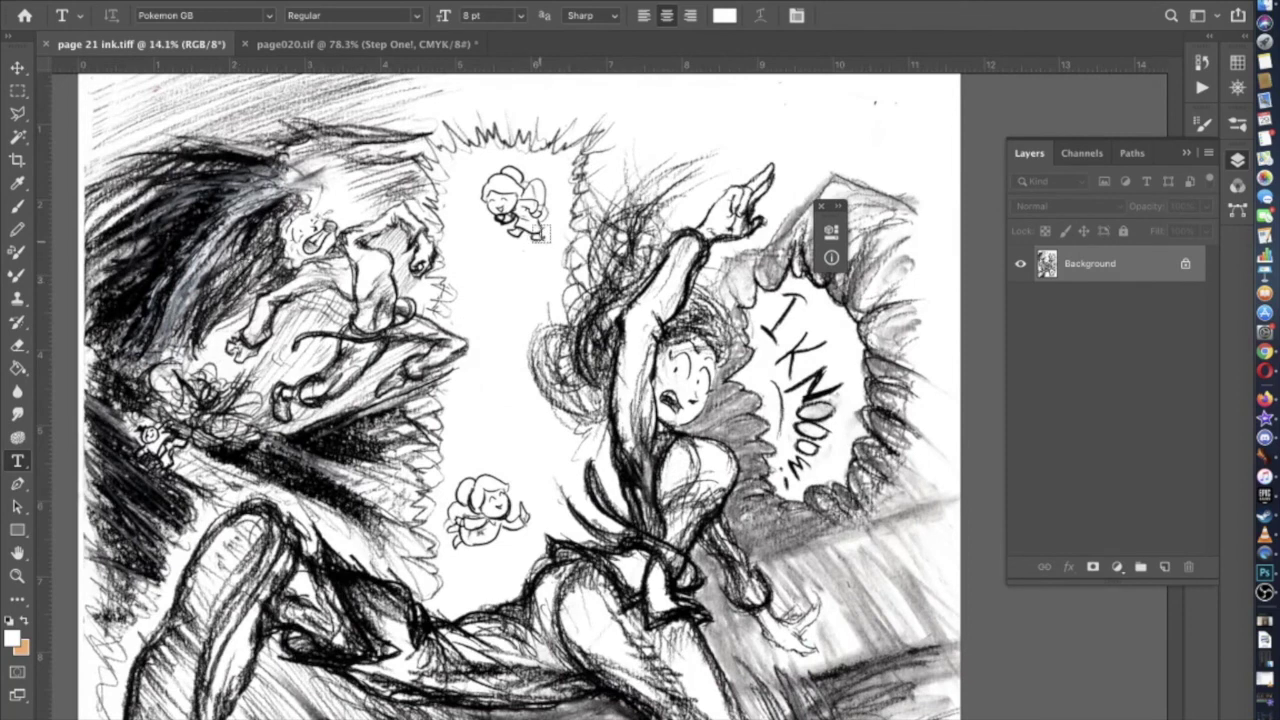
Add an empty paragraph text box mid-page and make black the foreground colour
scroll(450, 255, "down", 3)
scroll(450, 255, "left", 3)
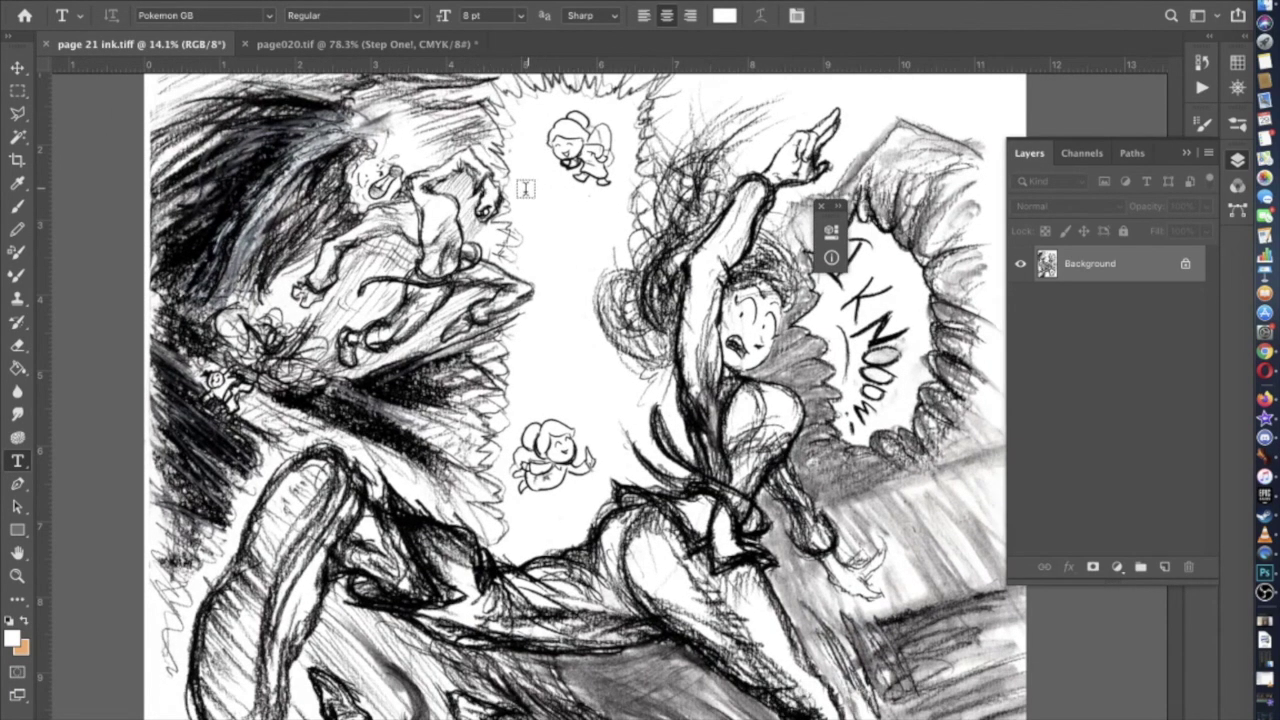
left_click_drag(519, 188, 628, 522)
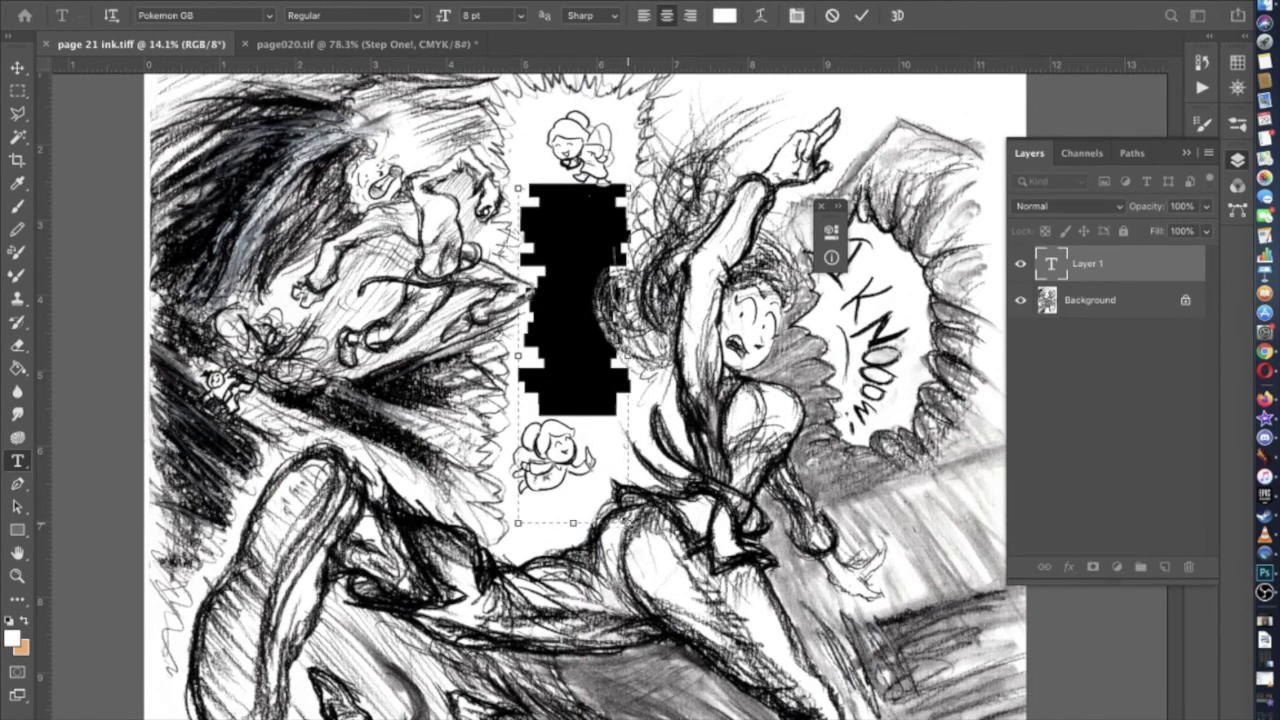
key("BackSpace")
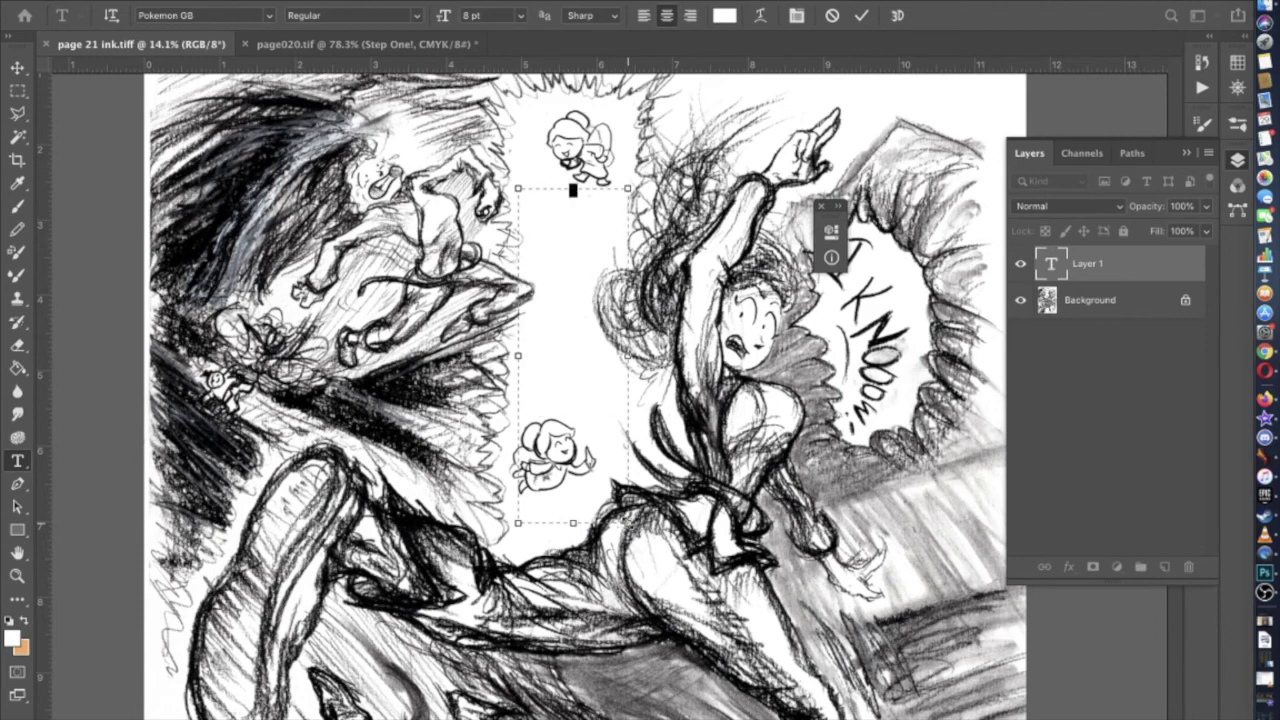
left_click(12, 637)
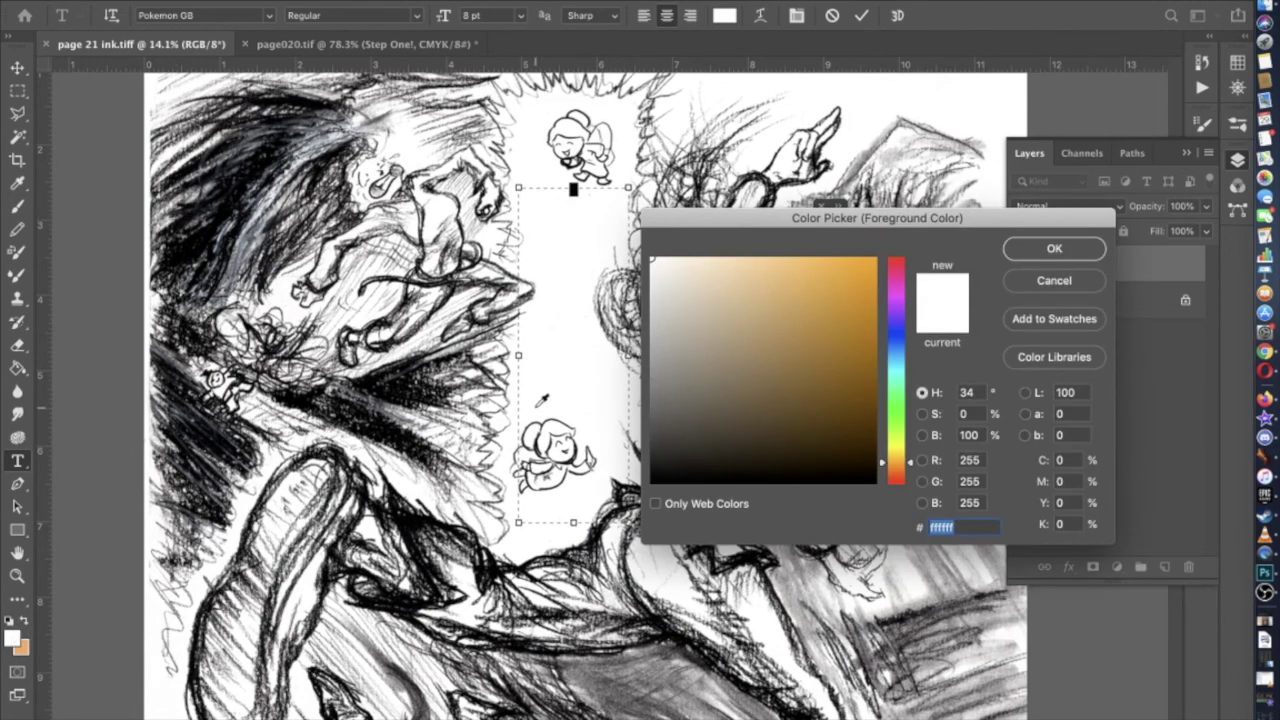
left_click(650, 489)
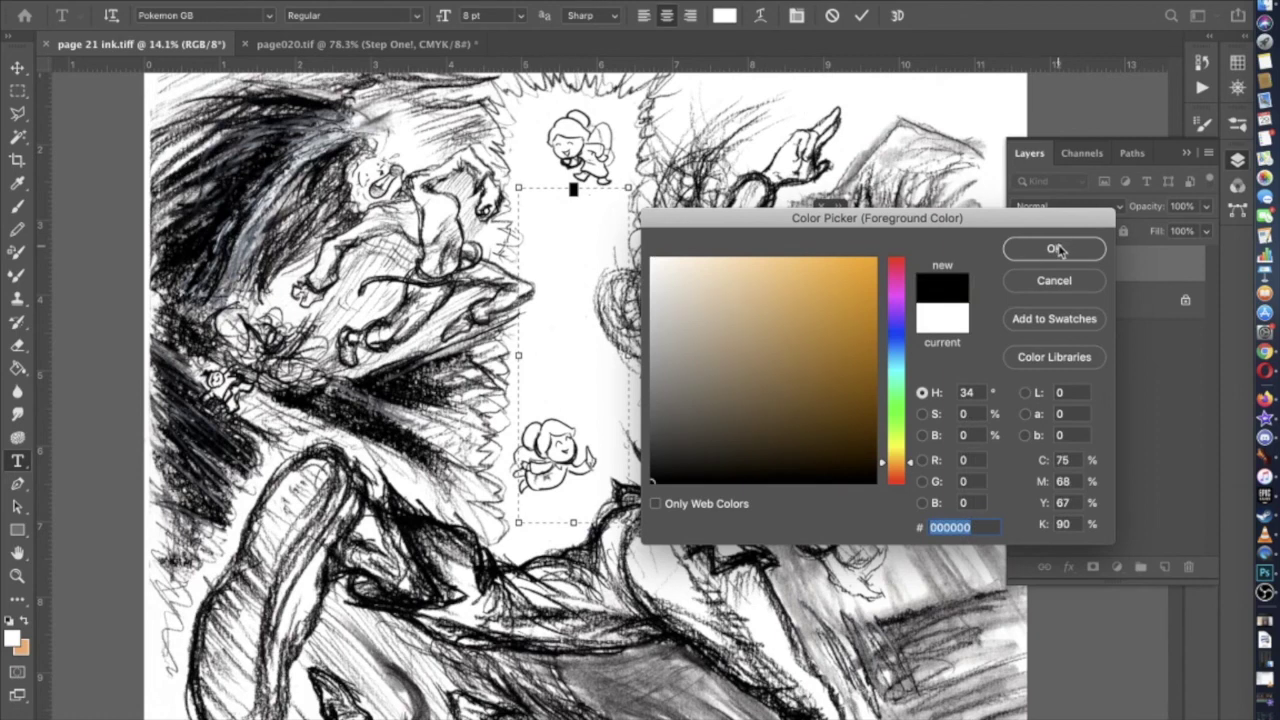
left_click(1058, 247)
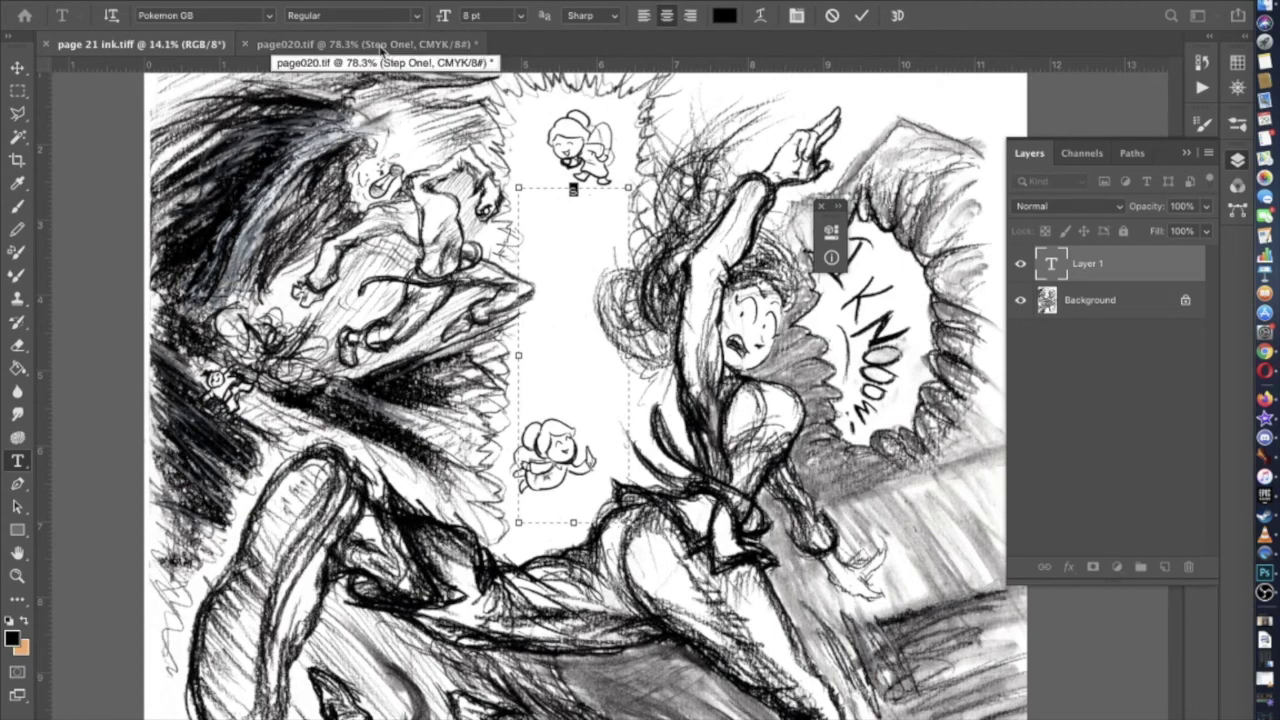
Commit the S text layer, hide it, and make Background the active layer
left_click(20, 91)
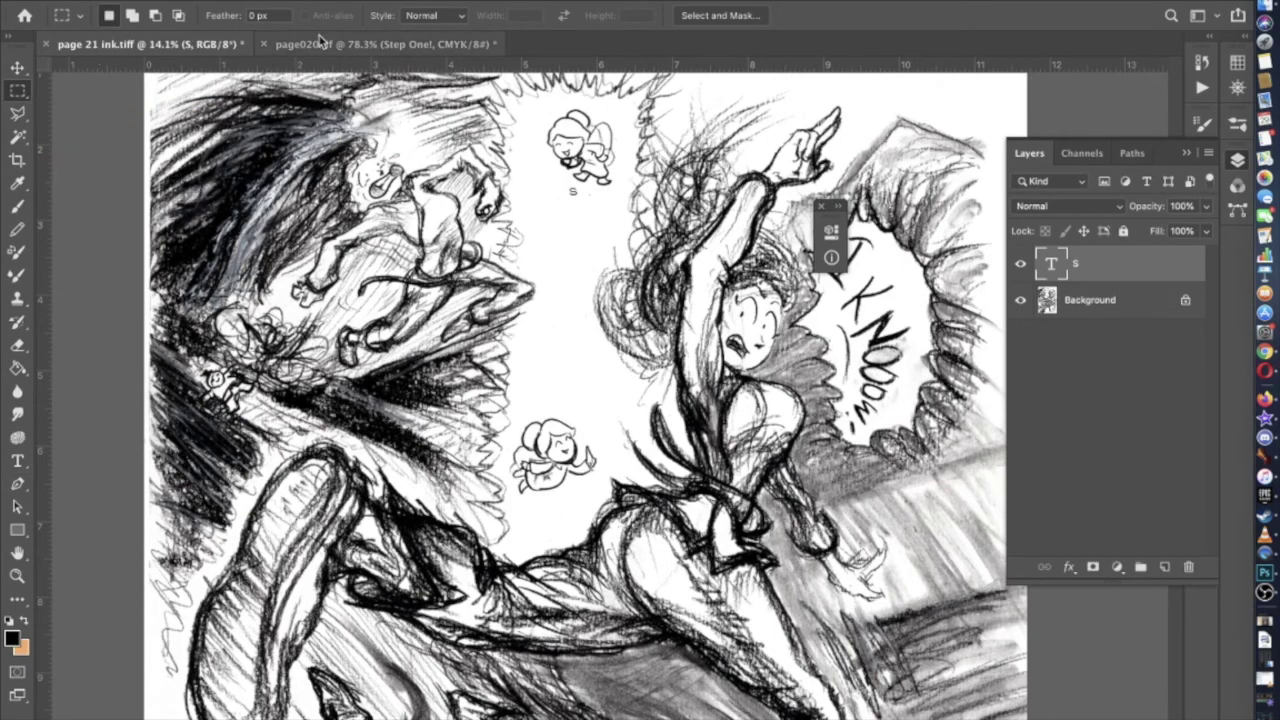
left_click(1020, 266)
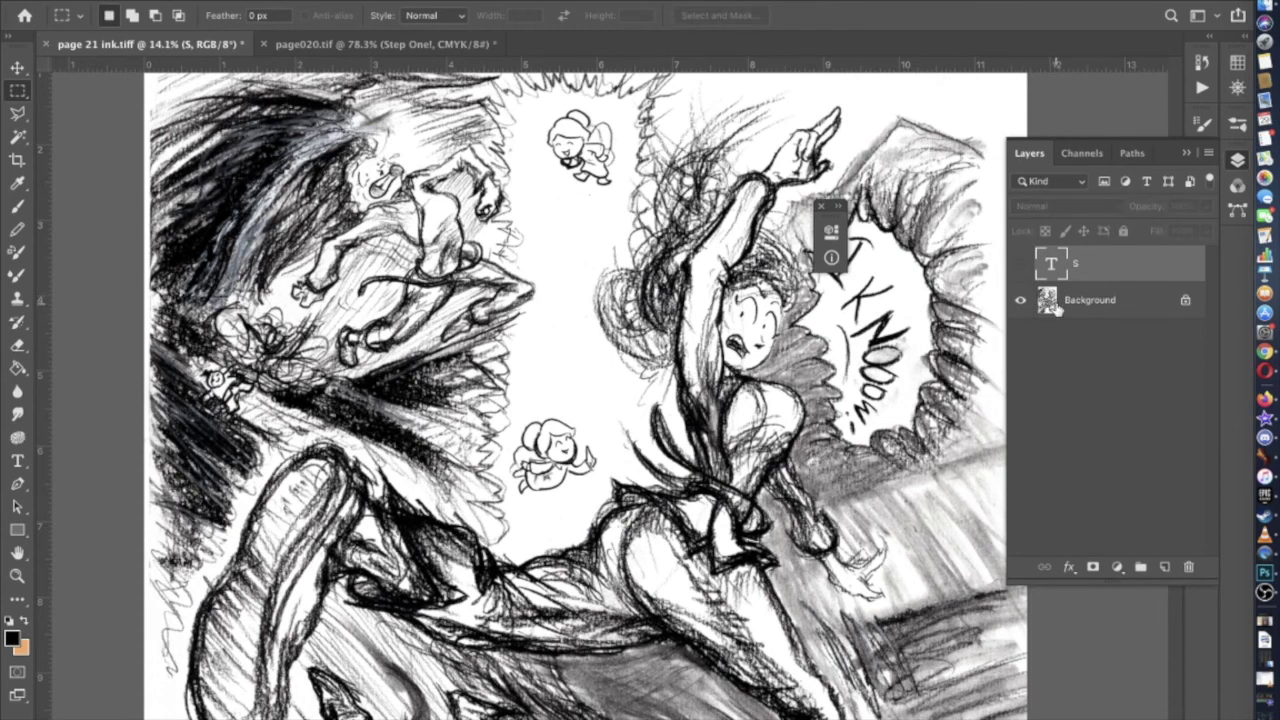
left_click(1050, 305)
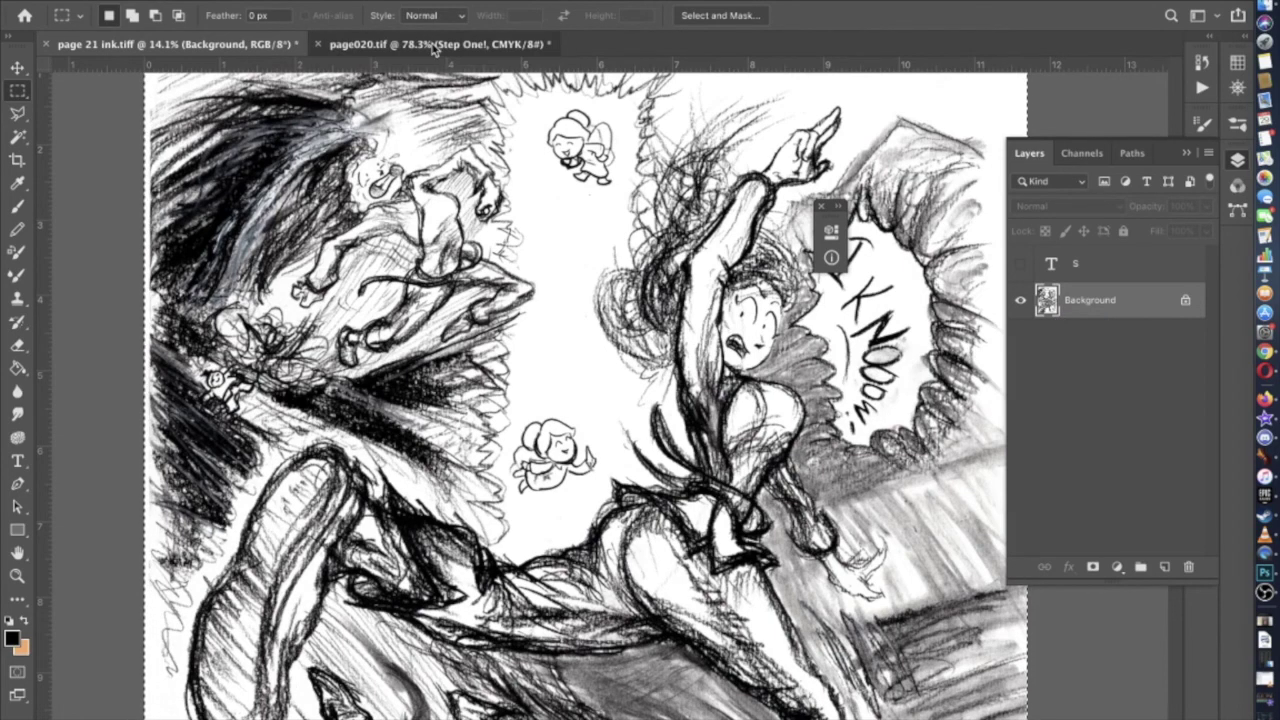
Save page020.tif as page021.tif with default TIFF options, then paste the ink art as Layer 4
left_click(434, 46)
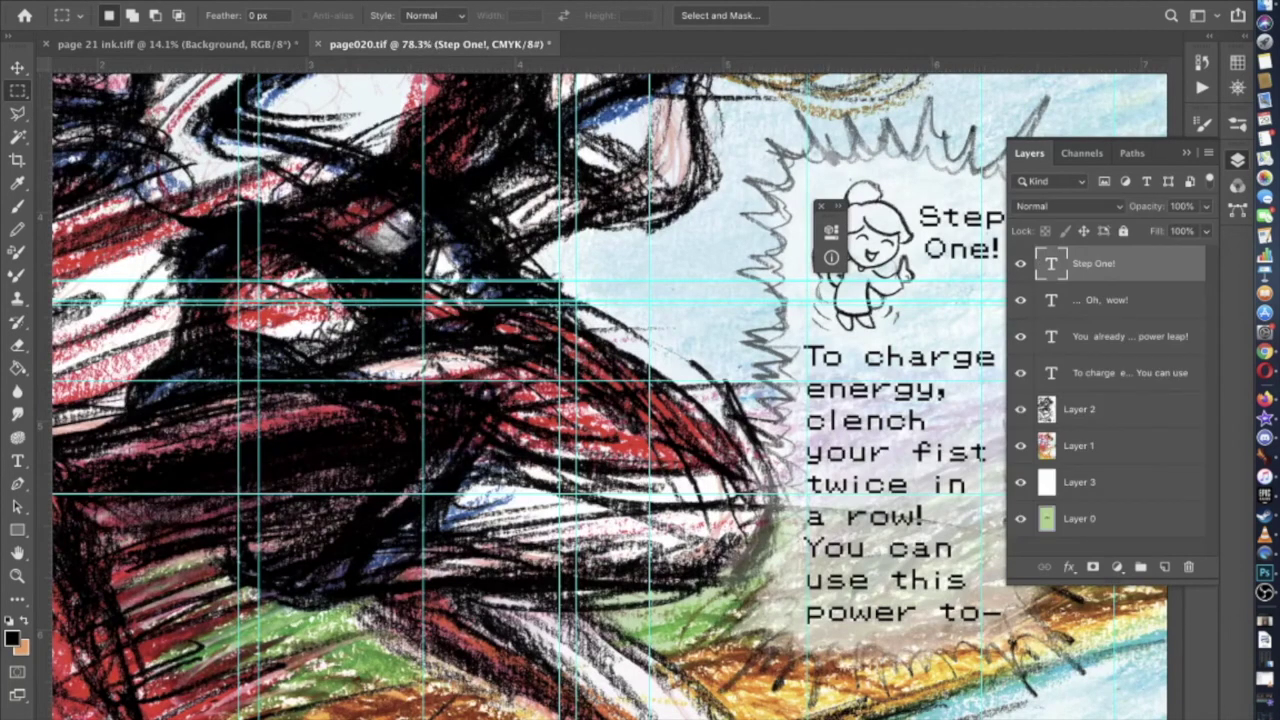
left_click(165, 2)
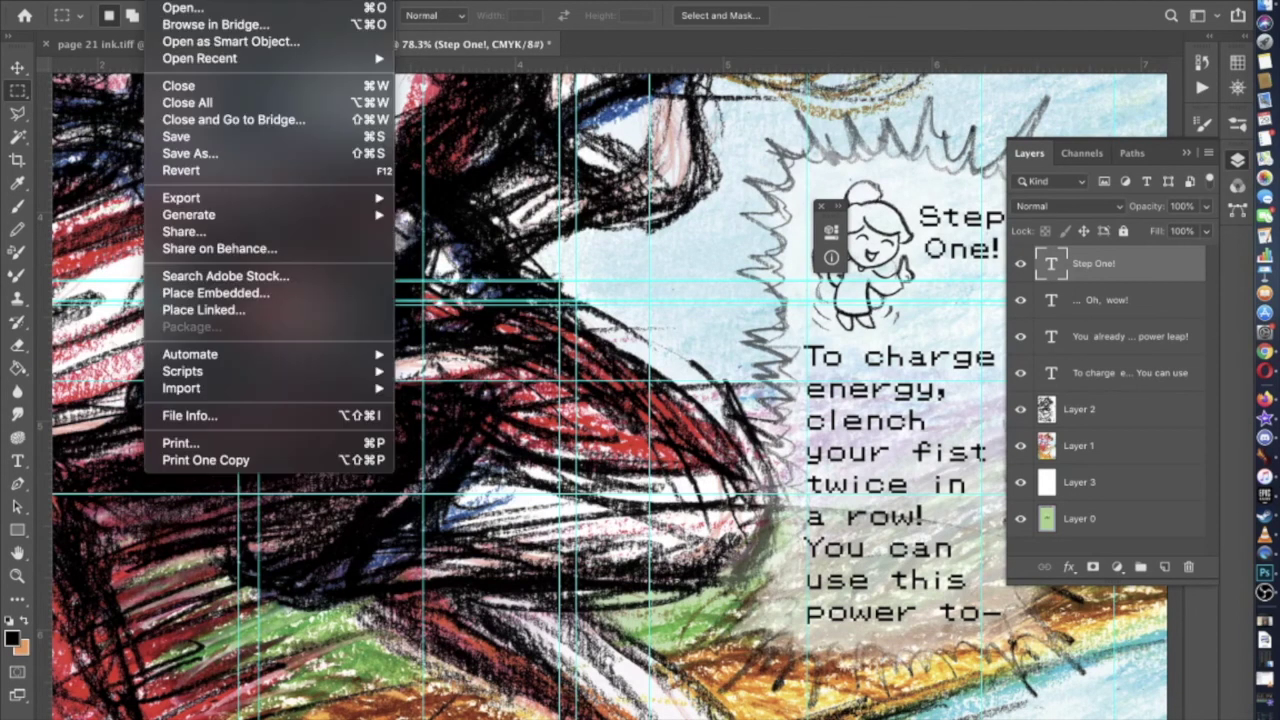
left_click(195, 156)
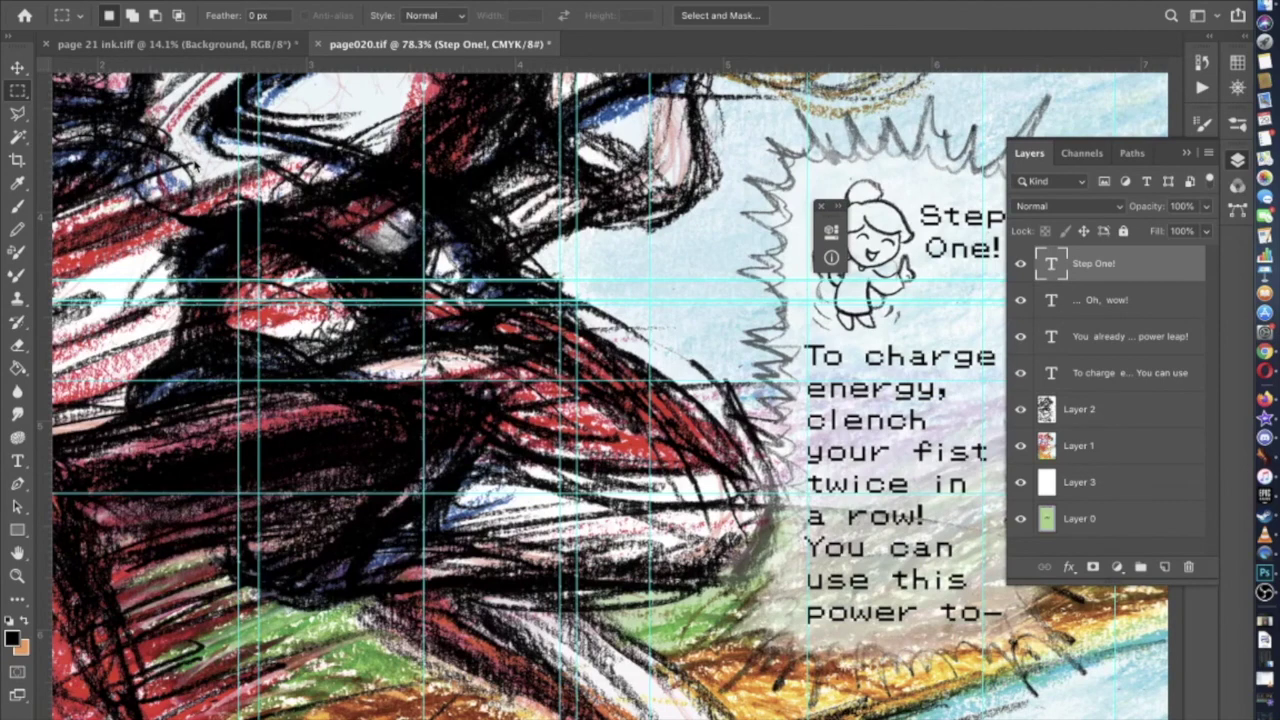
key("Right")
key("BackSpace")
key("Return")
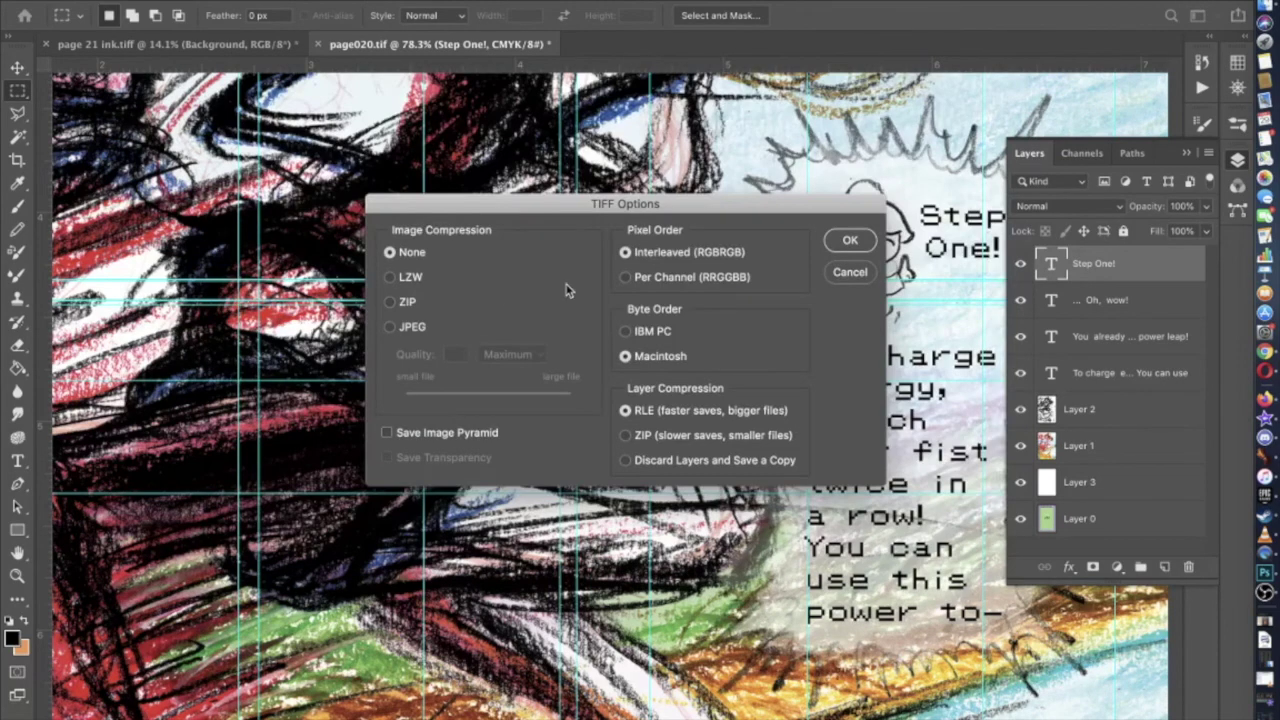
left_click(848, 241)
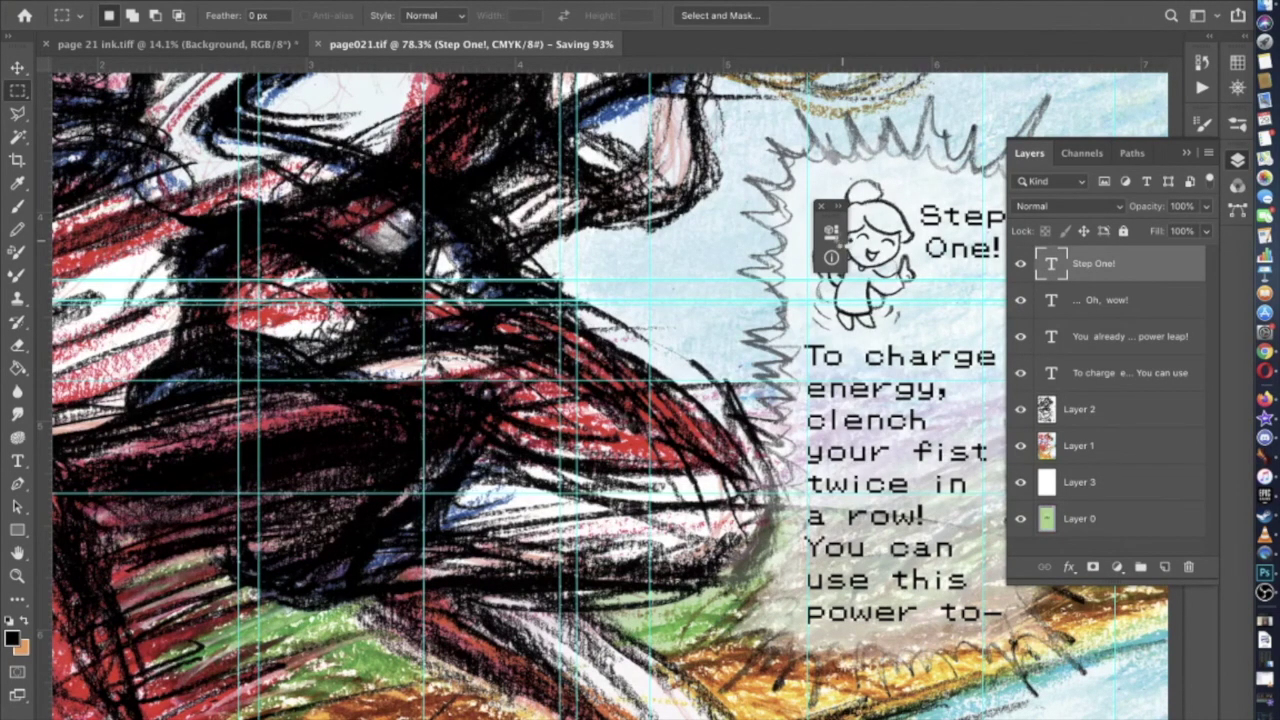
key("super+v")
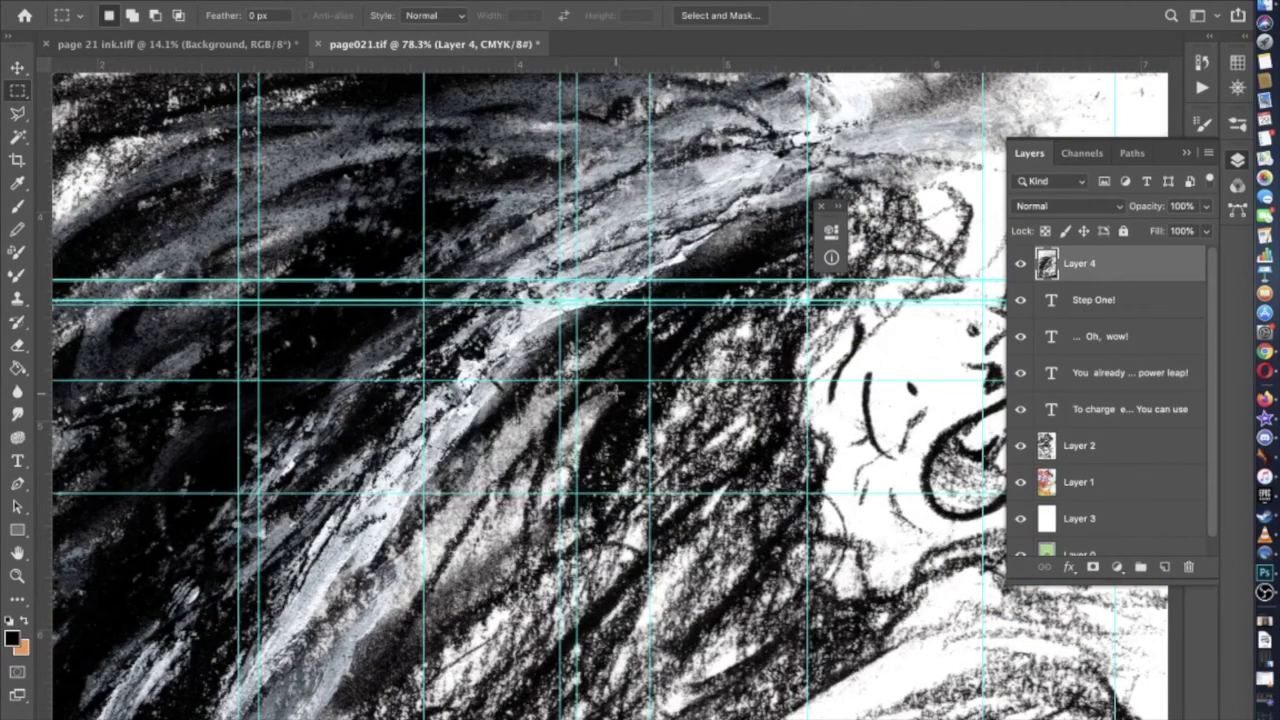
Delete the layers from Step One! down through Layer 1 in page021
scroll(616, 394, "down", 5)
scroll(616, 394, "down", 3)
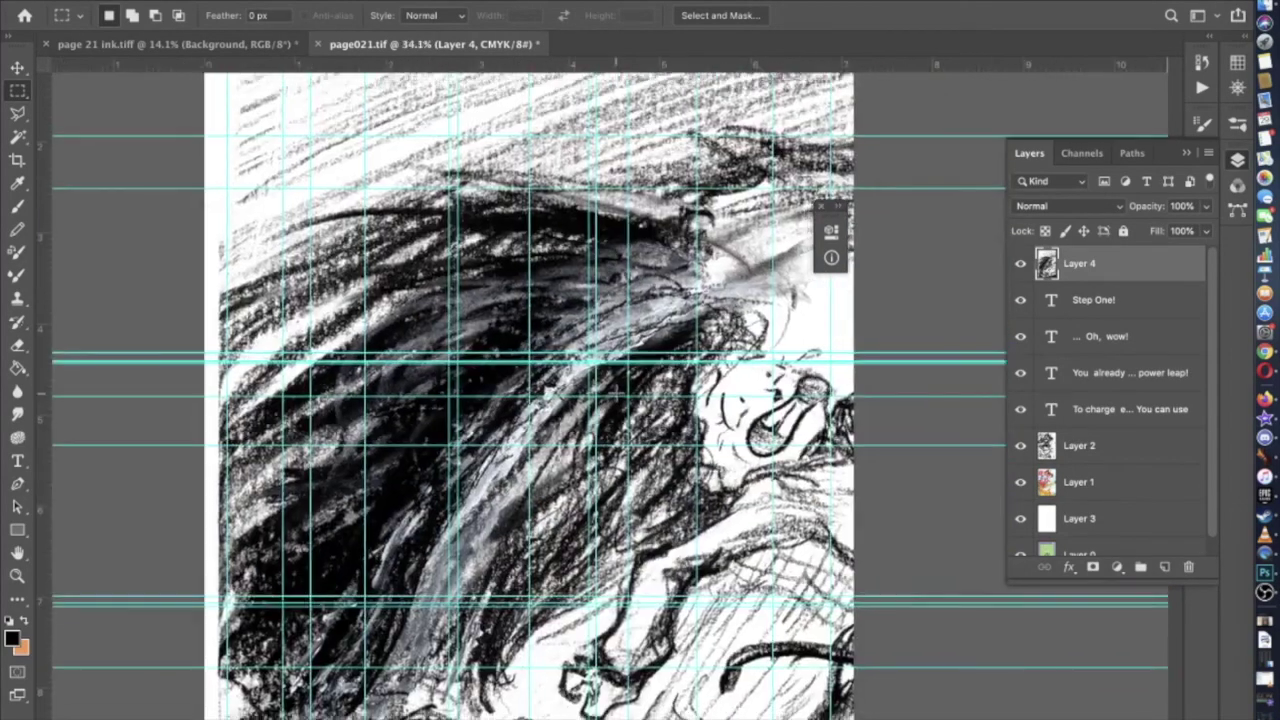
left_click(1095, 316)
scroll(1078, 410, "down", 1)
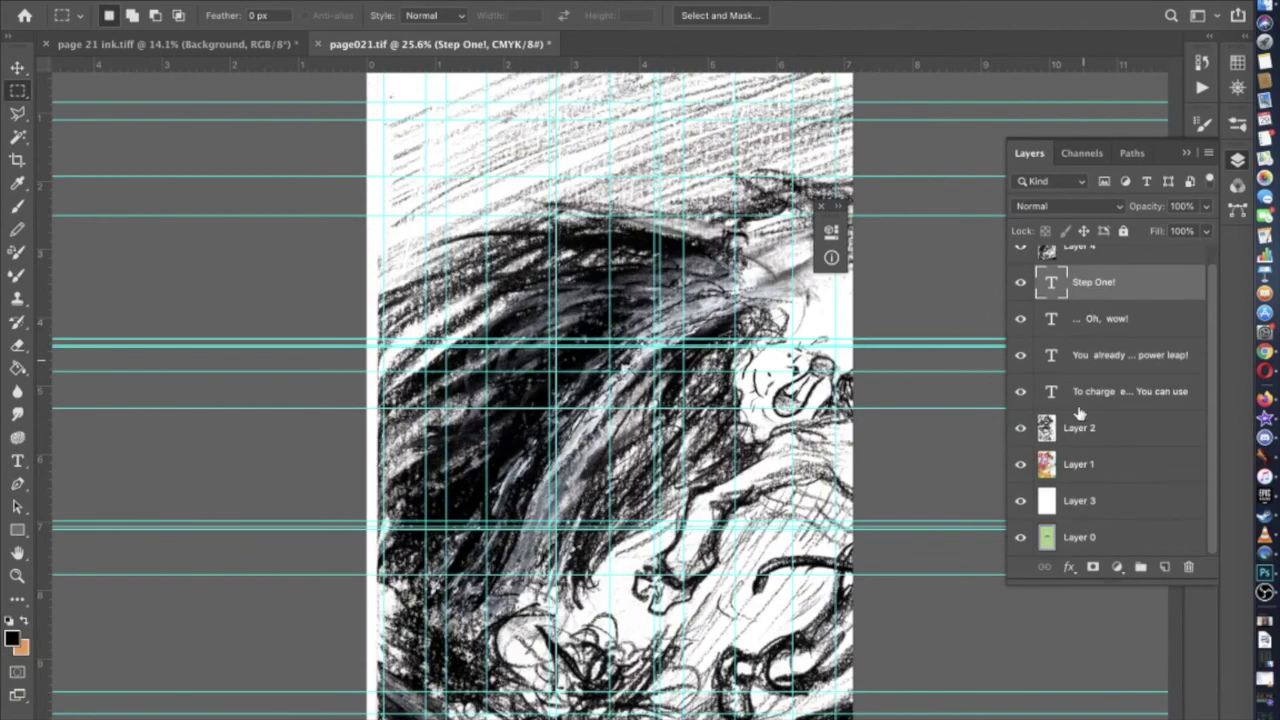
left_click(1089, 468, "shift")
left_click(1189, 568)
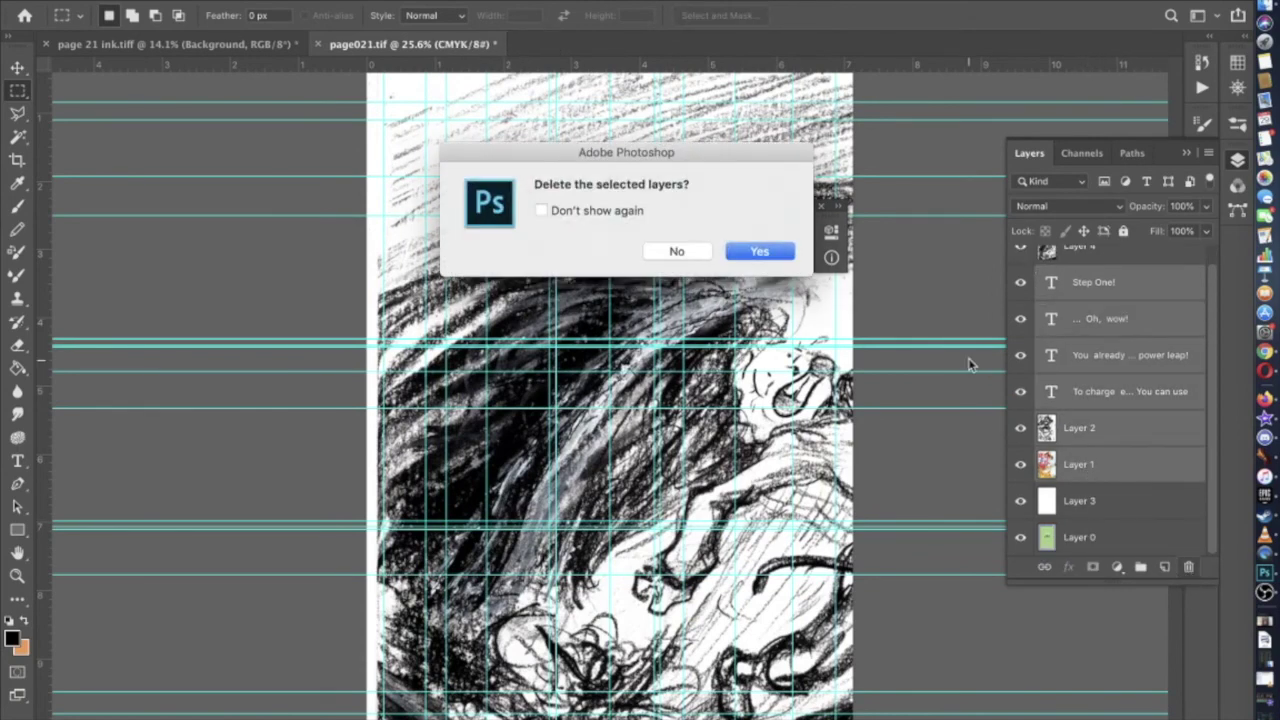
left_click(757, 252)
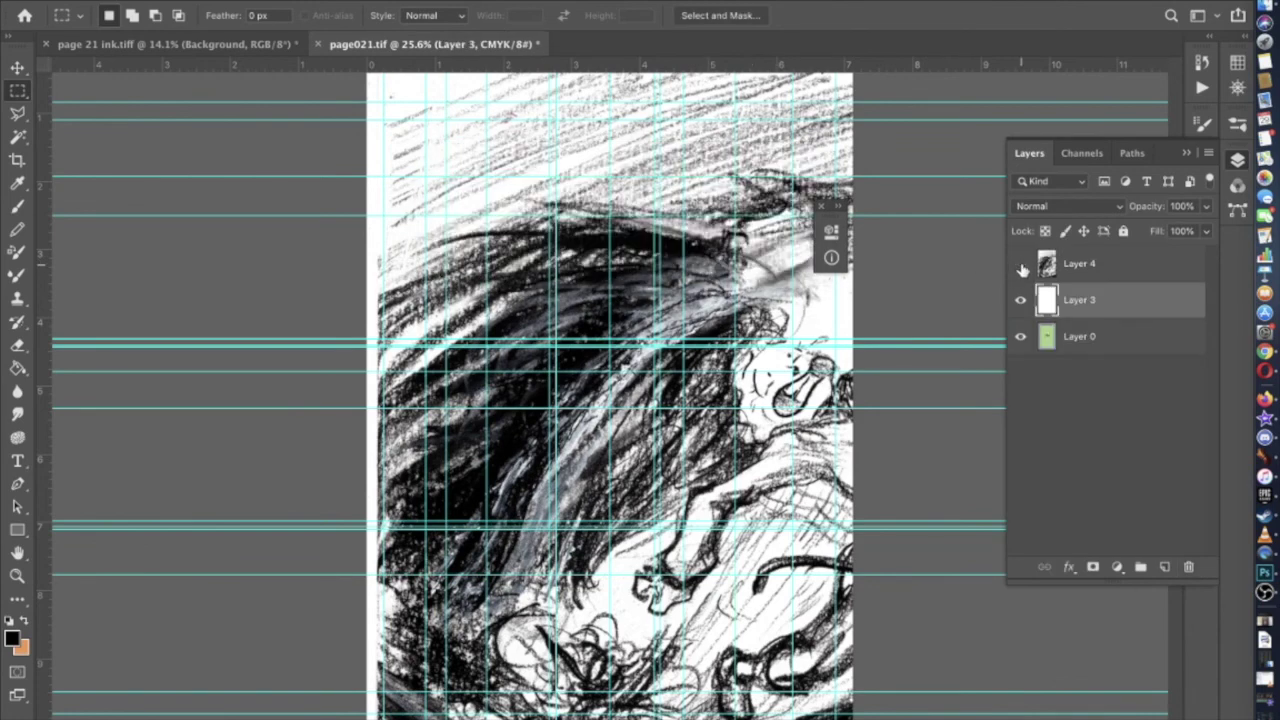
Check the pasted ink layer and Layer 3 against the template, then make Layer 4 active
left_click(1020, 264)
left_click(1020, 298)
left_click(1020, 298)
left_click(1020, 264)
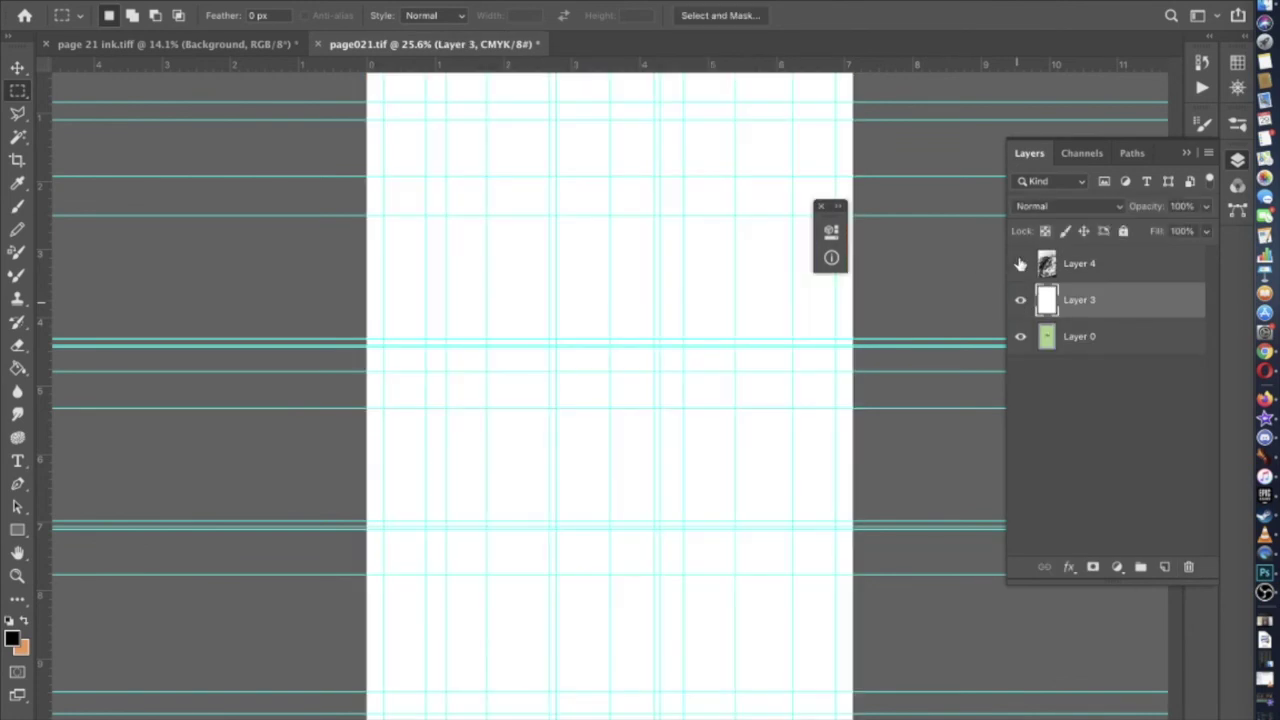
left_click(1079, 266)
left_click(240, 1)
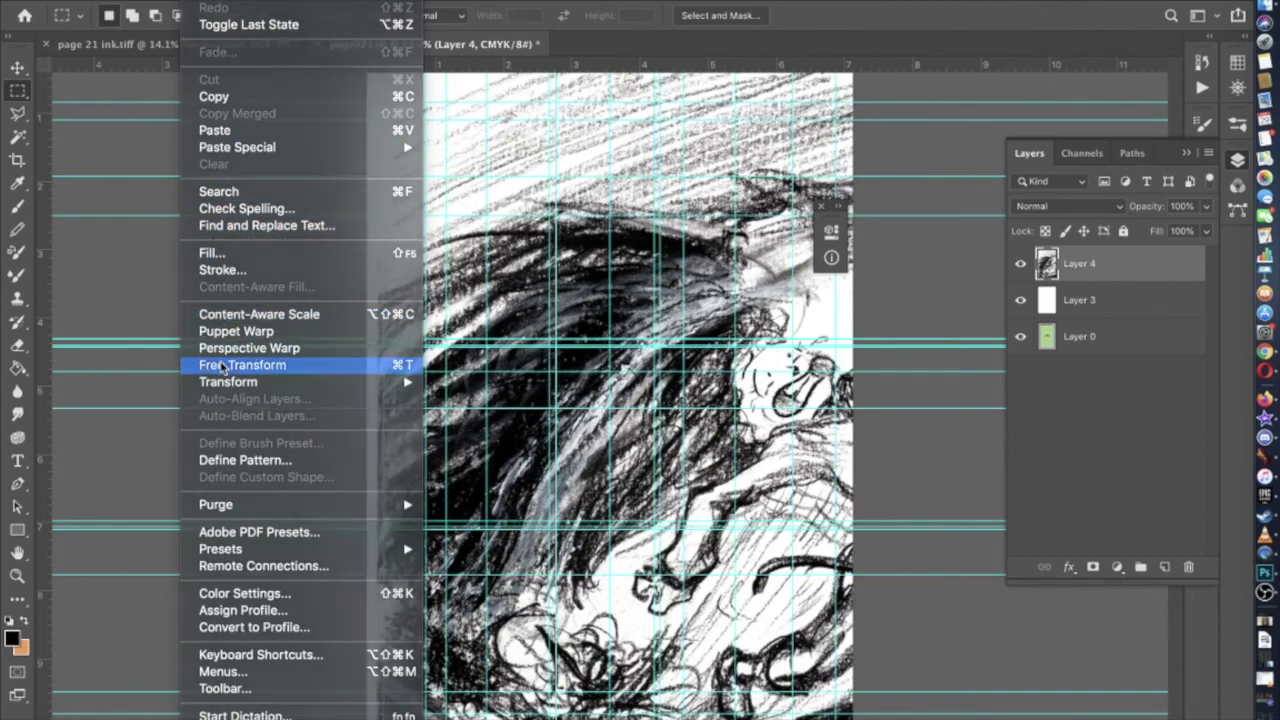
Free-transform Layer 4 and shrink it to about a third of its size
left_click(223, 365)
key("super+0")
key("super+minus")
key("super+minus")
key("super+minus")
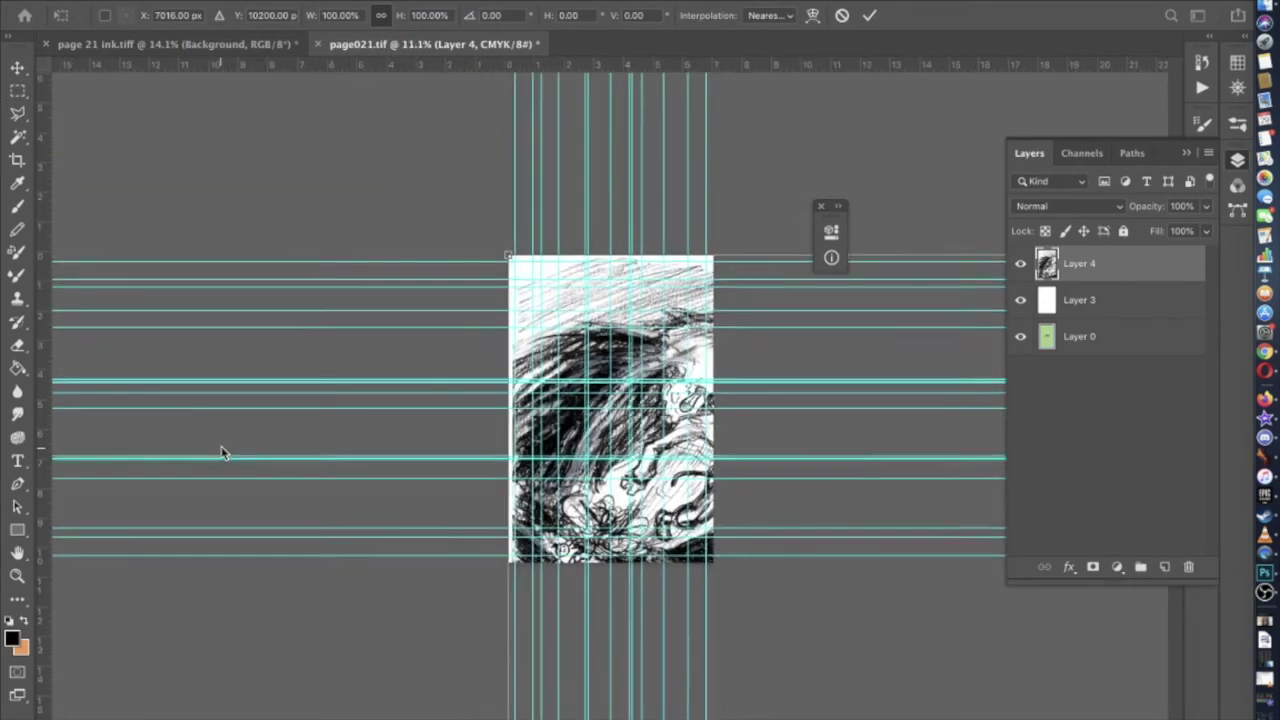
key("super+minus")
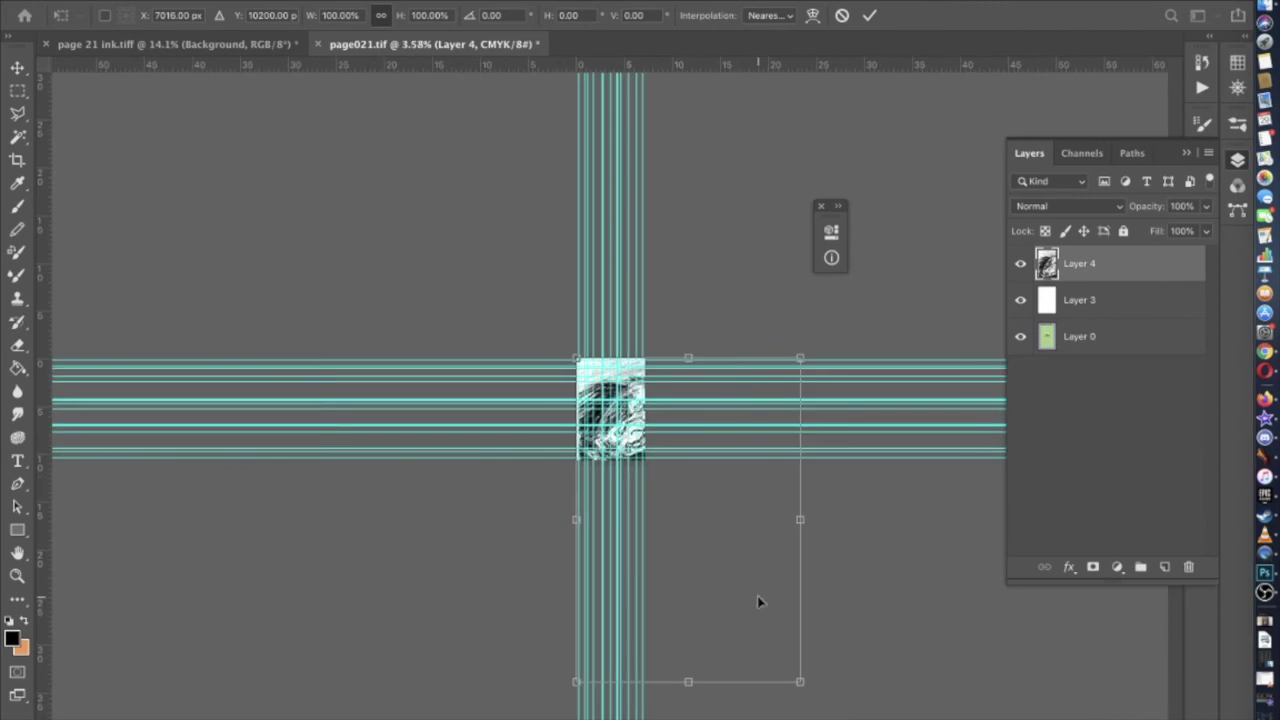
left_click_drag(815, 679, 620, 480)
Nudge the scaled ink art slightly right and commit the 33.07% transform
key("super+plus")
key("super+plus")
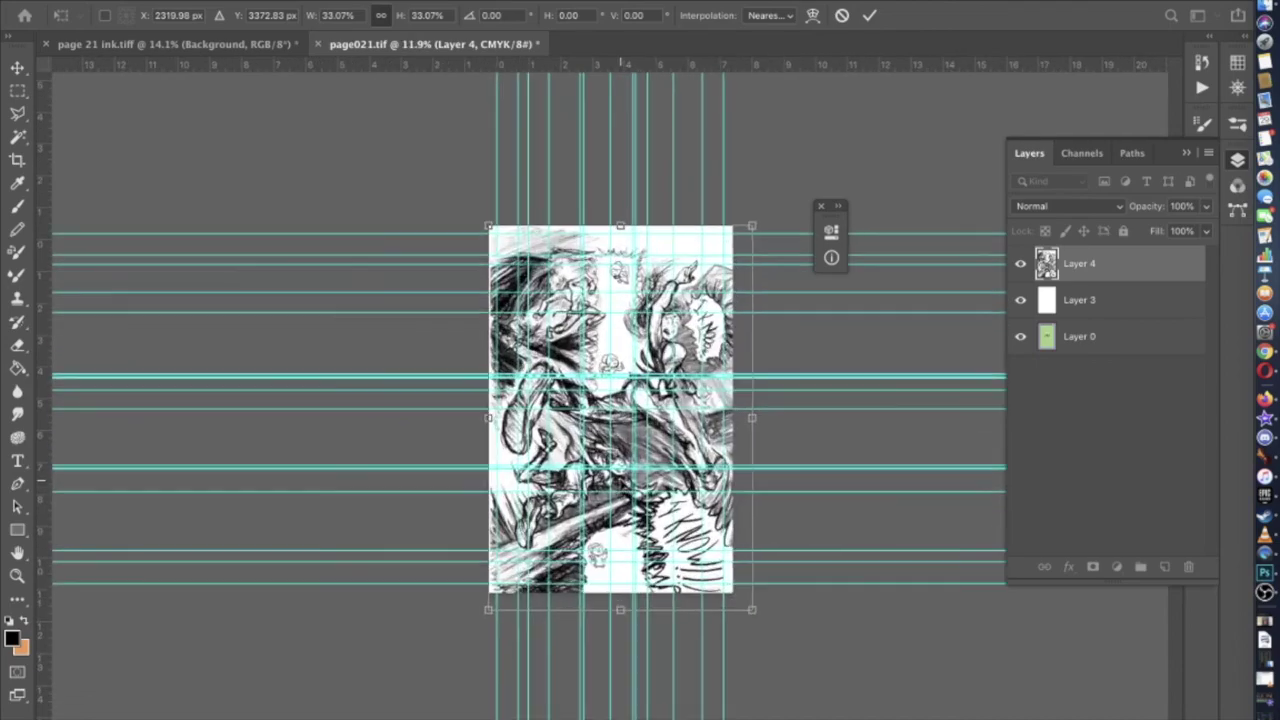
scroll(620, 480, "up", 5)
scroll(620, 480, "down", 3)
scroll(620, 480, "up", 1)
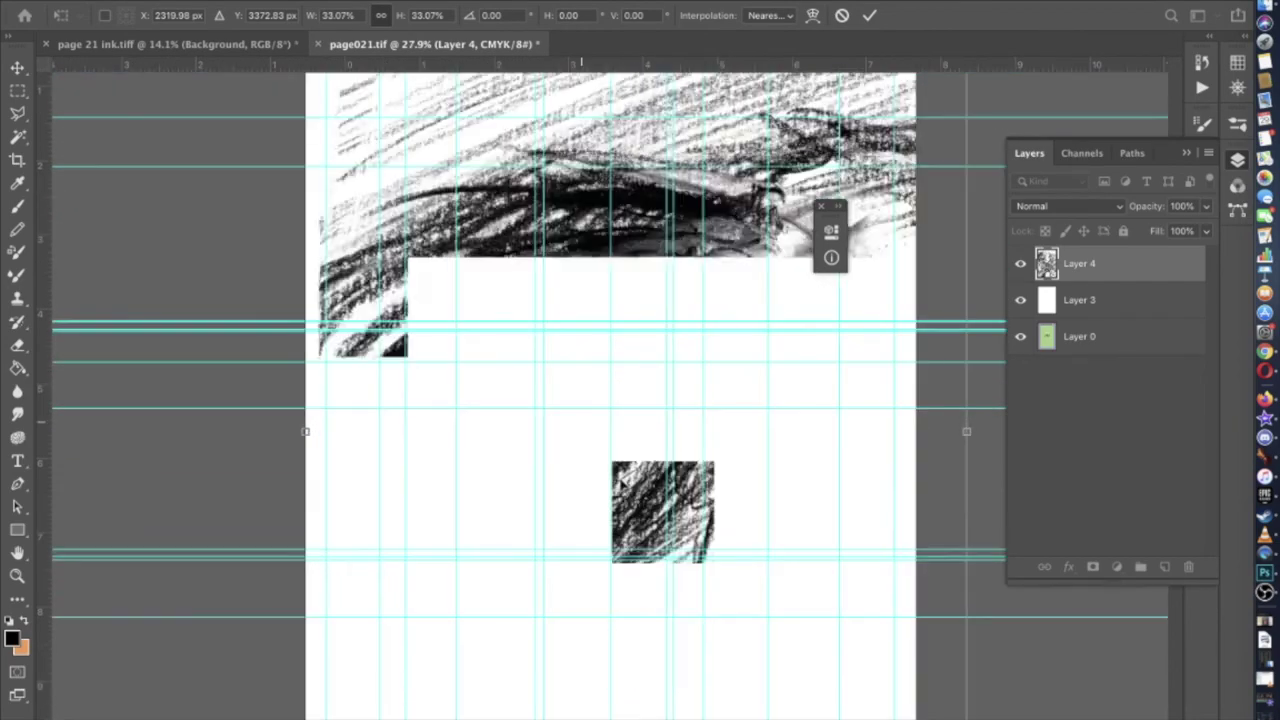
scroll(621, 480, "up", 3)
scroll(437, 531, "left", 10)
scroll(437, 531, "up", 2)
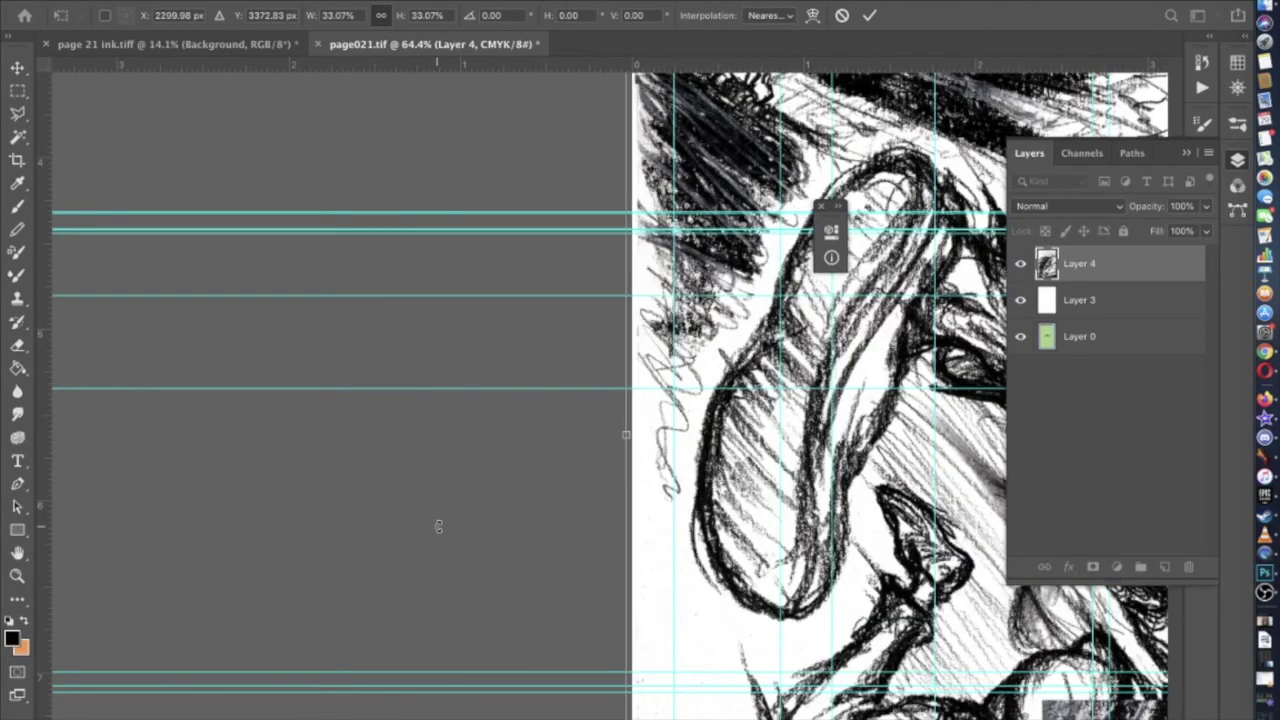
key("shift+Right")
key("shift+Right")
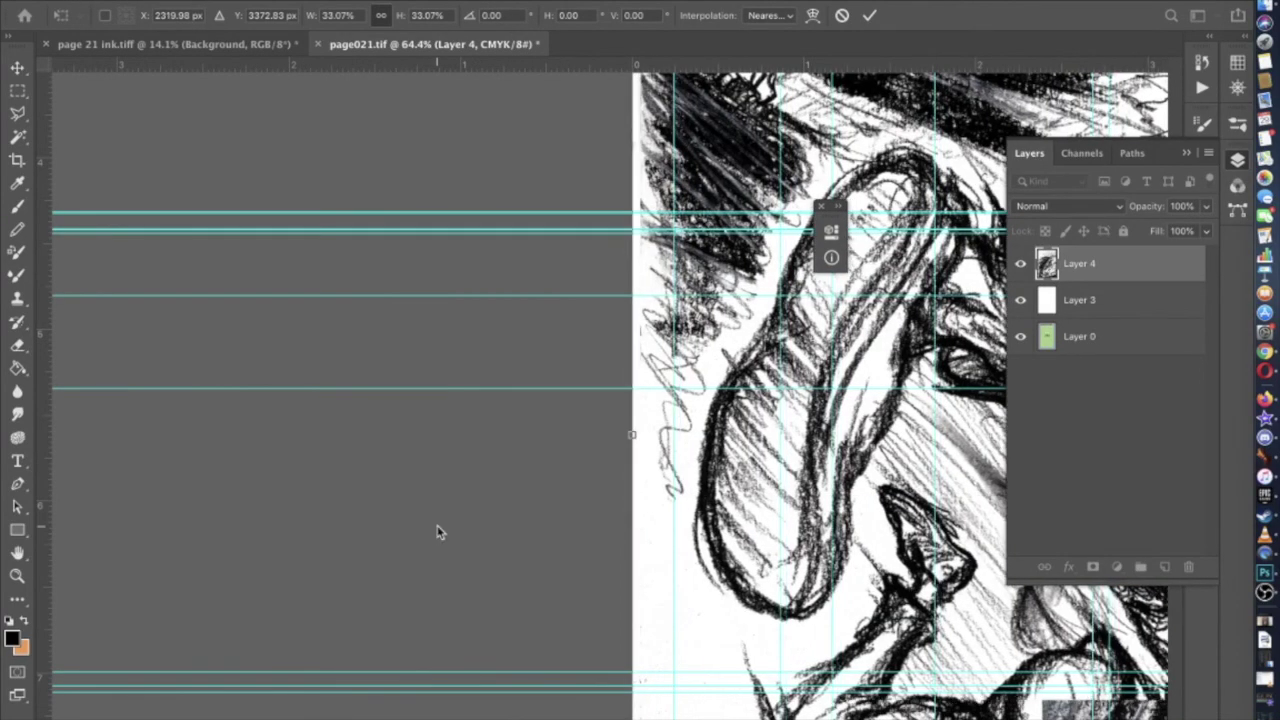
scroll(437, 531, "up", 10)
scroll(437, 531, "right", 2)
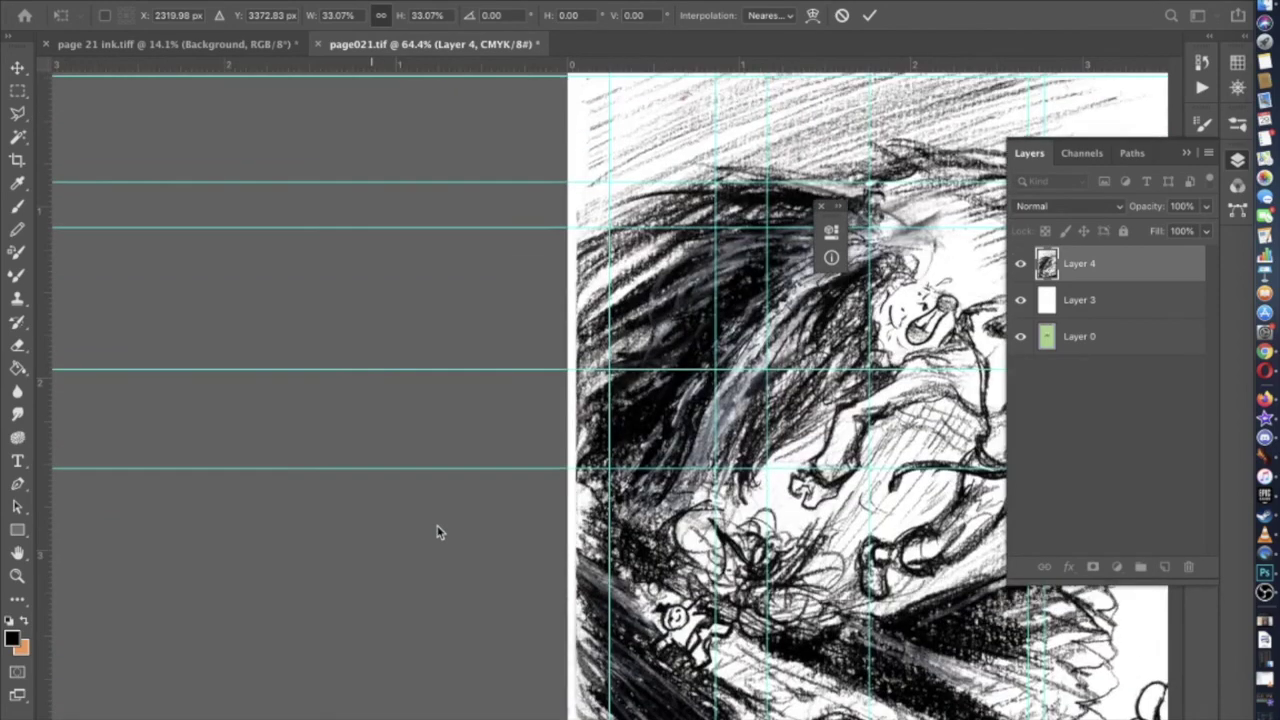
scroll(437, 531, "up", 8)
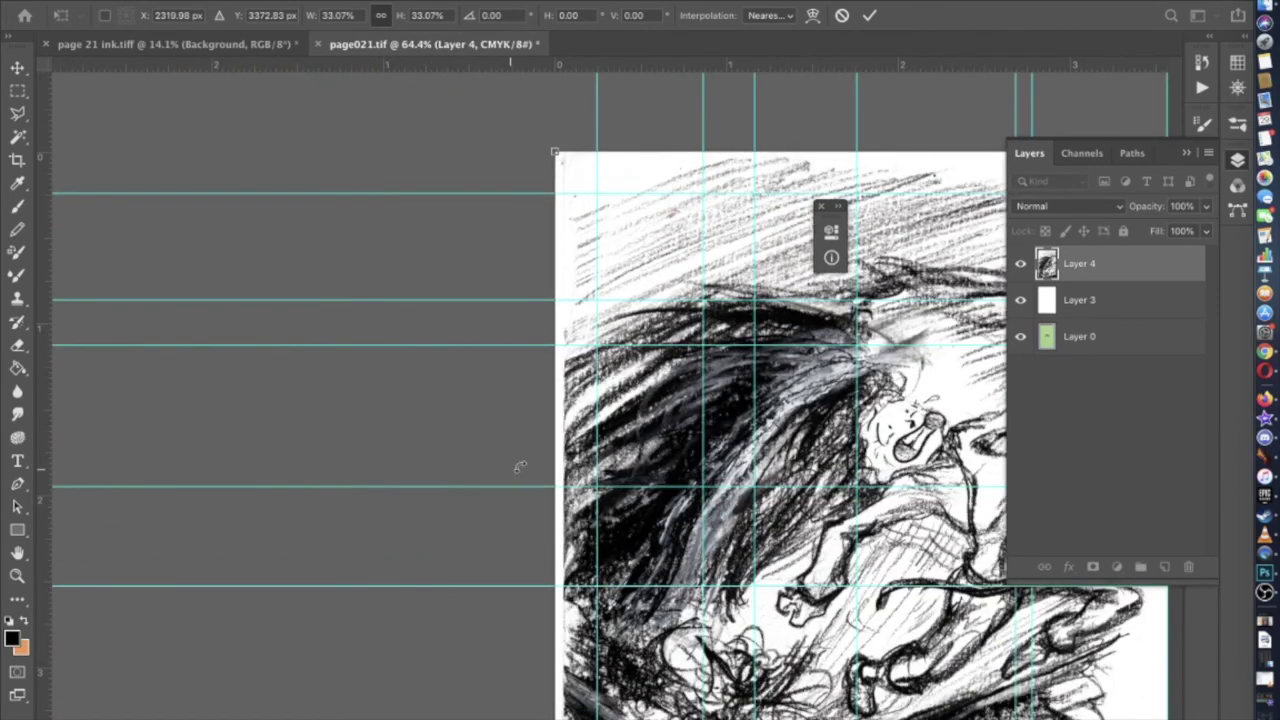
scroll(437, 531, "down", 10)
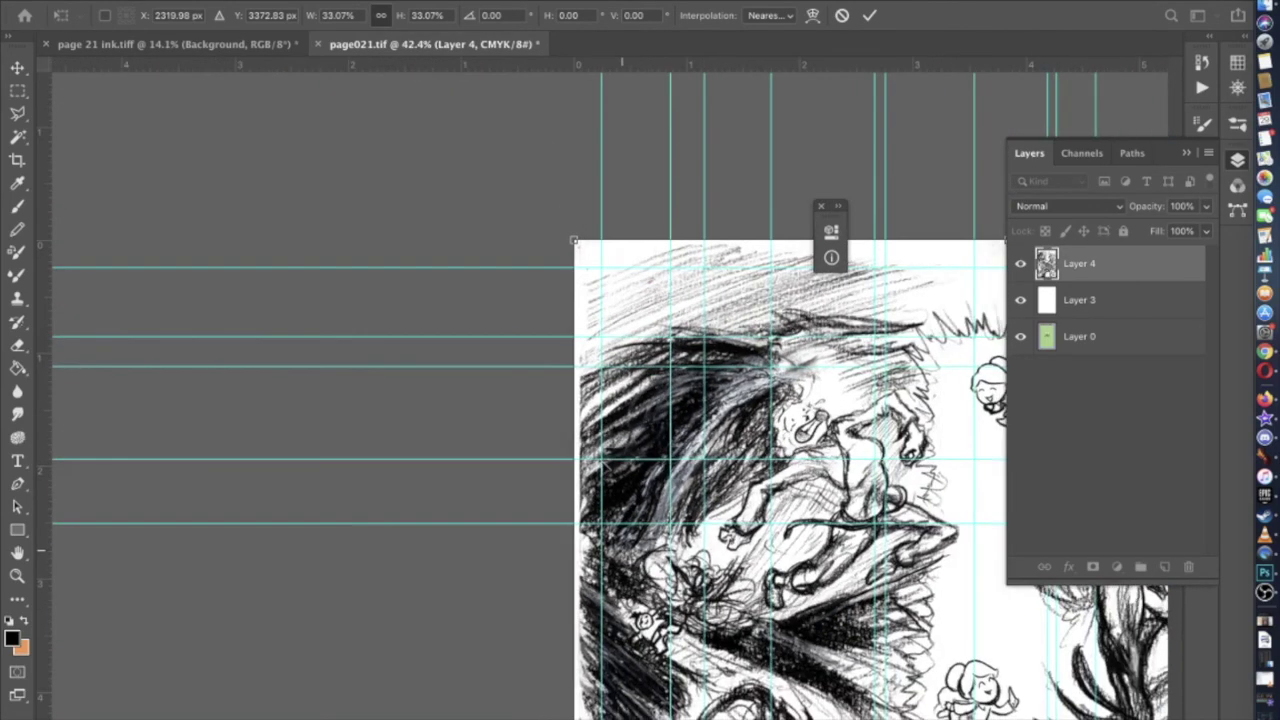
scroll(600, 395, "right", 5)
scroll(600, 395, "down", 1)
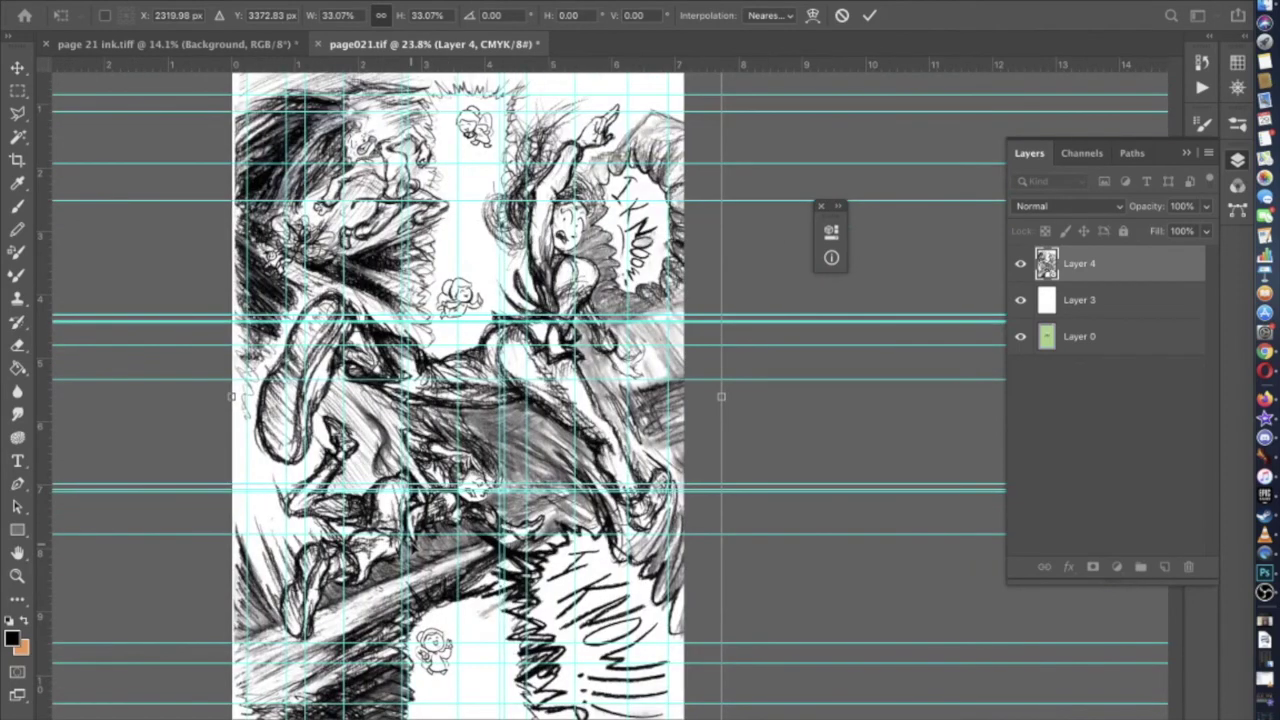
key("Return")
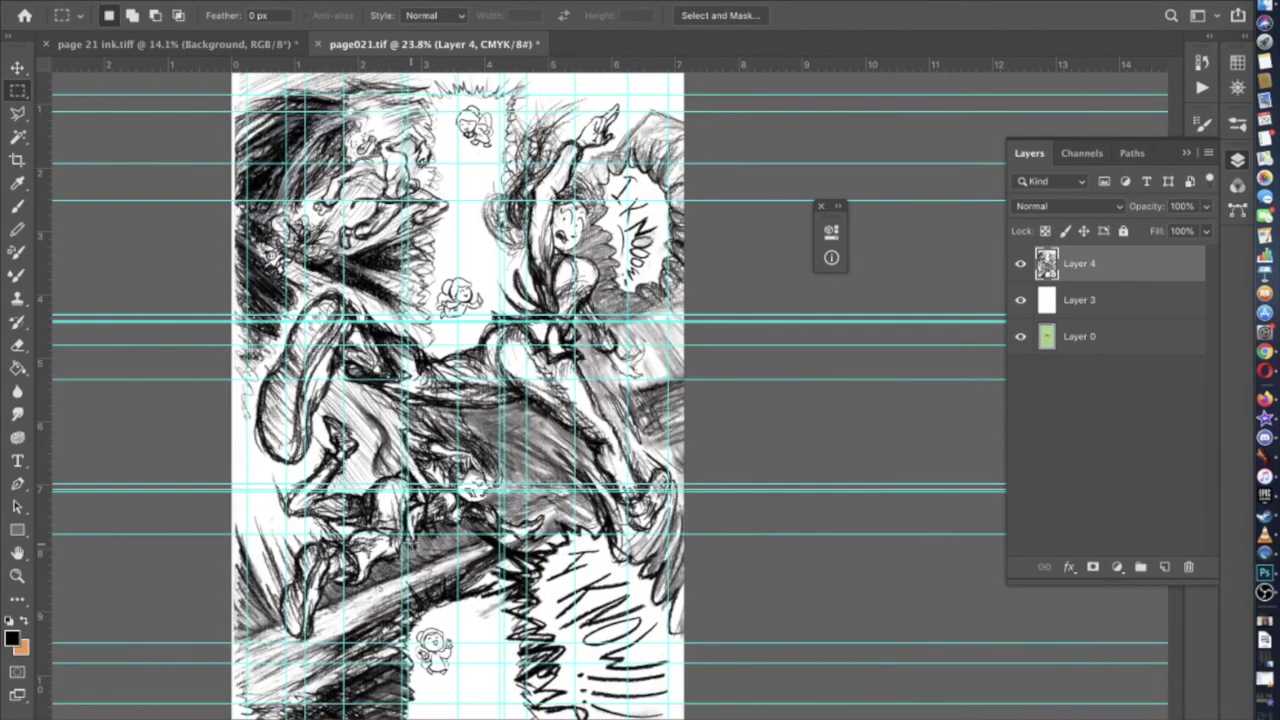
scroll(222, 332, "up", 5)
scroll(222, 332, "left", 5)
scroll(222, 332, "up", 2)
scroll(222, 332, "left", 5)
scroll(222, 332, "up", 3)
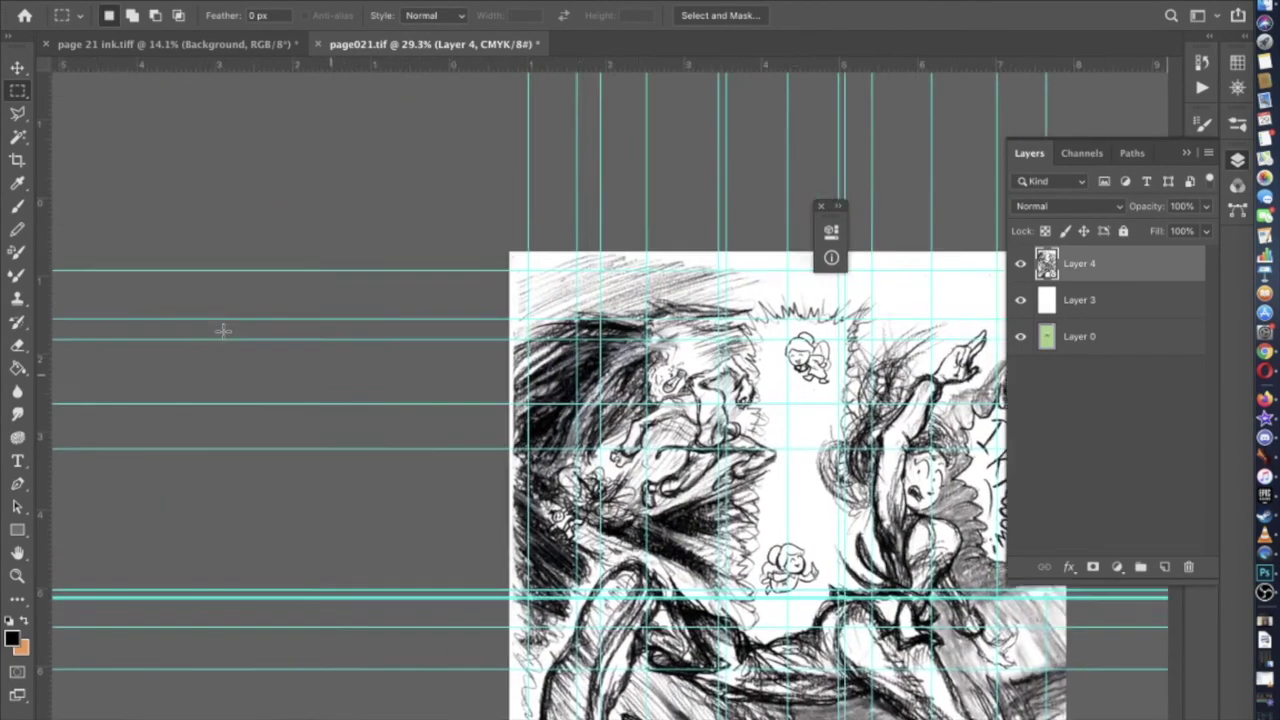
left_click(18, 66)
scroll(125, 172, "up", 8)
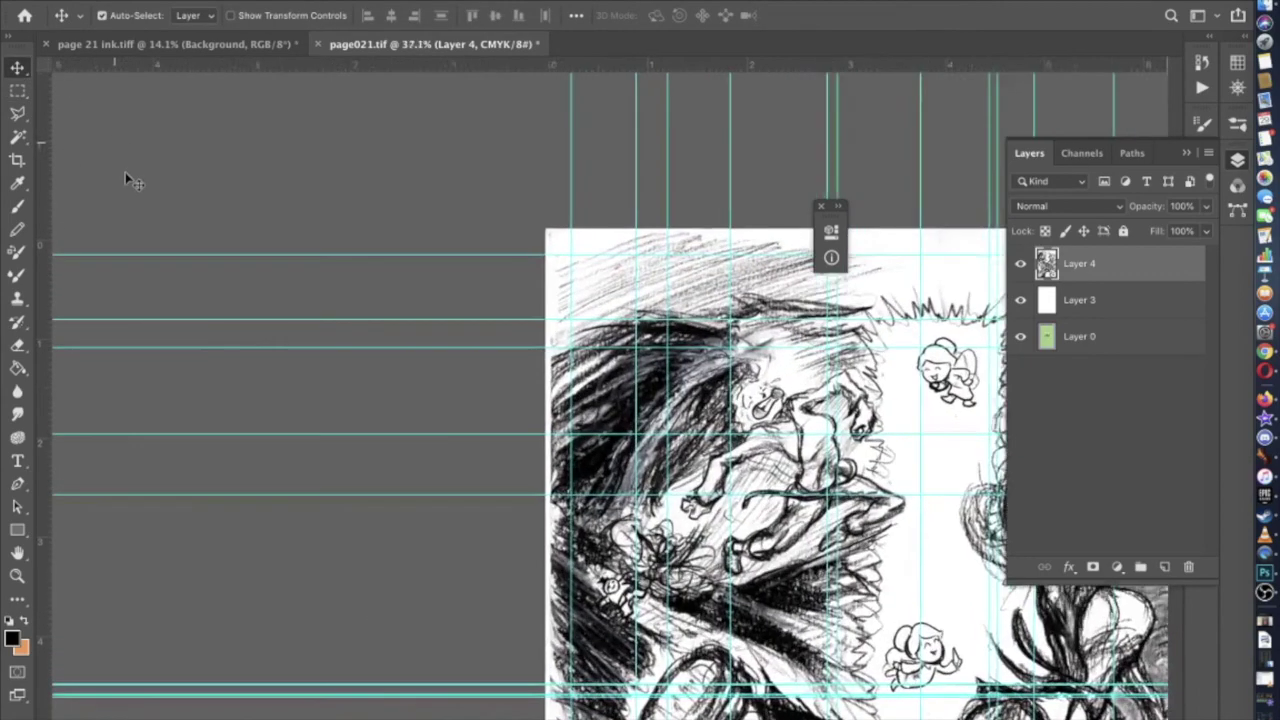
scroll(125, 172, "up", 3)
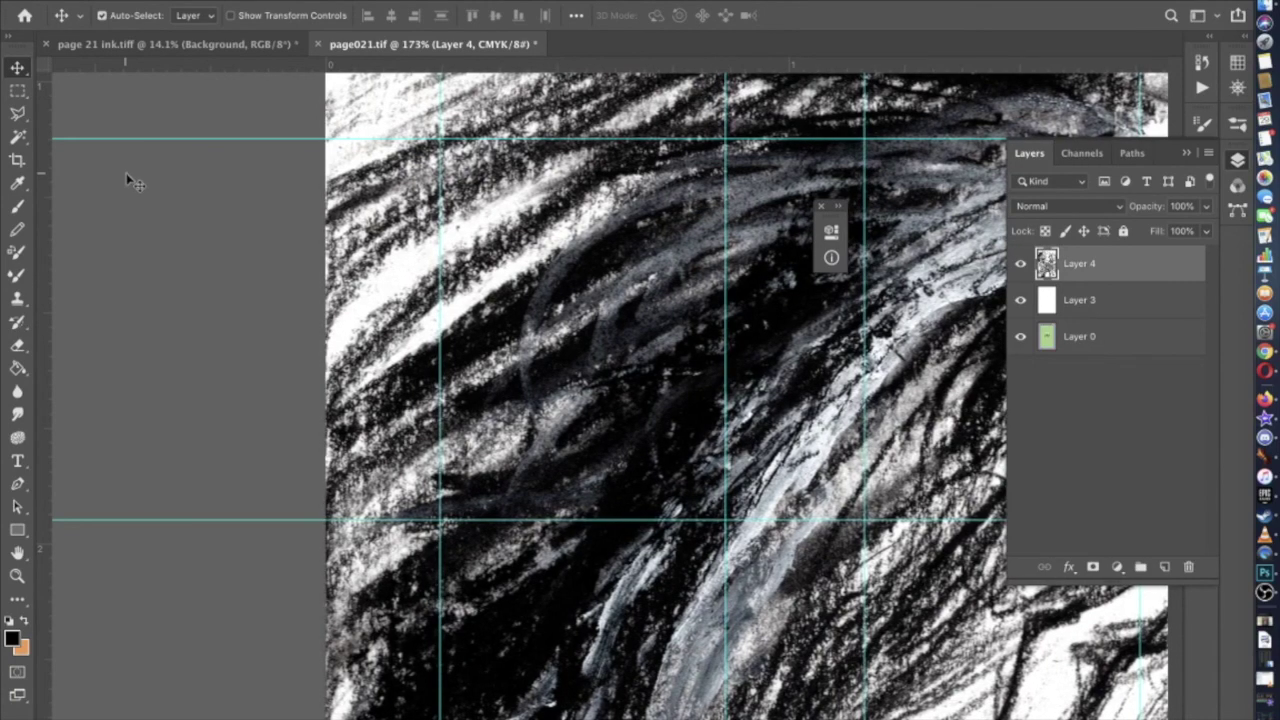
scroll(236, 302, "down", 2)
scroll(236, 303, "down", 5)
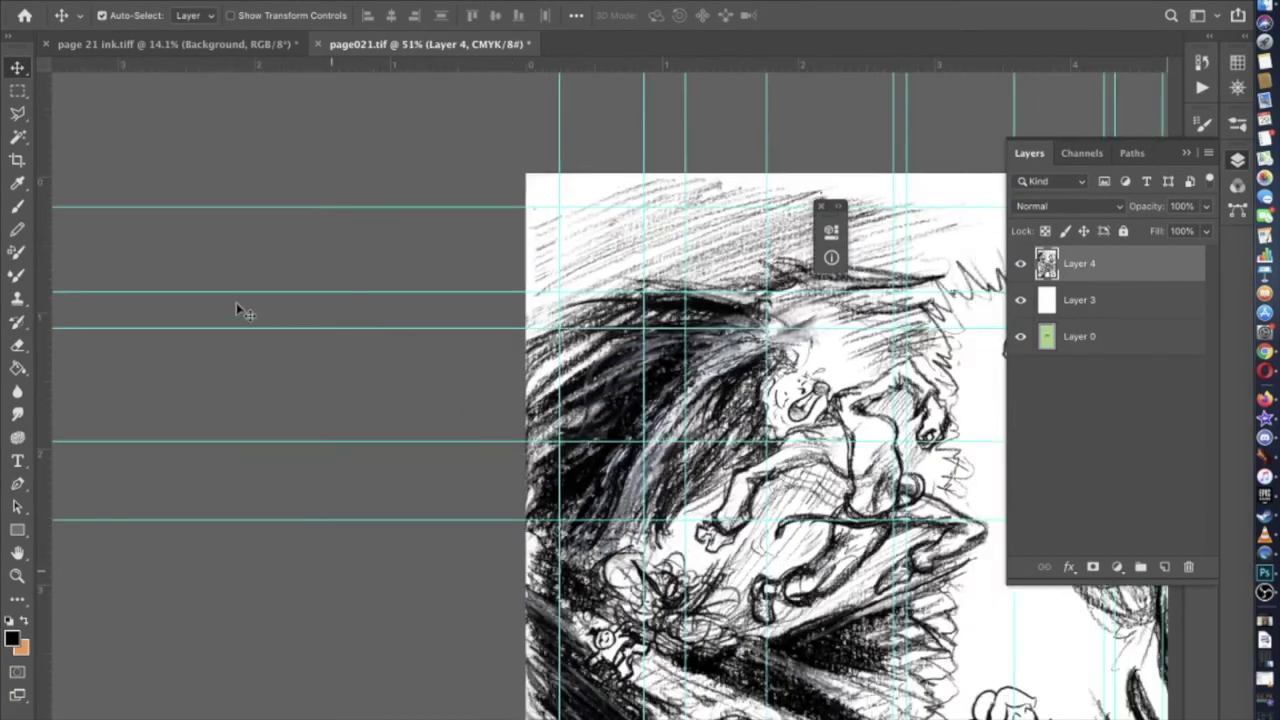
scroll(236, 302, "right", 3)
scroll(236, 302, "down", 4)
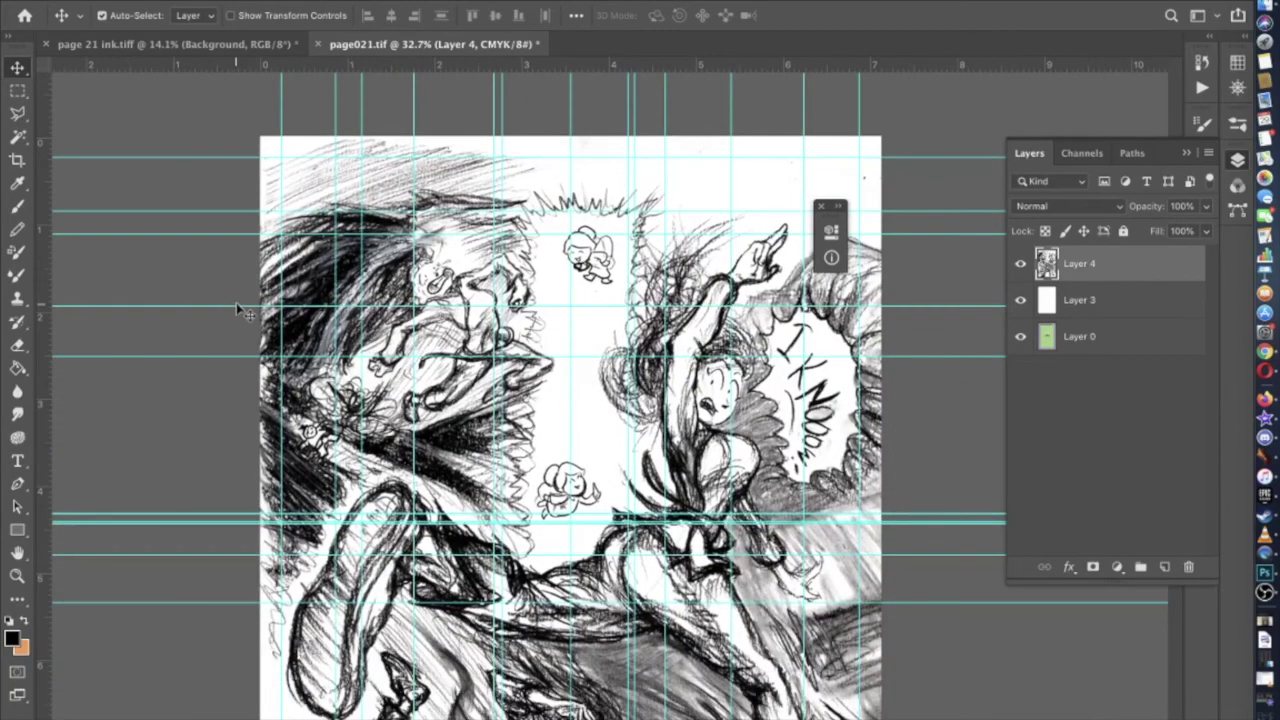
scroll(236, 302, "right", 2)
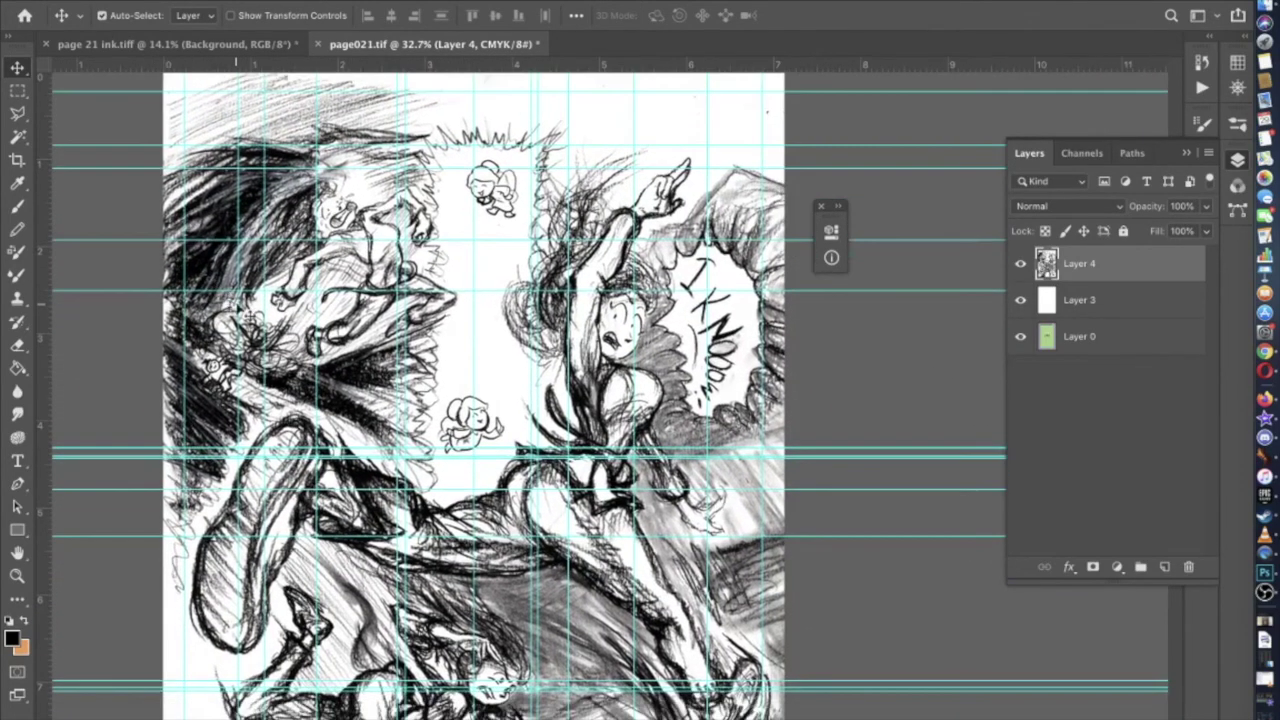
left_click(210, 2)
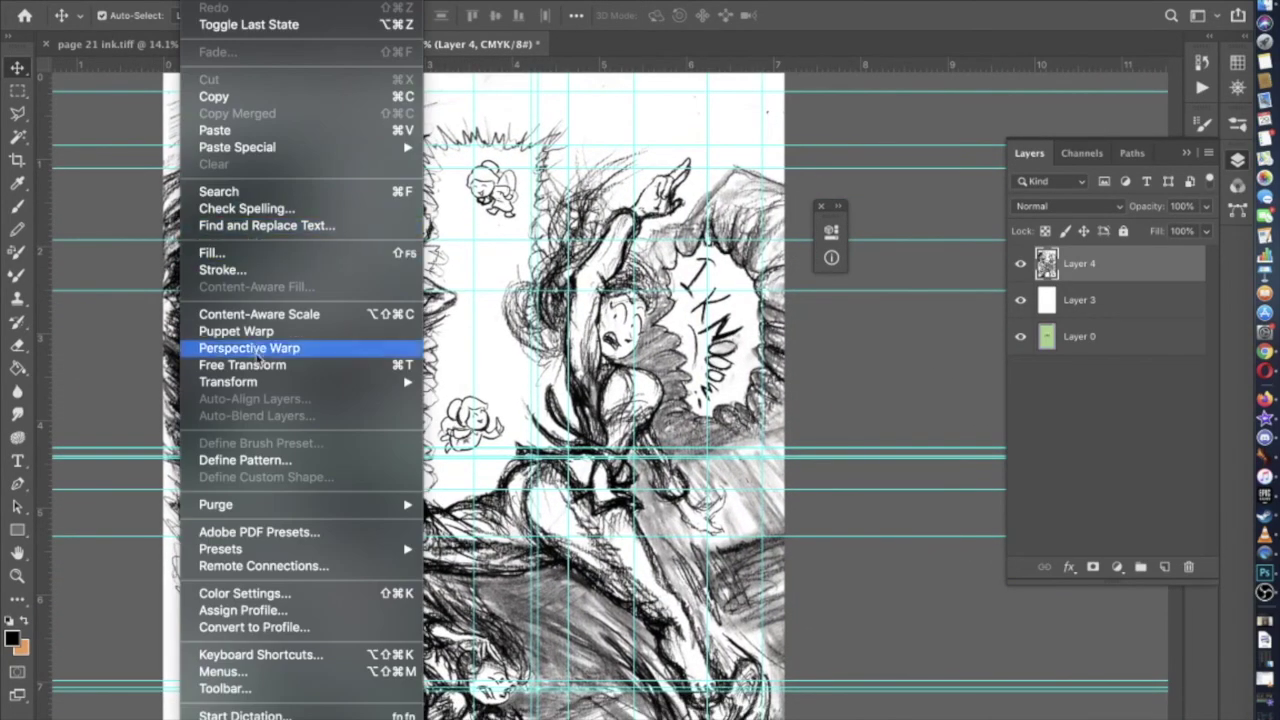
left_click(114, 280)
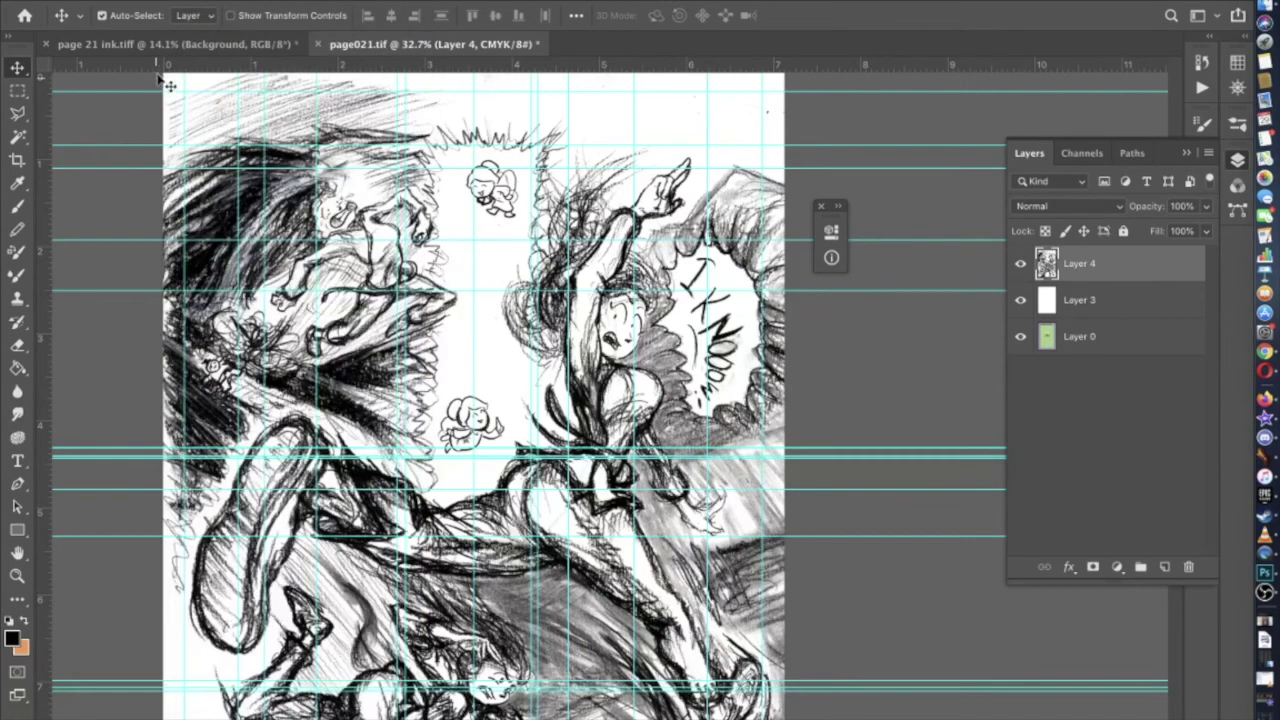
Unlock Background as Layer 0, add Layer 1, reselect Layer 0, and set Magic Wand non-contiguous
left_click(168, 46)
scroll(236, 286, "down", 3)
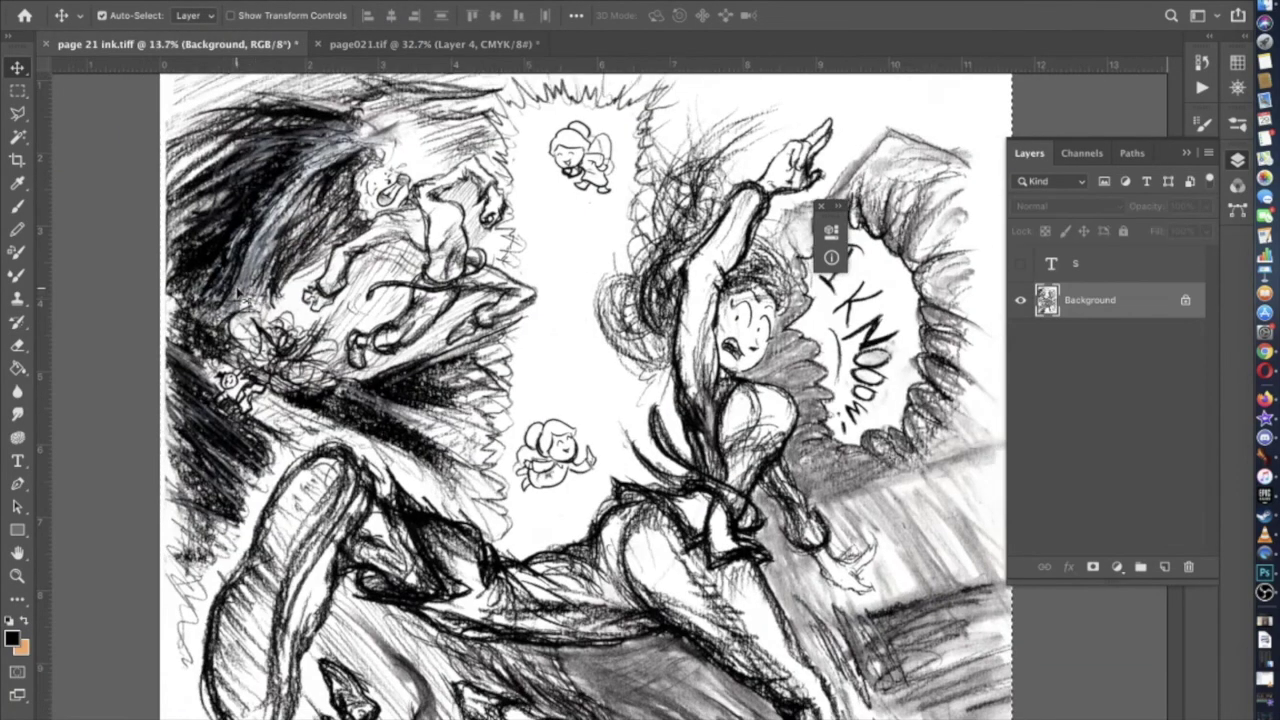
left_click(1185, 300)
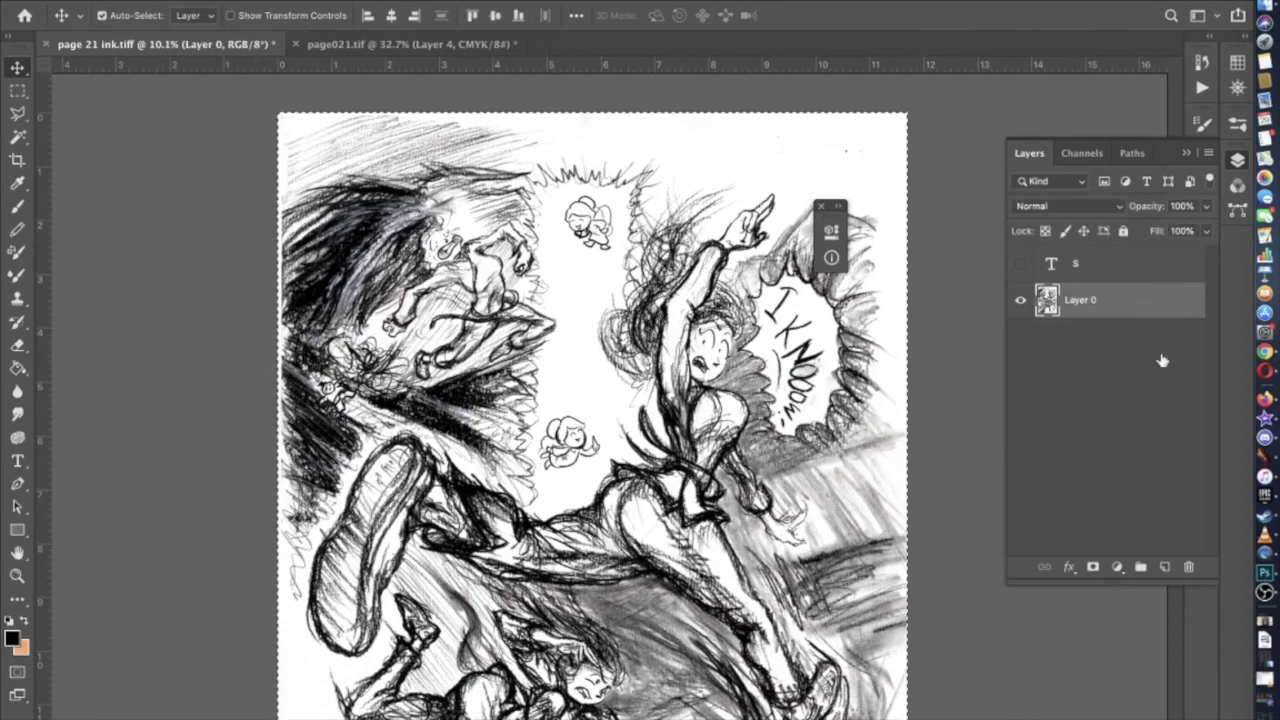
left_click(1164, 566)
left_click(1098, 347)
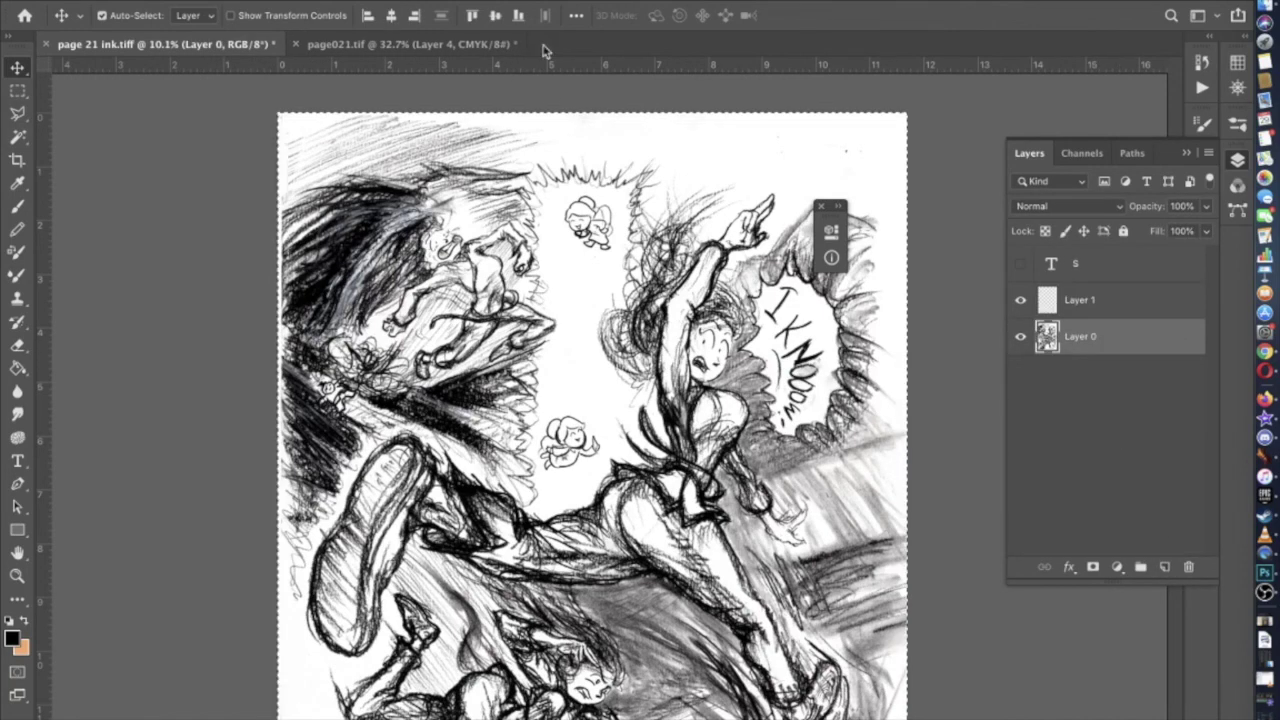
left_click(12, 139)
left_click(540, 15)
Clear the old selection and magic-wand the white paper at tolerance 10
left_click(454, 15)
type("10")
key("super+d")
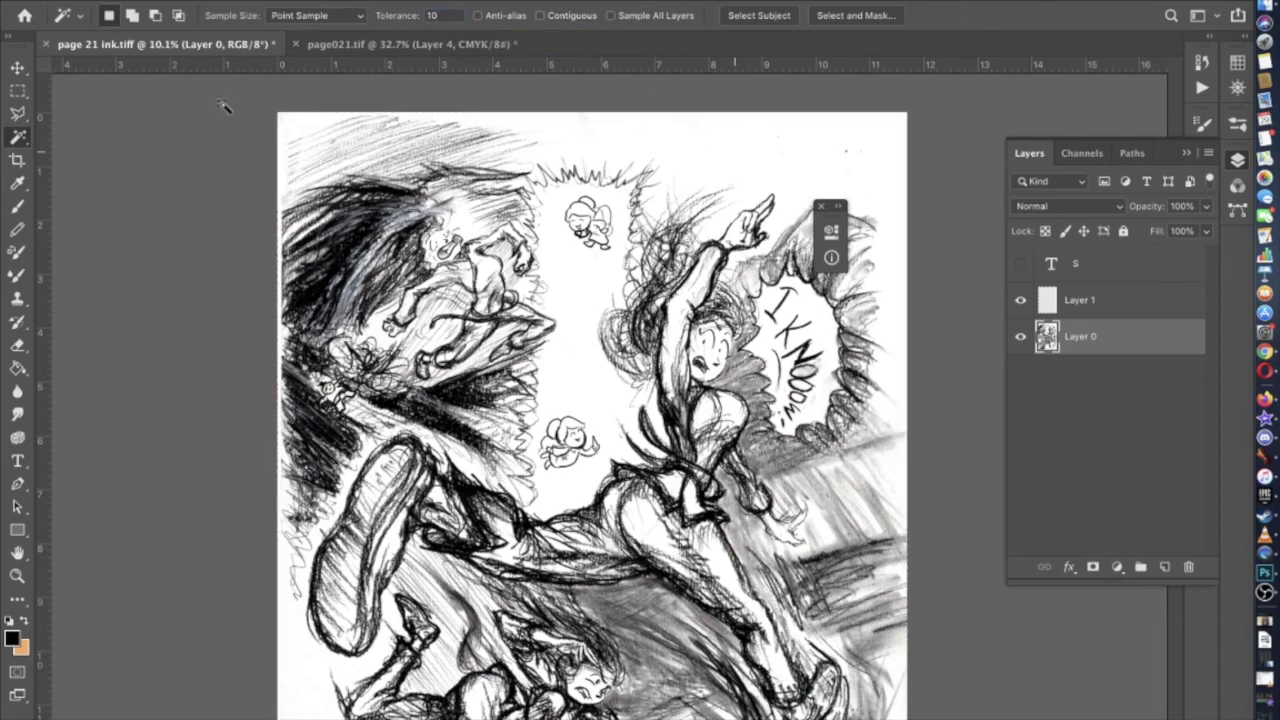
left_click(754, 139)
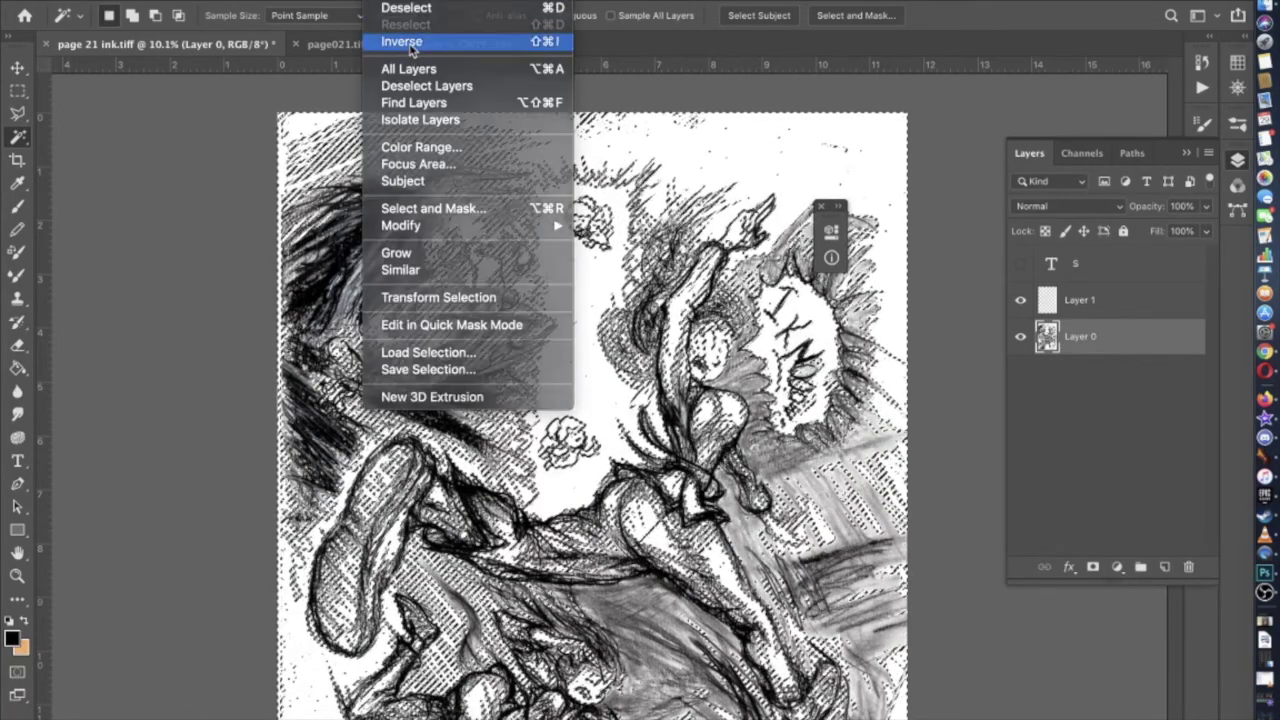
Invert the selection onto the linework and expand it slightly outward
left_click(410, 42)
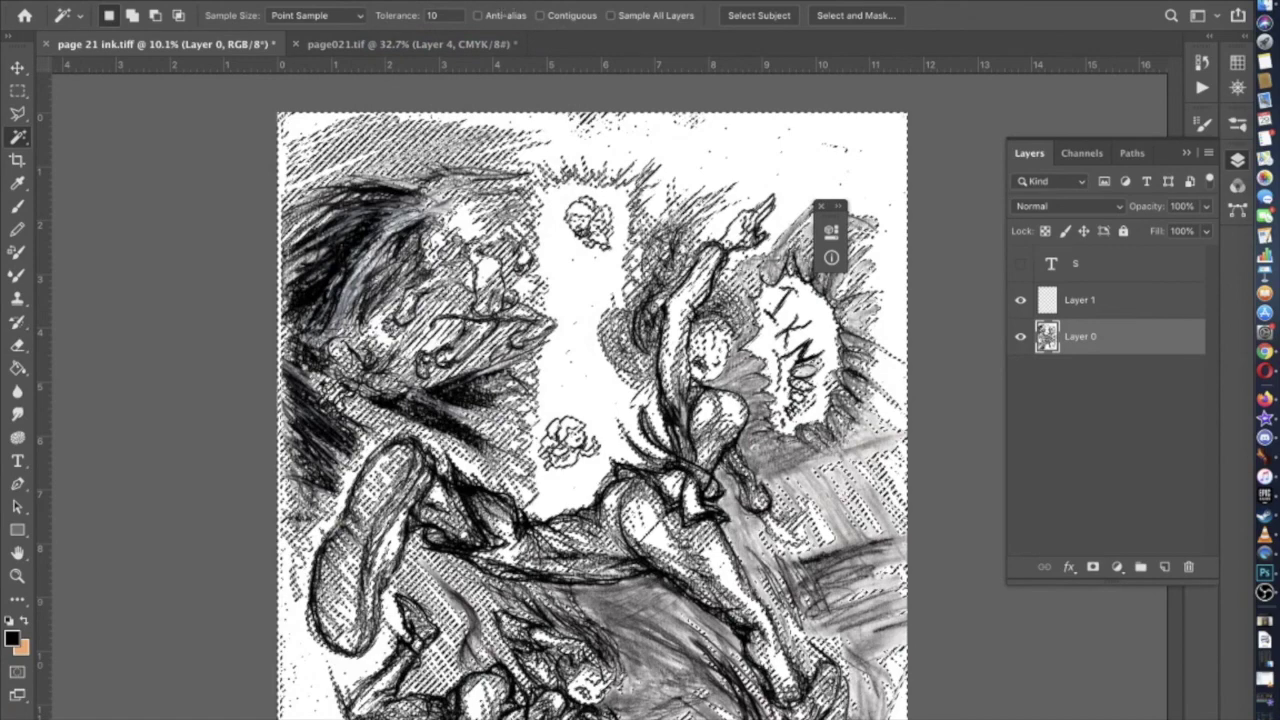
left_click(402, 3)
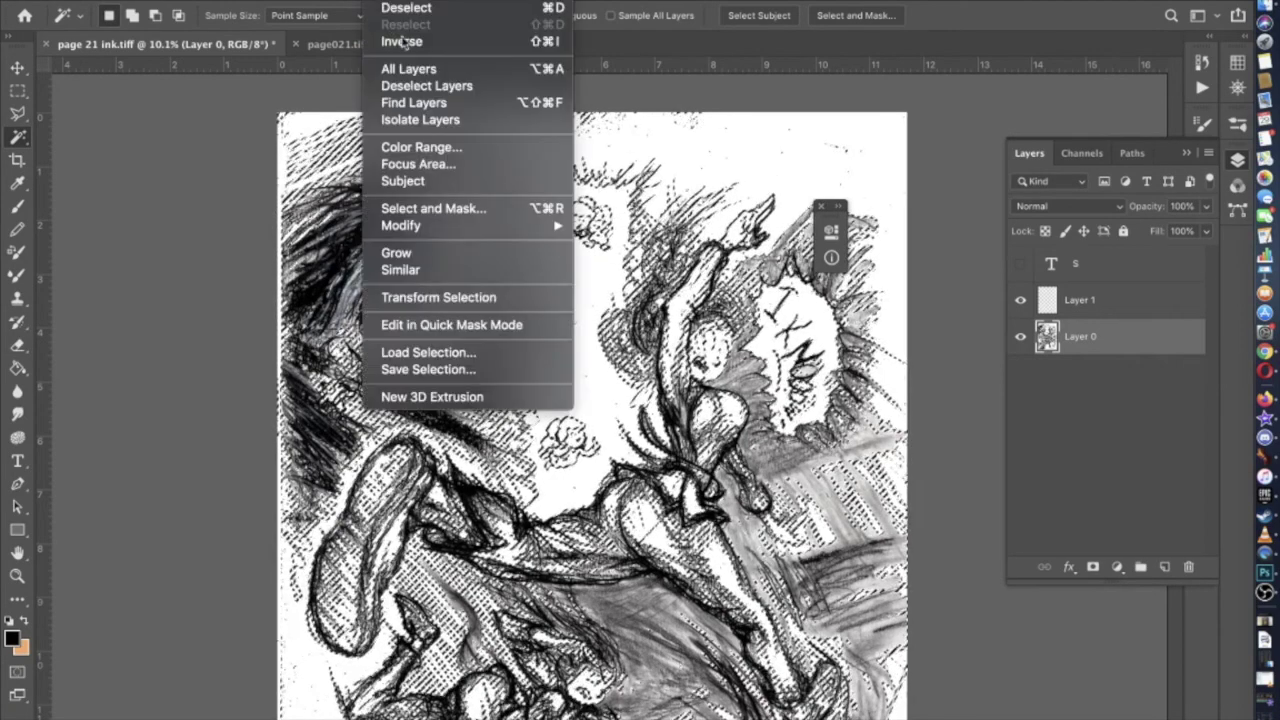
mouse_move(432, 226)
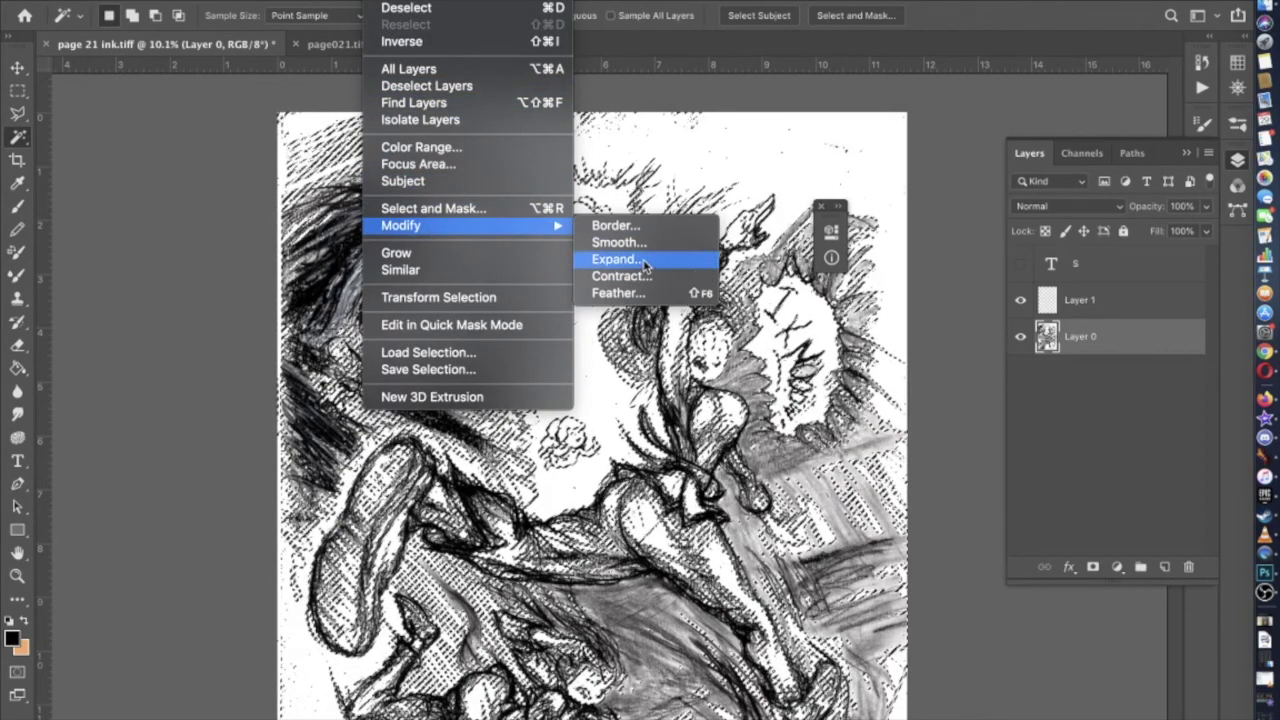
left_click(644, 263)
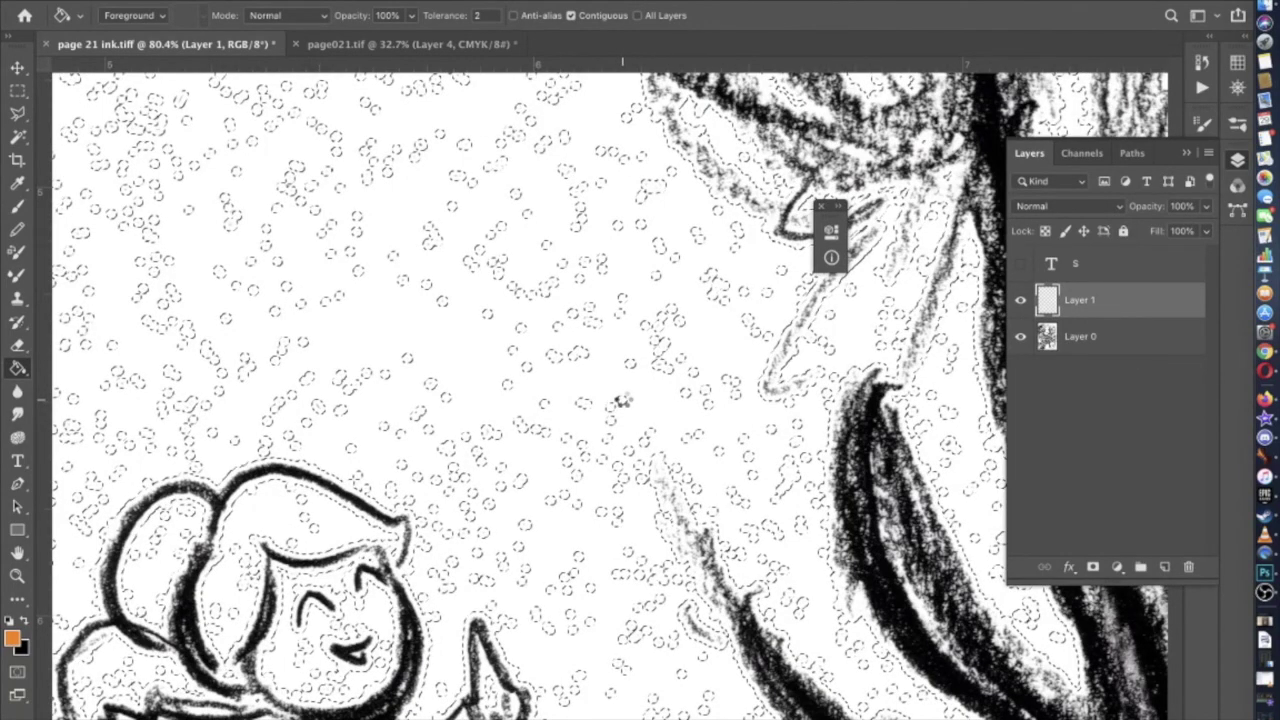
Fill the linework selection on Layer 1 with orange and fit the whole page in view
left_click(621, 401)
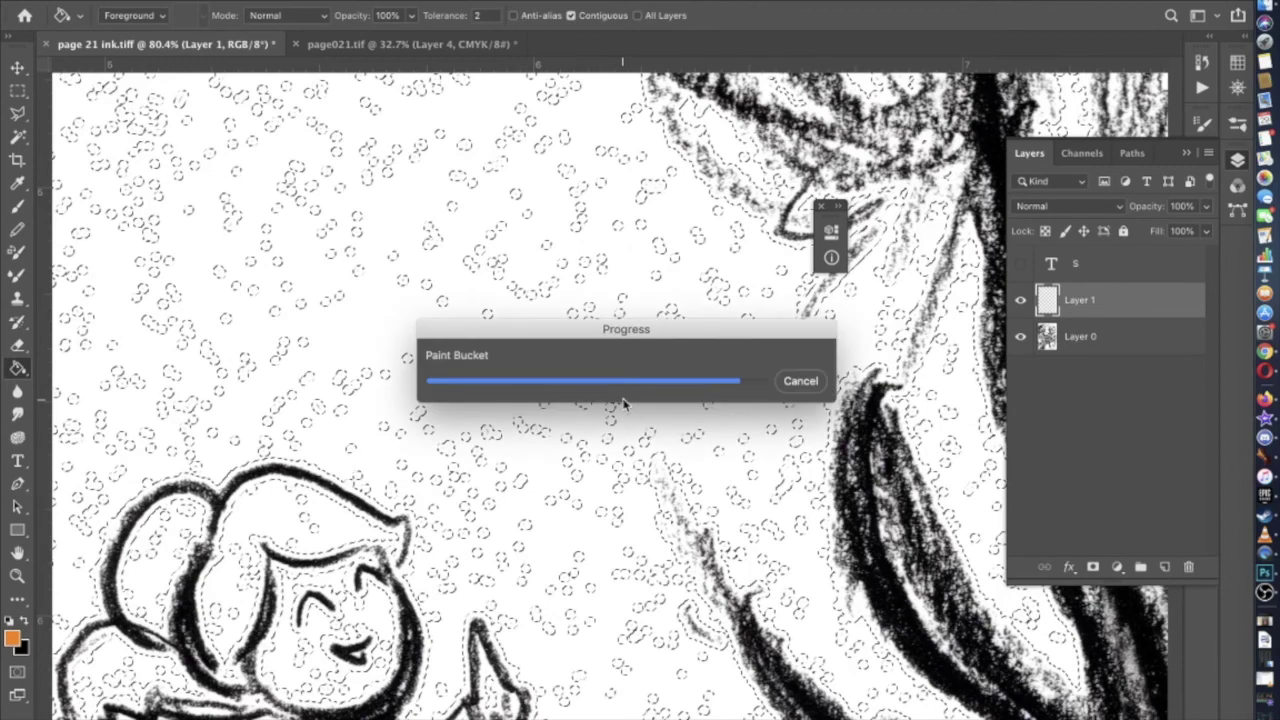
scroll(627, 405, "down", 5)
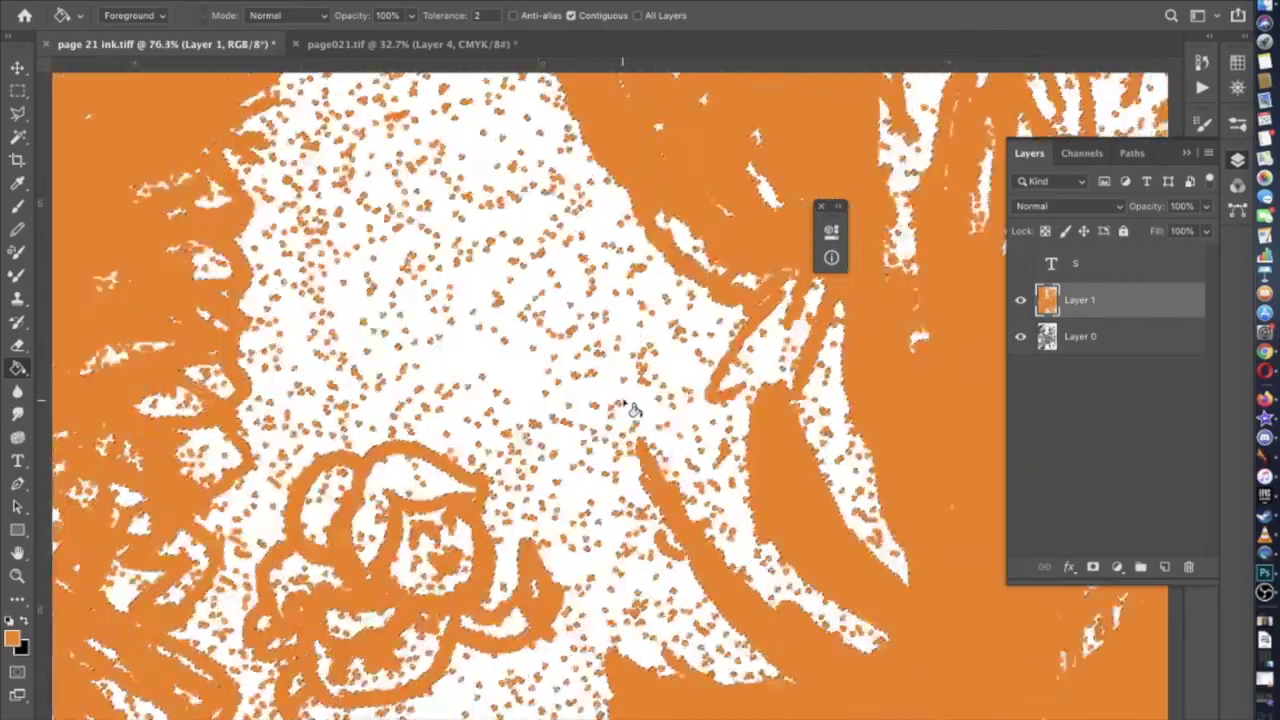
scroll(630, 408, "down", 5)
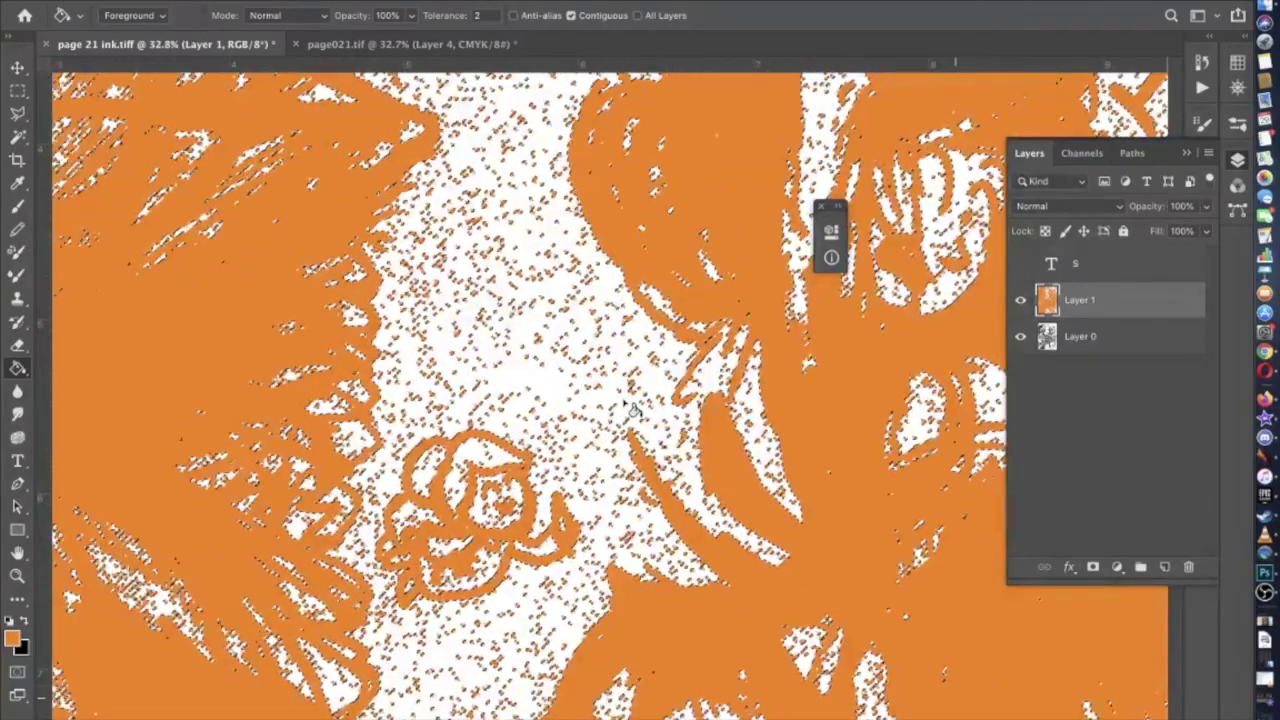
scroll(630, 408, "down", 3)
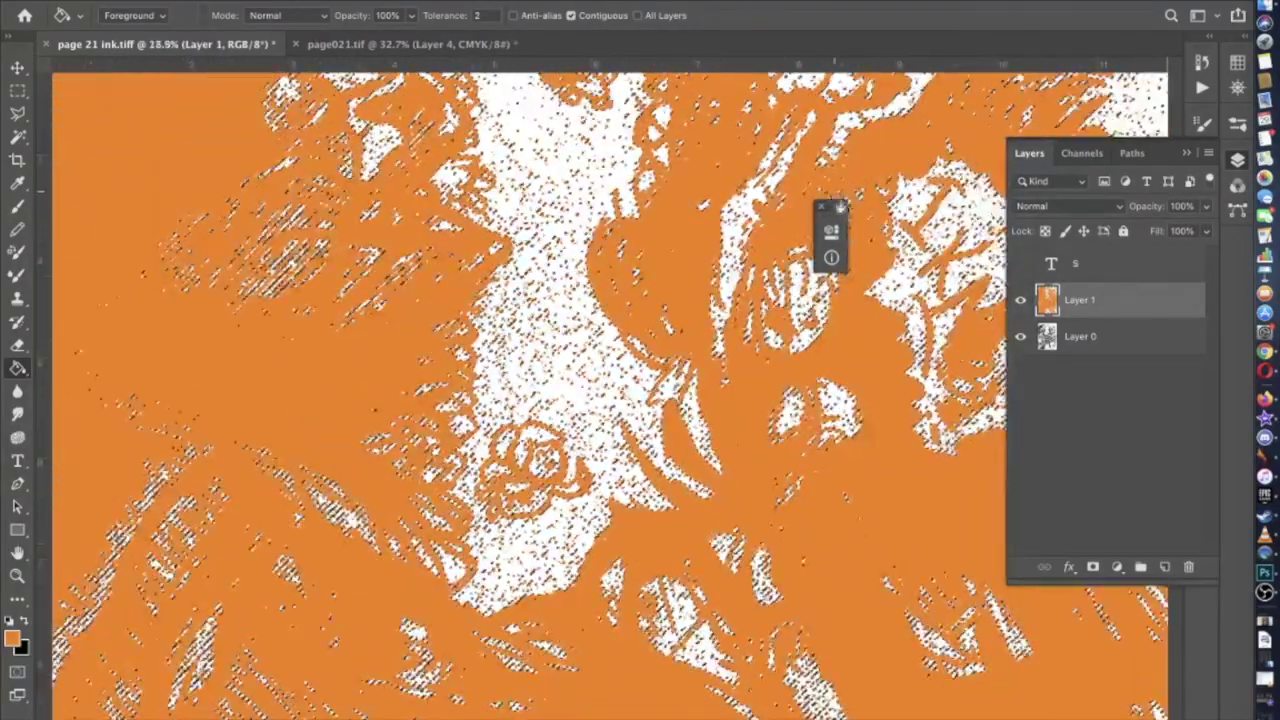
key("m")
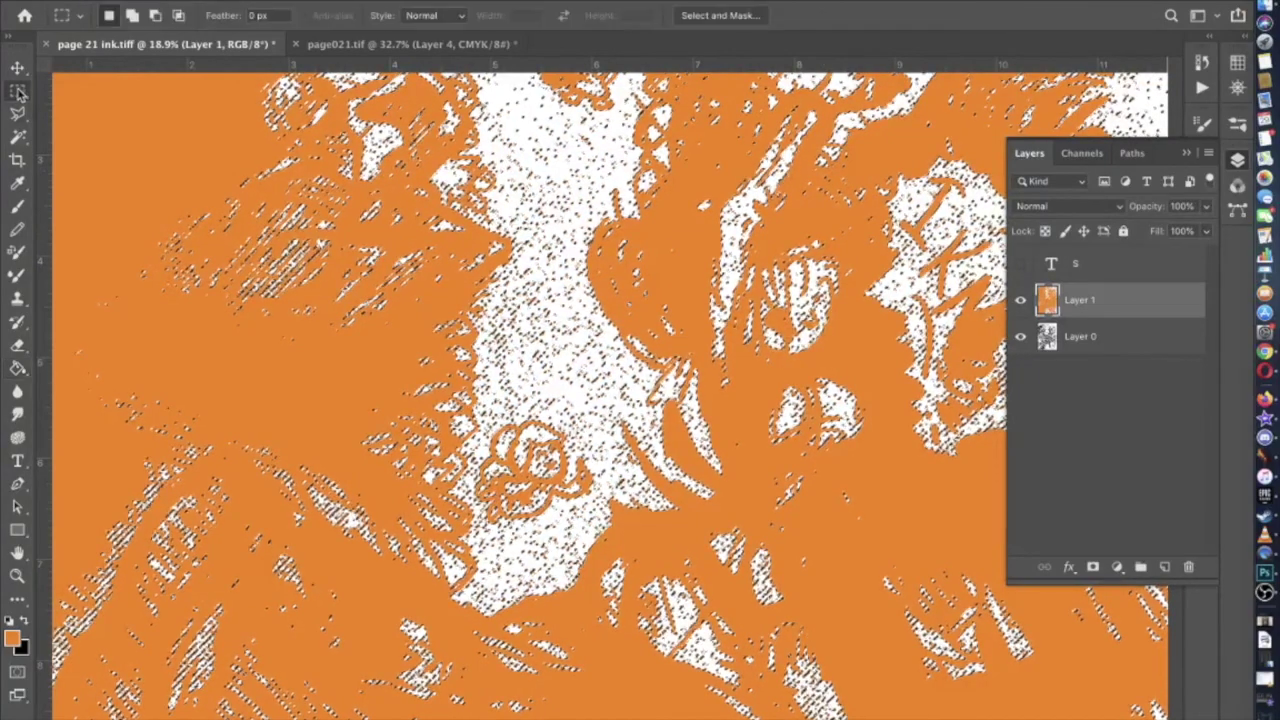
key("super+0")
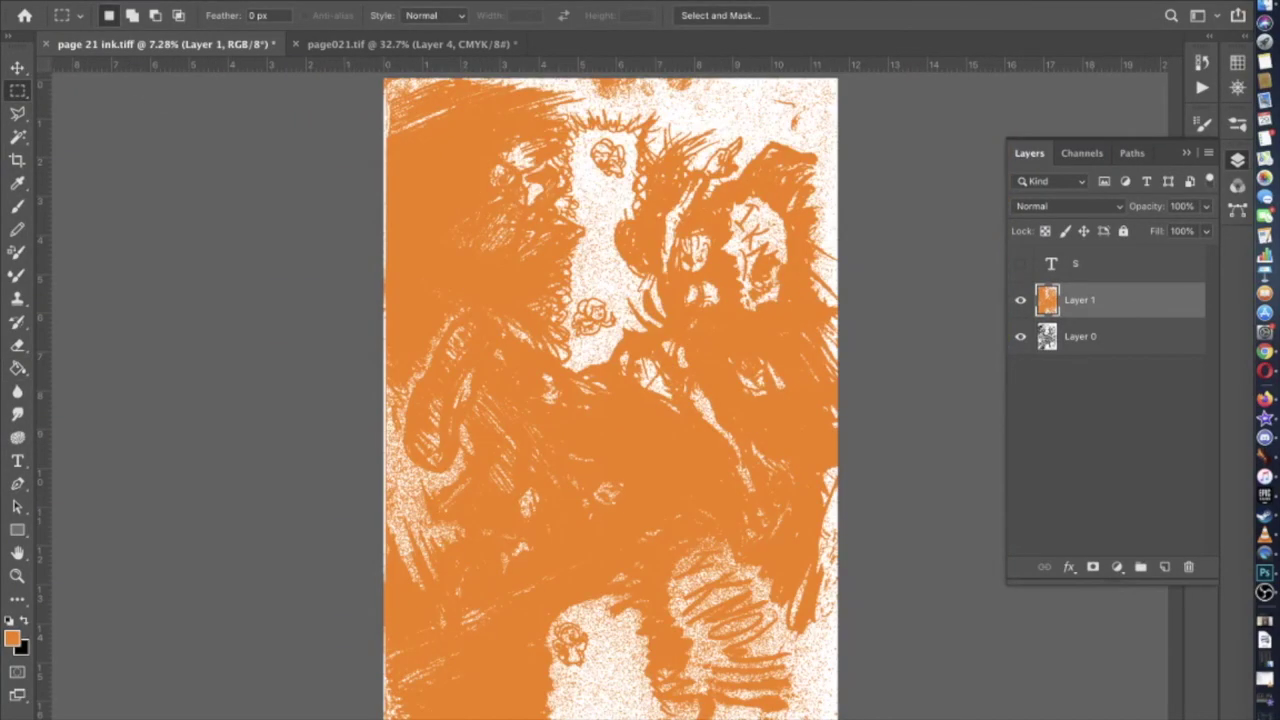
Set Layer 1's blend mode to Multiply in its Blending Options
left_click(300, 0)
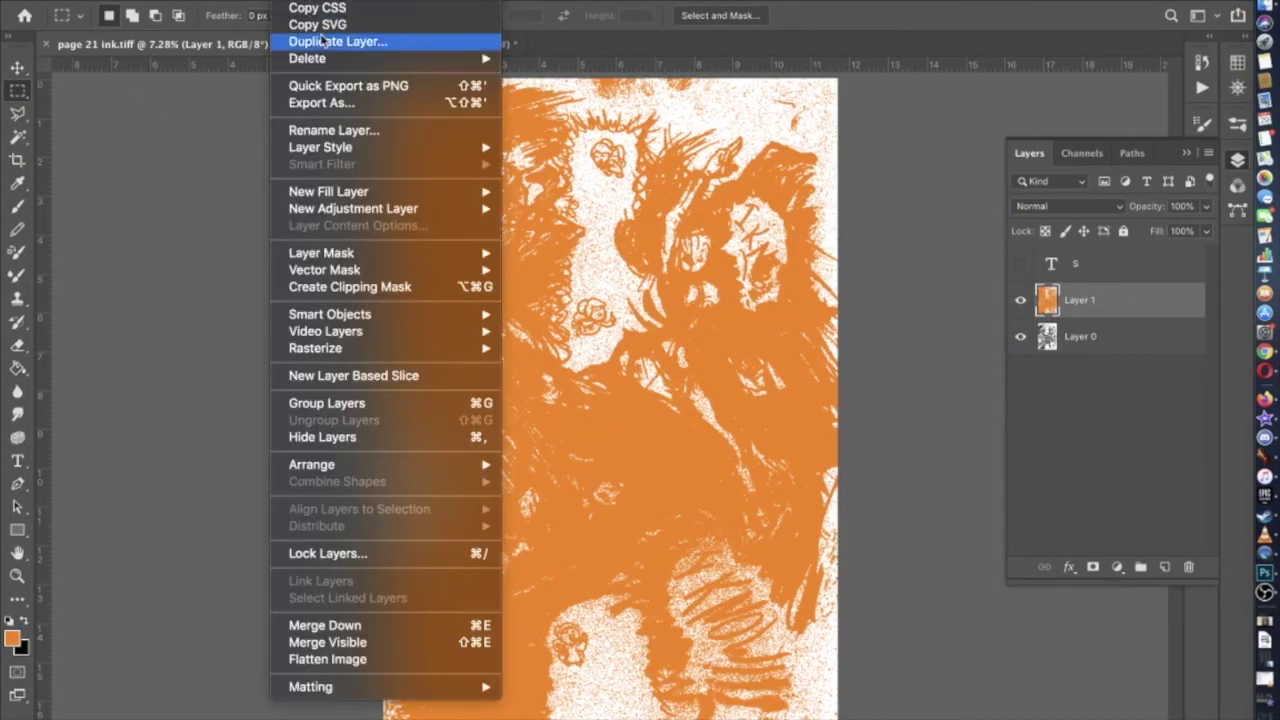
mouse_move(320, 147)
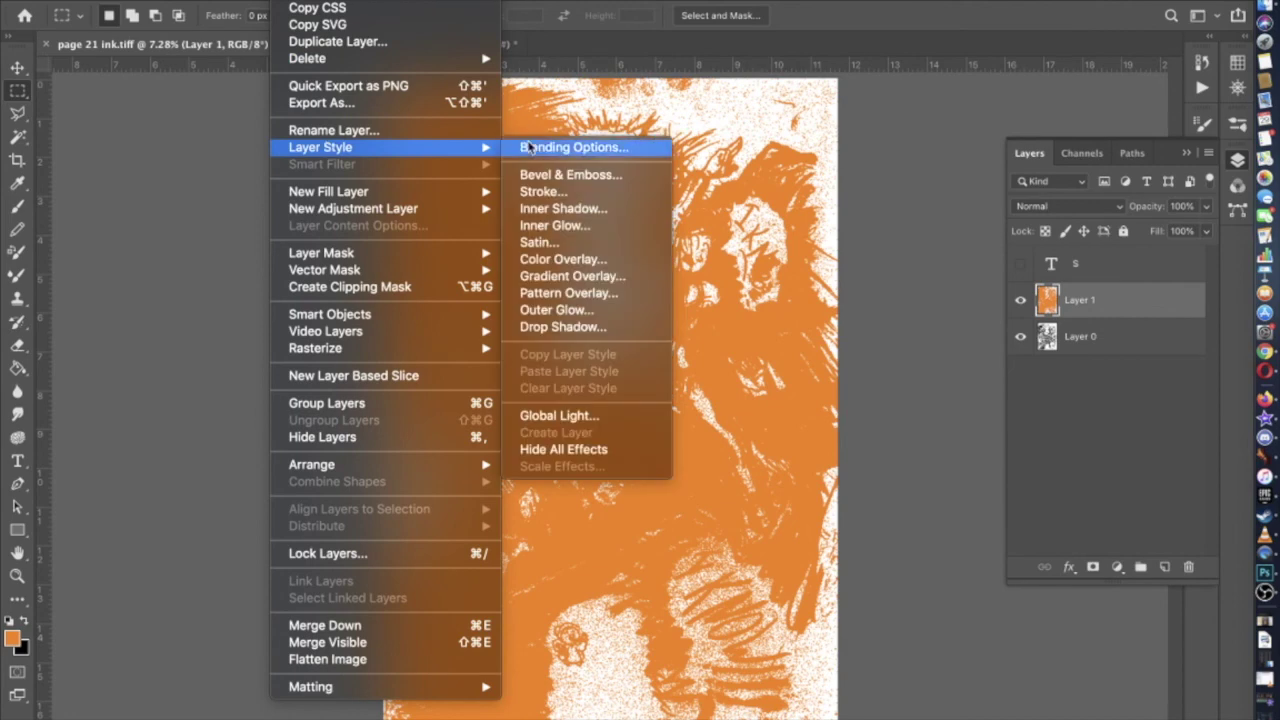
left_click(530, 147)
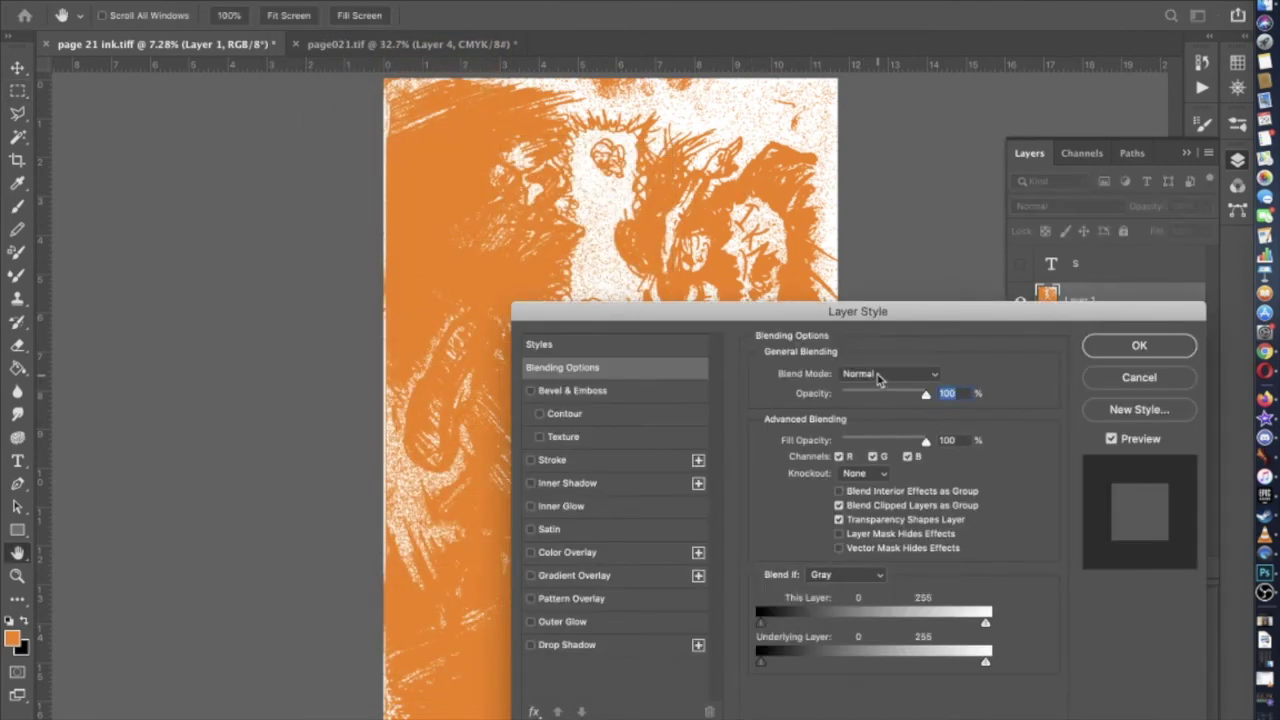
left_click(878, 374)
left_click(879, 420)
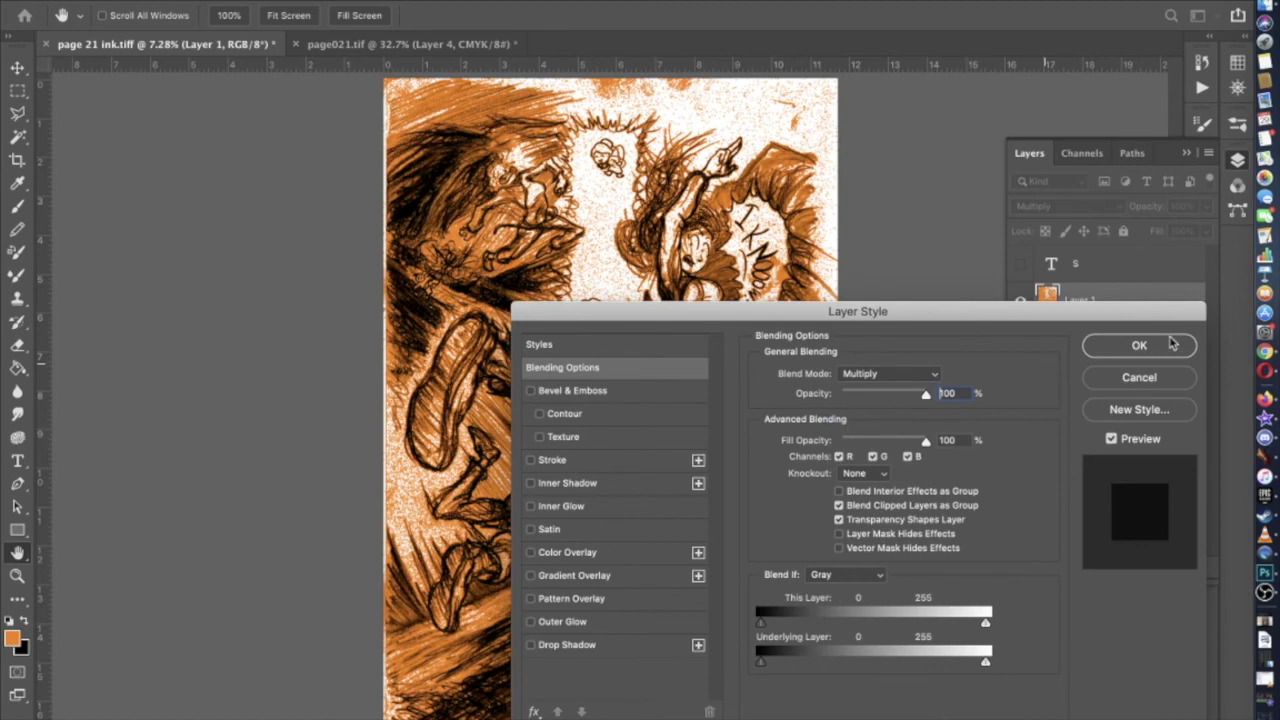
left_click(1139, 345)
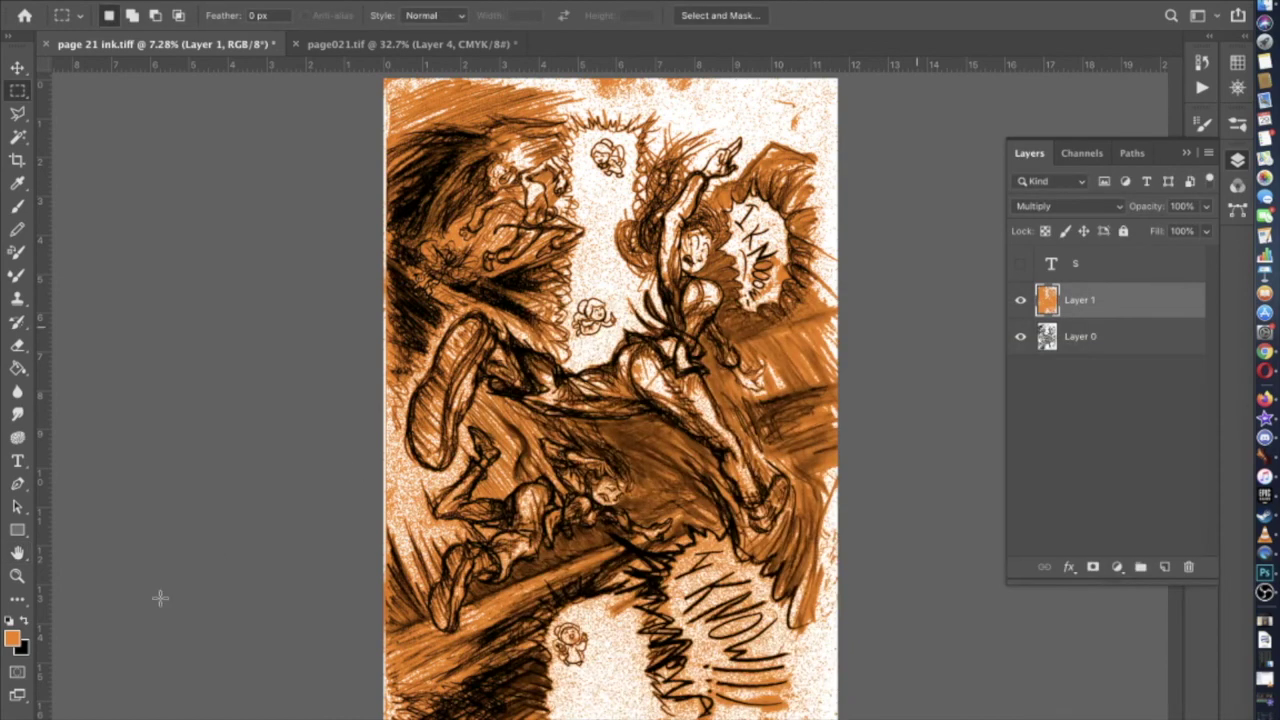
Sample white from the page as the foreground colour and select the Brush tool
left_click(12, 638)
left_click(589, 235)
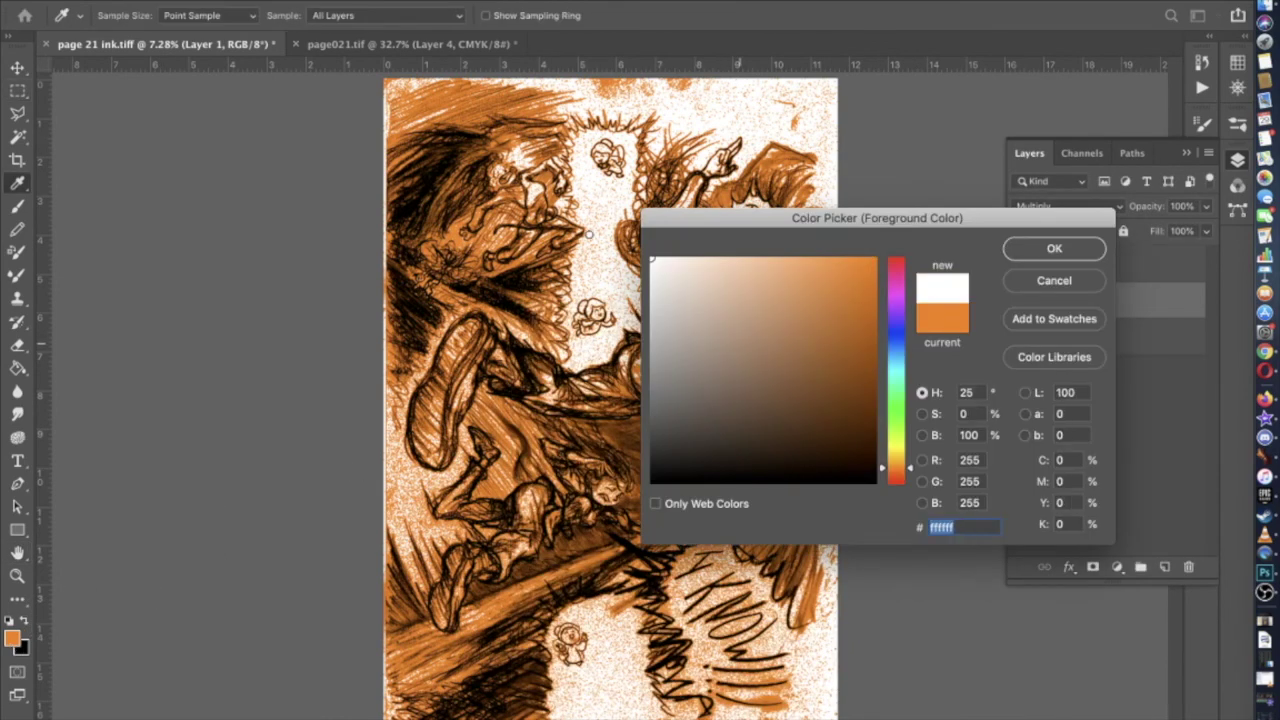
left_click(1026, 258)
key("b")
left_click(128, 18)
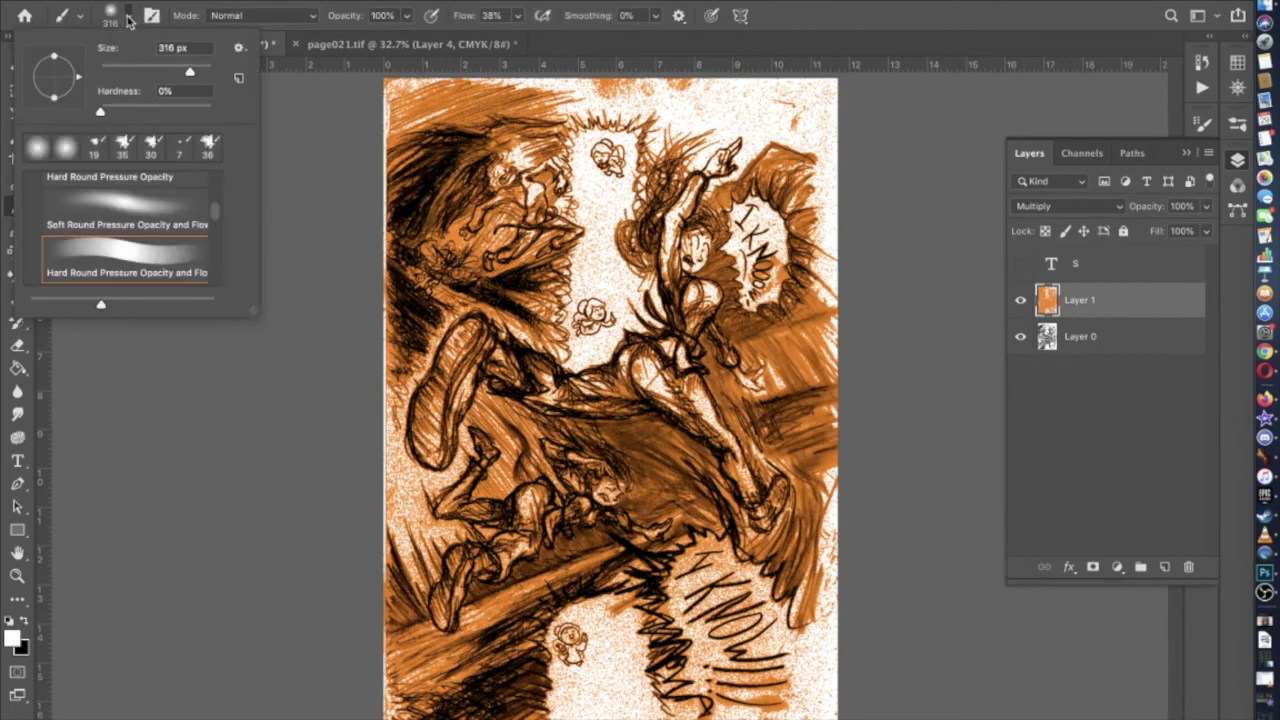
left_click_drag(186, 70, 205, 70)
key("Return")
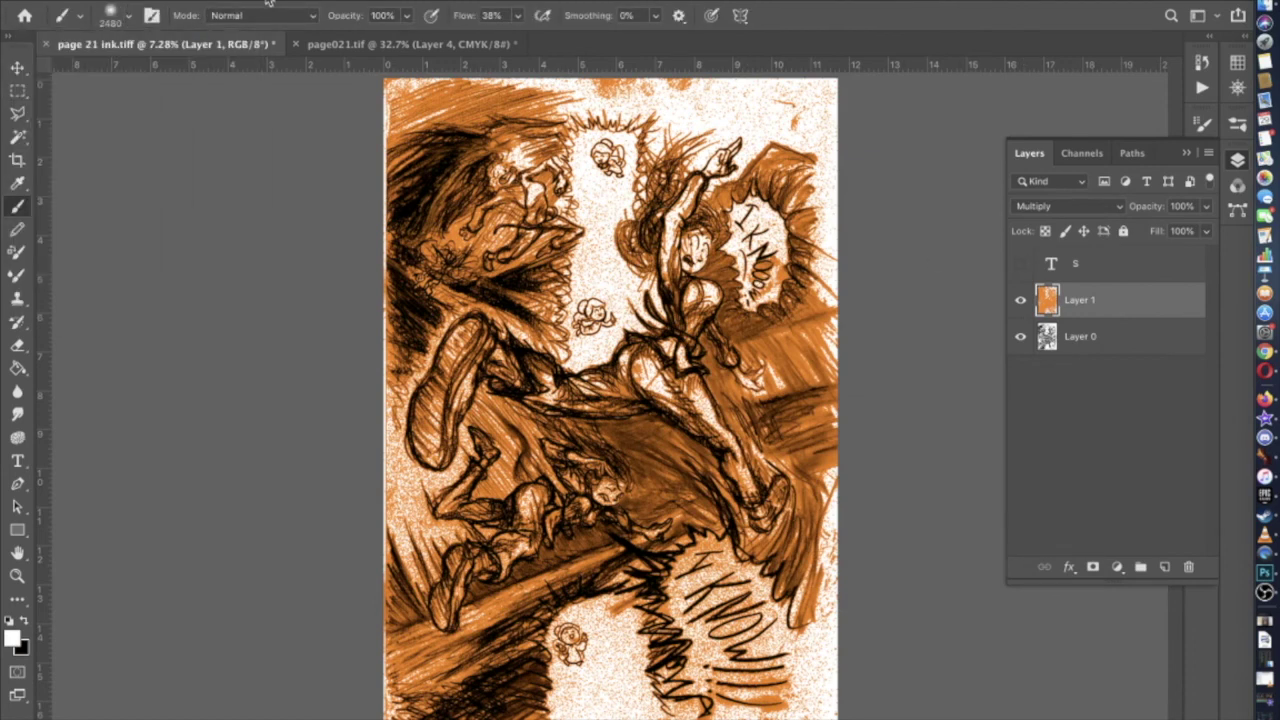
Set the brush to 34% hardness and 428 px size
key("super+plus")
scroll(225, 210, "up", 5)
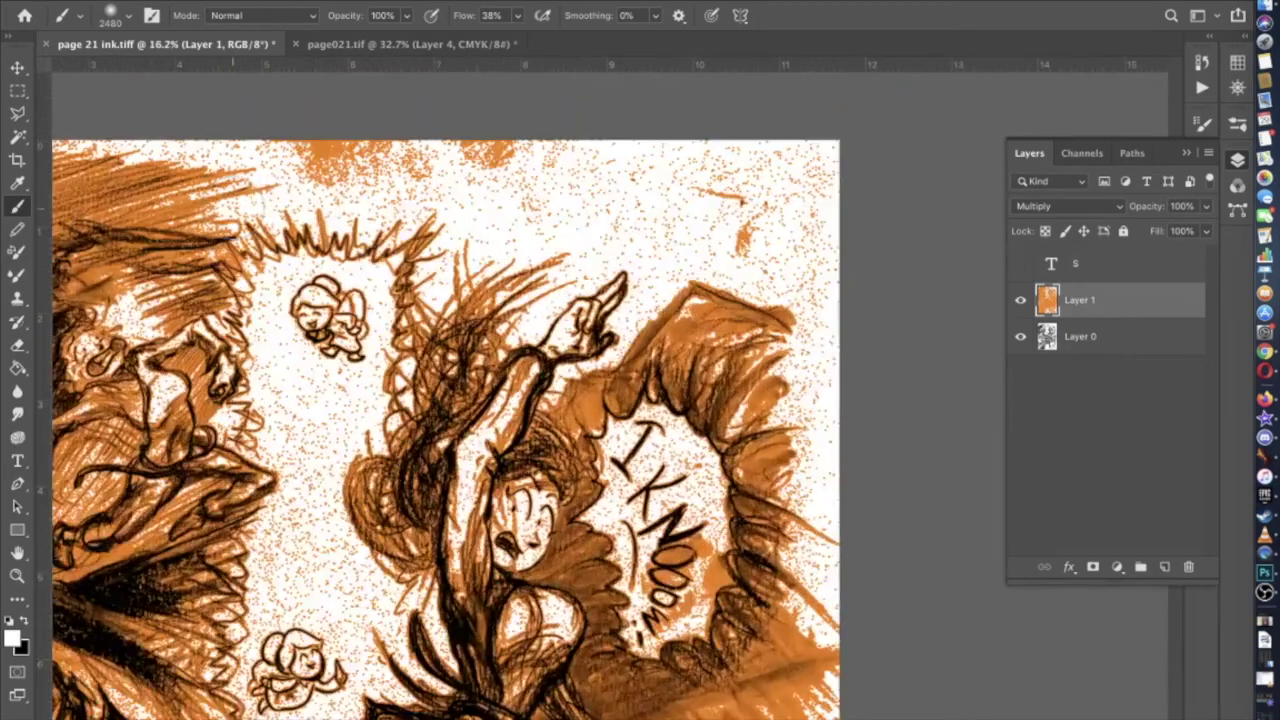
scroll(232, 200, "up", 5)
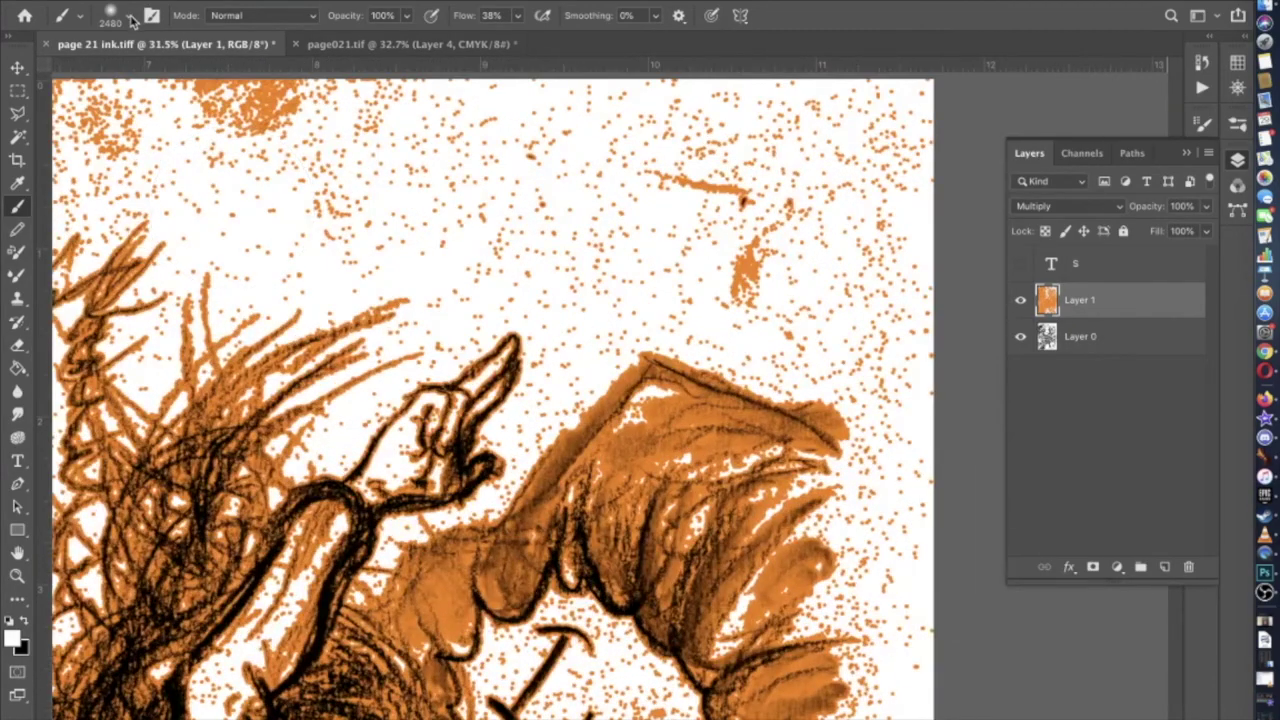
left_click(130, 17)
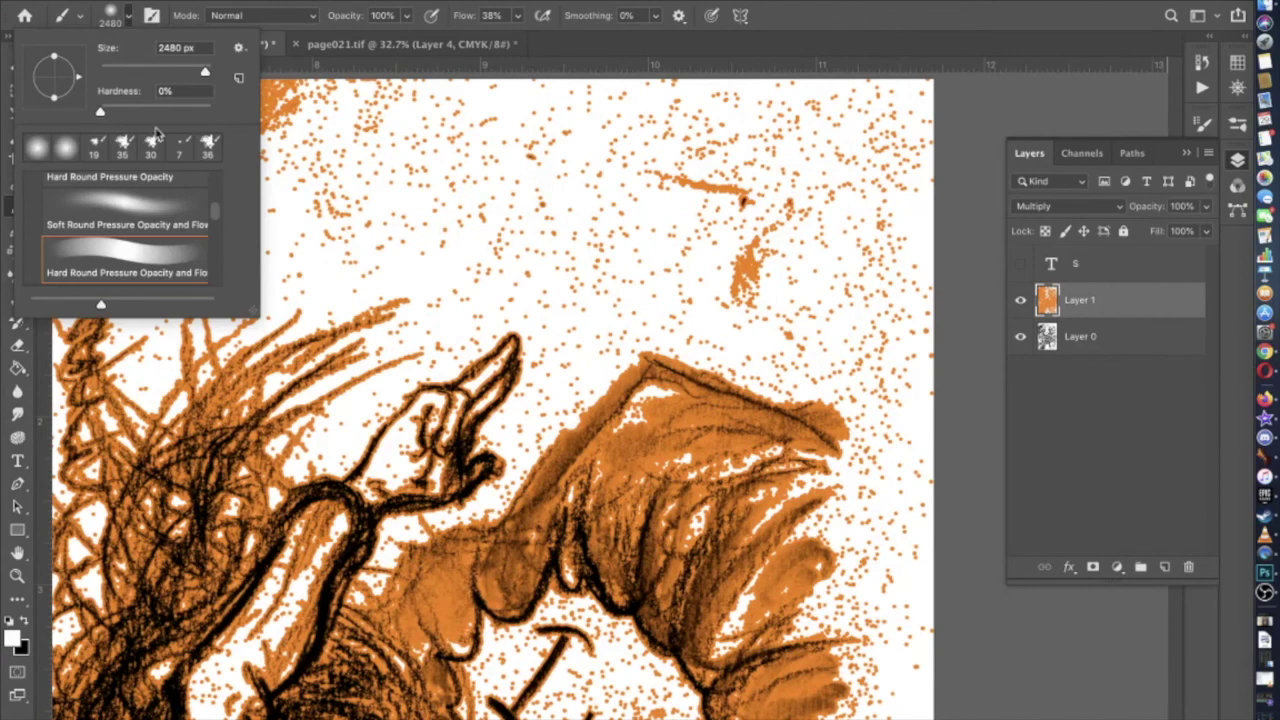
left_click(138, 110)
left_click(150, 71)
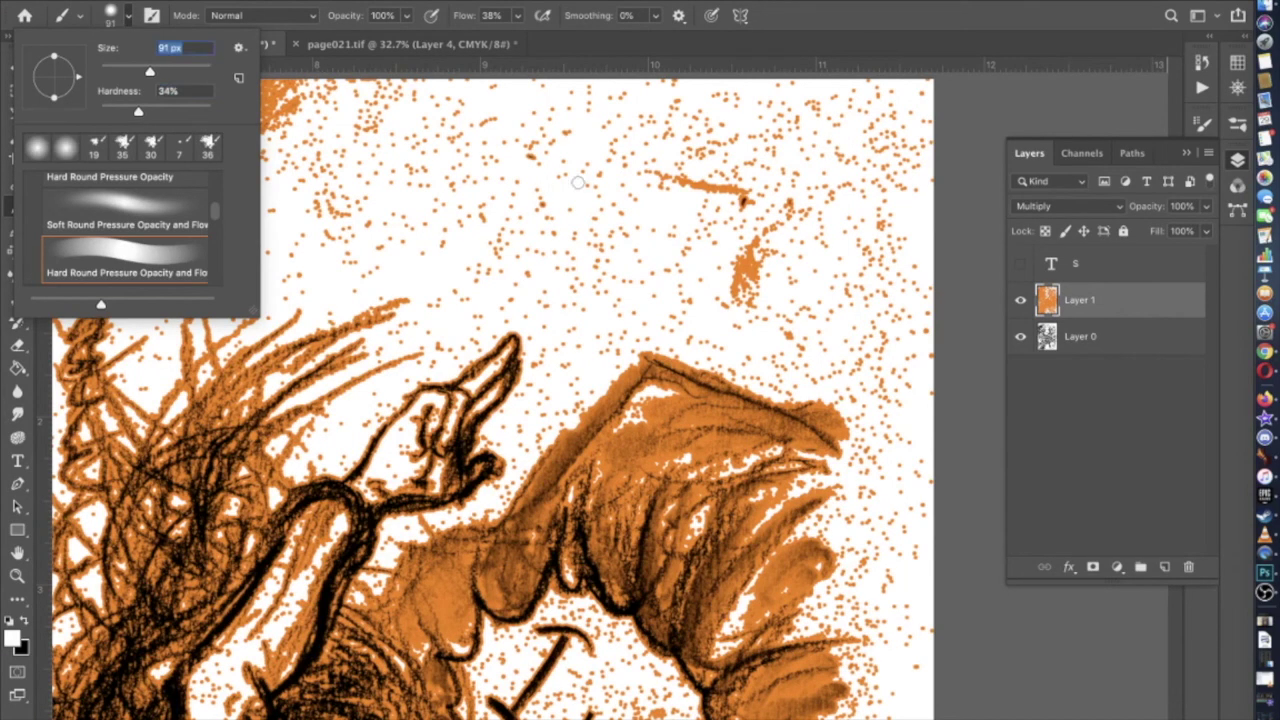
type("428")
scroll(834, 132, "up", 2)
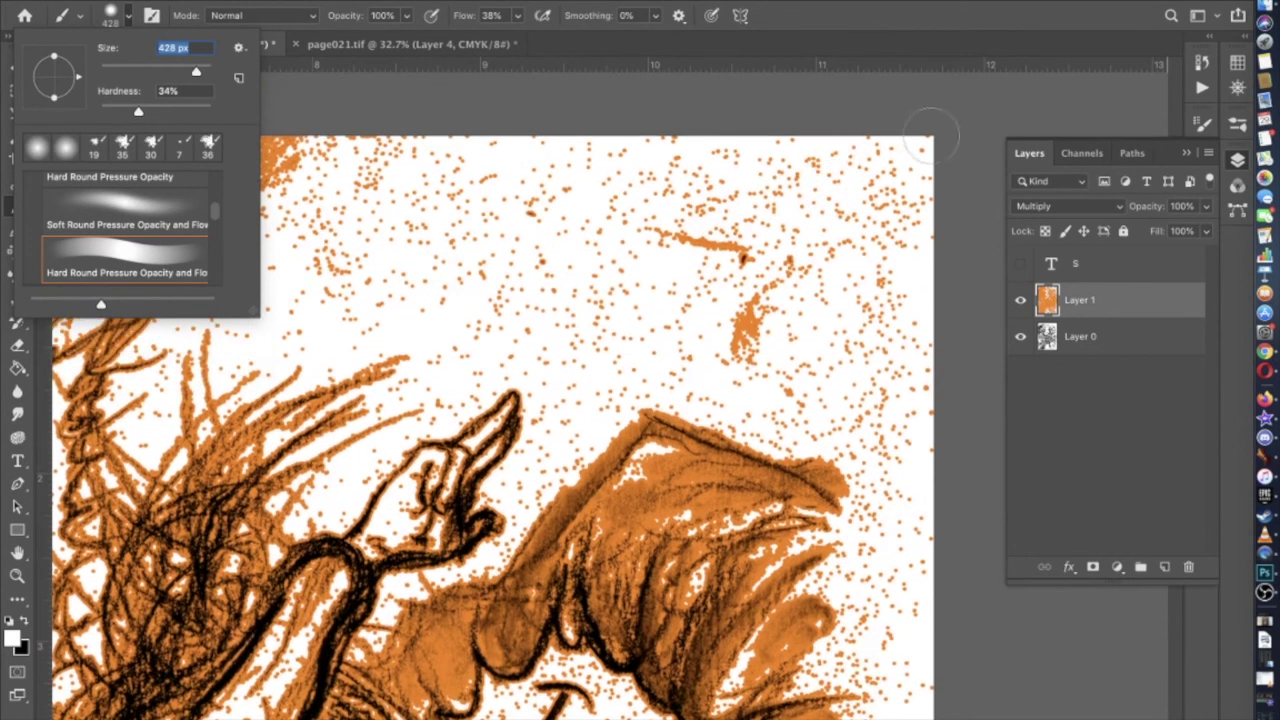
key("Return")
Trial-paint white over the top-edge speckles, then undo the last stroke
left_click_drag(700, 125, 700, 135)
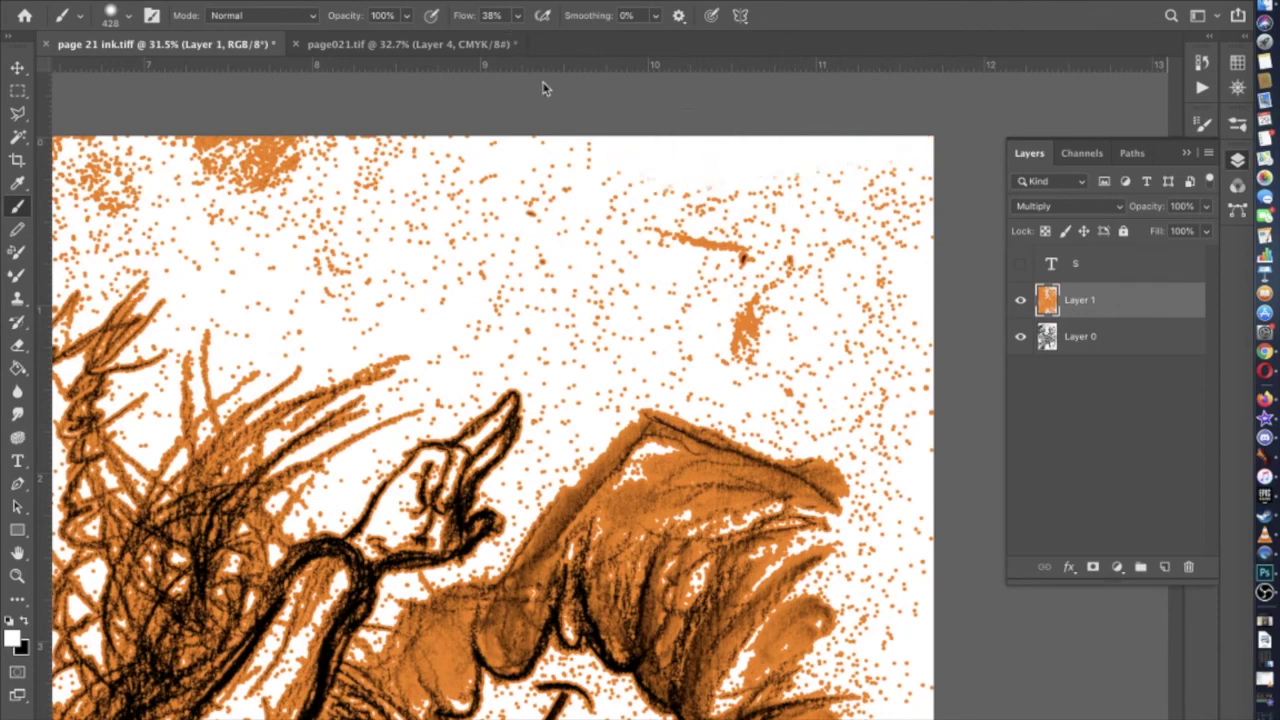
mouse_move(607, 152)
left_mouse_down()
mouse_move(448, 163)
mouse_move(368, 145)
mouse_move(413, 130)
mouse_move(265, 132)
mouse_move(256, 155)
mouse_move(197, 150)
mouse_move(308, 170)
mouse_move(237, 184)
mouse_move(215, 160)
left_mouse_up()
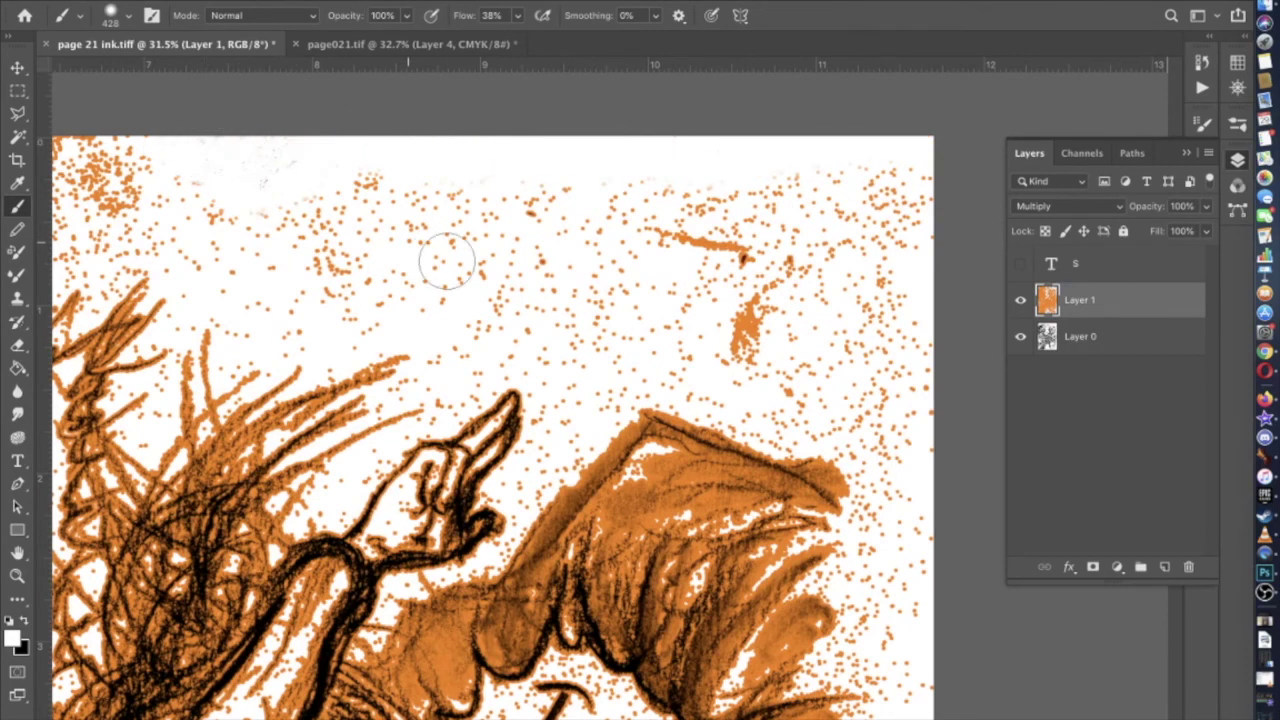
key("z")
key("super+z")
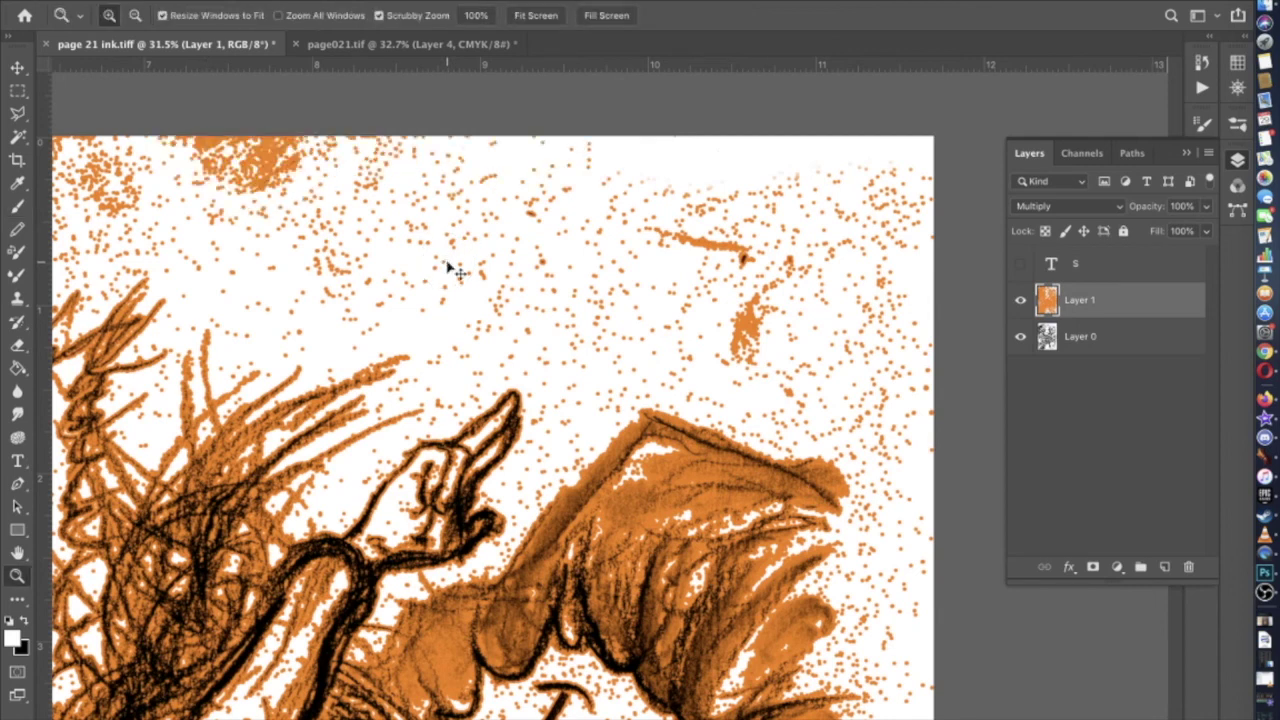
Add a new Layer 2 and move it above the orange Layer 1
left_click(1136, 341)
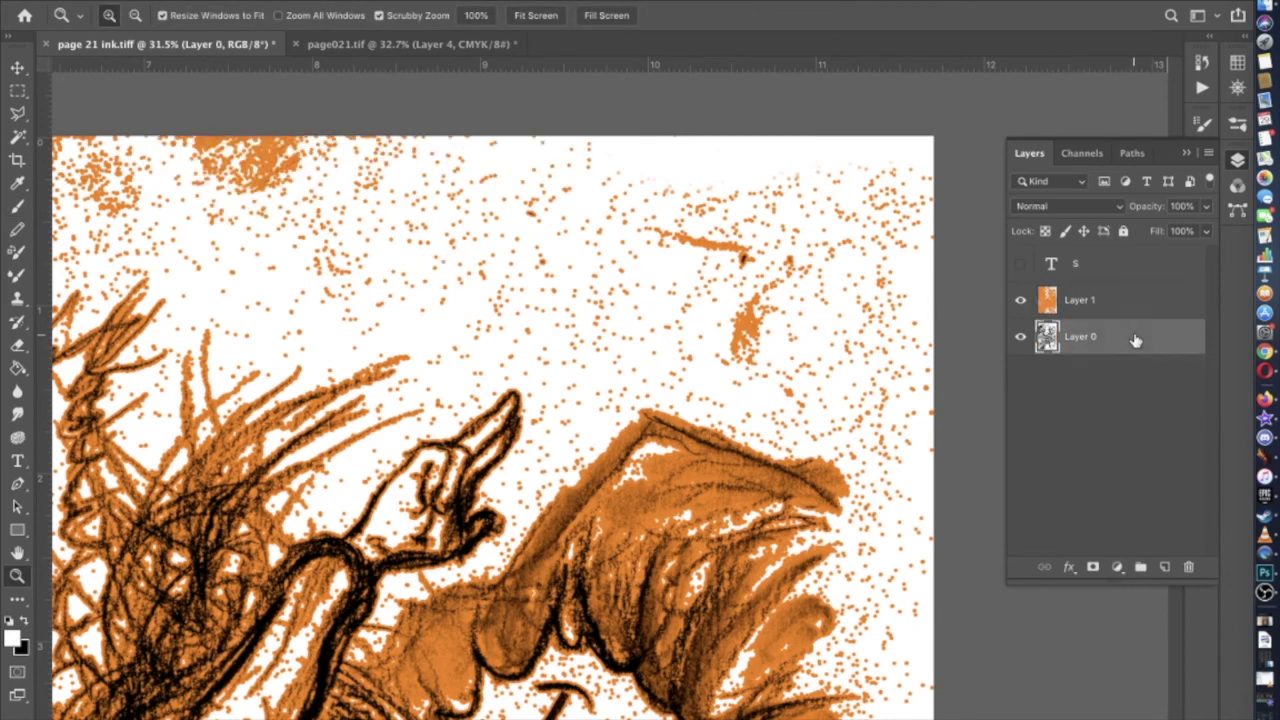
left_click(1165, 566)
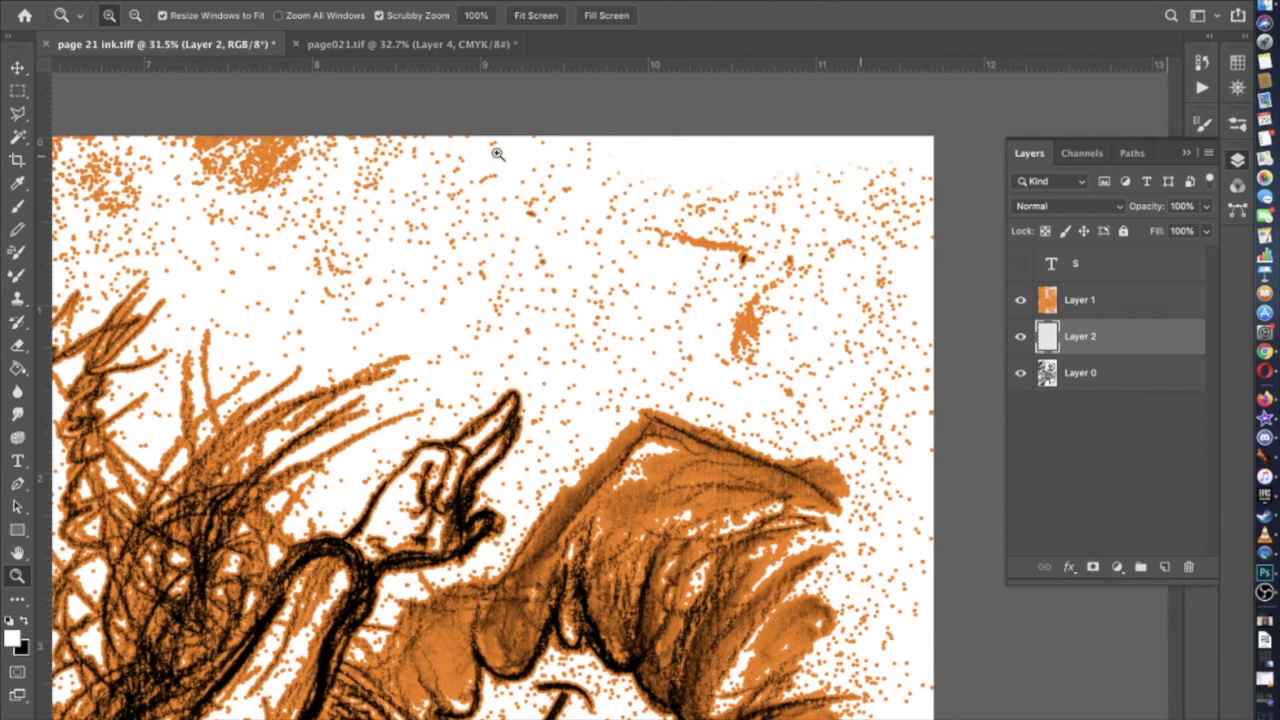
left_click_drag(1099, 347, 1098, 292)
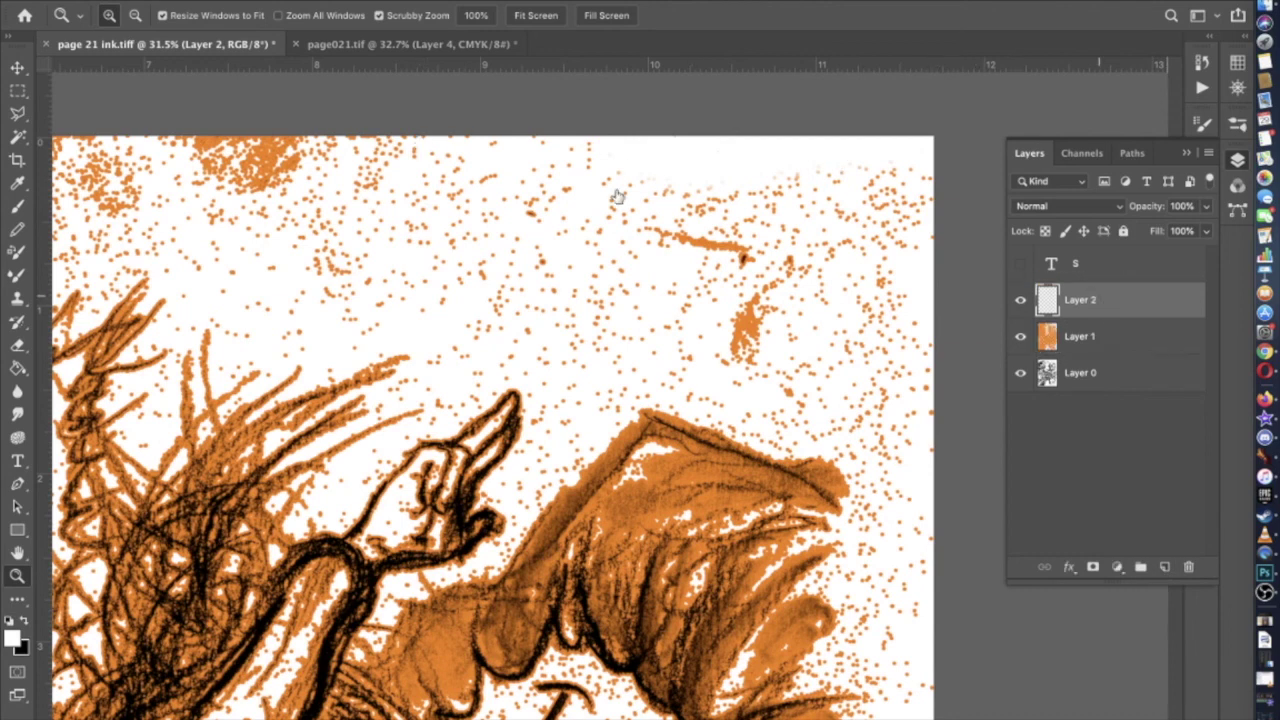
left_click(17, 205)
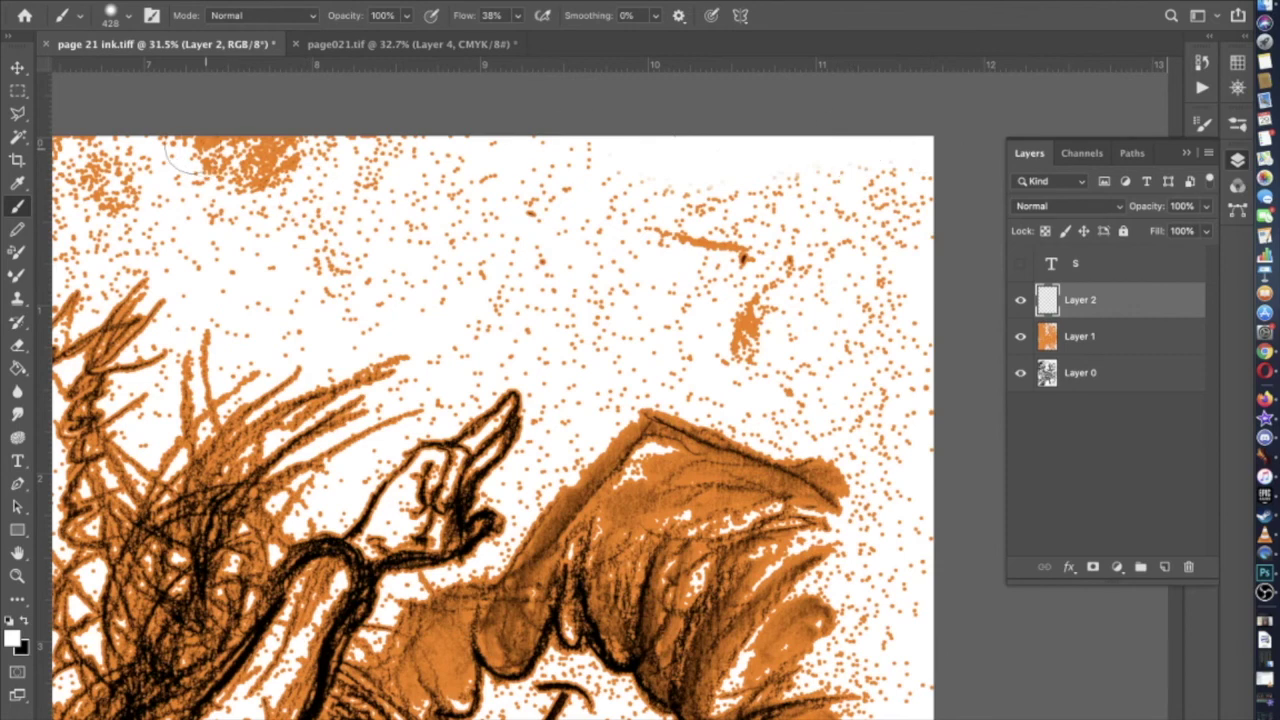
Paint white over the orange speckles along the page's top edge, corner to corner
left_click_drag(185, 158, 325, 162)
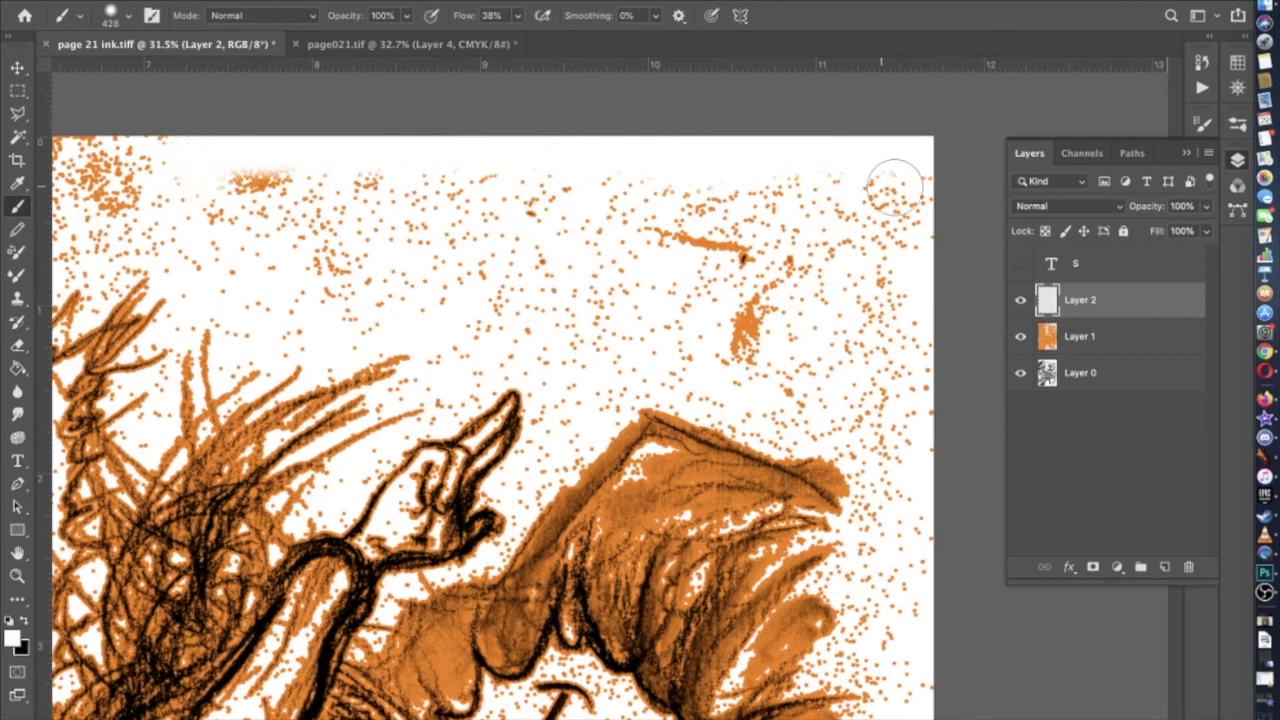
left_click_drag(895, 185, 915, 155)
scroll(920, 150, "left", 5)
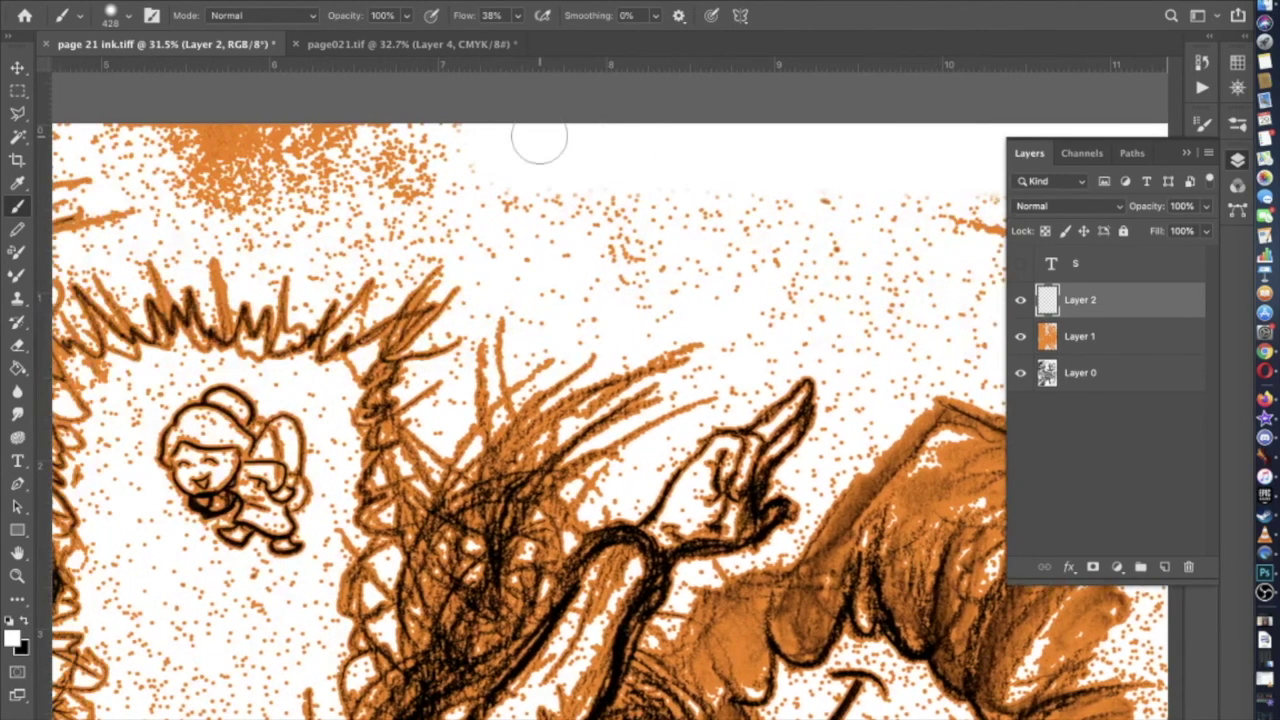
scroll(539, 140, "left", 3)
mouse_move(620, 135)
left_mouse_down()
mouse_move(285, 122)
mouse_move(378, 141)
mouse_move(402, 170)
mouse_move(634, 157)
left_mouse_up()
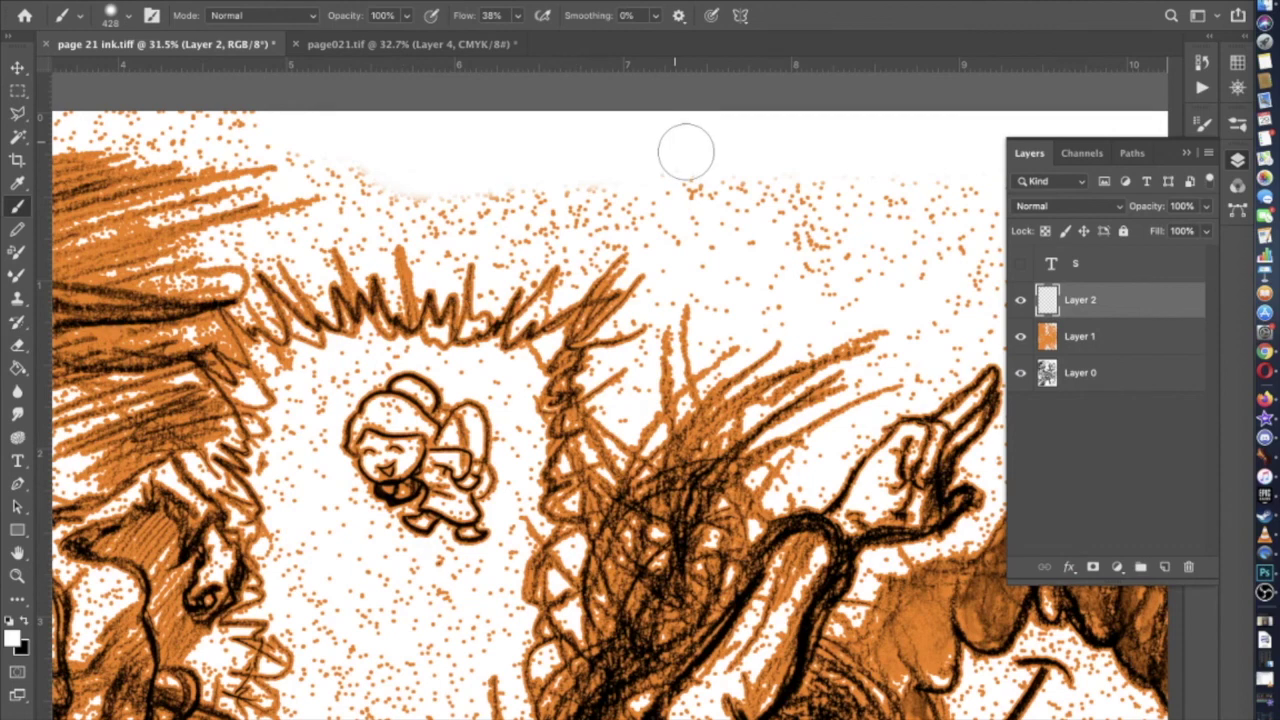
scroll(684, 147, "left", 10)
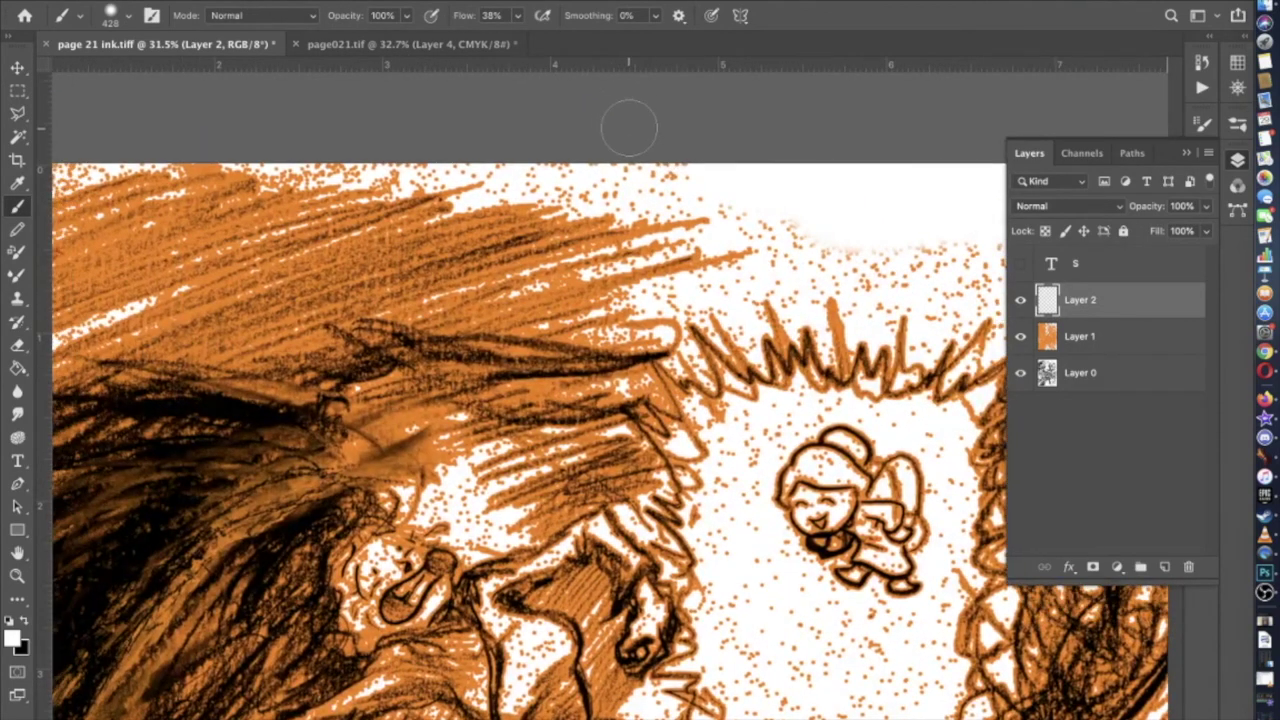
mouse_move(738, 165)
left_mouse_down()
mouse_move(538, 167)
mouse_move(475, 138)
mouse_move(419, 156)
mouse_move(380, 139)
mouse_move(251, 129)
left_mouse_up()
scroll(251, 125, "left", 8)
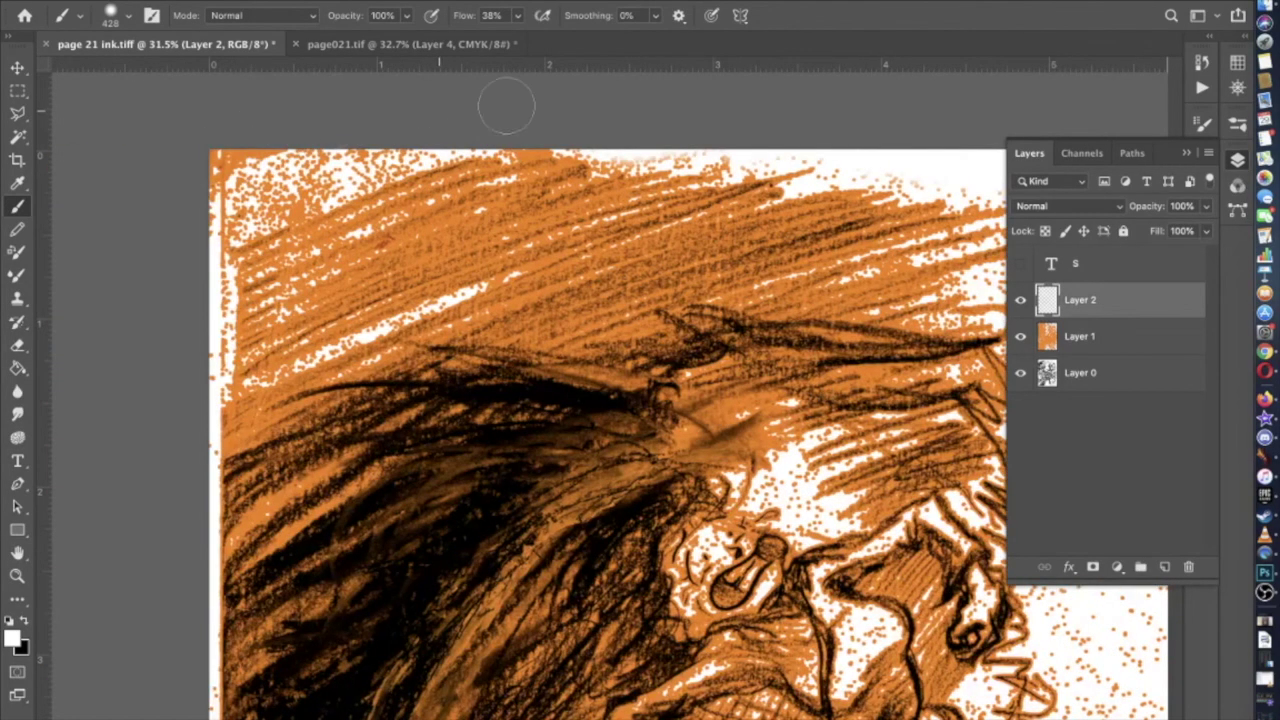
left_click_drag(314, 120, 232, 160)
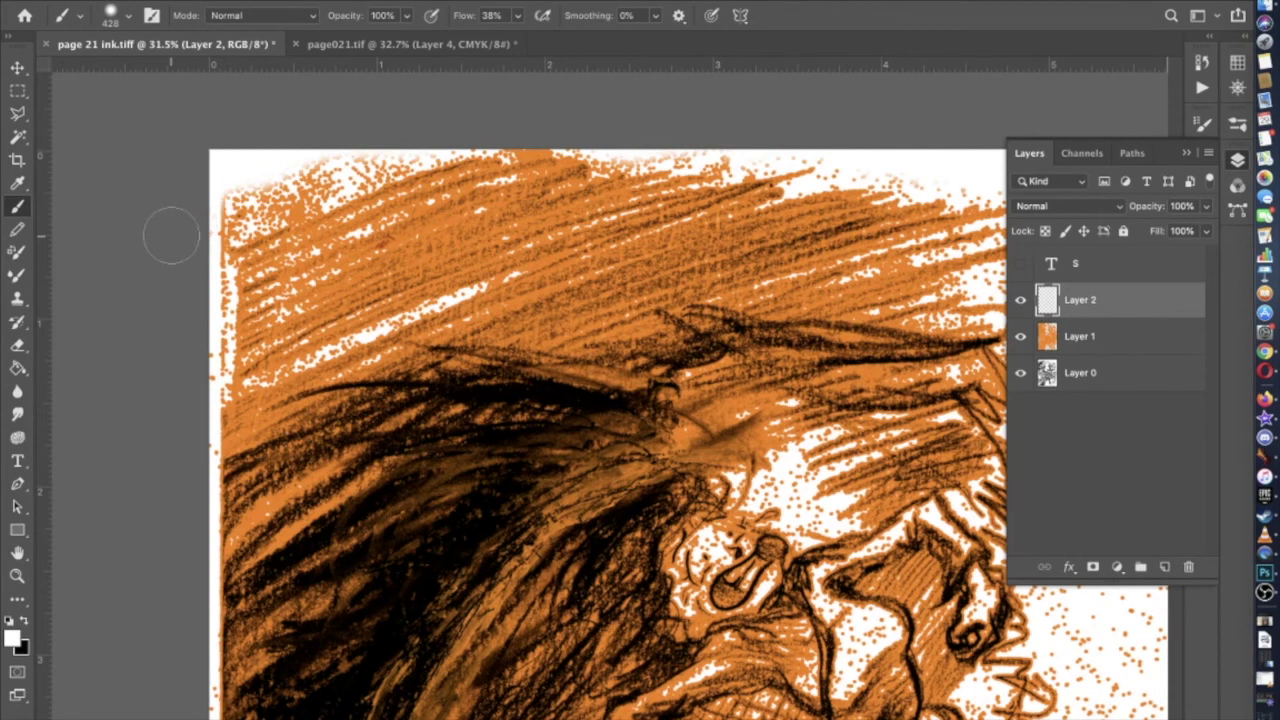
scroll(171, 236, "down", 5)
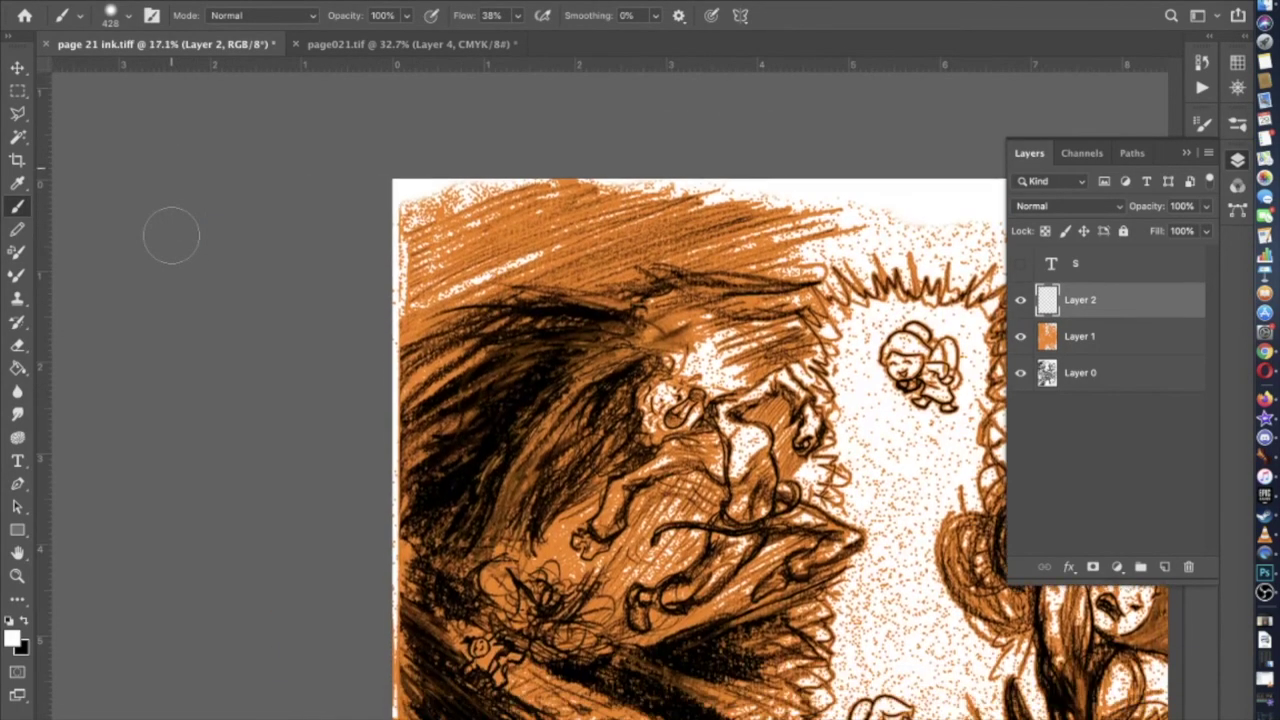
left_click(124, 15)
scroll(132, 220, "down", 5)
Pick the KYLE Ultimate Pencil Hard brush at 508 px and paint white over speckles at the page bottom
left_click(137, 213)
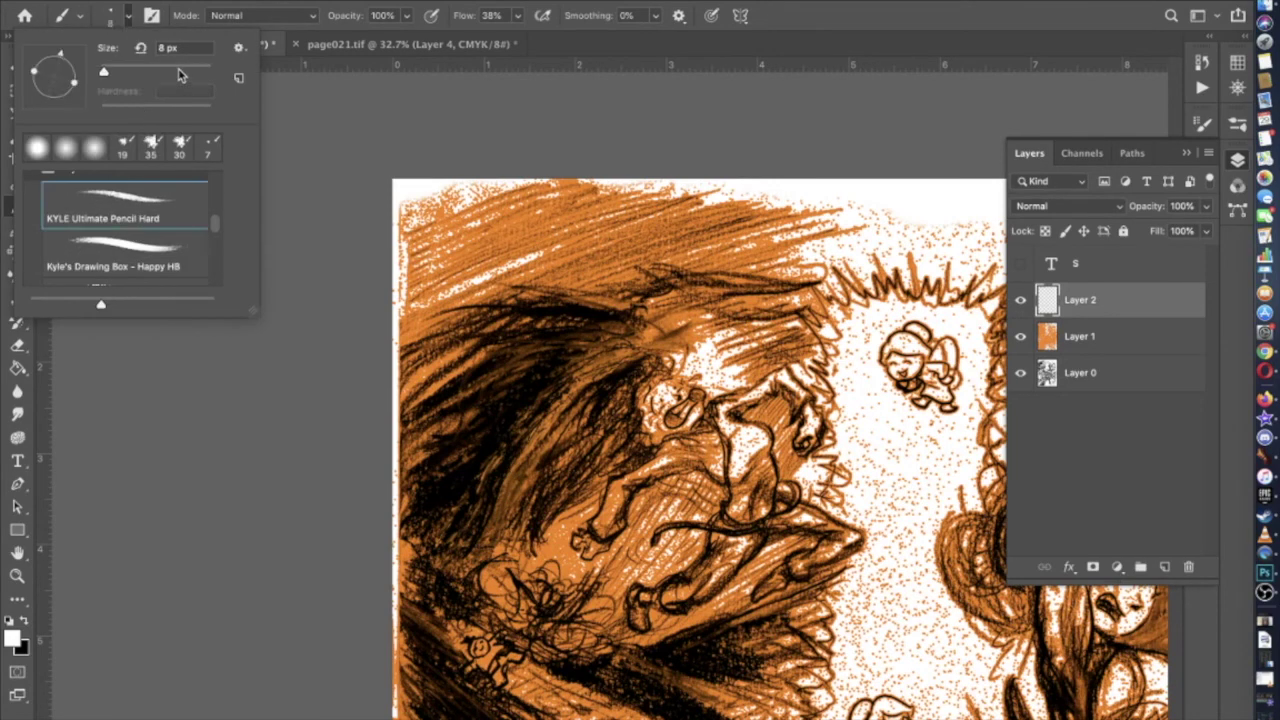
type("508")
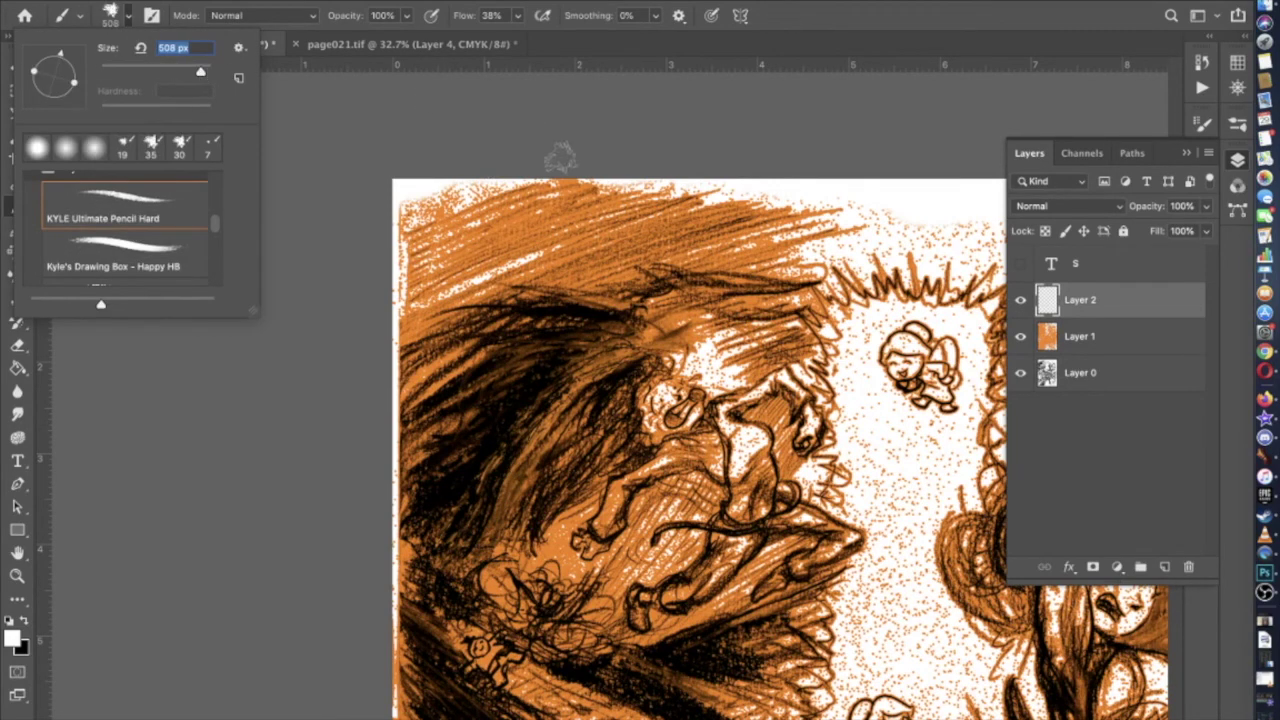
key("Return")
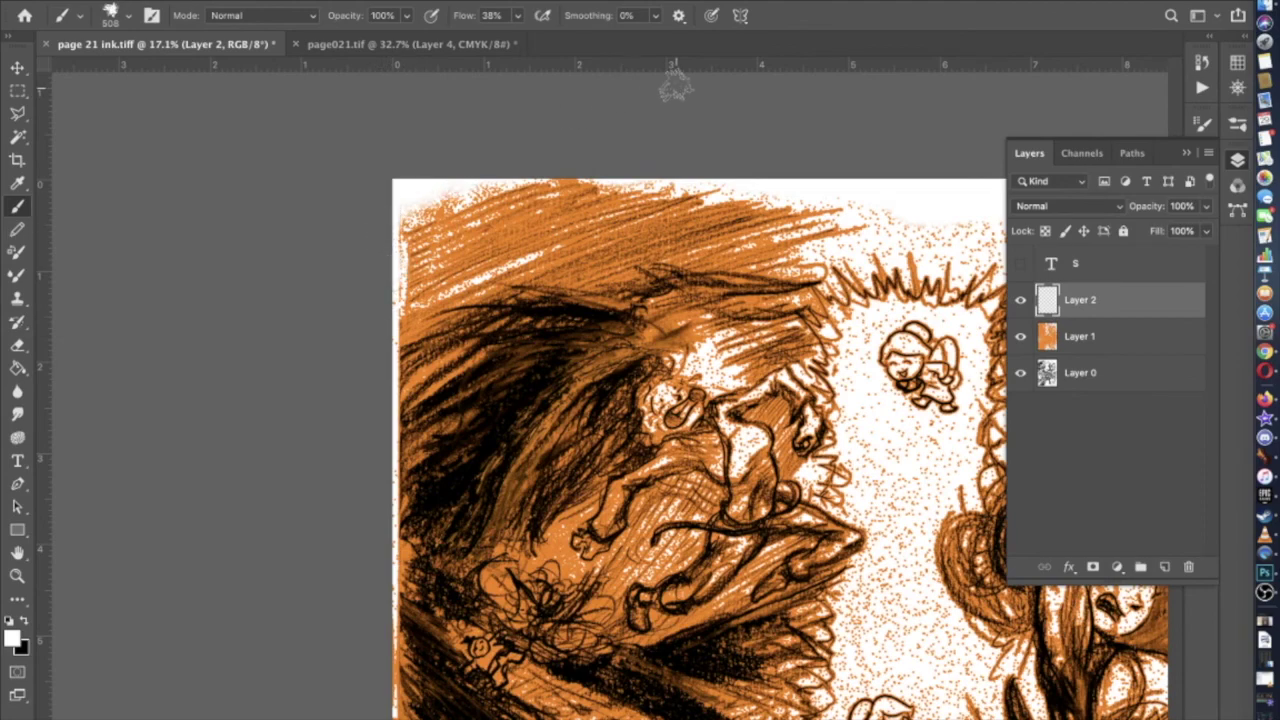
scroll(677, 86, "right", 10)
scroll(677, 86, "down", 5)
scroll(677, 86, "up", 5)
scroll(585, 554, "down", 5)
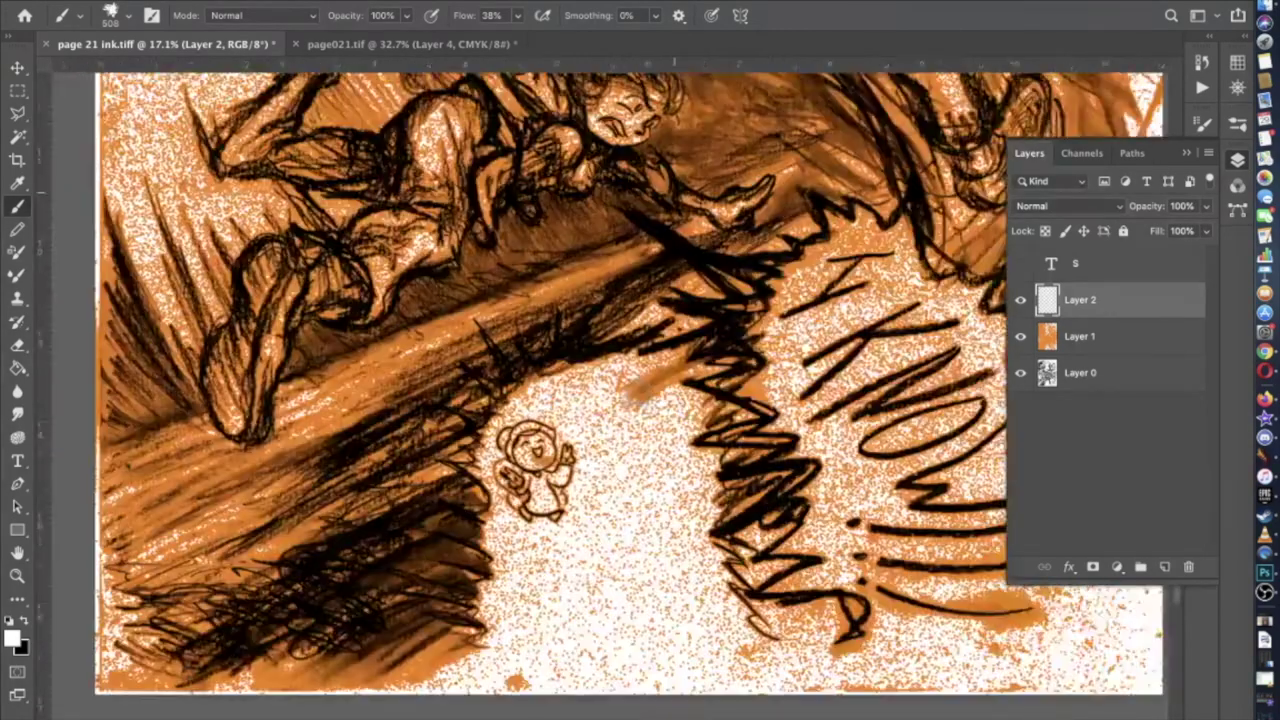
mouse_move(503, 650)
left_mouse_down()
mouse_move(546, 618)
mouse_move(543, 577)
mouse_move(531, 640)
mouse_move(553, 592)
mouse_move(533, 537)
mouse_move(555, 530)
mouse_move(543, 495)
mouse_move(605, 492)
mouse_move(630, 404)
mouse_move(668, 398)
mouse_move(670, 414)
mouse_move(693, 417)
mouse_move(718, 604)
mouse_move(703, 637)
mouse_move(563, 595)
mouse_move(561, 506)
mouse_move(601, 637)
mouse_move(558, 562)
mouse_move(585, 628)
left_mouse_up()
Reduce the brush to 127 px and zoom in on the character
scroll(585, 628, "right", 10)
scroll(585, 628, "left", 10)
scroll(585, 628, "up", 3)
scroll(585, 628, "down", 5)
scroll(586, 543, "up", 2)
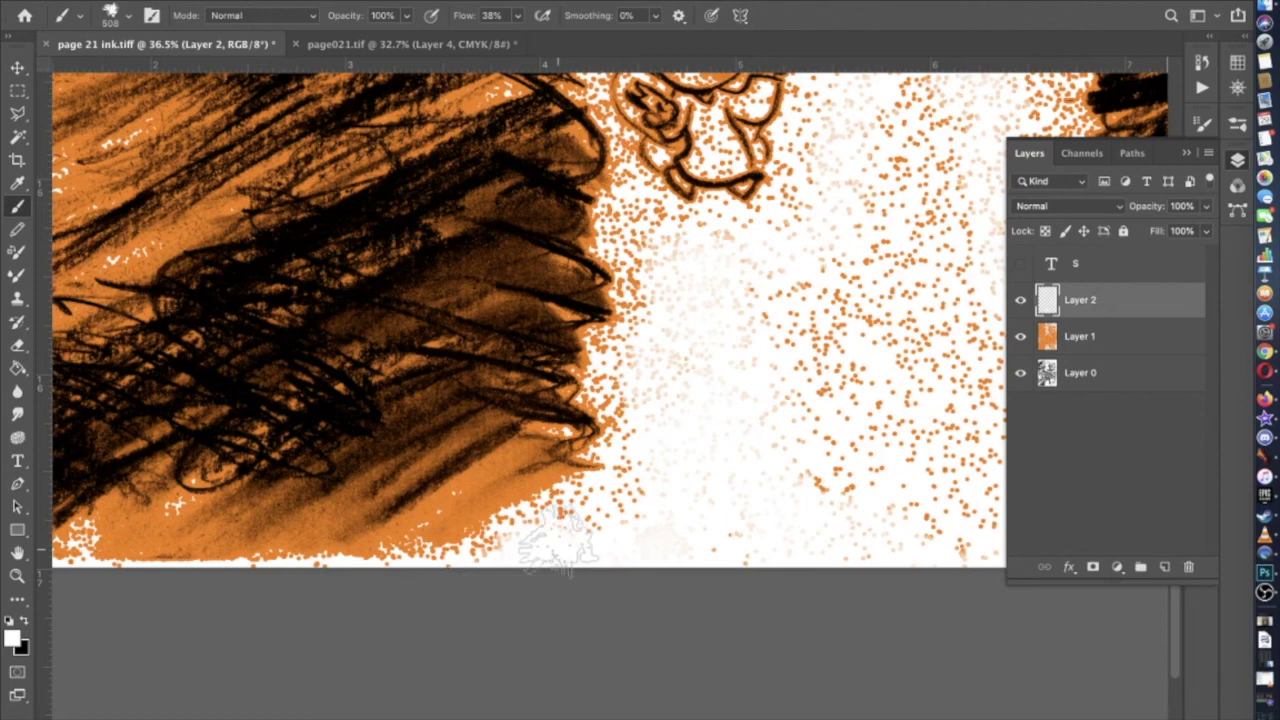
scroll(706, 538, "up", 2)
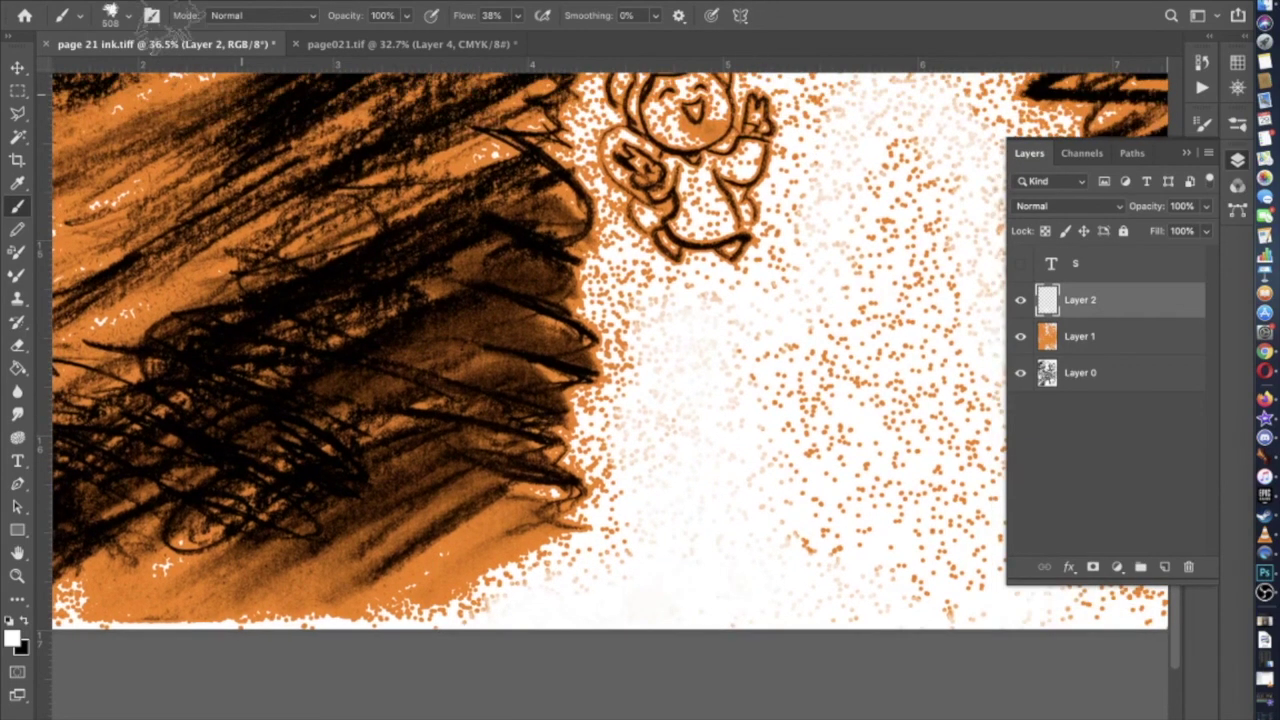
left_click(128, 16)
left_click(166, 70)
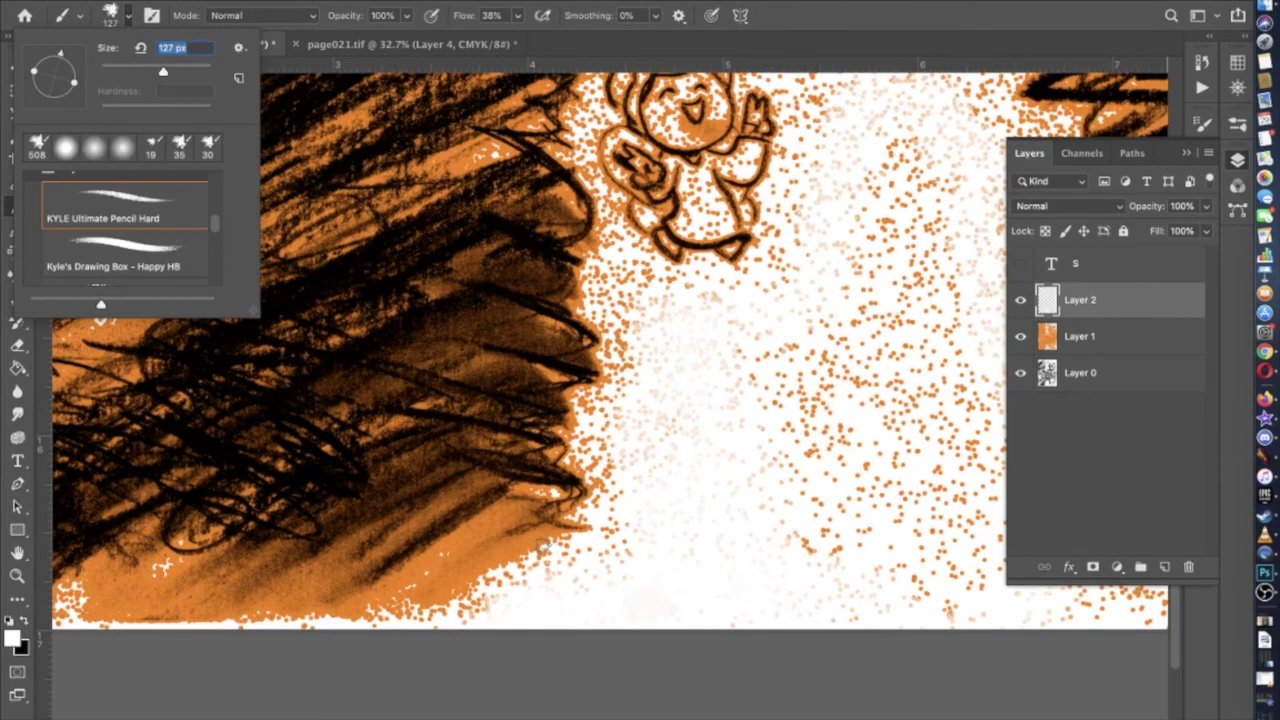
key("Return")
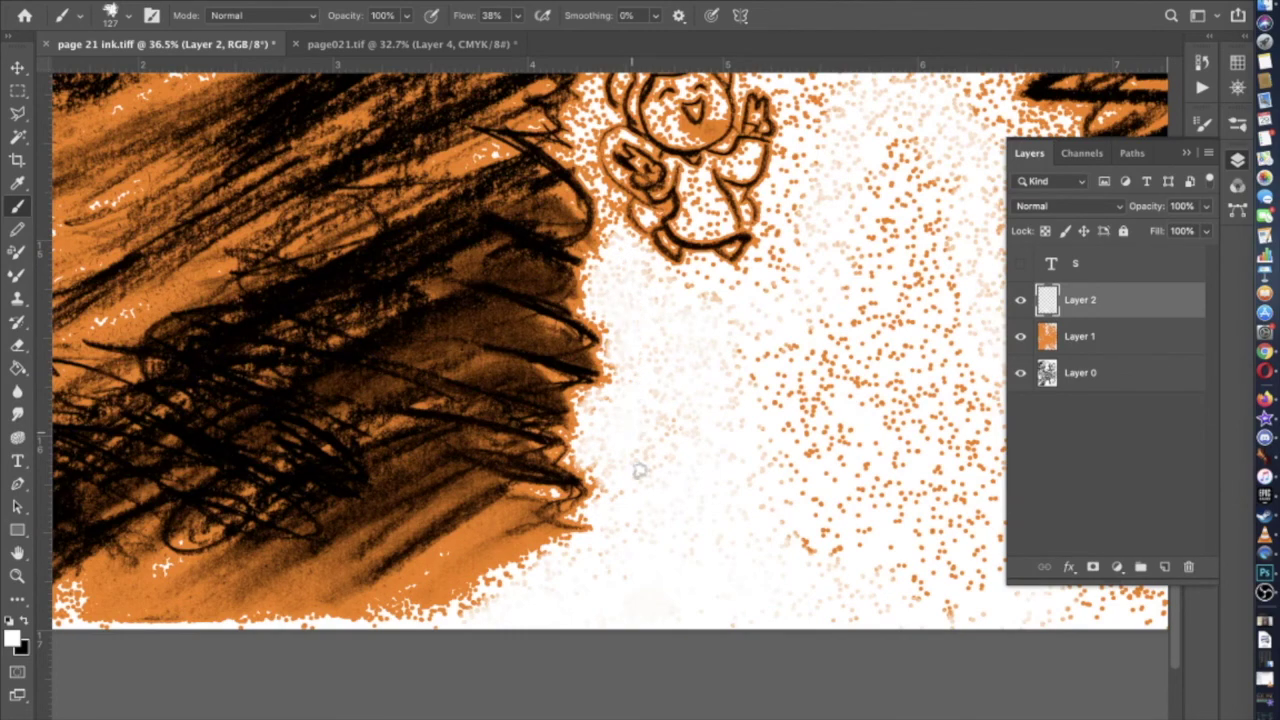
scroll(646, 457, "up", 5)
scroll(680, 400, "up", 4)
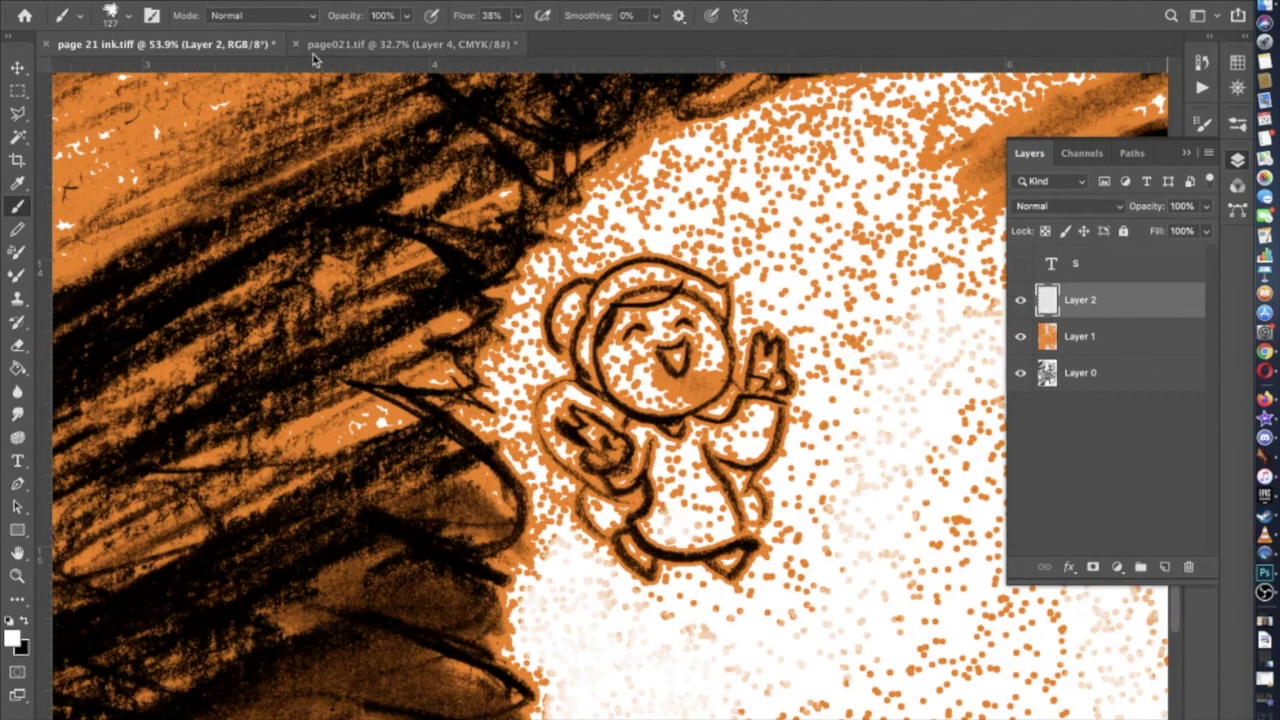
Shrink the brush to 41 px and zoom the view in to 83.3%
left_click(129, 16)
left_click_drag(136, 66, 125, 70)
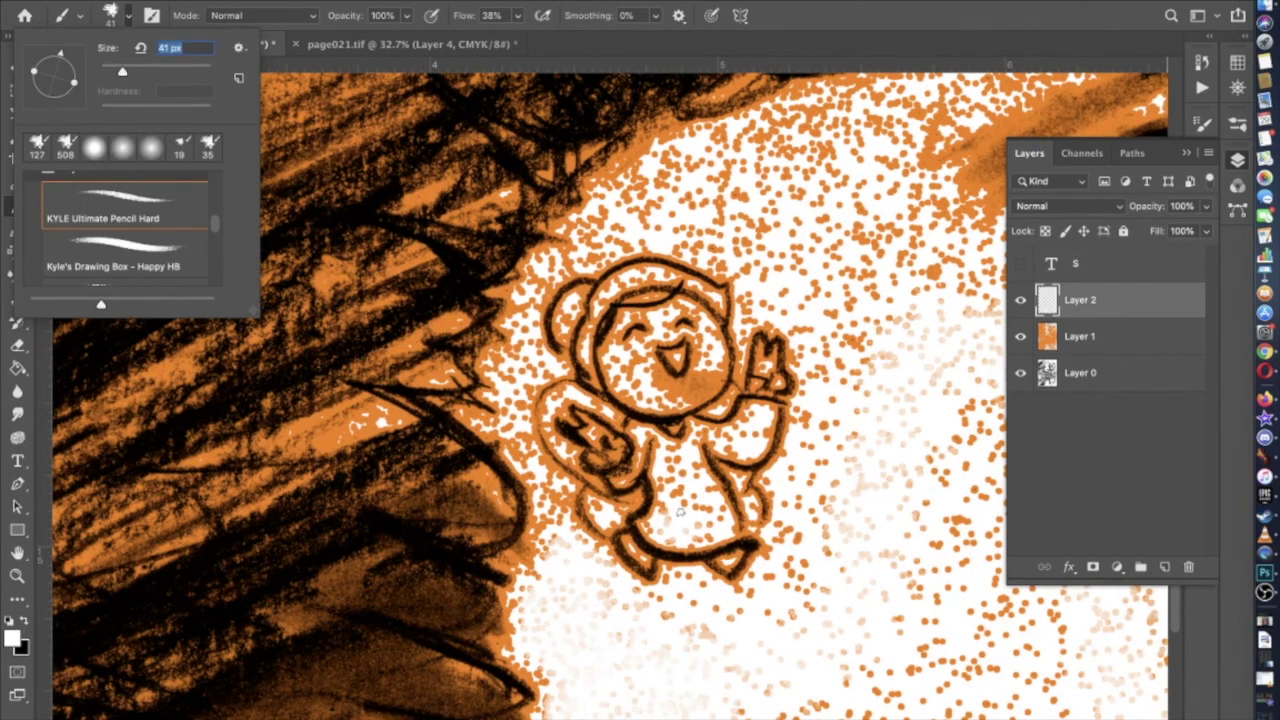
left_click(755, 433)
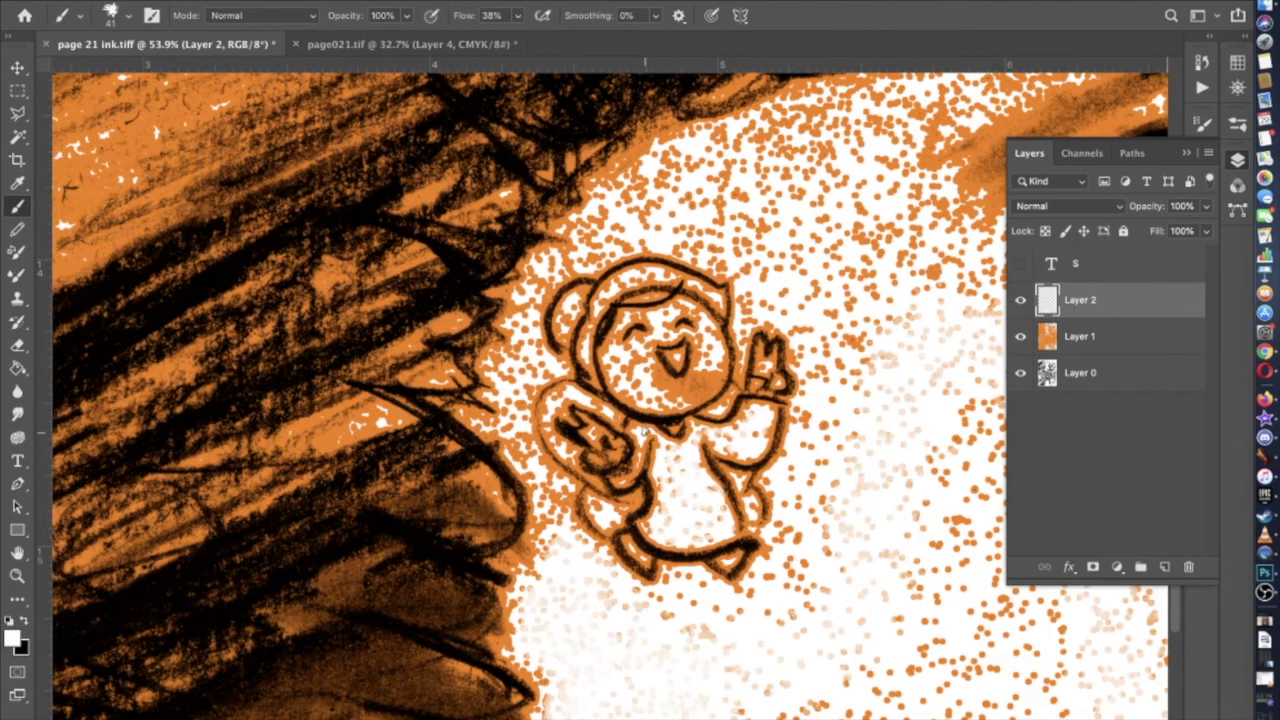
scroll(646, 432, "up", 4)
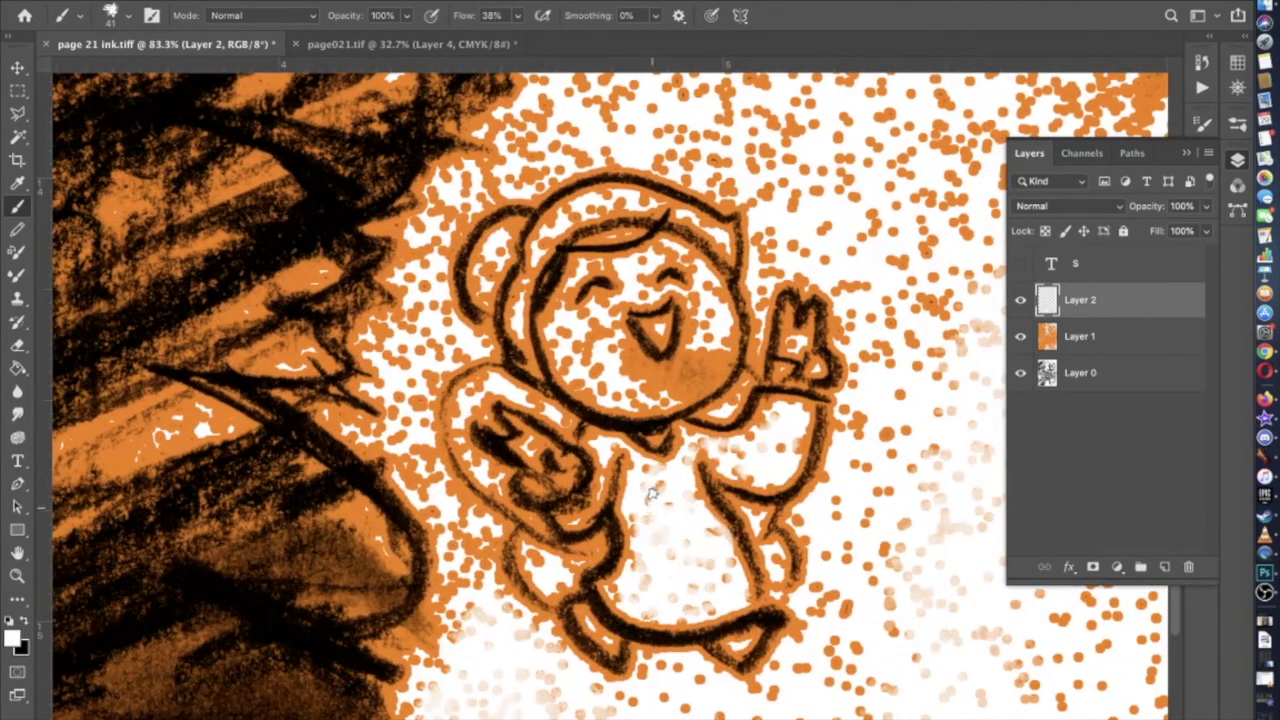
Choose the Hard Round Pressure Opacity and Flow preset and shrink its size
left_click(126, 13)
scroll(131, 172, "up", 3)
left_click_drag(118, 69, 116, 71)
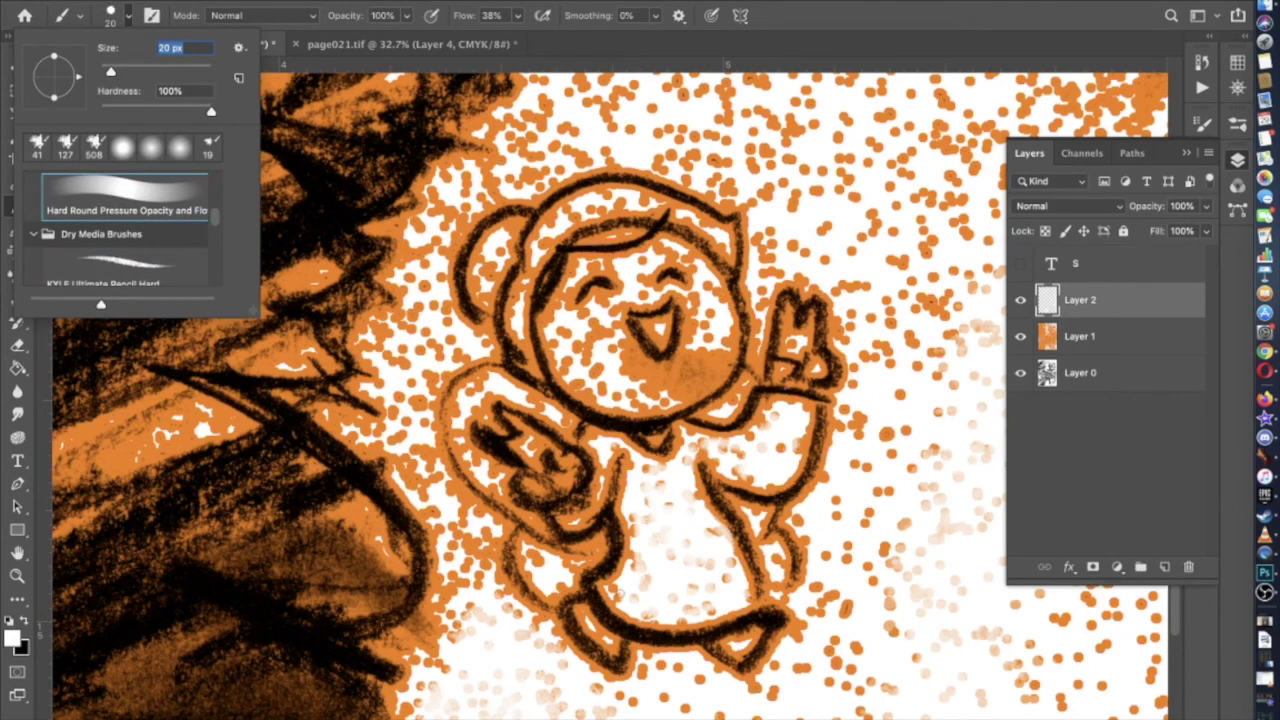
Enlarge the Hard Round brush to 55 px and paint white over the belly and under-arm dots
left_click_drag(133, 67, 130, 70)
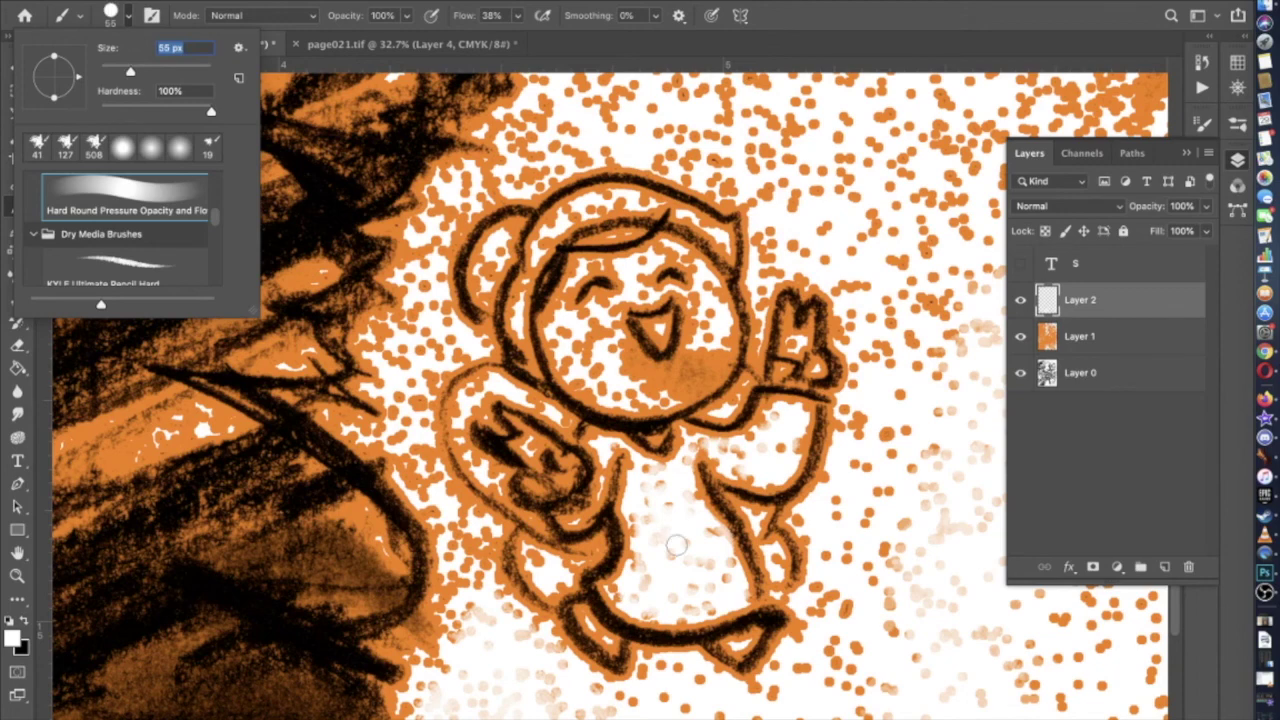
left_click(618, 590)
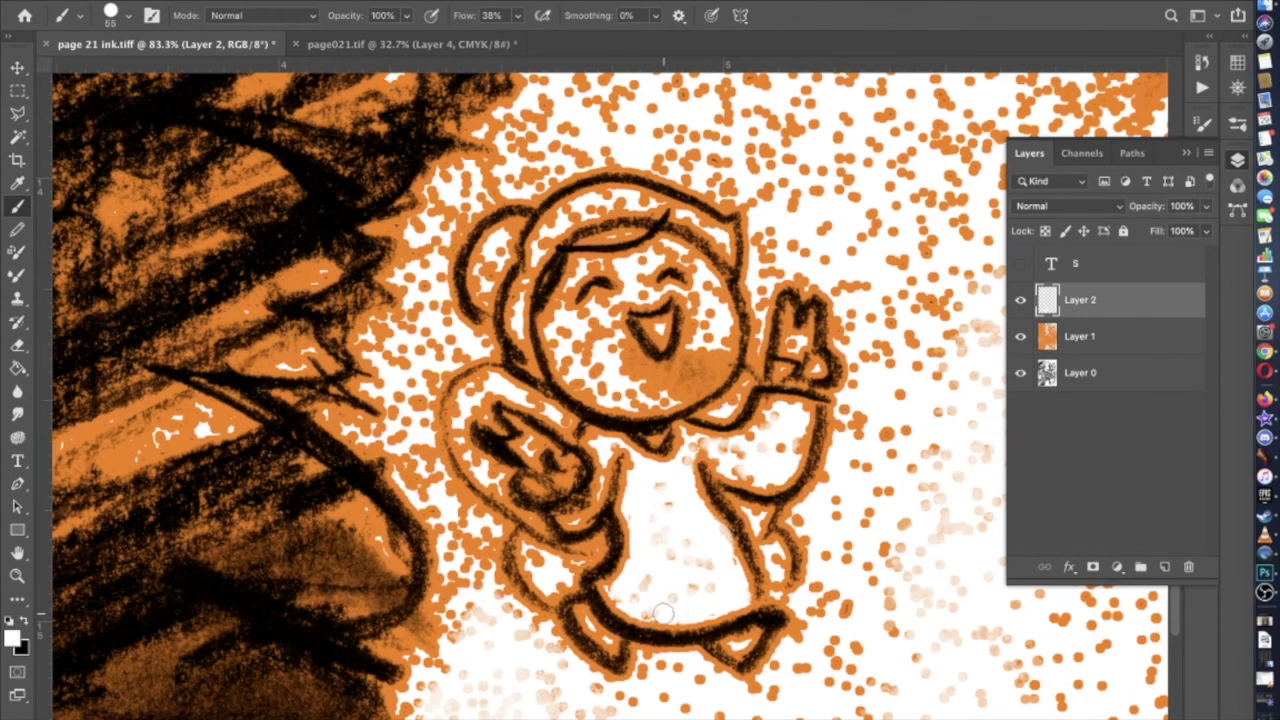
mouse_move(656, 612)
left_mouse_down()
mouse_move(636, 596)
mouse_move(654, 489)
mouse_move(720, 595)
mouse_move(720, 573)
mouse_move(660, 512)
mouse_move(697, 591)
mouse_move(660, 594)
mouse_move(654, 574)
left_mouse_up()
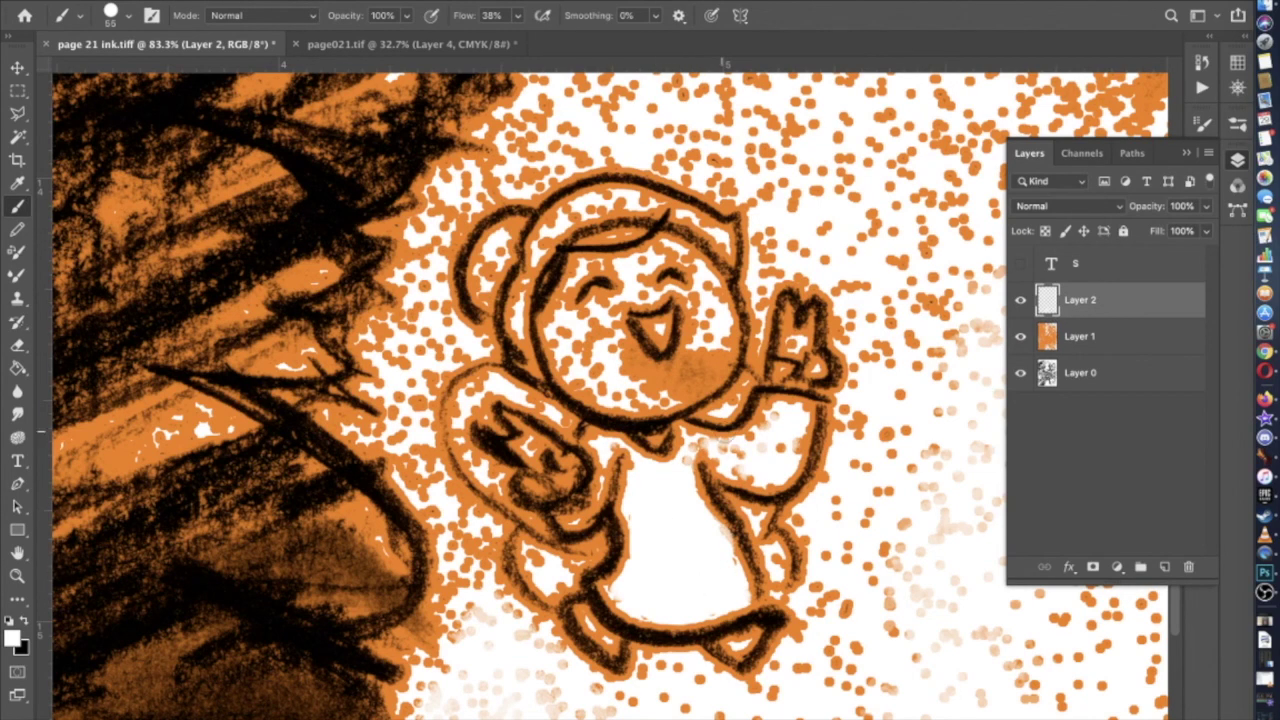
mouse_move(784, 415)
left_mouse_down()
mouse_move(737, 456)
mouse_move(724, 451)
mouse_move(743, 471)
mouse_move(786, 451)
left_mouse_up()
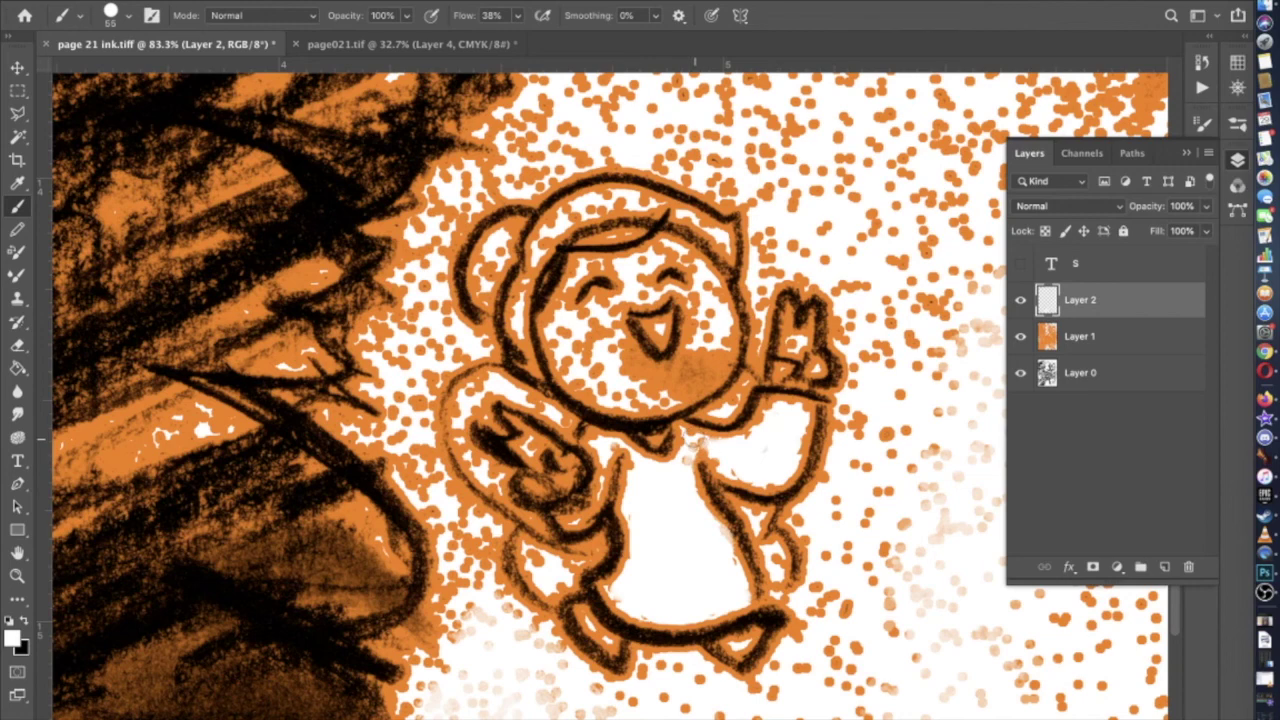
Shrink the brush to 30 px, zoom in on the character, then shrink it to 20 px
left_click(127, 15)
left_click_drag(130, 70, 117, 72)
key("super+plus")
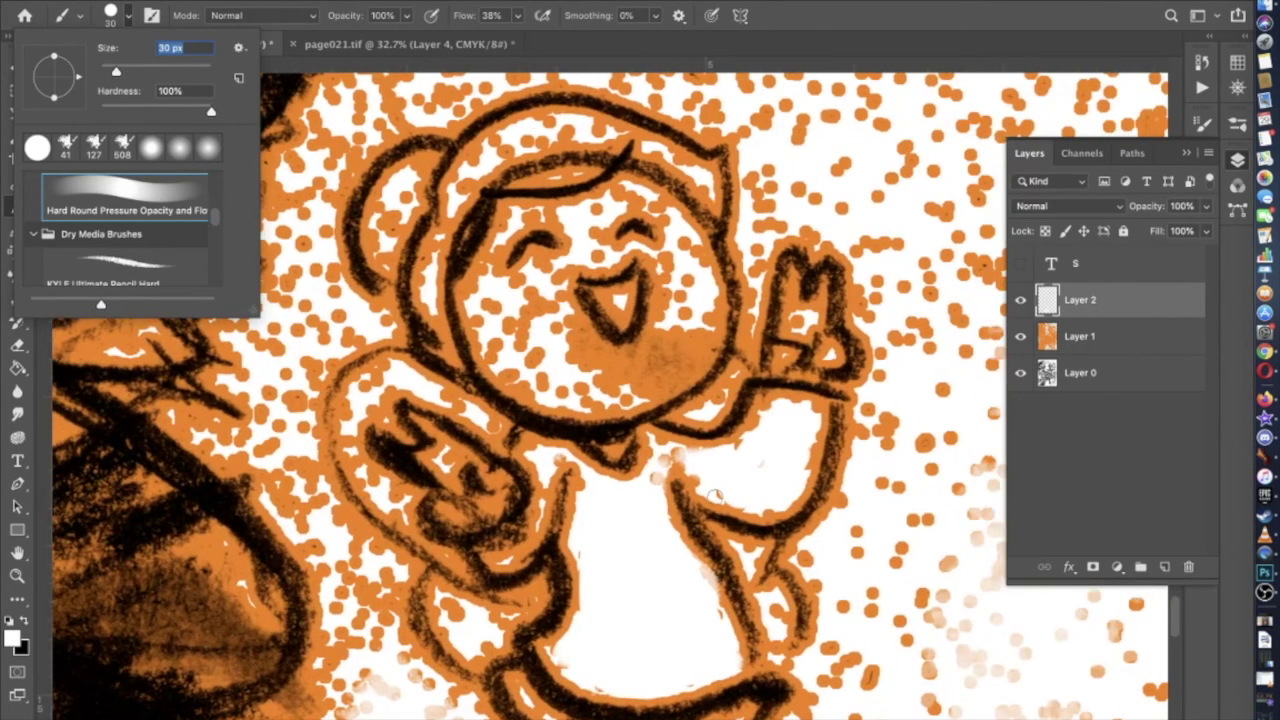
key("Return")
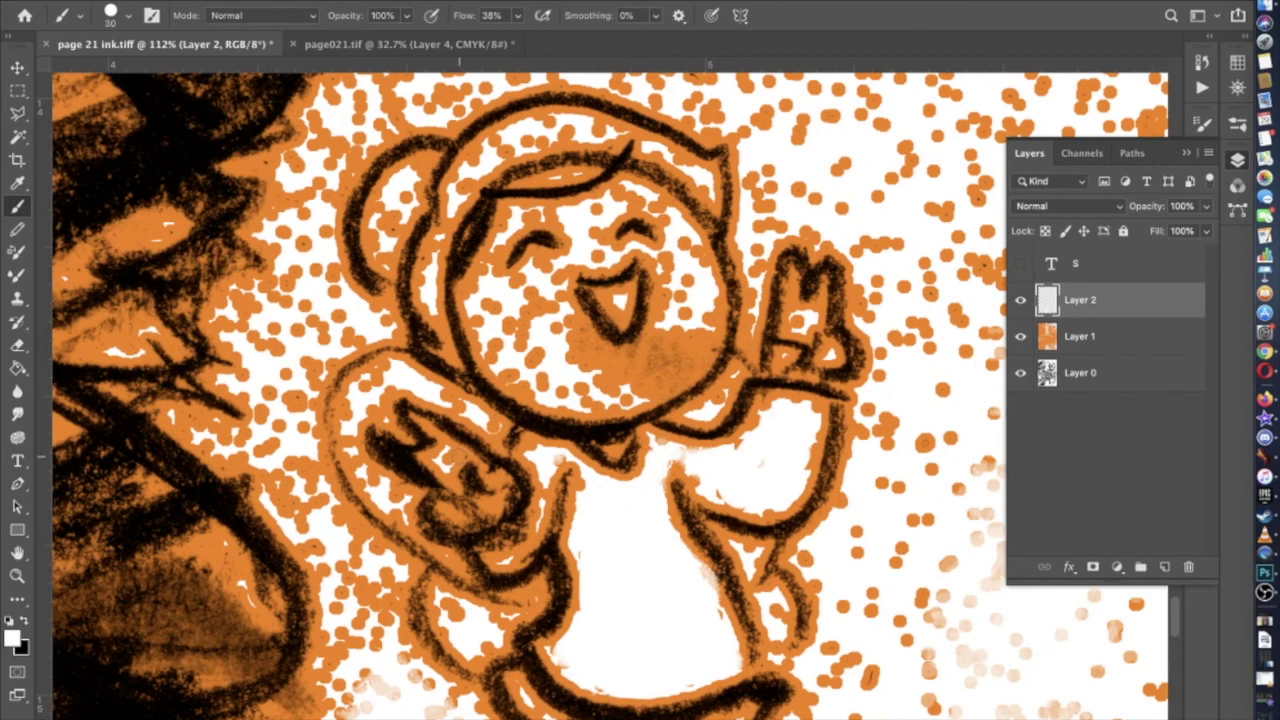
left_click(133, 17)
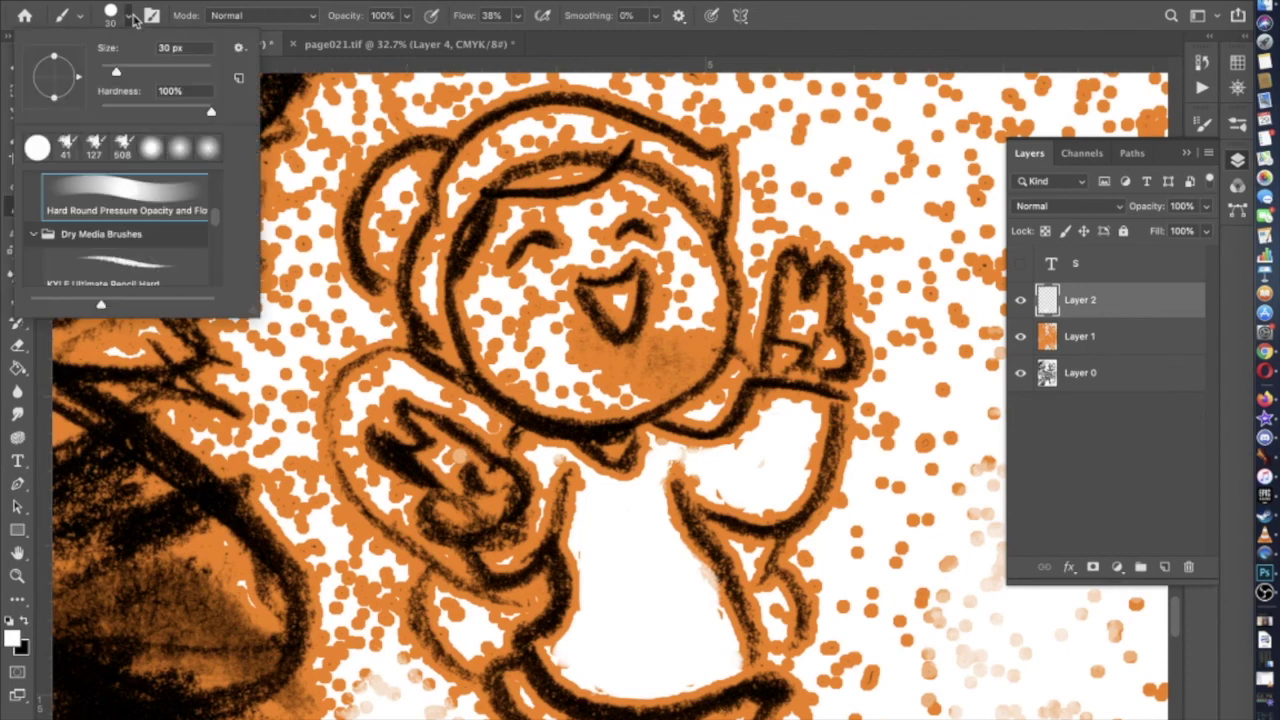
left_click_drag(120, 62, 111, 72)
key("Return")
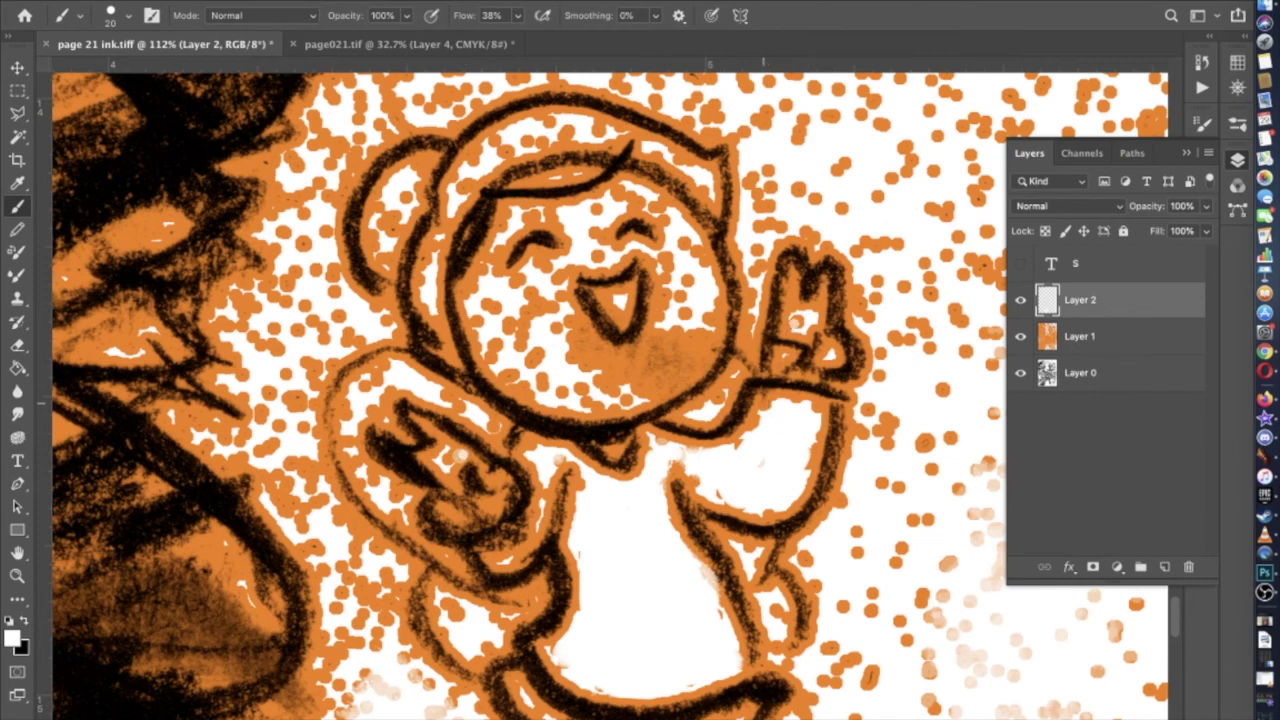
Switch to the KYLE Ultimate Pencil Hard brush at 35 px
left_click(130, 17)
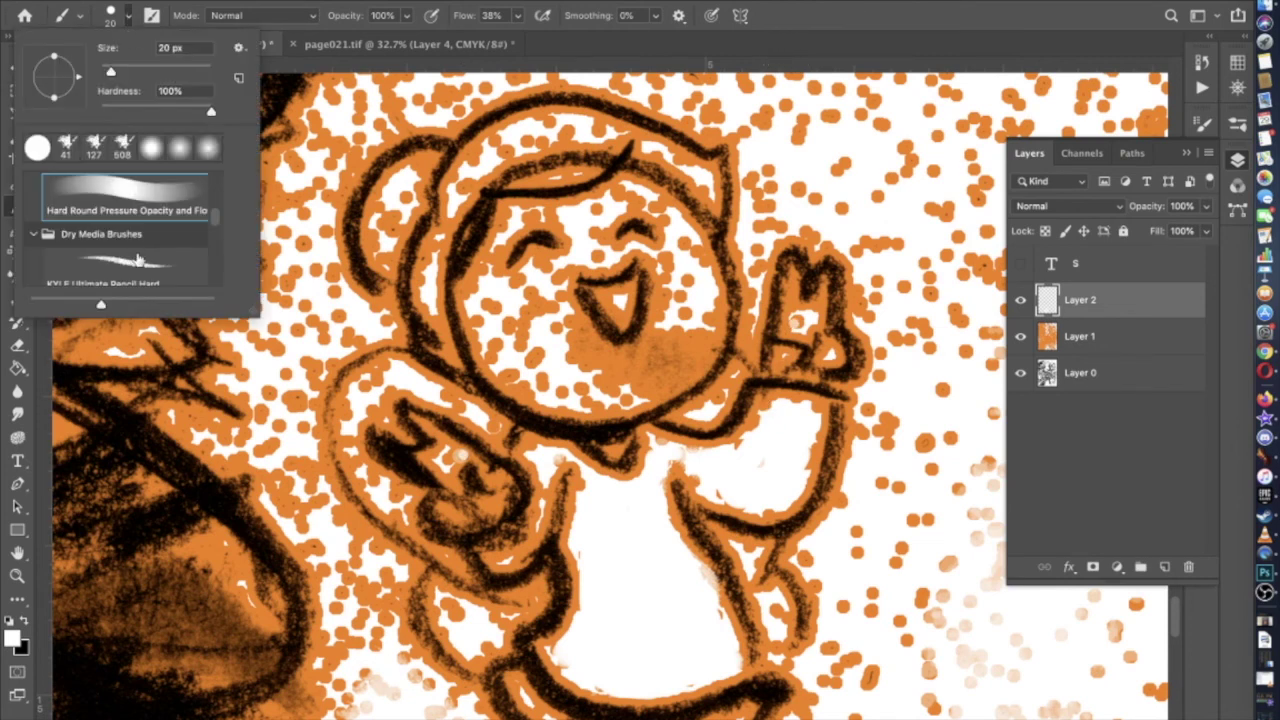
left_click(138, 256)
left_click(118, 70)
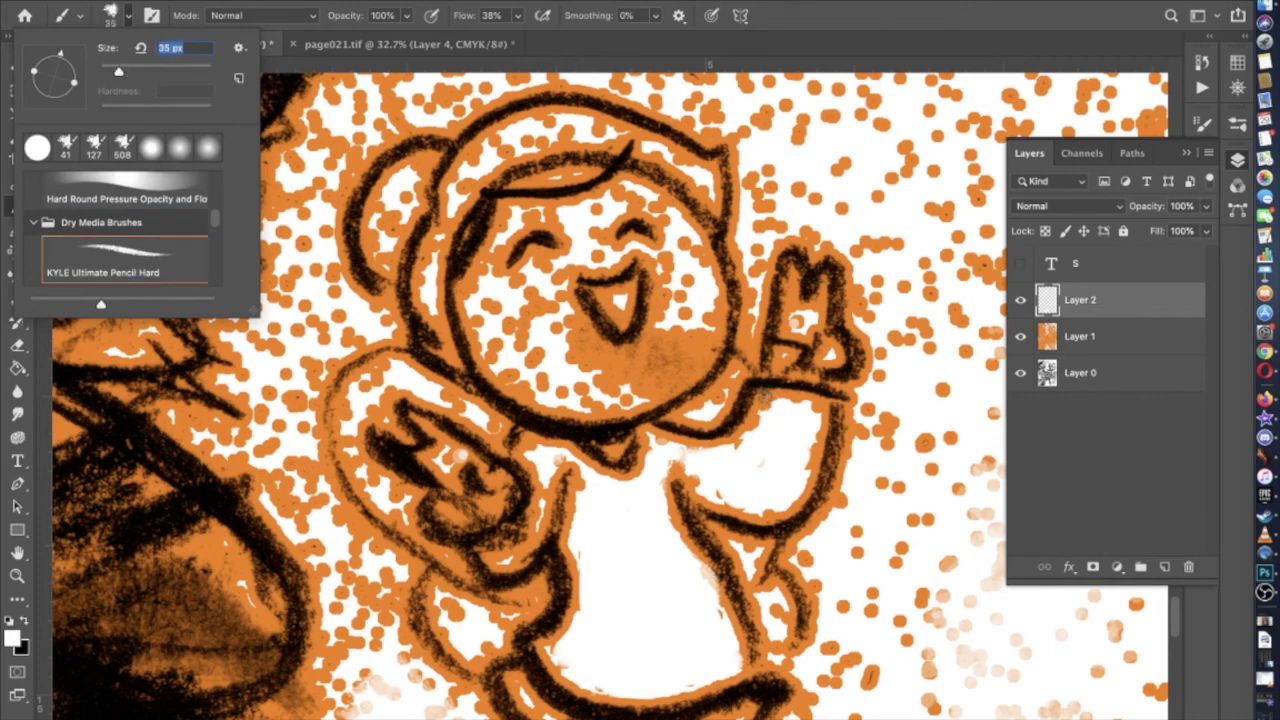
Brighten the outline left of the fist and the orange dots below it with white
key("Return")
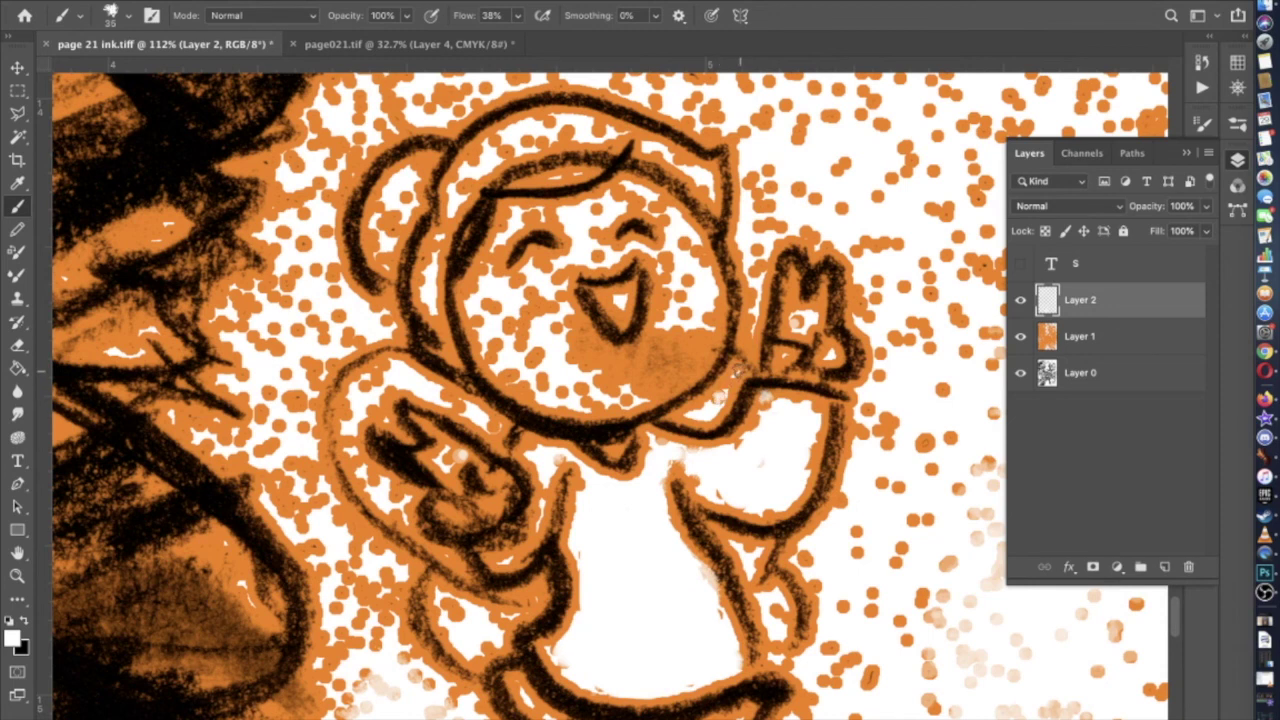
scroll(627, 427, "left", 2)
scroll(627, 427, "up", 1)
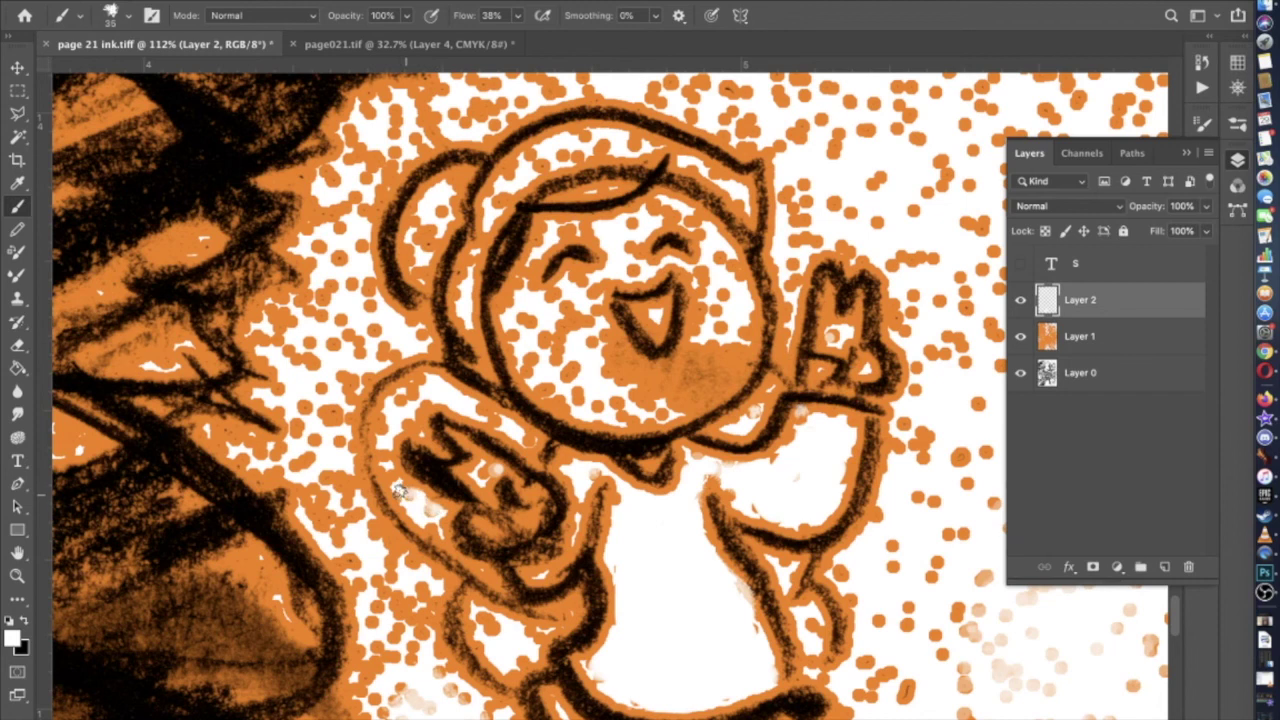
mouse_move(395, 481)
left_mouse_down()
mouse_move(385, 418)
mouse_move(408, 414)
mouse_move(405, 400)
mouse_move(440, 392)
mouse_move(529, 434)
left_mouse_up()
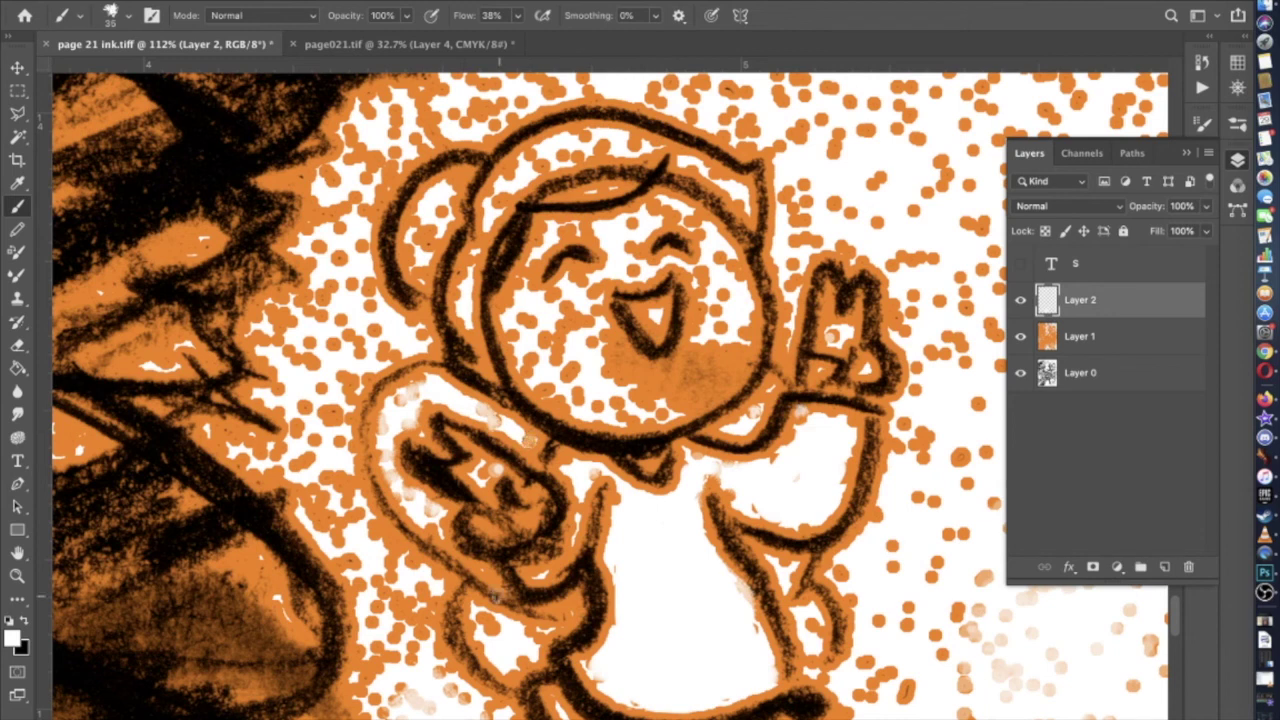
mouse_move(493, 626)
left_mouse_down()
mouse_move(476, 632)
mouse_move(496, 660)
mouse_move(533, 641)
left_mouse_up()
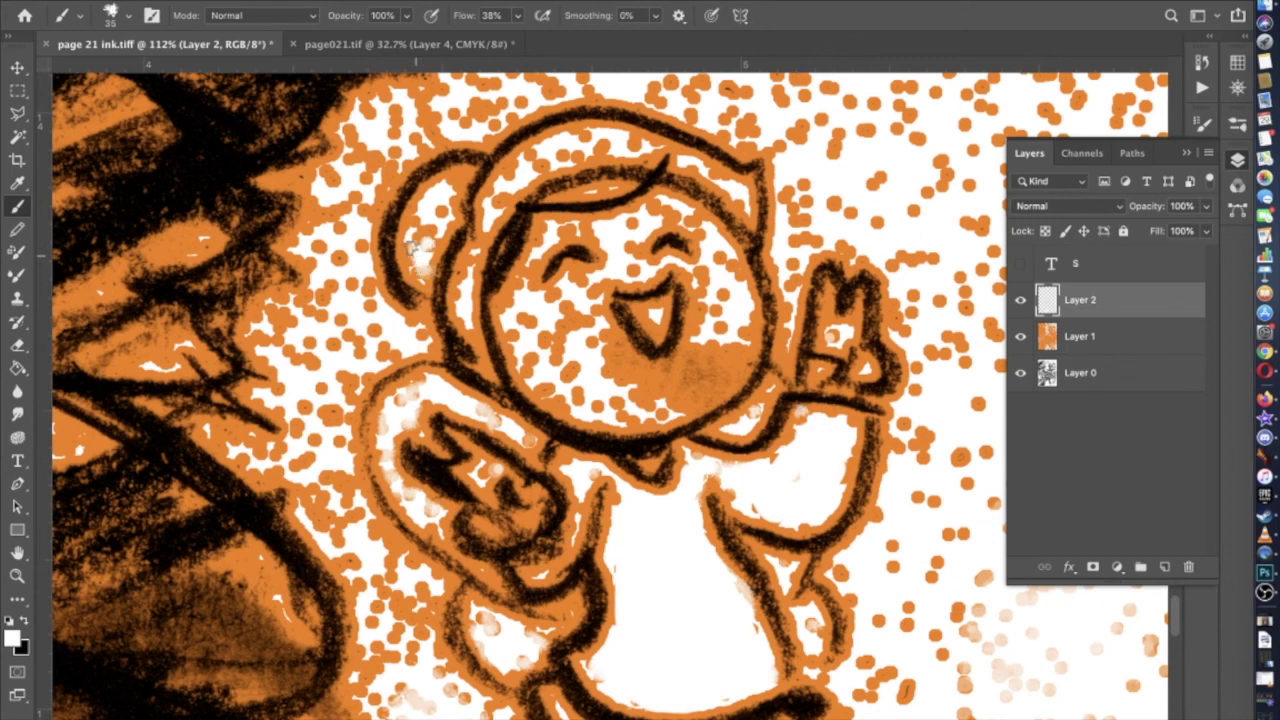
Paint white highlights inside the ear, along its edge and on the helmet's inner edge
mouse_move(410, 245)
left_mouse_down()
mouse_move(450, 186)
mouse_move(448, 215)
mouse_move(441, 203)
mouse_move(425, 240)
left_mouse_up()
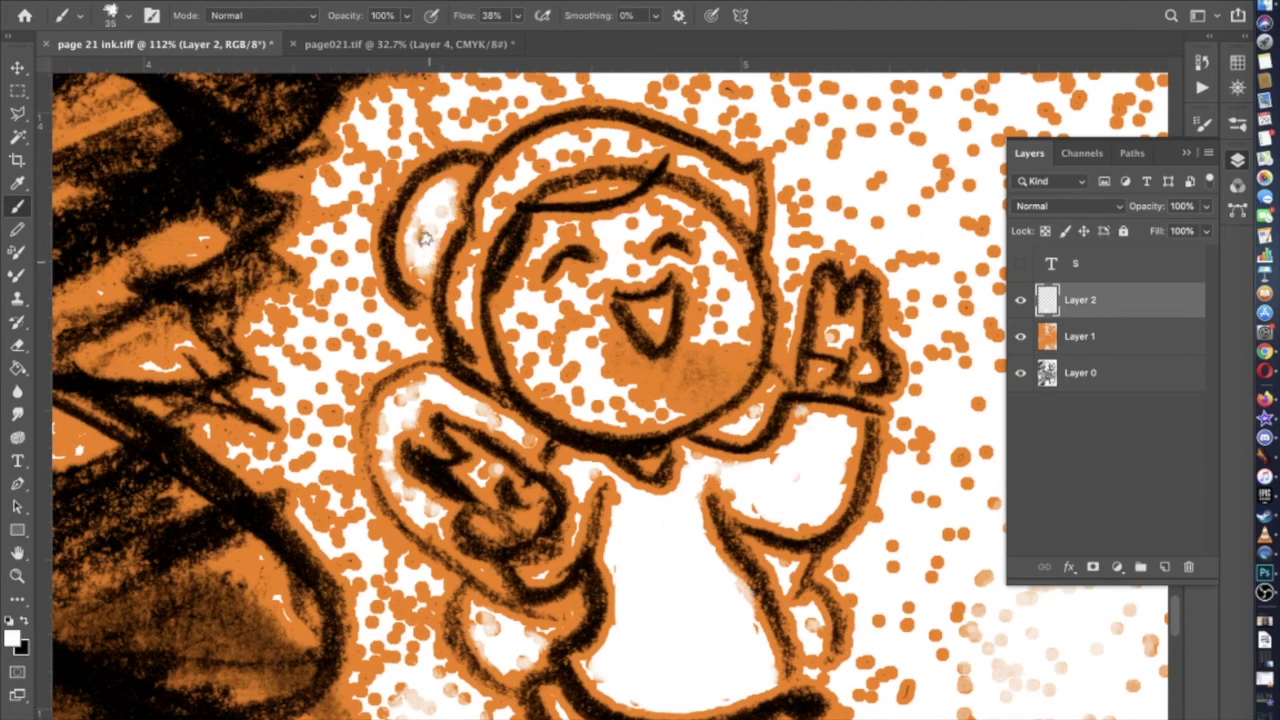
mouse_move(462, 276)
left_mouse_down()
mouse_move(474, 248)
mouse_move(466, 280)
left_mouse_up()
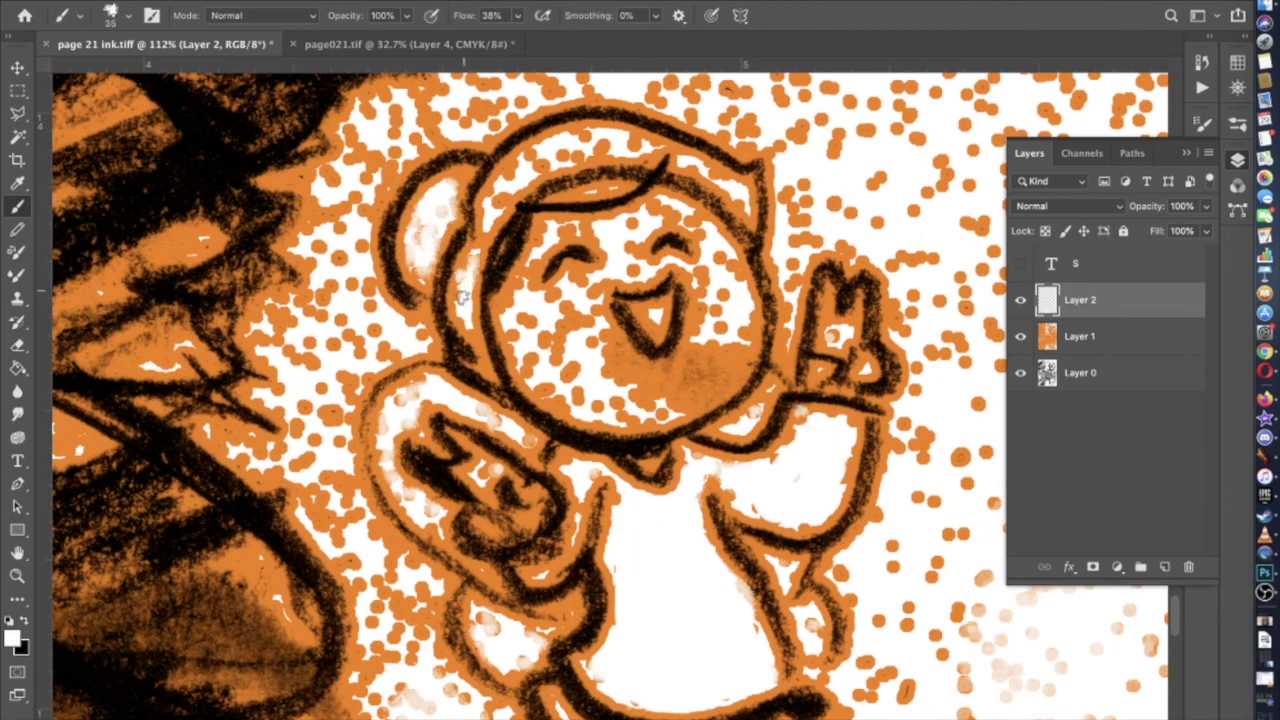
mouse_move(492, 203)
left_mouse_down()
mouse_move(522, 160)
mouse_move(544, 162)
mouse_move(535, 150)
mouse_move(601, 144)
mouse_move(581, 156)
mouse_move(582, 138)
mouse_move(733, 185)
left_mouse_up()
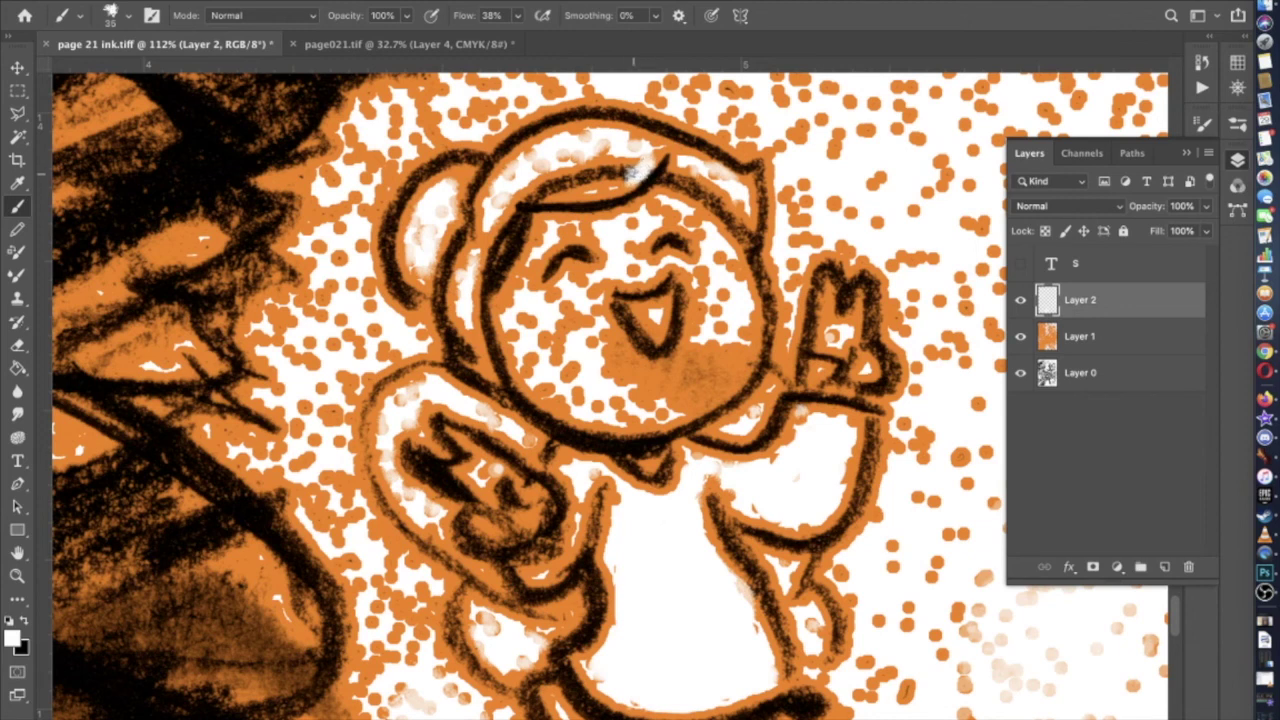
Build a long white highlight streak across the hair, then select the Hard Round Pressure Opacity and Flow preset
left_click_drag(630, 172, 522, 197)
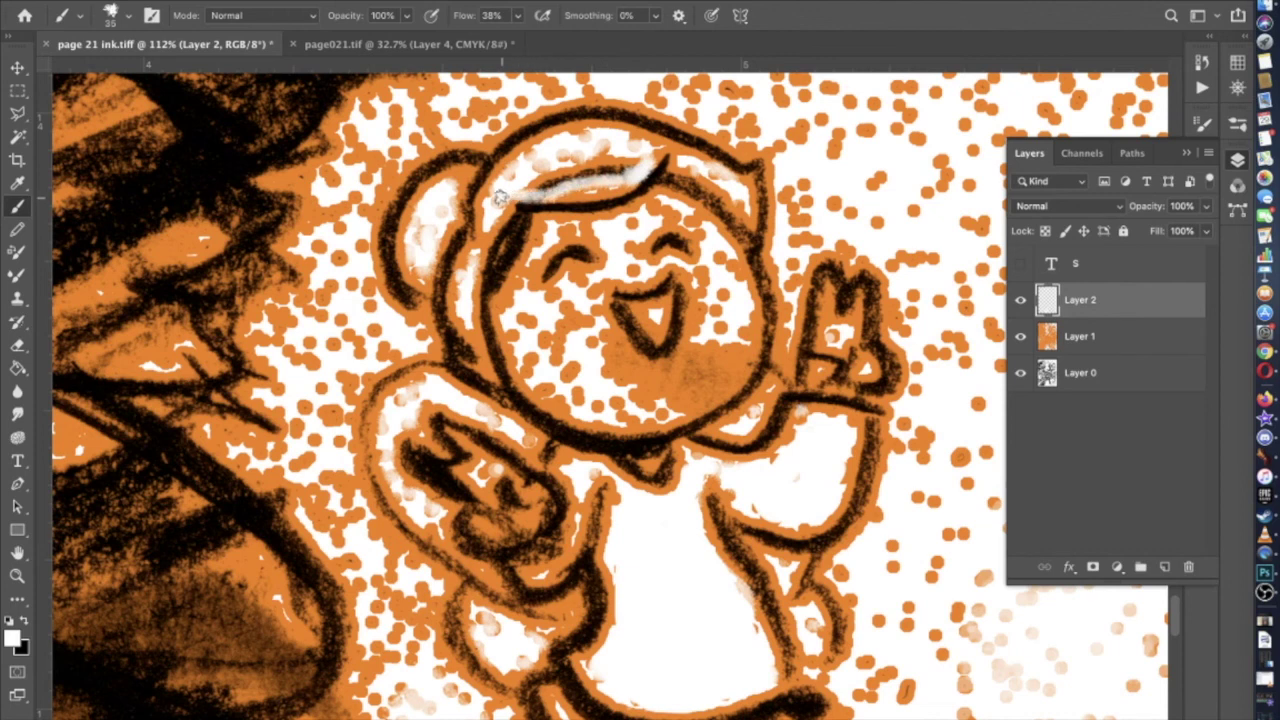
mouse_move(509, 211)
left_mouse_down()
mouse_move(474, 275)
mouse_move(497, 236)
left_mouse_up()
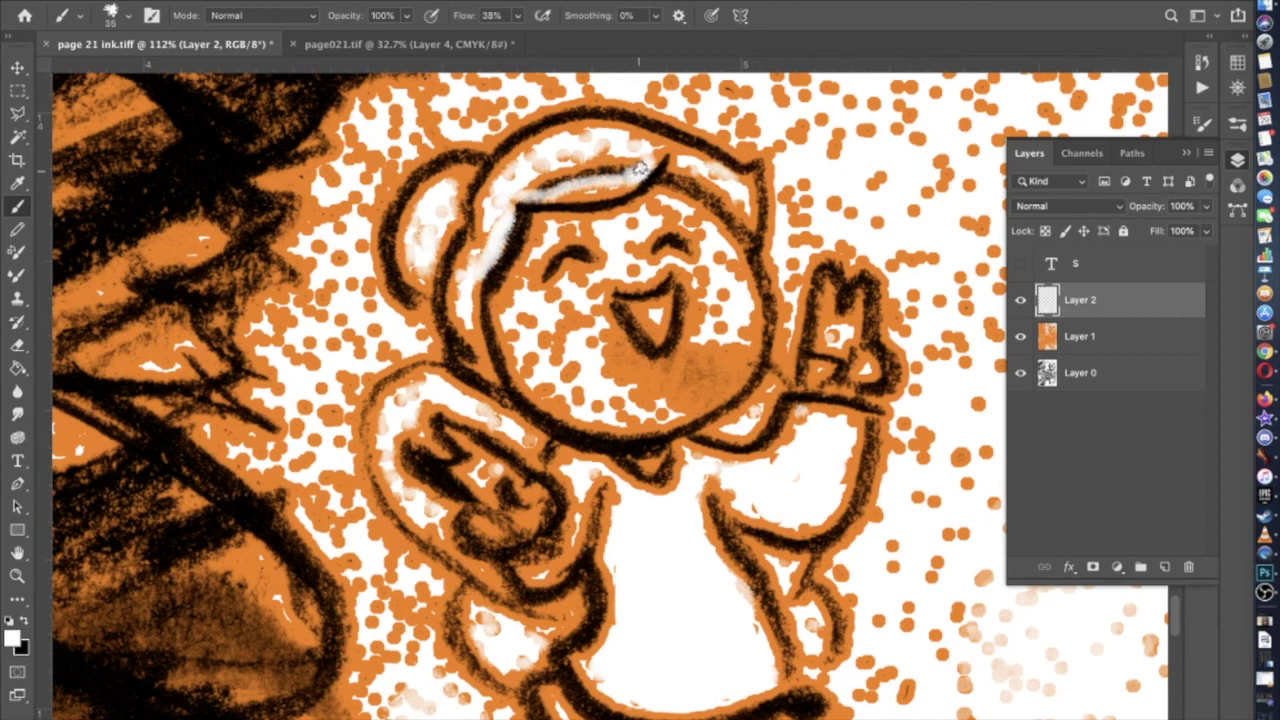
left_click_drag(643, 165, 565, 188)
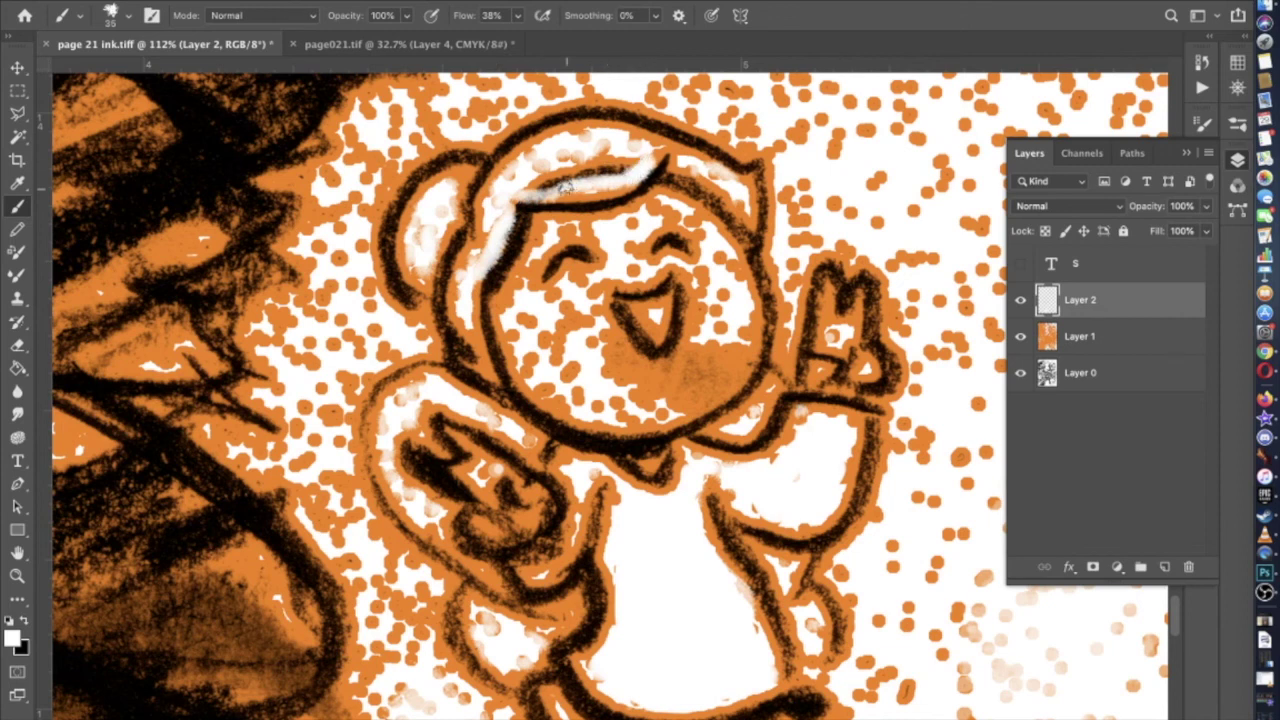
left_click_drag(527, 190, 610, 180)
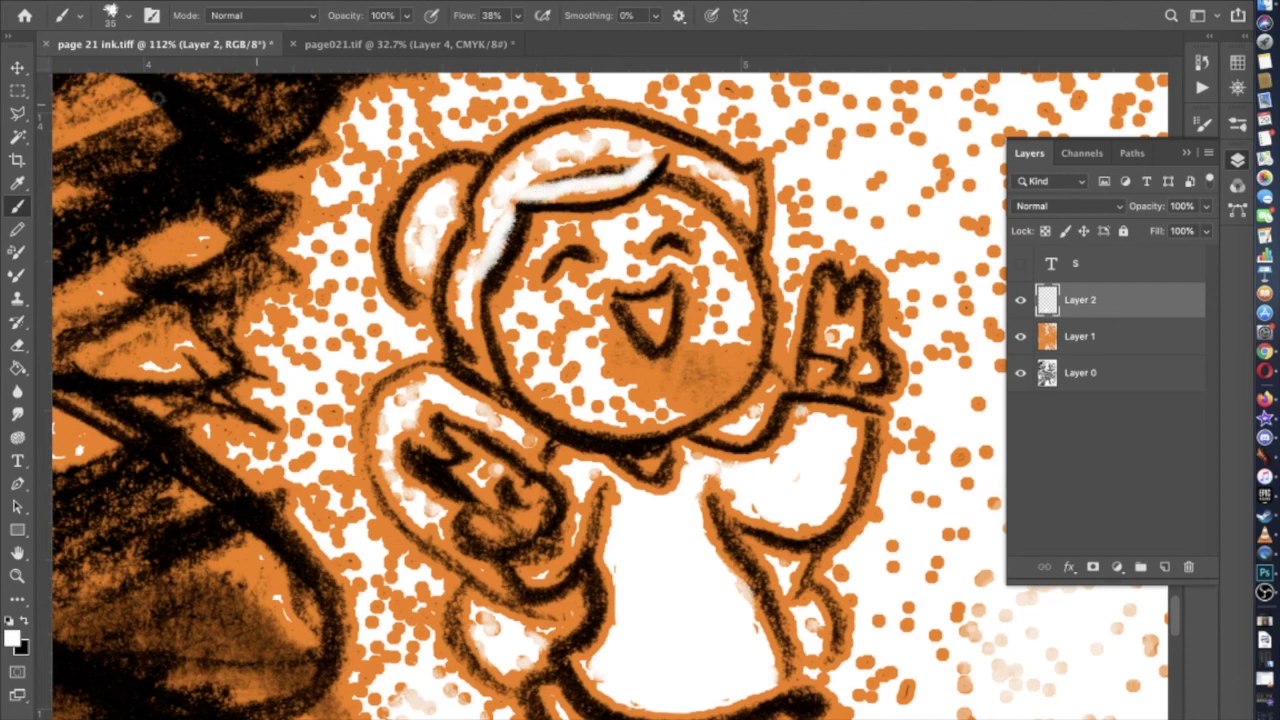
left_click(128, 14)
left_click(130, 185)
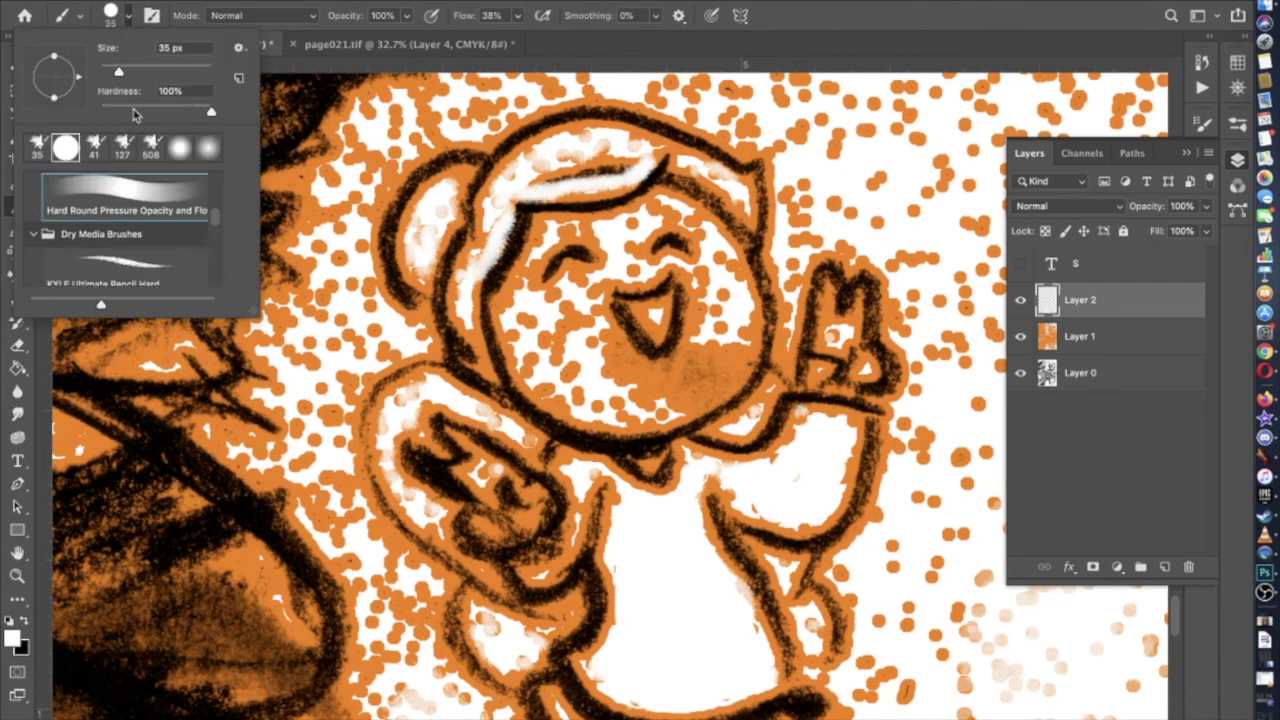
Paint two white highlight strokes along the figure's hair with the Hard Round brush
key("Return")
mouse_move(640, 165)
left_mouse_down()
mouse_move(535, 173)
mouse_move(606, 157)
mouse_move(600, 146)
mouse_move(536, 170)
left_mouse_up()
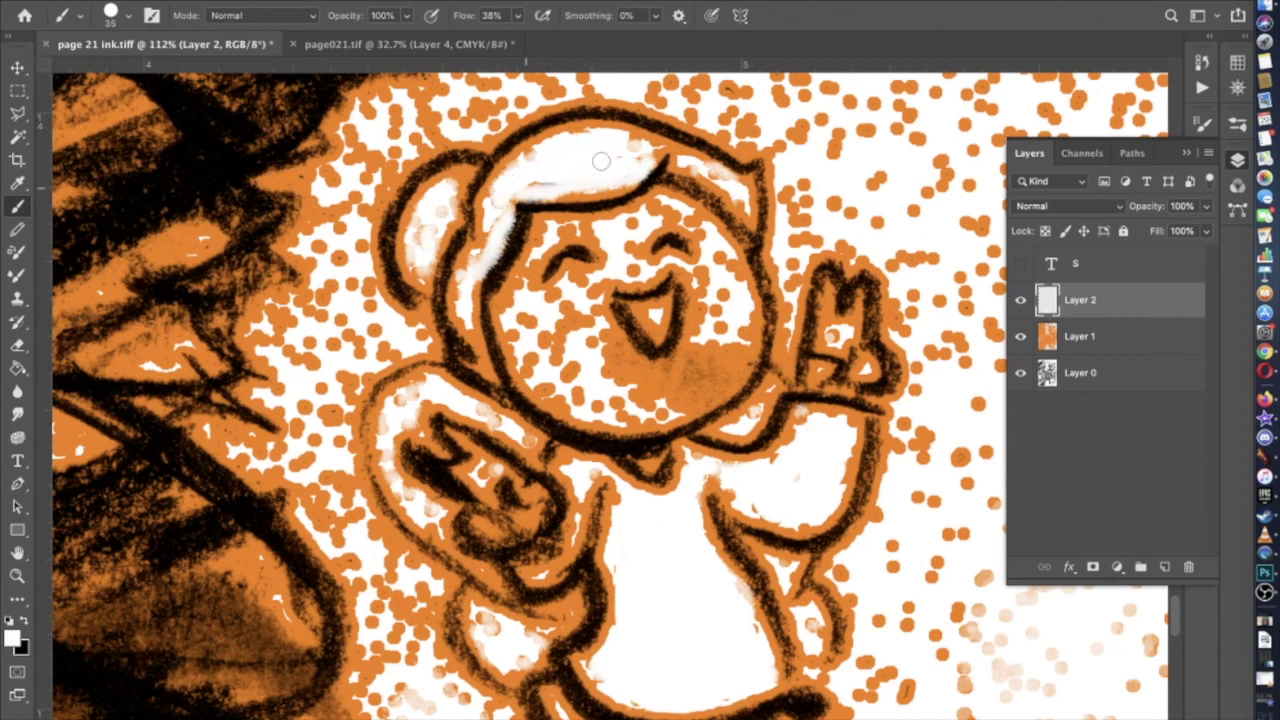
scroll(491, 344, "down", 1)
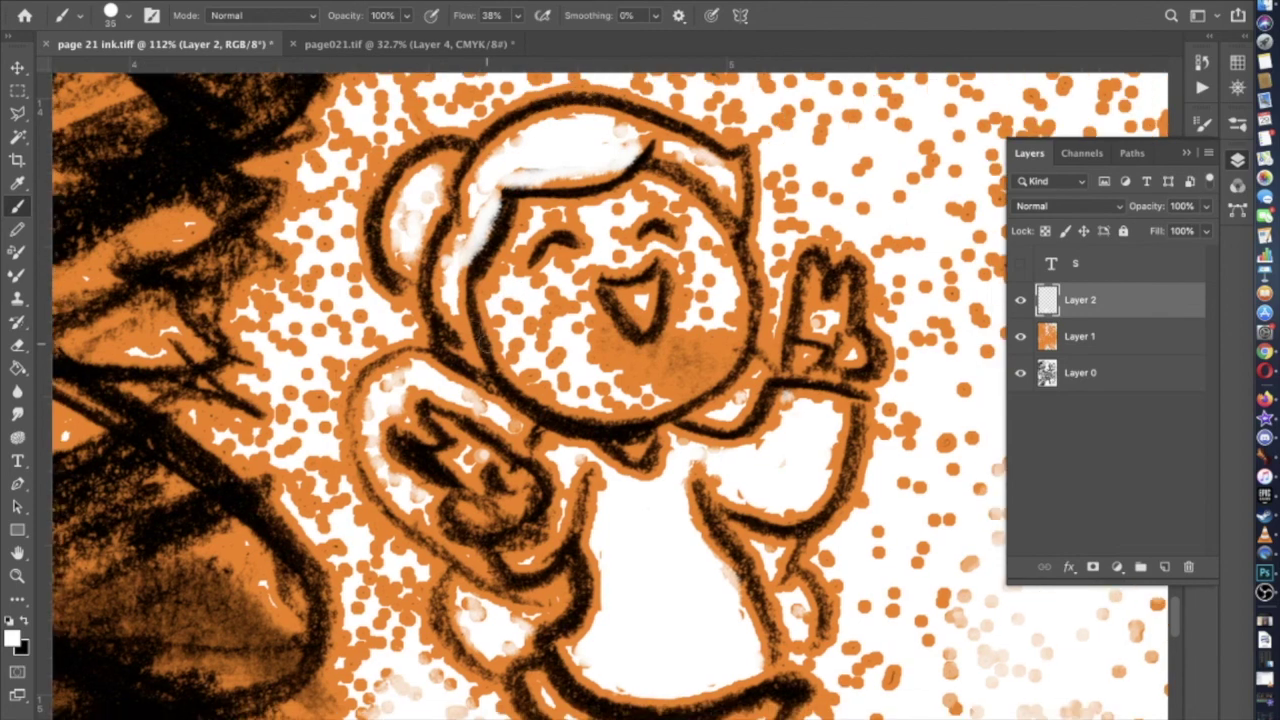
scroll(420, 240, "up", 5)
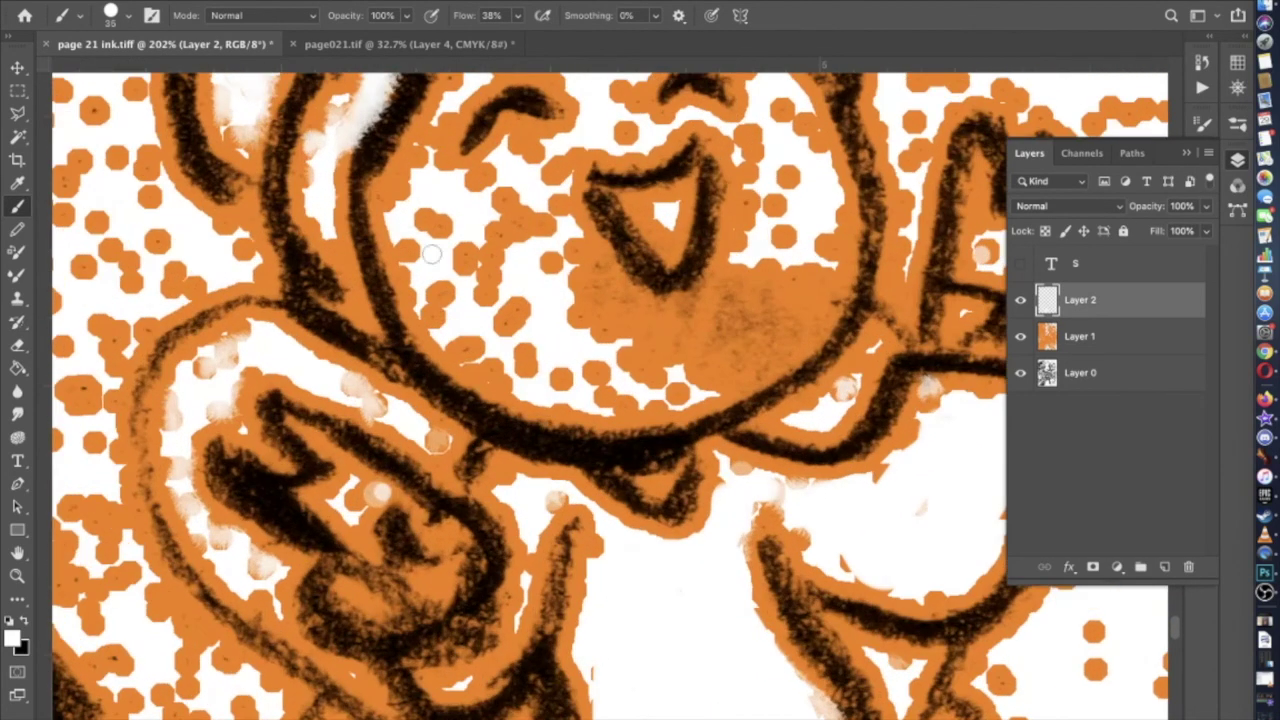
mouse_move(431, 254)
left_mouse_down()
mouse_move(393, 199)
mouse_move(433, 178)
mouse_move(471, 190)
mouse_move(429, 165)
mouse_move(411, 242)
mouse_move(436, 314)
mouse_move(484, 361)
mouse_move(614, 399)
mouse_move(690, 388)
mouse_move(777, 350)
mouse_move(816, 290)
mouse_move(819, 242)
mouse_move(756, 213)
mouse_move(723, 310)
mouse_move(651, 327)
mouse_move(595, 280)
mouse_move(551, 212)
mouse_move(498, 190)
mouse_move(518, 158)
mouse_move(558, 156)
mouse_move(542, 186)
mouse_move(551, 194)
mouse_move(478, 213)
mouse_move(494, 237)
mouse_move(466, 240)
mouse_move(460, 289)
mouse_move(516, 327)
mouse_move(529, 266)
mouse_move(590, 310)
mouse_move(564, 298)
mouse_move(502, 318)
mouse_move(595, 362)
mouse_move(725, 356)
mouse_move(713, 354)
mouse_move(766, 289)
left_mouse_up()
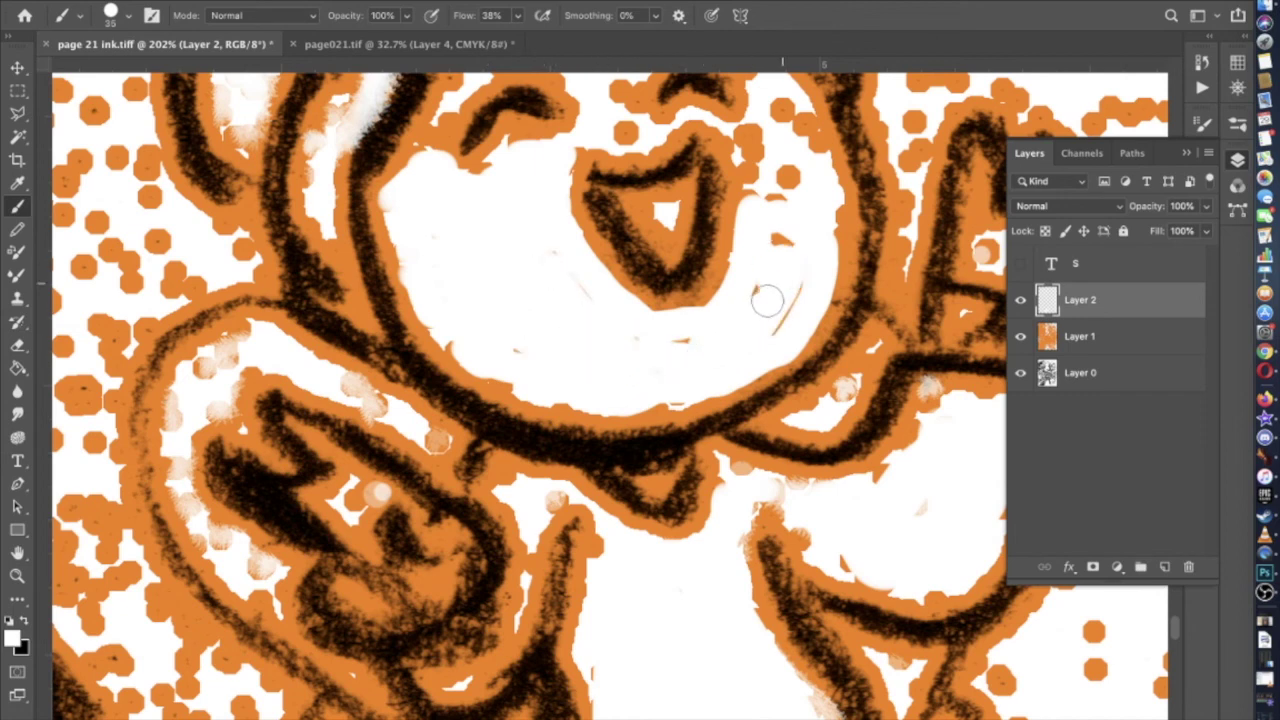
Whiten the orange dots right of and beside the mouth and near the eye
scroll(690, 341, "up", 5)
mouse_move(690, 341)
left_mouse_down()
mouse_move(714, 410)
mouse_move(680, 295)
mouse_move(725, 295)
mouse_move(722, 352)
left_mouse_up()
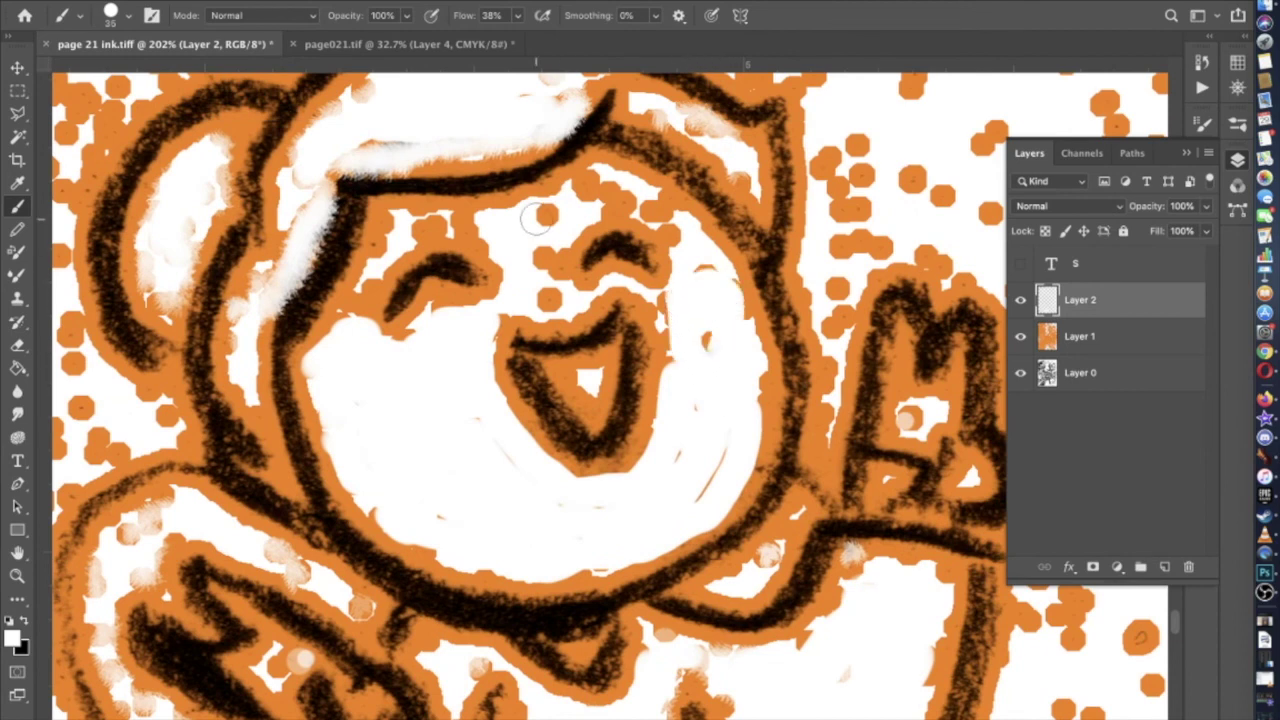
left_click(650, 205)
mouse_move(650, 205)
left_mouse_down()
mouse_move(588, 190)
mouse_move(555, 235)
mouse_move(556, 290)
mouse_move(504, 235)
mouse_move(425, 230)
mouse_move(378, 250)
mouse_move(392, 222)
left_mouse_up()
Switch to the KYLE Ultimate Pencil Hard brush at 30 px
left_click(128, 16)
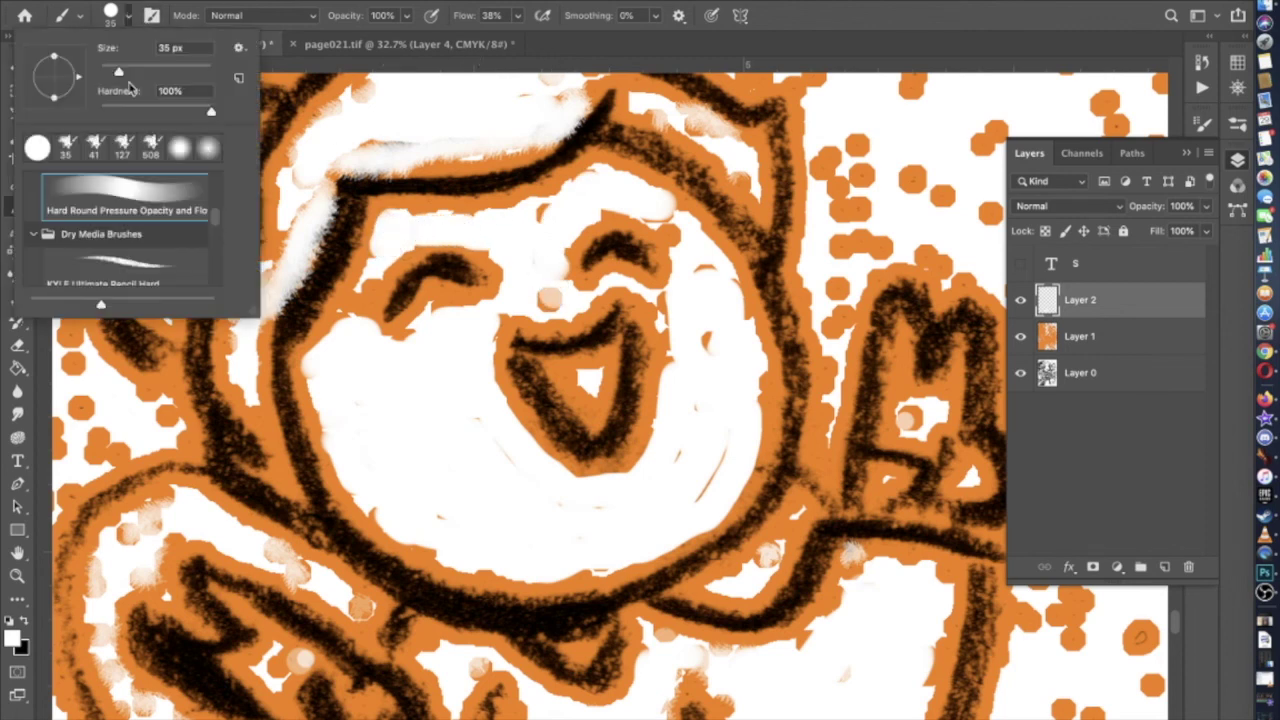
left_click(137, 258)
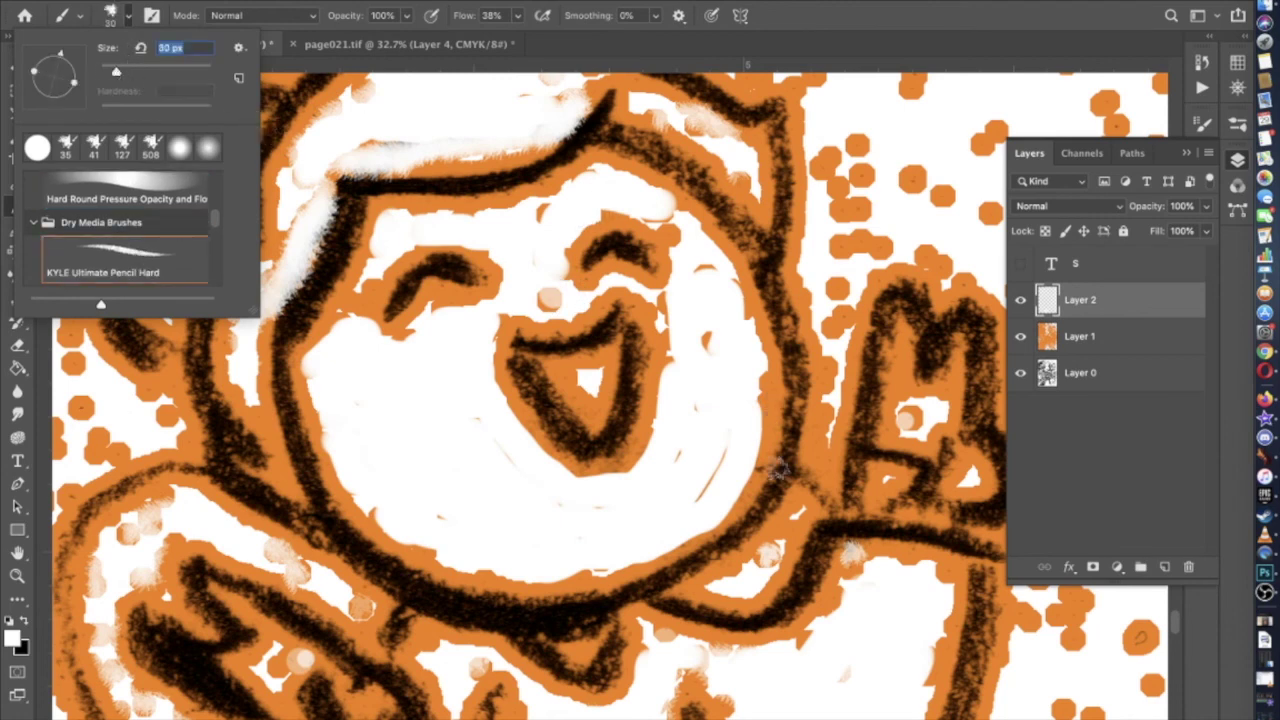
type("30")
key("Return")
Paint white along the face's lower-right outline and around the mouth, redoing one stroke
mouse_move(768, 446)
left_mouse_down()
mouse_move(745, 488)
mouse_move(684, 540)
left_mouse_up()
left_click_drag(772, 412, 713, 508)
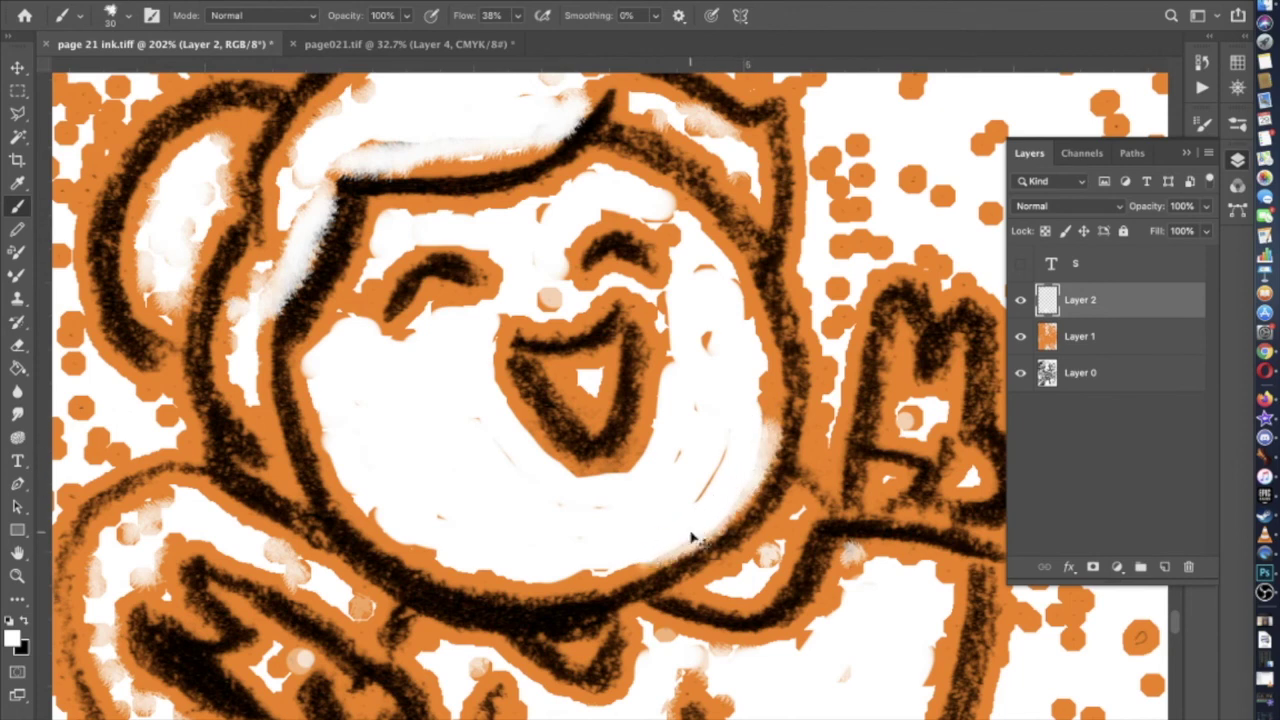
key("ctrl+z")
mouse_move(645, 558)
left_mouse_down()
mouse_move(714, 520)
mouse_move(760, 442)
left_mouse_up()
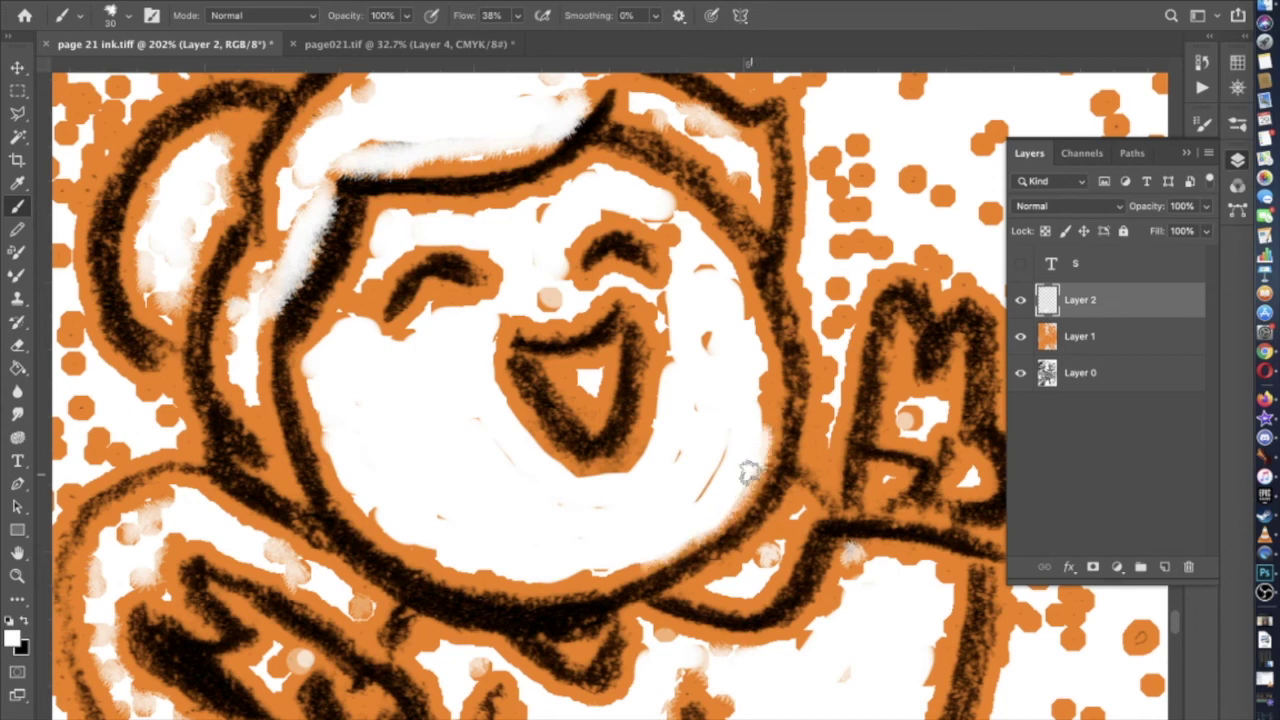
left_click_drag(698, 290, 656, 304)
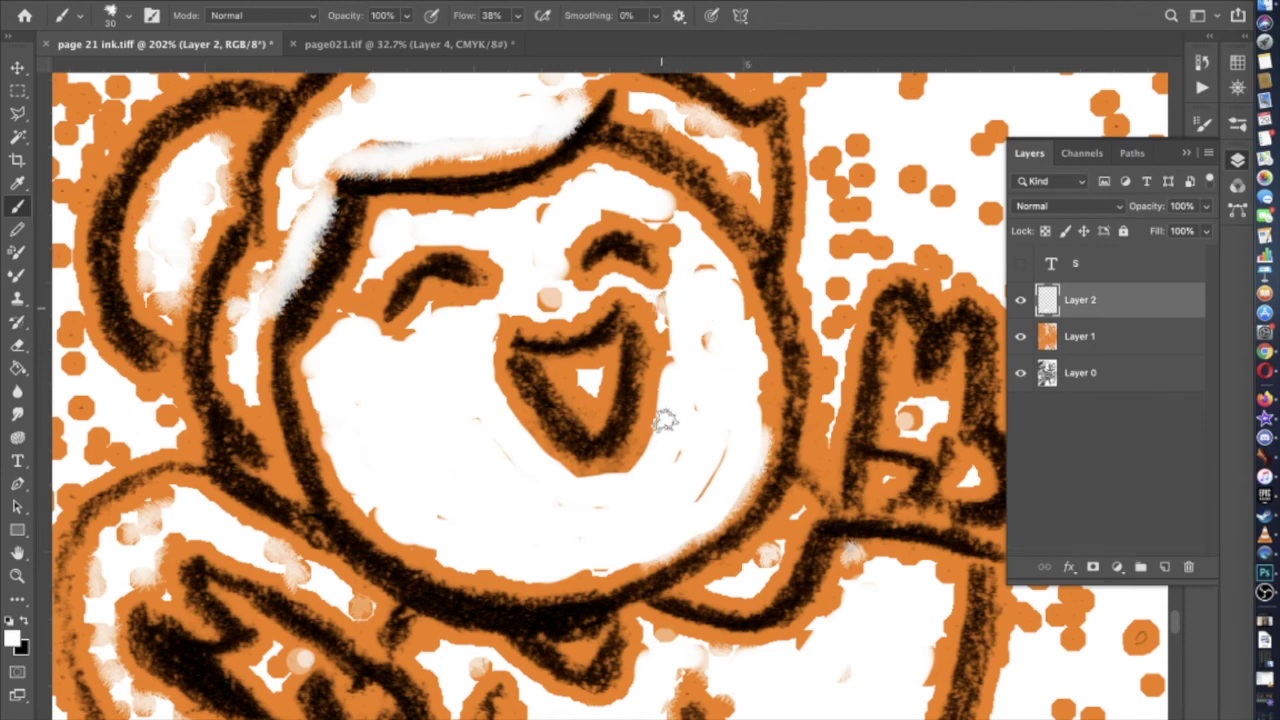
mouse_move(650, 428)
left_mouse_down()
mouse_move(635, 460)
mouse_move(578, 477)
mouse_move(518, 425)
mouse_move(546, 404)
left_mouse_up()
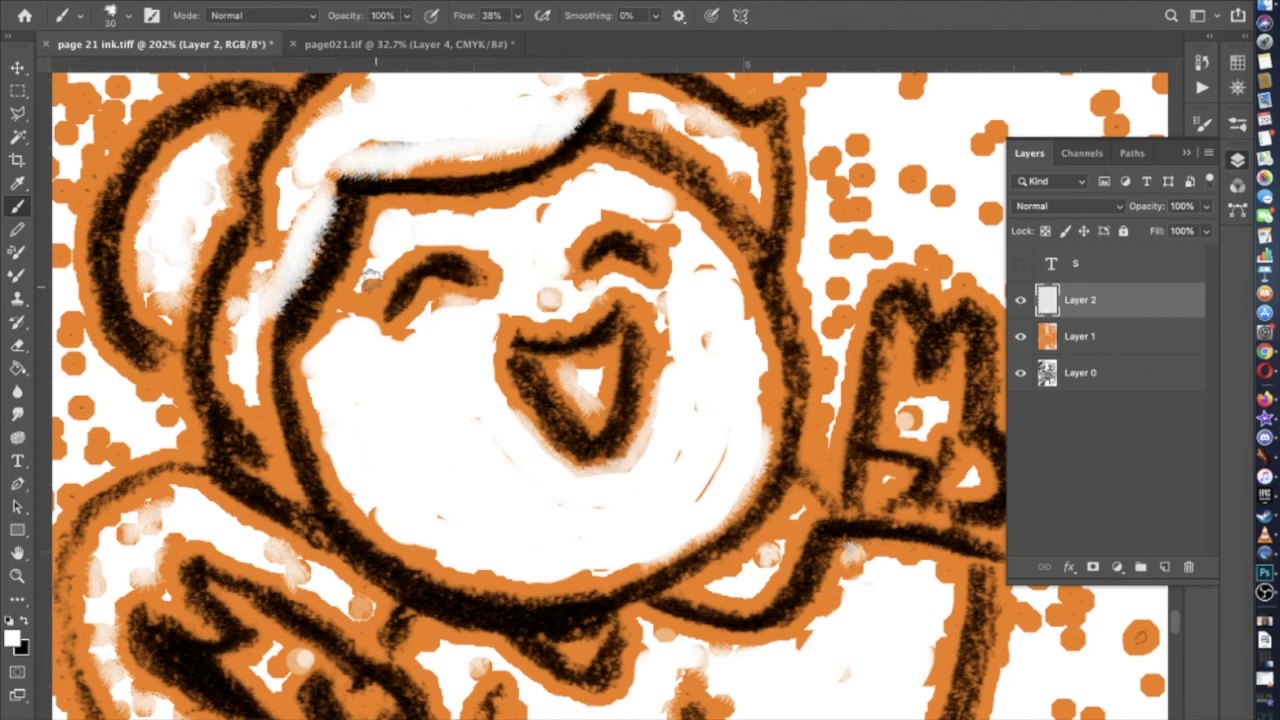
Zoom out to review the cleaned face across the page
scroll(646, 293, "up", 3)
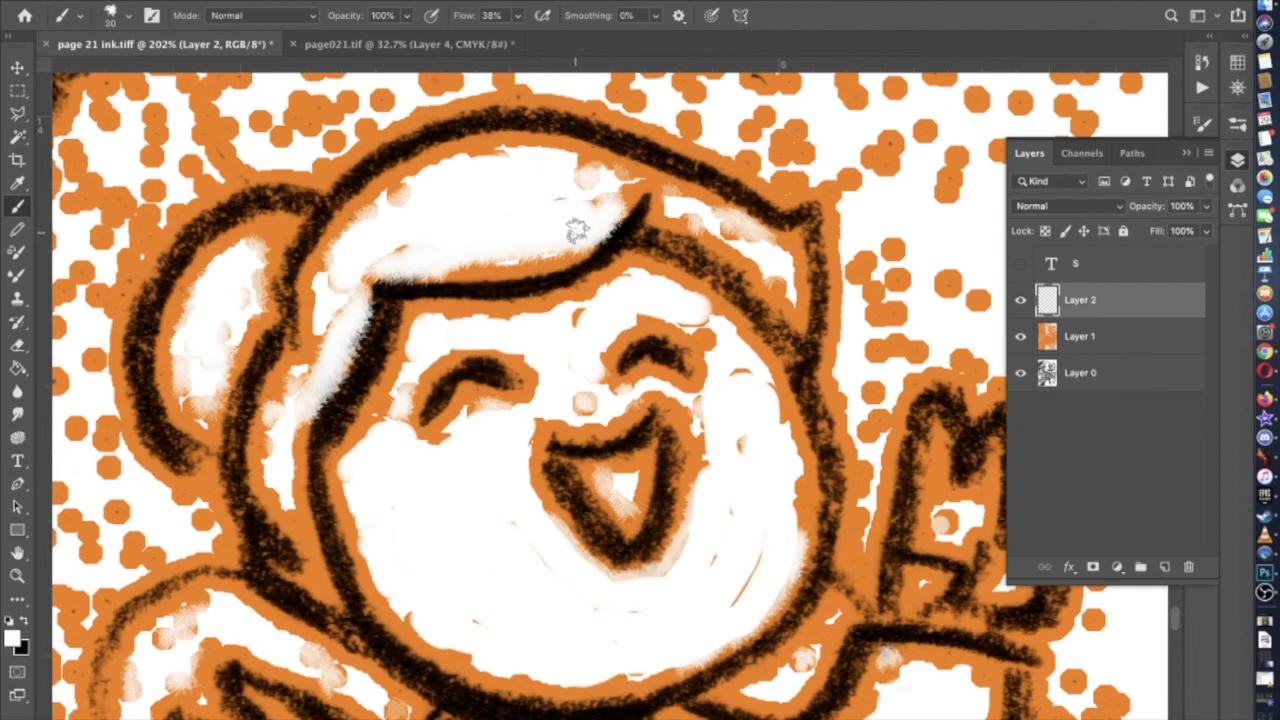
scroll(577, 230, "down", 2)
scroll(573, 227, "down", 5)
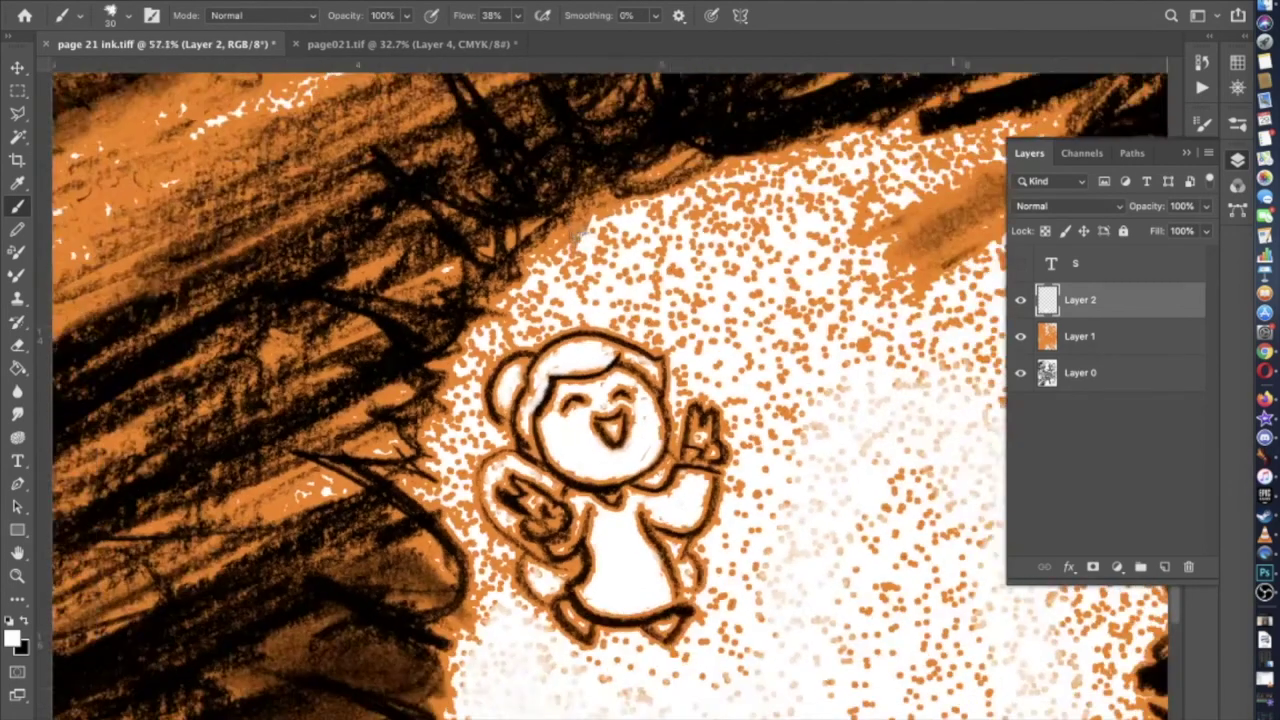
scroll(610, 390, "down", 3)
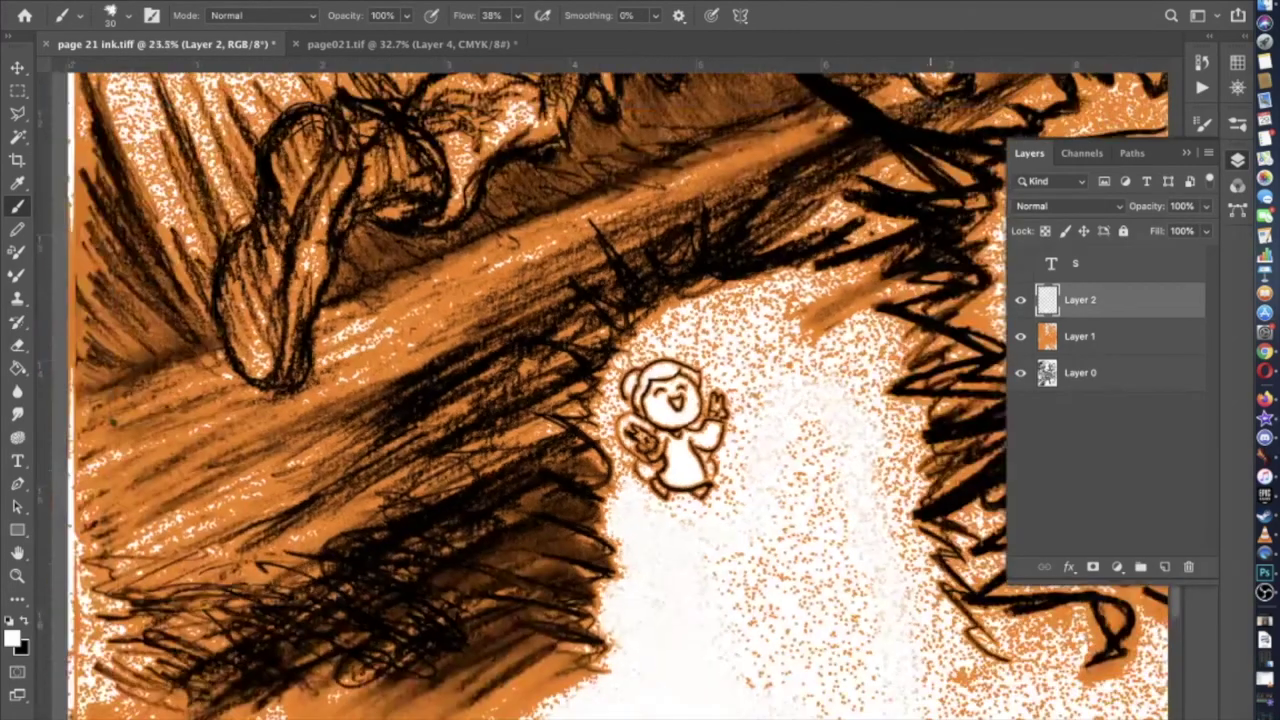
scroll(610, 390, "down", 3)
scroll(610, 390, "up", 2)
scroll(610, 390, "left", 5)
scroll(640, 360, "right", 10)
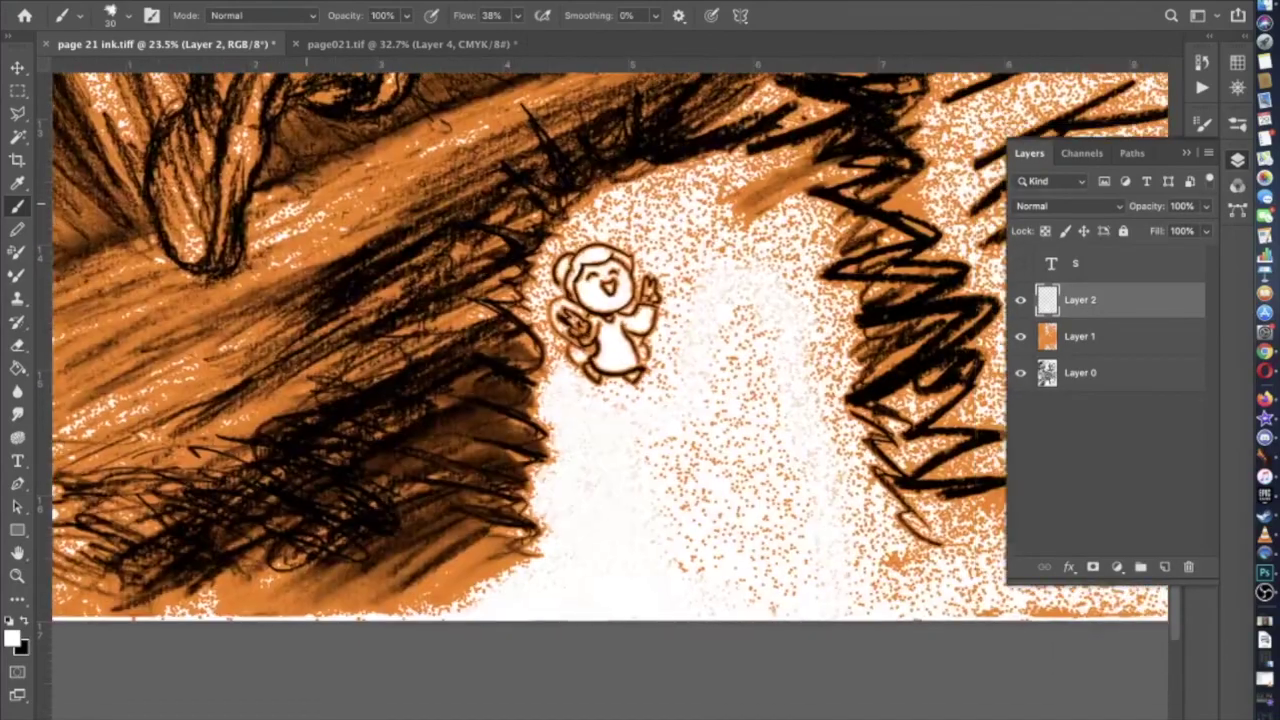
scroll(640, 360, "up", 2)
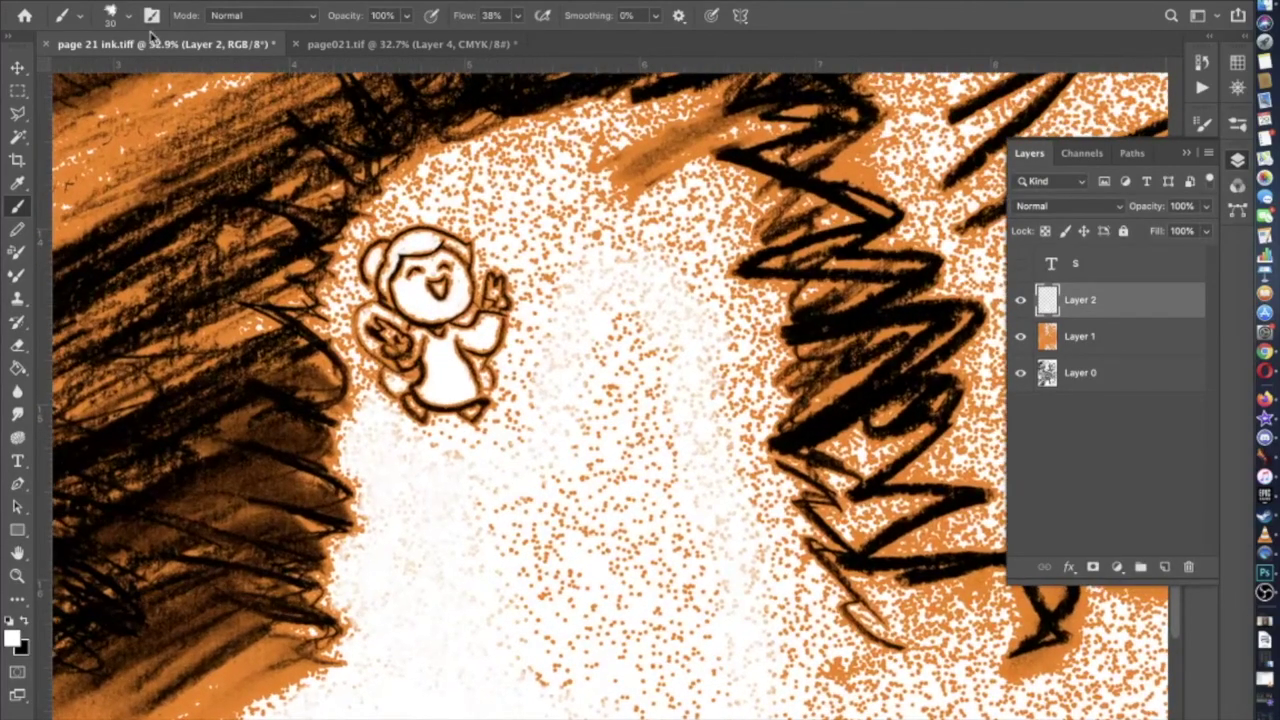
left_click(127, 16)
Enlarge the brush to 284 px
left_click(205, 72)
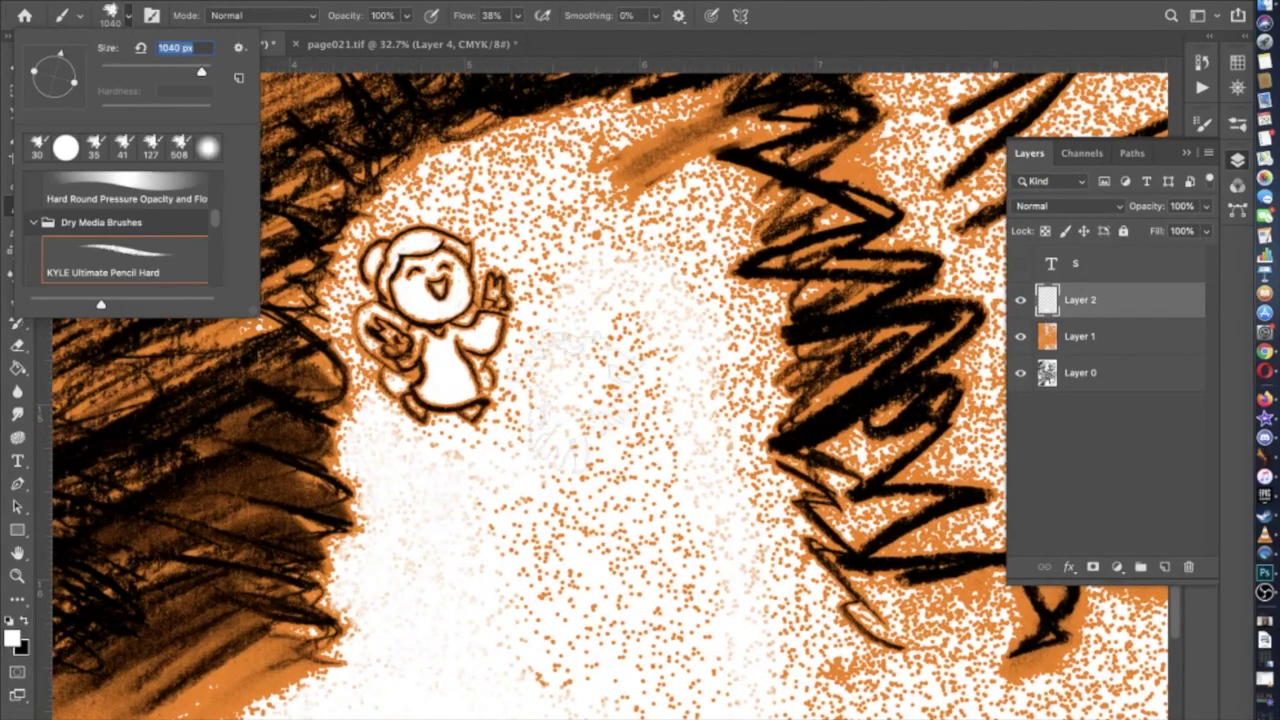
scroll(195, 75, "down", 2)
scroll(195, 75, "right", 1)
type("284")
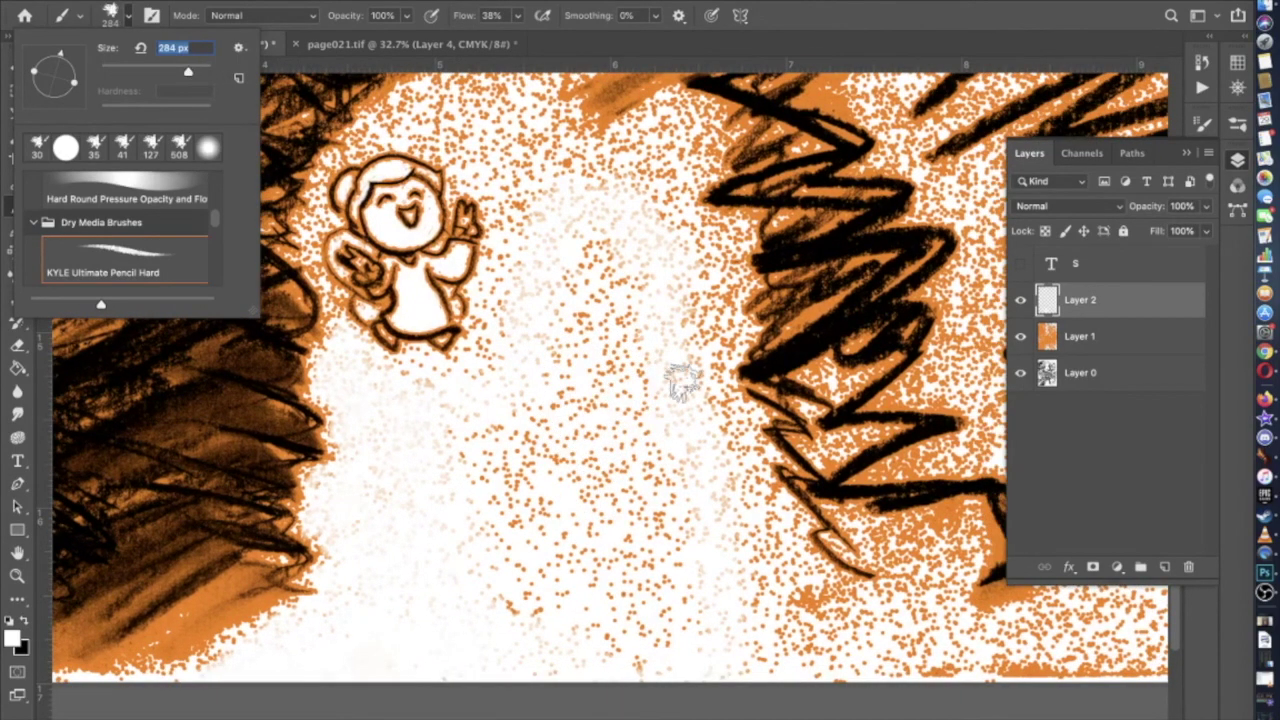
key("Return")
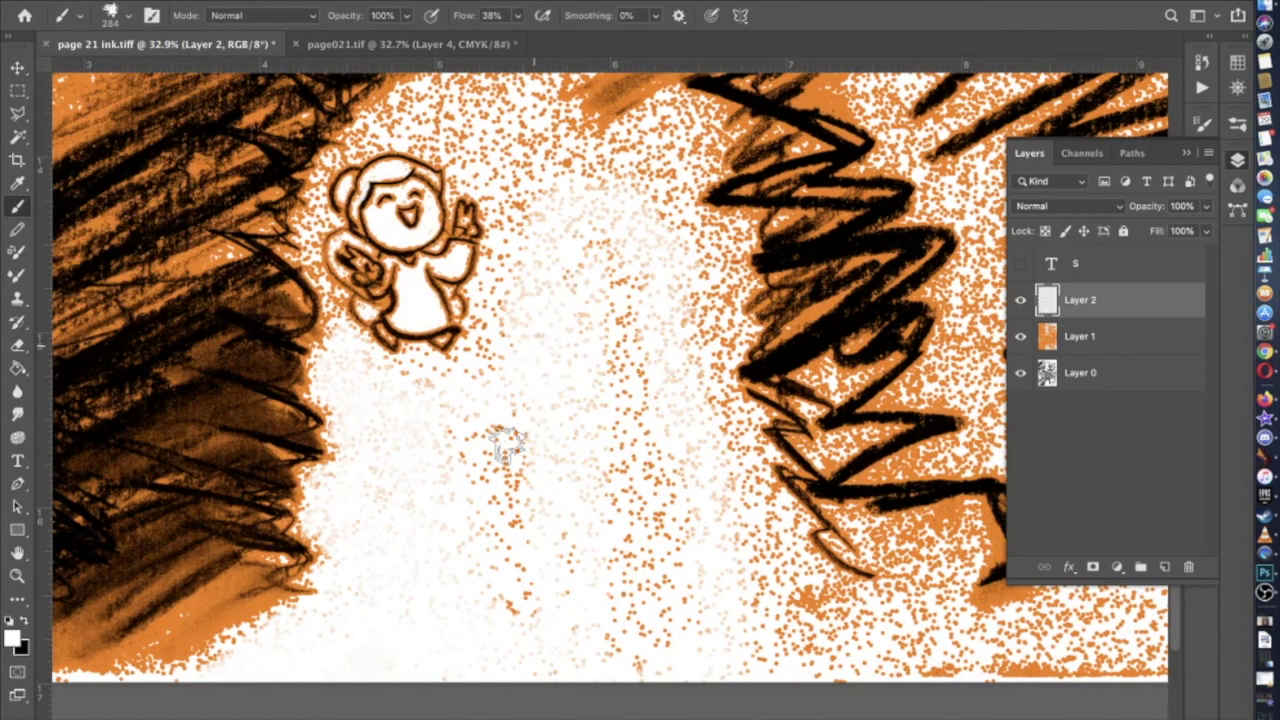
Paint a soft white patch over the orange dots above-right of the figure
scroll(510, 555, "up", 1)
scroll(510, 555, "left", 2)
scroll(510, 555, "up", 1)
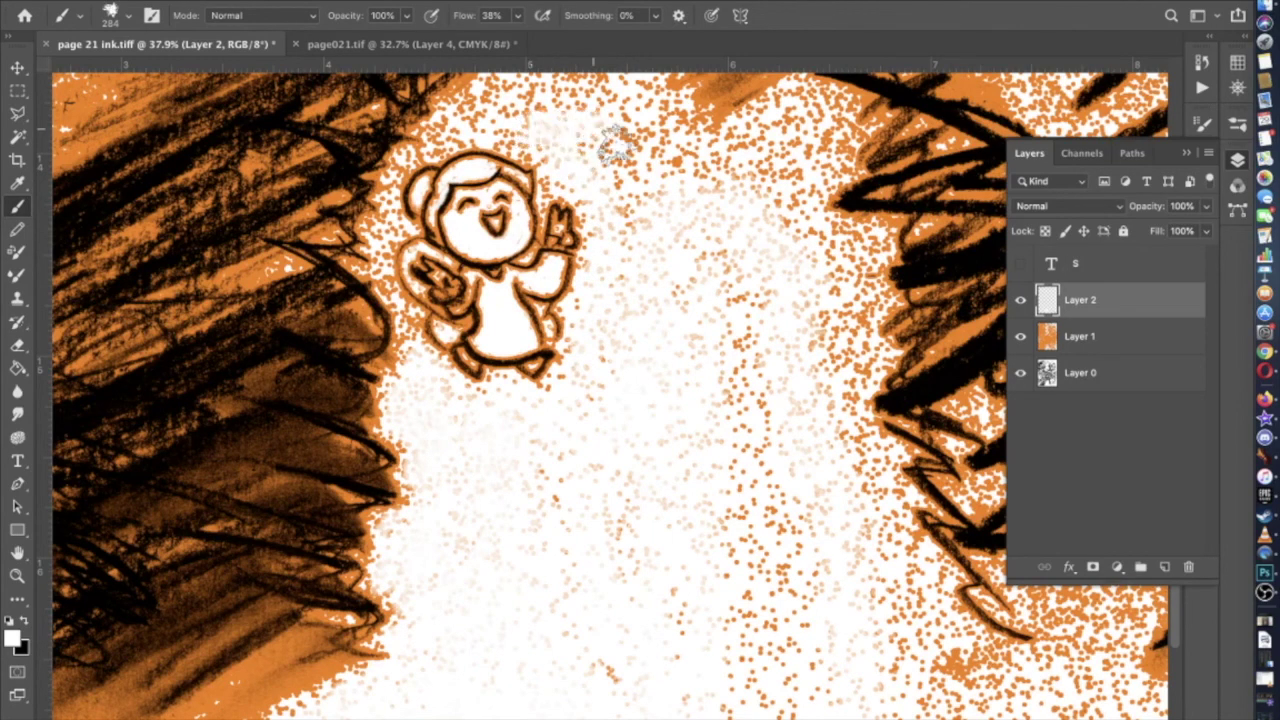
scroll(614, 143, "up", 5)
mouse_move(801, 359)
left_mouse_down()
mouse_move(776, 304)
mouse_move(746, 339)
mouse_move(713, 336)
mouse_move(706, 362)
mouse_move(701, 314)
mouse_move(761, 301)
mouse_move(736, 289)
mouse_move(777, 295)
mouse_move(693, 294)
mouse_move(681, 348)
mouse_move(745, 300)
left_mouse_up()
left_click(126, 18)
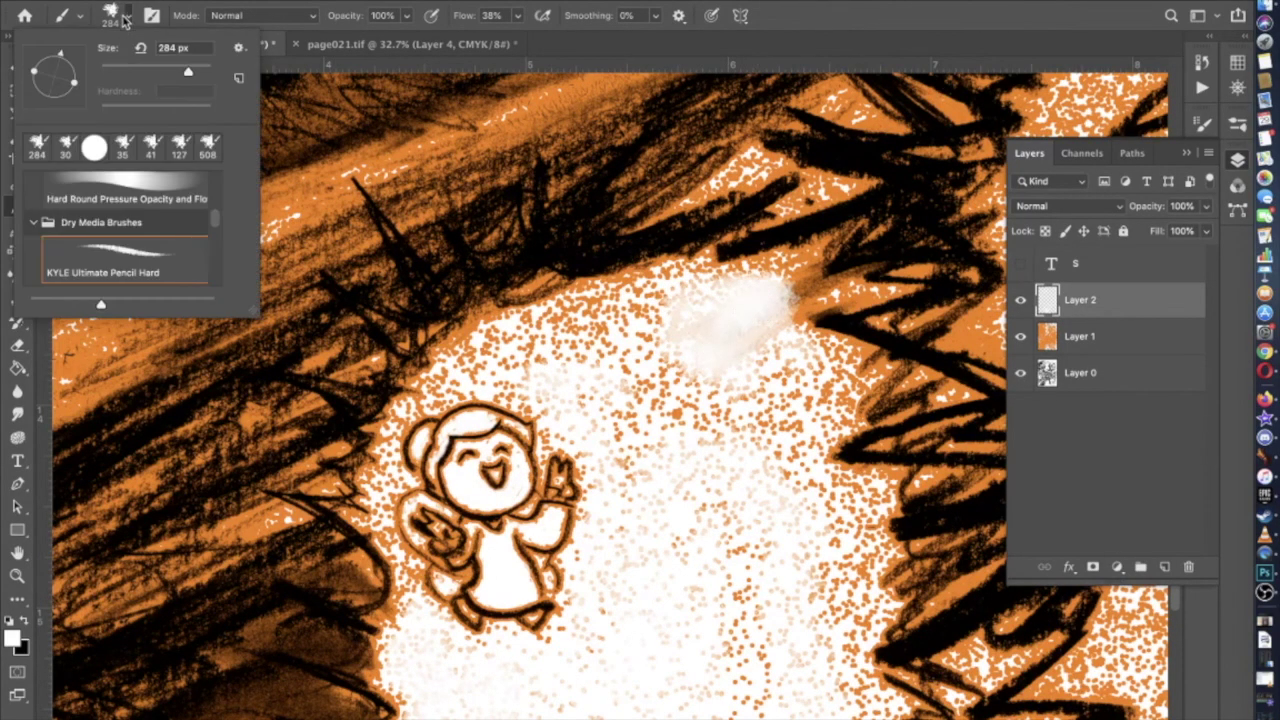
Set the brush to 114 px at 79% opacity and paint a white spike into the scribbles
left_click(160, 67)
left_click(855, 287)
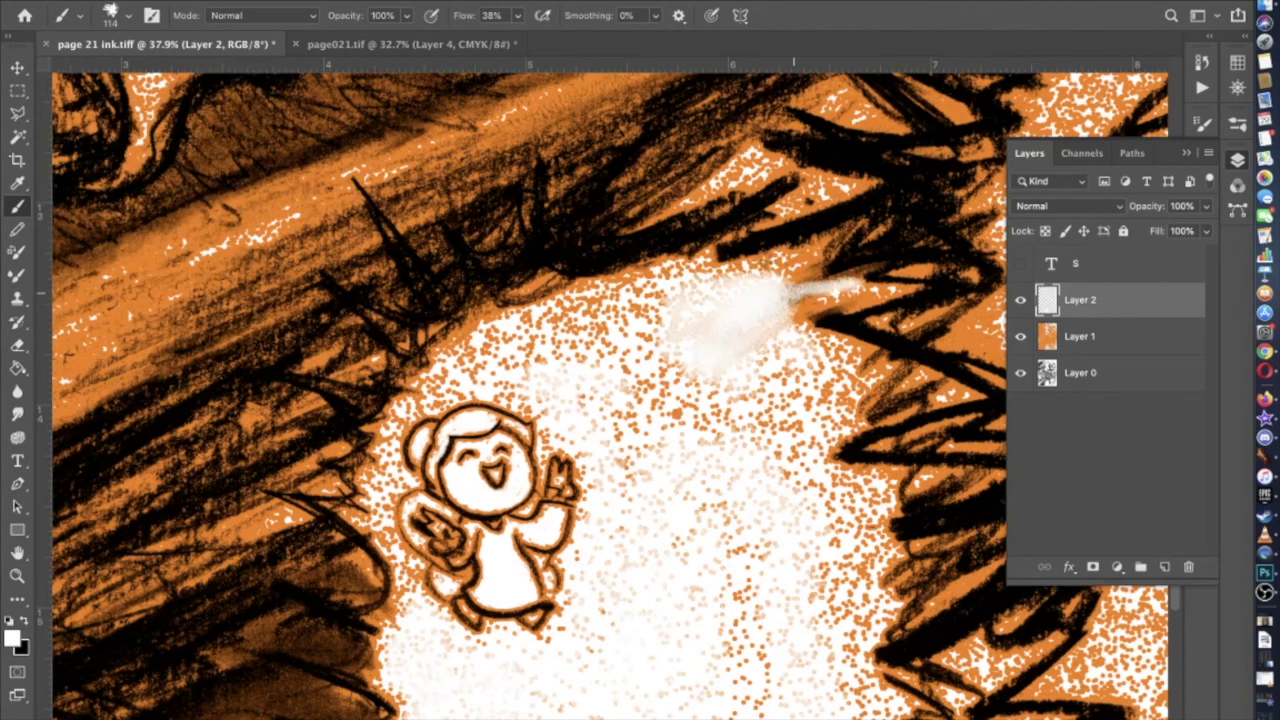
left_click(406, 15)
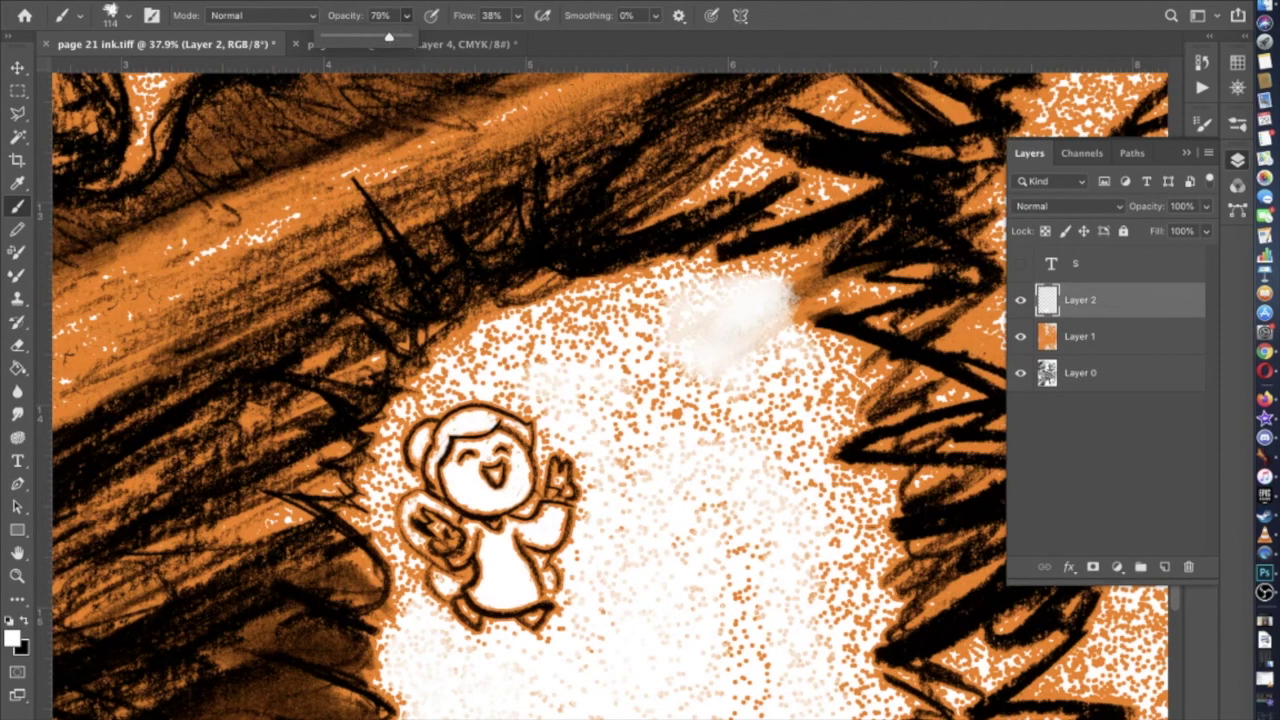
left_click(845, 285)
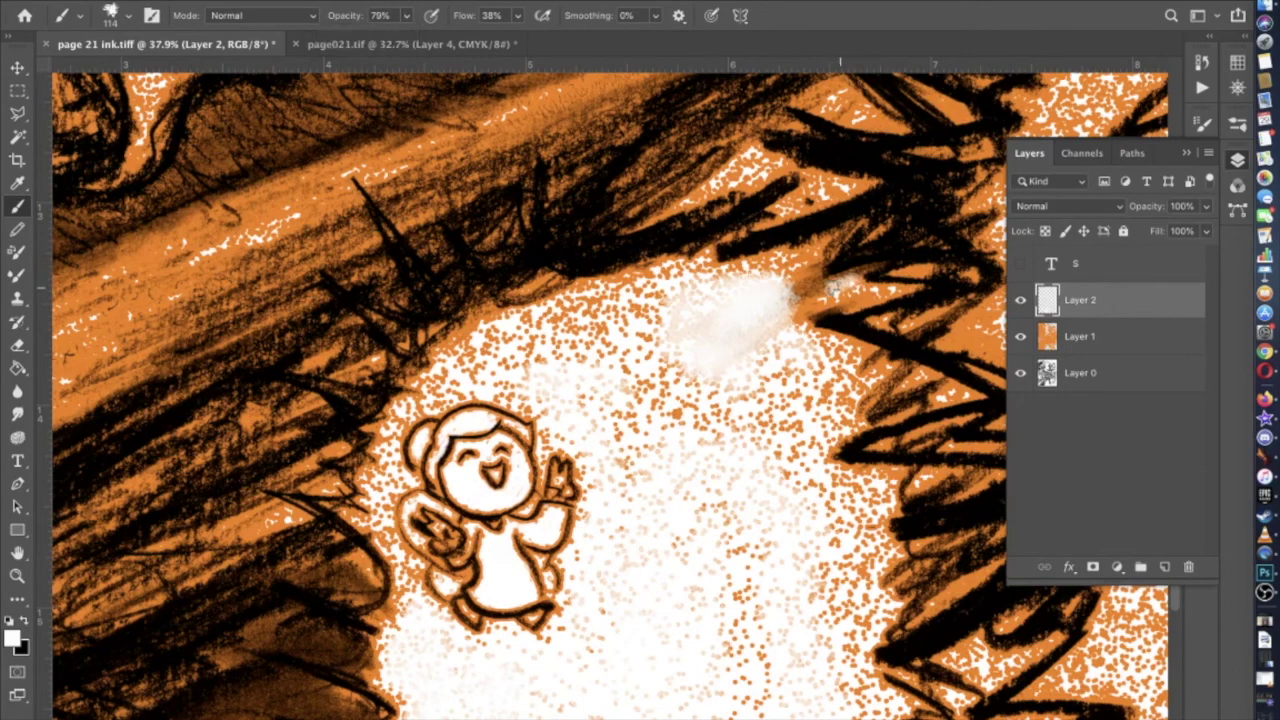
left_click_drag(804, 266, 806, 289)
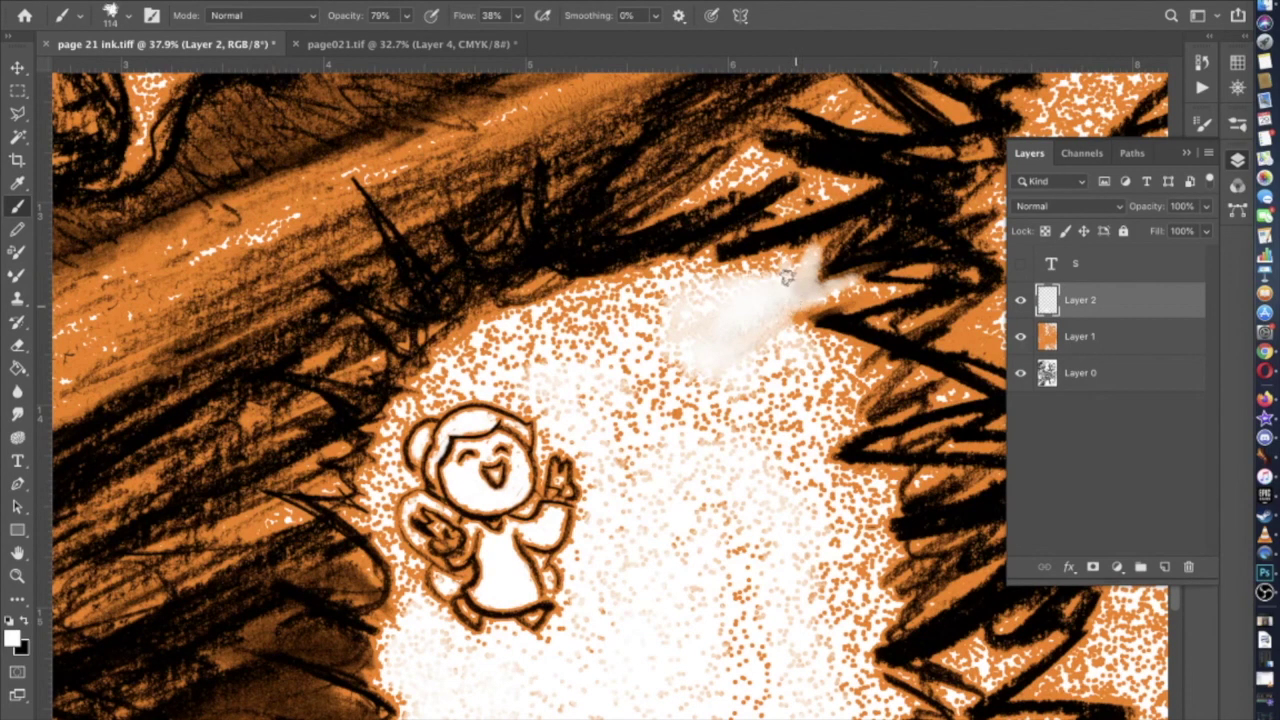
Switch to the Hard Round Pressure Opacity and Flow brush preset
left_click(127, 17)
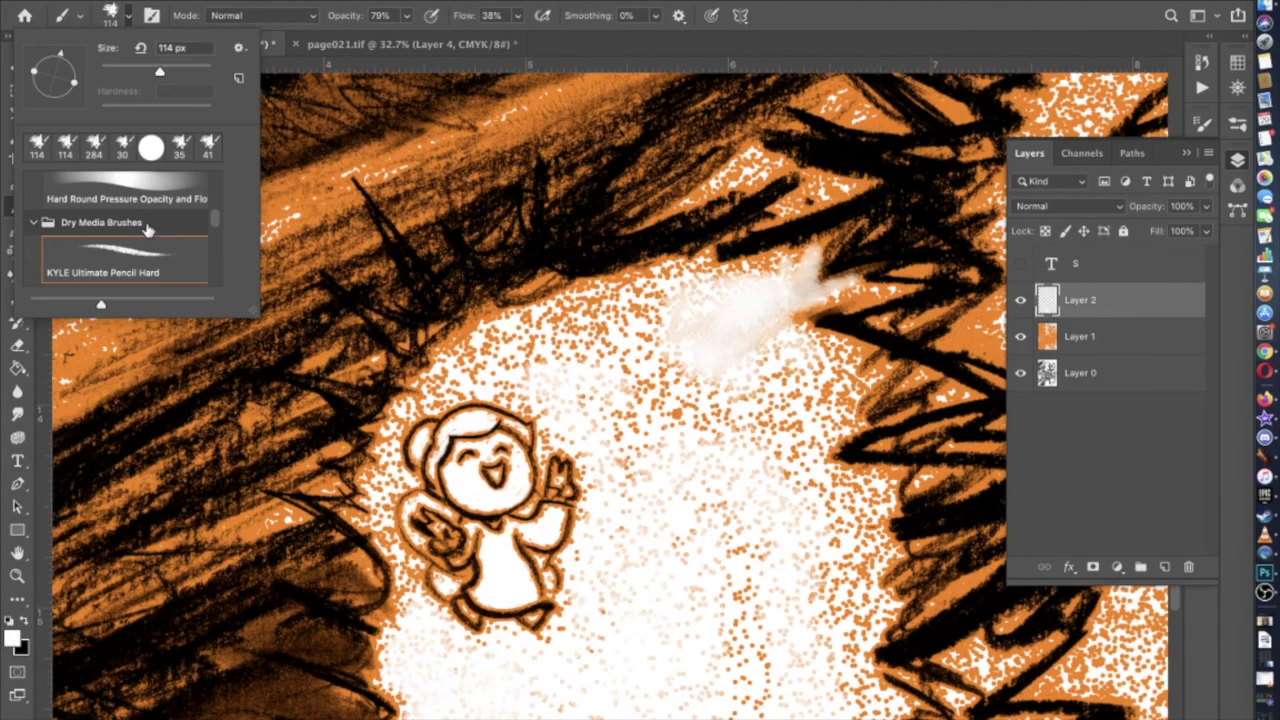
left_click(143, 205)
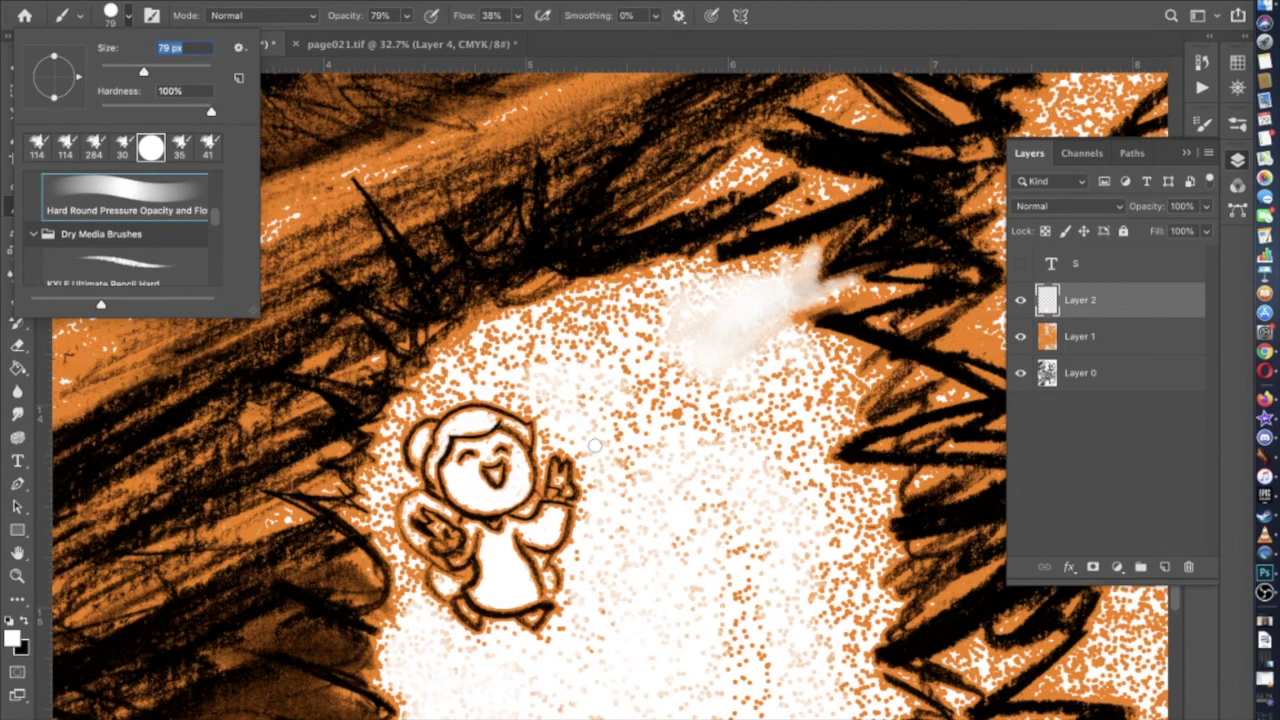
scroll(594, 444, "down", 8)
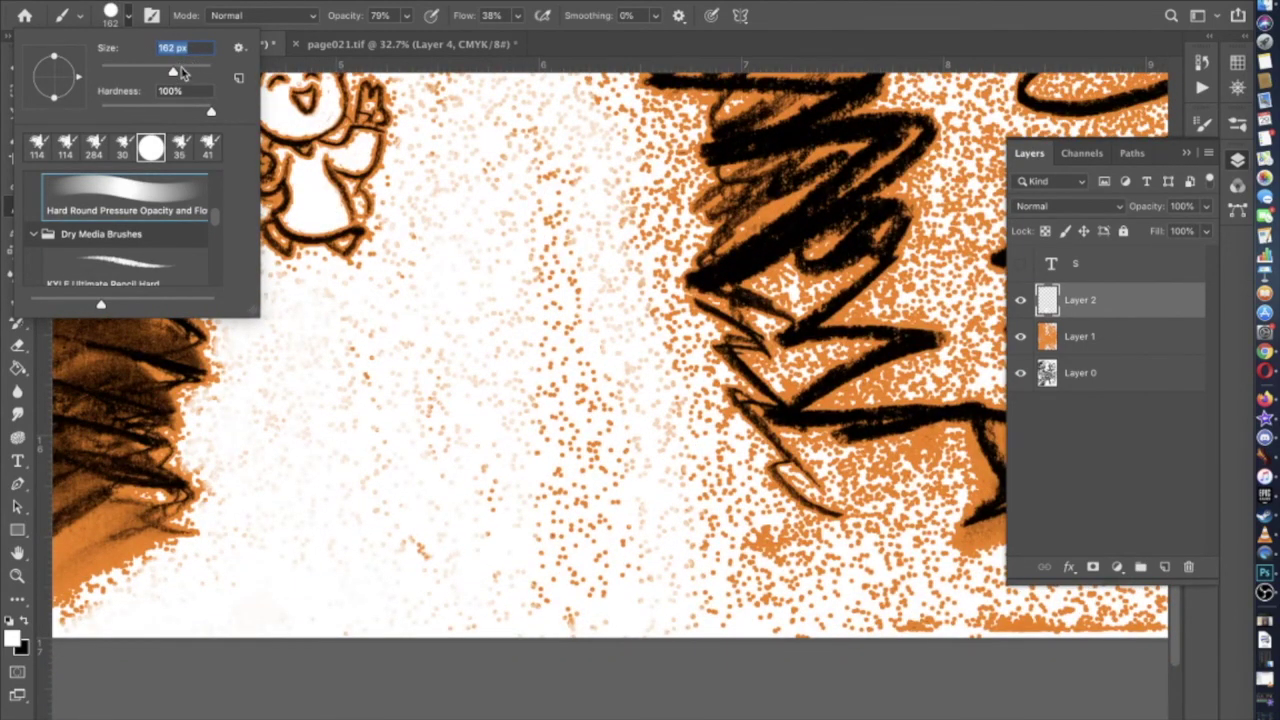
left_click(395, 188)
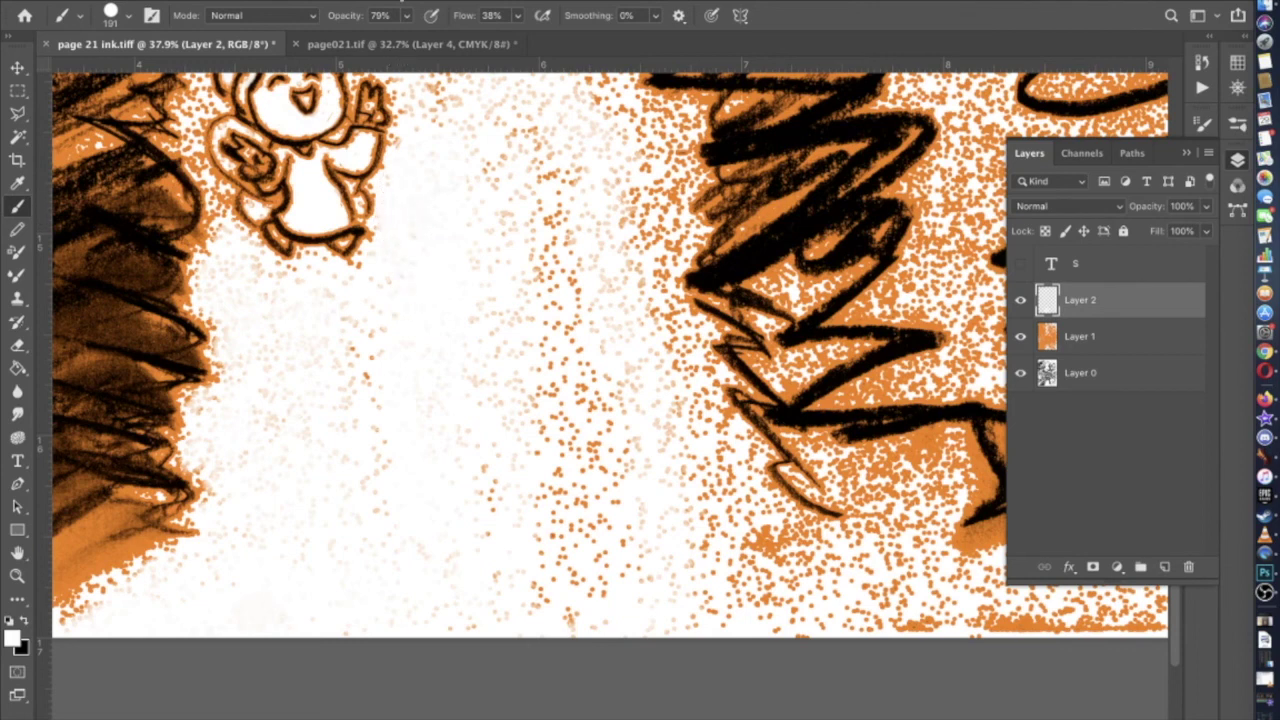
Adjust the brush opacity, leaving the brush preset unchanged
left_click(407, 16)
scroll(591, 127, "left", 5)
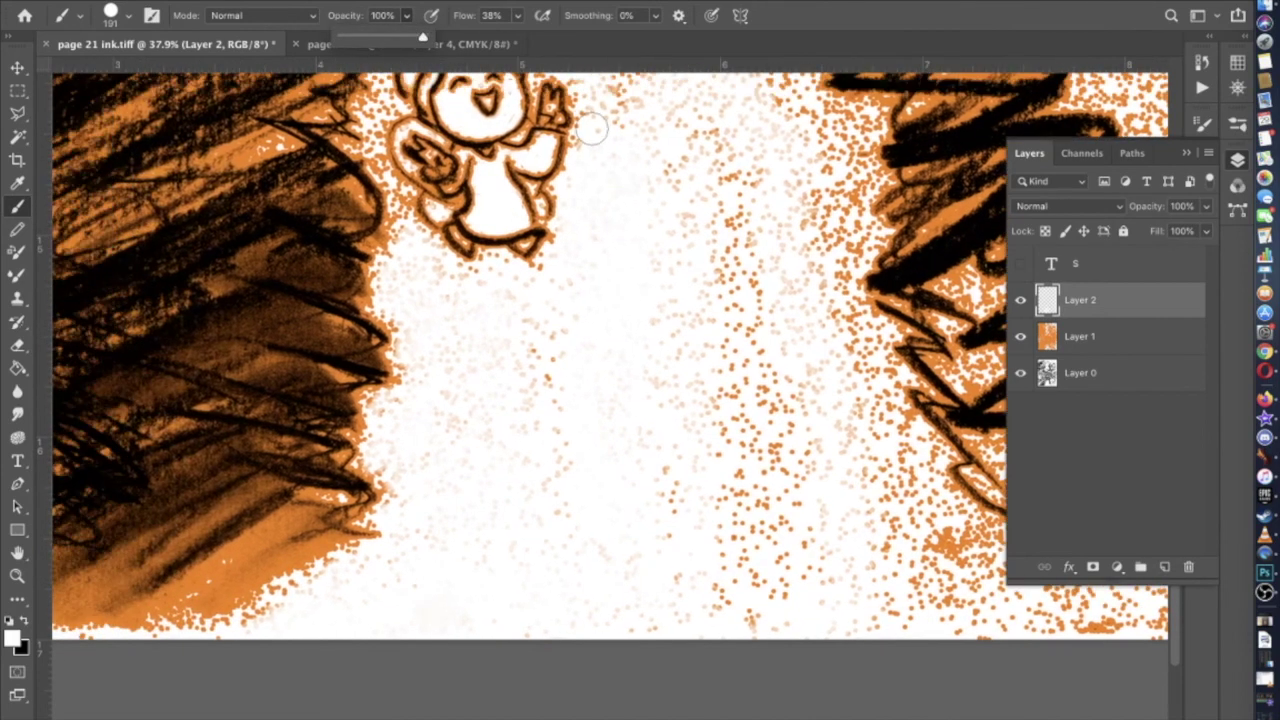
left_click(588, 97)
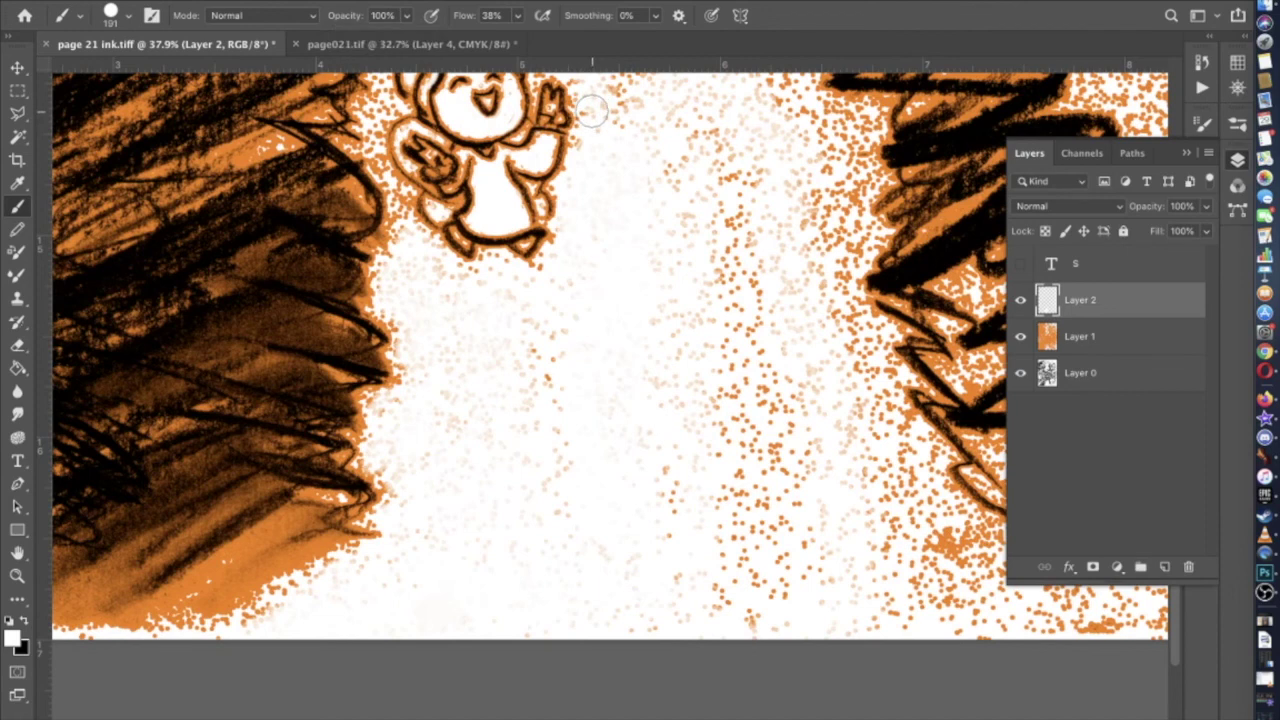
left_click(124, 20)
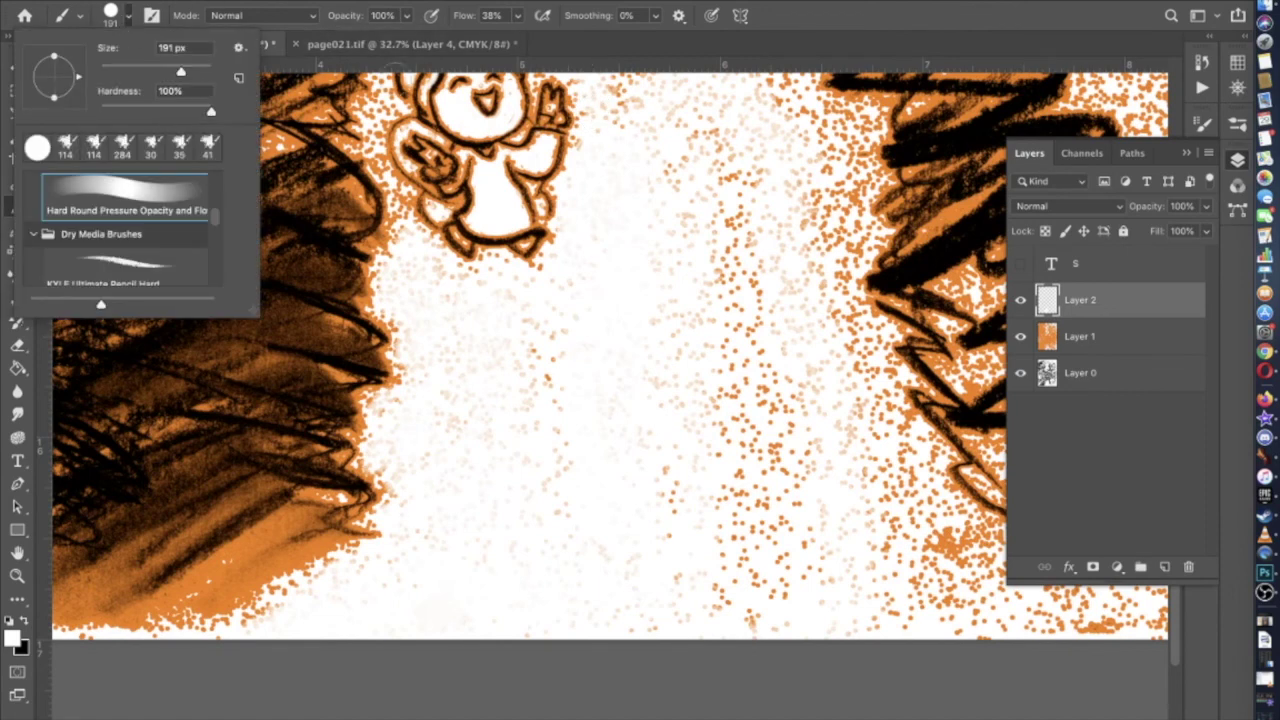
left_click(520, 33)
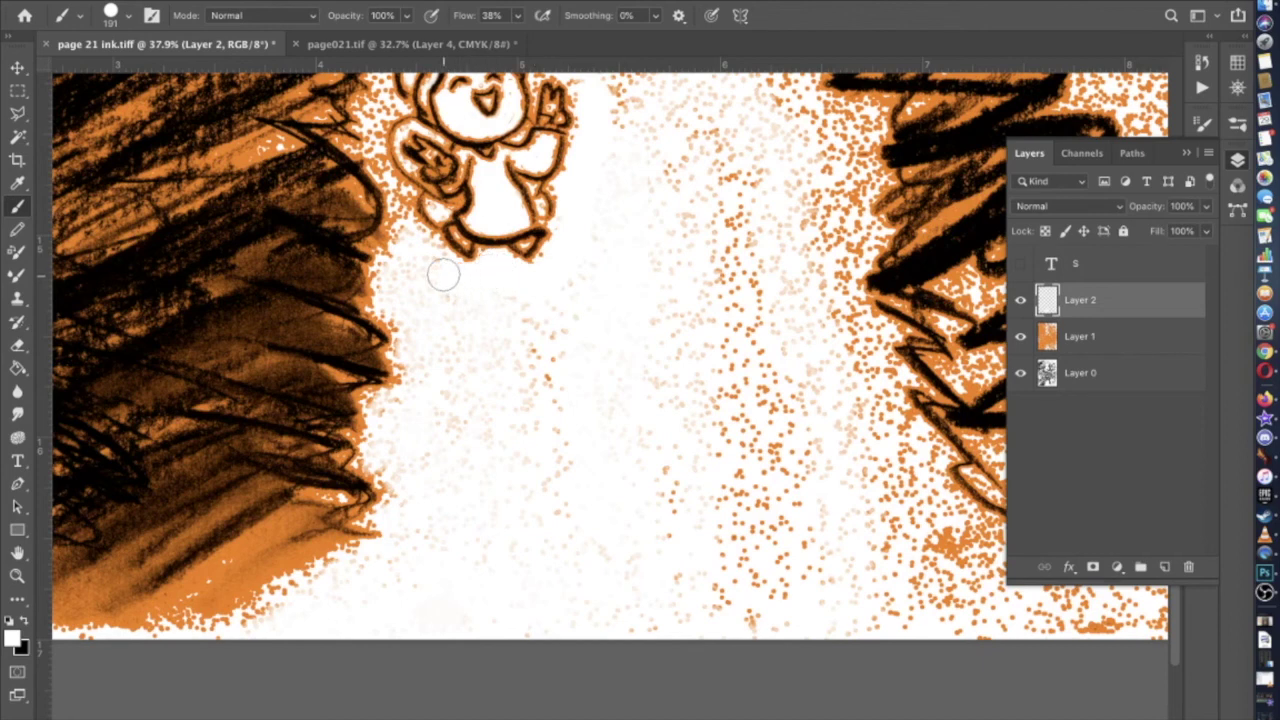
Paint white over the orange specks below the figure down to the page bottom
left_click_drag(412, 244, 398, 281)
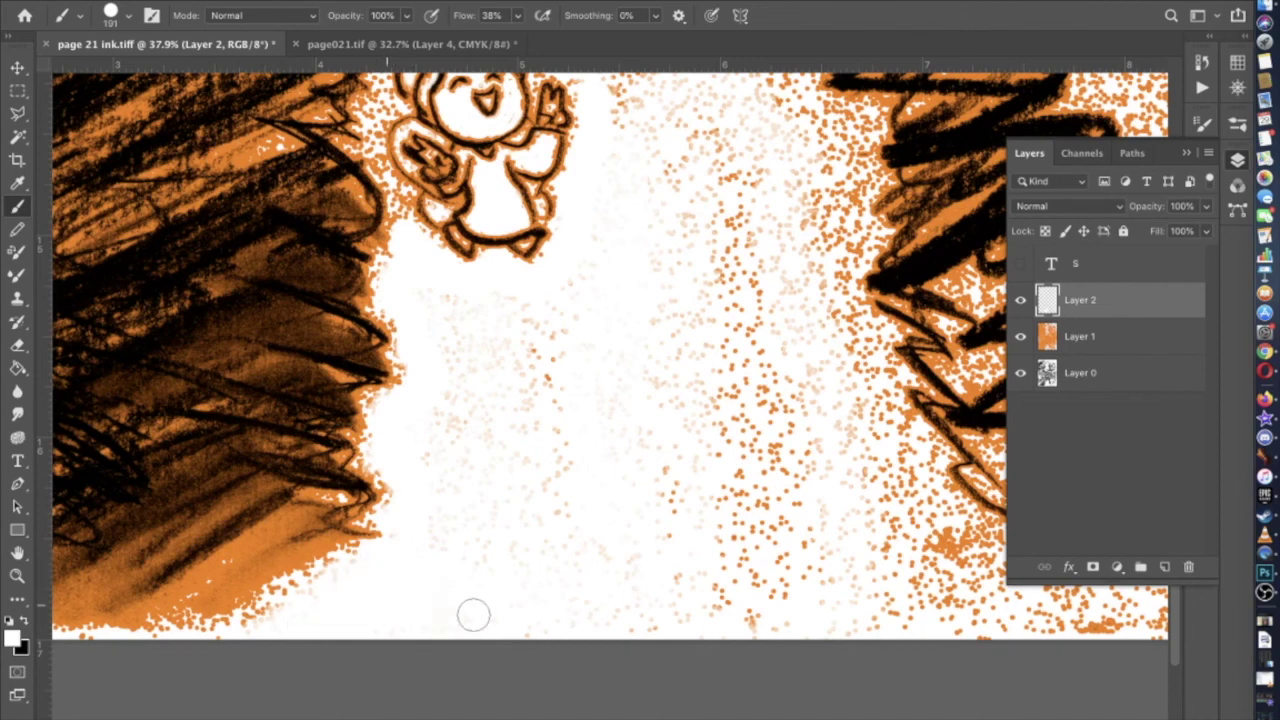
mouse_move(432, 423)
left_mouse_down()
mouse_move(425, 304)
mouse_move(554, 312)
mouse_move(552, 635)
mouse_move(547, 449)
mouse_move(574, 293)
mouse_move(529, 628)
left_mouse_up()
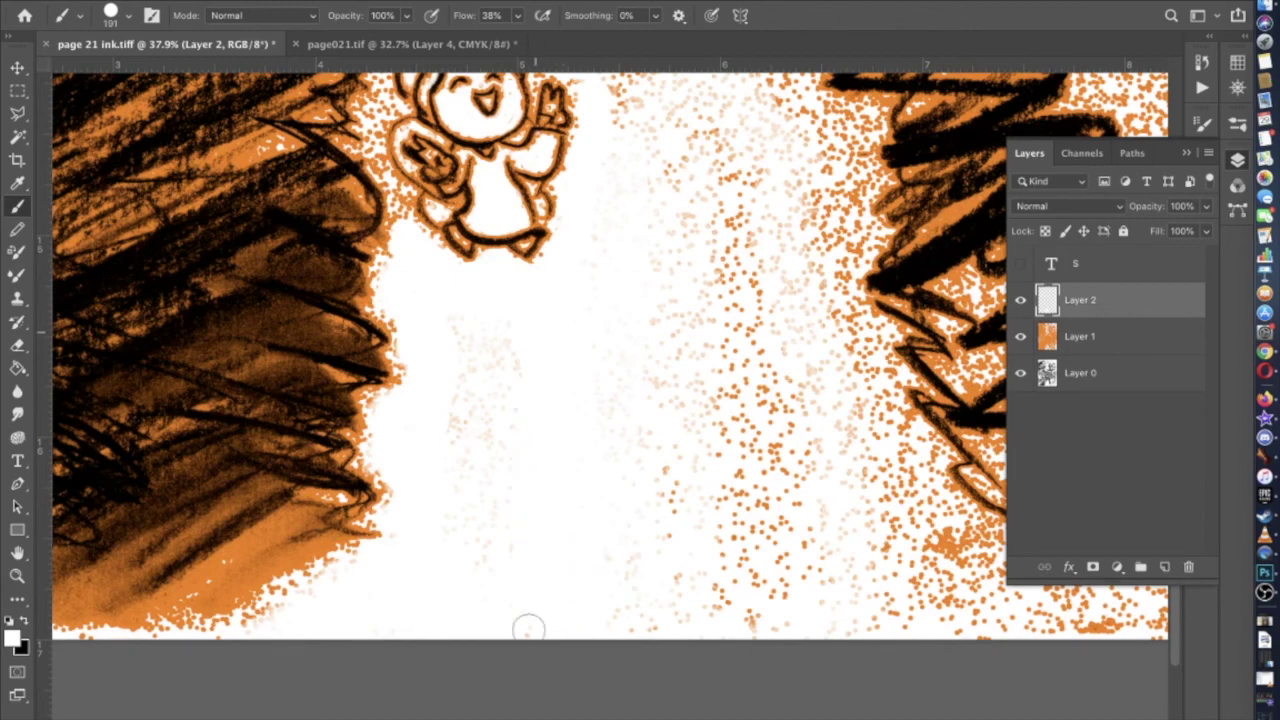
mouse_move(511, 474)
left_mouse_down()
mouse_move(506, 340)
mouse_move(494, 577)
mouse_move(479, 319)
mouse_move(466, 589)
mouse_move(523, 415)
left_mouse_up()
scroll(565, 393, "down", 5)
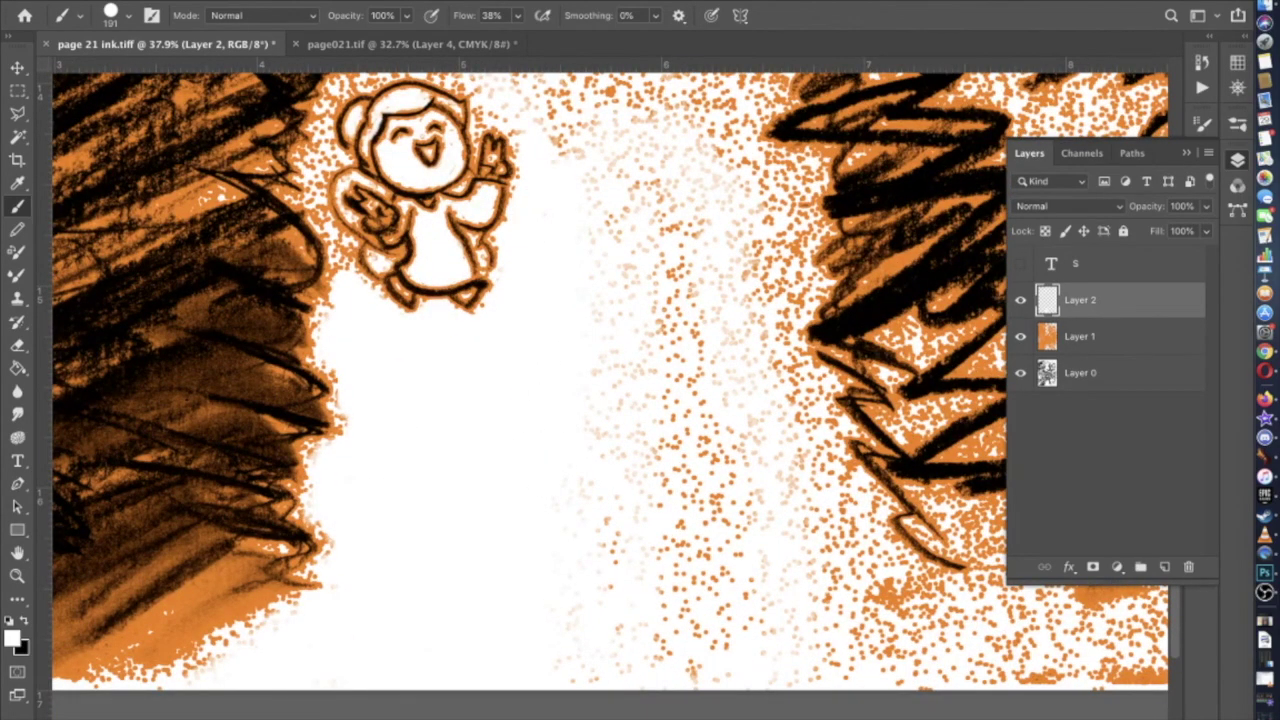
Clear the remaining orange dots right of the figure and near the lower-right edge with white
mouse_move(590, 167)
left_mouse_down()
mouse_move(790, 244)
mouse_move(772, 272)
mouse_move(774, 360)
mouse_move(803, 385)
mouse_move(799, 428)
mouse_move(823, 497)
mouse_move(976, 662)
mouse_move(890, 676)
mouse_move(724, 666)
mouse_move(773, 673)
left_mouse_up()
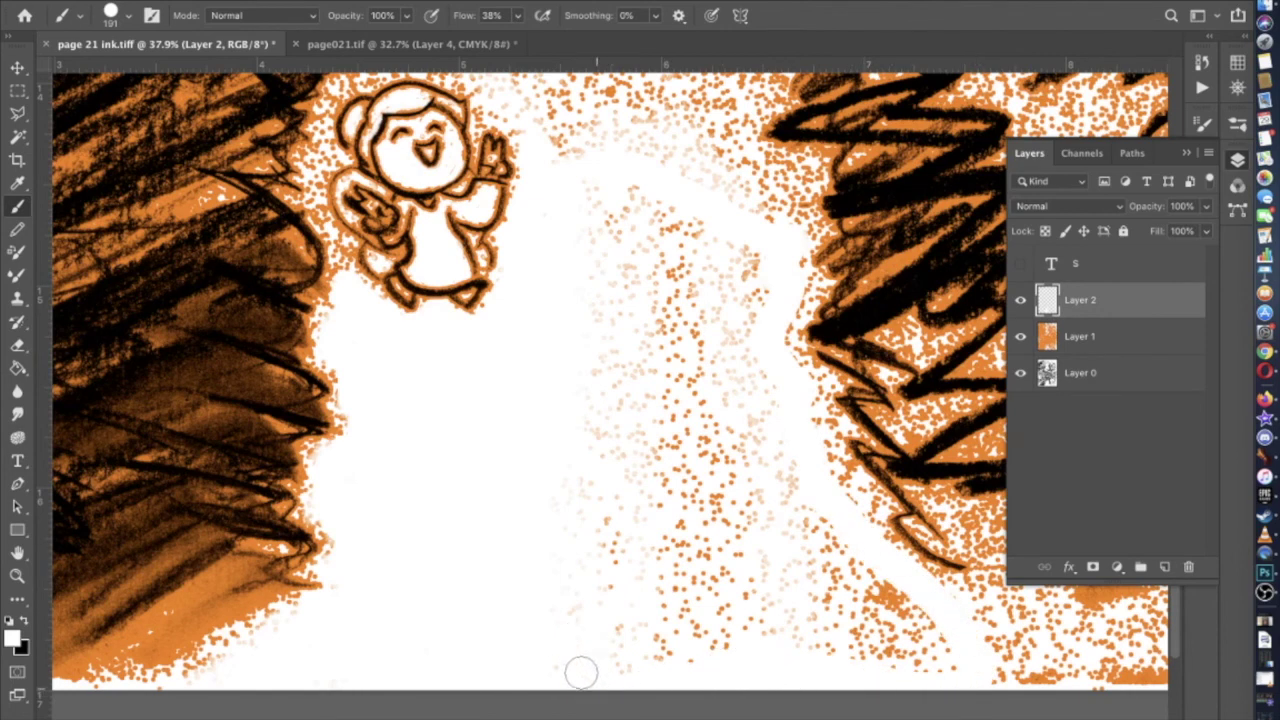
mouse_move(578, 403)
left_mouse_down()
mouse_move(586, 180)
mouse_move(674, 614)
mouse_move(634, 510)
mouse_move(603, 319)
mouse_move(595, 438)
left_mouse_up()
mouse_move(665, 645)
left_mouse_down()
mouse_move(718, 670)
mouse_move(690, 300)
mouse_move(655, 195)
mouse_move(686, 578)
mouse_move(666, 470)
left_mouse_up()
mouse_move(625, 231)
left_mouse_down()
mouse_move(675, 200)
mouse_move(727, 263)
mouse_move(766, 630)
mouse_move(718, 427)
mouse_move(726, 484)
mouse_move(696, 246)
mouse_move(726, 228)
mouse_move(752, 426)
mouse_move(756, 325)
left_mouse_up()
mouse_move(764, 429)
left_mouse_down()
mouse_move(850, 607)
mouse_move(930, 675)
mouse_move(898, 590)
mouse_move(817, 520)
mouse_move(854, 560)
mouse_move(840, 663)
mouse_move(817, 686)
left_mouse_up()
scroll(620, 463, "up", 10)
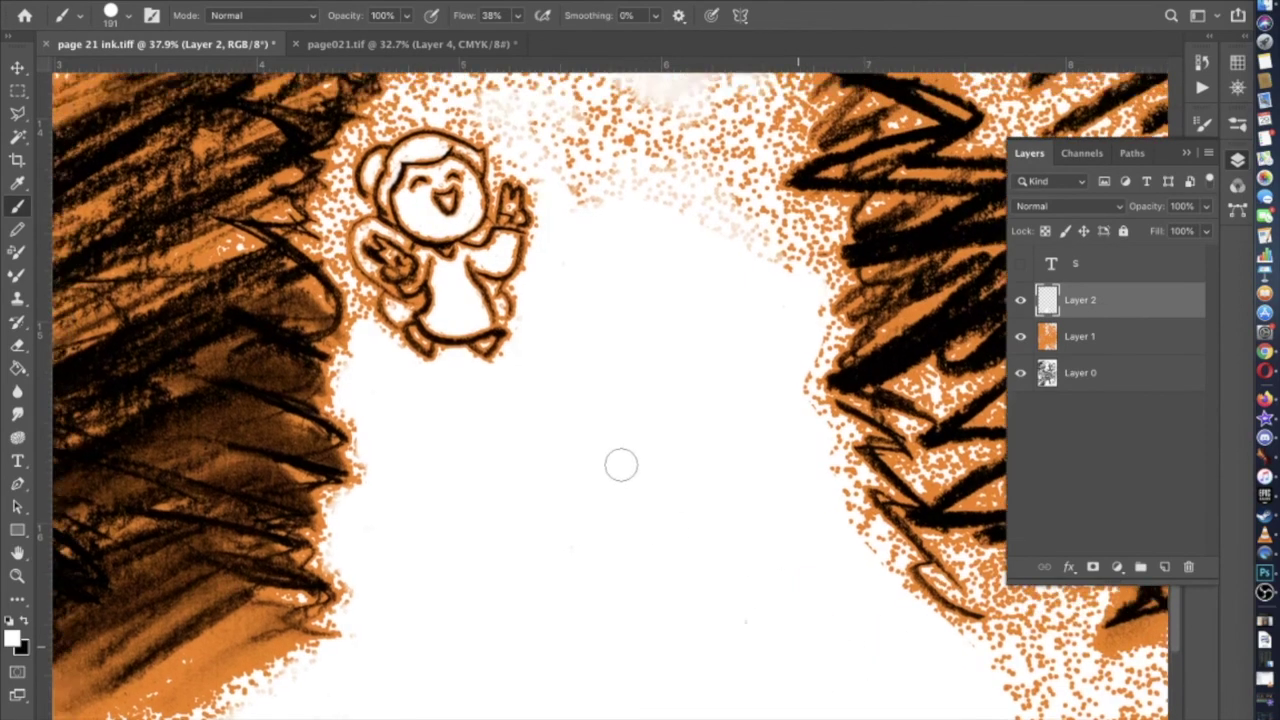
scroll(608, 560, "up", 10)
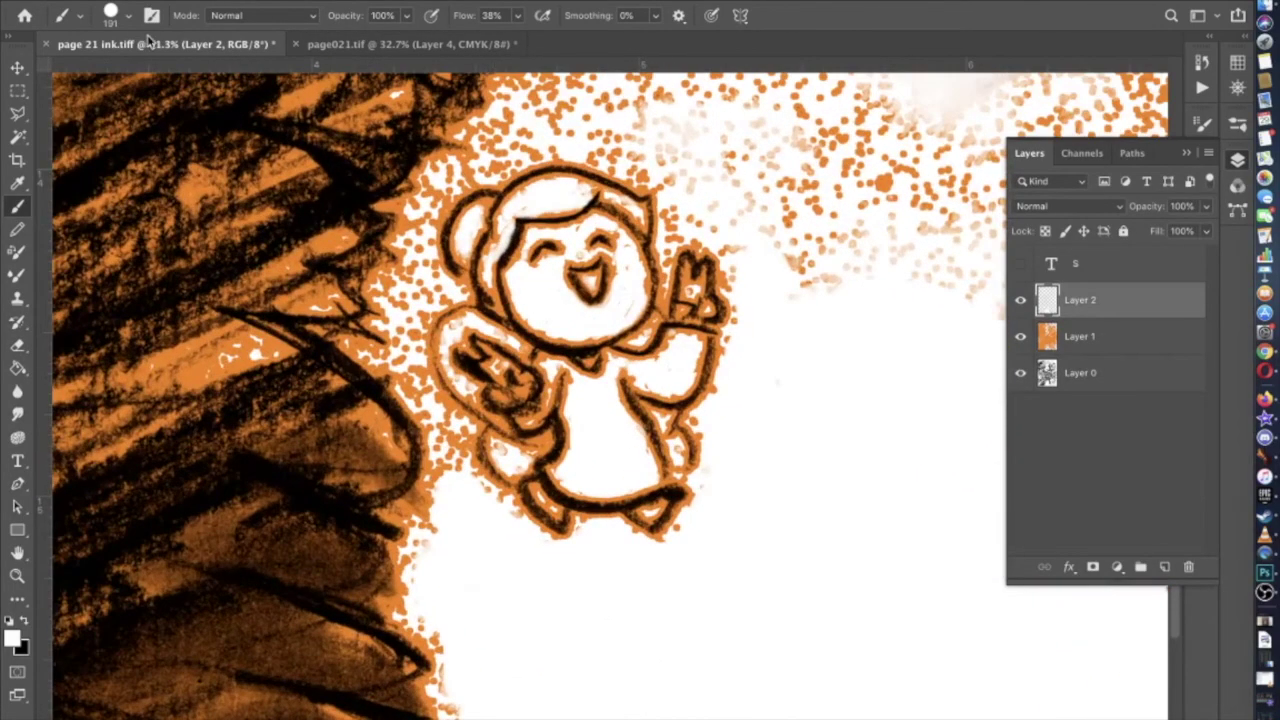
Switch to the KYLE Ultimate Pencil Hard brush at 78 px
left_click(128, 22)
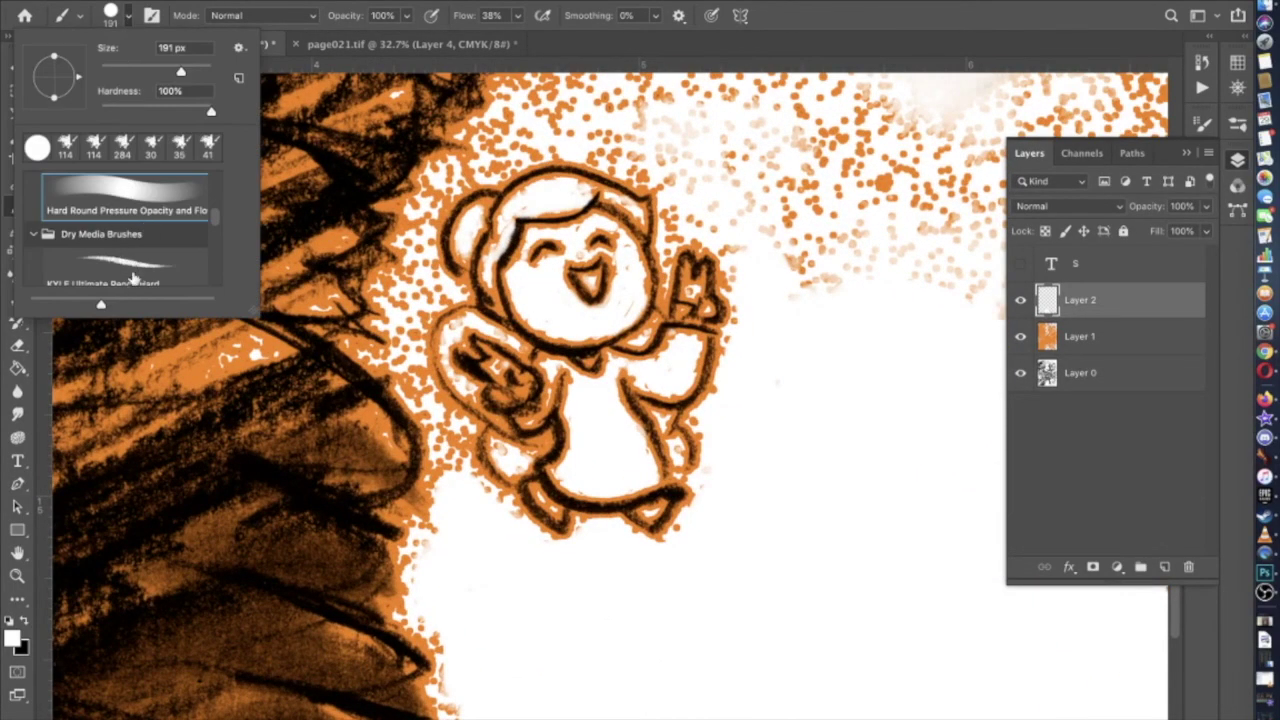
left_click(133, 278)
left_click(149, 72)
scroll(611, 400, "up", 3)
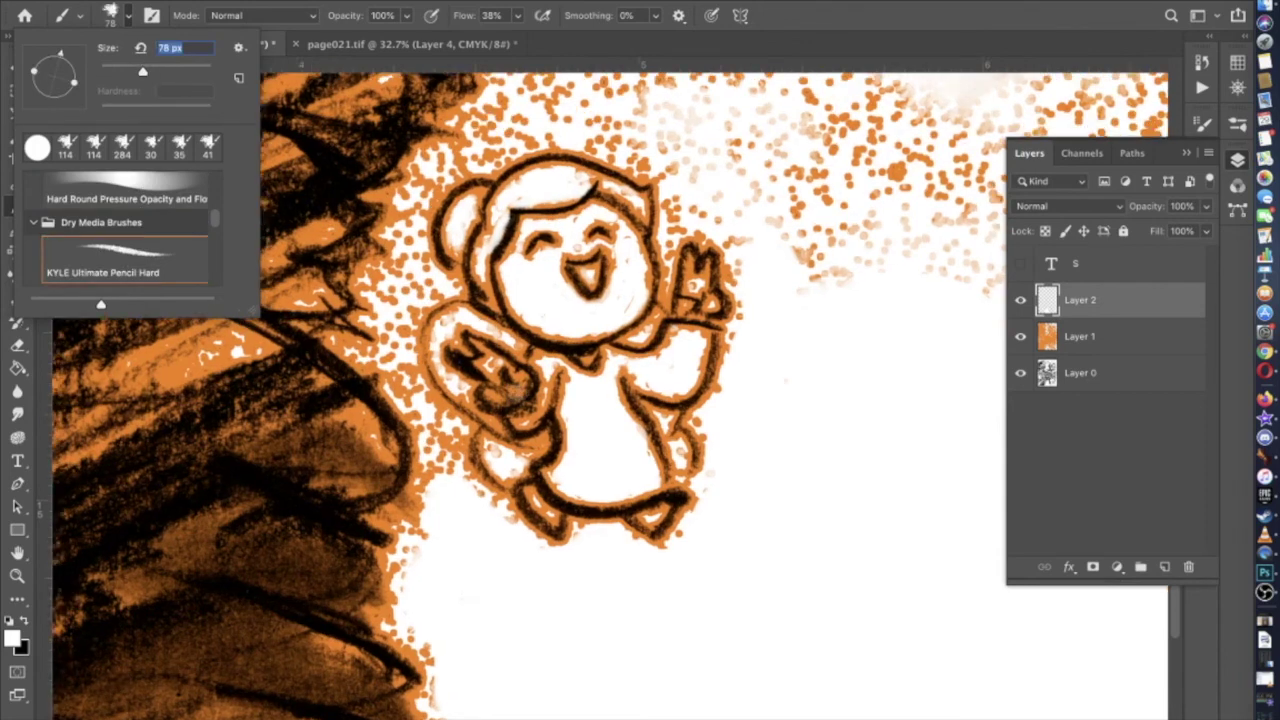
left_click(730, 425)
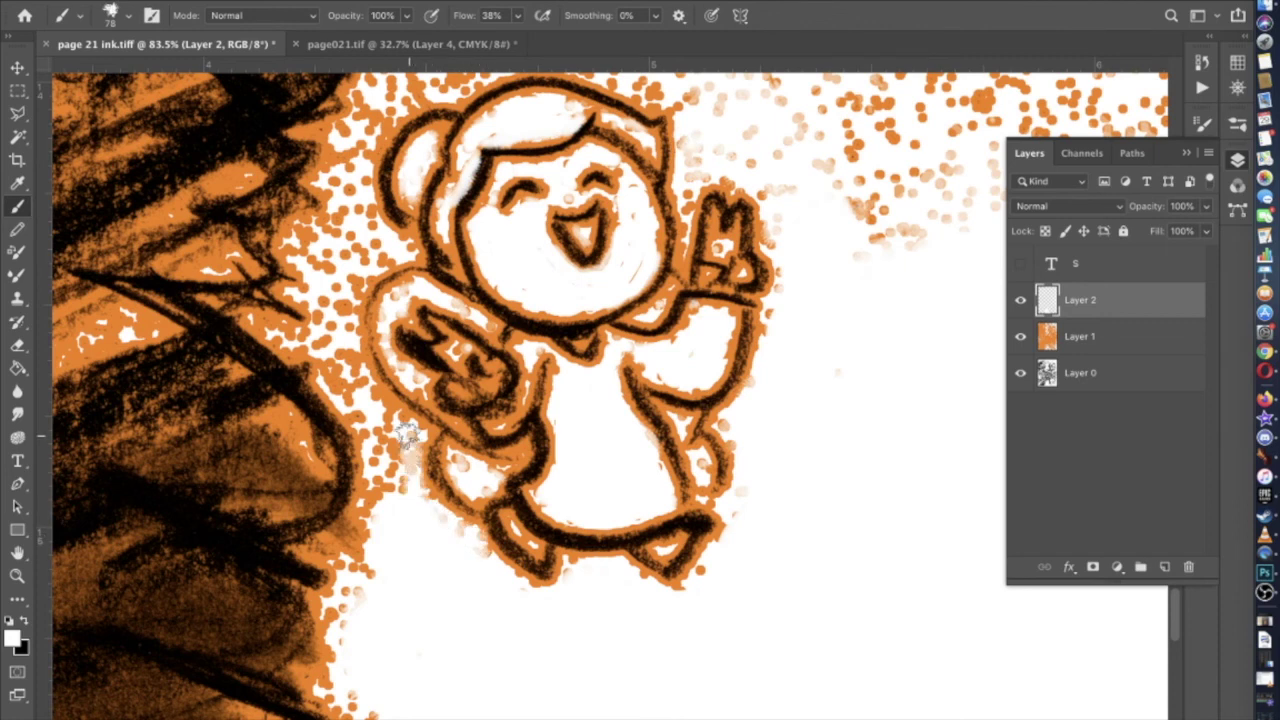
Whiten the orange dots beside the figure's leg and left of its head
mouse_move(368, 425)
left_mouse_down()
mouse_move(384, 510)
mouse_move(396, 436)
mouse_move(400, 498)
mouse_move(392, 428)
mouse_move(336, 380)
mouse_move(334, 368)
mouse_move(366, 396)
mouse_move(339, 350)
mouse_move(281, 332)
mouse_move(336, 338)
mouse_move(318, 300)
mouse_move(342, 318)
mouse_move(344, 288)
mouse_move(394, 248)
mouse_move(324, 282)
mouse_move(306, 230)
mouse_move(359, 233)
mouse_move(314, 250)
left_mouse_up()
left_click_drag(343, 325, 359, 495)
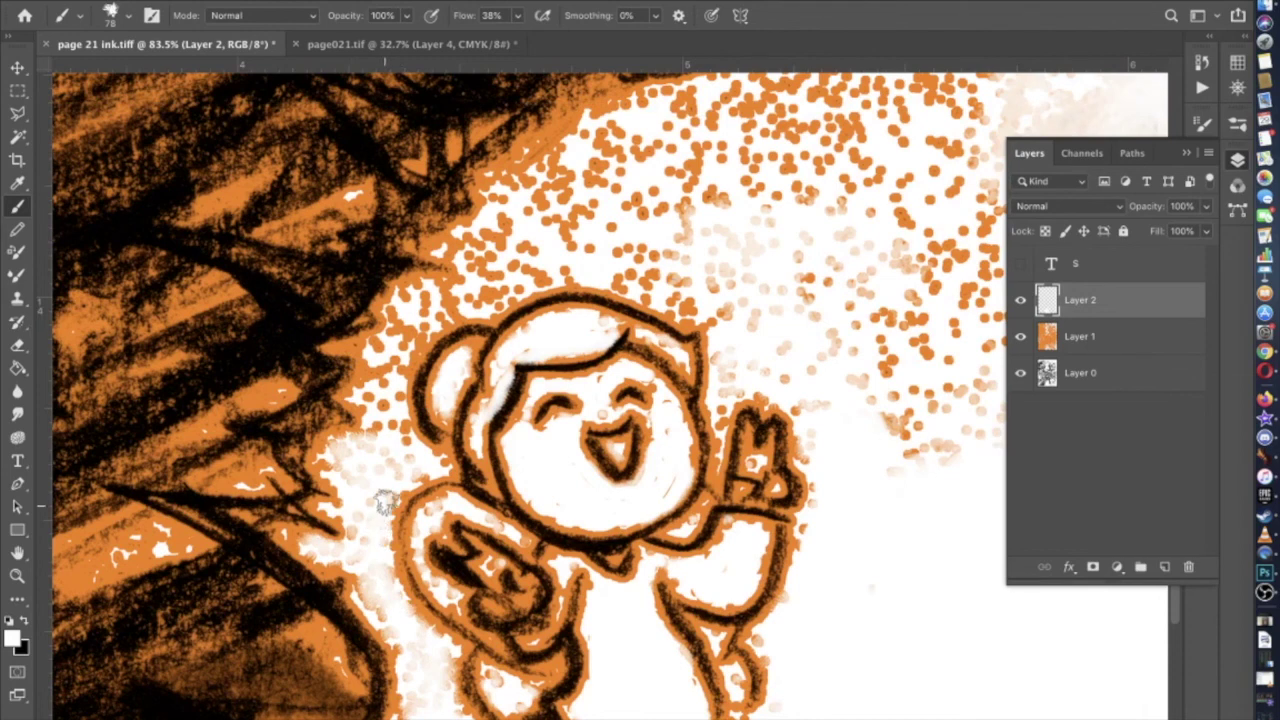
mouse_move(375, 418)
left_mouse_down()
mouse_move(391, 381)
mouse_move(375, 381)
mouse_move(389, 364)
mouse_move(377, 402)
mouse_move(385, 362)
mouse_move(365, 346)
mouse_move(394, 366)
mouse_move(360, 343)
mouse_move(389, 347)
mouse_move(404, 305)
mouse_move(431, 300)
mouse_move(408, 339)
mouse_move(447, 308)
mouse_move(415, 295)
mouse_move(485, 304)
mouse_move(550, 271)
mouse_move(608, 266)
mouse_move(616, 282)
mouse_move(719, 311)
mouse_move(588, 267)
left_mouse_up()
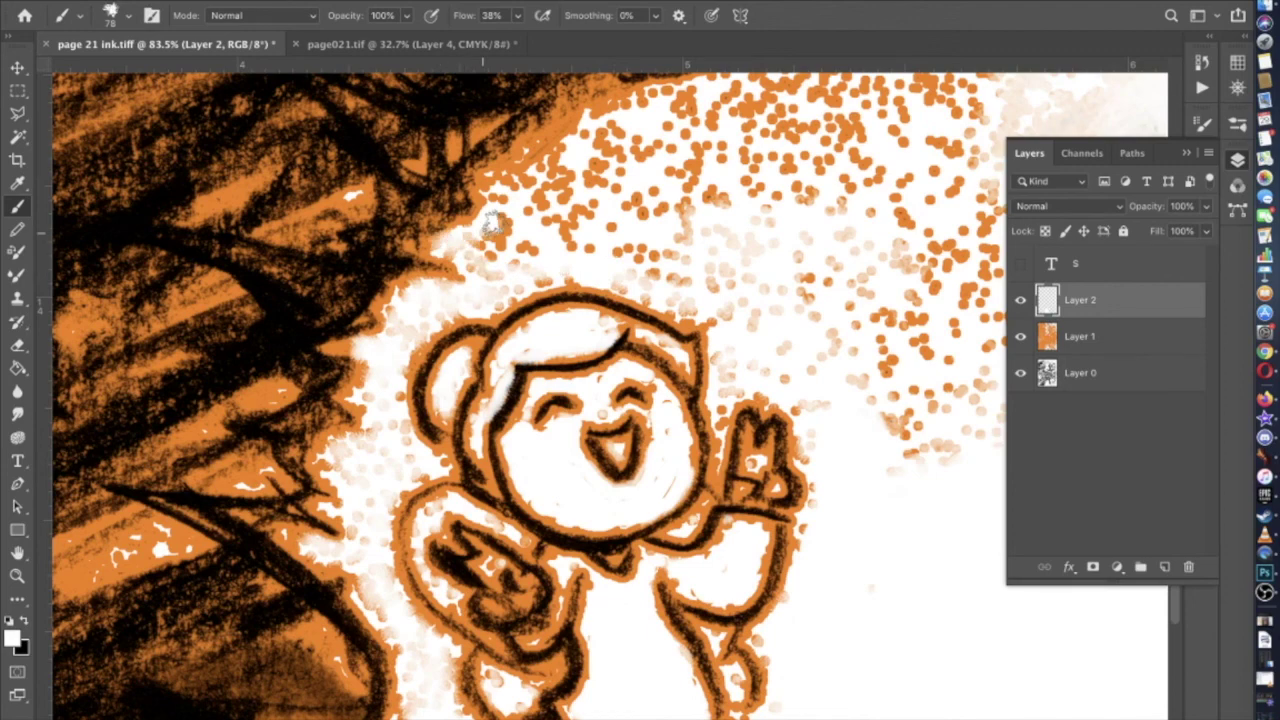
left_click_drag(492, 226, 457, 316)
scroll(457, 316, "down", 2)
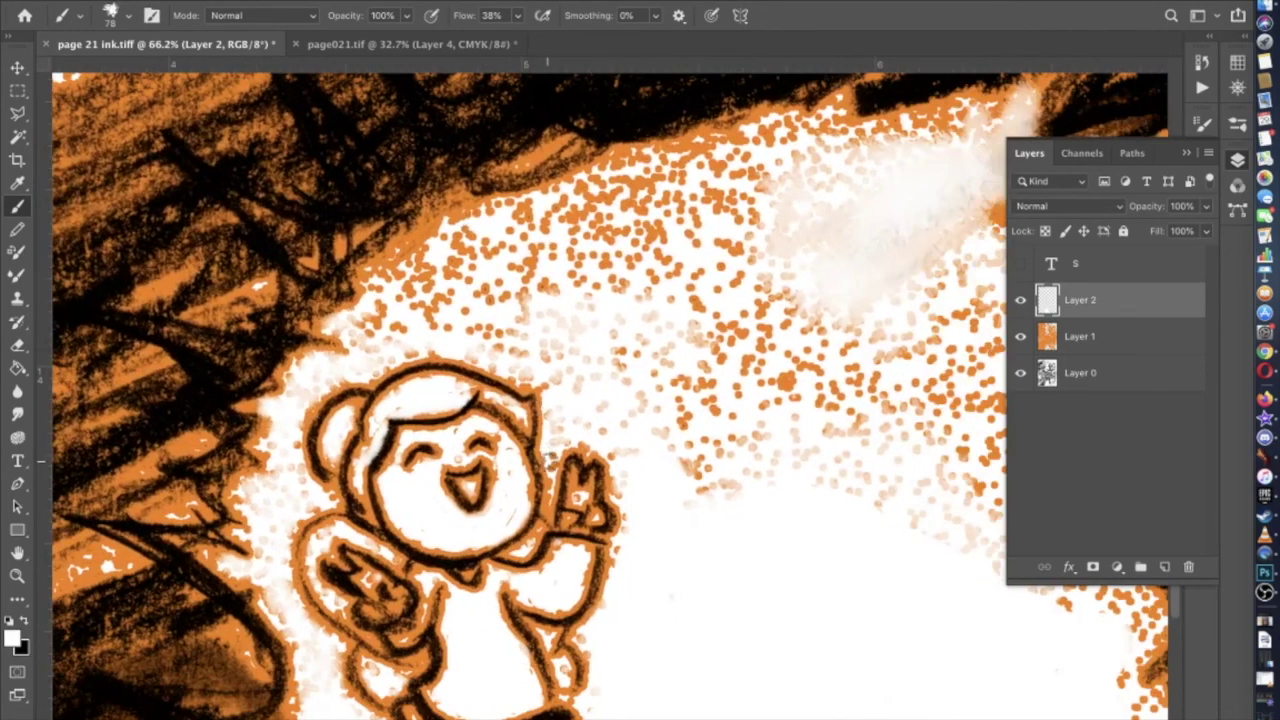
Resize the pencil brush from 41 px to 97 px and paint white along the dot field's upper edge
left_click(118, 24)
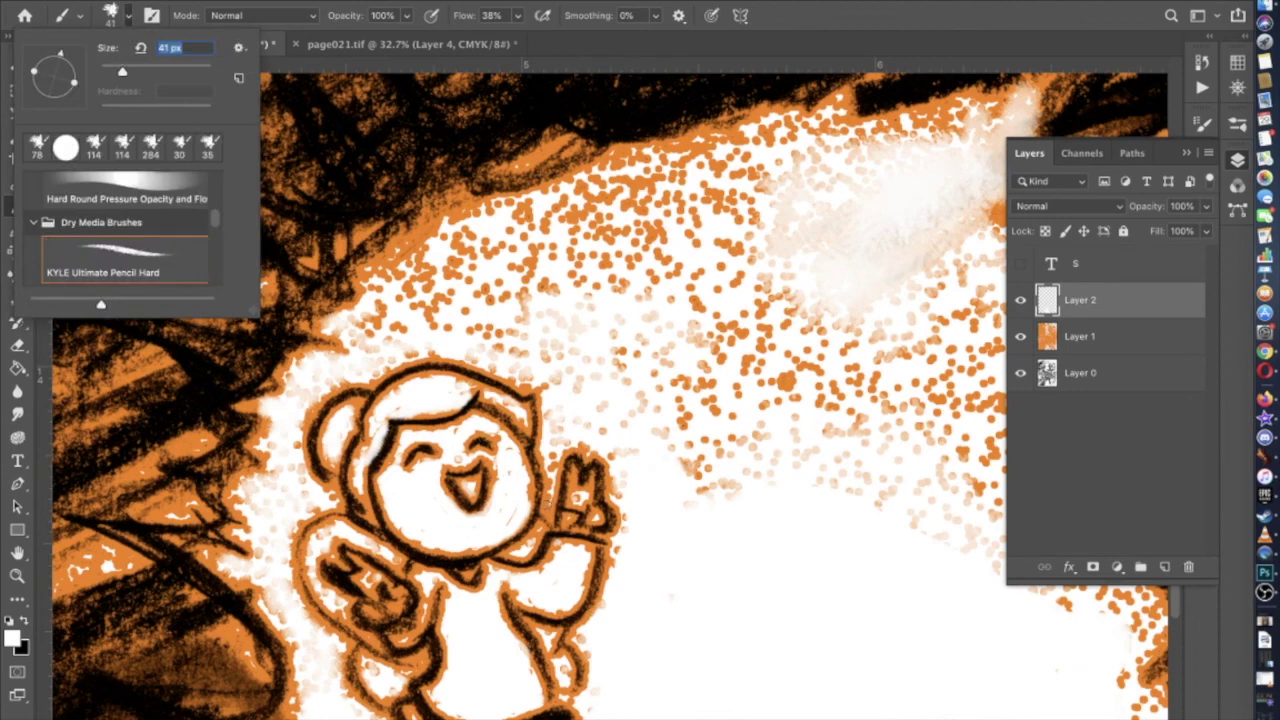
key("Return")
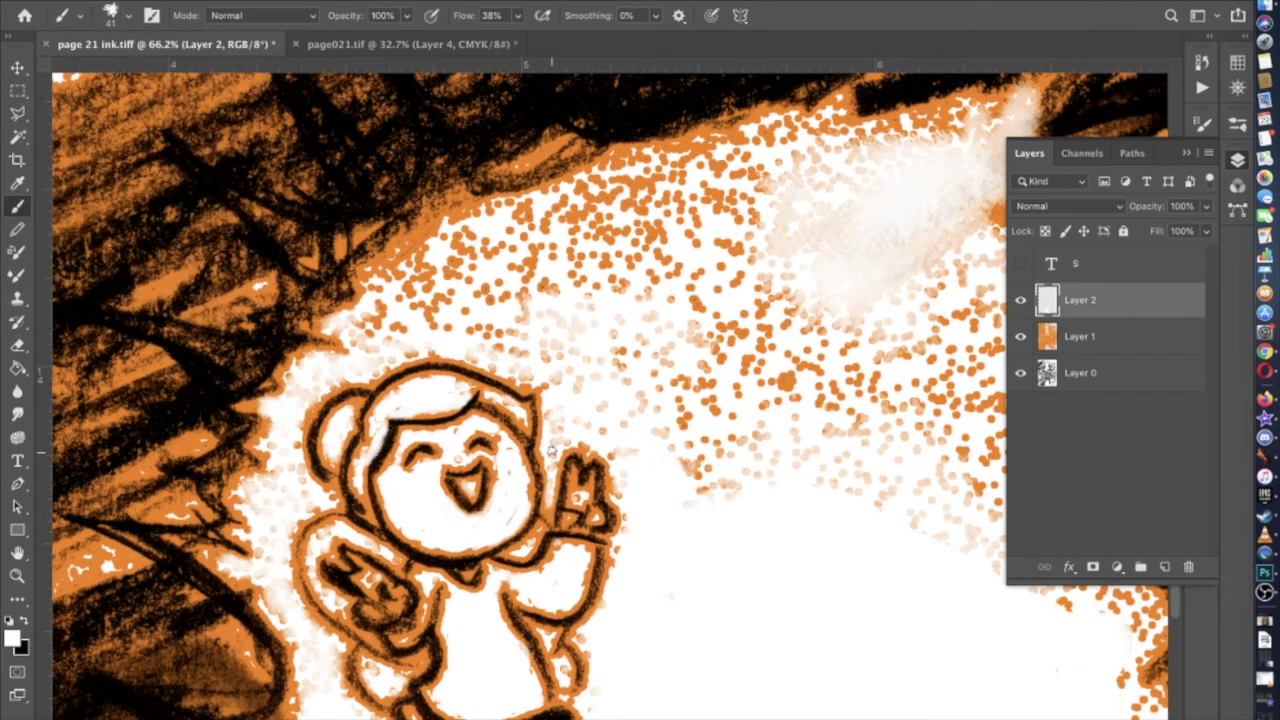
left_click(127, 20)
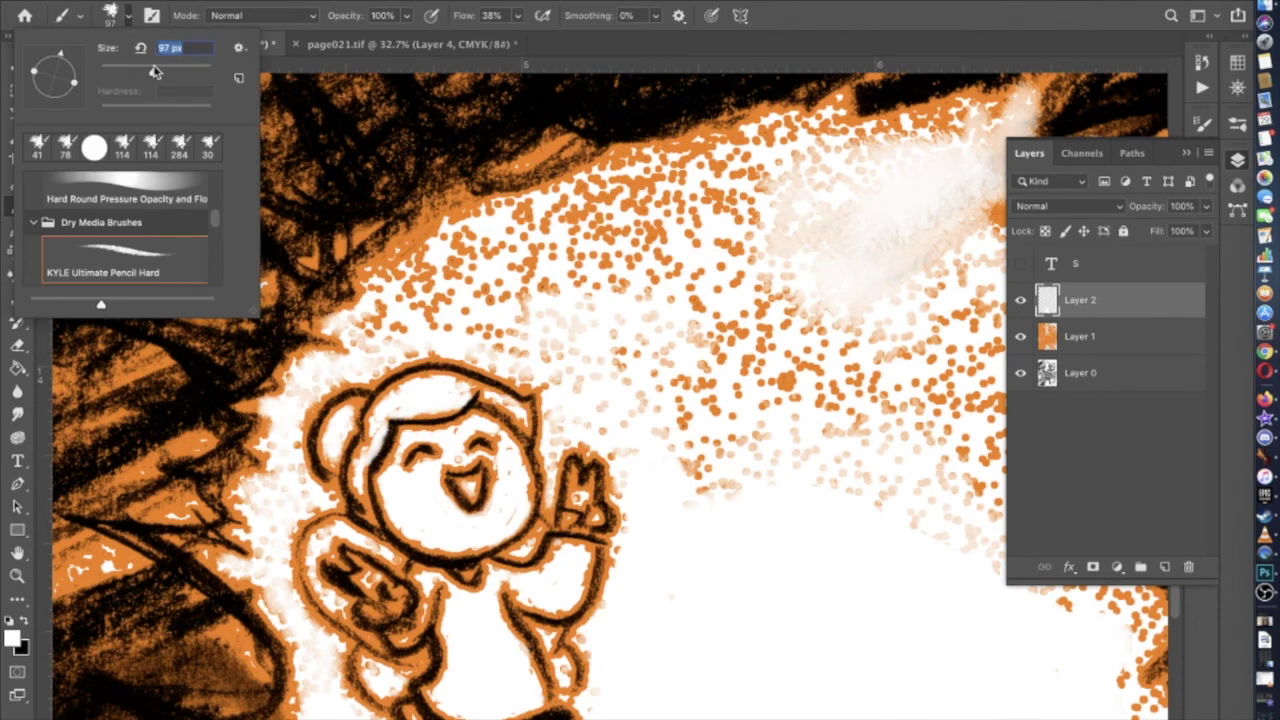
key("Return")
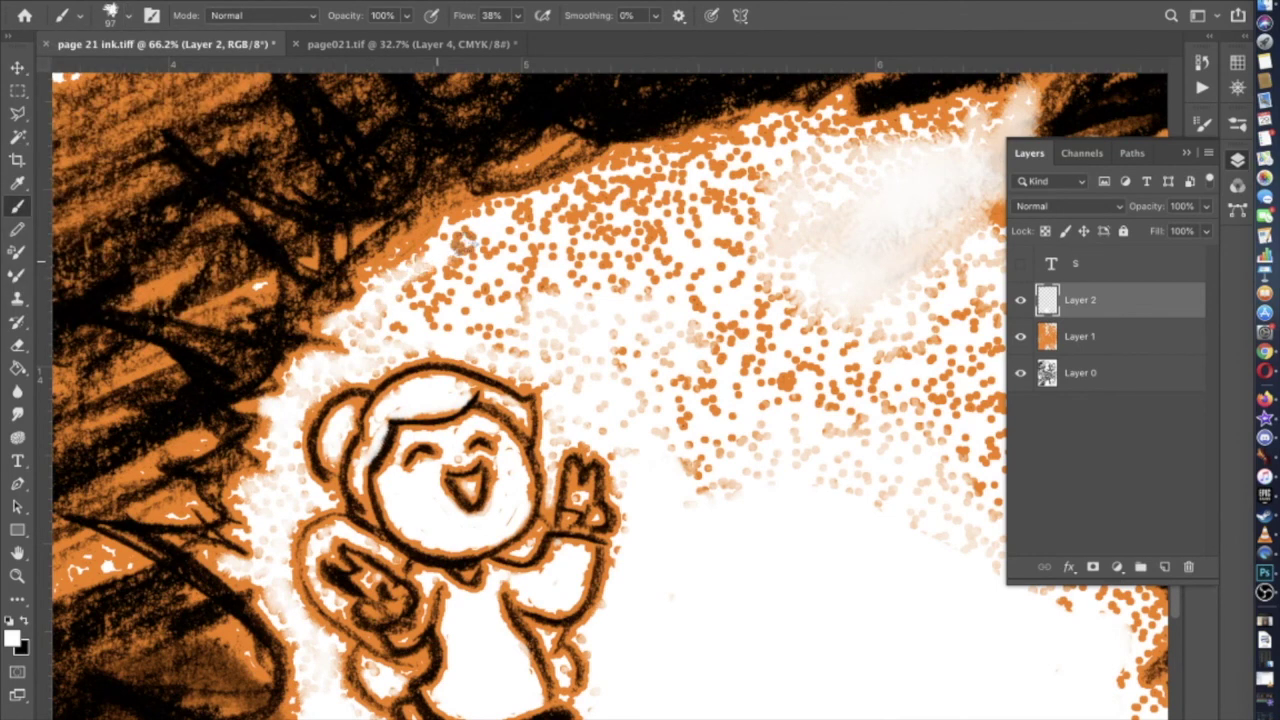
mouse_move(468, 230)
left_mouse_down()
mouse_move(626, 160)
mouse_move(765, 126)
mouse_move(833, 118)
mouse_move(834, 133)
mouse_move(868, 135)
mouse_move(998, 108)
mouse_move(923, 149)
left_mouse_up()
scroll(923, 149, "right", 5)
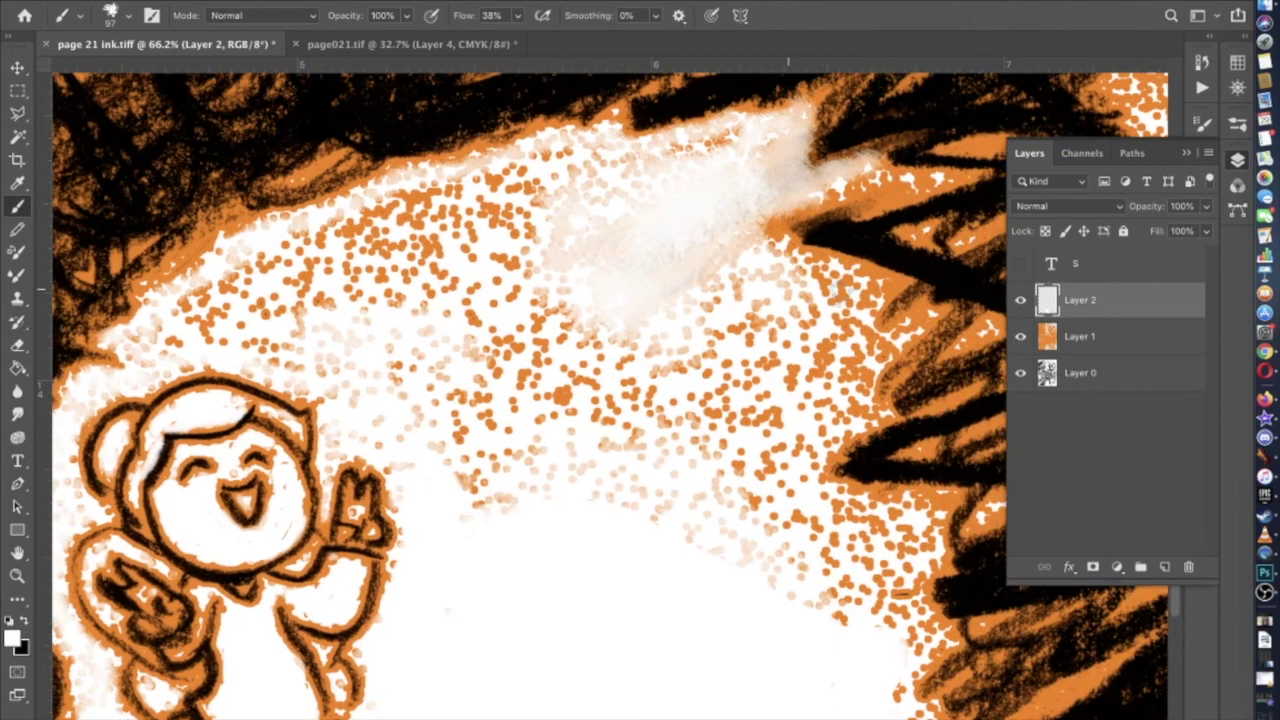
mouse_move(888, 285)
left_mouse_down()
mouse_move(770, 252)
mouse_move(879, 282)
mouse_move(854, 340)
mouse_move(891, 334)
mouse_move(849, 418)
left_mouse_up()
Paint white over the orange dots along the burst's lower-right and lower edges
mouse_move(814, 463)
left_mouse_down()
mouse_move(824, 503)
mouse_move(934, 510)
mouse_move(901, 597)
mouse_move(915, 575)
mouse_move(912, 610)
mouse_move(931, 635)
mouse_move(886, 700)
left_mouse_up()
scroll(886, 700, "down", 5)
mouse_move(876, 556)
left_mouse_down()
mouse_move(878, 589)
mouse_move(910, 595)
mouse_move(848, 670)
left_mouse_up()
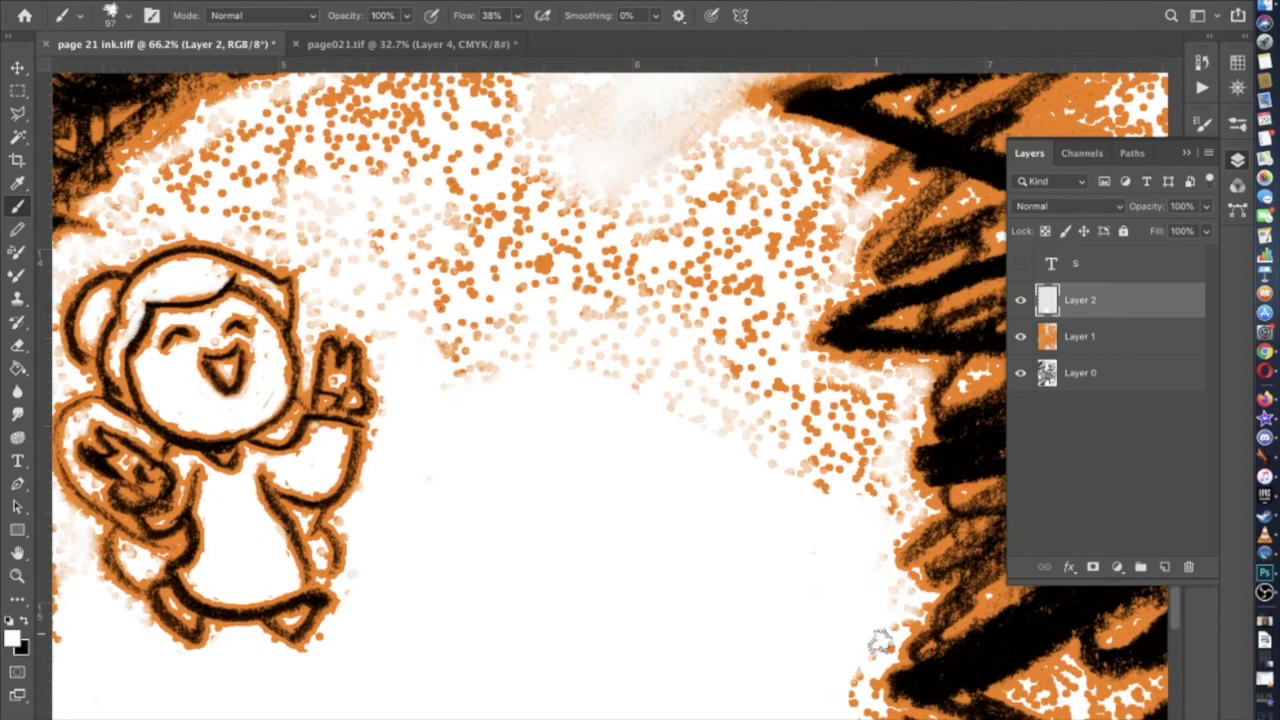
scroll(851, 695, "down", 6)
mouse_move(838, 505)
left_mouse_down()
mouse_move(859, 565)
mouse_move(862, 547)
mouse_move(875, 576)
mouse_move(857, 561)
mouse_move(900, 585)
left_mouse_up()
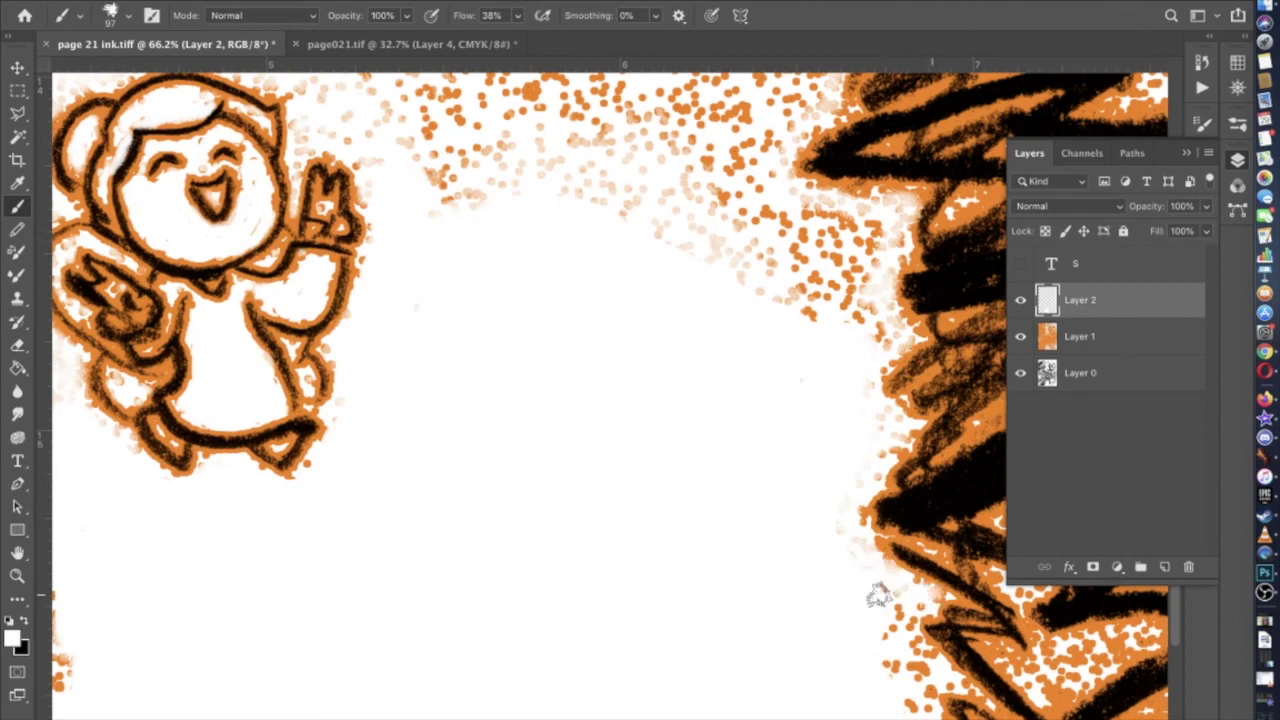
scroll(885, 614, "down", 4)
mouse_move(915, 560)
left_mouse_down()
mouse_move(880, 504)
mouse_move(860, 517)
mouse_move(881, 547)
mouse_move(856, 550)
mouse_move(900, 595)
left_mouse_up()
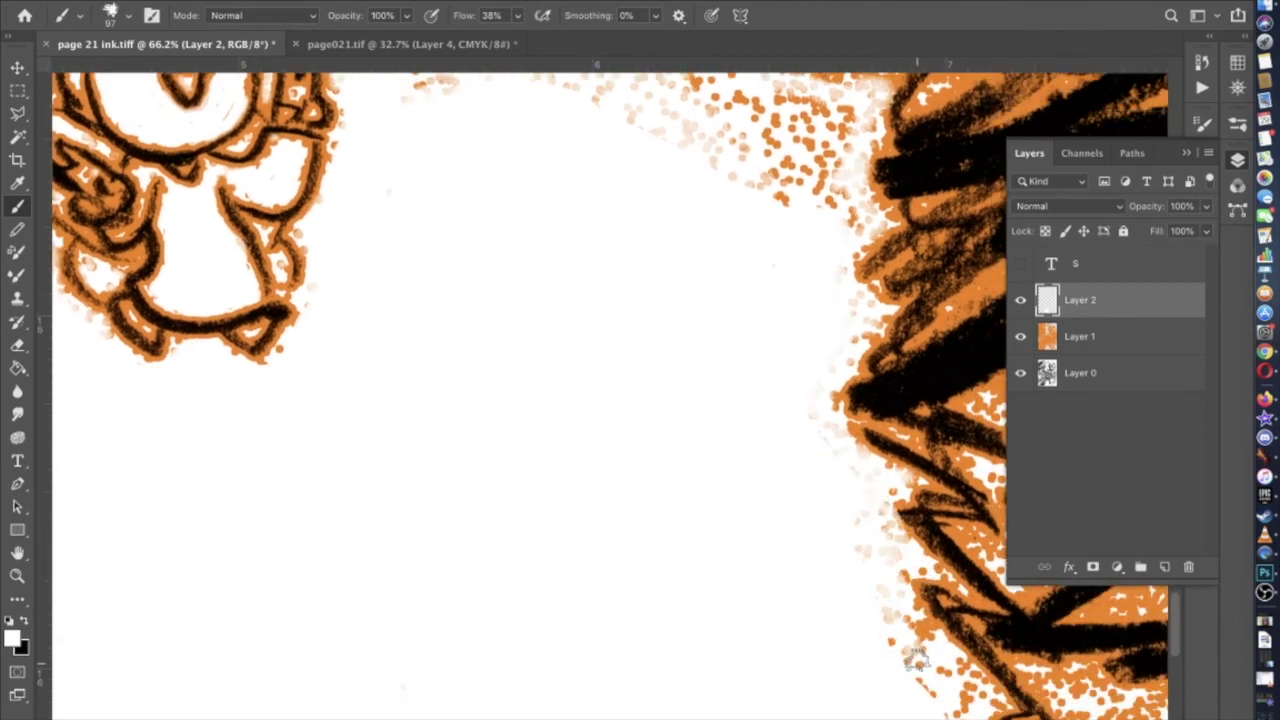
scroll(905, 630, "down", 3)
mouse_move(851, 543)
left_mouse_down()
mouse_move(954, 614)
mouse_move(905, 626)
left_mouse_up()
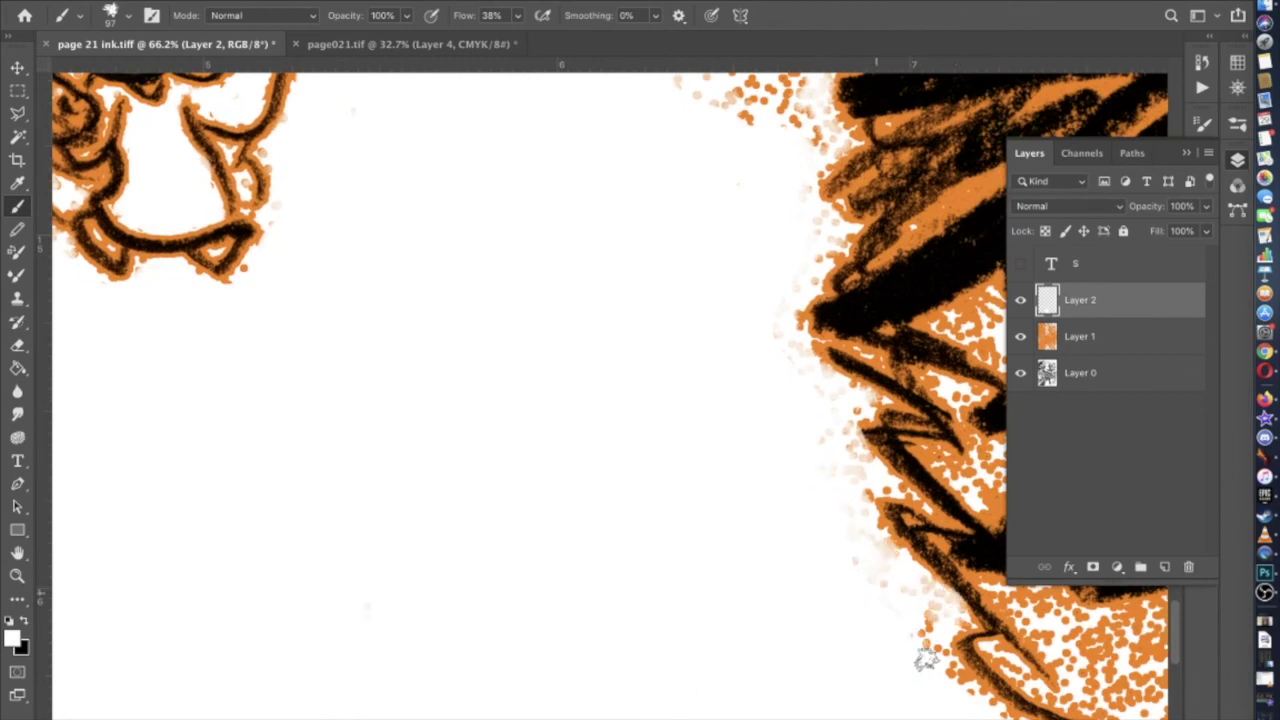
scroll(920, 655, "down", 3)
scroll(920, 655, "right", 3)
mouse_move(866, 630)
left_mouse_down()
mouse_move(817, 548)
mouse_move(867, 668)
mouse_move(968, 693)
left_mouse_up()
scroll(968, 693, "down", 2)
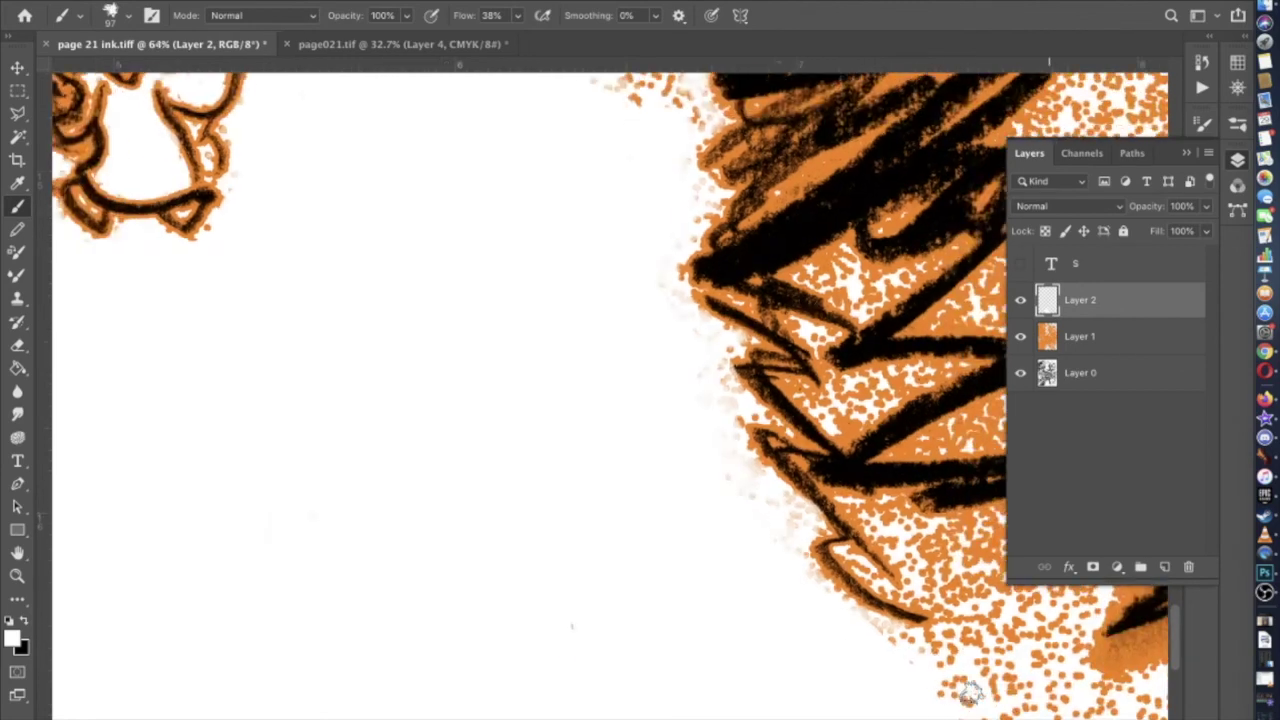
scroll(935, 670, "left", 5)
scroll(935, 670, "up", 4)
scroll(510, 355, "up", 2)
scroll(510, 355, "left", 1)
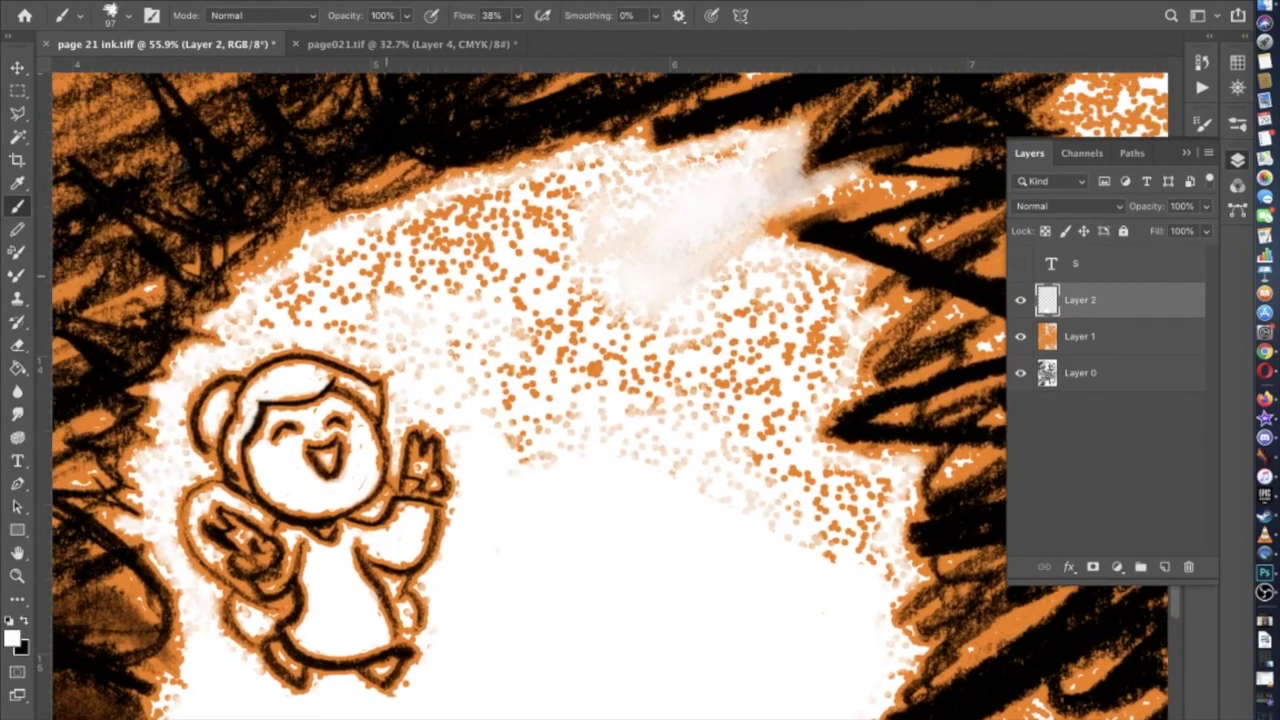
With a 130 px Hard Round Pressure Opacity and Flow brush, whiten the head area and burst centre dots
left_click(120, 30)
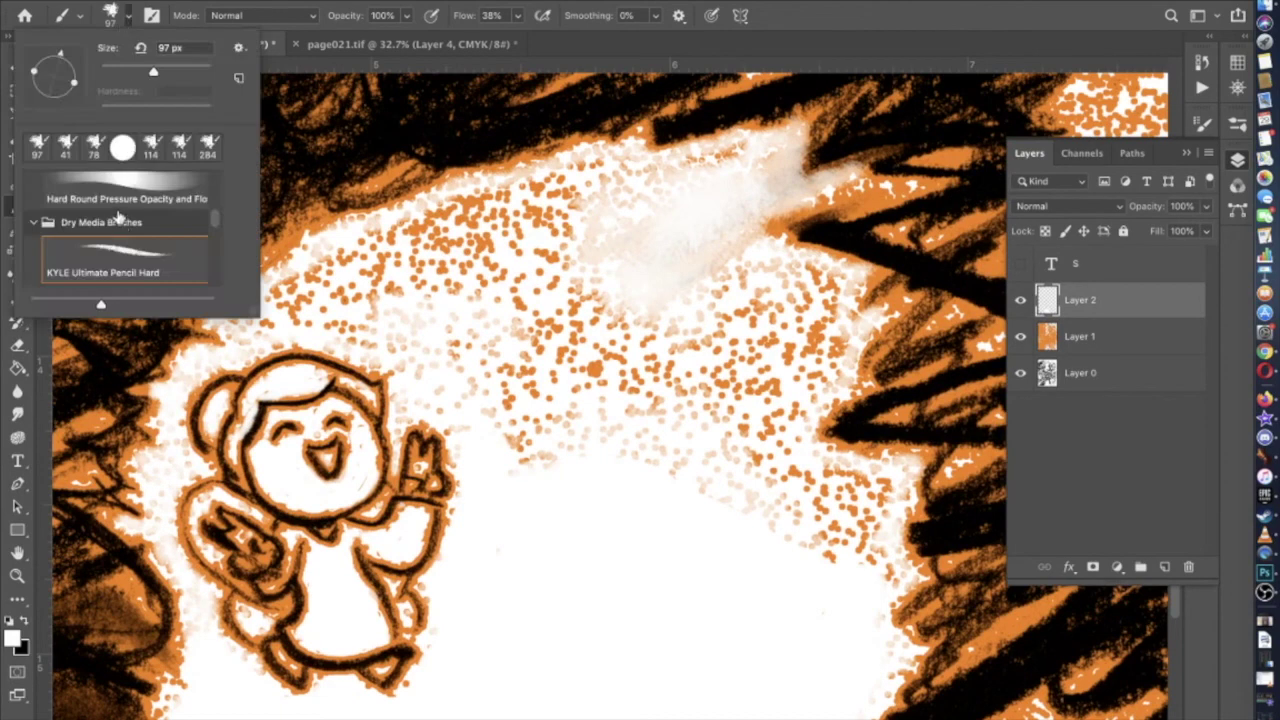
left_click(120, 192)
left_click(164, 70)
mouse_move(402, 362)
left_mouse_down()
mouse_move(335, 321)
mouse_move(259, 317)
mouse_move(290, 285)
mouse_move(407, 228)
mouse_move(366, 246)
mouse_move(371, 237)
mouse_move(440, 226)
mouse_move(426, 219)
mouse_move(584, 167)
mouse_move(747, 154)
mouse_move(708, 182)
mouse_move(745, 185)
mouse_move(707, 242)
mouse_move(754, 192)
mouse_move(745, 177)
mouse_move(727, 262)
mouse_move(661, 291)
mouse_move(696, 238)
mouse_move(684, 266)
mouse_move(679, 205)
mouse_move(305, 300)
left_mouse_up()
mouse_move(437, 343)
left_mouse_down()
mouse_move(547, 452)
mouse_move(429, 323)
mouse_move(346, 273)
mouse_move(497, 213)
mouse_move(682, 191)
mouse_move(626, 282)
mouse_move(637, 280)
mouse_move(642, 237)
mouse_move(528, 261)
mouse_move(478, 245)
mouse_move(596, 233)
mouse_move(497, 276)
mouse_move(830, 272)
mouse_move(784, 268)
mouse_move(825, 284)
mouse_move(818, 330)
mouse_move(823, 318)
mouse_move(845, 329)
mouse_move(820, 390)
mouse_move(791, 414)
mouse_move(788, 447)
mouse_move(809, 472)
mouse_move(865, 487)
mouse_move(873, 533)
mouse_move(879, 489)
mouse_move(884, 574)
mouse_move(778, 535)
mouse_move(673, 463)
mouse_move(518, 473)
mouse_move(594, 456)
mouse_move(418, 289)
mouse_move(430, 316)
mouse_move(415, 374)
mouse_move(461, 403)
mouse_move(461, 428)
mouse_move(440, 262)
mouse_move(604, 364)
mouse_move(638, 436)
mouse_move(594, 423)
mouse_move(523, 314)
mouse_move(577, 413)
mouse_move(449, 269)
mouse_move(540, 366)
mouse_move(531, 371)
mouse_move(596, 318)
mouse_move(706, 443)
mouse_move(600, 334)
mouse_move(649, 303)
mouse_move(762, 306)
mouse_move(686, 289)
mouse_move(720, 440)
mouse_move(689, 457)
mouse_move(822, 503)
mouse_move(843, 534)
mouse_move(814, 526)
mouse_move(757, 400)
mouse_move(773, 437)
mouse_move(808, 337)
mouse_move(723, 483)
mouse_move(777, 346)
mouse_move(737, 414)
mouse_move(697, 357)
left_mouse_up()
Switch back to the KYLE Ultimate Pencil Hard brush at 130 px and 95% opacity
left_click(130, 22)
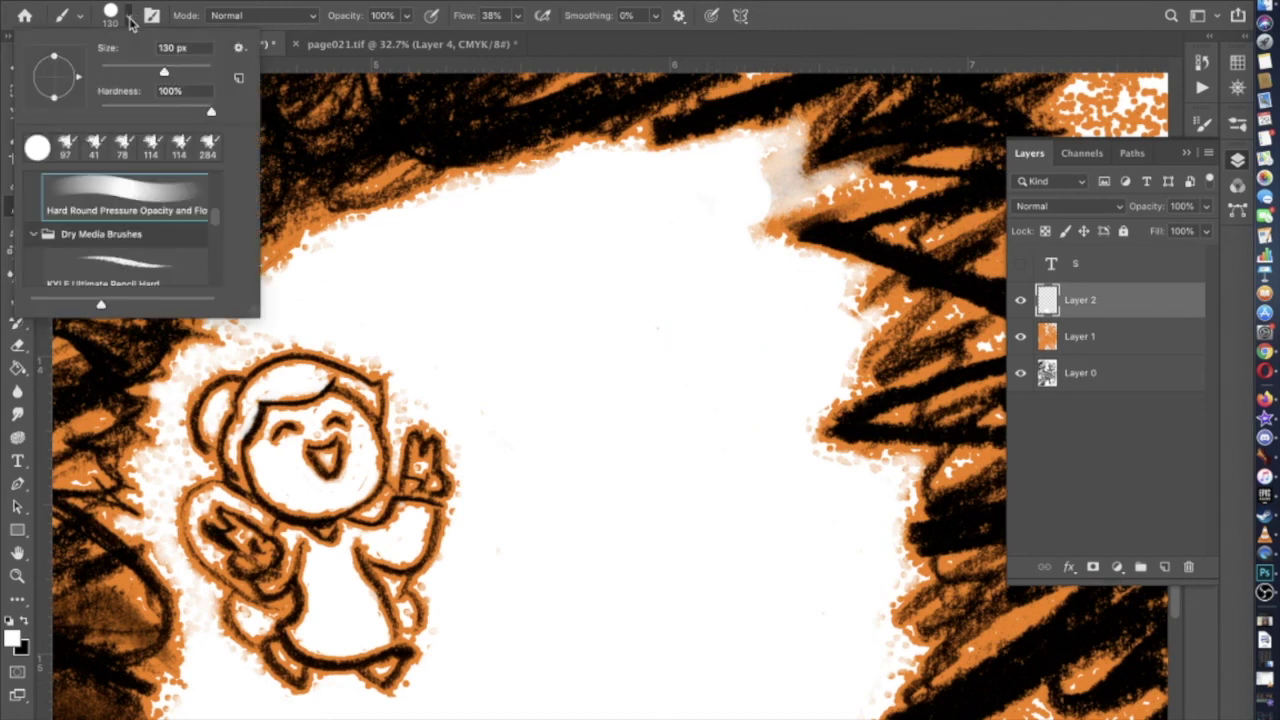
left_click(157, 254)
left_click(153, 72)
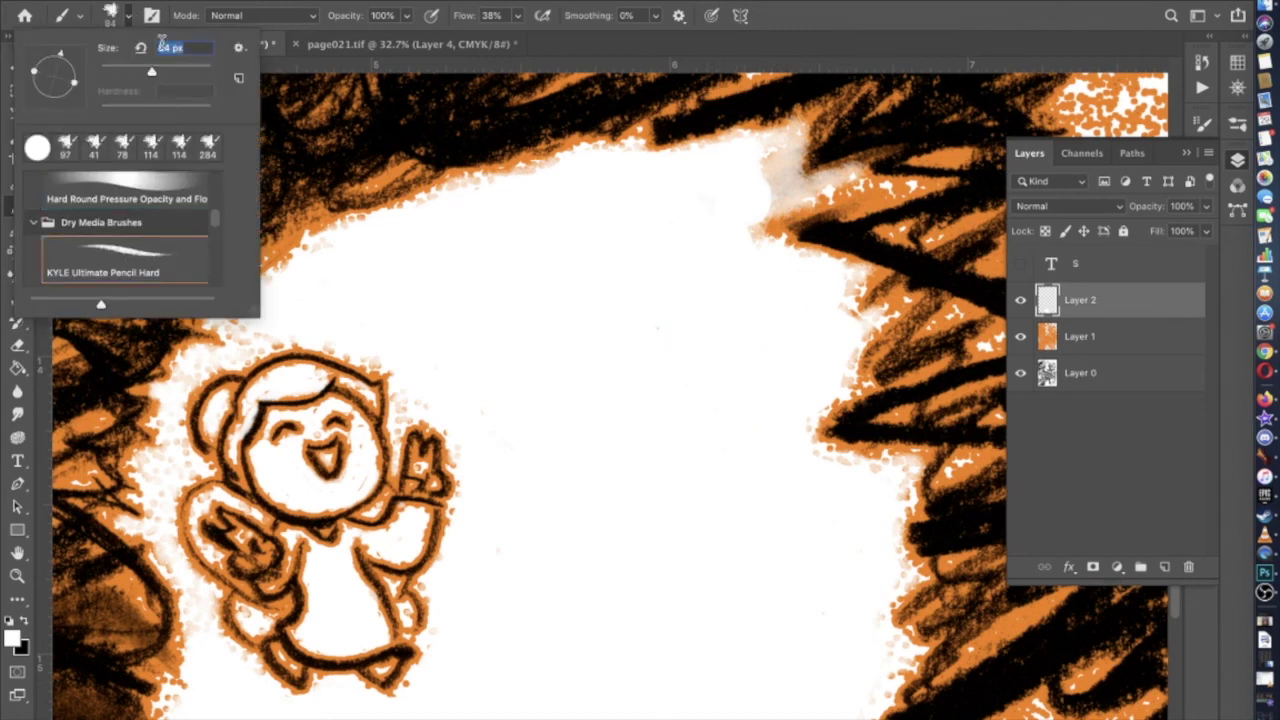
left_click(424, 33)
left_click(406, 17)
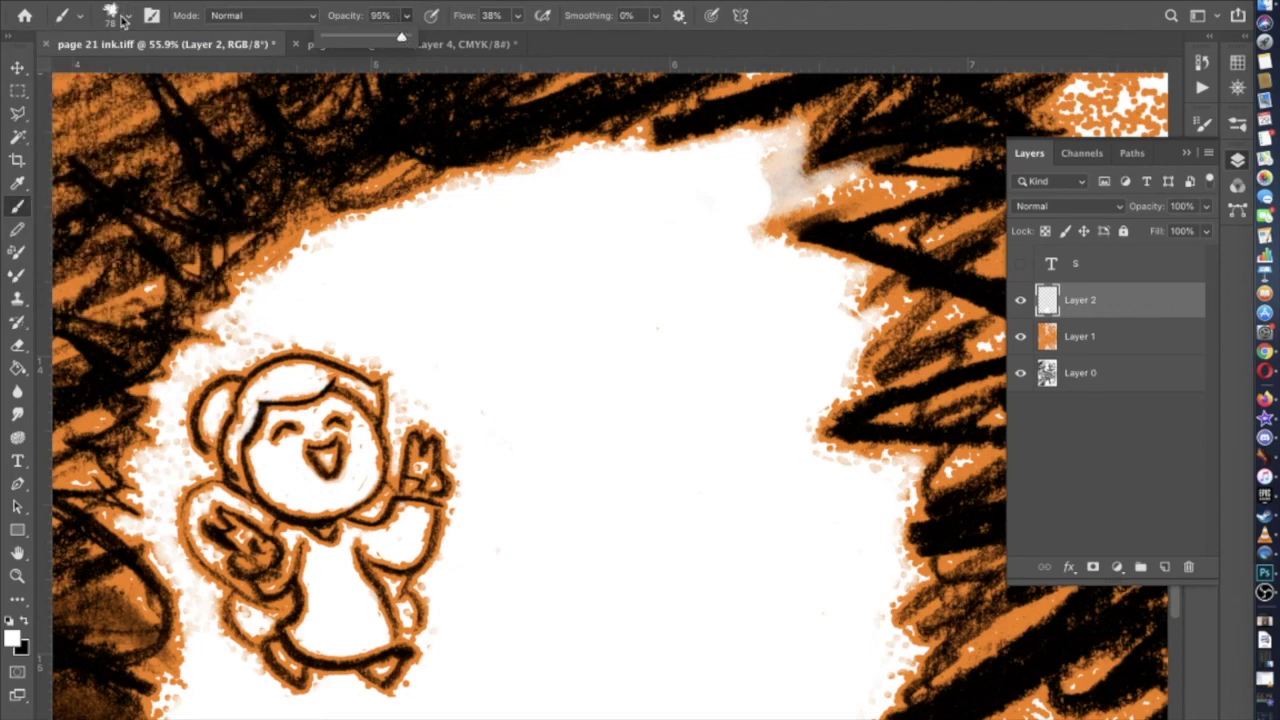
left_click(122, 20)
left_click_drag(150, 72, 170, 72)
left_click(848, 188)
Paint white over the burst's top-right edge and undo the stray stroke above it
mouse_move(845, 185)
left_mouse_down()
mouse_move(760, 206)
mouse_move(777, 200)
mouse_move(766, 171)
mouse_move(777, 176)
mouse_move(766, 177)
mouse_move(766, 214)
mouse_move(743, 234)
mouse_move(719, 221)
left_mouse_up()
scroll(719, 221, "right", 5)
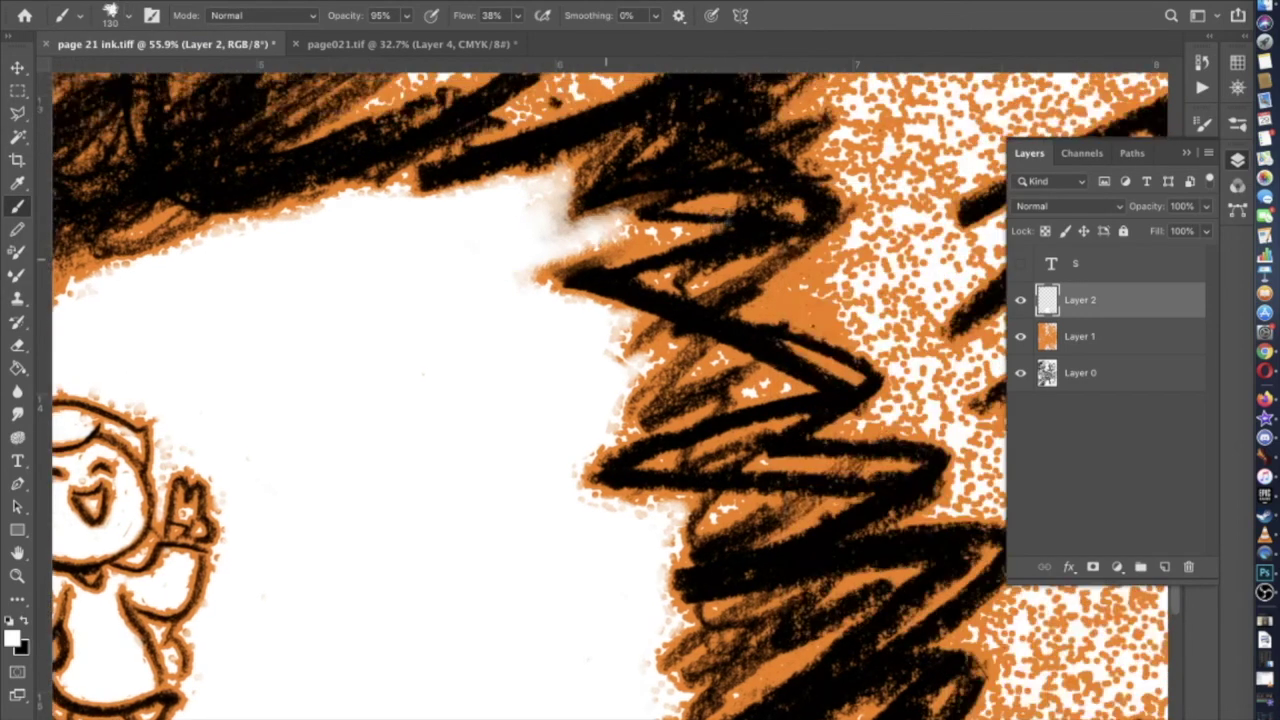
scroll(523, 363, "right", 2)
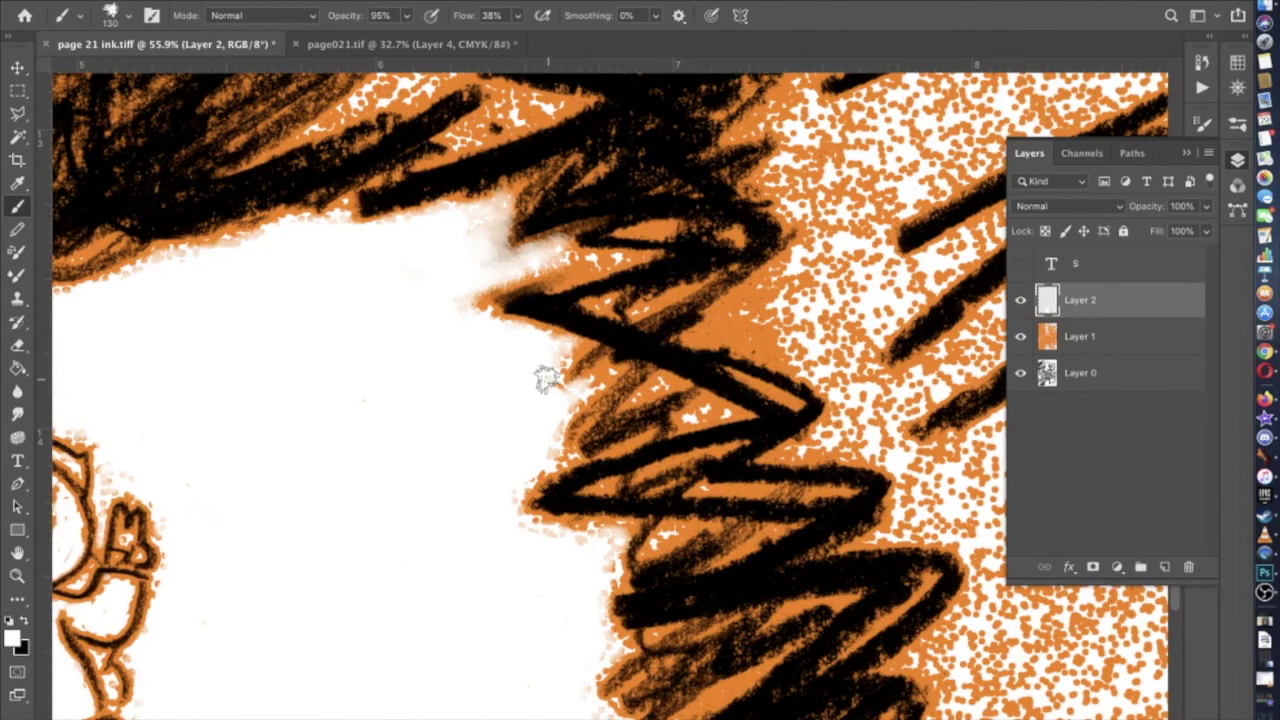
scroll(545, 378, "down", 5)
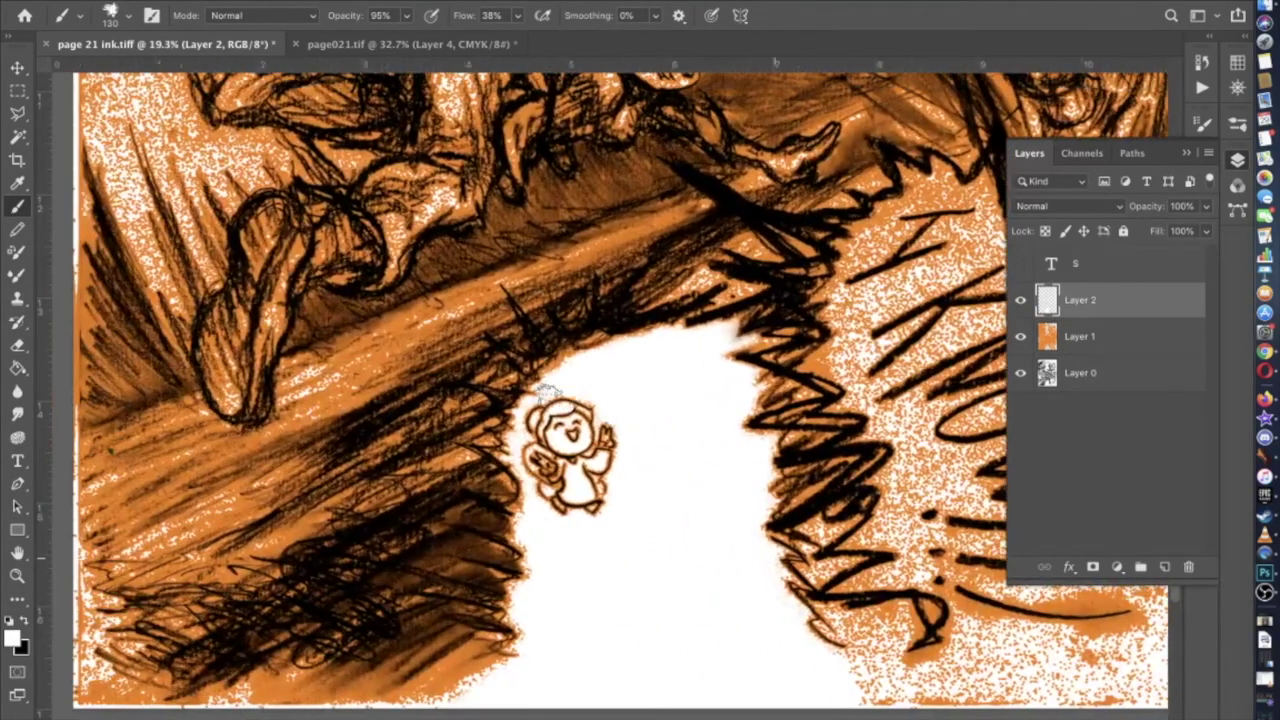
scroll(548, 398, "up", 5)
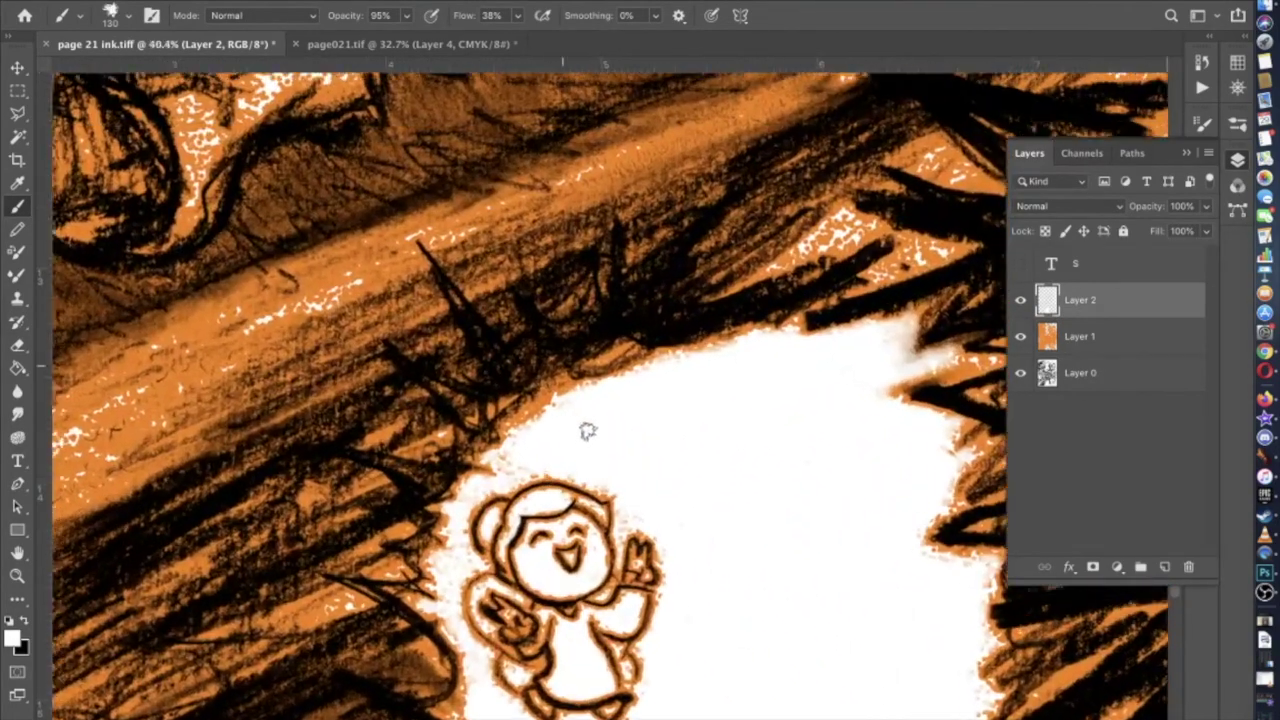
scroll(587, 430, "up", 1)
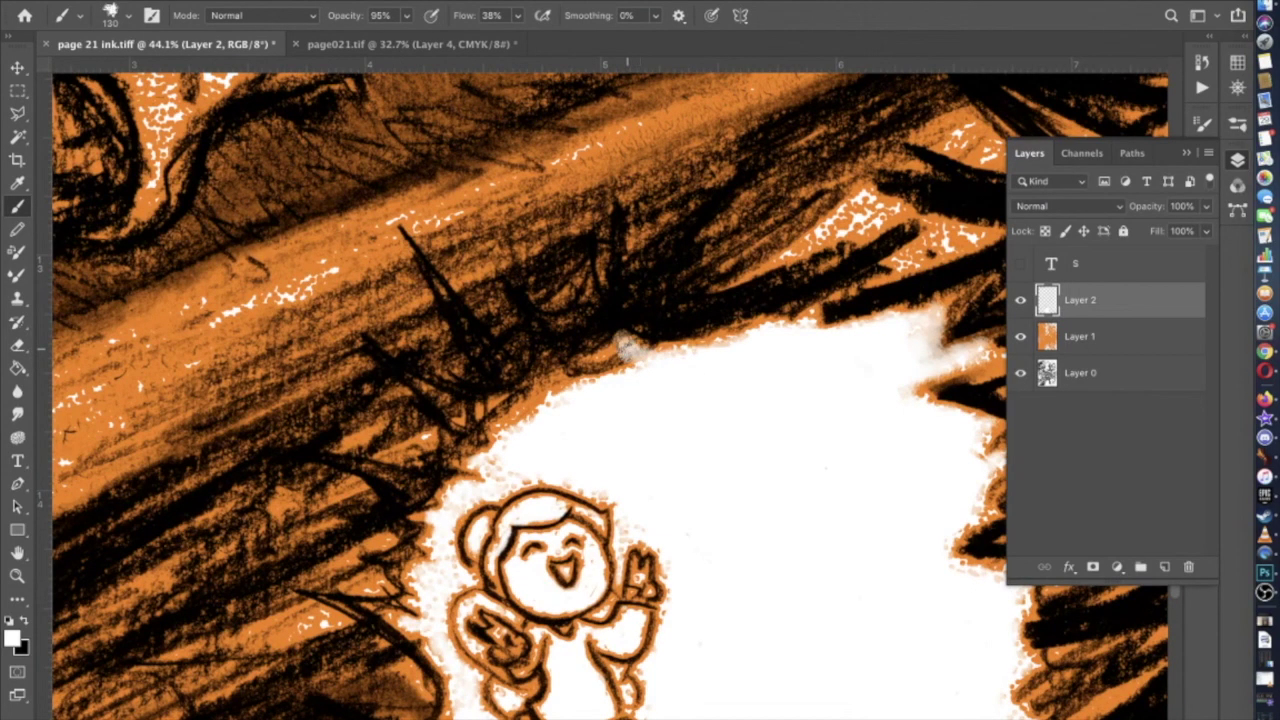
left_click_drag(625, 345, 619, 348)
key("super+z")
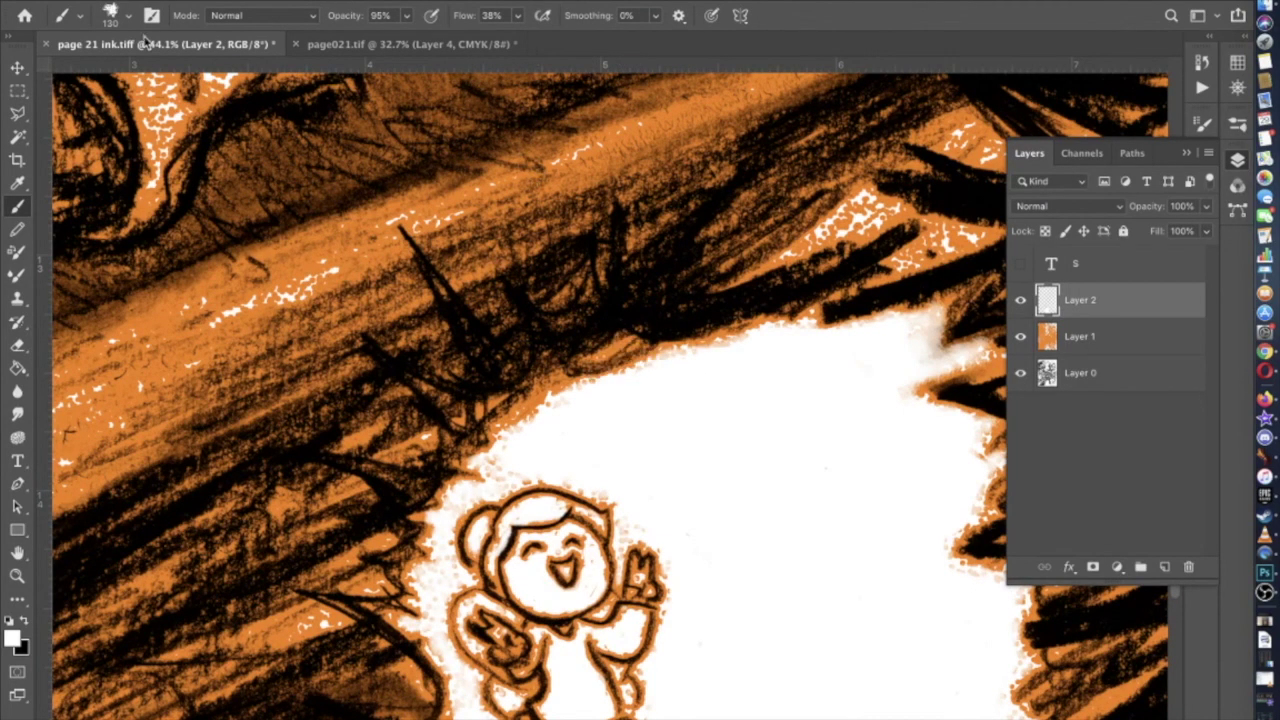
Set the brush to 81 px and paint white spikes along the burst's upper-left edge
left_click(128, 21)
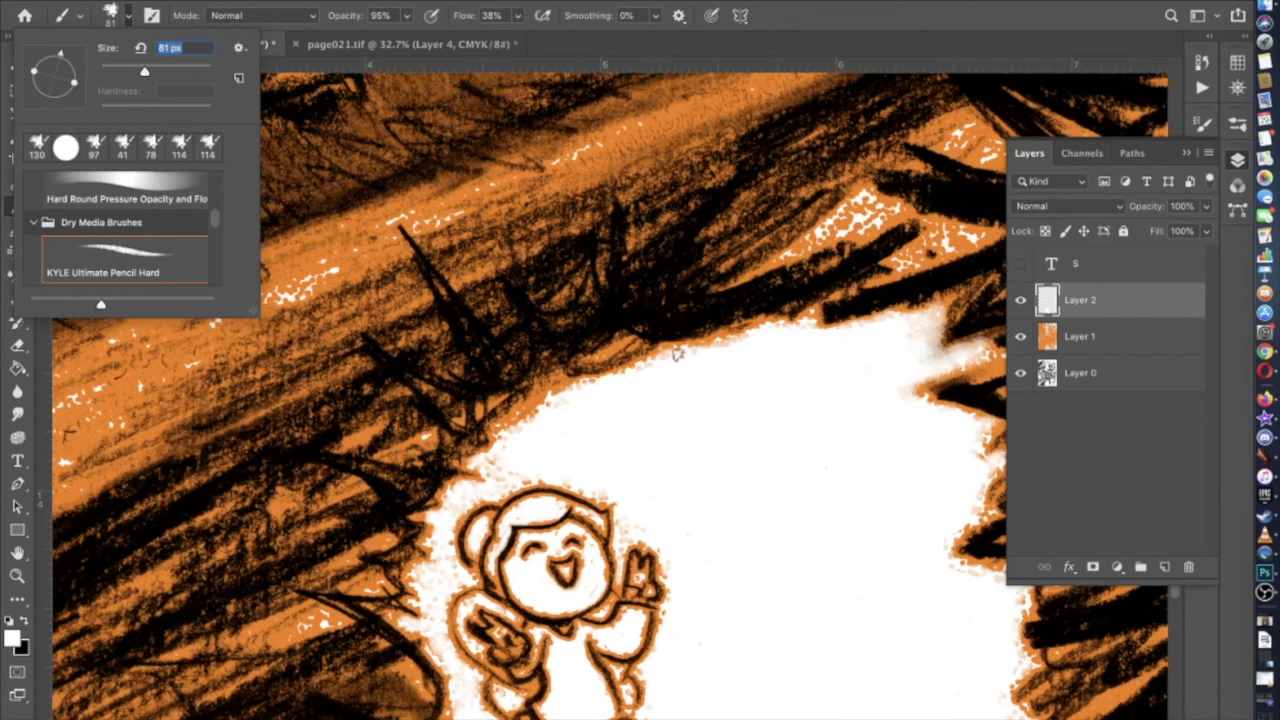
key("Return")
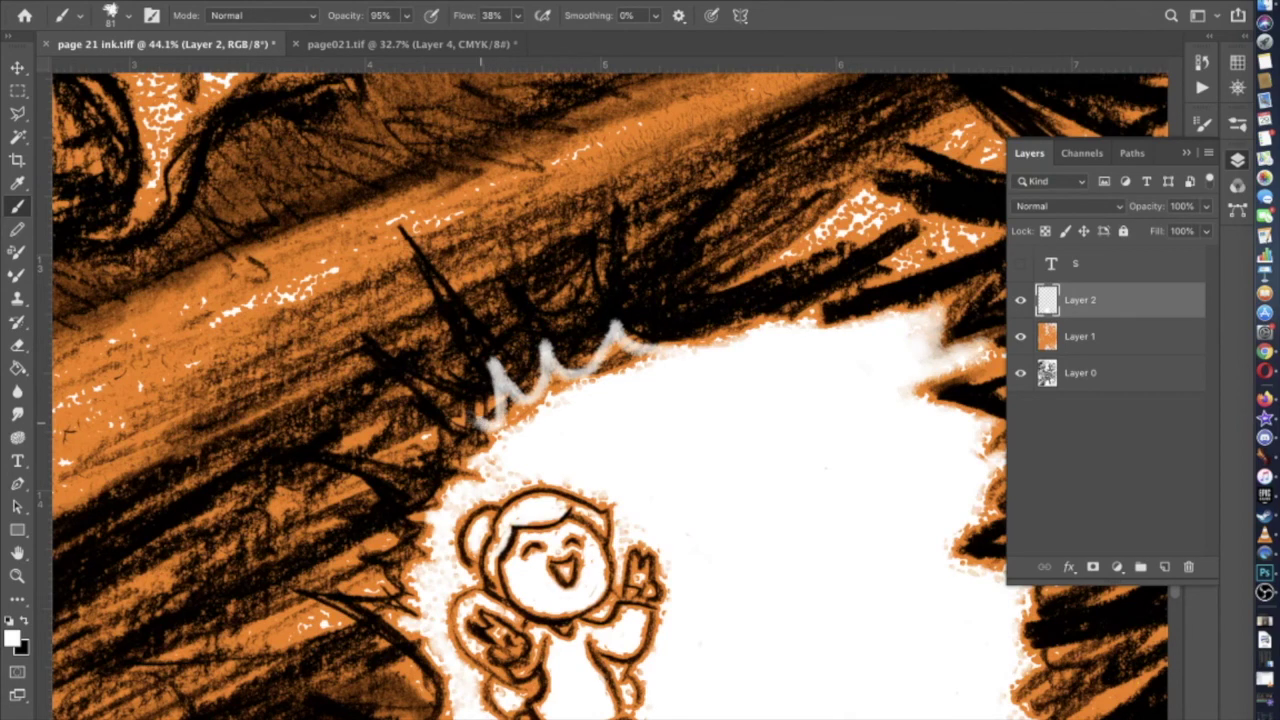
left_click_drag(455, 410, 498, 404)
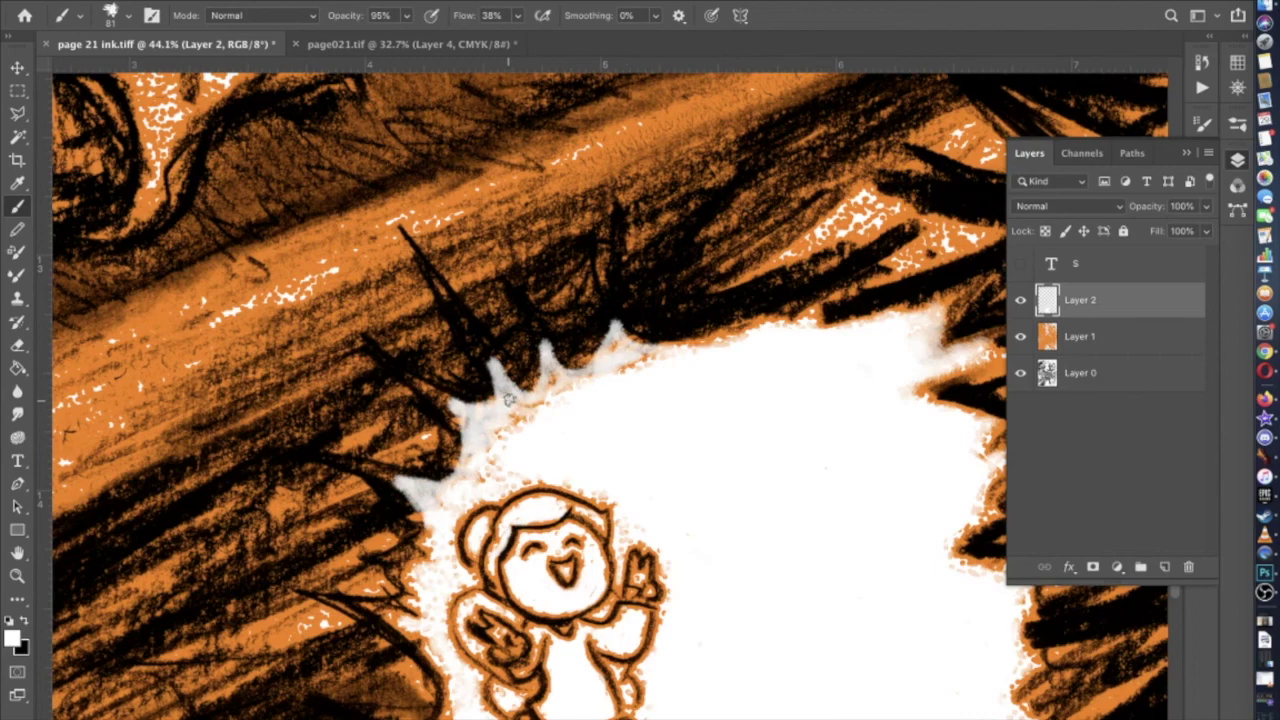
scroll(528, 410, "down", 5)
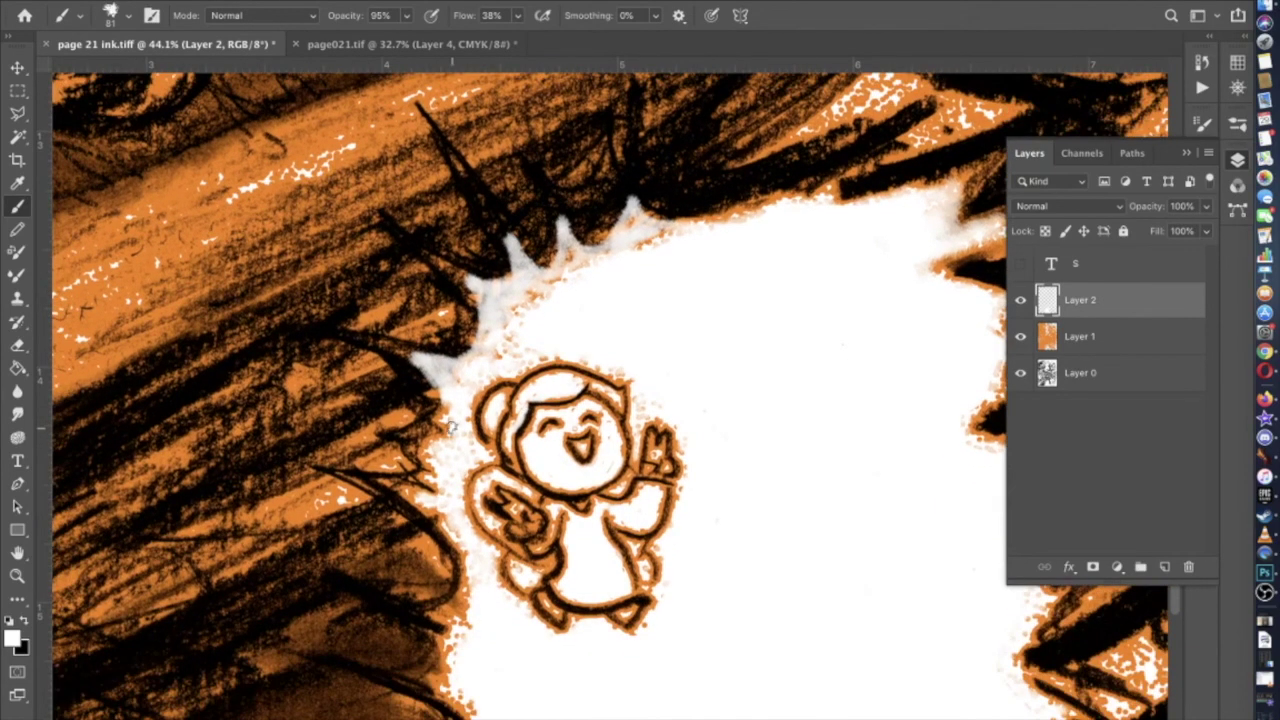
scroll(447, 473, "down", 12)
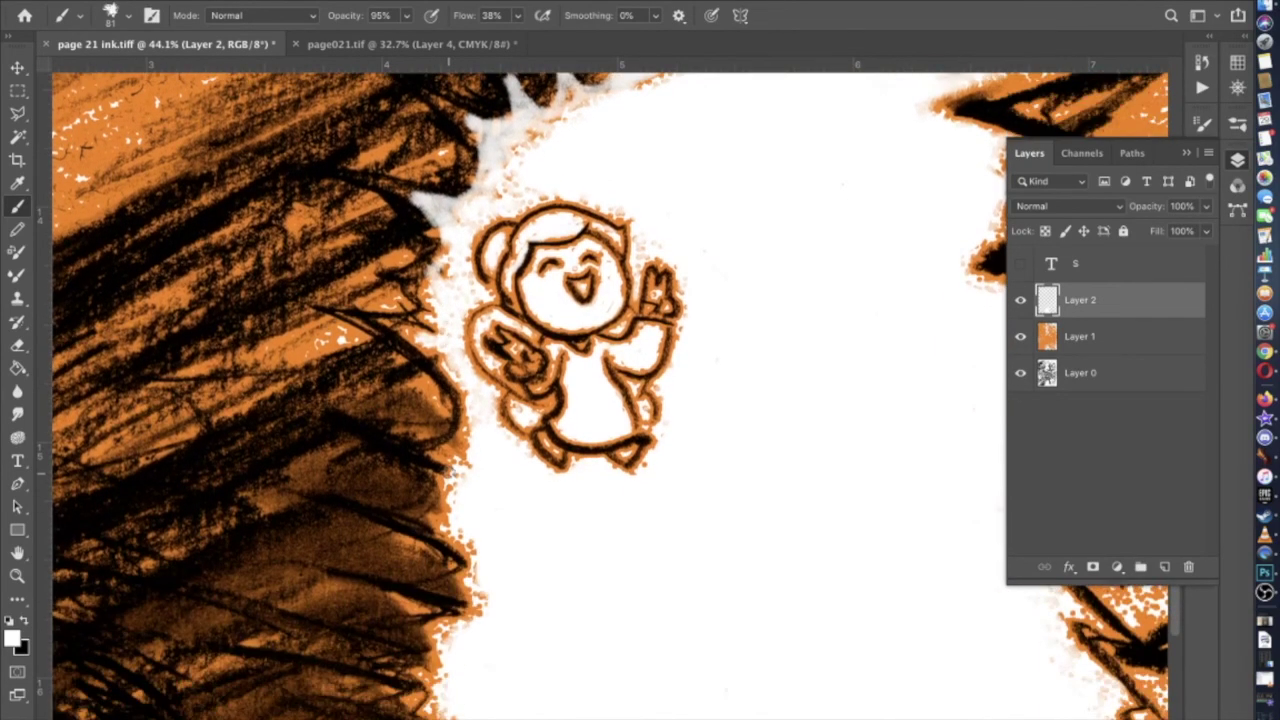
scroll(452, 380, "up", 12)
scroll(452, 380, "right", 12)
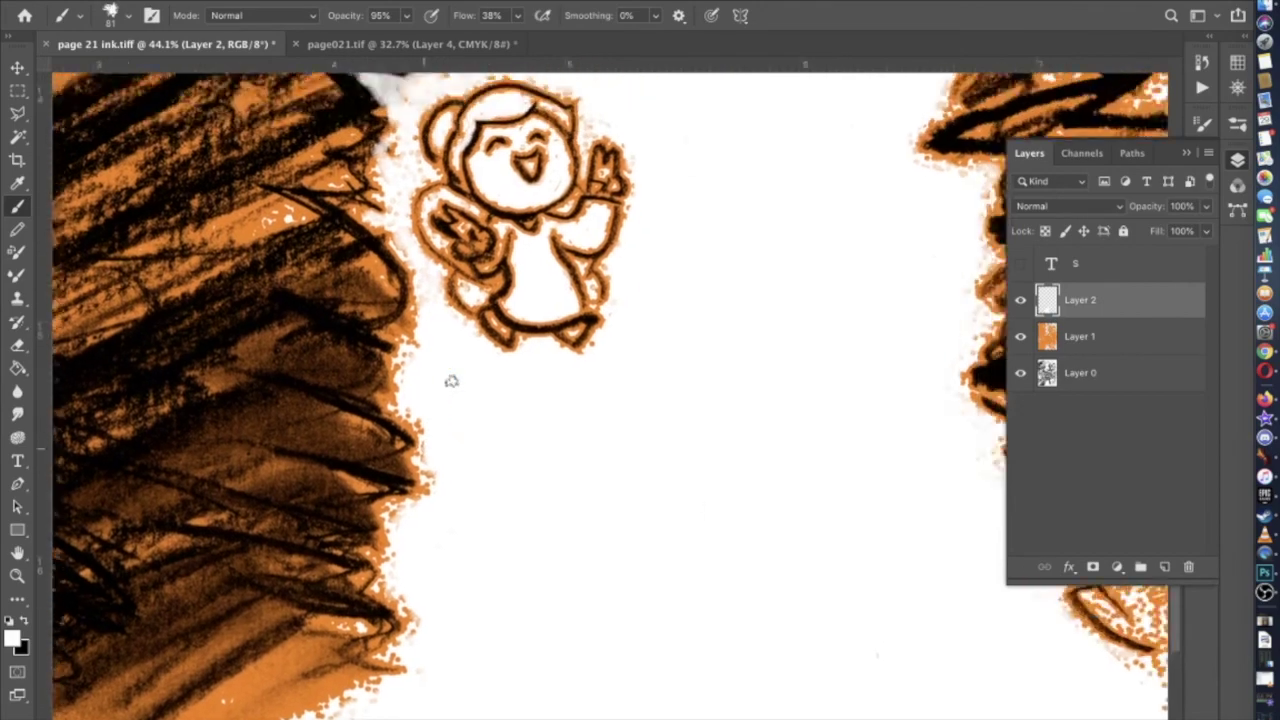
scroll(460, 369, "down", 4)
scroll(523, 337, "right", 2)
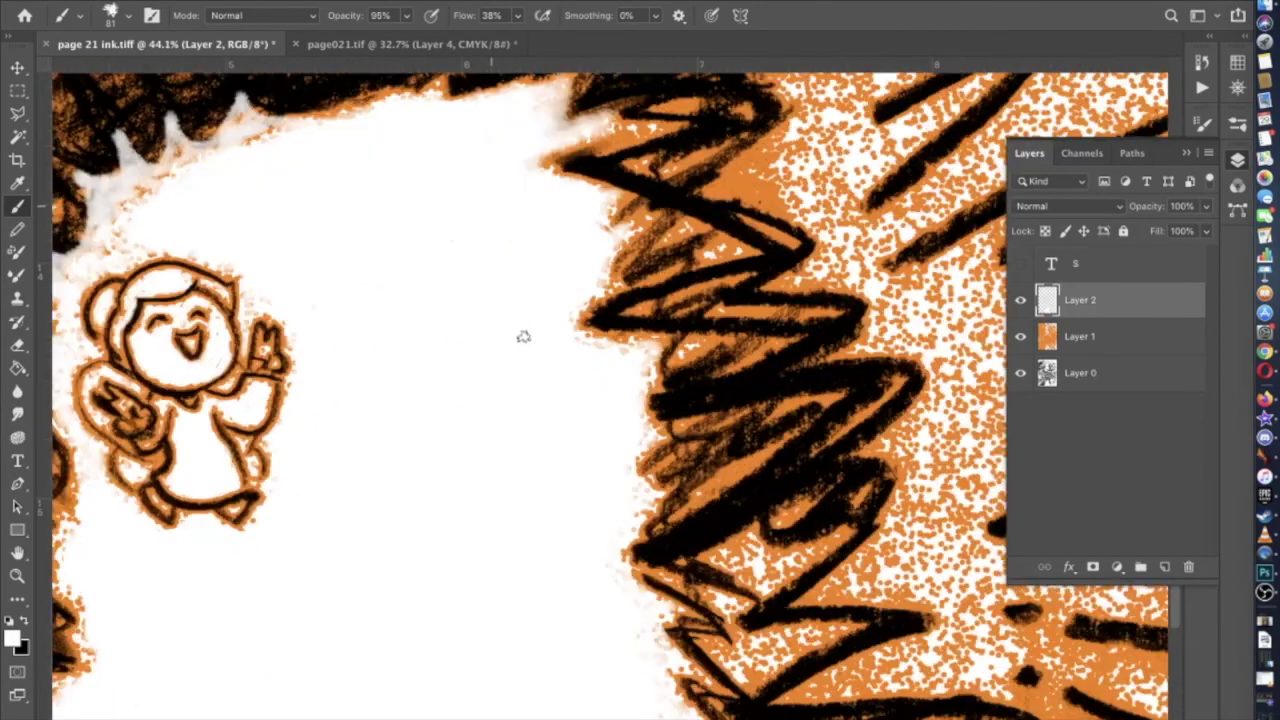
scroll(565, 458, "up", 12)
scroll(565, 458, "left", 8)
scroll(565, 458, "down", 3)
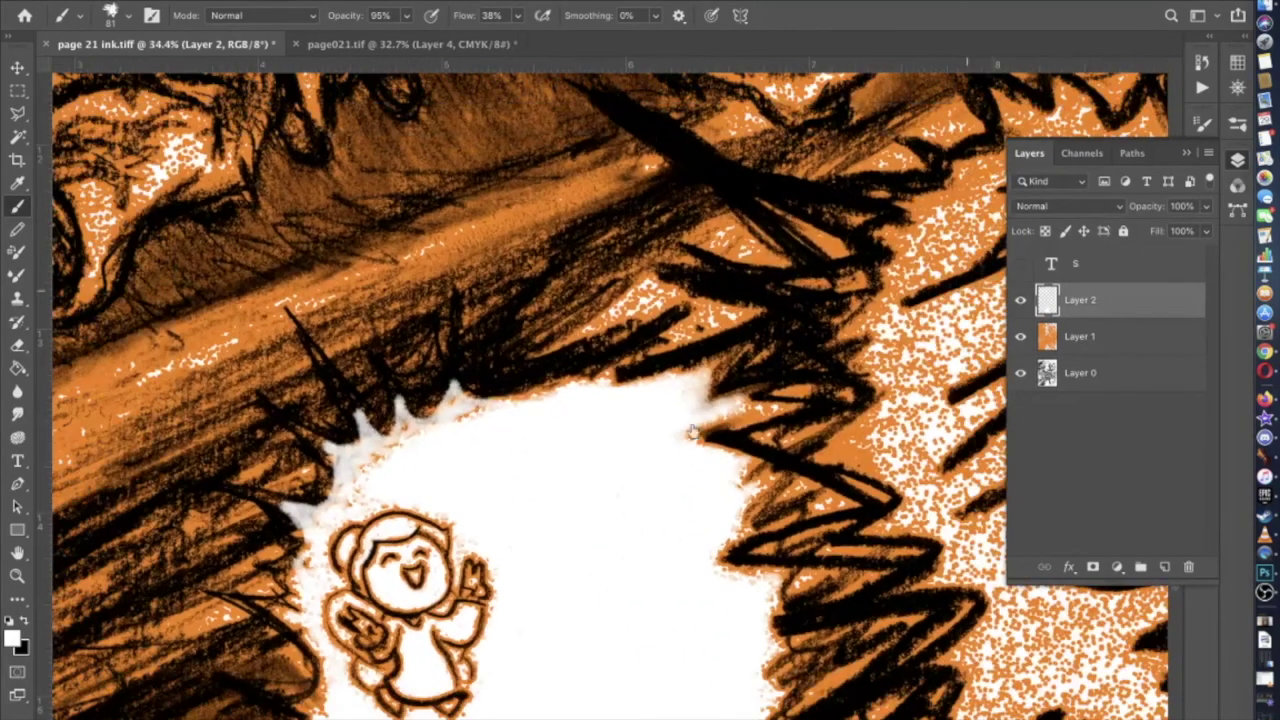
scroll(602, 440, "up", 3)
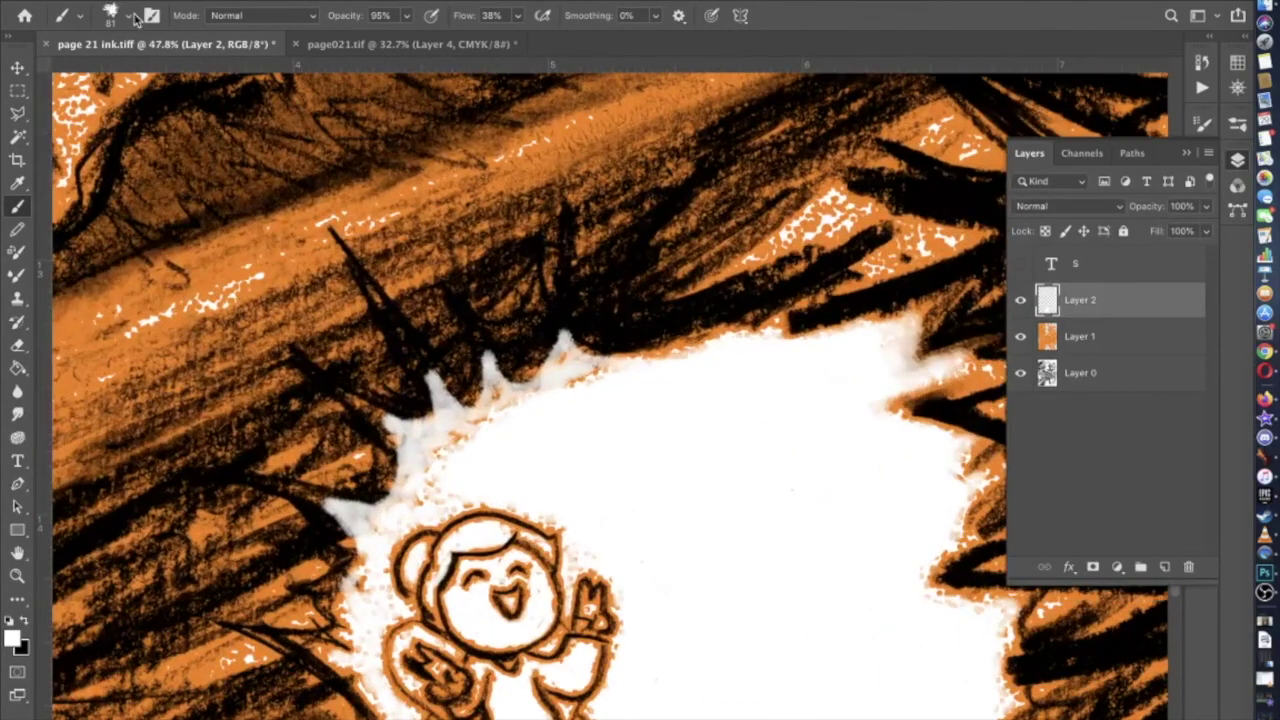
Fill the orange gaps between the spikes with white and toggle Layer 2 to compare
left_click(130, 16)
left_click(423, 507)
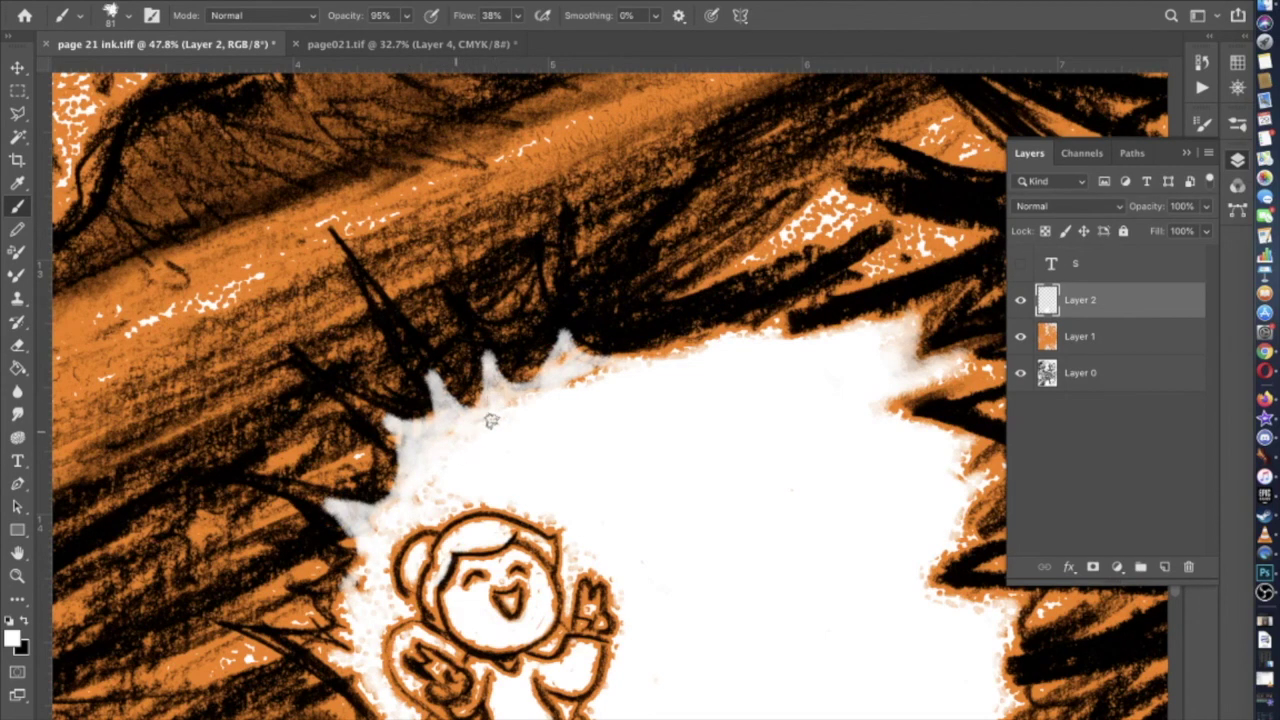
left_click_drag(562, 366, 611, 374)
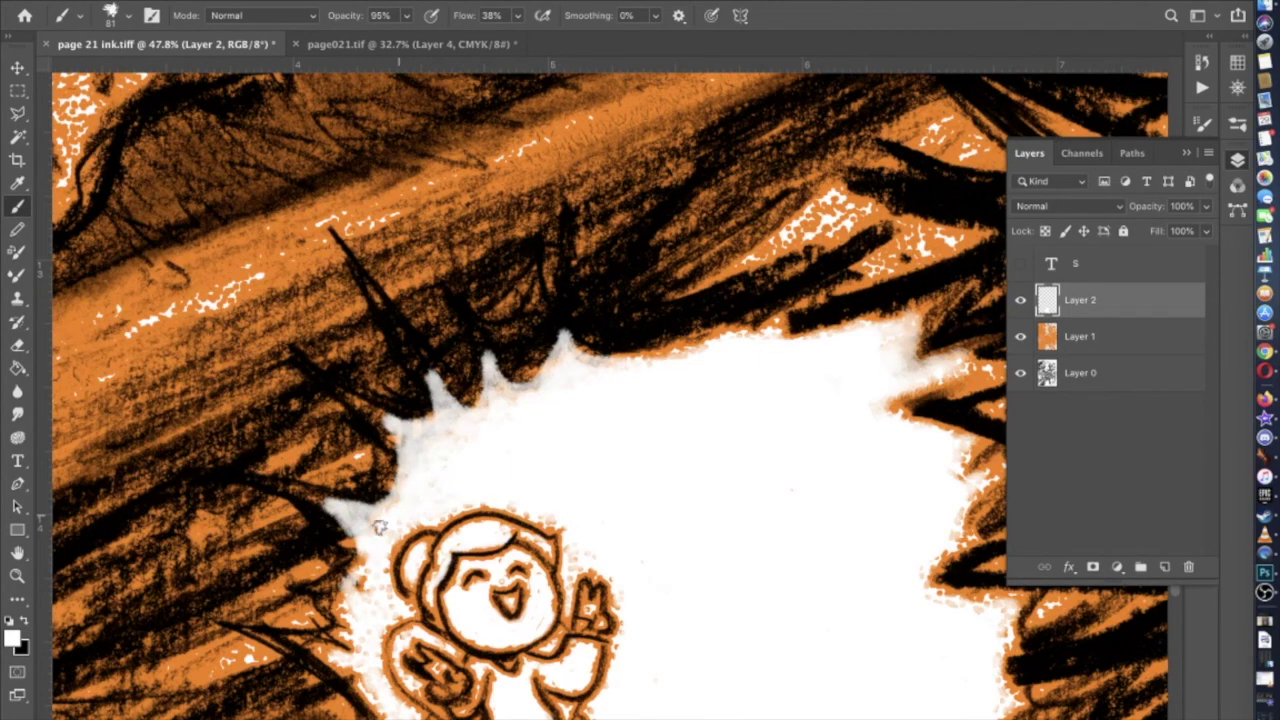
scroll(380, 527, "down", 4)
left_click(1020, 302)
left_click(1020, 302)
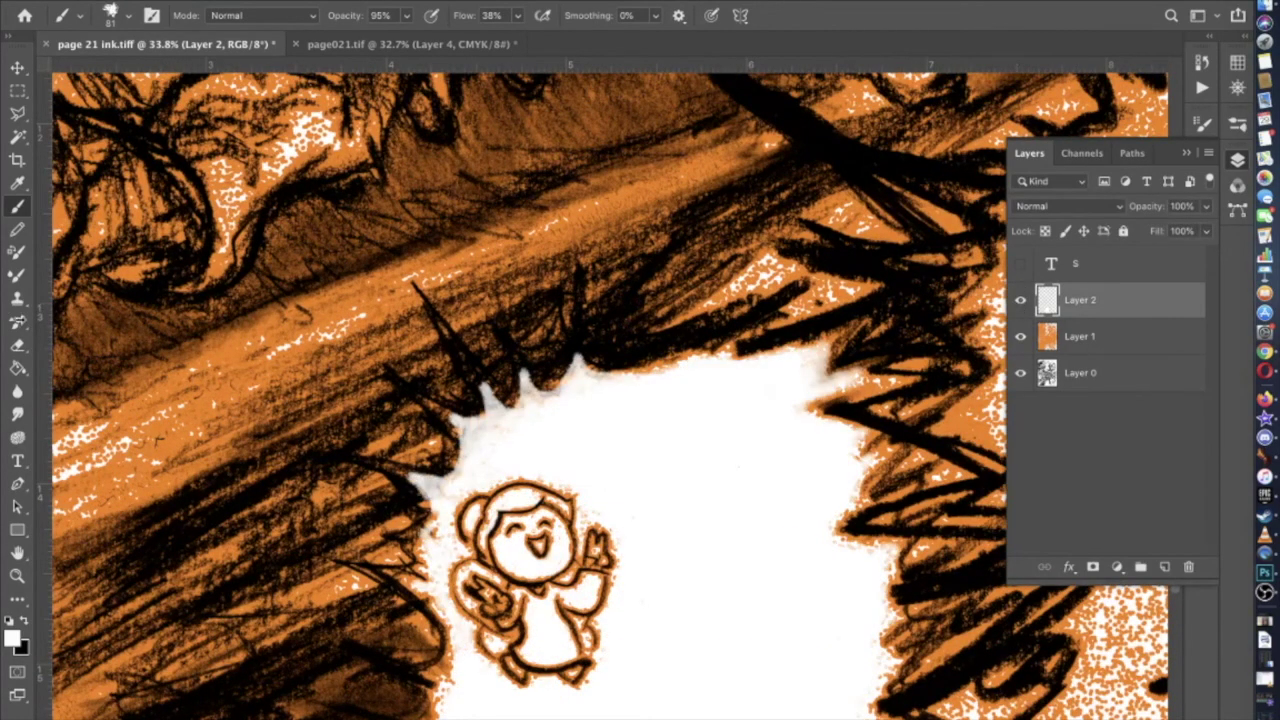
left_click(17, 345)
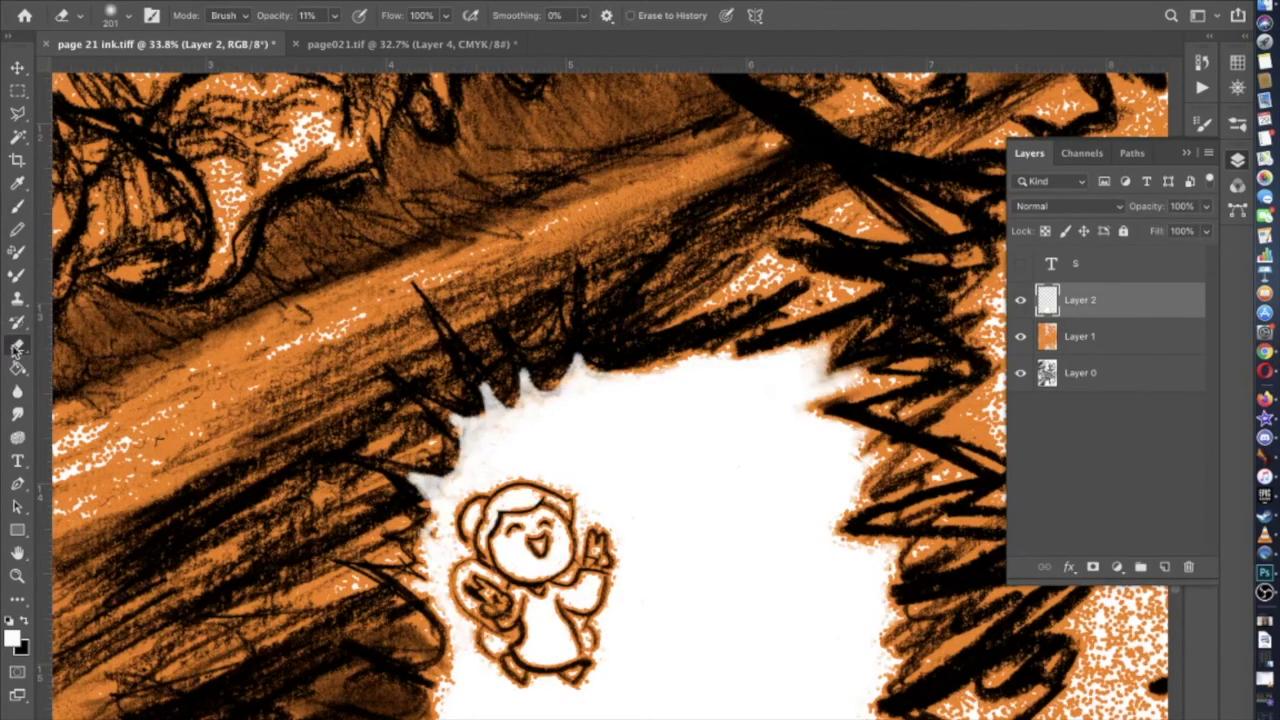
Add a layer mask to Layer 2
left_click(126, 18)
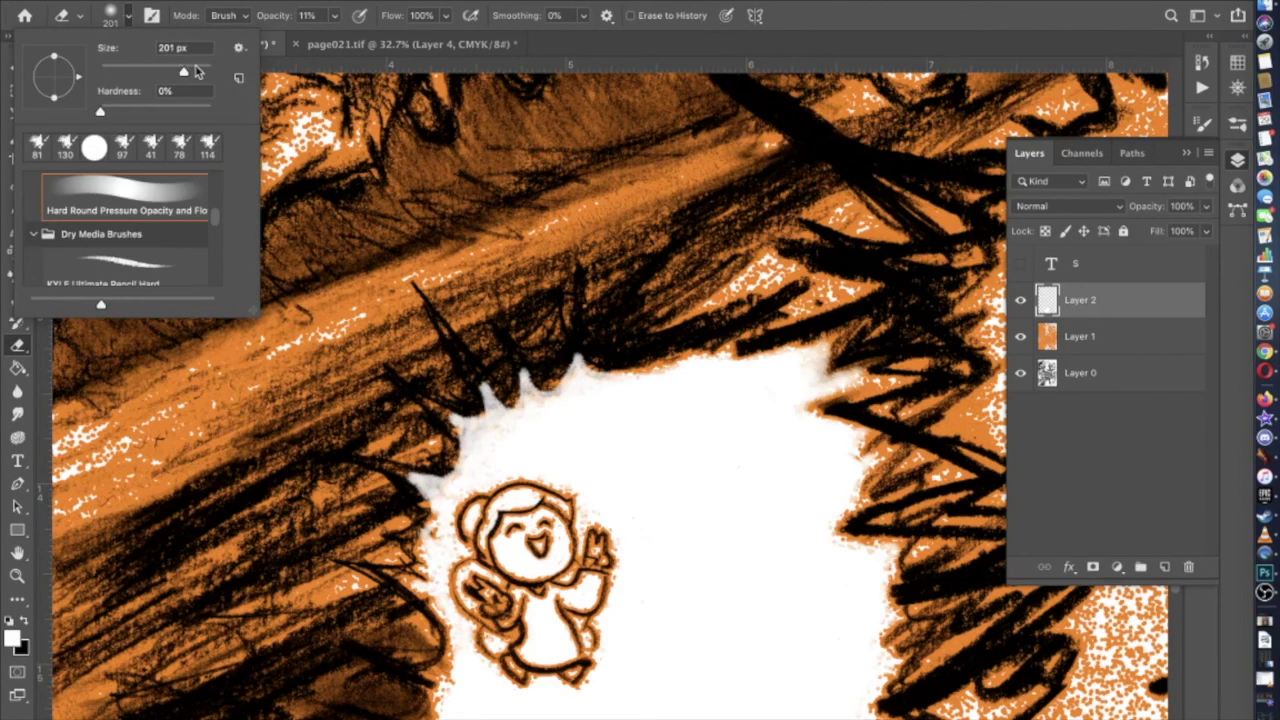
left_click(575, 305)
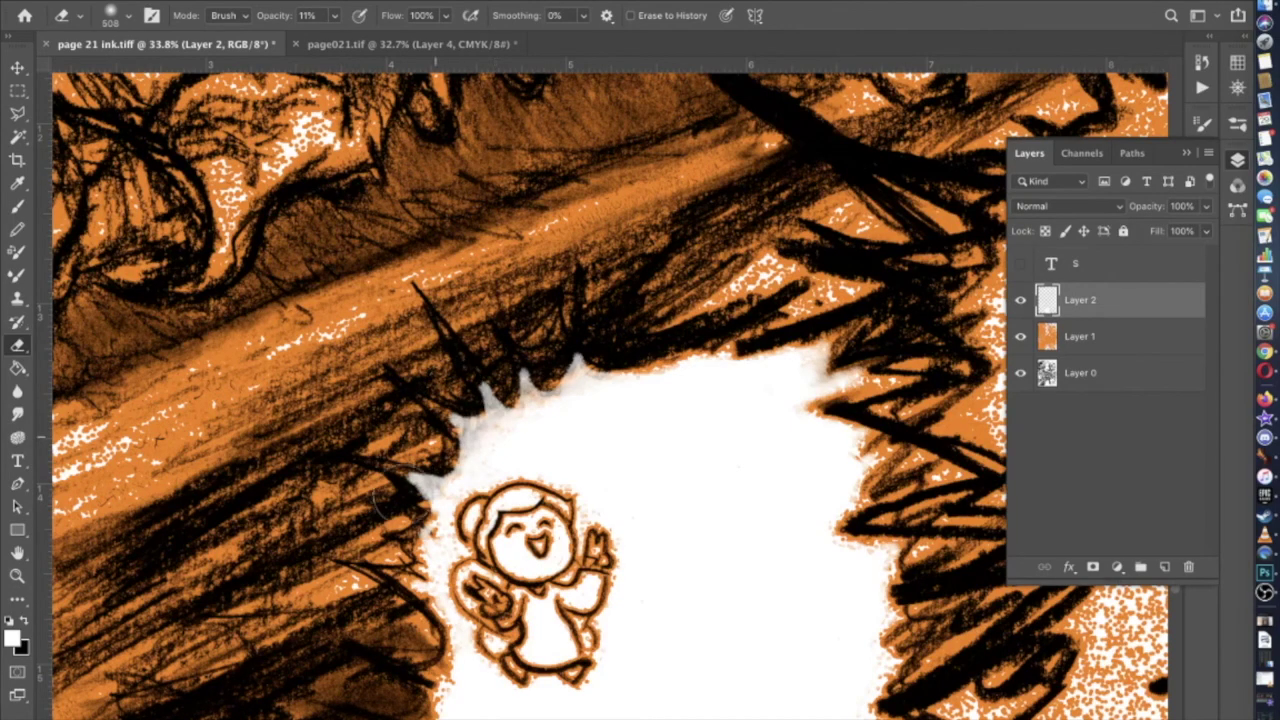
scroll(590, 260, "down", 5)
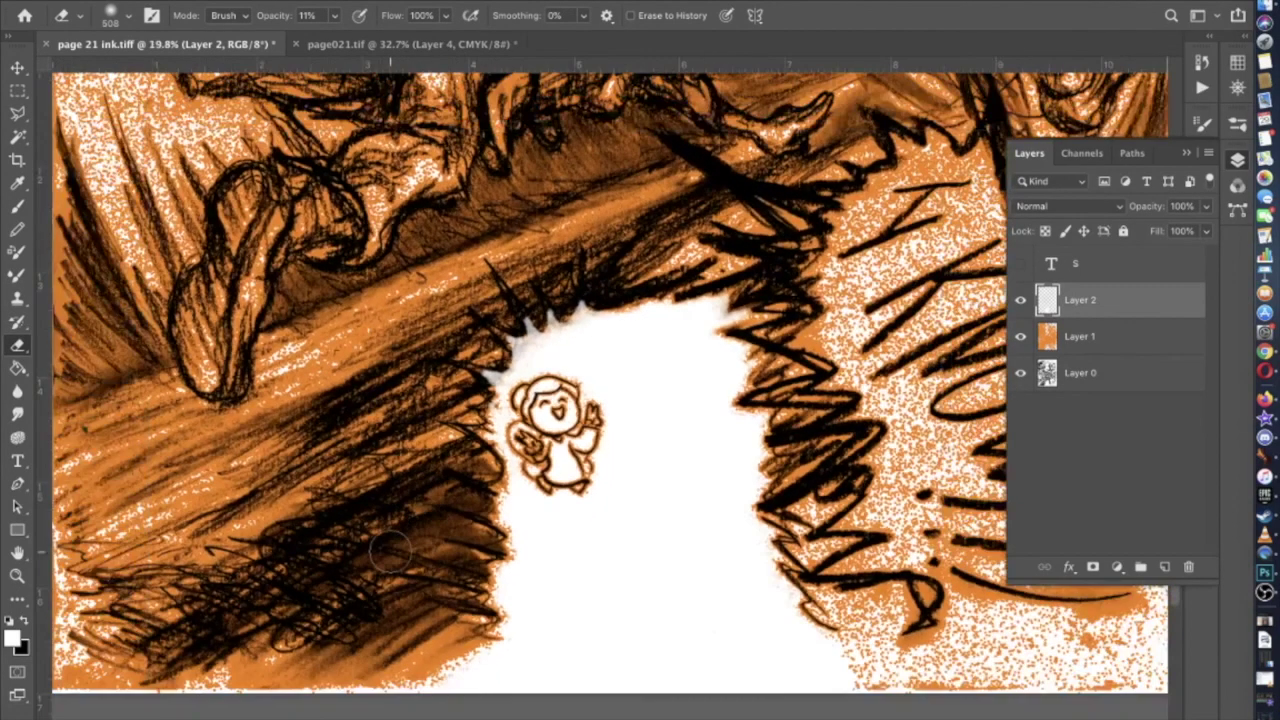
scroll(611, 411, "up", 5)
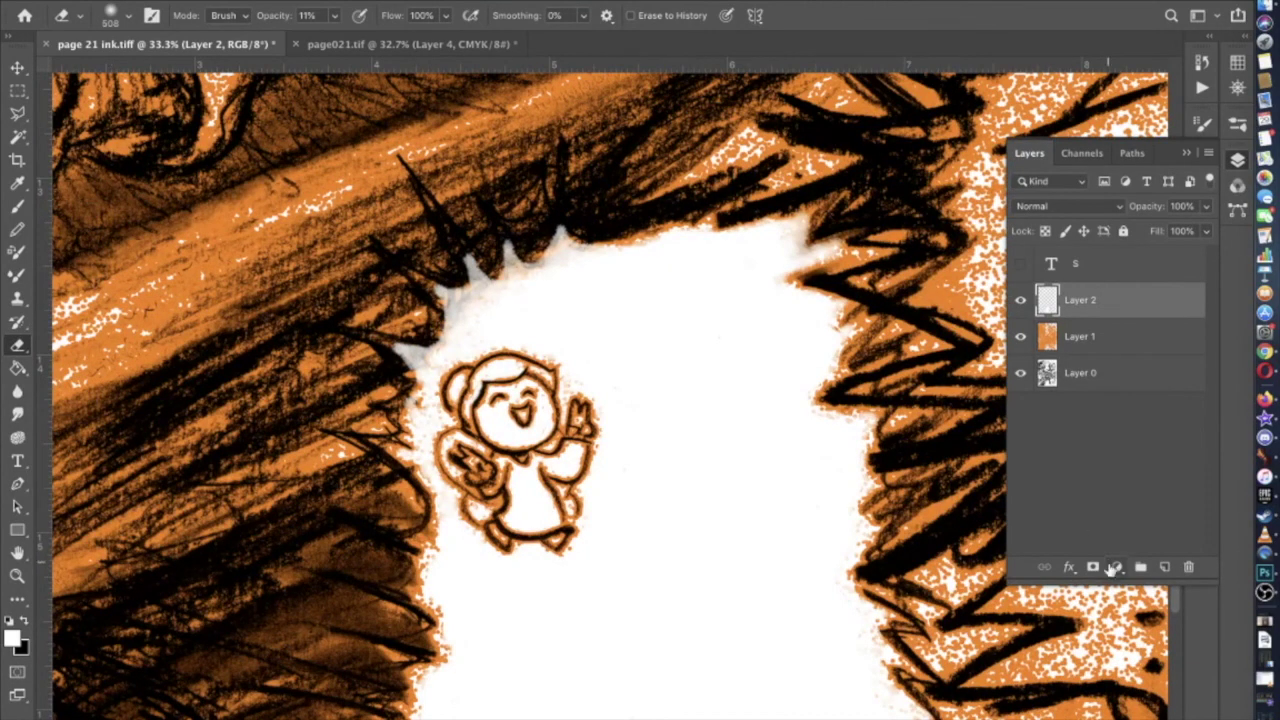
left_click(1093, 567)
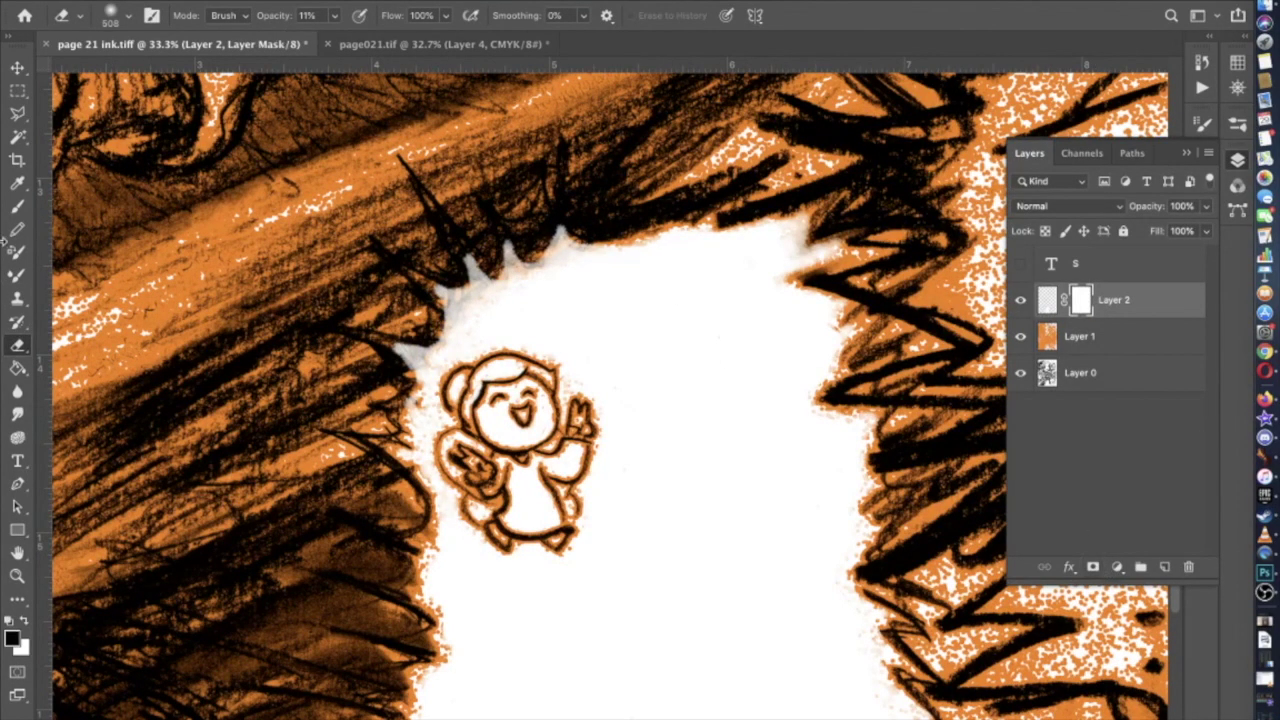
With a 348 px brush at 58% opacity, mask away white along the burst's upper edge
key("b")
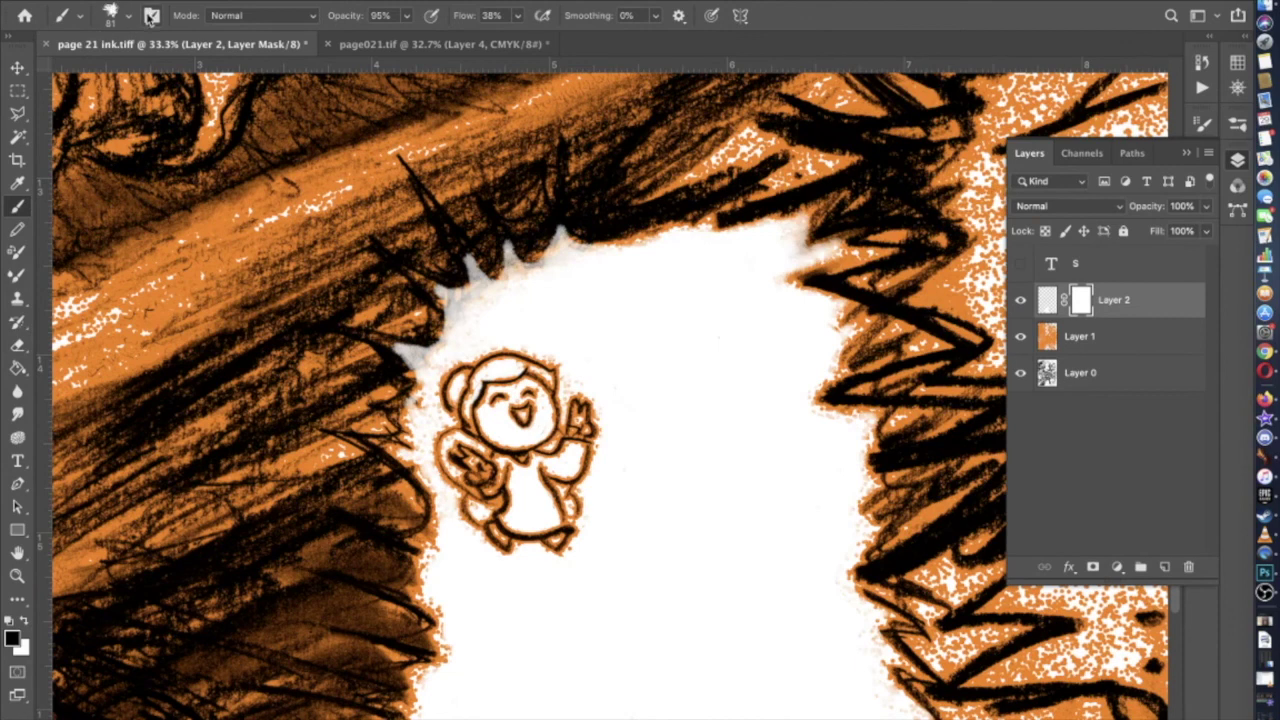
left_click(406, 15)
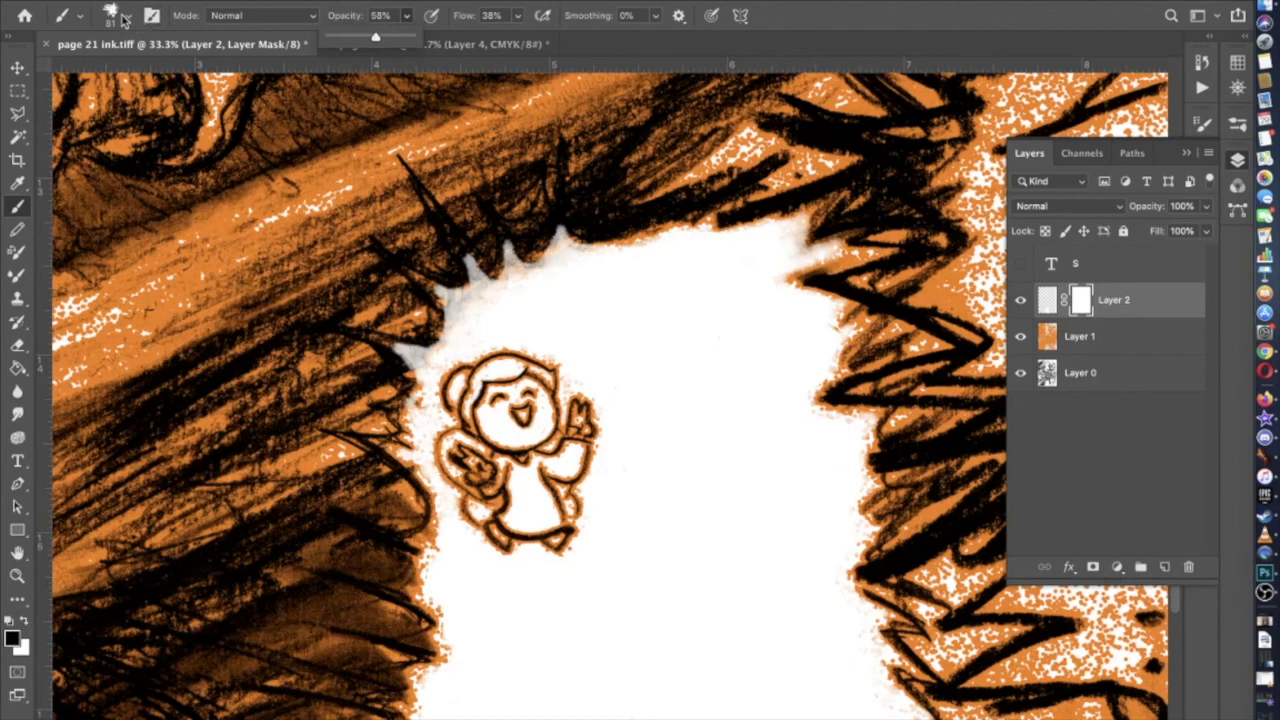
left_click(122, 20)
left_click(197, 71)
left_click(597, 220)
mouse_move(597, 220)
left_mouse_down()
mouse_move(557, 210)
mouse_move(545, 252)
mouse_move(518, 220)
mouse_move(490, 218)
mouse_move(486, 250)
mouse_move(455, 210)
mouse_move(437, 230)
mouse_move(459, 285)
mouse_move(406, 300)
mouse_move(442, 330)
mouse_move(363, 342)
mouse_move(398, 372)
mouse_move(400, 300)
mouse_move(399, 320)
mouse_move(432, 332)
mouse_move(378, 405)
left_mouse_up()
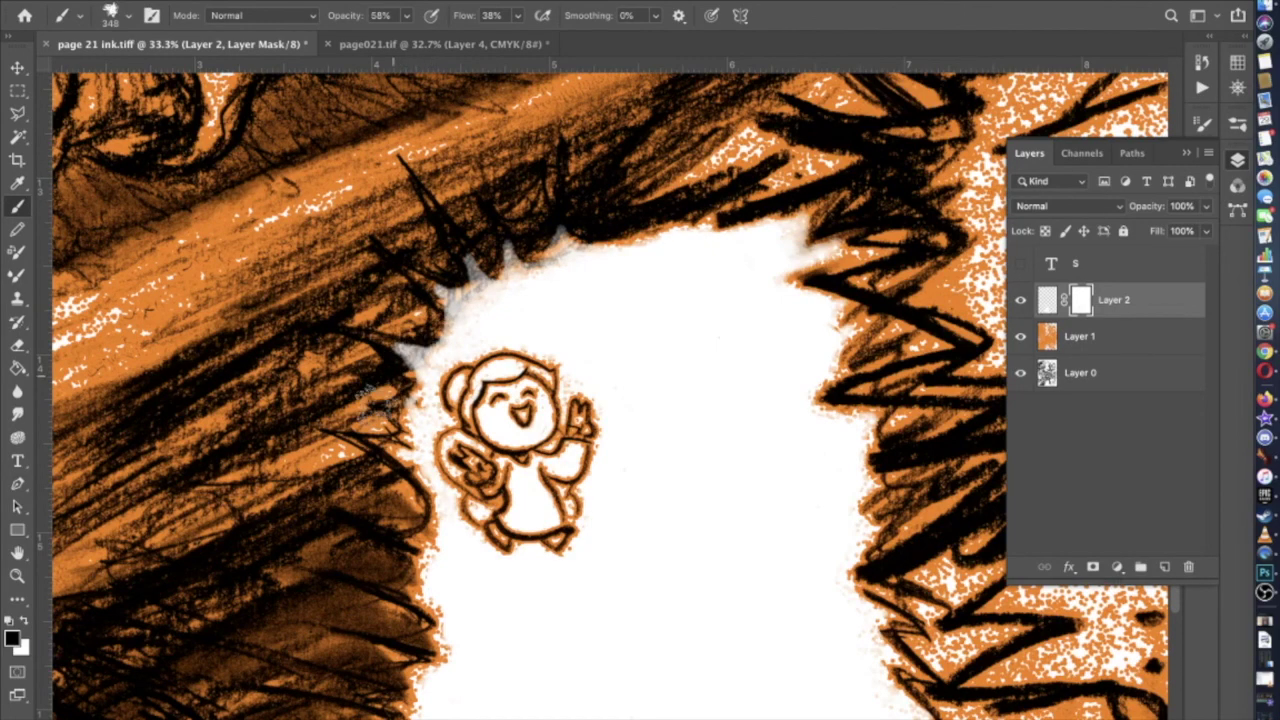
scroll(385, 405, "down", 3)
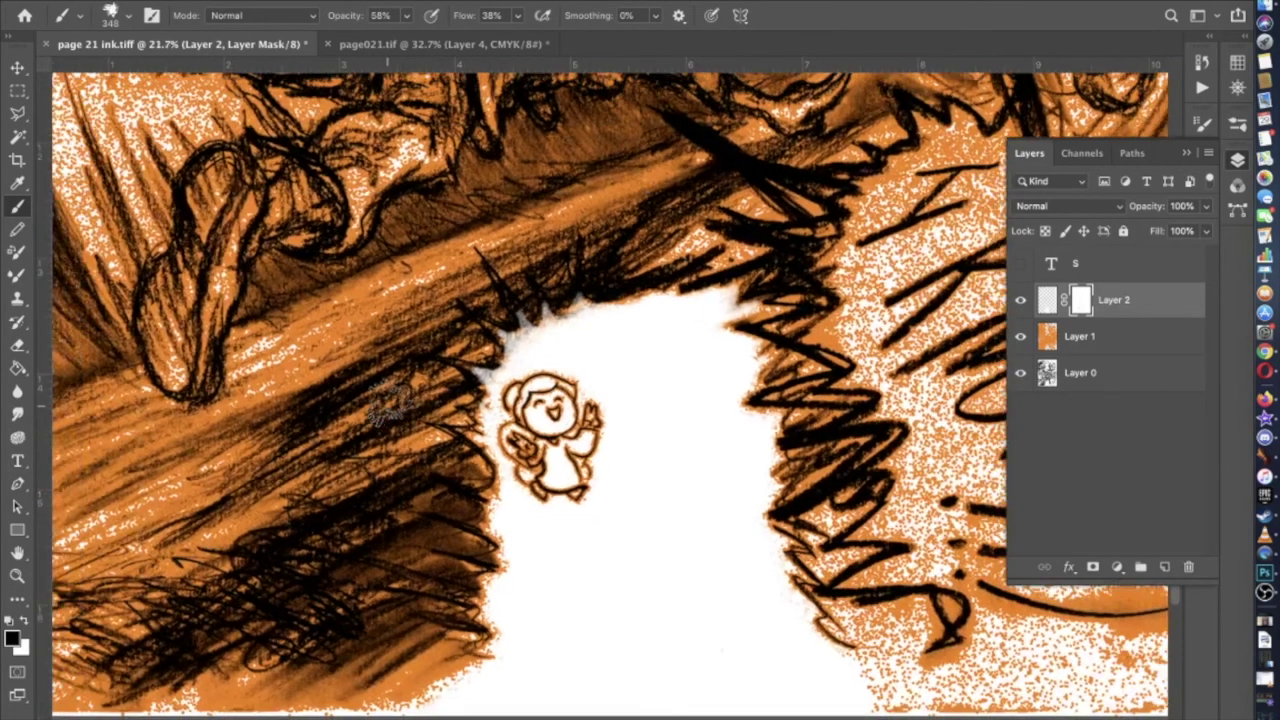
scroll(390, 405, "down", 1)
Compare the page with orange and glow layers hidden, then restore orange and target Layer 2's pixels
left_click(1020, 336)
left_click(1020, 300)
left_click(1020, 300)
left_click(1022, 301)
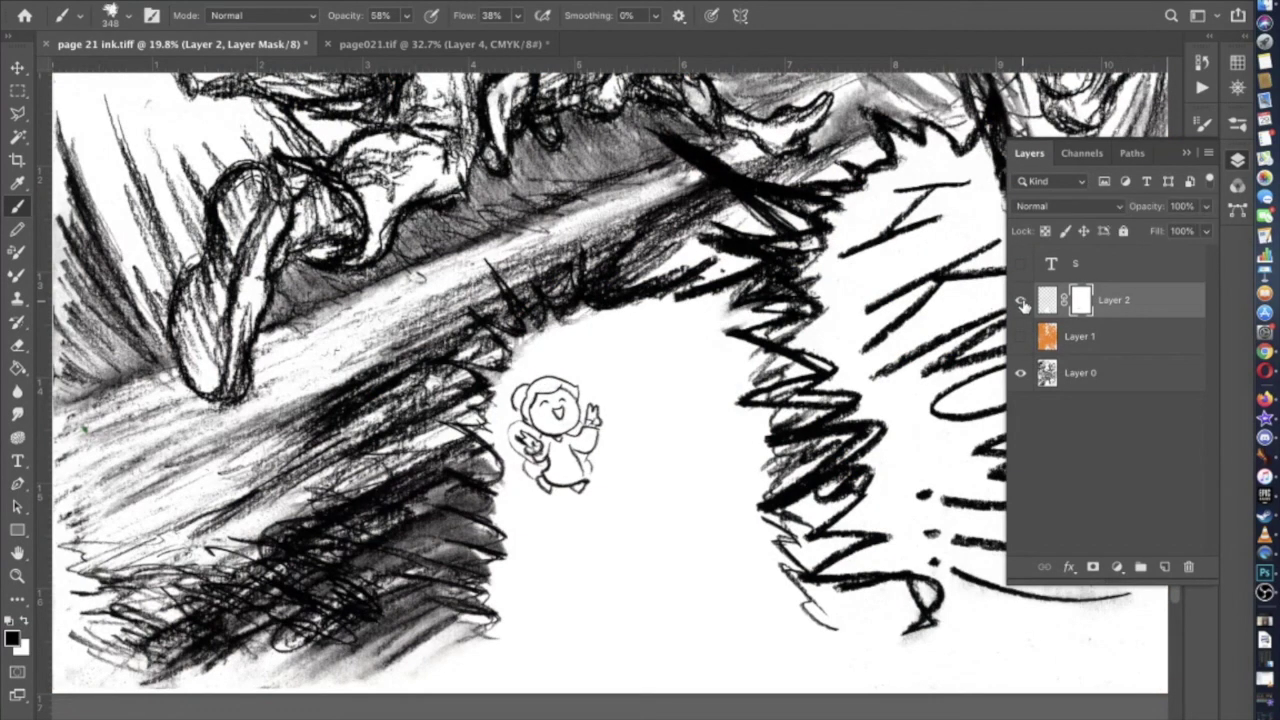
left_click(1022, 301)
left_click(1022, 301)
left_click(1022, 301)
left_click(1022, 301)
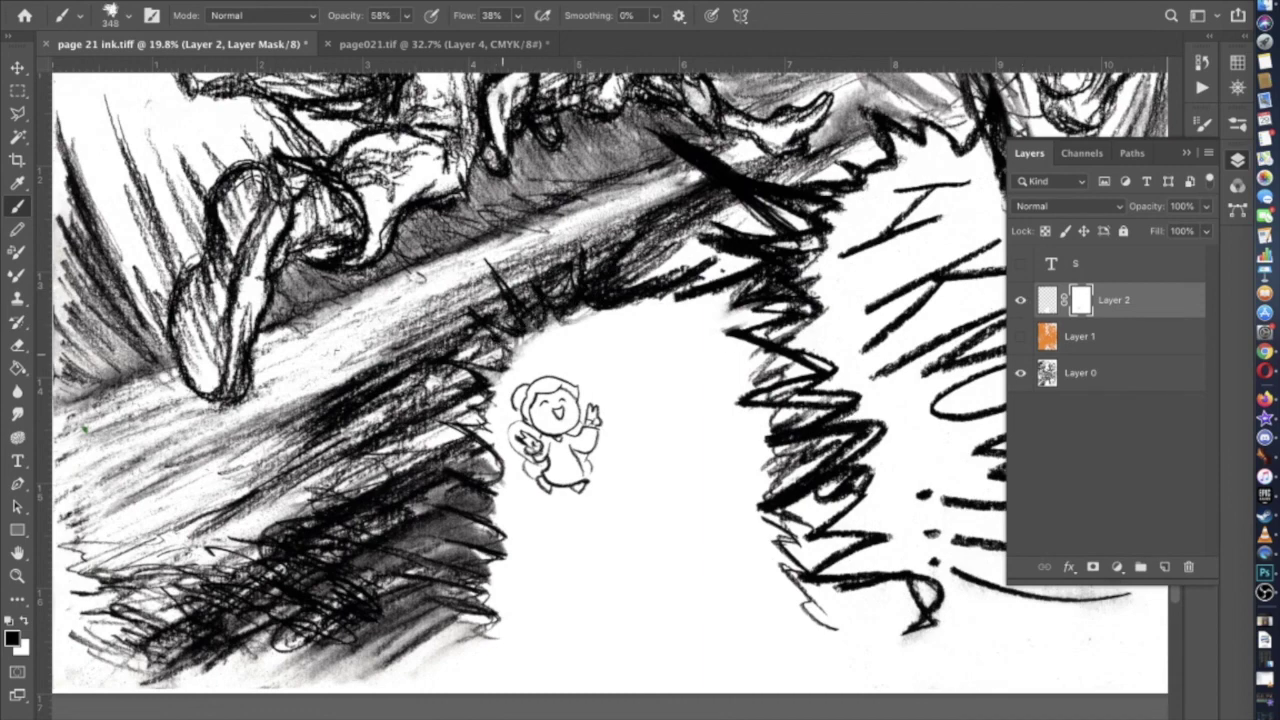
scroll(610, 380, "down", 3)
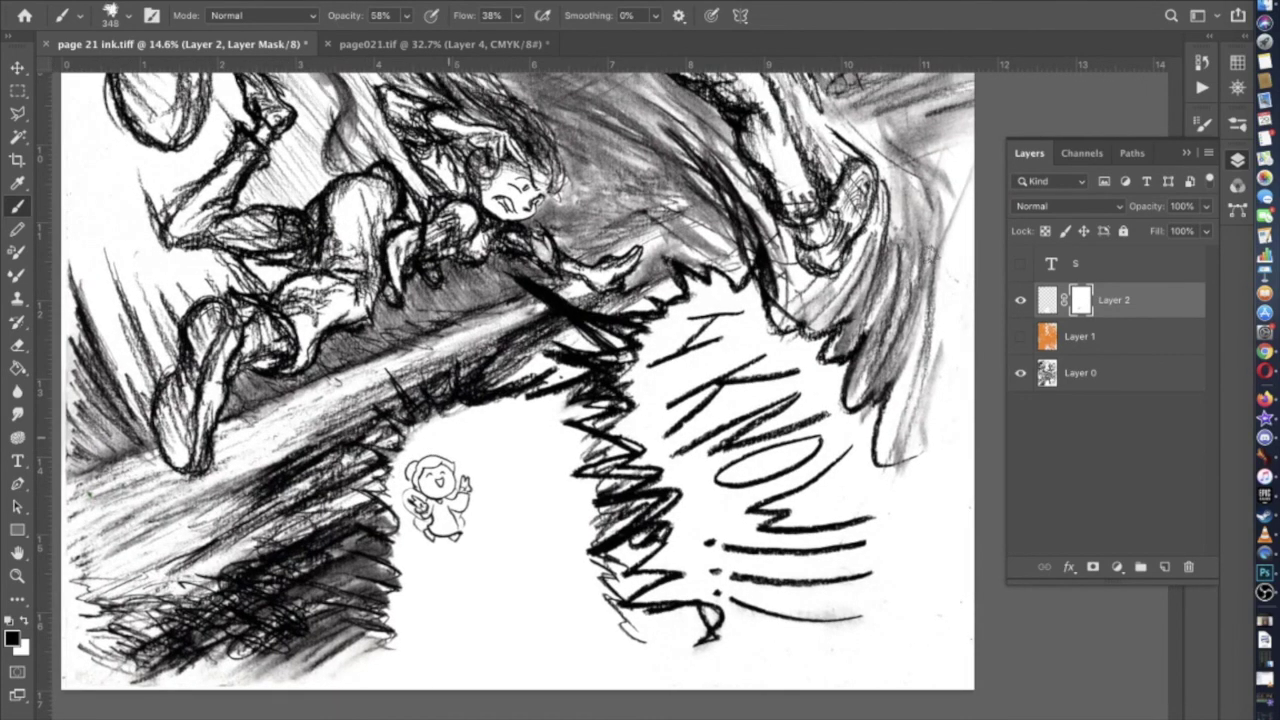
left_click(1021, 338)
left_click(1046, 302)
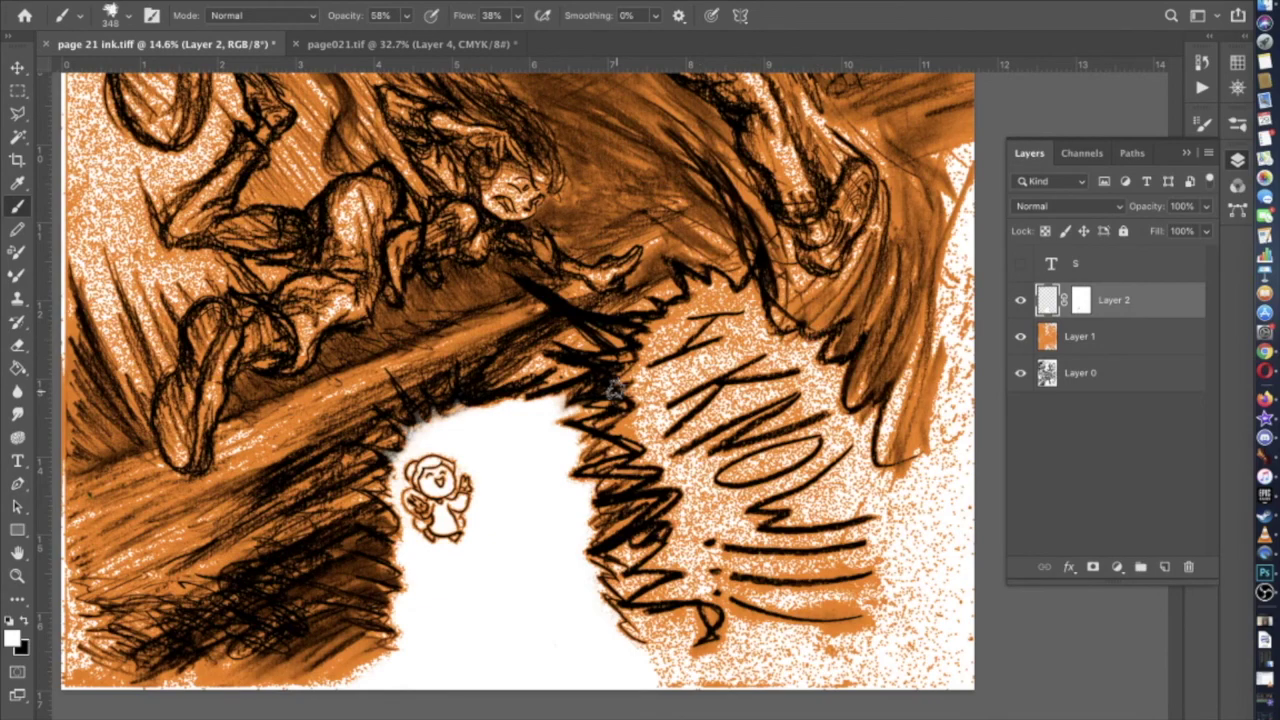
Zoom in on the main figure's hair and face
scroll(615, 392, "up", 5)
scroll(615, 392, "left", 5)
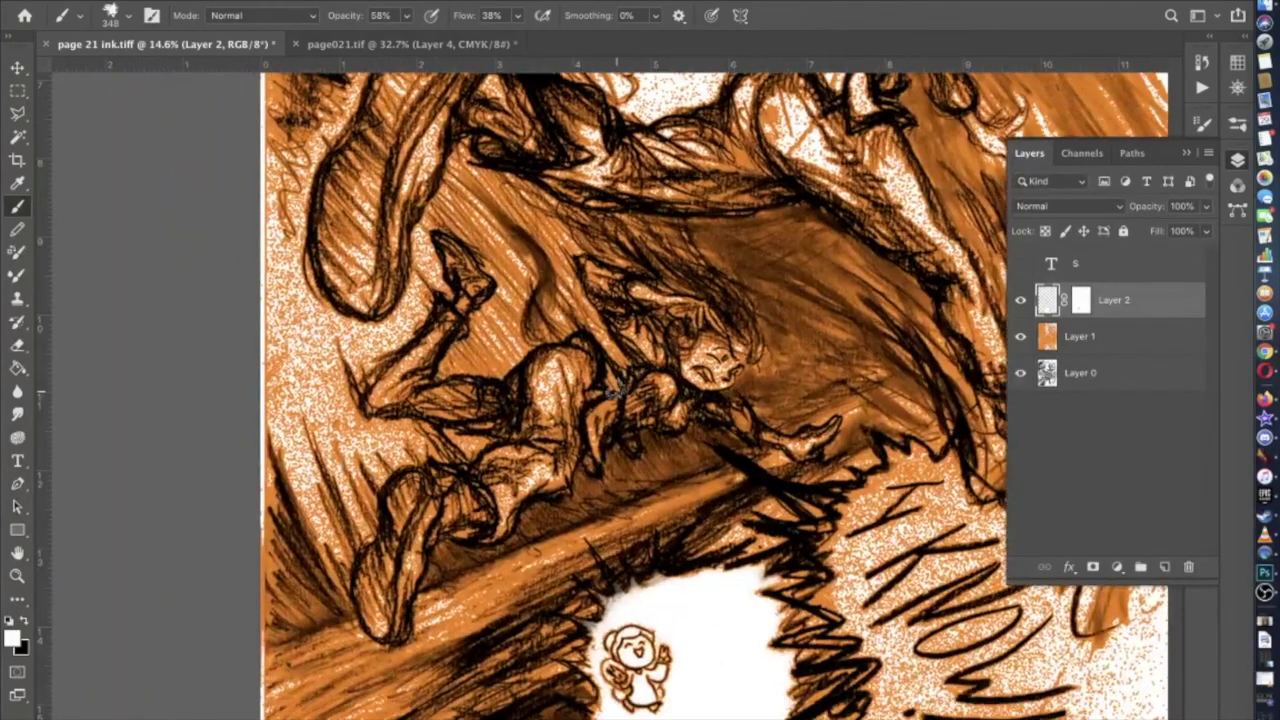
scroll(615, 393, "up", 2)
scroll(617, 388, "up", 5)
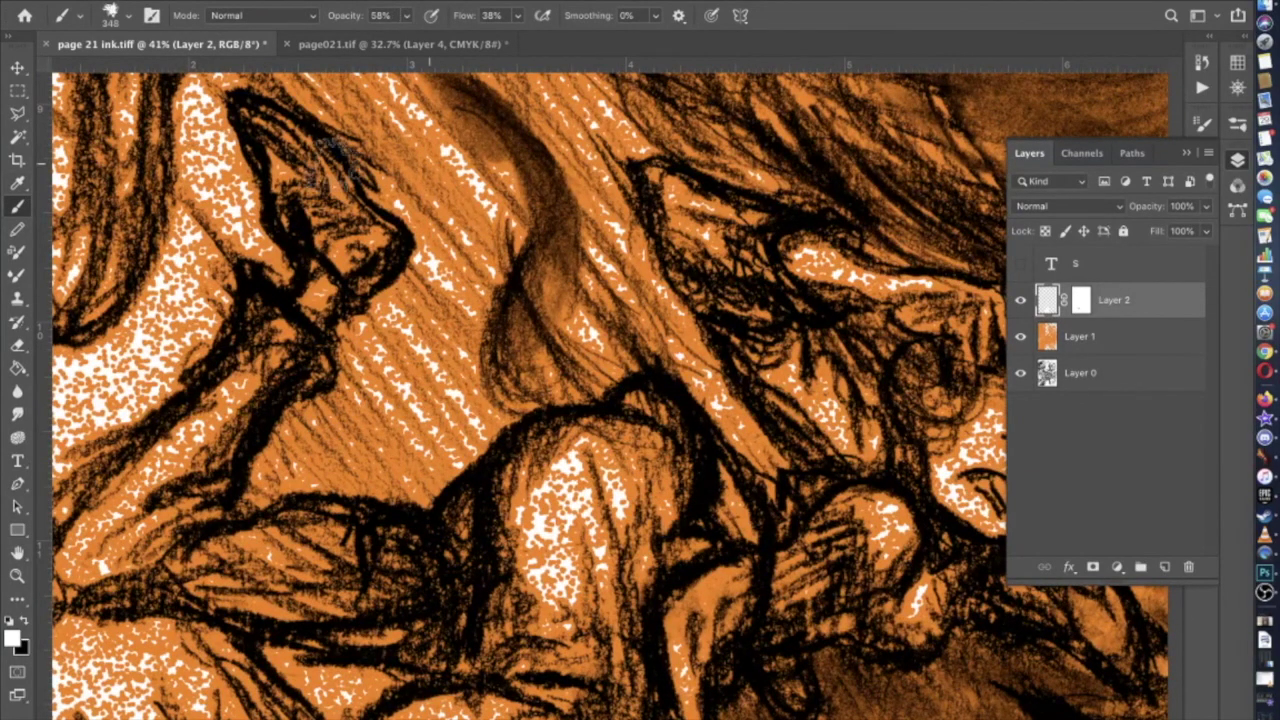
scroll(360, 278, "right", 3)
scroll(360, 278, "up", 3)
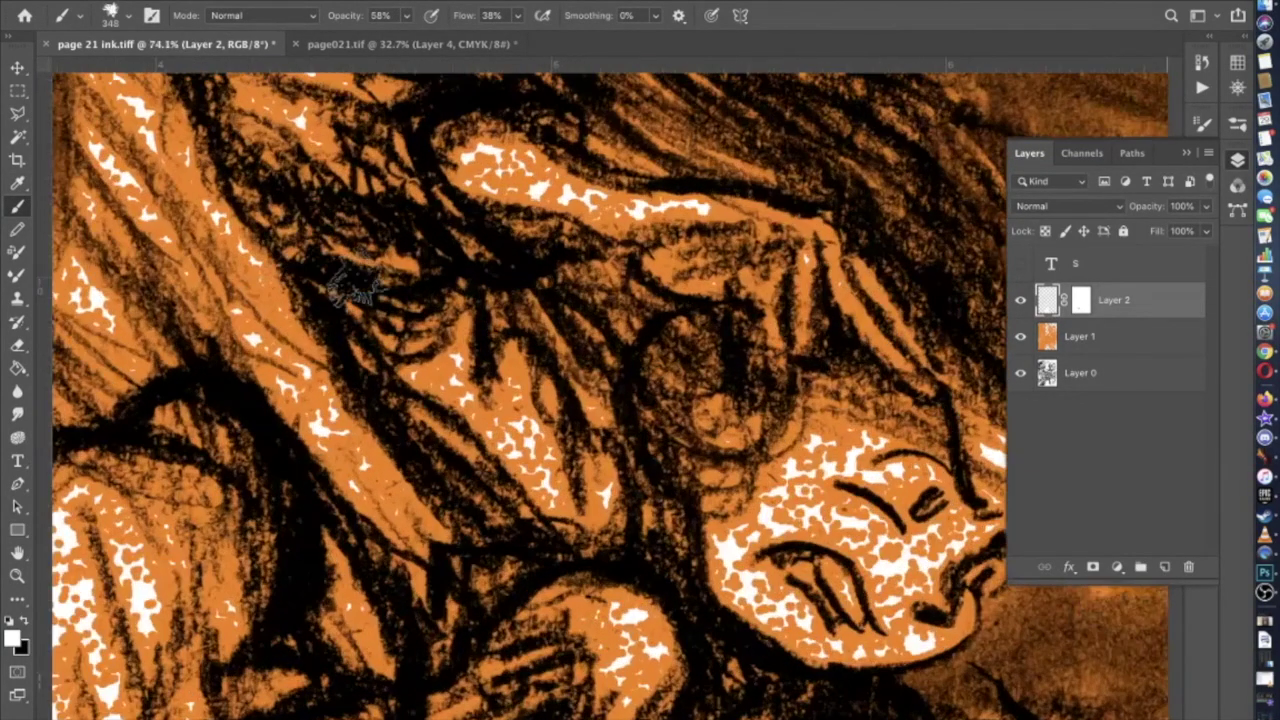
Shrink the brush in the Brush Preset picker to 108 px, then to 73 px
left_click(127, 22)
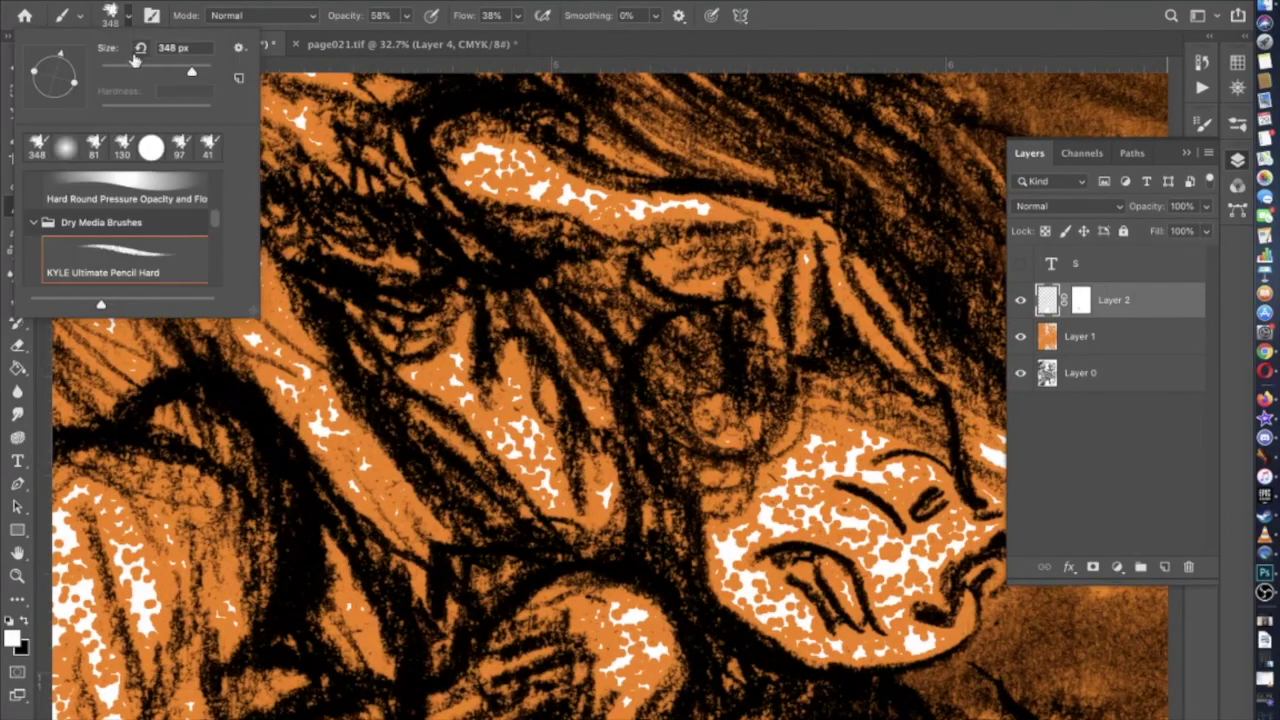
left_click(165, 1)
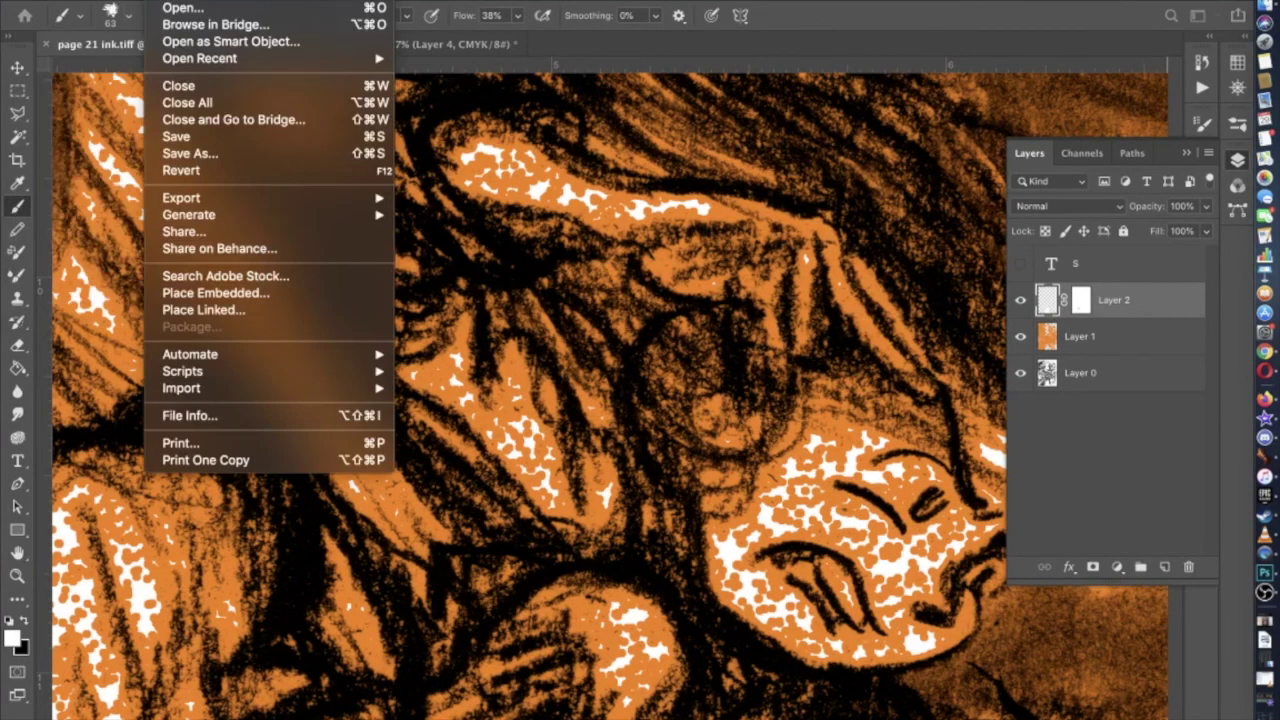
left_click(128, 15)
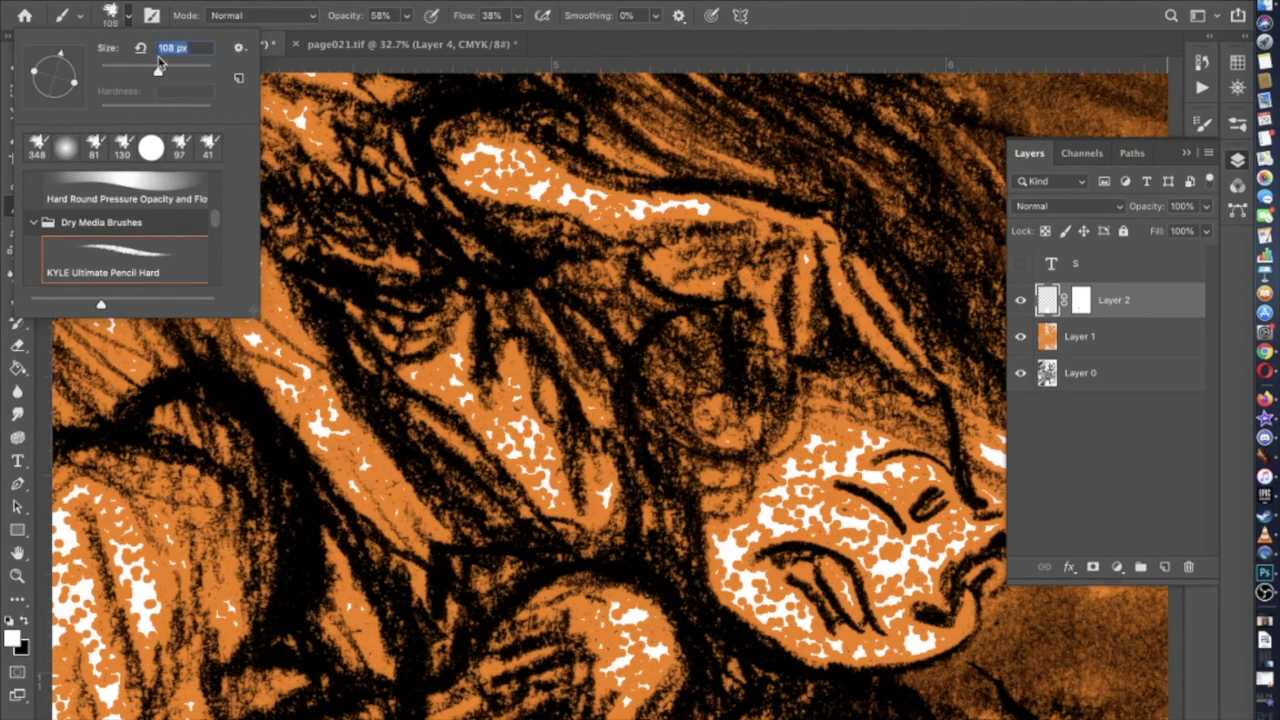
key("Return")
key("super+equal")
key("super+equal")
key("super+equal")
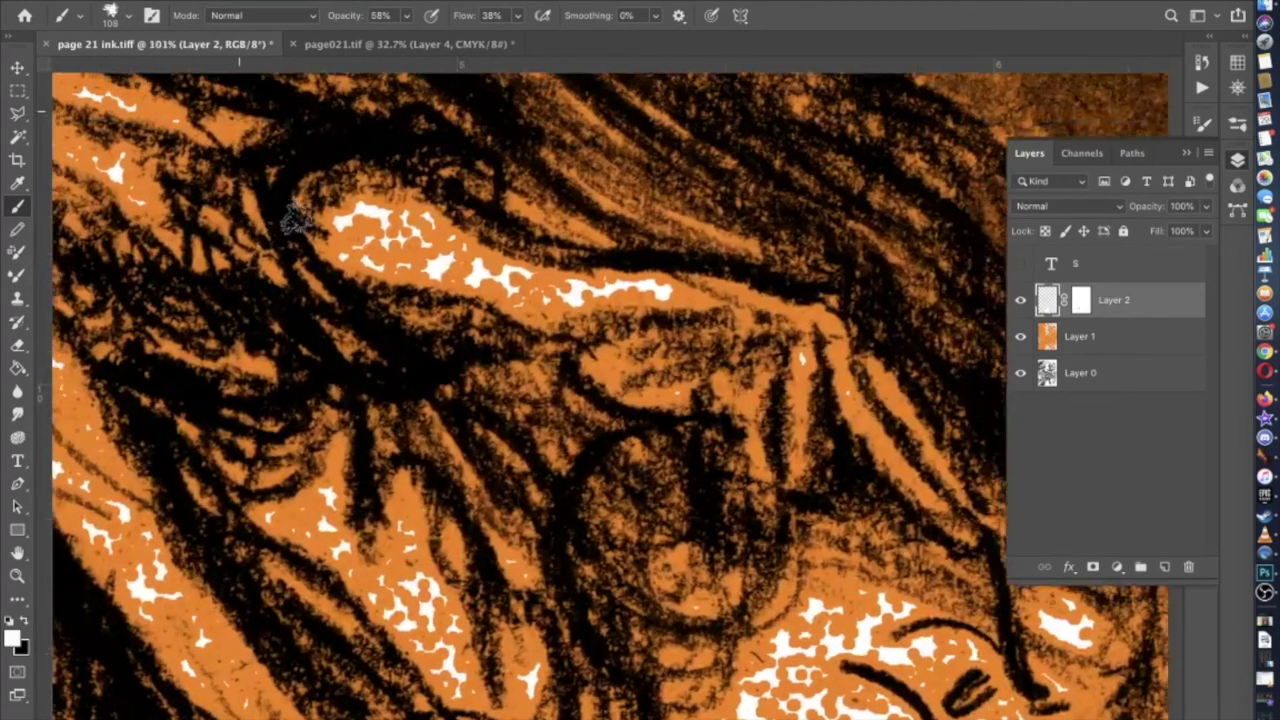
left_click(127, 16)
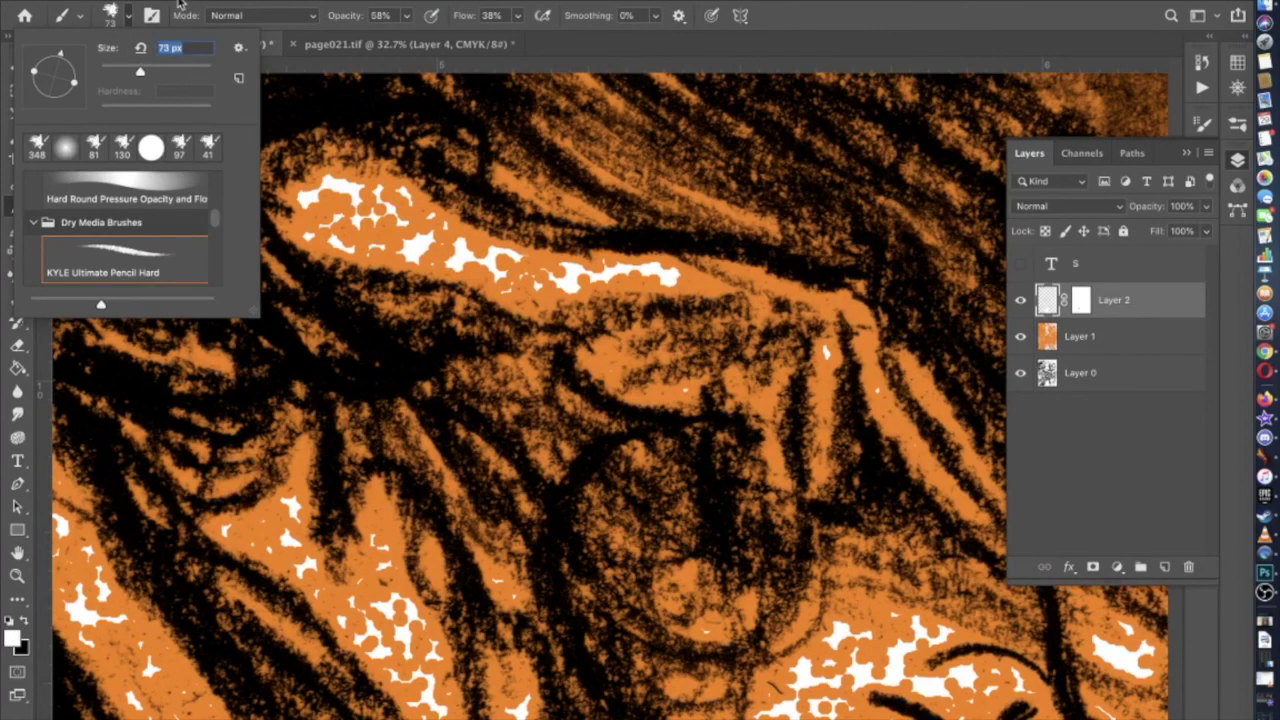
key("Return")
Paint a white highlight along and below the hair streak, toggling Layer 2 and orange to check
mouse_move(368, 232)
left_mouse_down()
mouse_move(313, 205)
mouse_move(346, 190)
mouse_move(390, 222)
mouse_move(363, 215)
mouse_move(403, 232)
mouse_move(406, 212)
mouse_move(423, 240)
mouse_move(556, 282)
mouse_move(757, 278)
left_mouse_up()
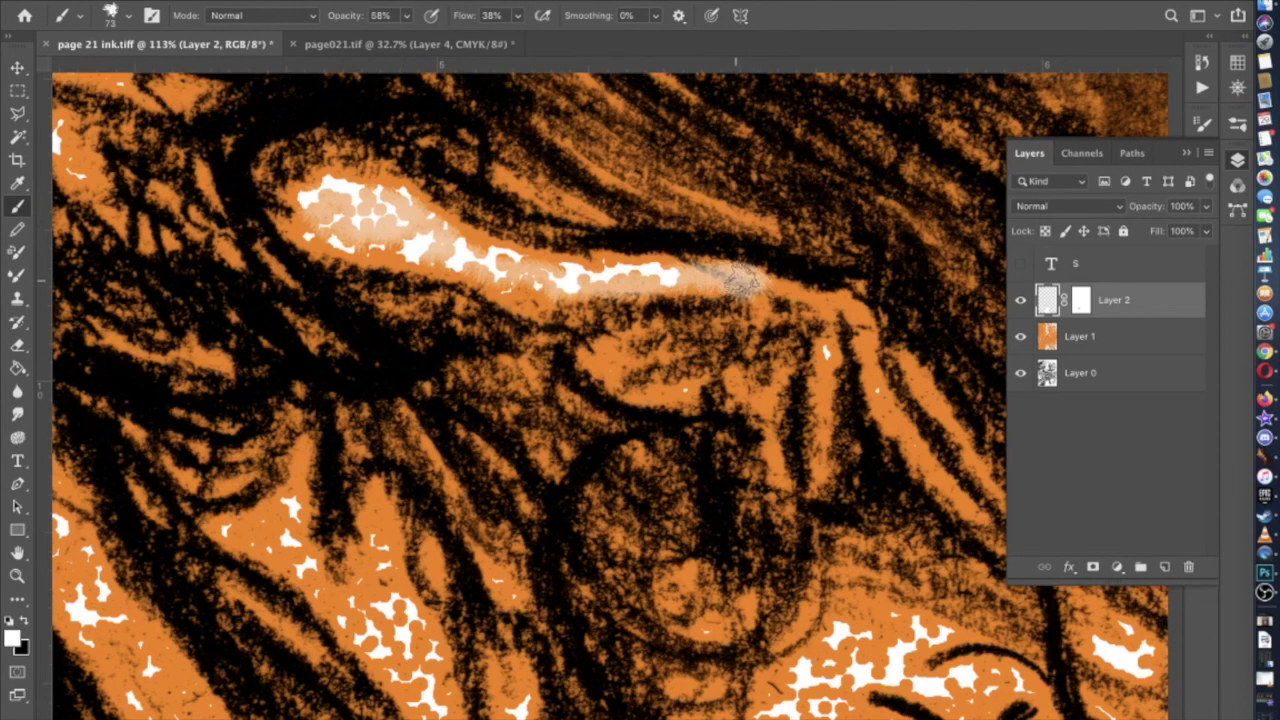
mouse_move(744, 290)
left_mouse_down()
mouse_move(710, 326)
mouse_move(571, 301)
mouse_move(639, 316)
mouse_move(649, 336)
mouse_move(629, 356)
mouse_move(629, 337)
mouse_move(701, 309)
mouse_move(644, 303)
left_mouse_up()
left_click(1020, 305)
left_click(1020, 305)
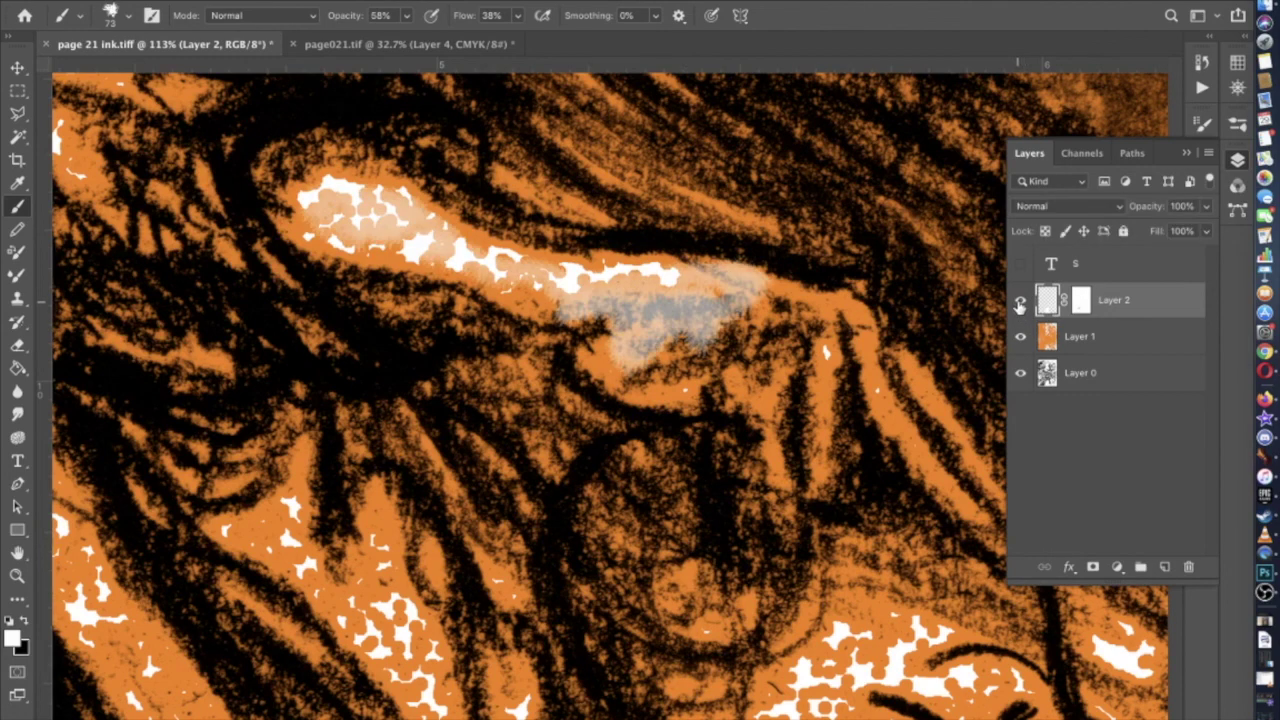
scroll(642, 290, "down", 4)
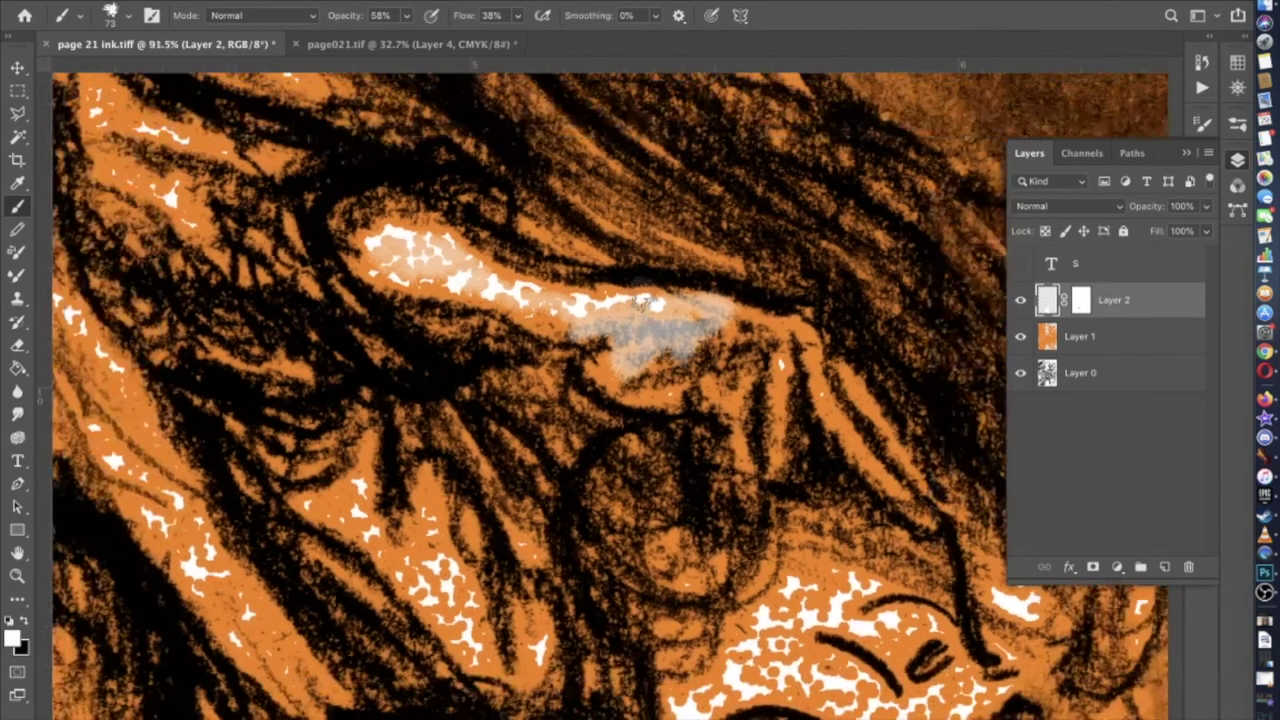
left_click(1021, 338)
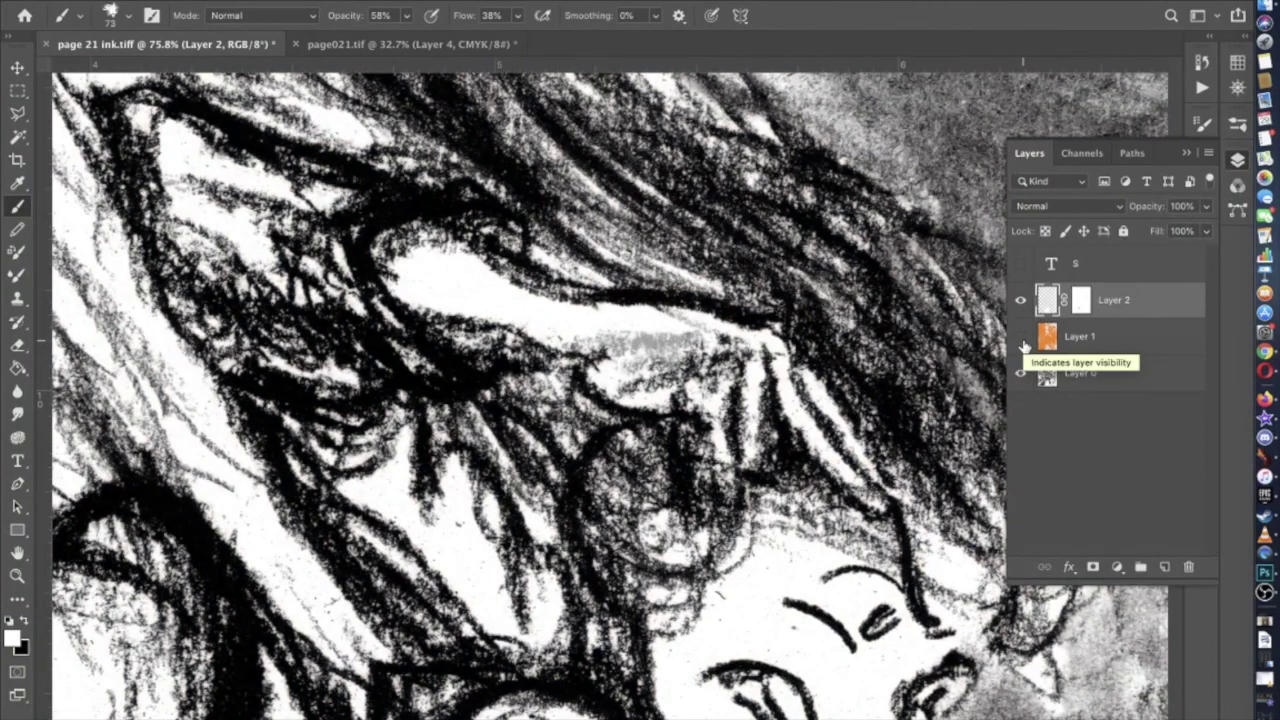
left_click(1021, 338)
scroll(660, 487, "up", 4)
Raise opacity to 100%, scrub white over the lower highlight, then hide the orange layer
mouse_move(700, 360)
left_mouse_down()
mouse_move(704, 345)
mouse_move(645, 365)
mouse_move(655, 305)
mouse_move(705, 298)
mouse_move(540, 292)
mouse_move(298, 195)
left_mouse_up()
left_click(404, 17)
mouse_move(700, 300)
left_mouse_down()
mouse_move(685, 360)
mouse_move(643, 355)
mouse_move(673, 368)
mouse_move(641, 370)
mouse_move(633, 358)
mouse_move(669, 302)
mouse_move(653, 283)
mouse_move(577, 290)
mouse_move(598, 286)
mouse_move(285, 185)
mouse_move(355, 188)
mouse_move(400, 209)
left_mouse_up()
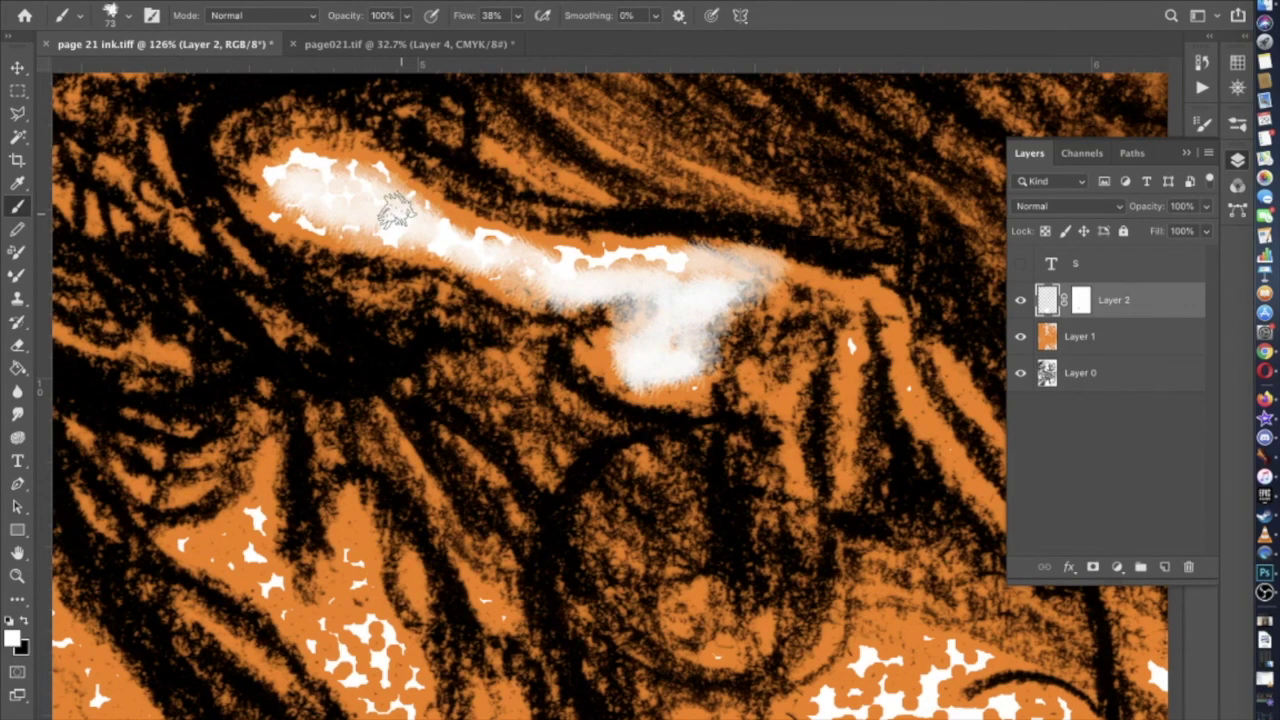
scroll(395, 210, "down", 5)
scroll(395, 210, "down", 8)
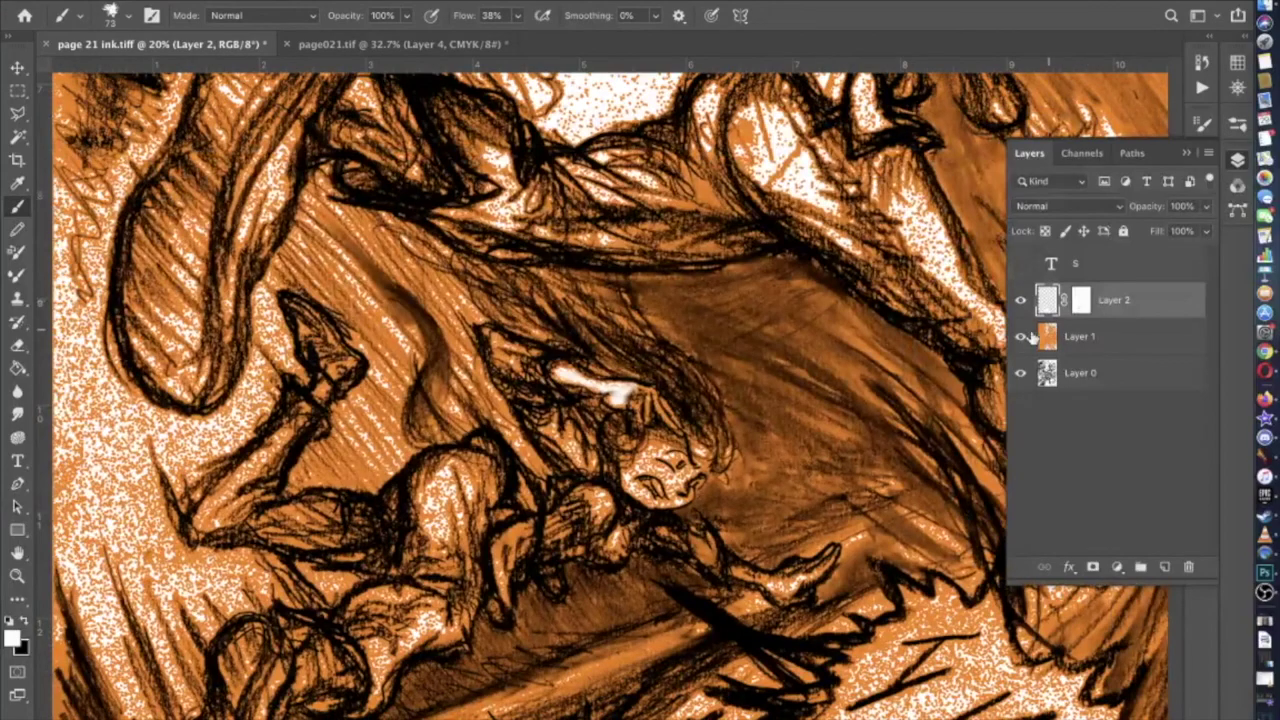
left_click(1020, 337)
left_click(1020, 301)
left_click(1020, 301)
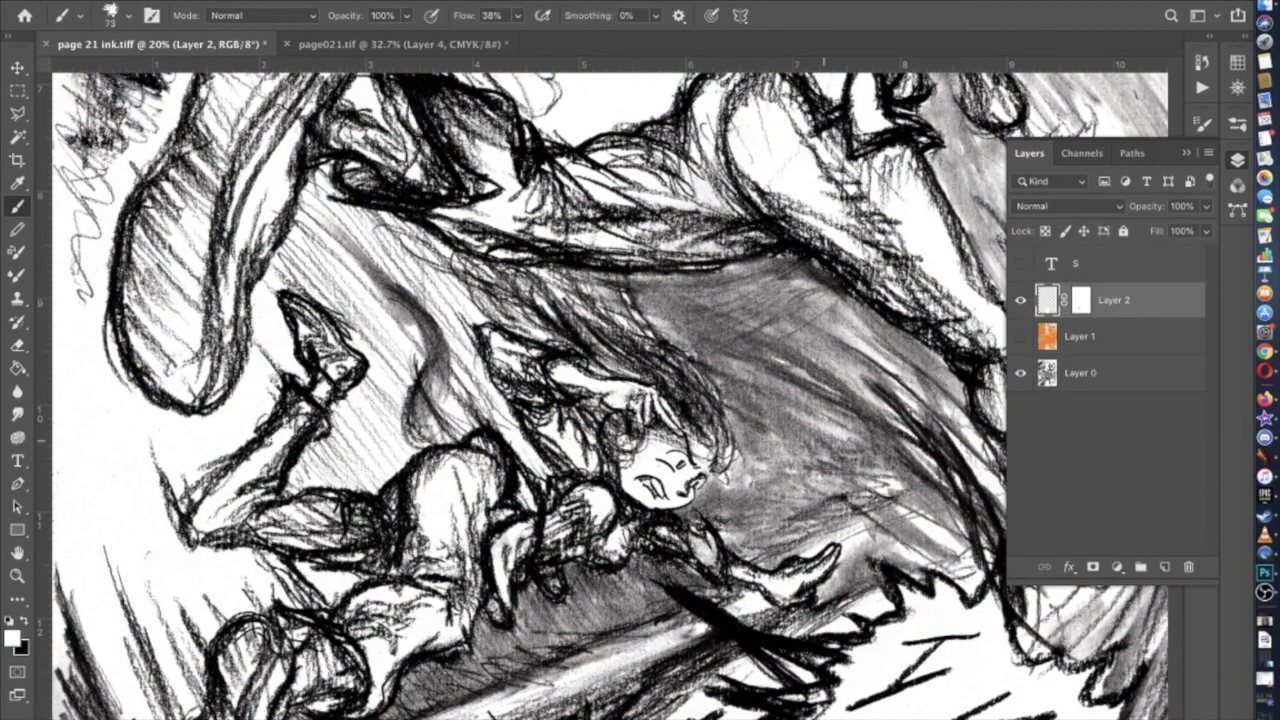
Scrub white over the grey patch in the hair highlight and open Layer 2's mask properties
scroll(580, 400, "up", 10)
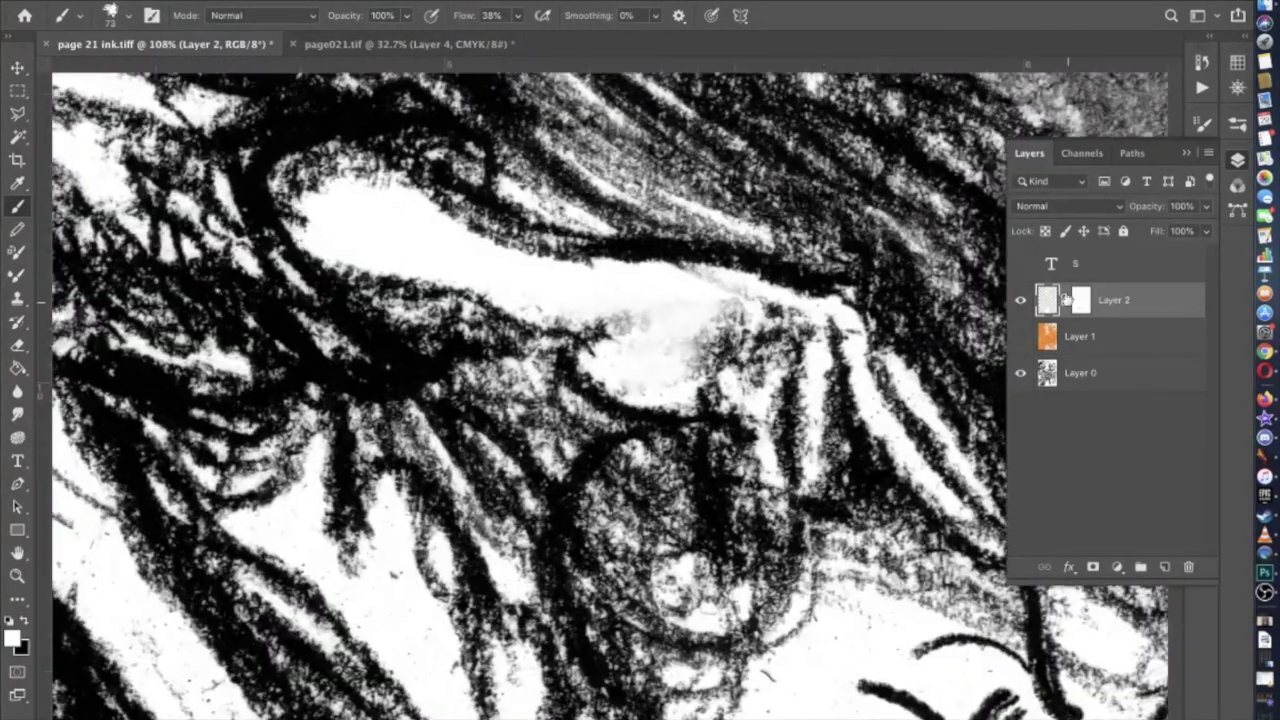
left_click(1021, 301)
left_click(1021, 301)
mouse_move(768, 360)
left_mouse_down()
mouse_move(752, 387)
mouse_move(730, 379)
mouse_move(722, 352)
mouse_move(770, 339)
mouse_move(728, 322)
mouse_move(730, 307)
mouse_move(790, 303)
left_mouse_up()
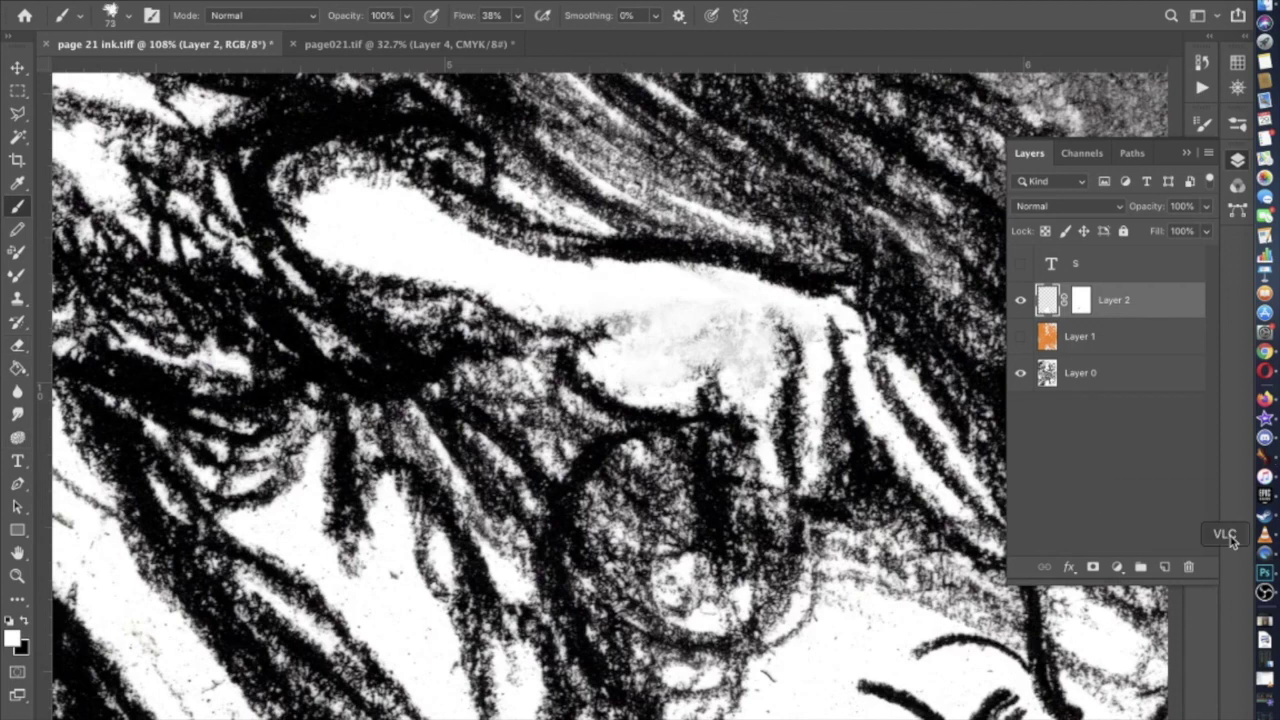
double_click(1081, 297)
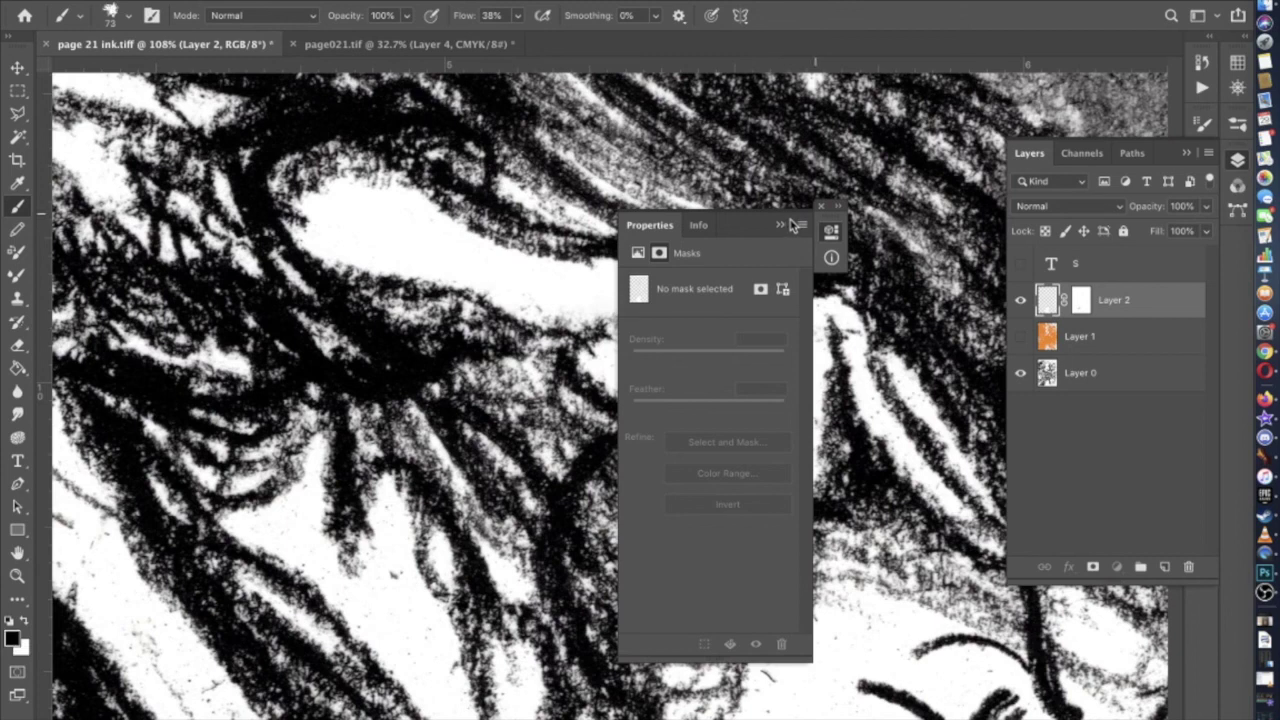
Undo the grey smudge, paint Layer 2's mask at 66% opacity, and show orange Layer 1 again
left_click(781, 224)
key("super+z")
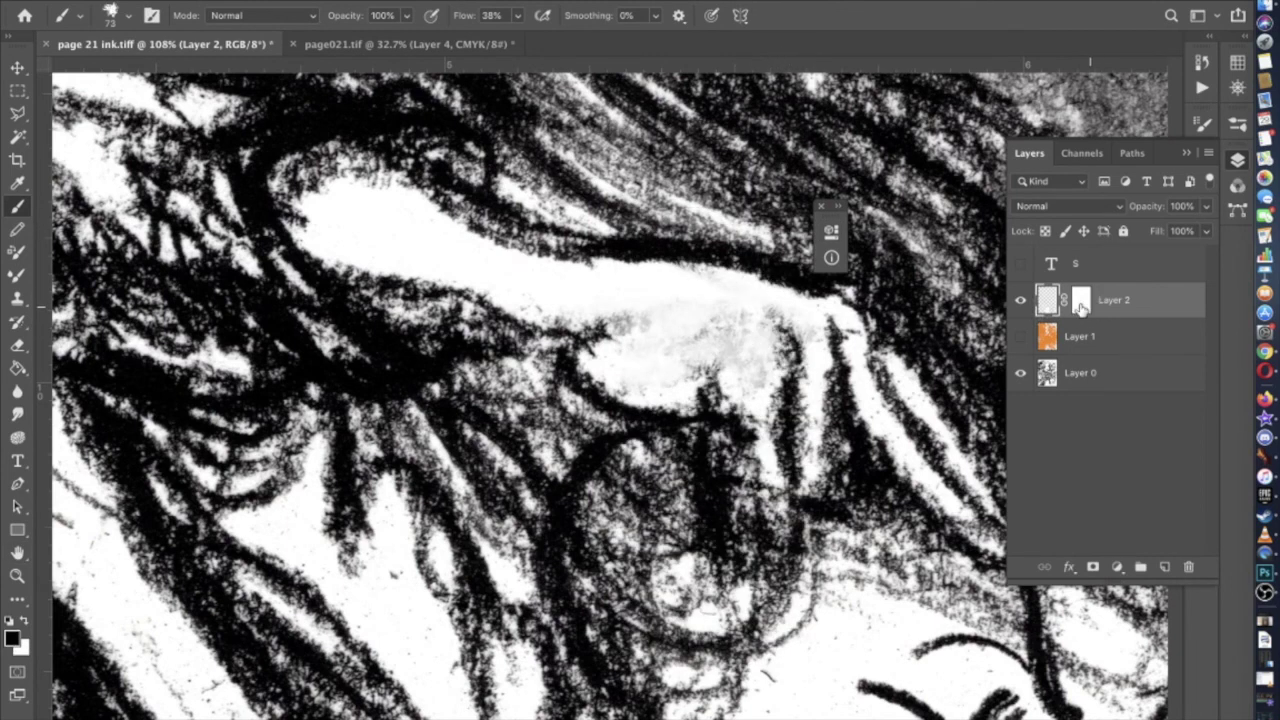
left_click(1081, 305)
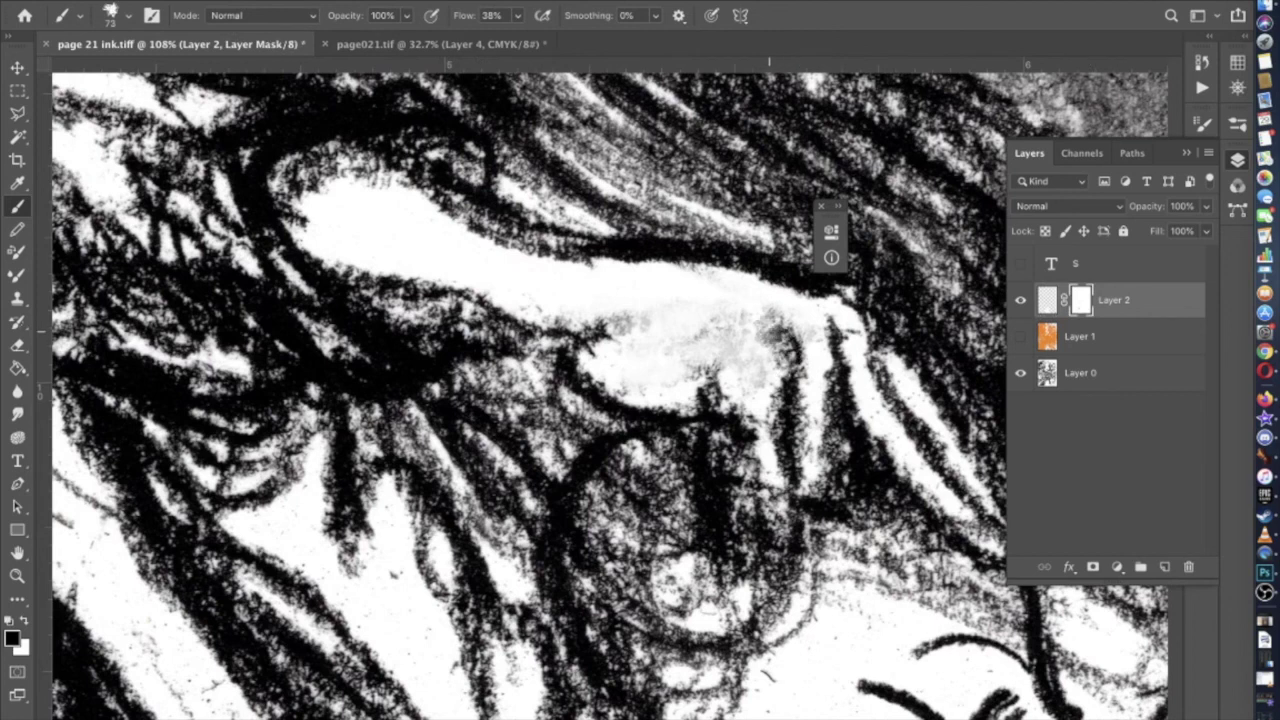
left_click_drag(763, 330, 710, 340)
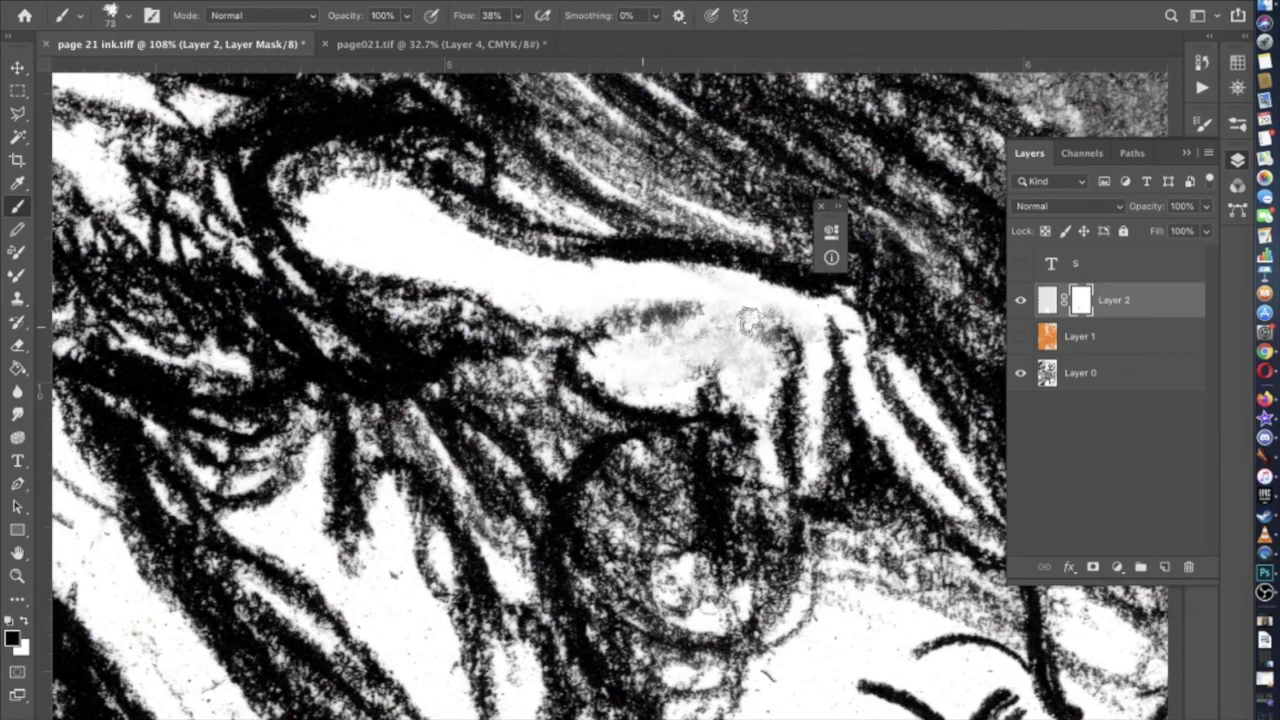
left_click(404, 16)
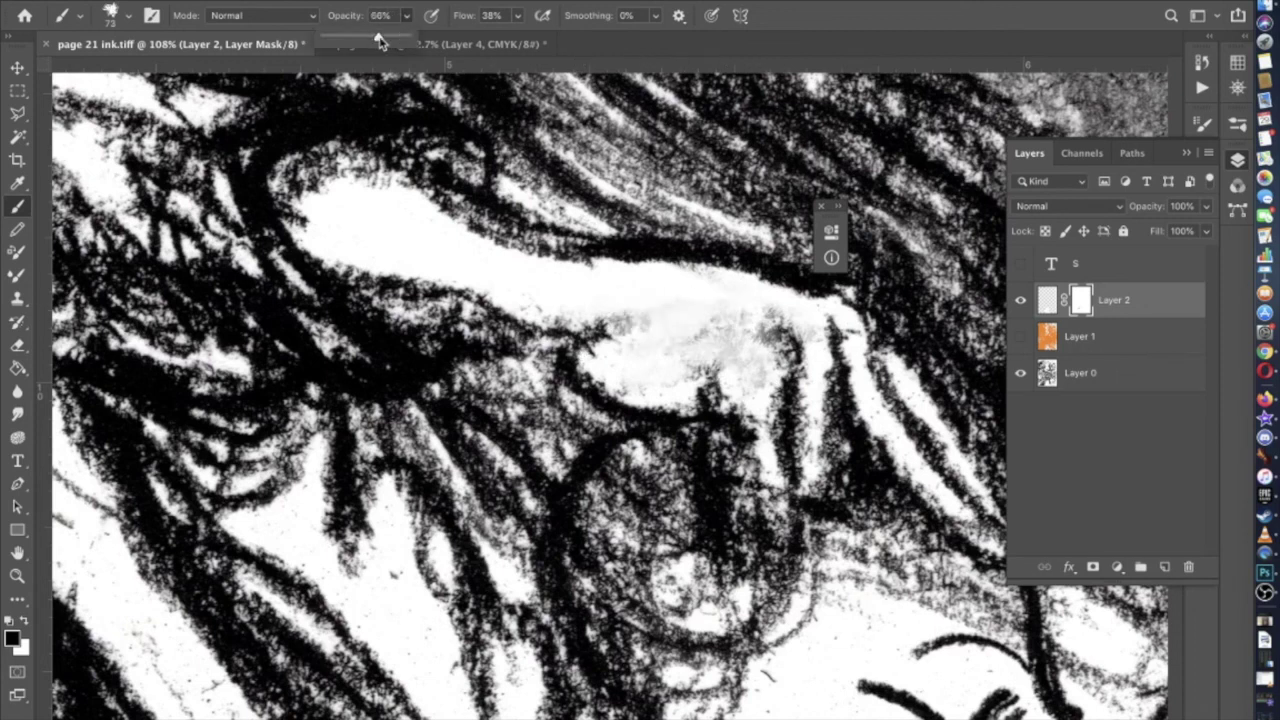
mouse_move(630, 278)
left_mouse_down()
mouse_move(600, 320)
mouse_move(700, 315)
mouse_move(740, 330)
mouse_move(720, 312)
mouse_move(700, 356)
mouse_move(630, 355)
left_mouse_up()
scroll(617, 345, "down", 4)
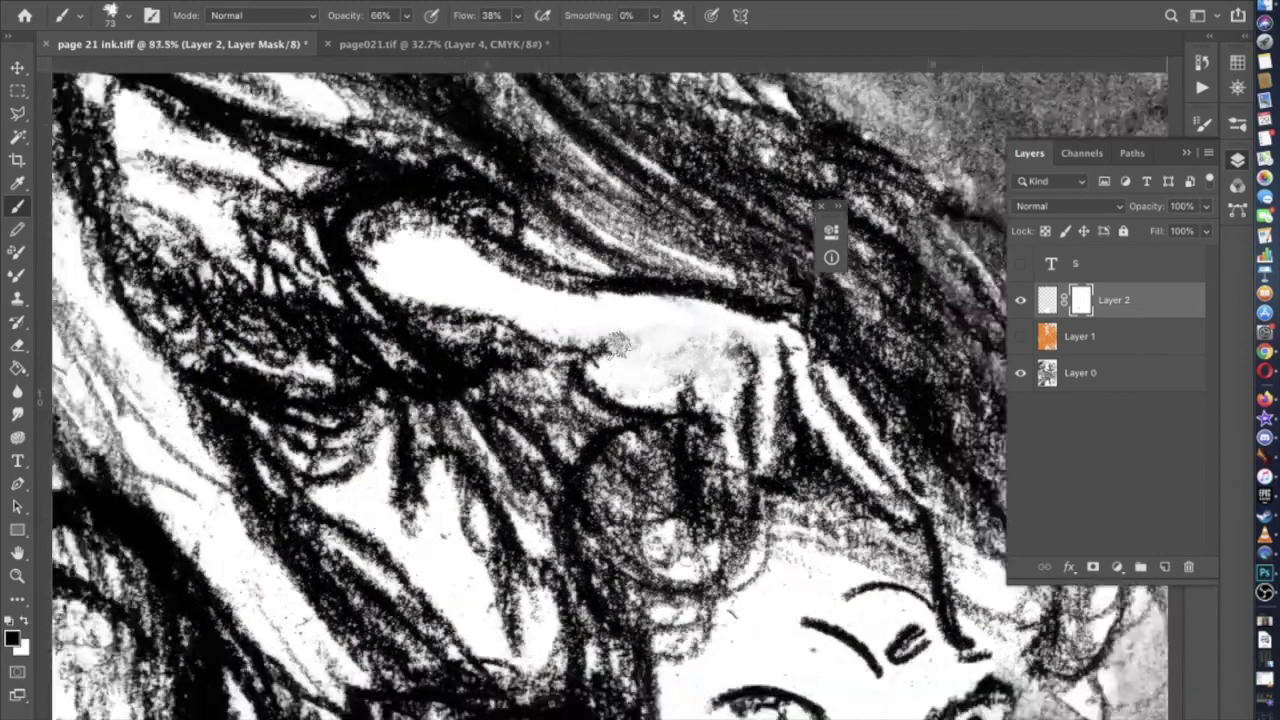
scroll(617, 345, "down", 8)
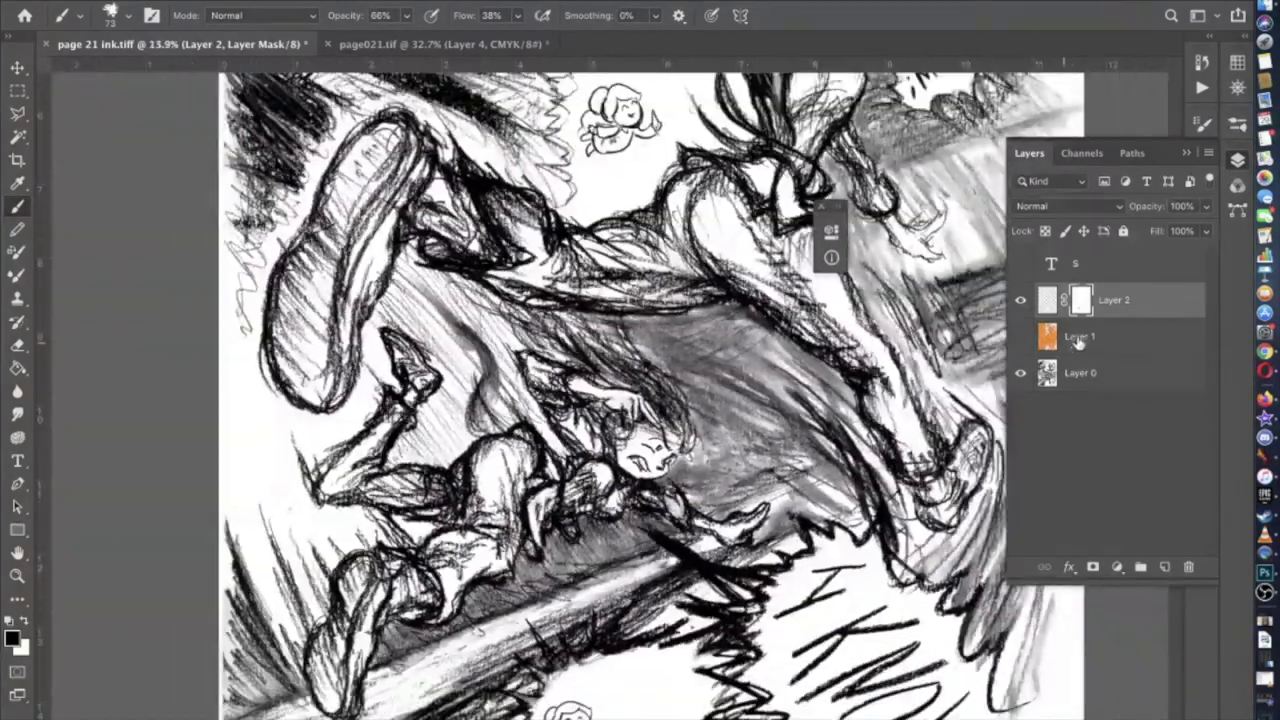
left_click(1020, 337)
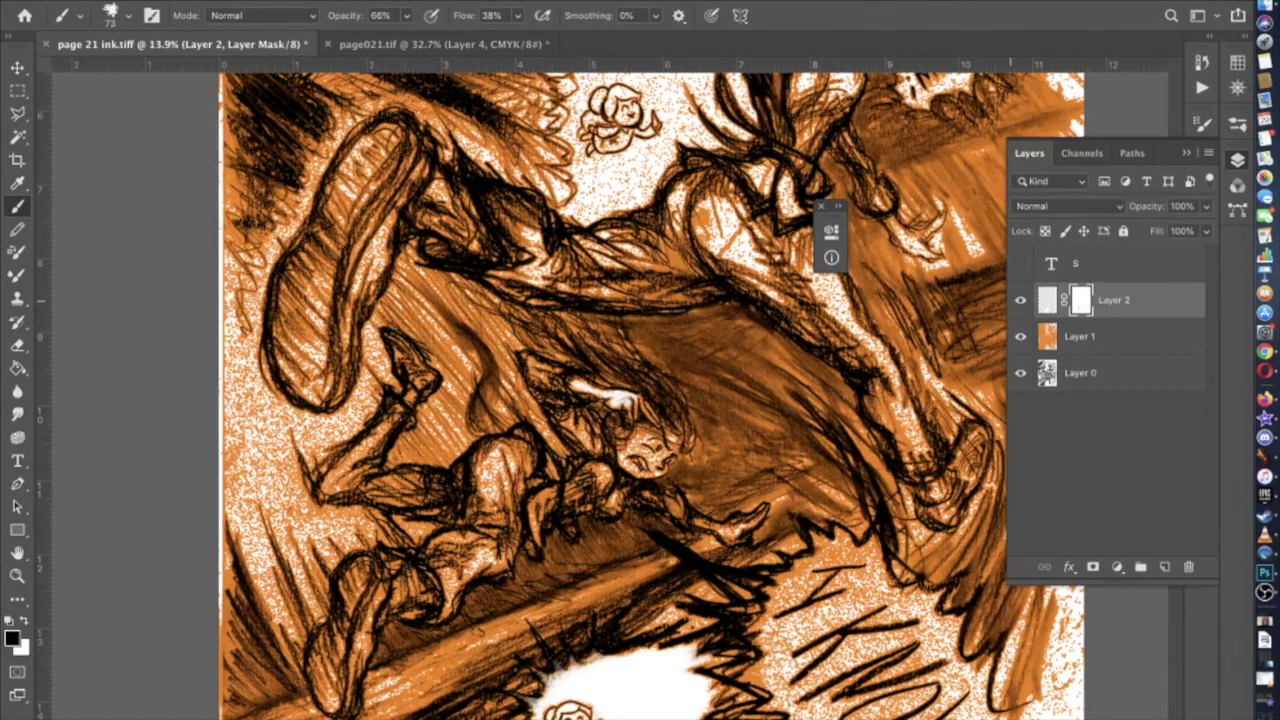
Zoom to the figure's face and target Layer 2's pixels instead of its mask
scroll(870, 386, "down", 5)
scroll(590, 385, "right", 5)
scroll(460, 370, "up", 5)
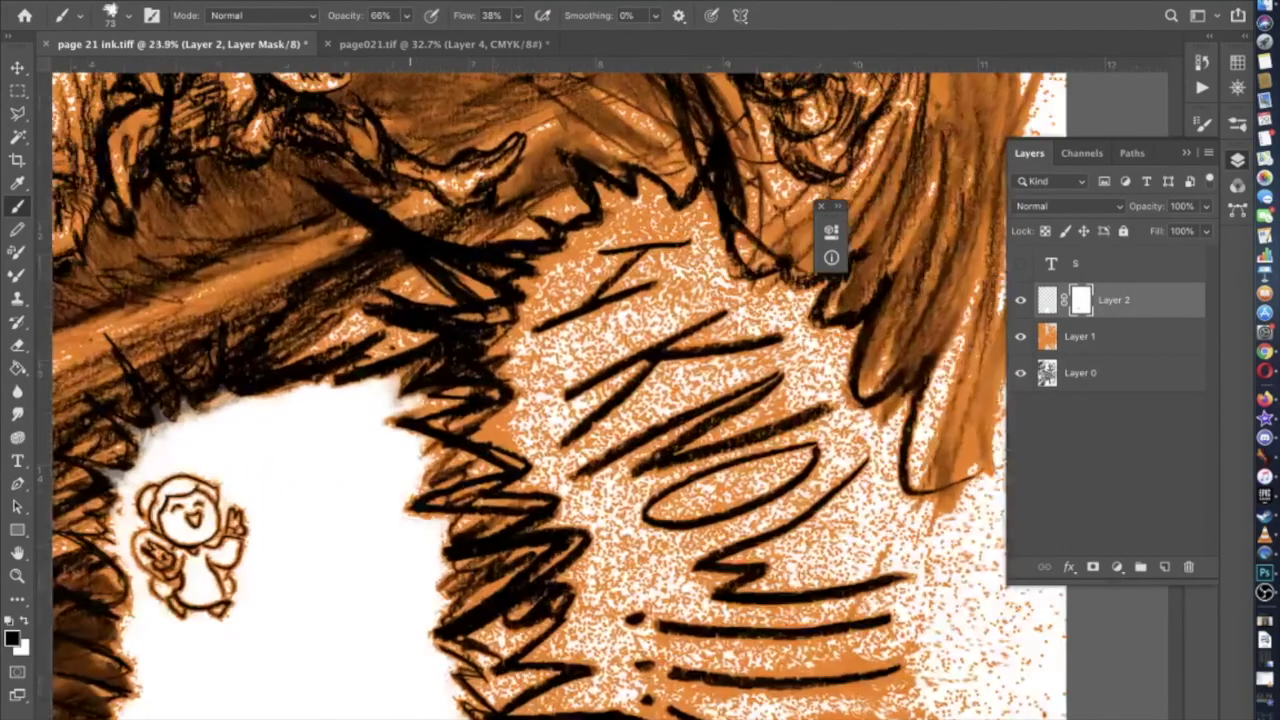
scroll(430, 430, "up", 8)
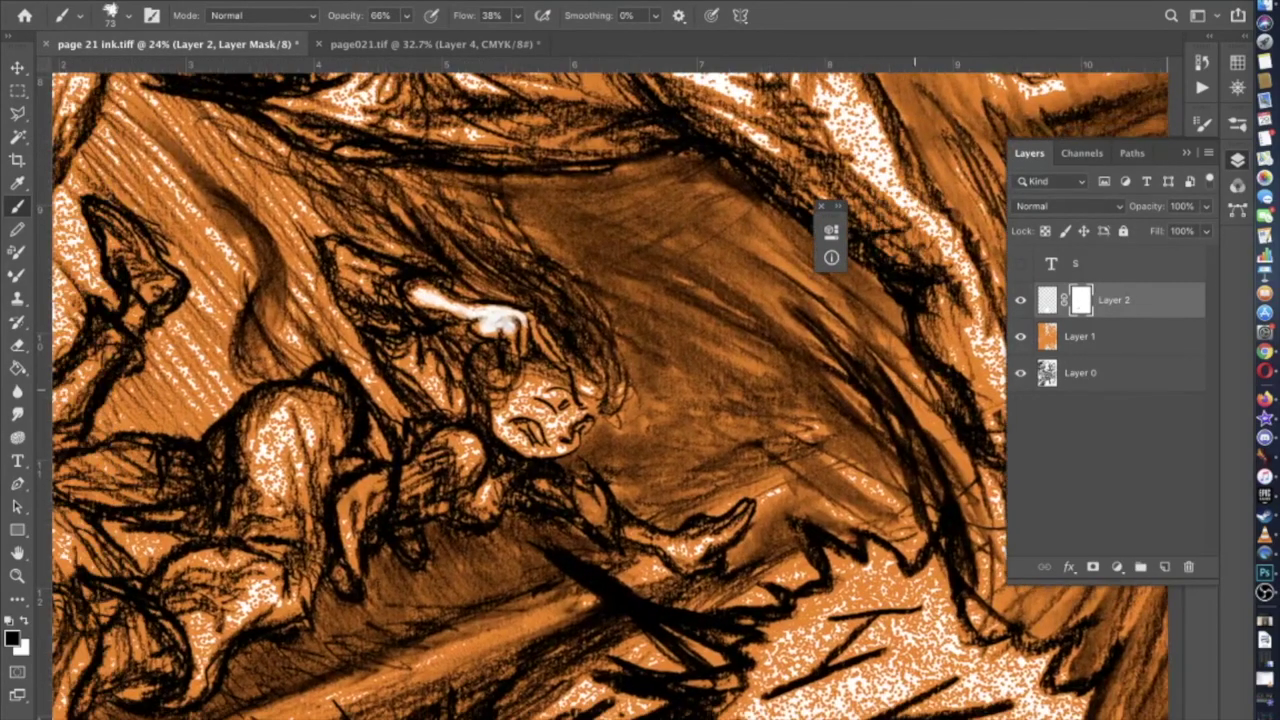
scroll(457, 633, "up", 2)
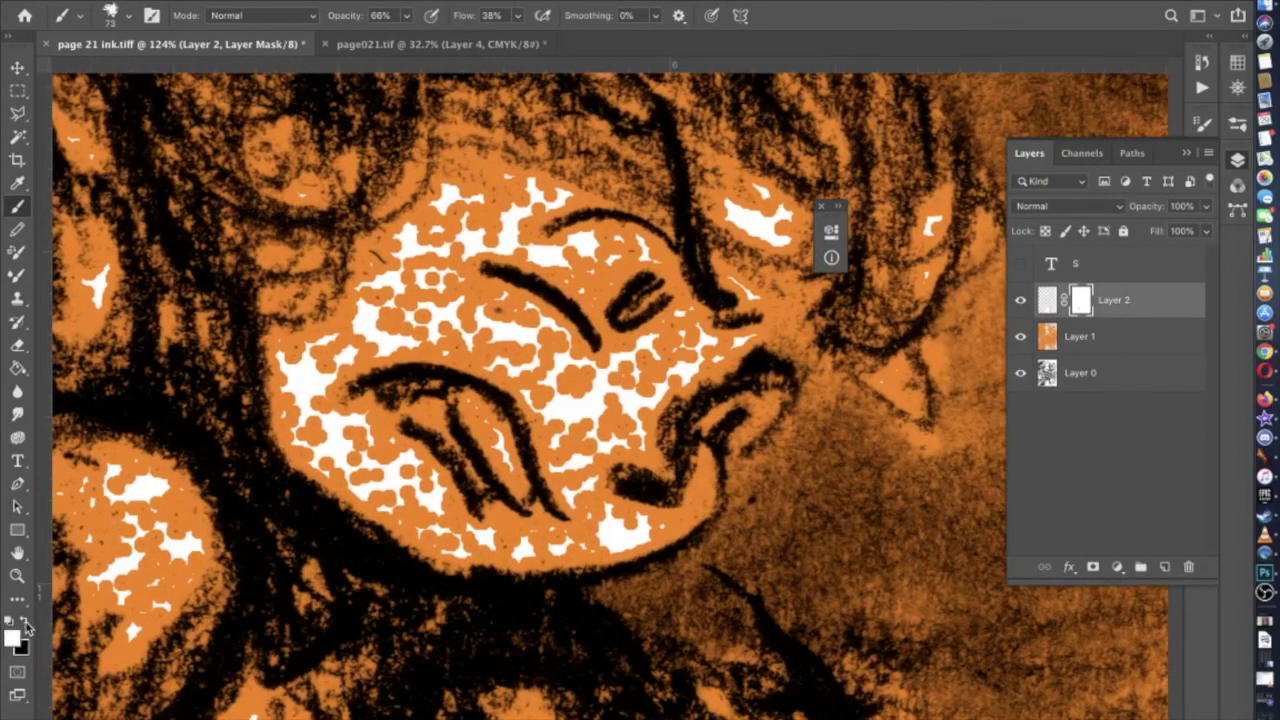
scroll(510, 335, "up", 2)
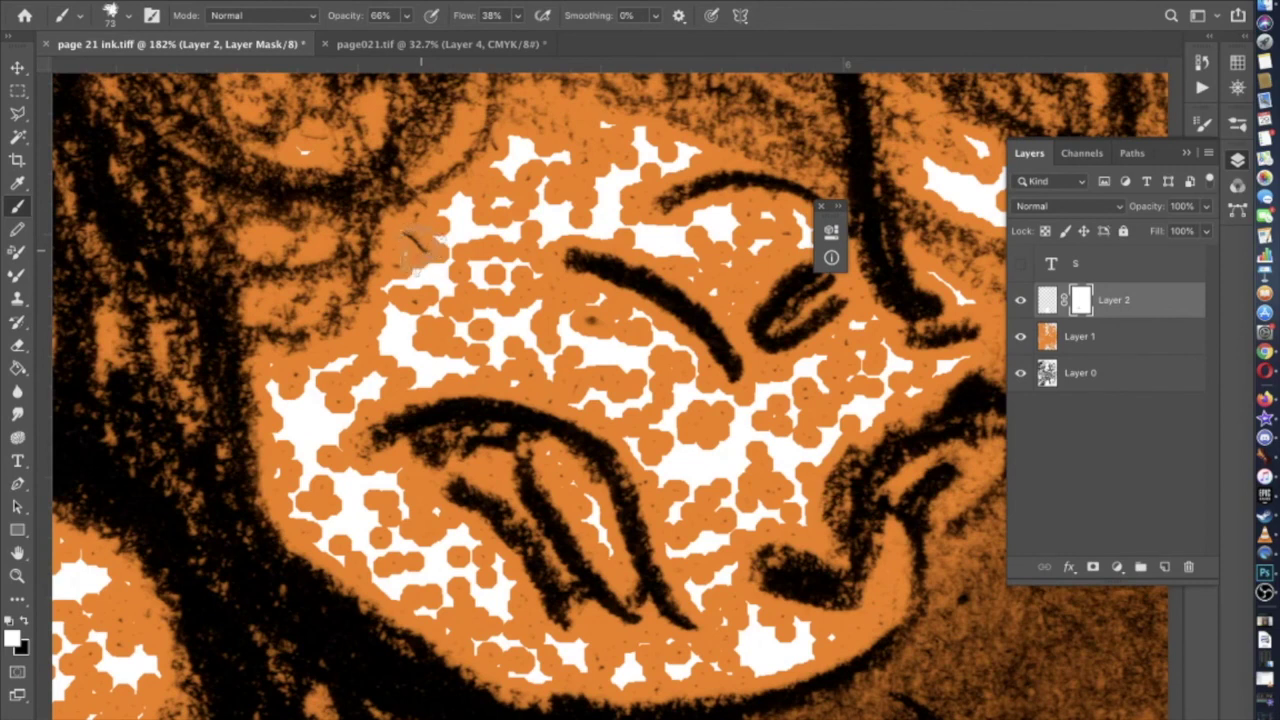
left_click(1044, 302)
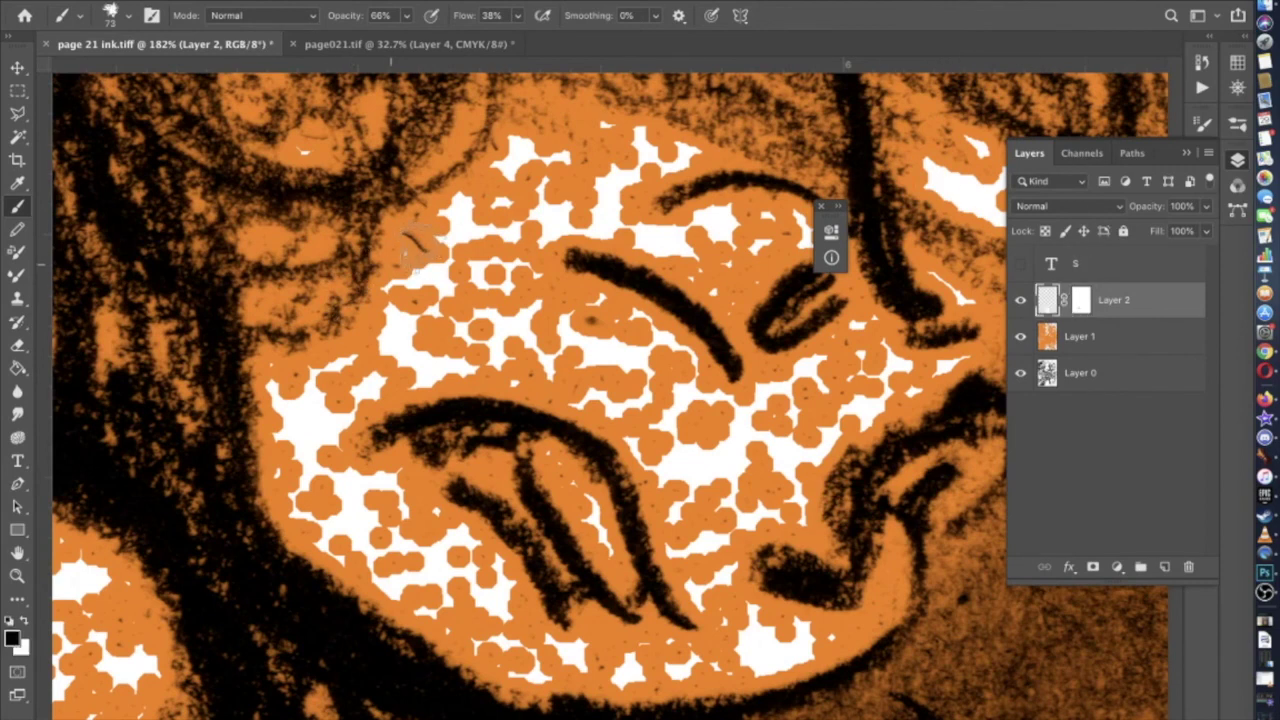
Set brush opacity to 100%, undo the stray brown dab, and paint white over the face's orange dots
left_click(407, 15)
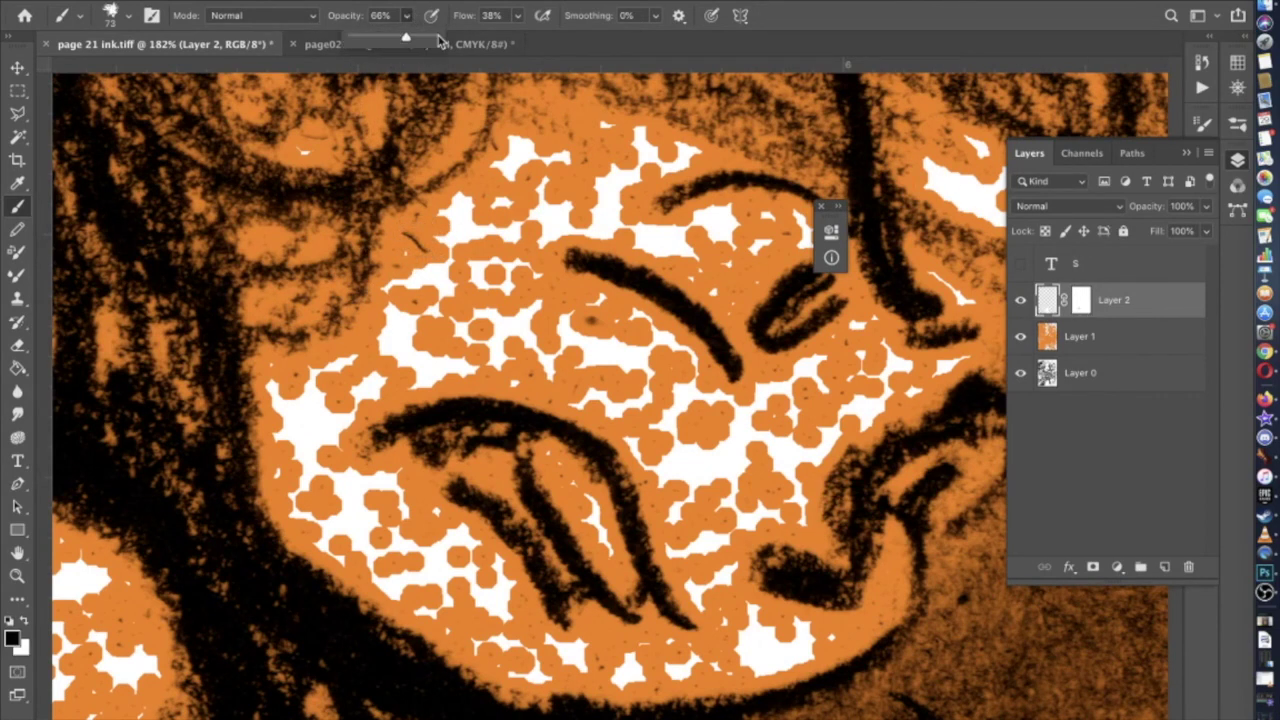
left_click(426, 241)
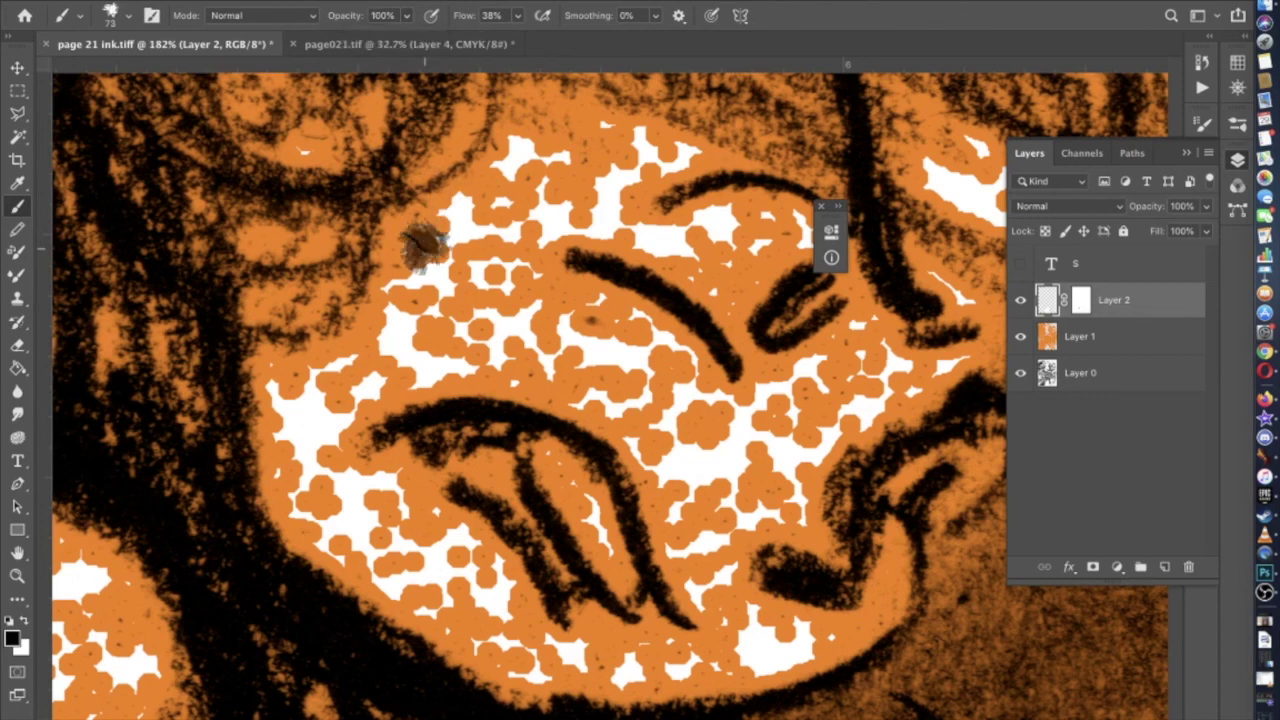
key("super+z")
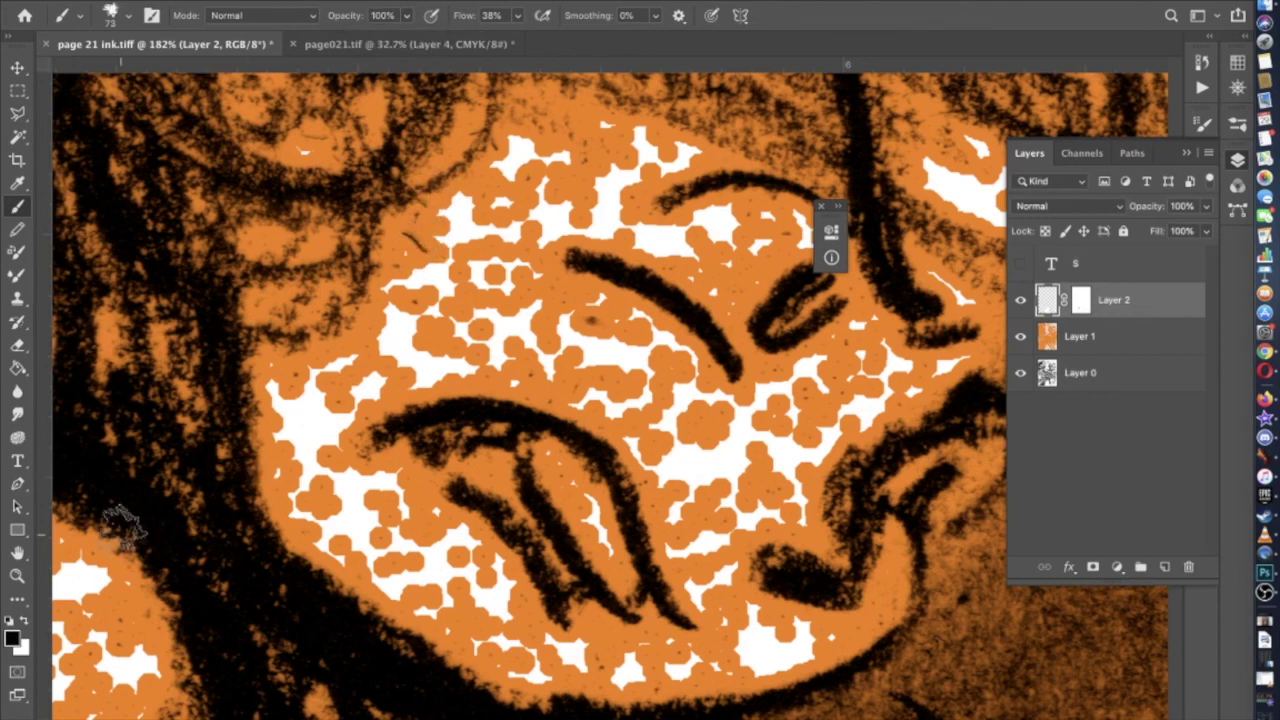
mouse_move(415, 250)
left_mouse_down()
mouse_move(493, 210)
mouse_move(517, 172)
mouse_move(602, 198)
mouse_move(518, 238)
mouse_move(505, 272)
mouse_move(560, 320)
mouse_move(533, 290)
mouse_move(537, 252)
mouse_move(532, 308)
mouse_move(625, 335)
mouse_move(690, 390)
mouse_move(695, 522)
mouse_move(643, 420)
mouse_move(533, 365)
mouse_move(413, 365)
mouse_move(305, 390)
mouse_move(397, 328)
mouse_move(418, 255)
mouse_move(513, 205)
mouse_move(475, 295)
mouse_move(455, 282)
mouse_move(460, 338)
mouse_move(465, 318)
mouse_move(547, 335)
mouse_move(630, 375)
mouse_move(595, 350)
mouse_move(605, 333)
mouse_move(695, 395)
mouse_move(645, 405)
mouse_move(567, 363)
mouse_move(550, 373)
mouse_move(502, 355)
mouse_move(510, 283)
mouse_move(425, 310)
mouse_move(405, 297)
mouse_move(434, 300)
mouse_move(503, 214)
mouse_move(548, 194)
mouse_move(523, 257)
mouse_move(440, 272)
left_mouse_up()
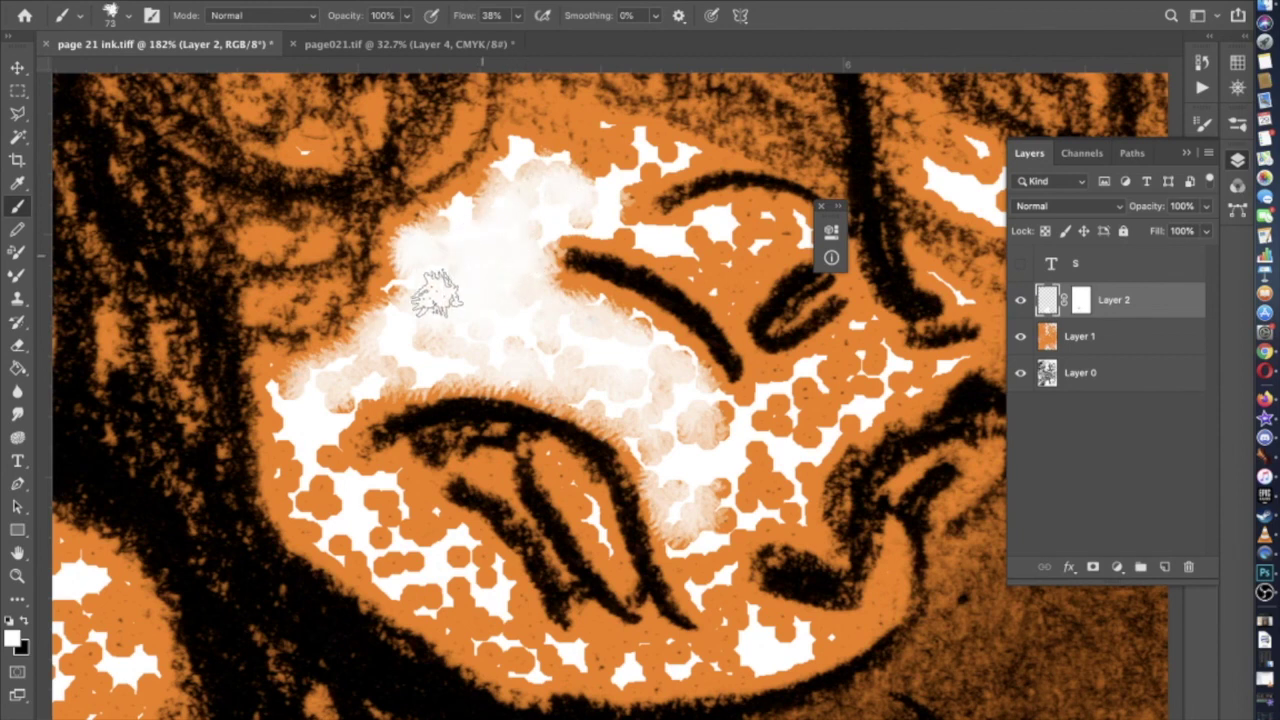
Reduce the brush to 60 px and whiten the face from the eyelid down-left
scroll(414, 329, "right", 5)
scroll(414, 329, "up", 2)
left_click(565, 310)
left_click(116, 16)
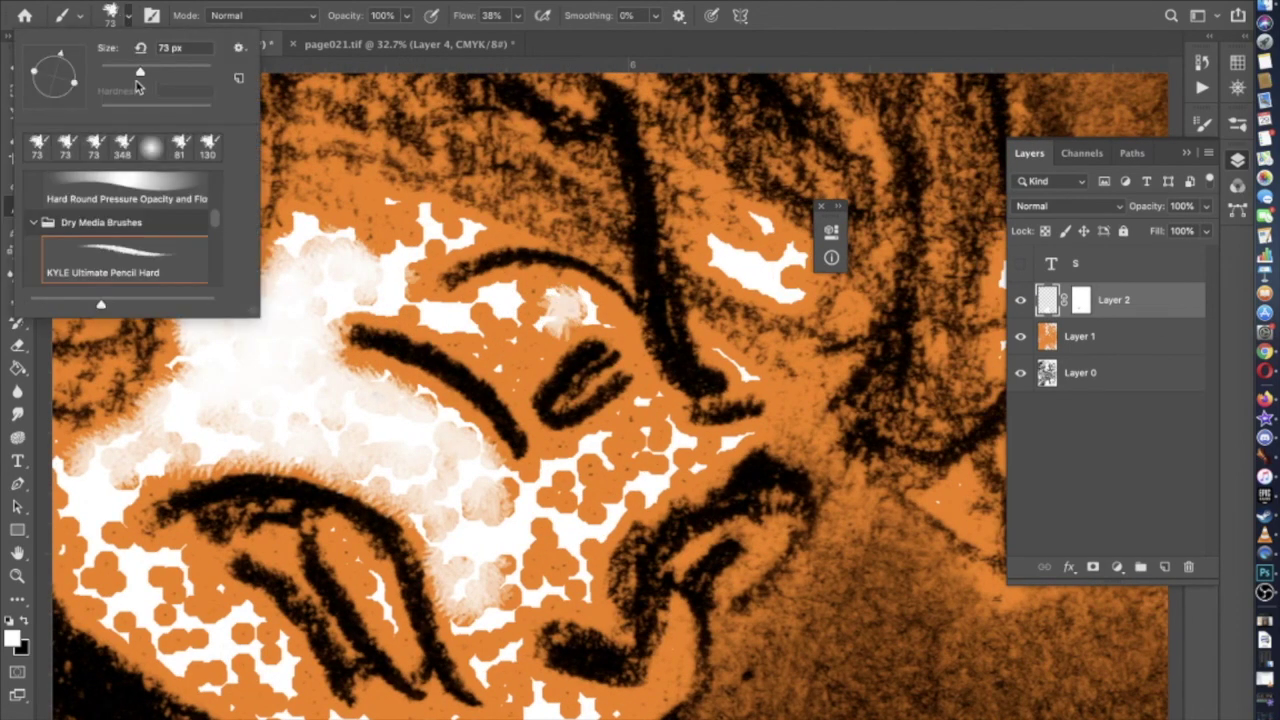
mouse_move(555, 310)
left_mouse_down()
mouse_move(500, 294)
mouse_move(471, 314)
mouse_move(512, 355)
mouse_move(394, 286)
mouse_move(400, 271)
mouse_move(402, 282)
left_mouse_up()
Paint white down the cheek toward the chin and along the lower edge of the face
mouse_move(645, 437)
left_mouse_down()
mouse_move(647, 405)
mouse_move(632, 430)
mouse_move(555, 478)
mouse_move(545, 505)
mouse_move(655, 450)
mouse_move(693, 462)
mouse_move(591, 530)
mouse_move(573, 583)
mouse_move(535, 548)
mouse_move(498, 593)
mouse_move(495, 652)
mouse_move(510, 687)
mouse_move(555, 705)
left_mouse_up()
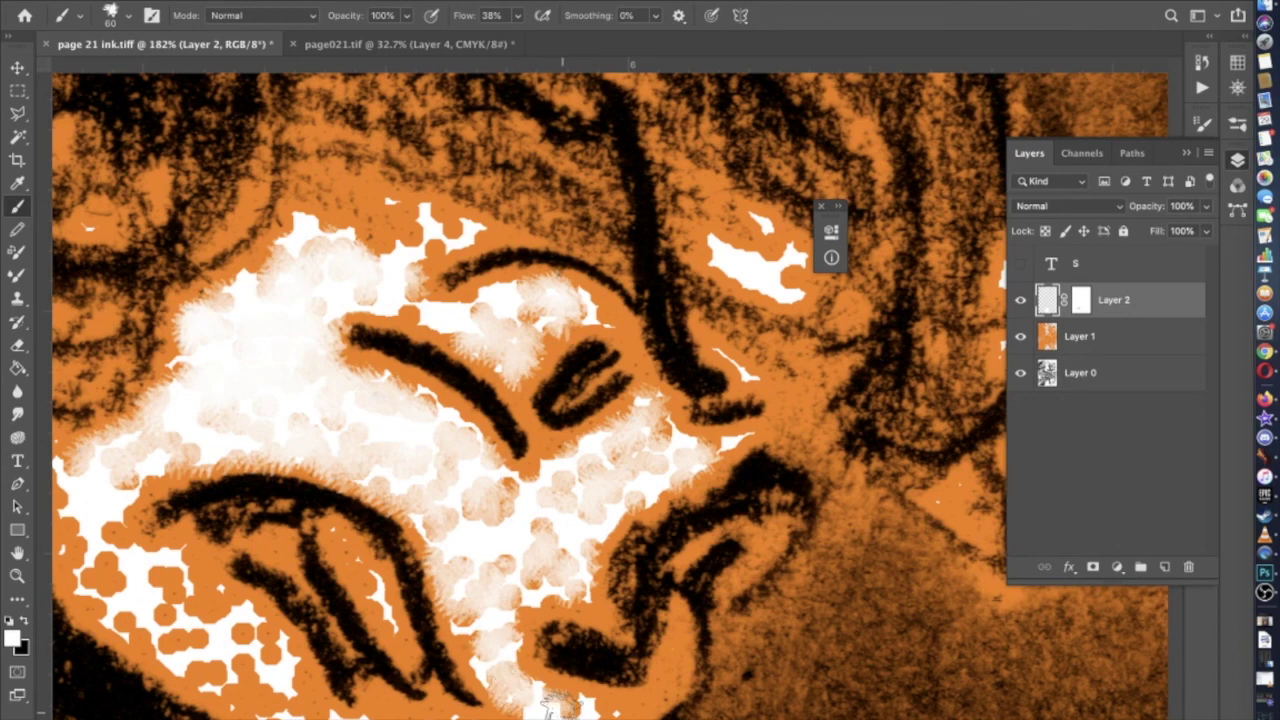
scroll(515, 440, "down", 5)
mouse_move(560, 505)
left_mouse_down()
mouse_move(575, 515)
mouse_move(605, 485)
mouse_move(600, 500)
mouse_move(555, 505)
left_mouse_up()
mouse_move(522, 535)
left_mouse_down()
mouse_move(500, 528)
mouse_move(525, 522)
mouse_move(430, 518)
mouse_move(445, 515)
left_mouse_up()
scroll(445, 515, "left", 5)
mouse_move(552, 512)
left_mouse_down()
mouse_move(585, 515)
mouse_move(450, 505)
mouse_move(408, 475)
mouse_move(435, 480)
mouse_move(377, 400)
mouse_move(395, 405)
mouse_move(309, 343)
mouse_move(256, 333)
mouse_move(258, 278)
mouse_move(287, 245)
mouse_move(247, 250)
mouse_move(218, 278)
mouse_move(238, 365)
mouse_move(318, 410)
mouse_move(255, 358)
mouse_move(362, 455)
mouse_move(425, 490)
mouse_move(310, 366)
mouse_move(340, 378)
mouse_move(487, 505)
mouse_move(515, 507)
mouse_move(281, 392)
mouse_move(238, 308)
mouse_move(257, 268)
mouse_move(333, 215)
mouse_move(237, 228)
mouse_move(271, 211)
left_mouse_up()
Whiten the remaining orange dots across the upper face, above the eye, and below it
scroll(375, 183, "up", 2)
mouse_move(375, 183)
left_mouse_down()
mouse_move(465, 205)
mouse_move(597, 283)
mouse_move(630, 322)
mouse_move(628, 380)
mouse_move(583, 375)
mouse_move(490, 288)
mouse_move(409, 265)
mouse_move(418, 256)
mouse_move(613, 324)
mouse_move(380, 263)
left_mouse_up()
scroll(380, 263, "up", 2)
mouse_move(471, 234)
left_mouse_down()
mouse_move(503, 245)
mouse_move(582, 223)
mouse_move(597, 203)
mouse_move(428, 243)
mouse_move(373, 292)
left_mouse_up()
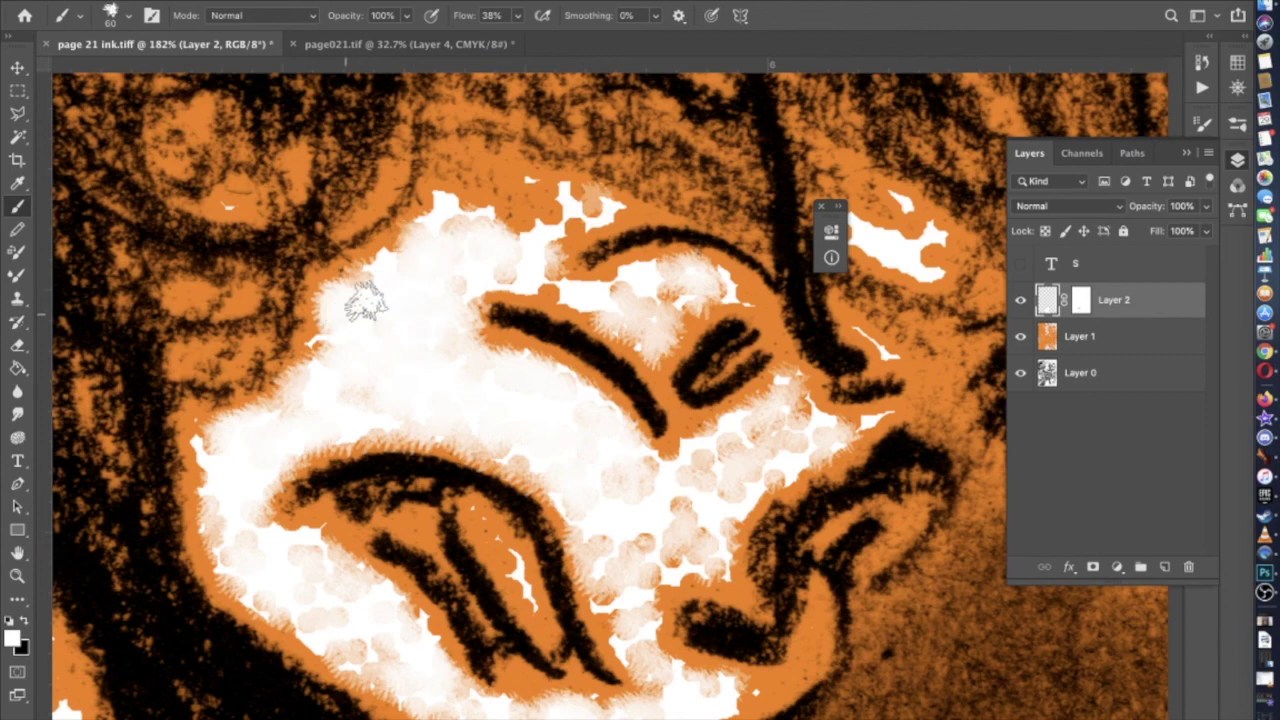
left_click_drag(705, 308, 651, 286)
mouse_move(785, 378)
left_mouse_down()
mouse_move(793, 418)
mouse_move(748, 456)
mouse_move(701, 471)
mouse_move(783, 446)
mouse_move(758, 461)
mouse_move(703, 548)
mouse_move(641, 488)
mouse_move(648, 560)
mouse_move(613, 620)
left_mouse_up()
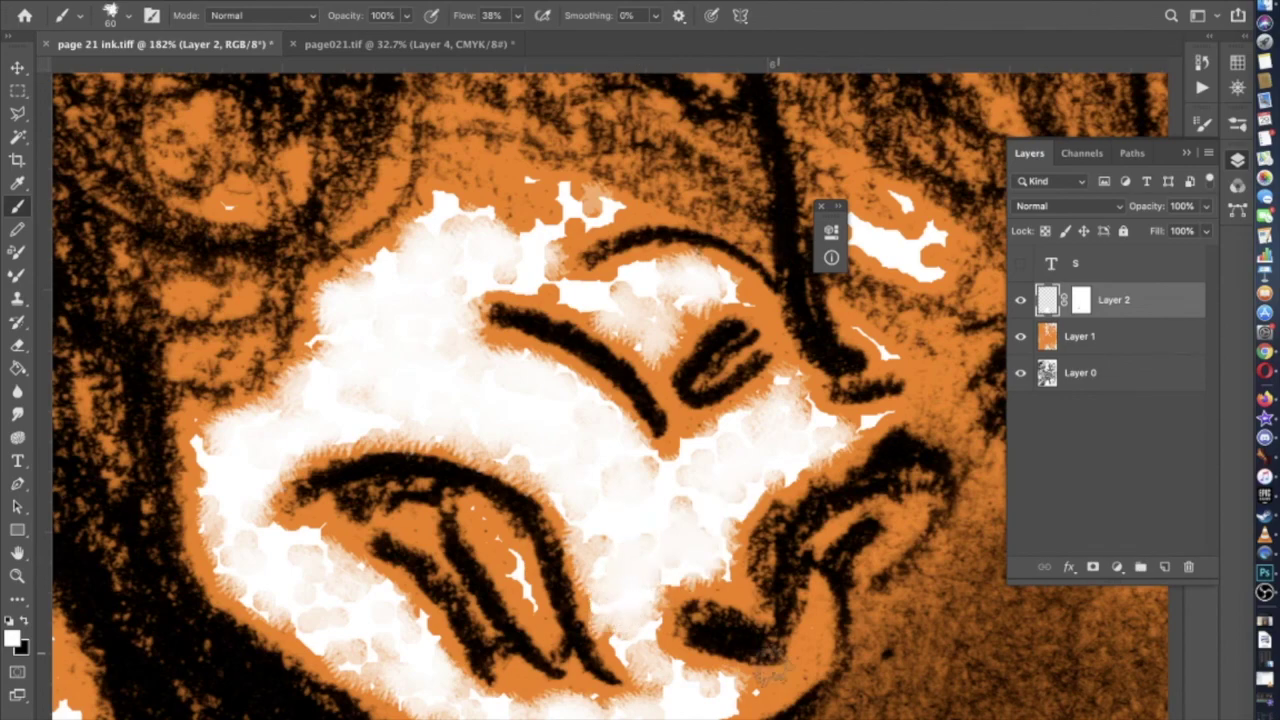
Paint a white highlight stroke along the figure's outstretched hand on Layer 2
scroll(615, 415, "down", 5)
scroll(636, 645, "down", 6)
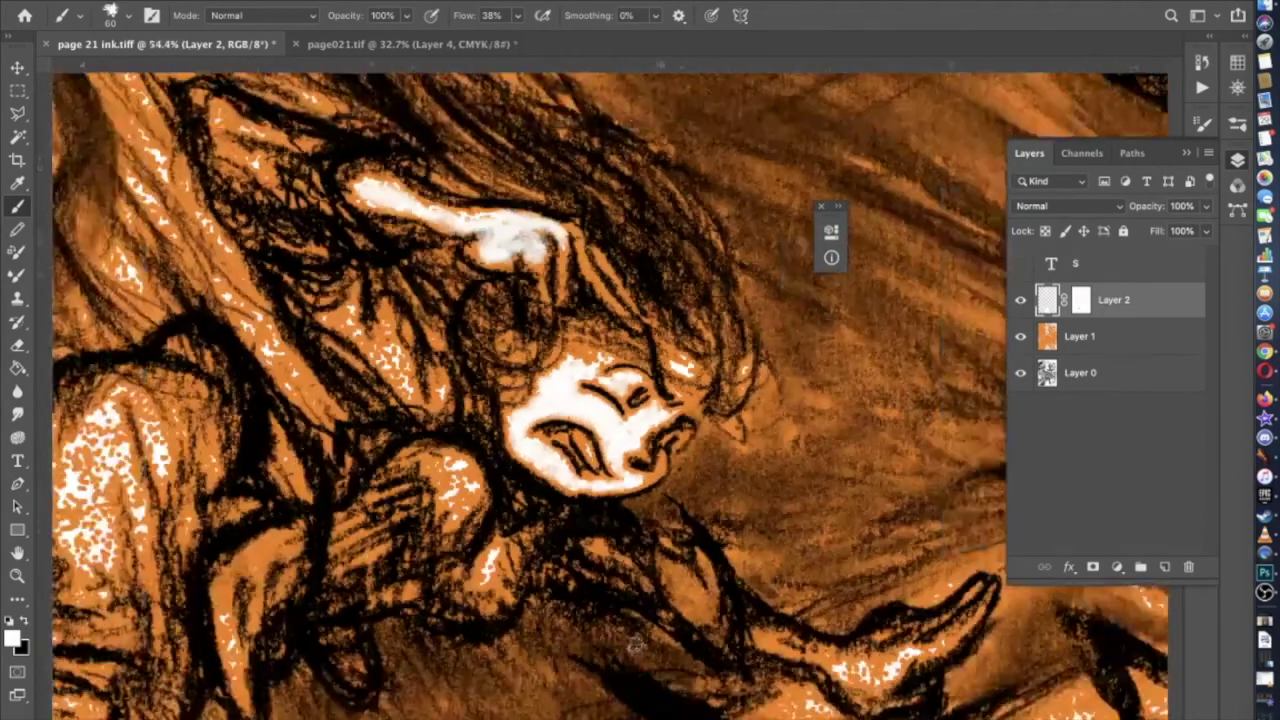
scroll(636, 645, "up", 8)
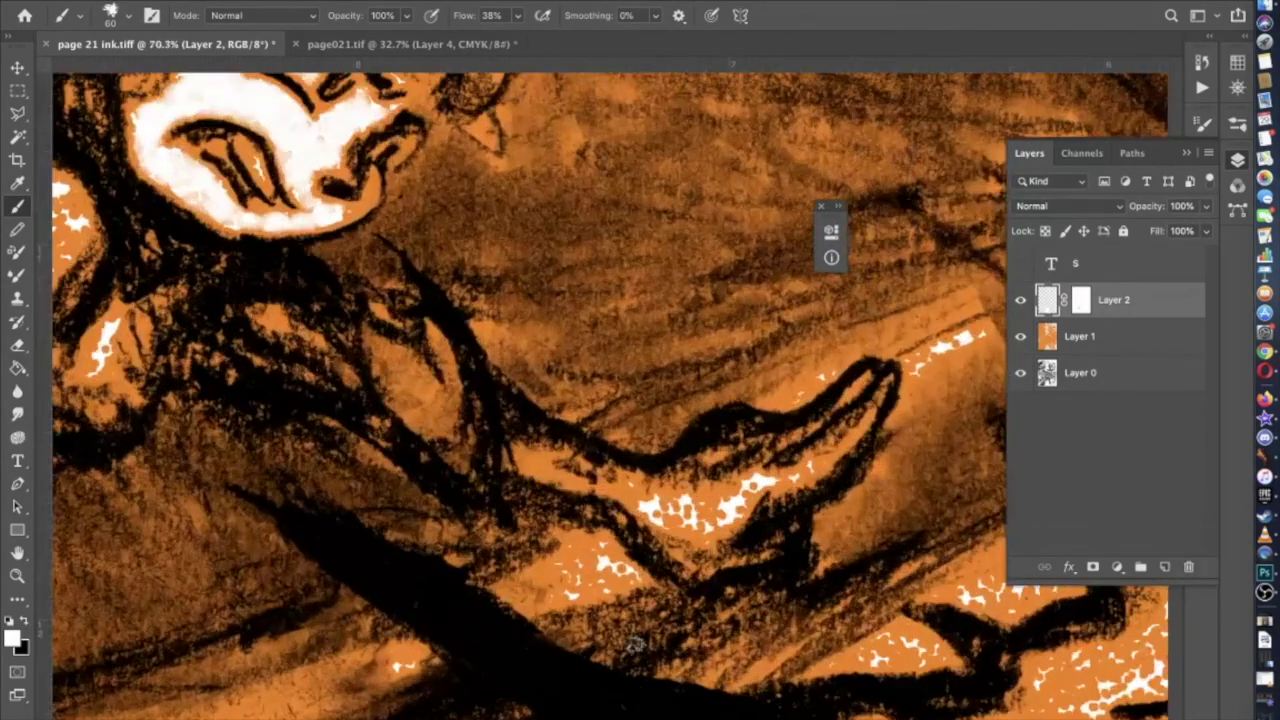
scroll(636, 645, "down", 1)
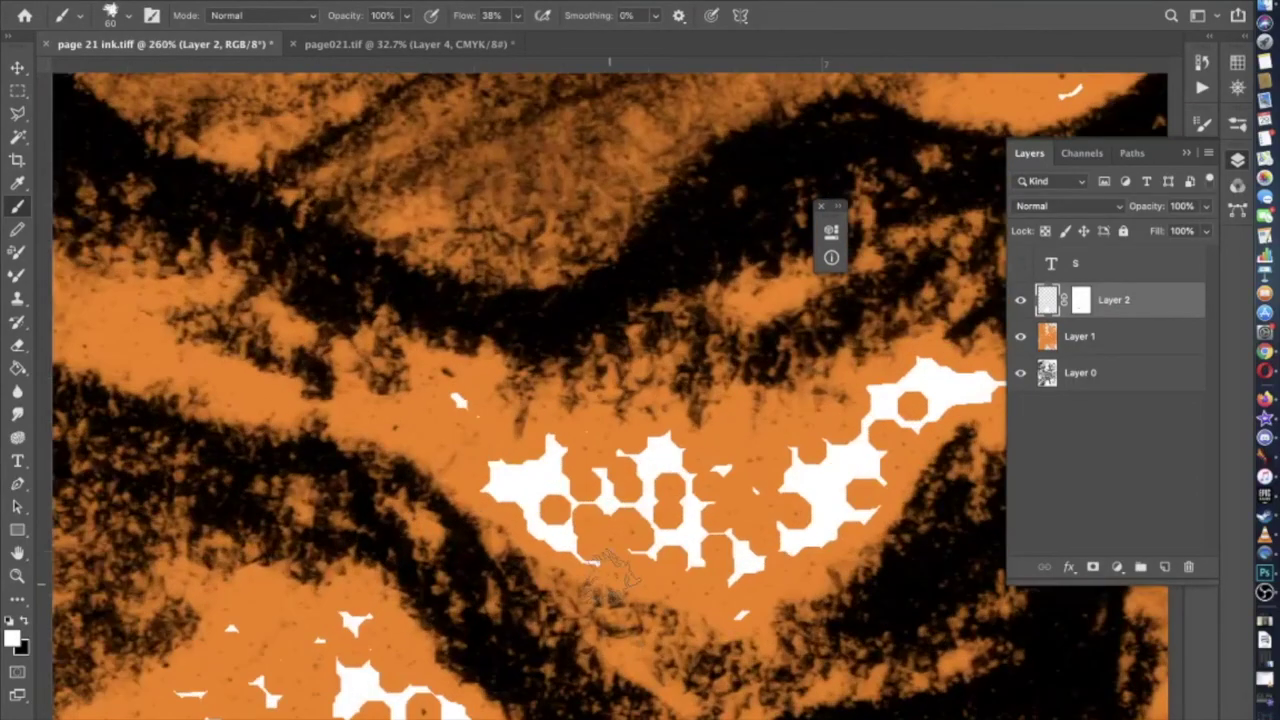
scroll(740, 500, "right", 5)
mouse_move(845, 362)
left_mouse_down()
mouse_move(807, 387)
mouse_move(672, 417)
mouse_move(660, 447)
mouse_move(575, 520)
mouse_move(535, 527)
mouse_move(382, 457)
mouse_move(525, 473)
mouse_move(502, 470)
mouse_move(635, 447)
mouse_move(575, 488)
left_mouse_up()
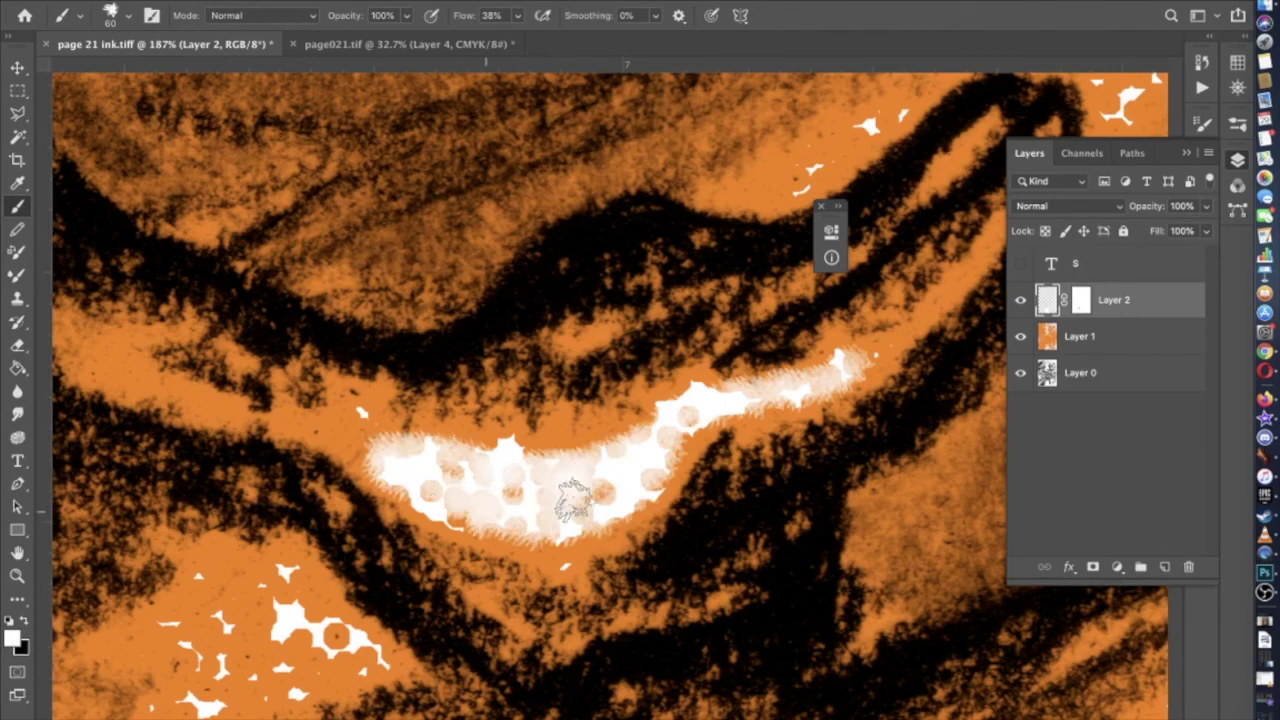
scroll(652, 475, "down", 2)
scroll(680, 460, "up", 1)
scroll(680, 460, "left", 3)
scroll(720, 440, "up", 2)
scroll(720, 440, "right", 5)
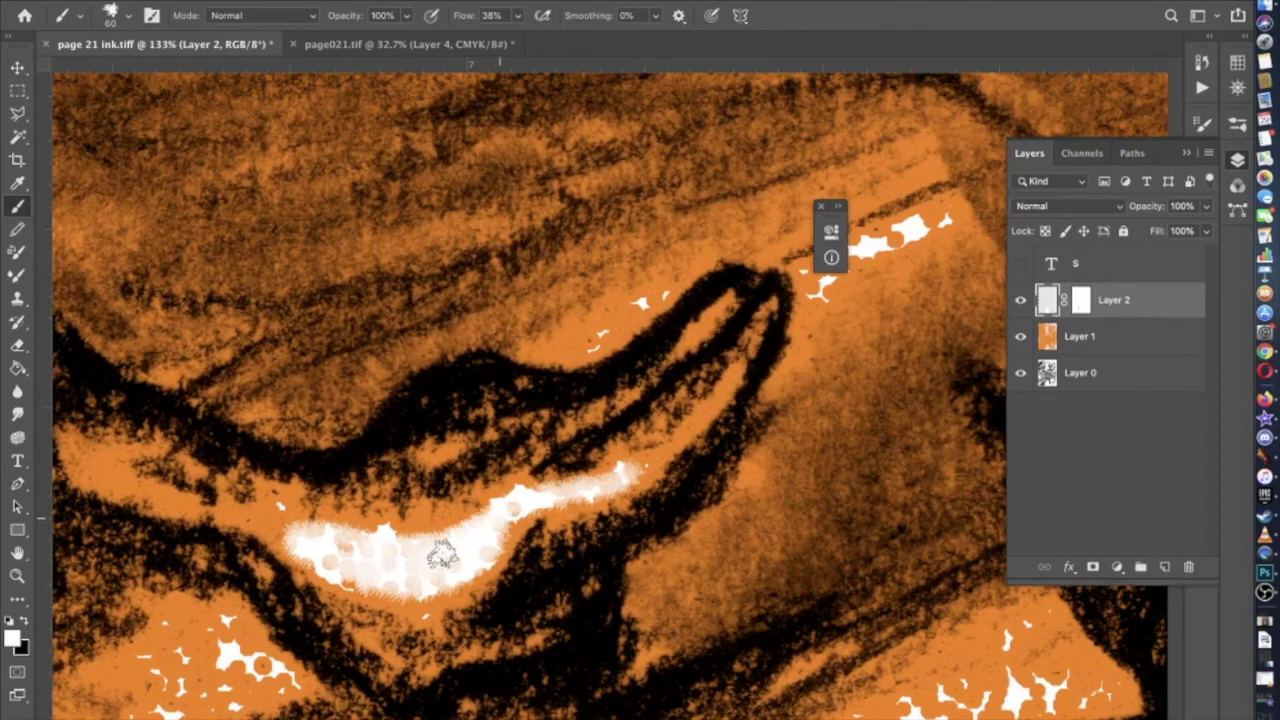
scroll(368, 565, "down", 6)
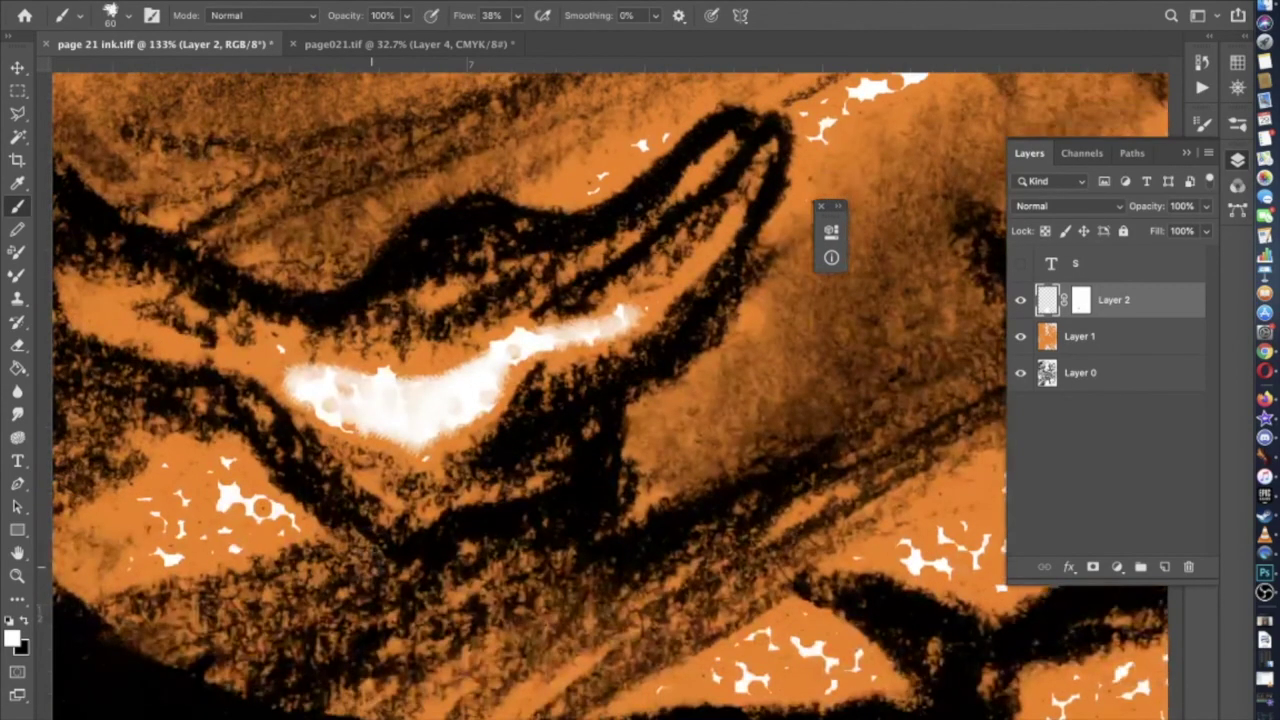
scroll(610, 405, "down", 6)
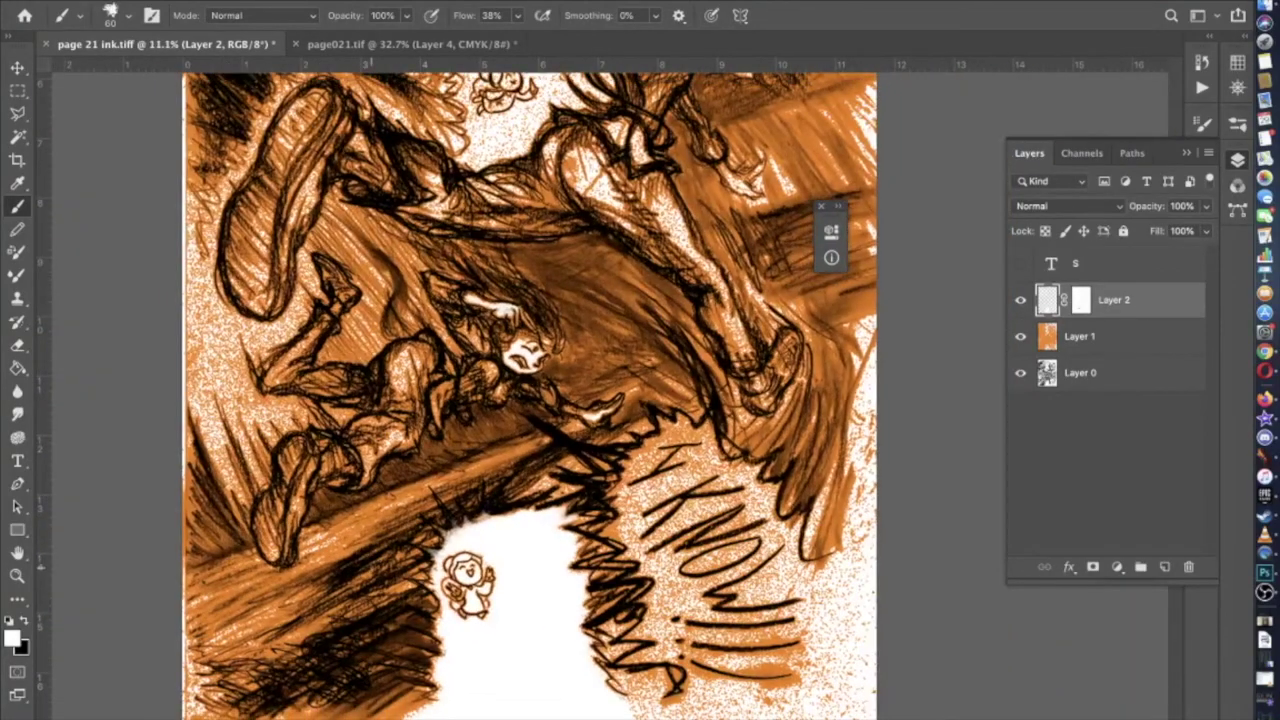
scroll(370, 590, "up", 5)
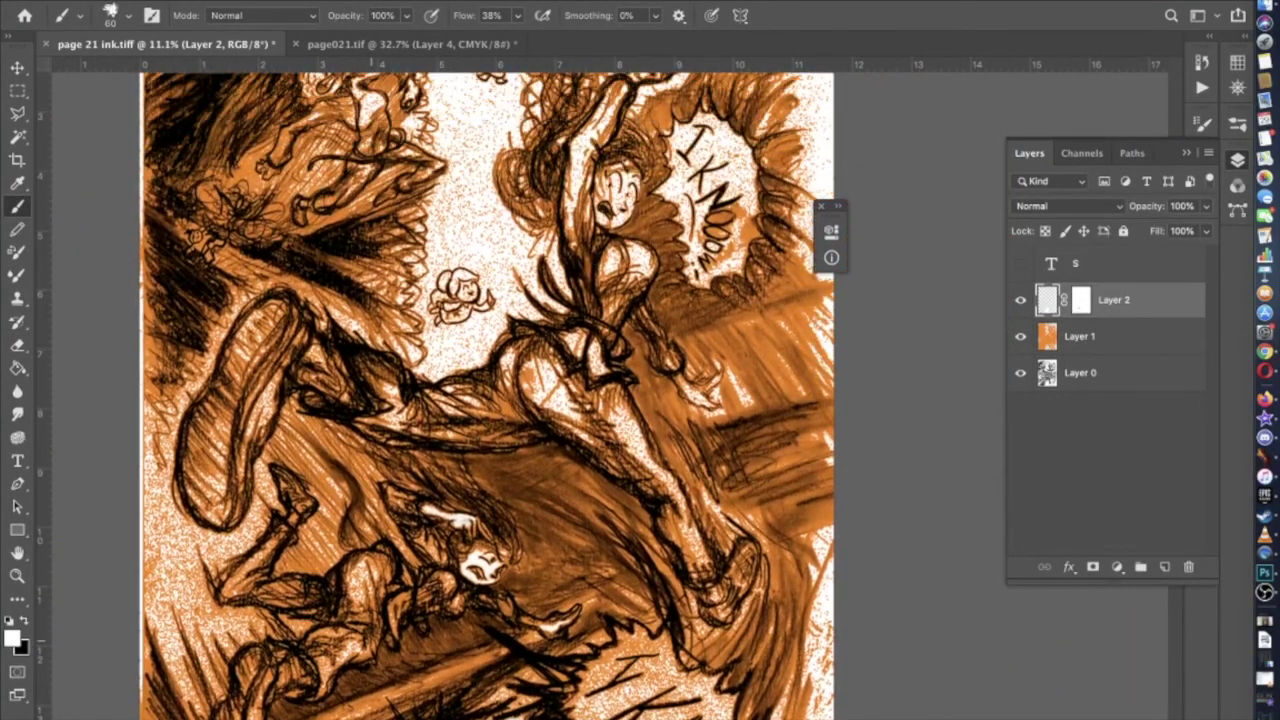
scroll(465, 390, "right", 3)
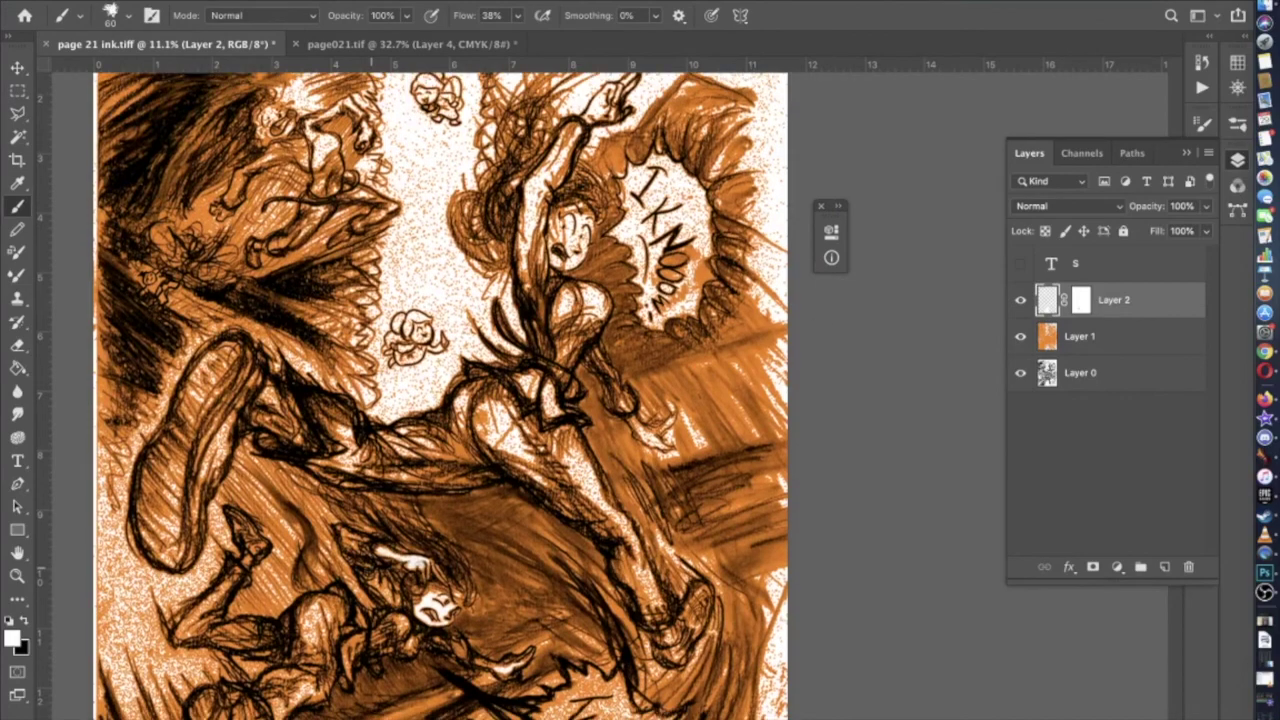
scroll(440, 395, "up", 5)
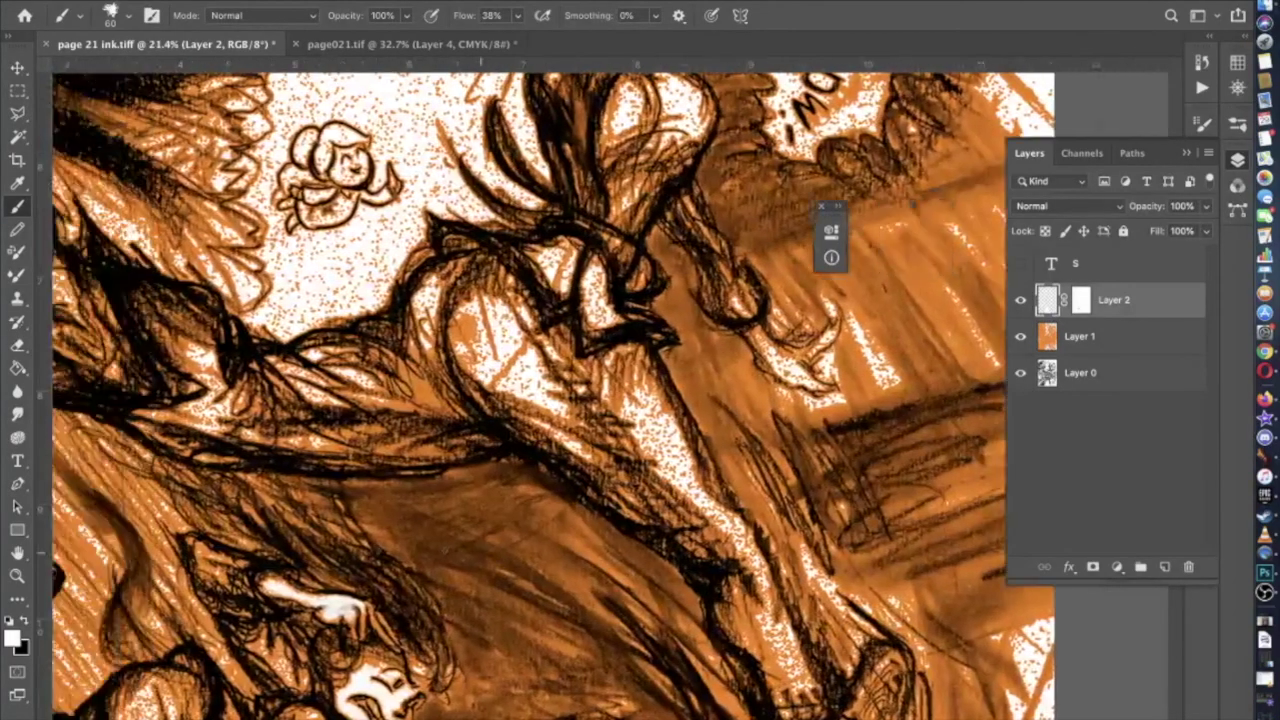
scroll(610, 395, "up", 3)
scroll(610, 395, "down", 2)
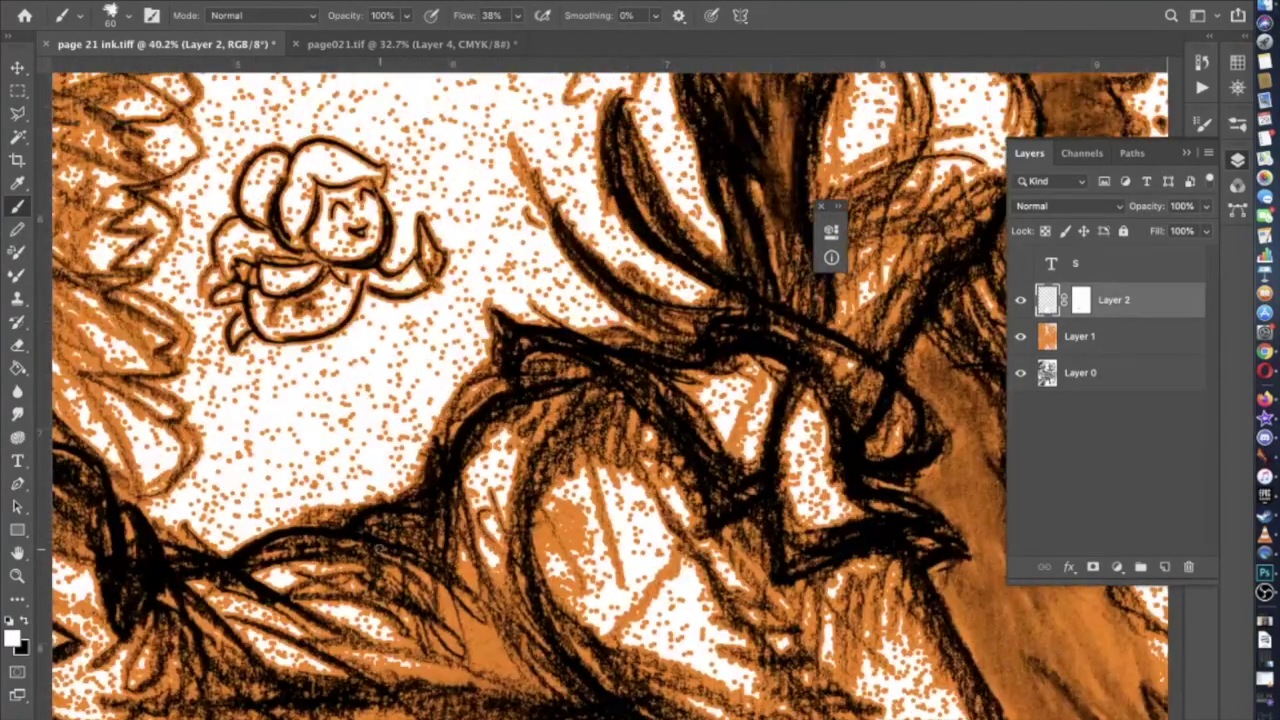
scroll(378, 548, "up", 5)
scroll(378, 548, "left", 5)
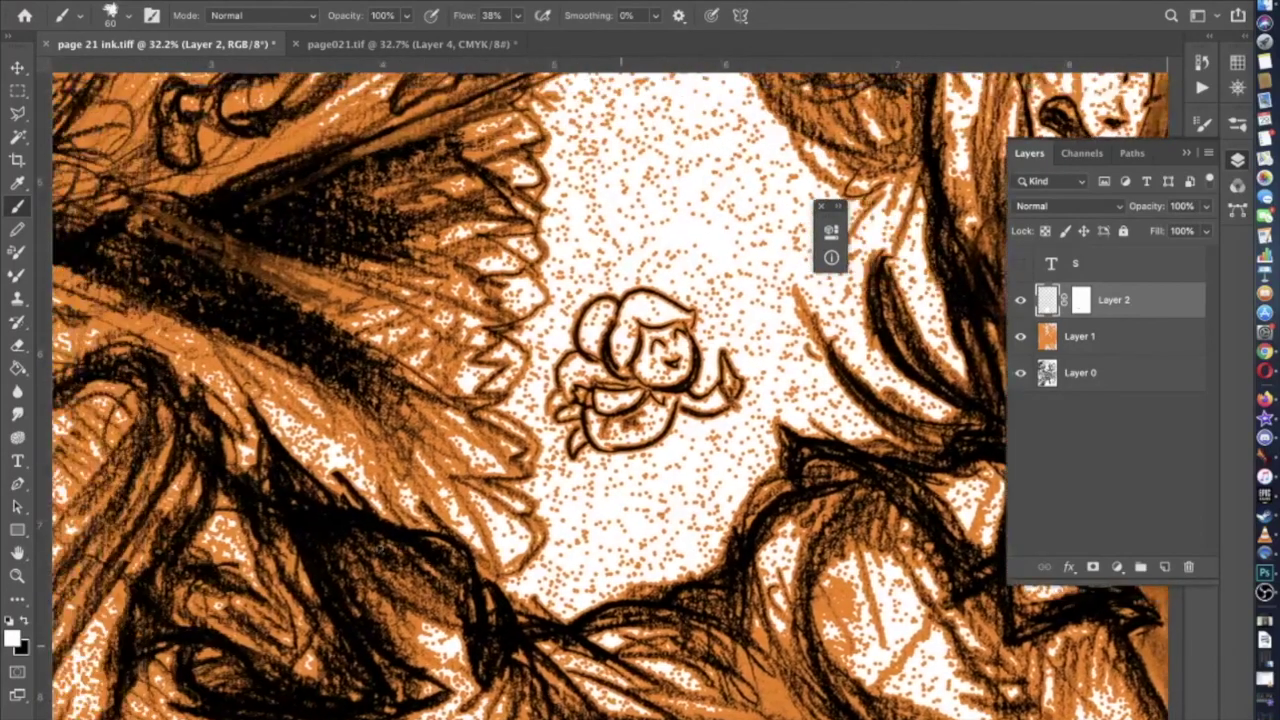
scroll(378, 548, "down", 5)
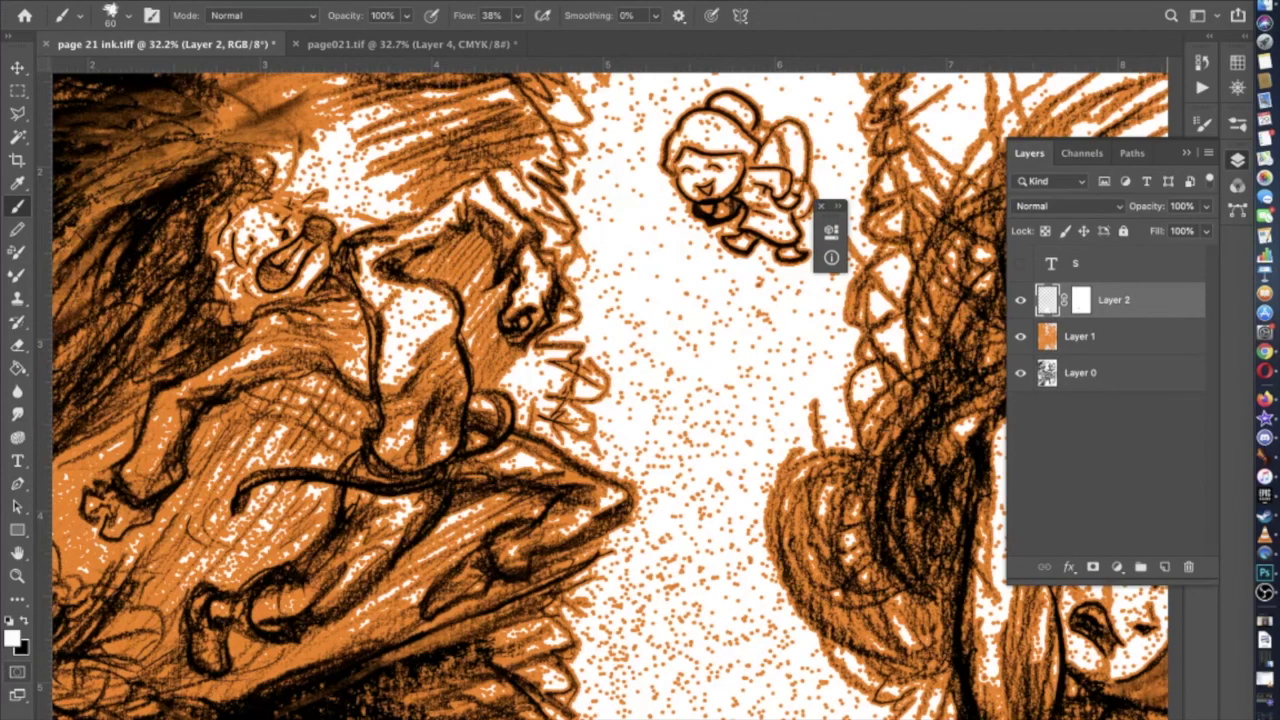
Zoom in on the small flying character and set a Hard Round brush at 31 px
scroll(545, 400, "up", 5)
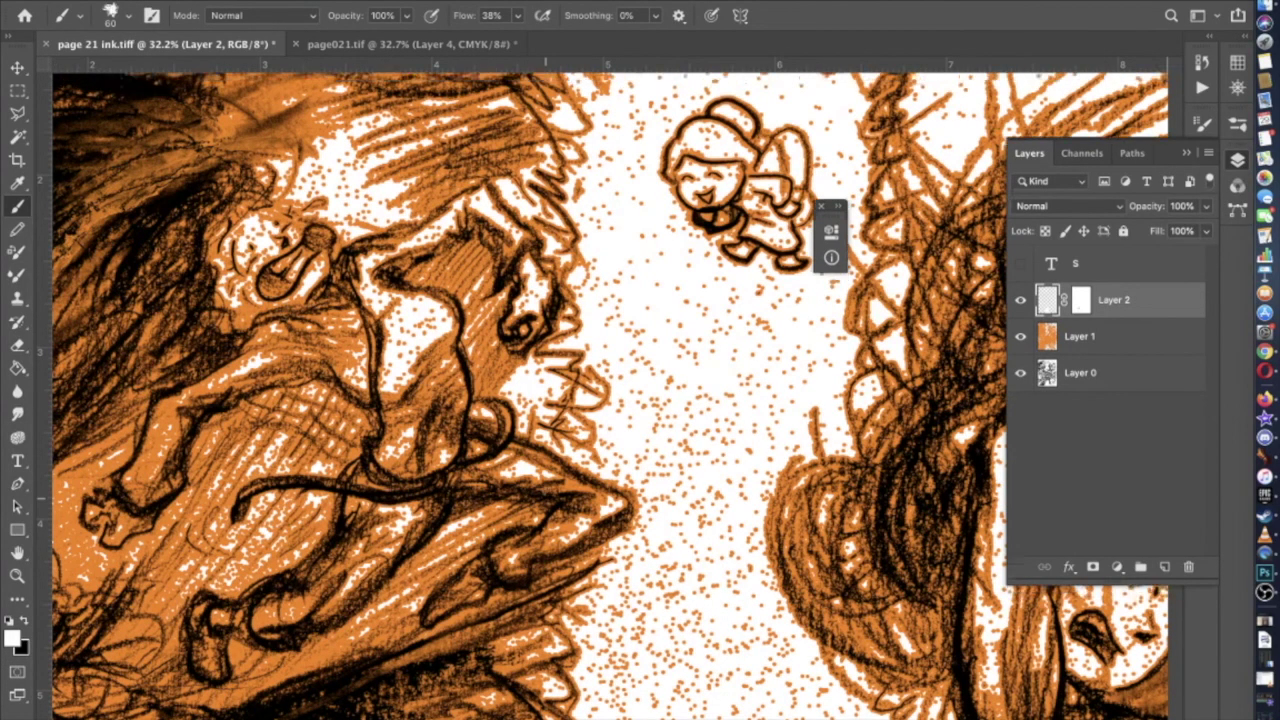
scroll(585, 410, "up", 4)
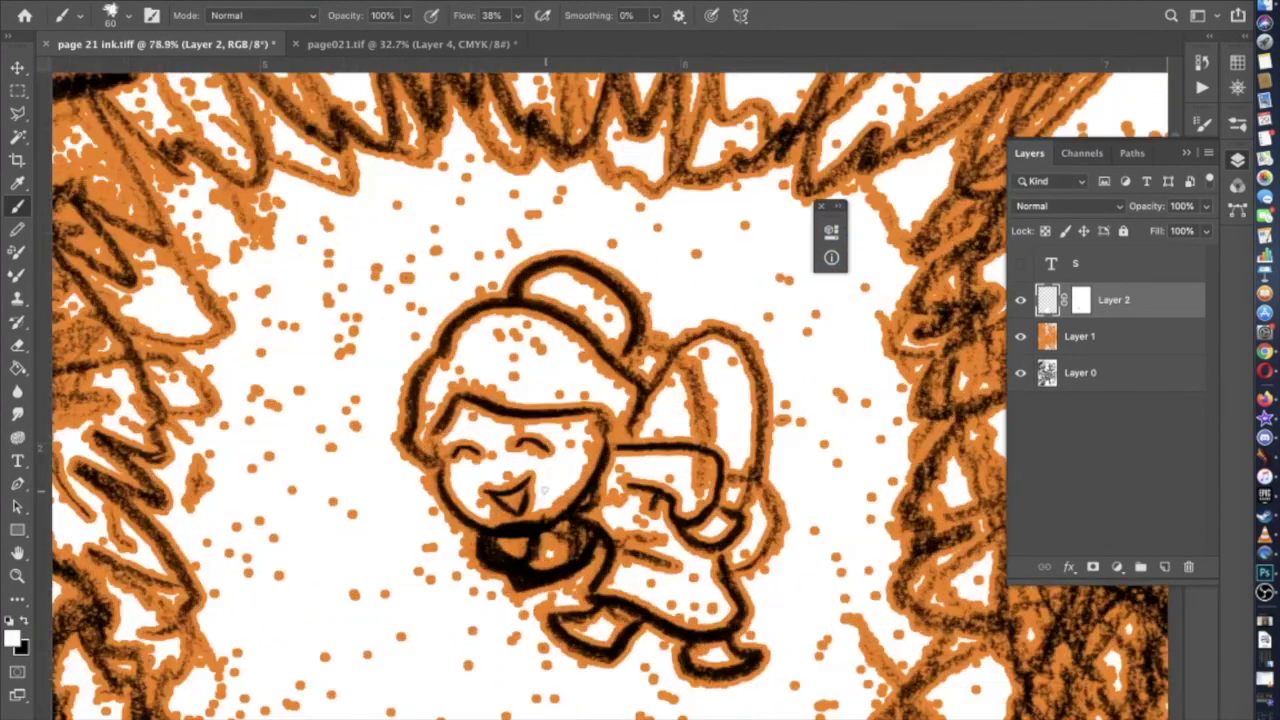
left_click(128, 17)
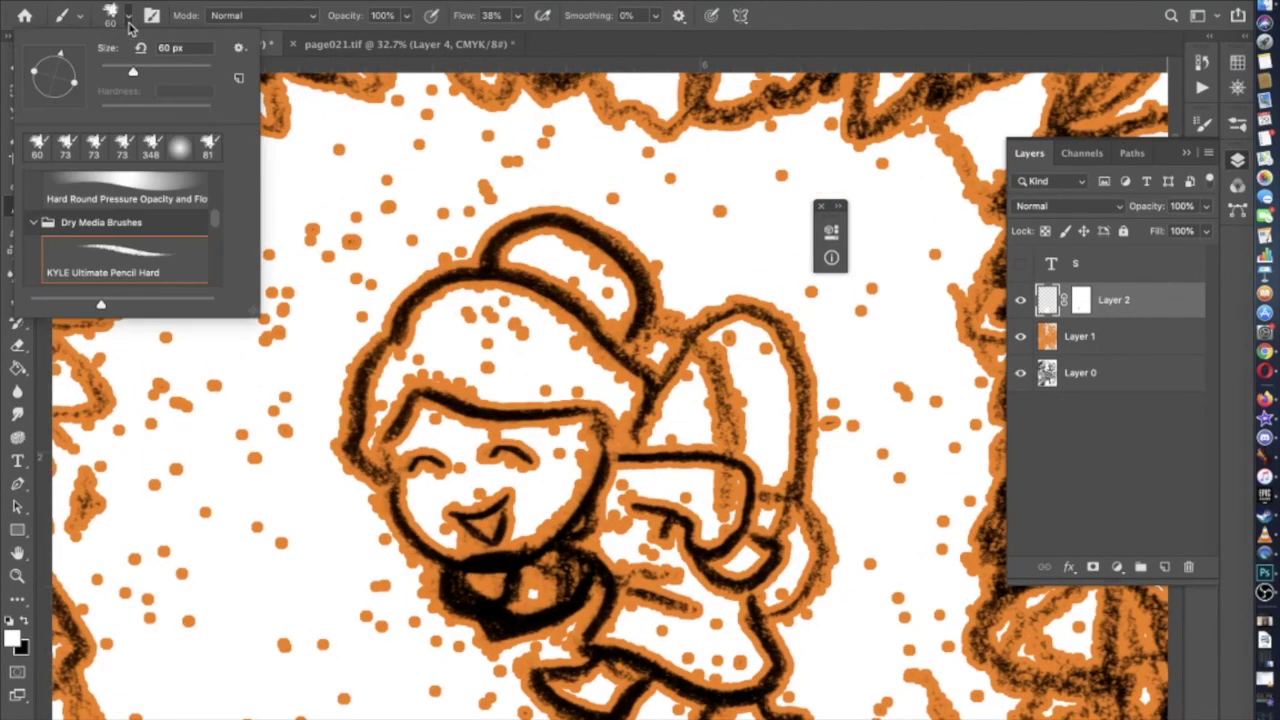
left_click(112, 188)
left_click(123, 74)
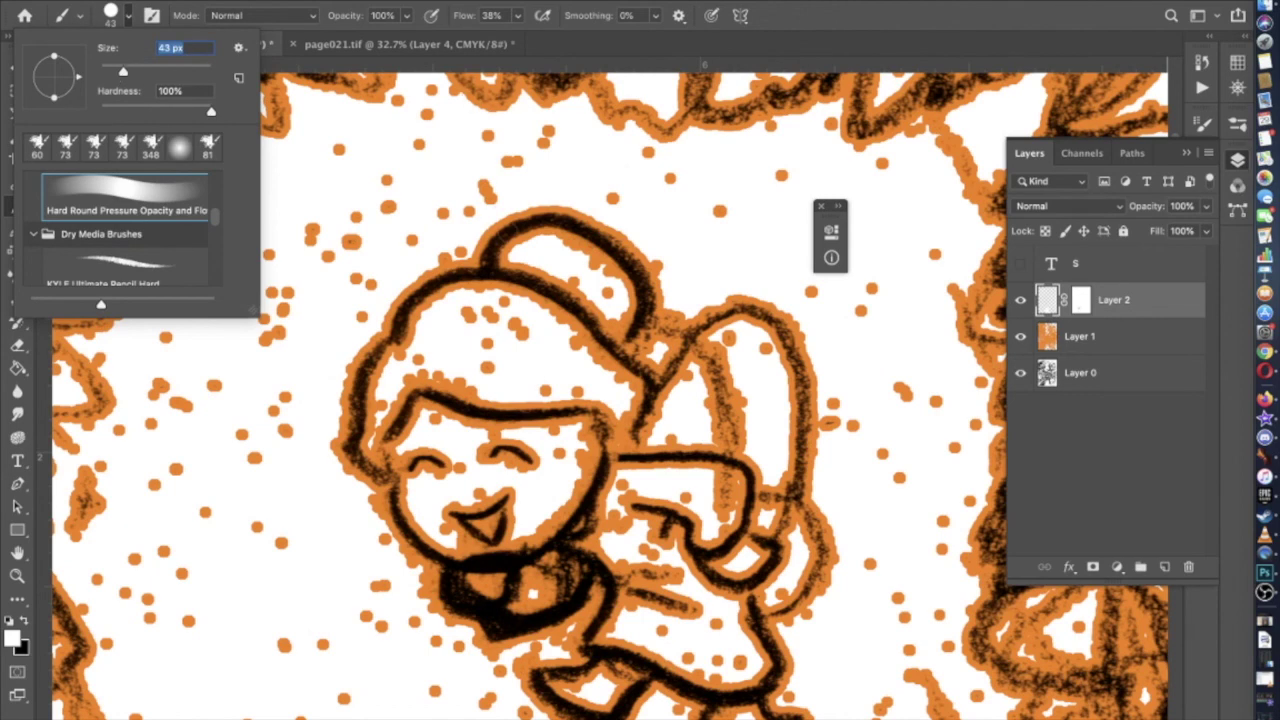
key("super+equal")
left_click(560, 215)
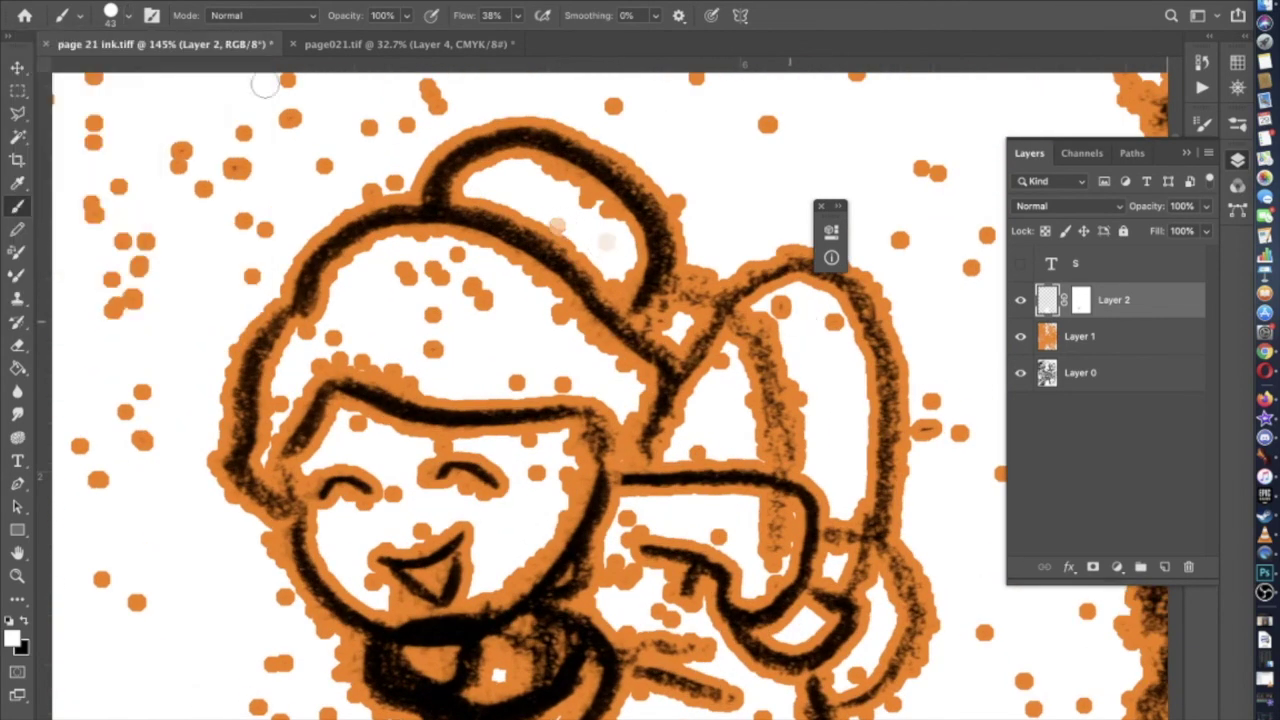
left_click(128, 16)
left_click_drag(118, 69, 117, 74)
left_click(826, 321)
Paint white over the orange specks on the hat top, hairline, face and chin
mouse_move(421, 298)
left_mouse_down()
mouse_move(485, 296)
mouse_move(458, 260)
mouse_move(493, 303)
mouse_move(445, 305)
mouse_move(439, 357)
mouse_move(414, 375)
mouse_move(342, 347)
mouse_move(335, 326)
mouse_move(323, 366)
mouse_move(282, 408)
left_mouse_up()
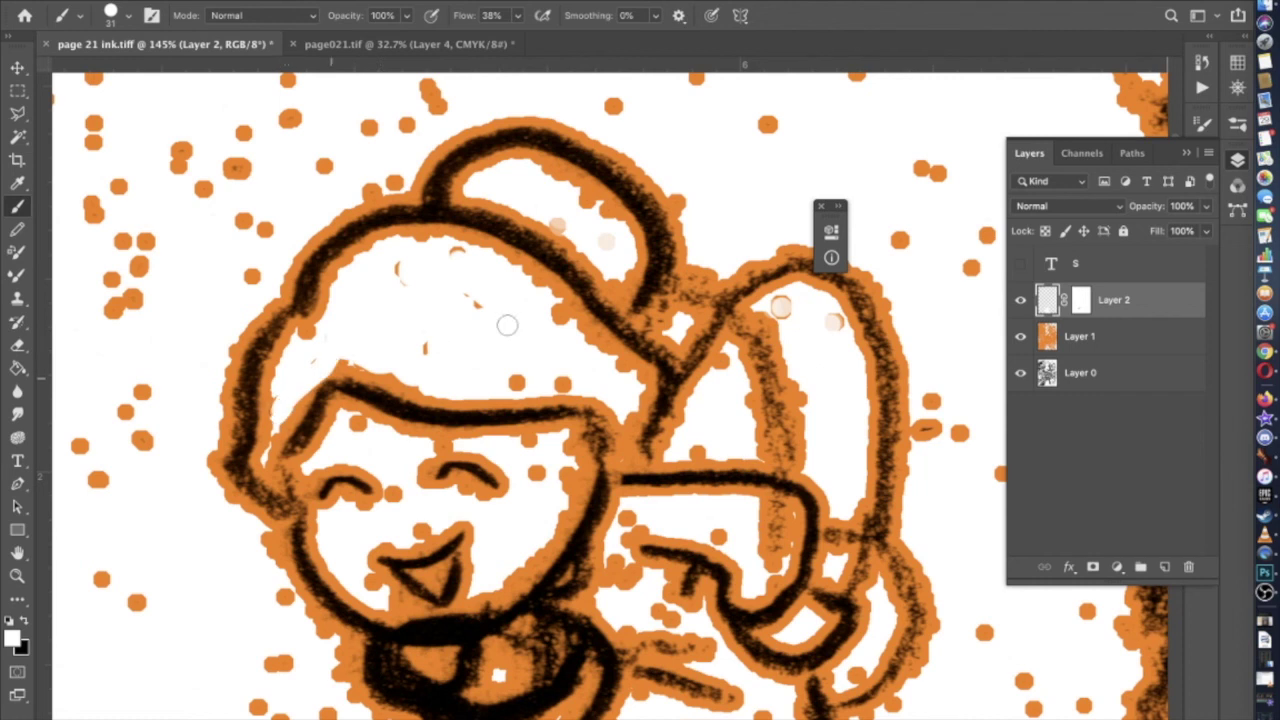
mouse_move(609, 363)
left_mouse_down()
mouse_move(553, 320)
mouse_move(571, 378)
mouse_move(520, 381)
left_mouse_up()
left_click_drag(724, 370, 705, 442)
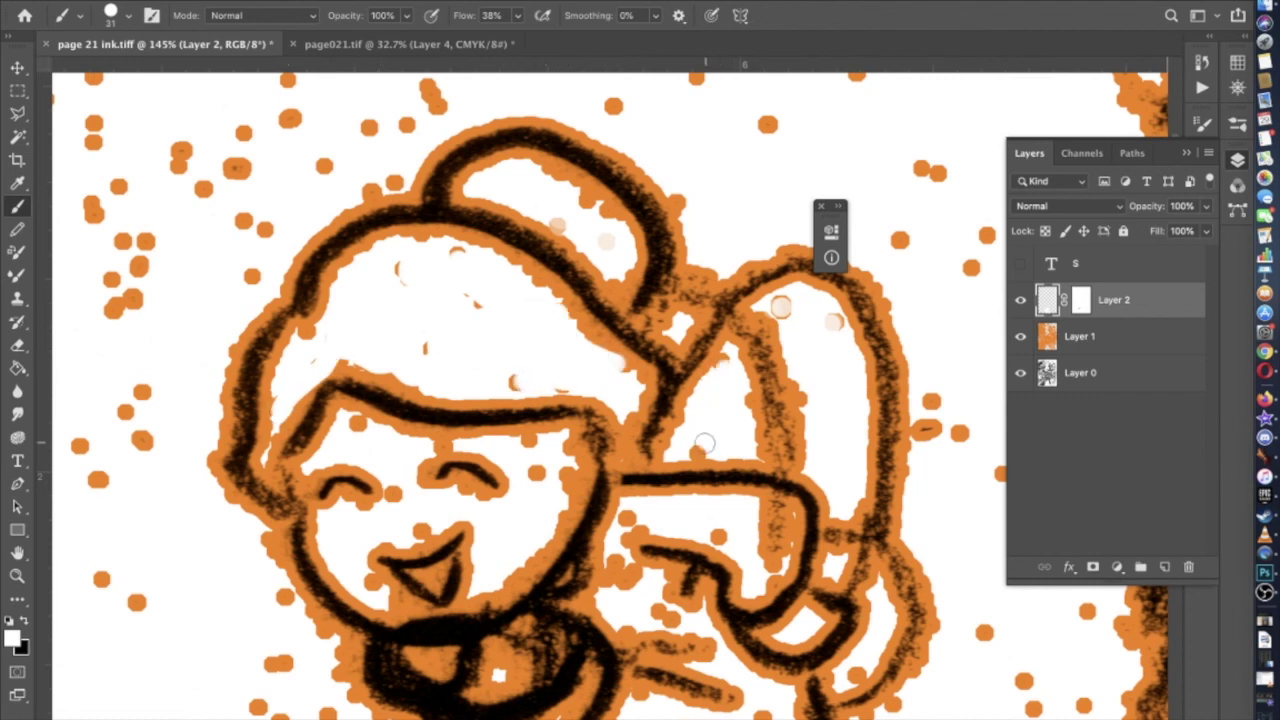
left_click_drag(396, 497, 416, 521)
left_click_drag(366, 578, 356, 421)
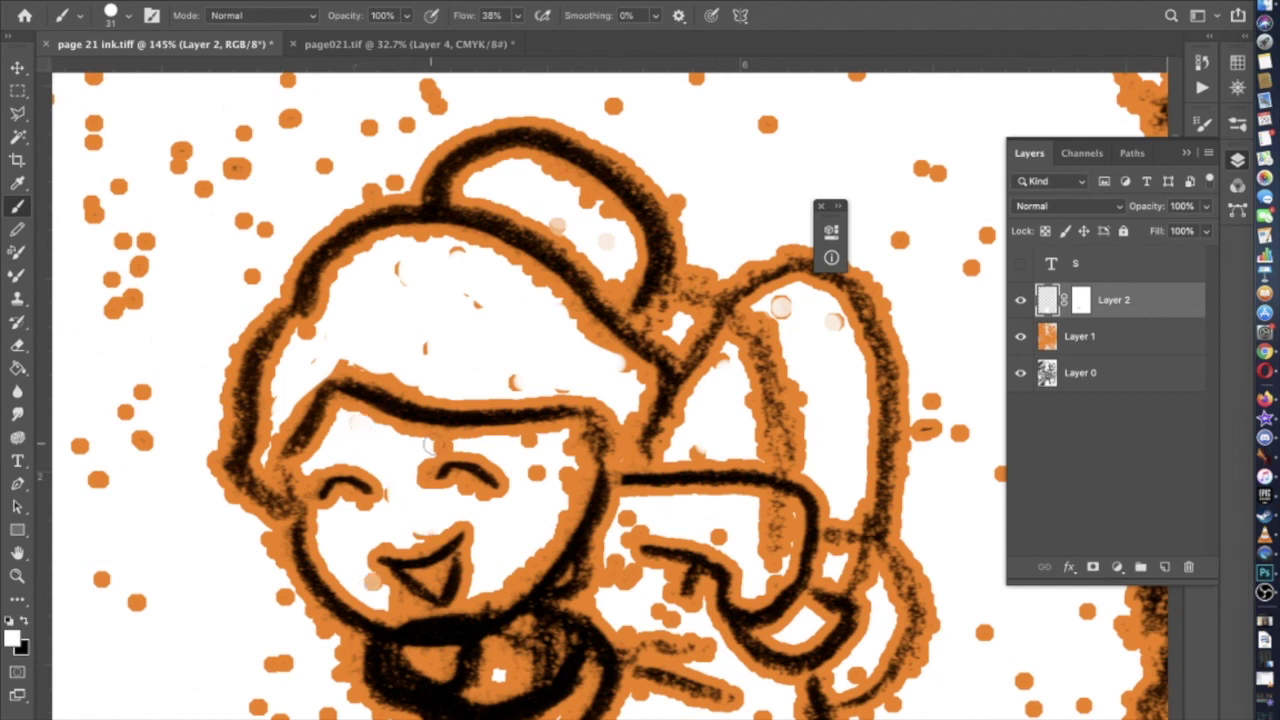
mouse_move(439, 447)
left_mouse_down()
mouse_move(527, 444)
mouse_move(539, 474)
left_mouse_up()
Whiten orange along the figure's back and lower body, then pick the KYLE Ultimate Pencil Hard brush
scroll(539, 474, "down", 2)
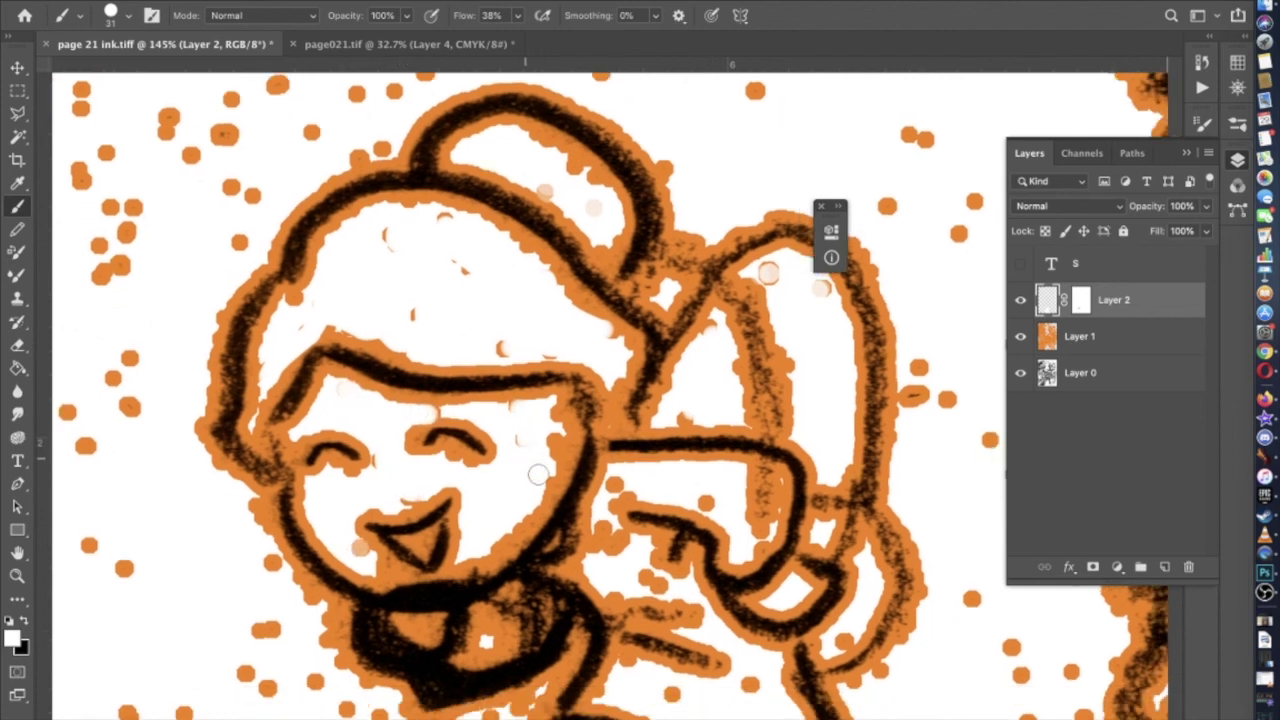
mouse_move(754, 538)
left_mouse_down()
mouse_move(759, 475)
mouse_move(760, 493)
mouse_move(731, 504)
mouse_move(624, 486)
mouse_move(603, 528)
mouse_move(650, 585)
left_mouse_up()
scroll(650, 585, "down", 3)
left_click_drag(825, 495, 829, 491)
mouse_move(736, 541)
left_mouse_down()
mouse_move(770, 588)
mouse_move(748, 612)
mouse_move(706, 600)
mouse_move(654, 547)
left_mouse_up()
scroll(600, 560, "down", 2)
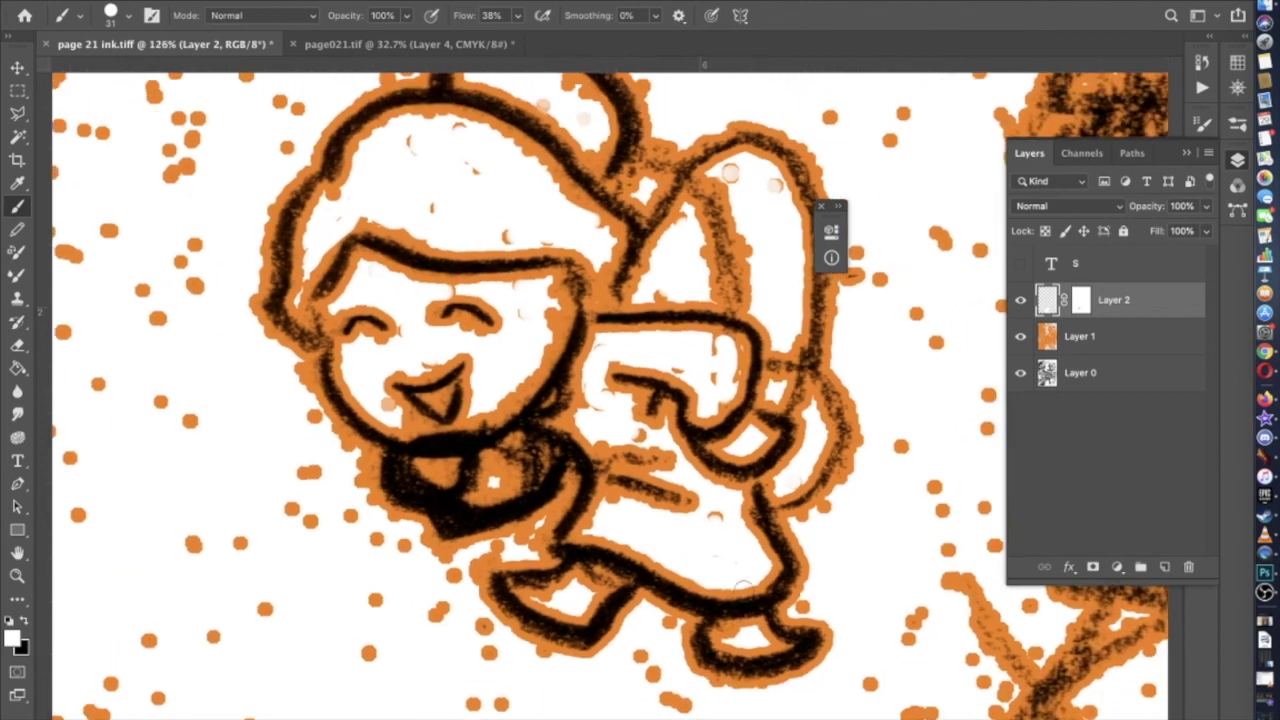
left_click(113, 18)
left_click(125, 262)
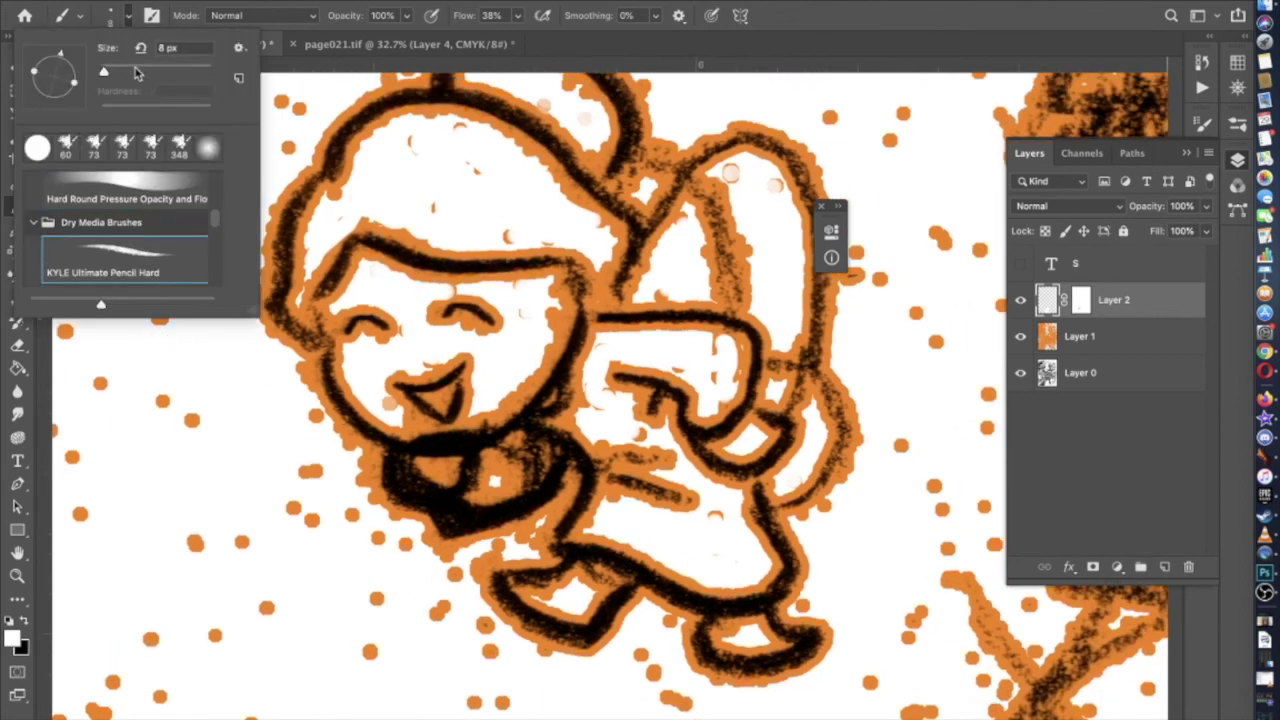
Set the KYLE Ultimate Pencil Hard brush size to 44 px
left_click_drag(106, 73, 130, 73)
left_click(533, 234)
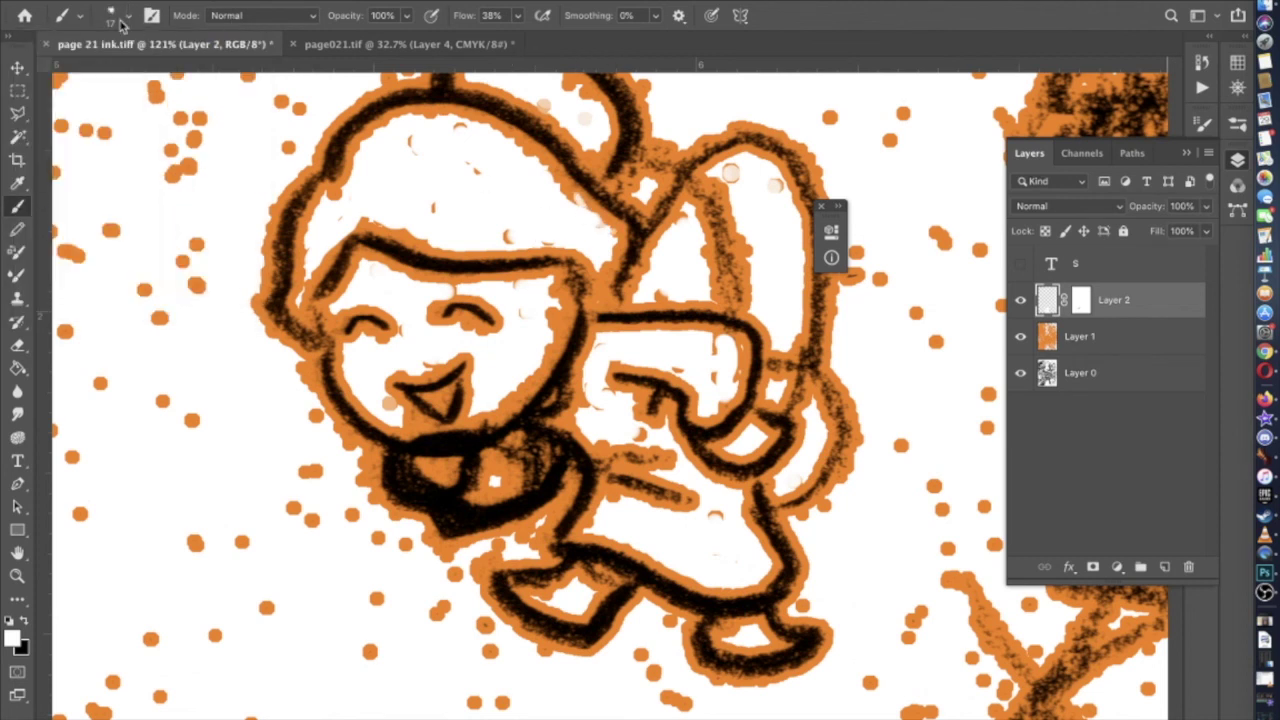
left_click(129, 18)
left_click_drag(125, 72, 140, 72)
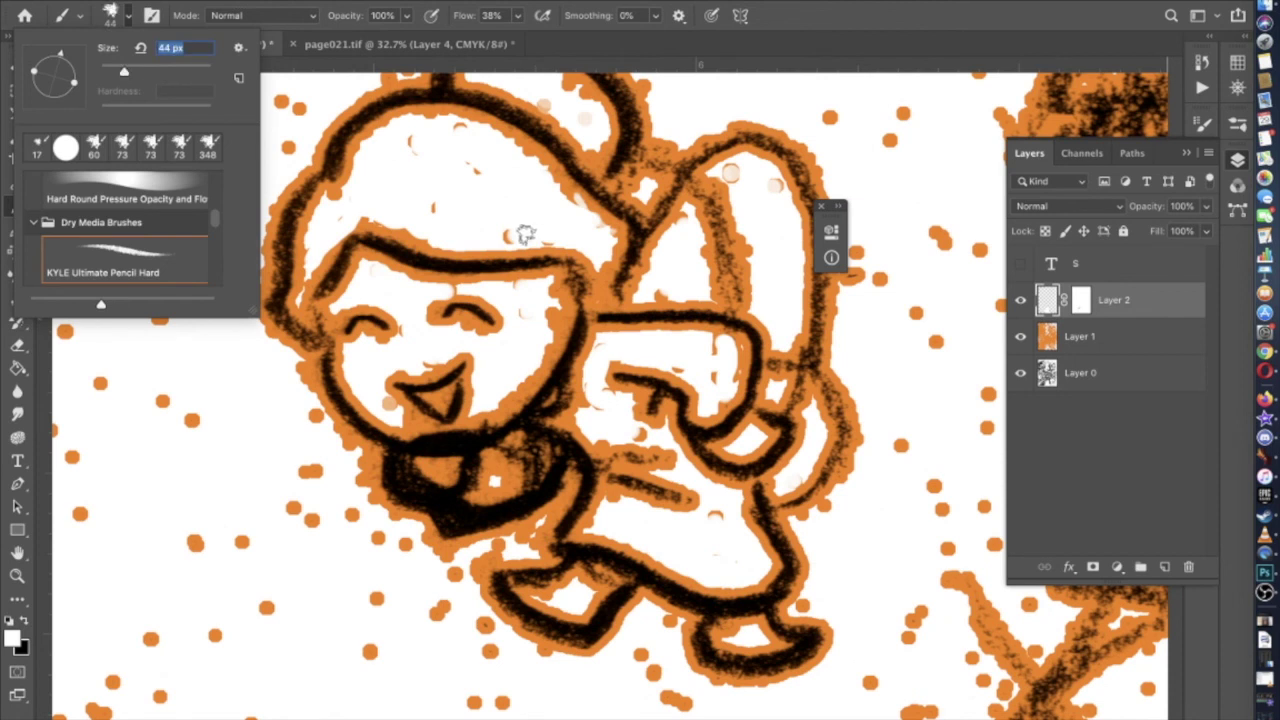
left_click(580, 220)
Paint white over the orange in the character's hair and the chin patch
mouse_move(555, 182)
left_mouse_down()
mouse_move(512, 140)
mouse_move(458, 125)
left_mouse_up()
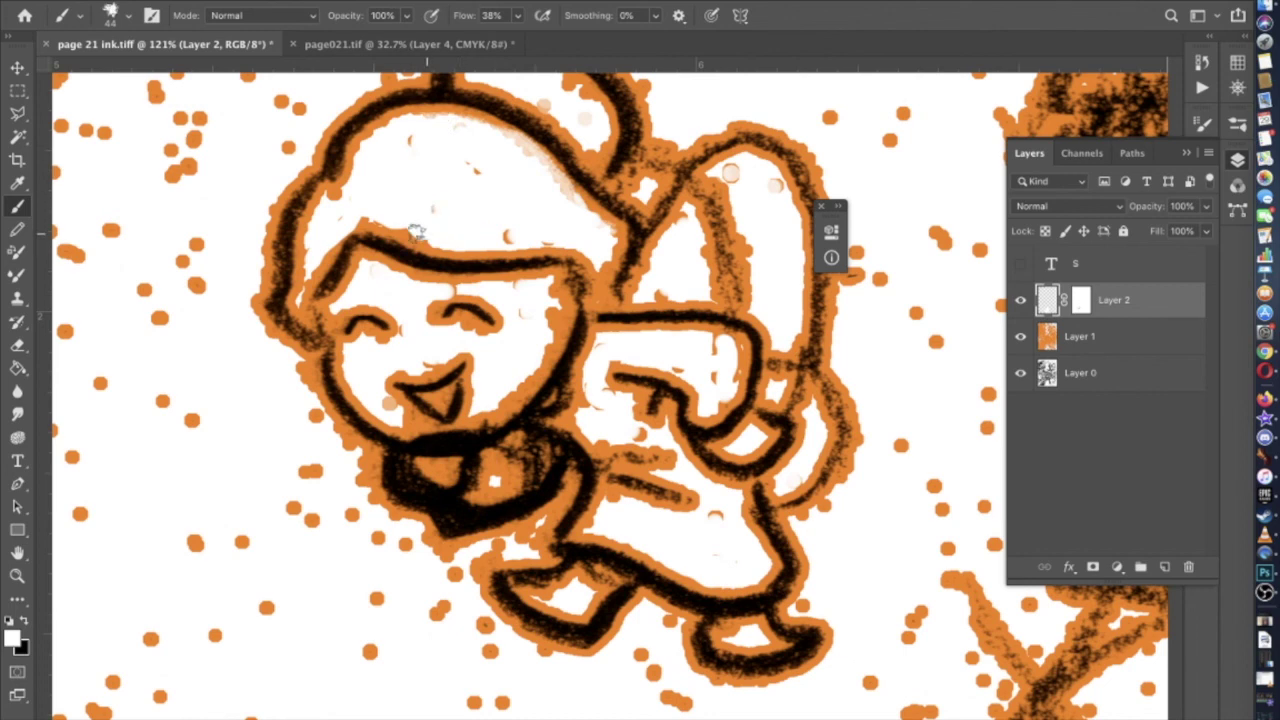
scroll(434, 331, "up", 5)
left_click_drag(580, 245, 500, 200)
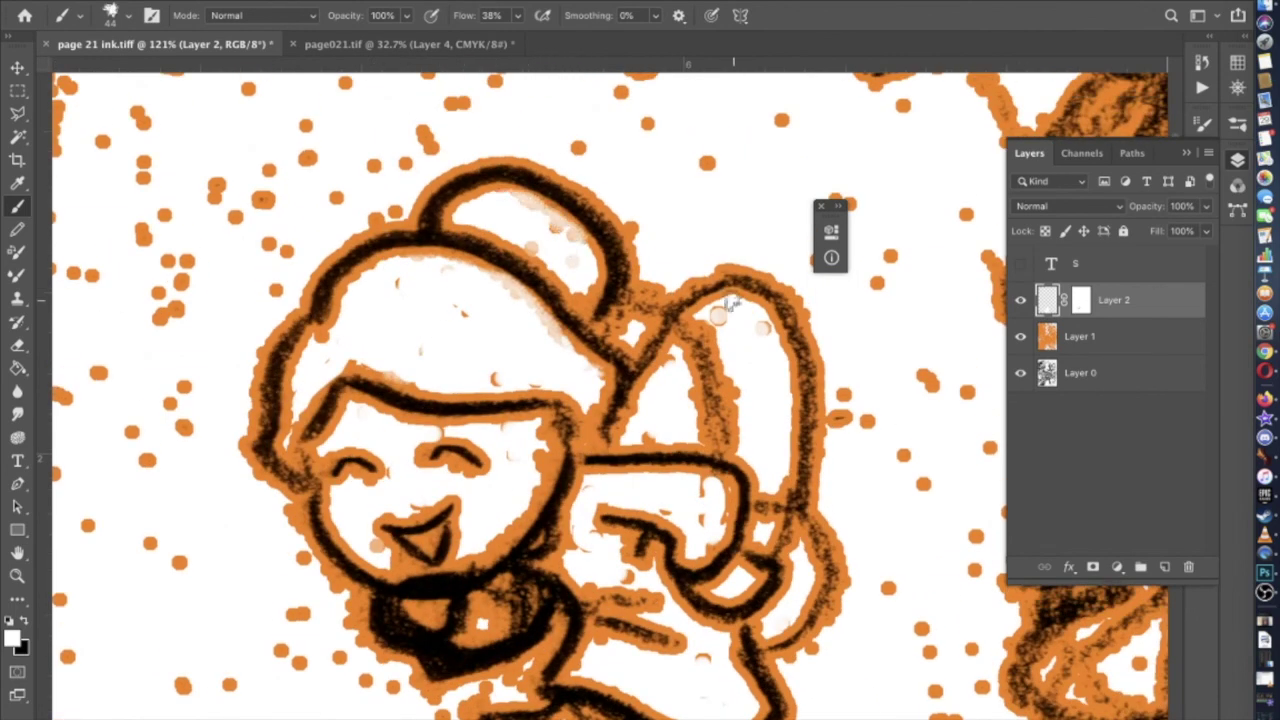
scroll(648, 440, "down", 8)
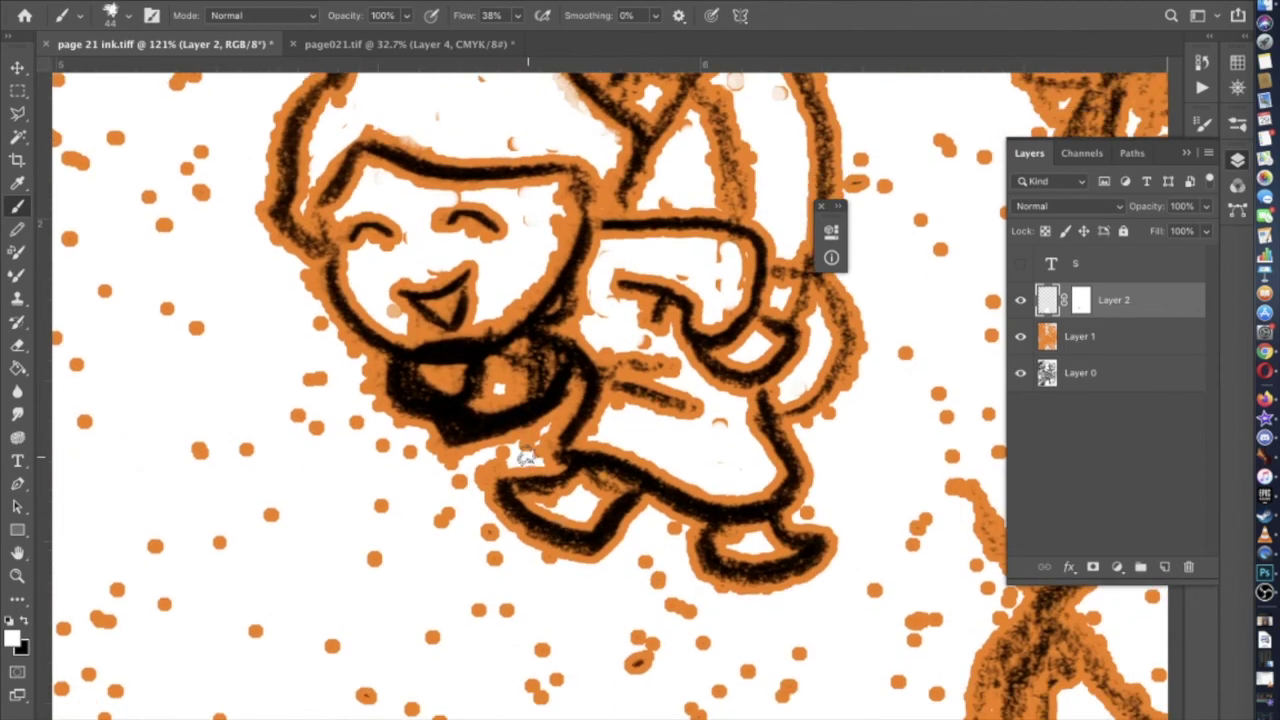
mouse_move(497, 390)
left_mouse_down()
mouse_move(506, 380)
mouse_move(500, 394)
left_mouse_up()
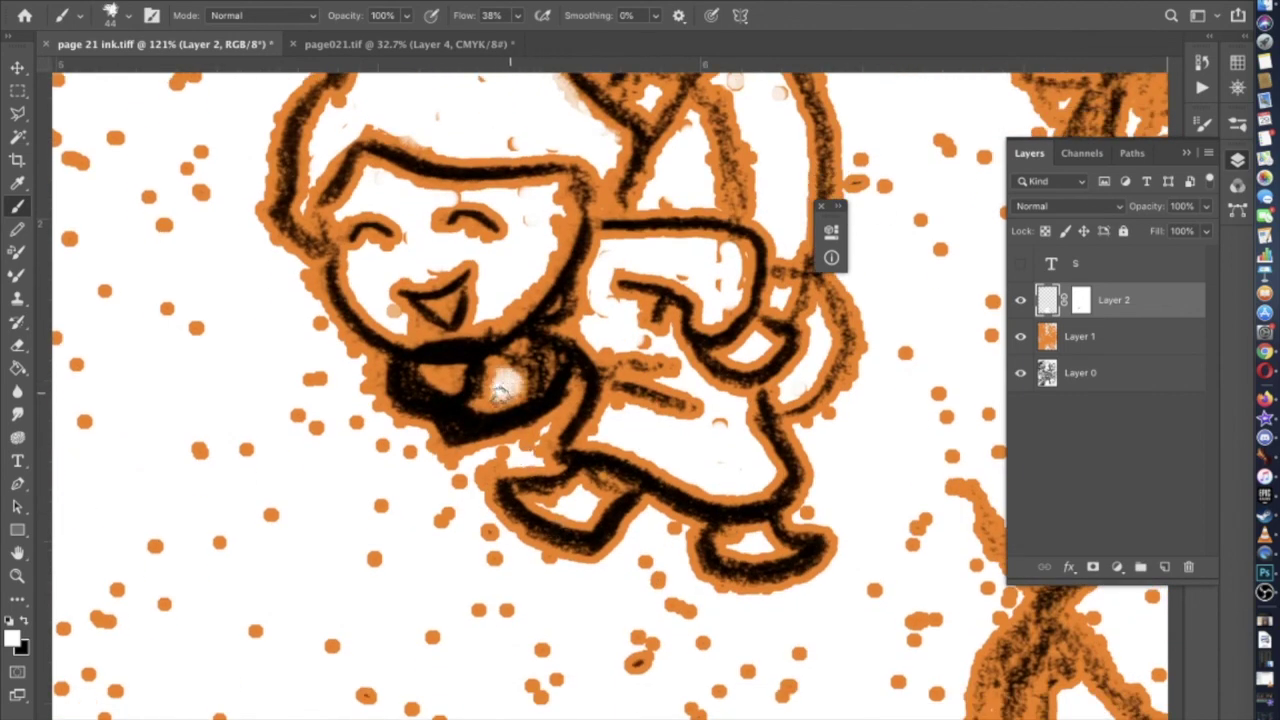
Shrink the brush to 22 px and whiten both orange spots inside the dark collar
left_click(128, 24)
left_click_drag(126, 80, 112, 75)
scroll(285, 410, "up", 5)
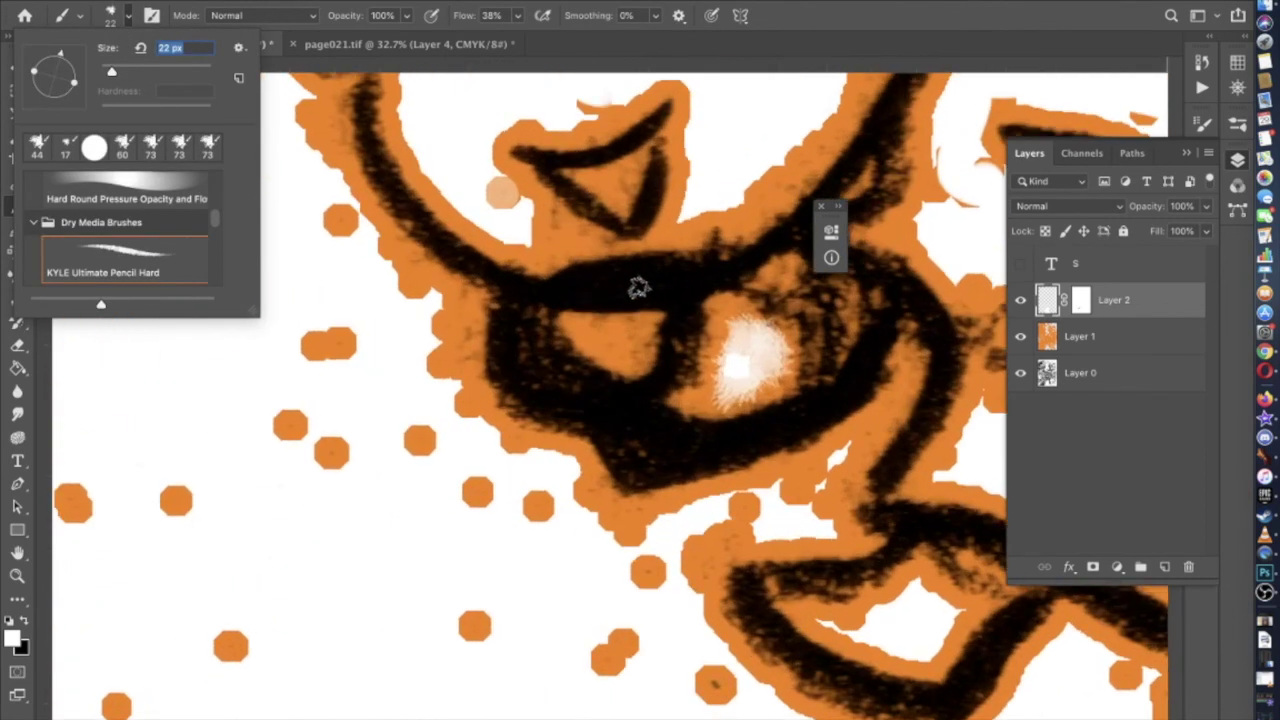
left_click(646, 322)
mouse_move(642, 326)
left_mouse_down()
mouse_move(668, 276)
mouse_move(586, 292)
mouse_move(564, 312)
mouse_move(640, 291)
mouse_move(634, 312)
mouse_move(654, 330)
mouse_move(644, 353)
mouse_move(592, 350)
mouse_move(582, 322)
mouse_move(609, 328)
left_mouse_up()
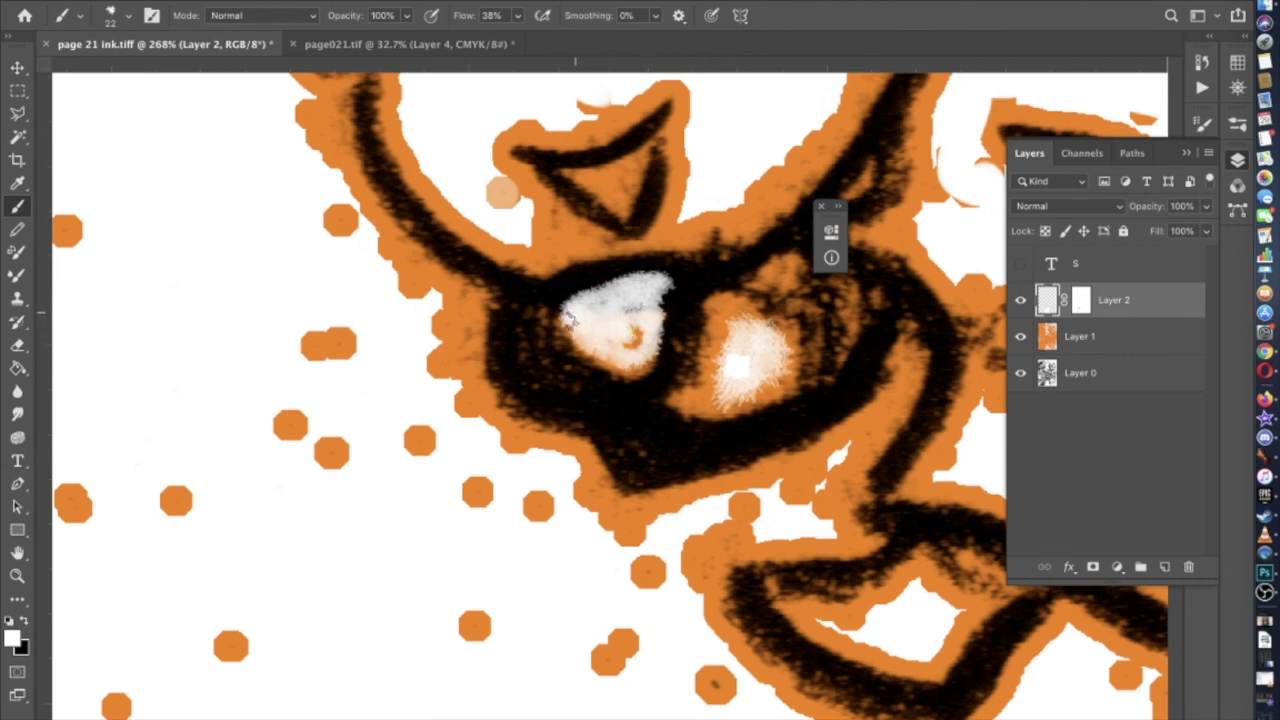
mouse_move(567, 318)
left_mouse_down()
mouse_move(626, 345)
mouse_move(630, 305)
mouse_move(637, 313)
mouse_move(649, 290)
mouse_move(616, 288)
mouse_move(577, 310)
mouse_move(639, 308)
mouse_move(661, 286)
left_mouse_up()
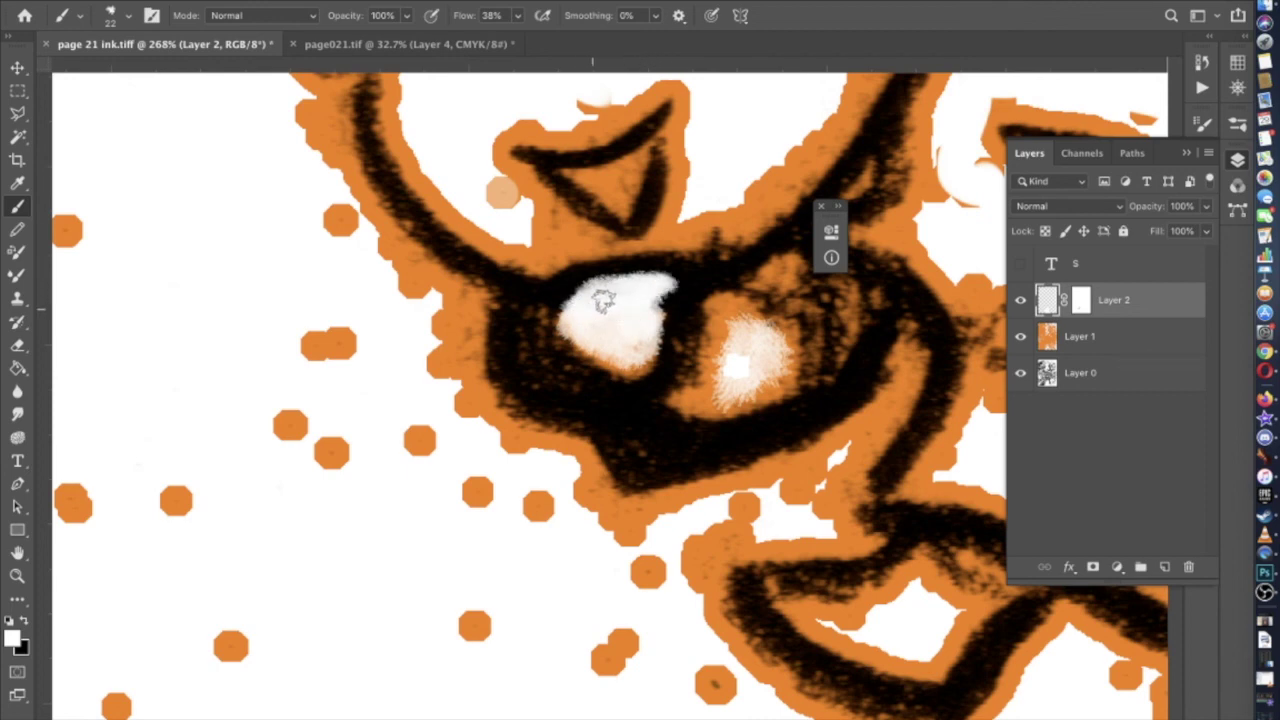
scroll(603, 294, "down", 3)
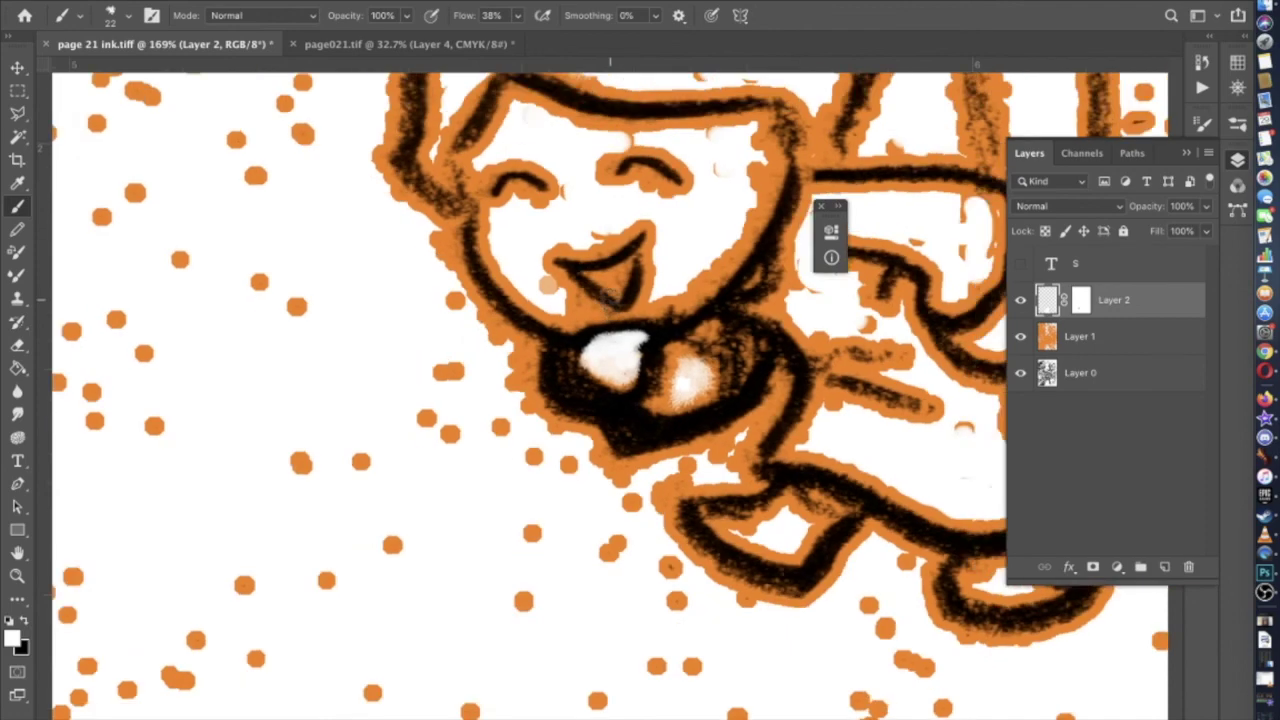
scroll(605, 296, "down", 5)
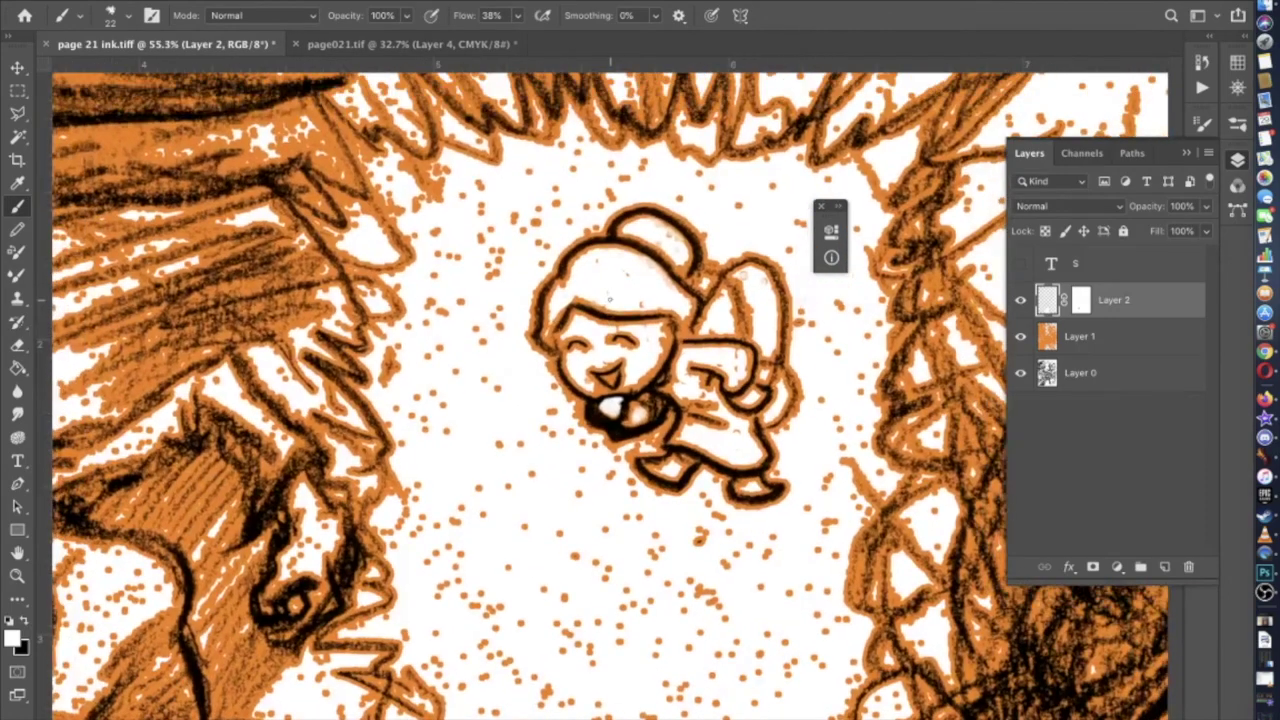
Zoom out to the page, enlarge the brush to 412 px, and wipe the top-edge orange dots
left_click_drag(609, 298, 597, 220)
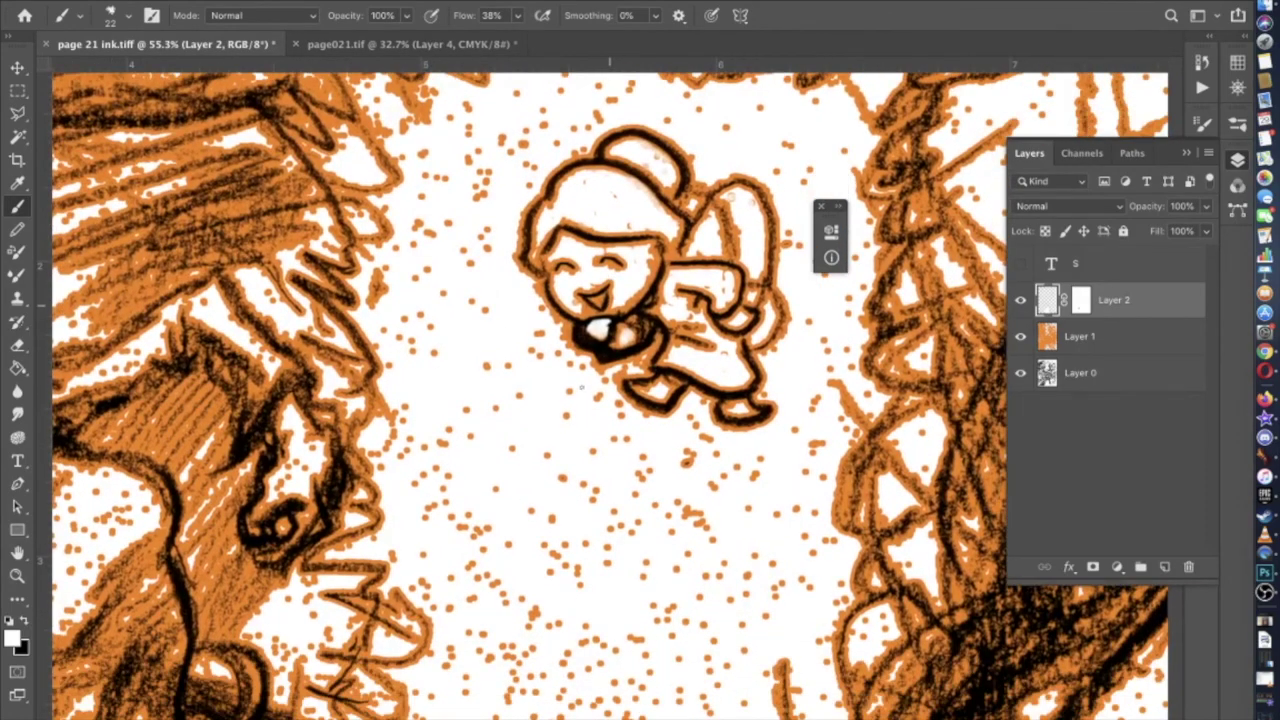
scroll(605, 300, "down", 5)
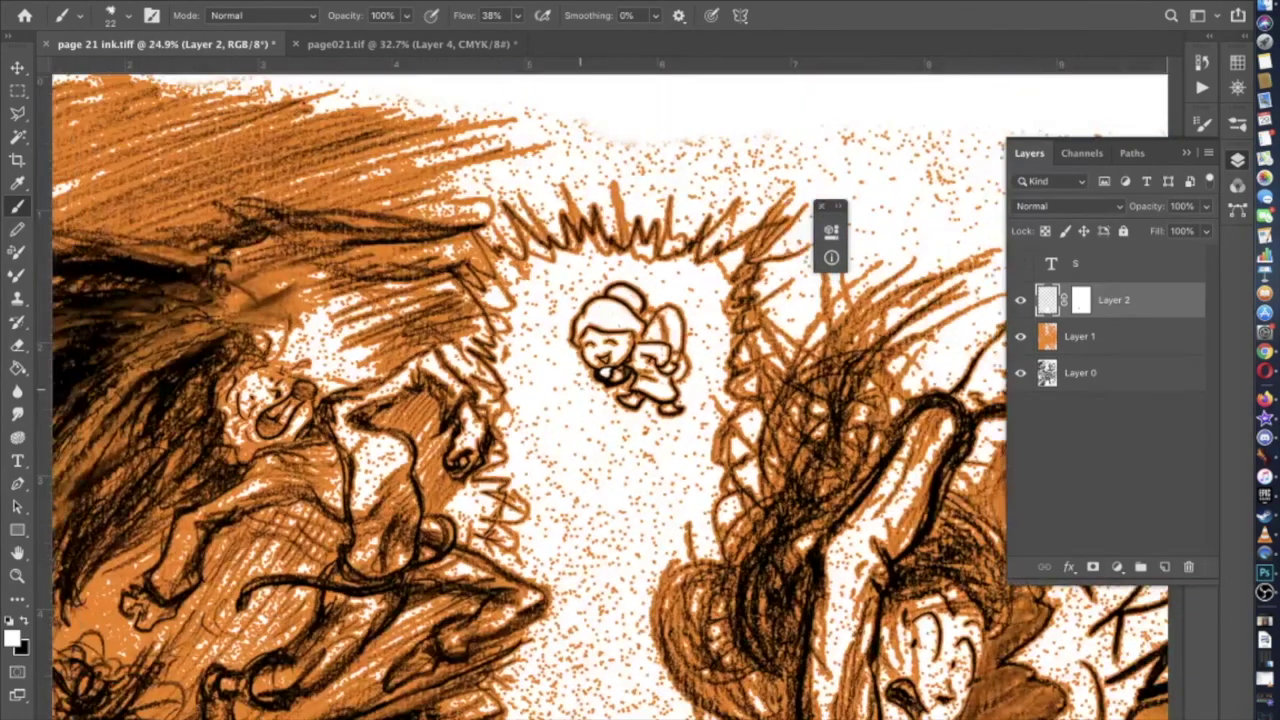
left_click_drag(605, 300, 457, 360)
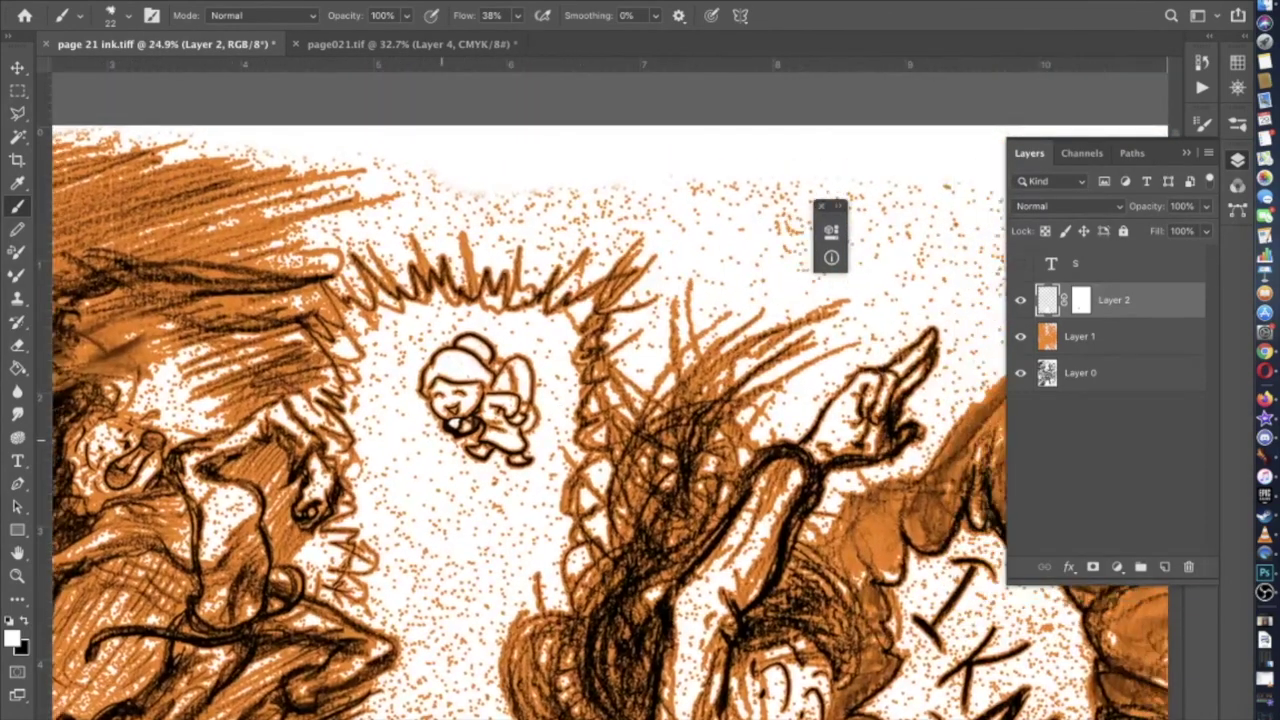
scroll(114, 280, "down", 2)
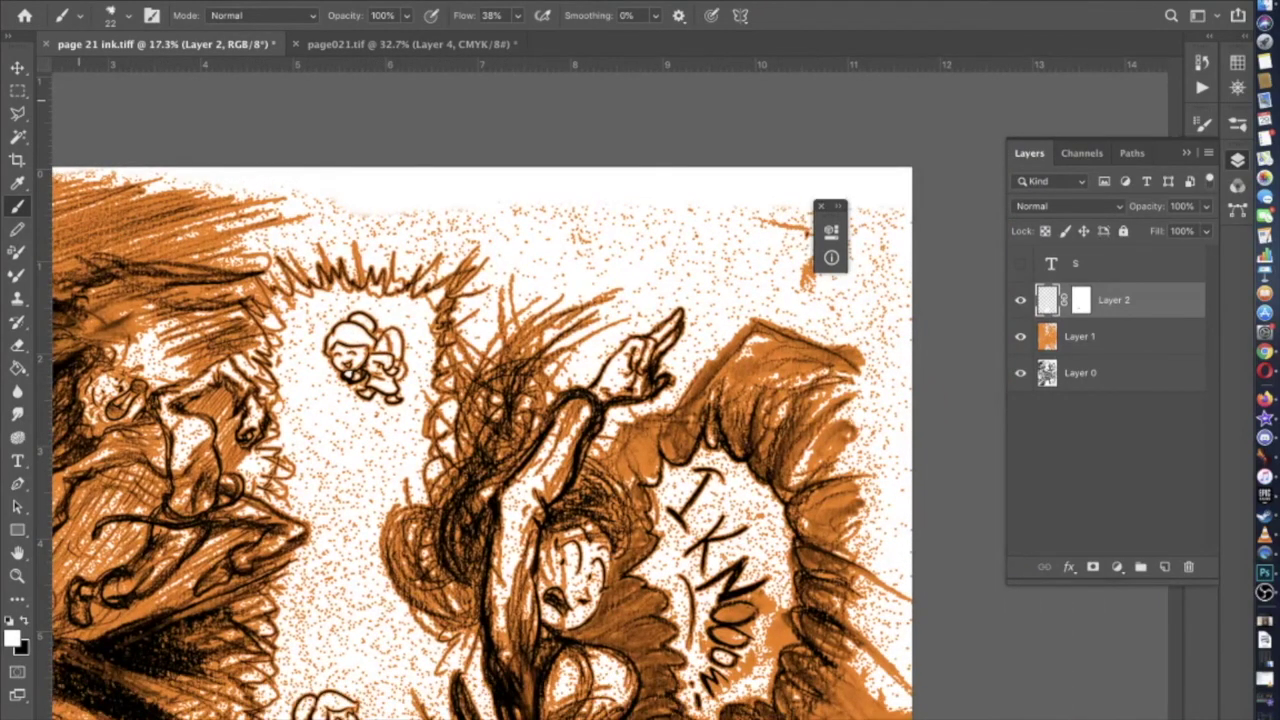
left_click(119, 18)
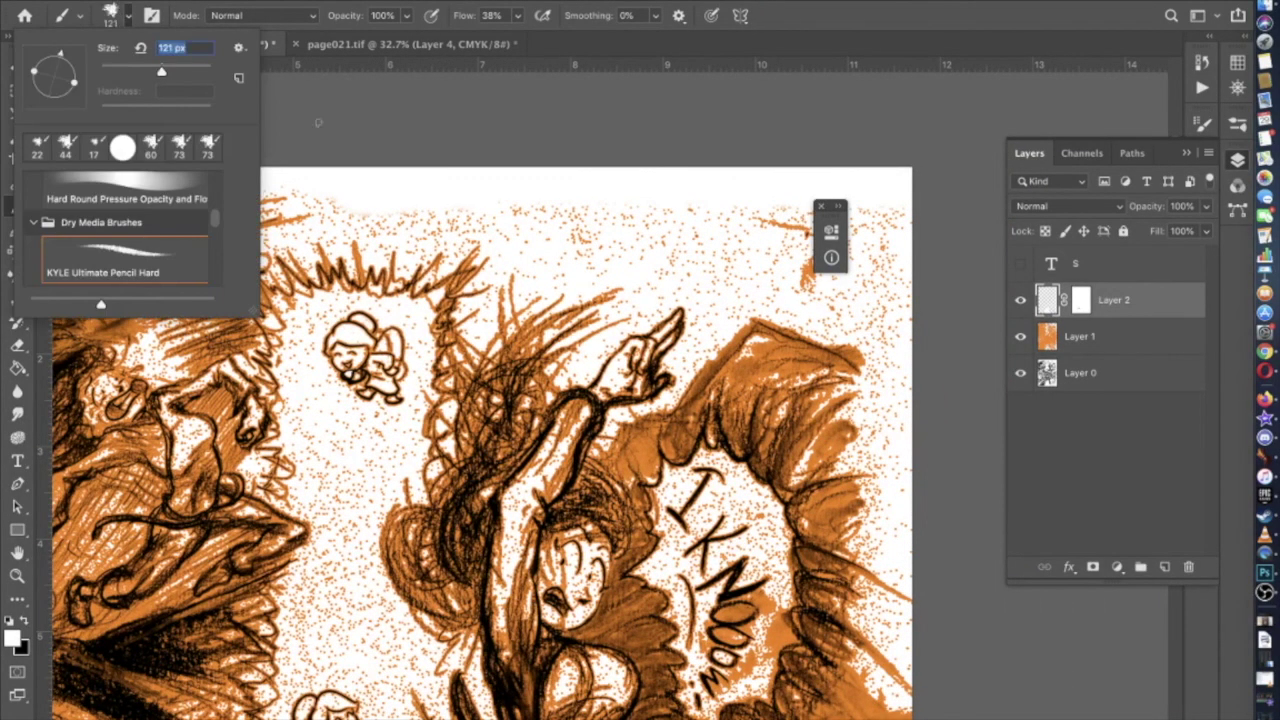
left_click(384, 220)
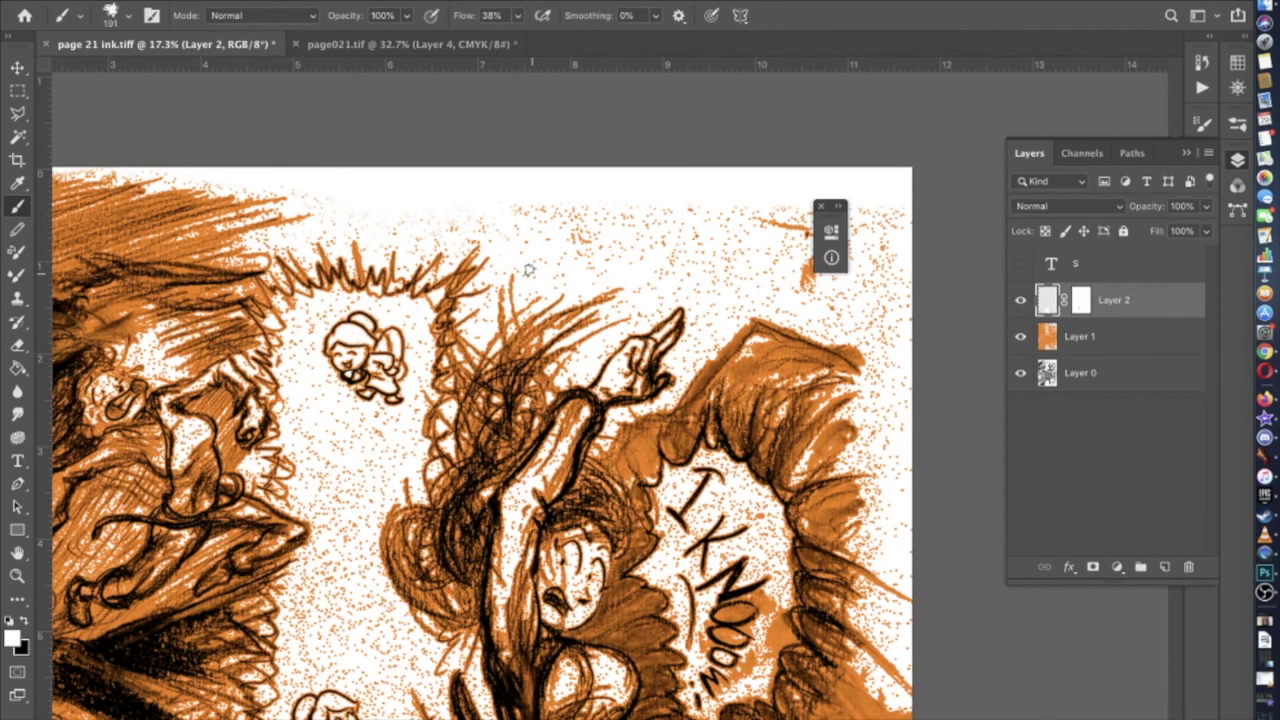
scroll(520, 198, "right", 5)
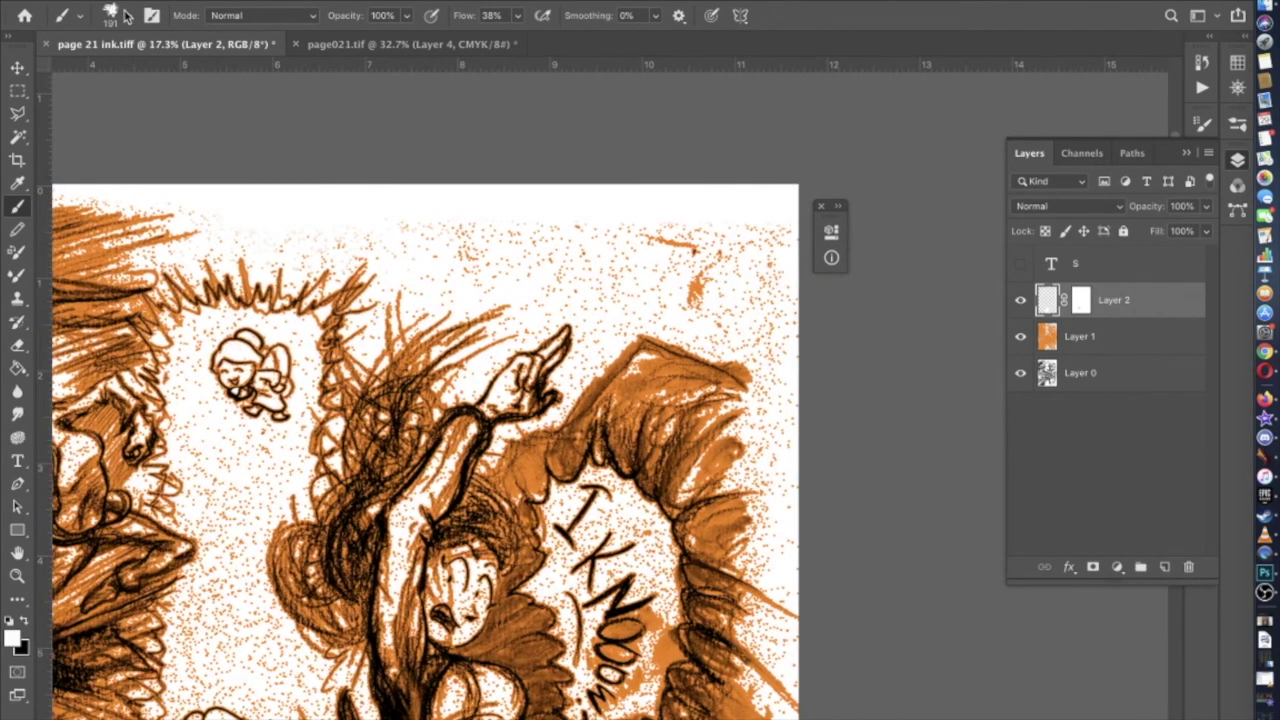
left_click(125, 15)
left_click_drag(189, 72, 196, 72)
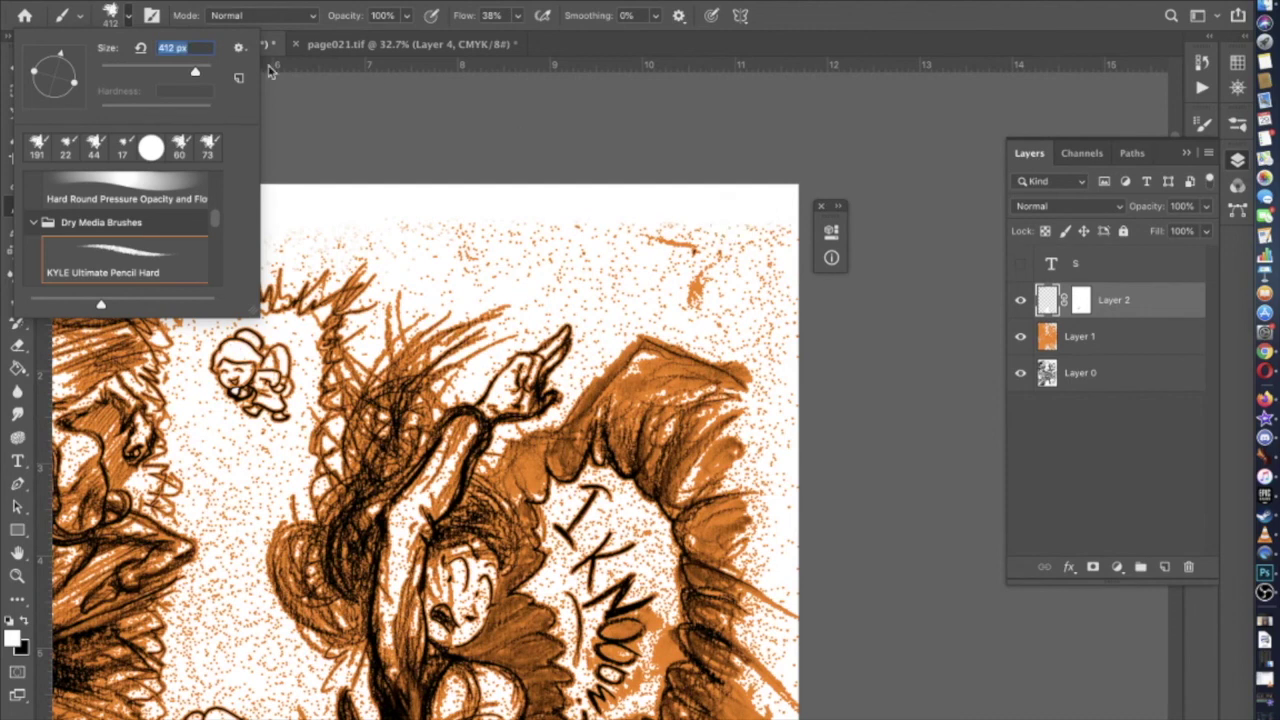
left_click(705, 198)
mouse_move(705, 275)
left_mouse_down()
mouse_move(735, 240)
mouse_move(605, 243)
mouse_move(648, 236)
mouse_move(712, 256)
mouse_move(657, 218)
mouse_move(735, 218)
mouse_move(673, 263)
mouse_move(720, 330)
mouse_move(773, 333)
mouse_move(753, 268)
mouse_move(767, 263)
mouse_move(782, 334)
left_mouse_up()
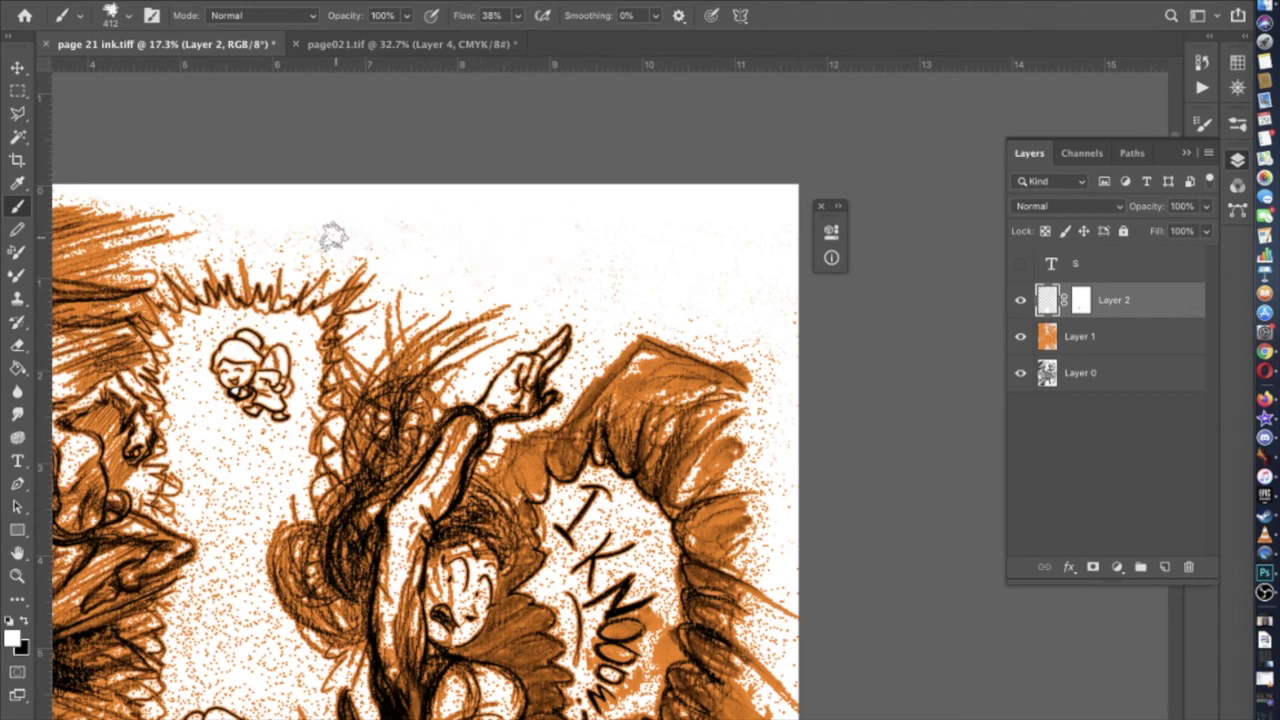
Zoom in on the pointing hand and set the brush size to 55 px
scroll(280, 238, "left", 10)
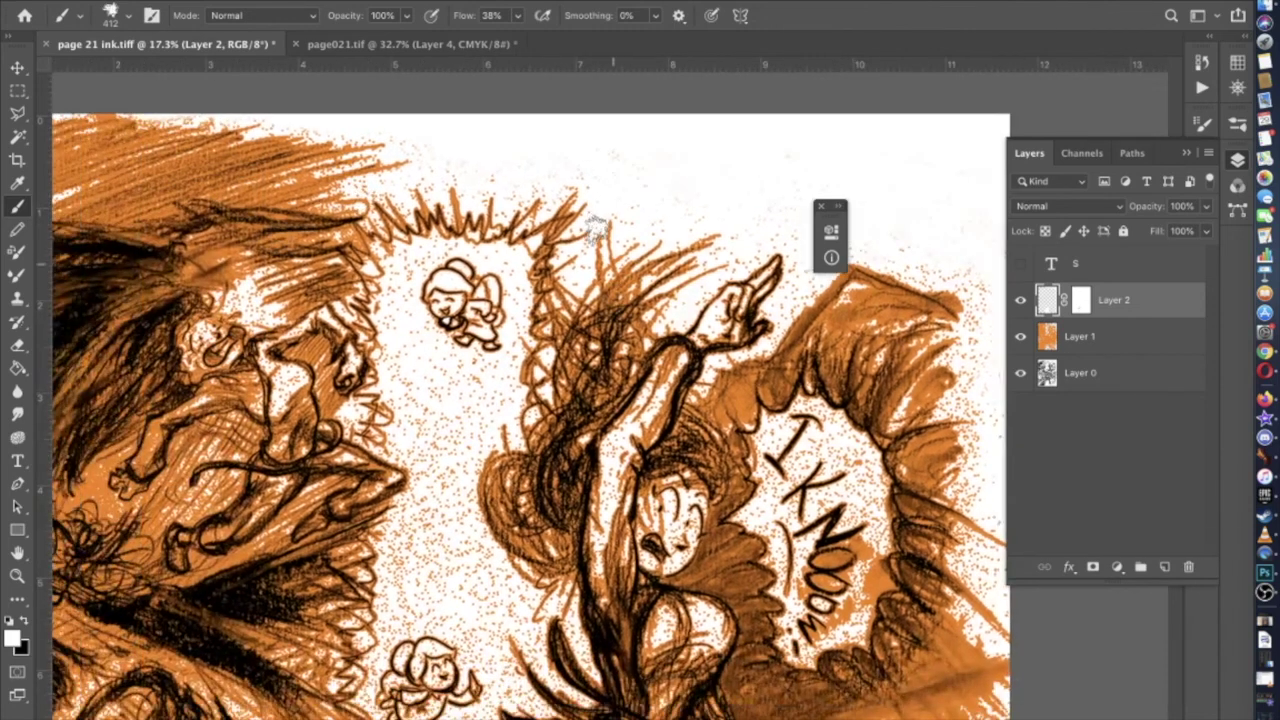
scroll(597, 230, "right", 6)
scroll(597, 230, "up", 3)
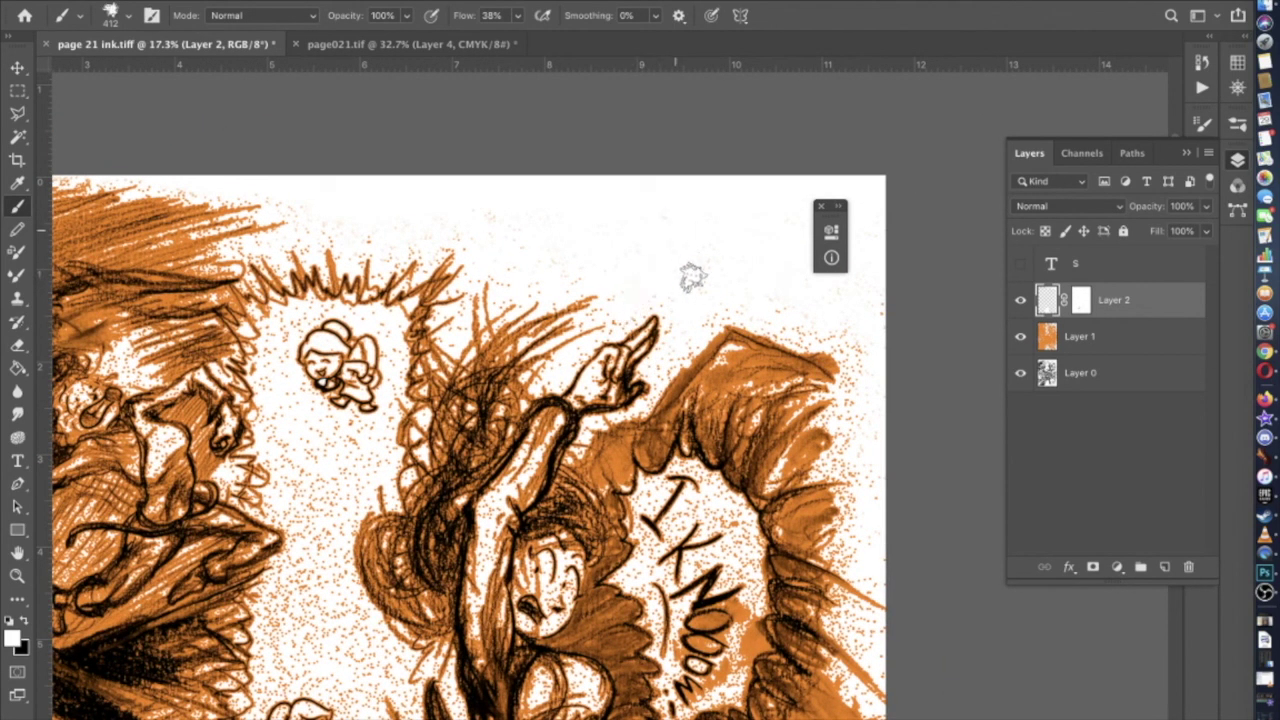
scroll(657, 303, "left", 6)
scroll(657, 303, "down", 5)
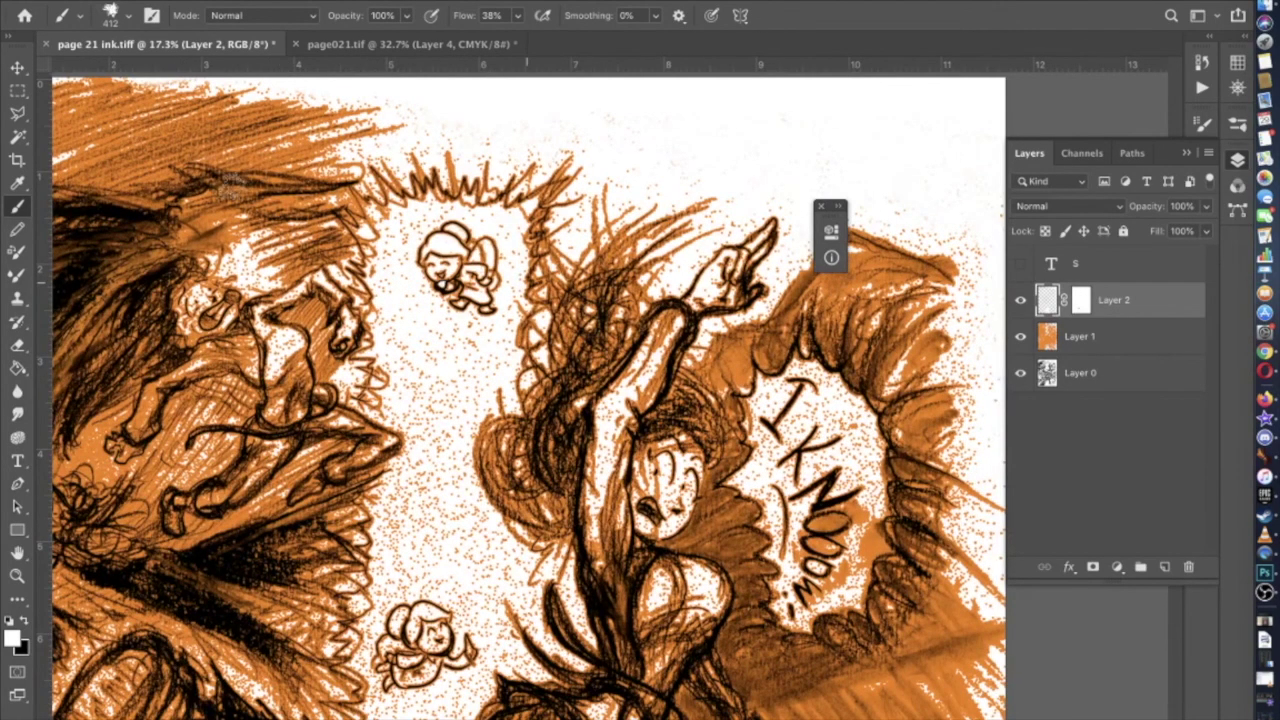
scroll(365, 226, "right", 4)
scroll(360, 222, "up", 5)
scroll(356, 218, "up", 3)
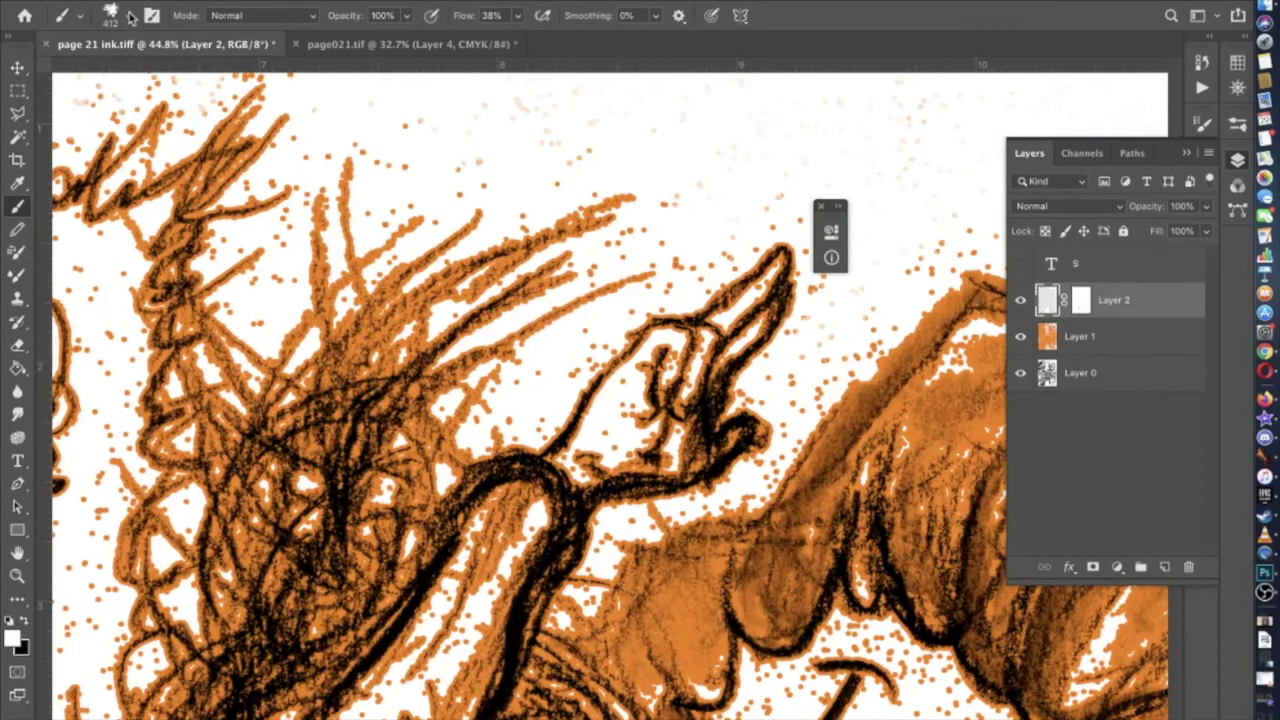
left_click(128, 14)
left_click_drag(136, 71, 130, 71)
scroll(618, 374, "up", 2)
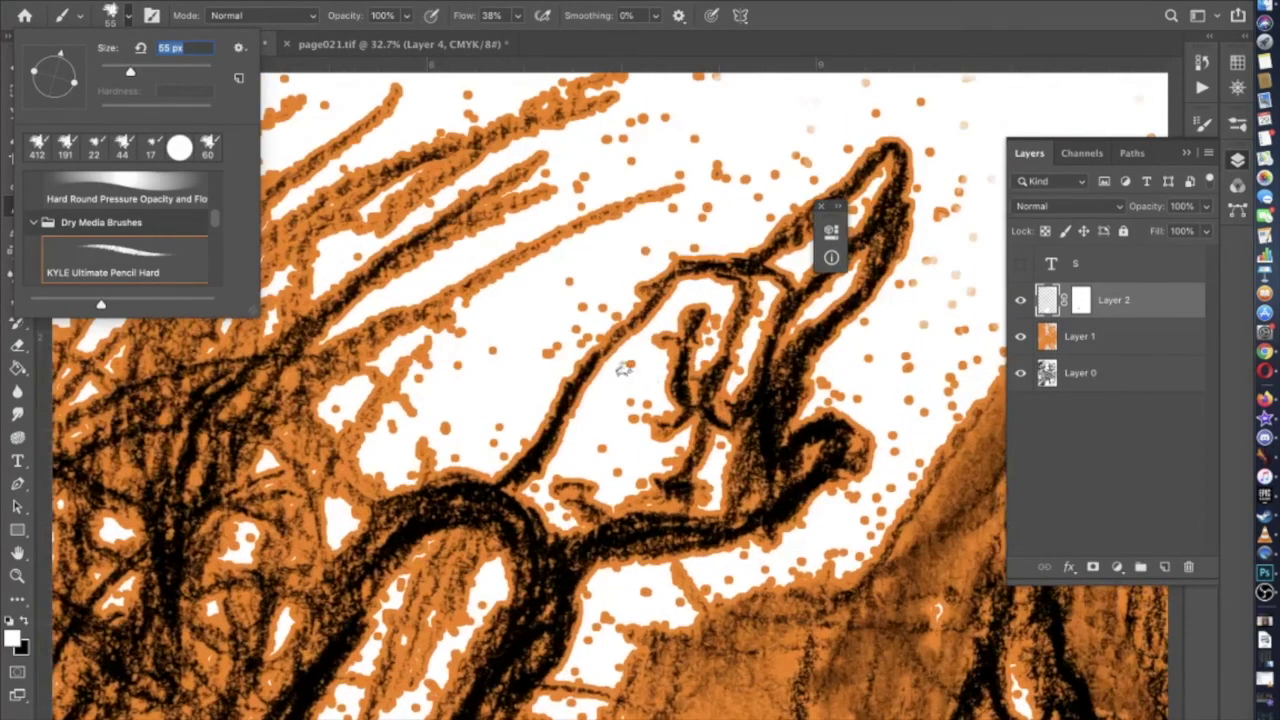
key("Return")
Paint white over the stray orange specks near the pointing hand
mouse_move(641, 407)
left_mouse_down()
mouse_move(626, 448)
mouse_move(594, 444)
mouse_move(636, 485)
mouse_move(669, 454)
left_mouse_up()
scroll(669, 454, "right", 5)
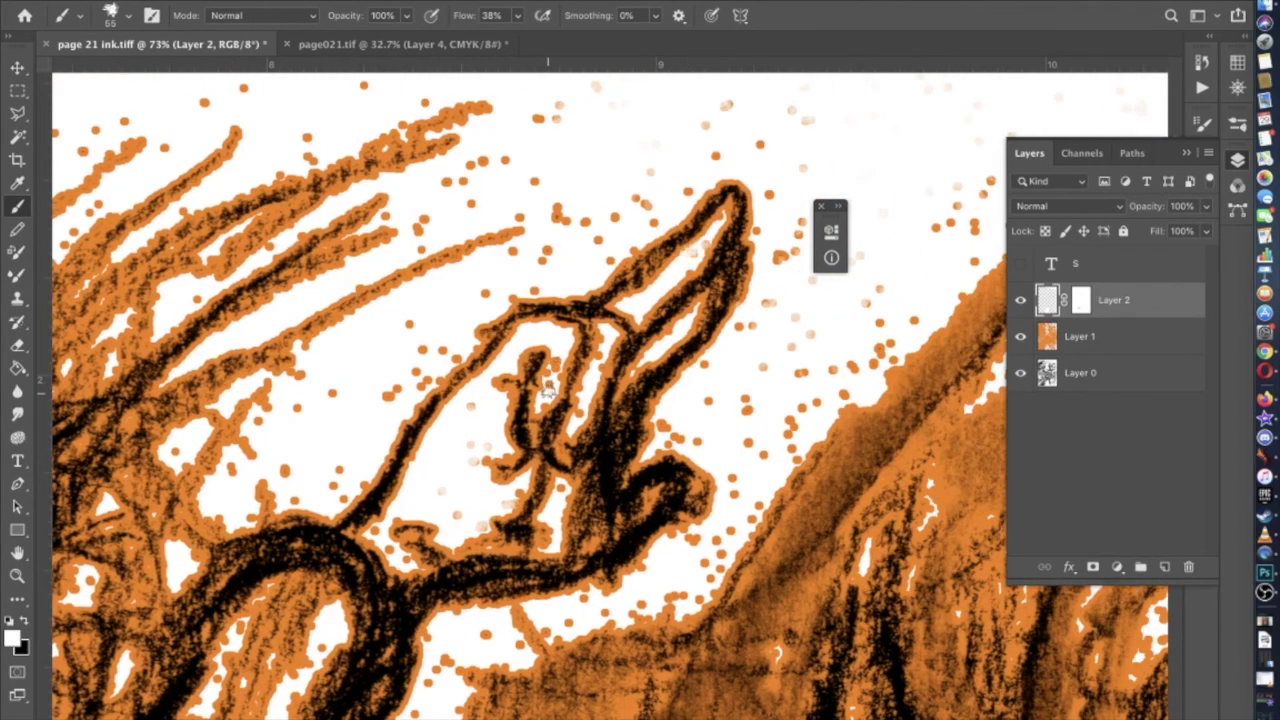
scroll(554, 364, "down", 5)
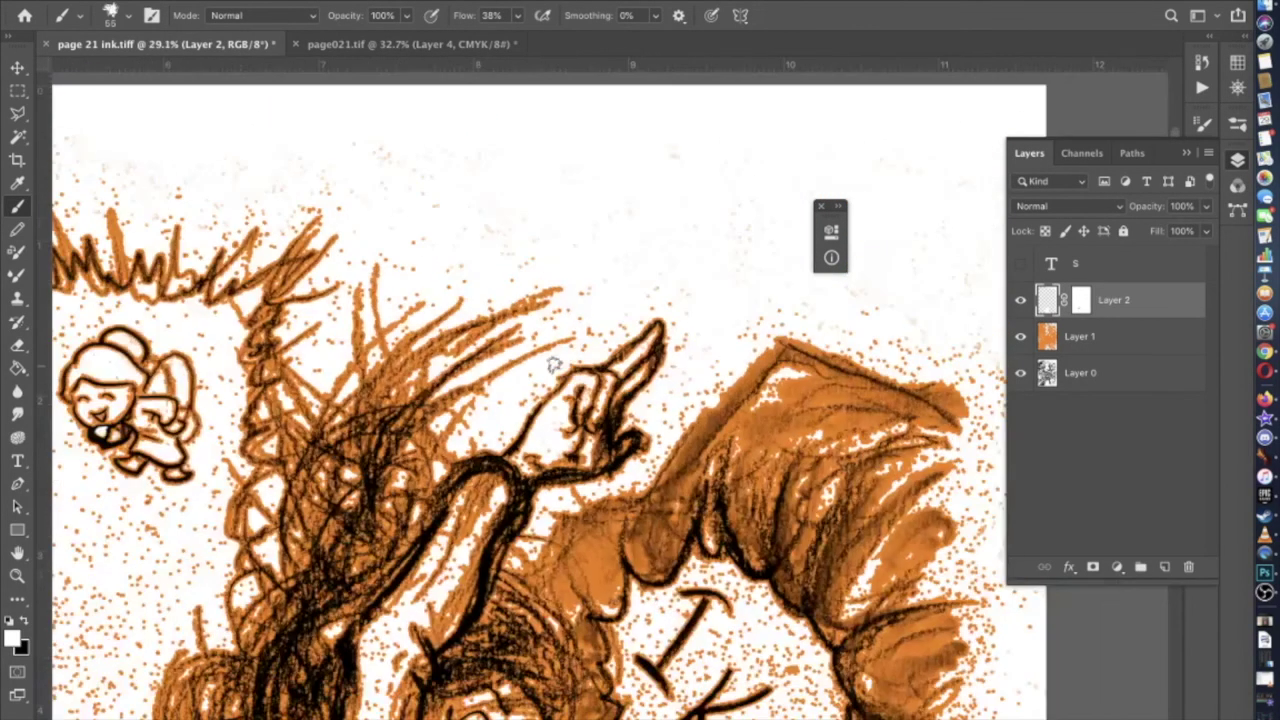
scroll(554, 364, "down", 3)
scroll(470, 420, "left", 2)
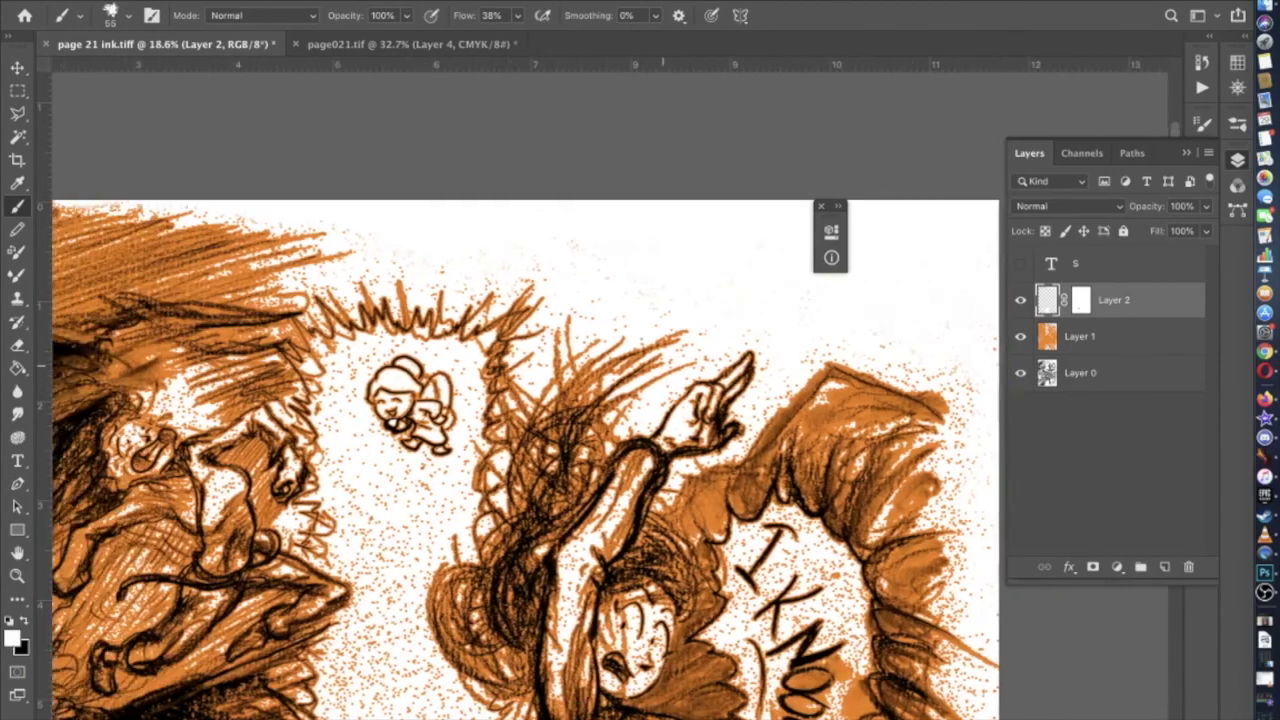
scroll(470, 420, "up", 3)
scroll(598, 405, "up", 2)
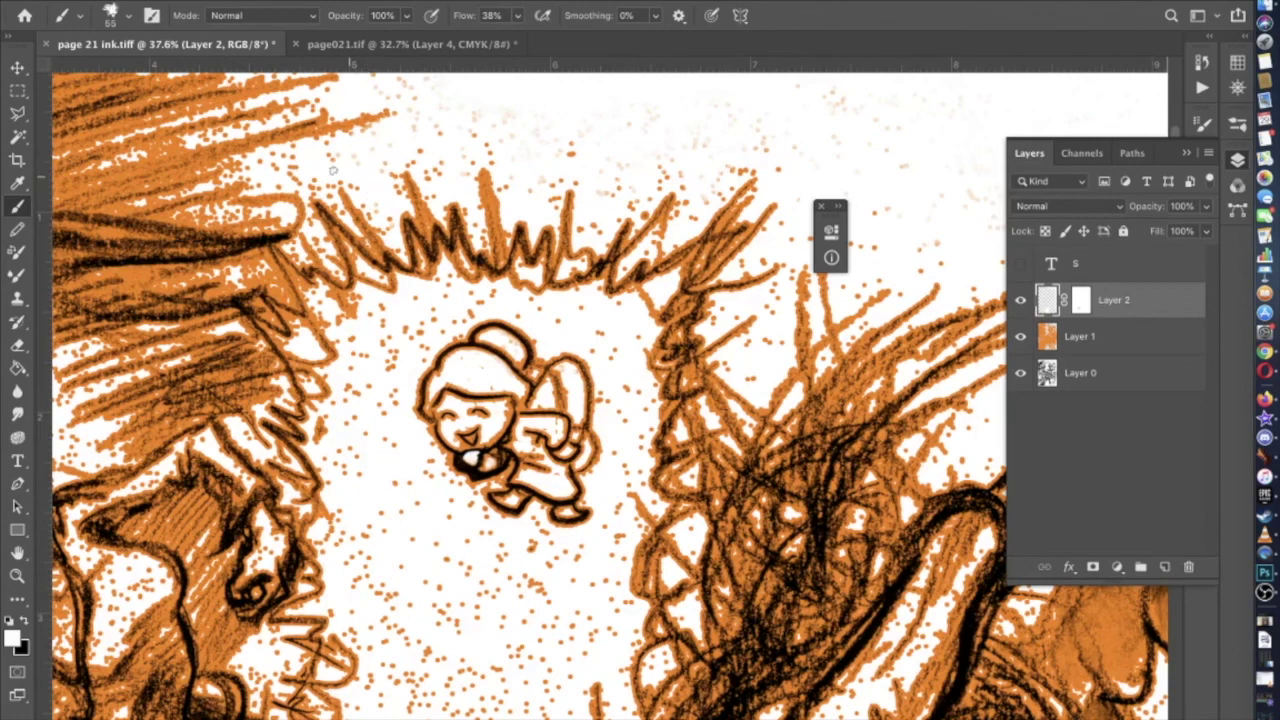
scroll(546, 140, "up", 2)
scroll(546, 140, "right", 2)
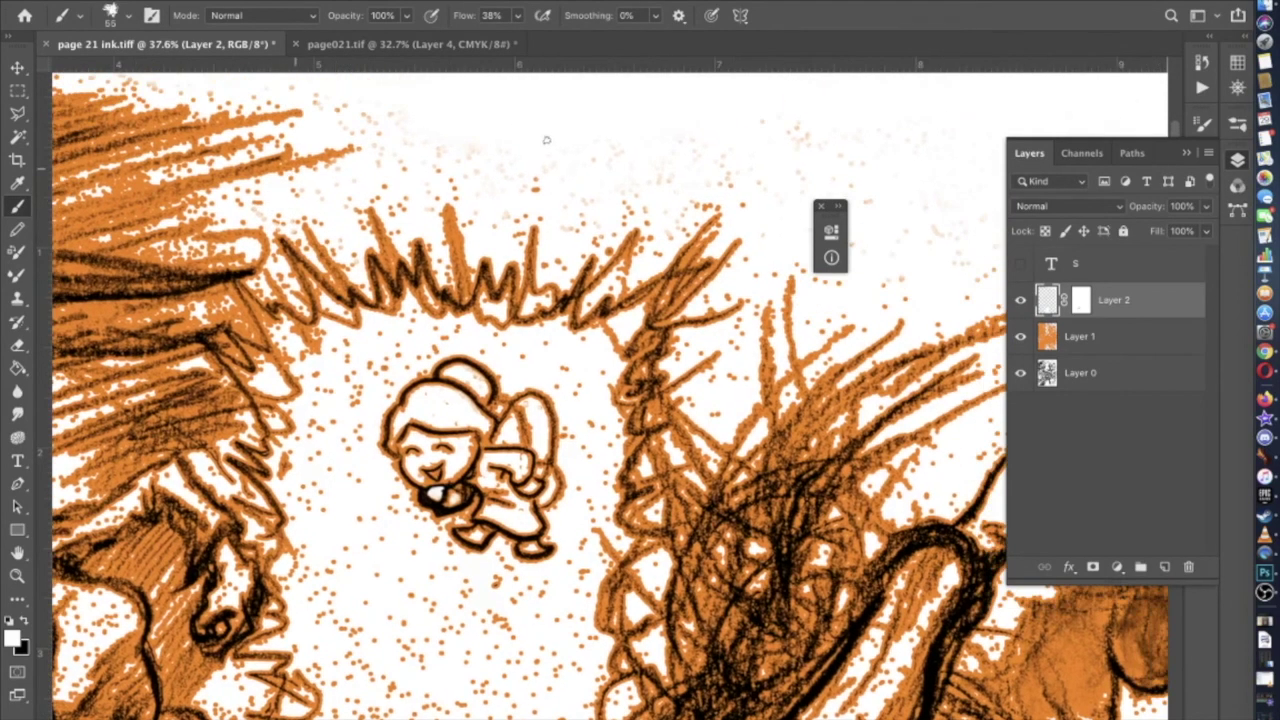
scroll(527, 182, "down", 3)
scroll(527, 182, "left", 1)
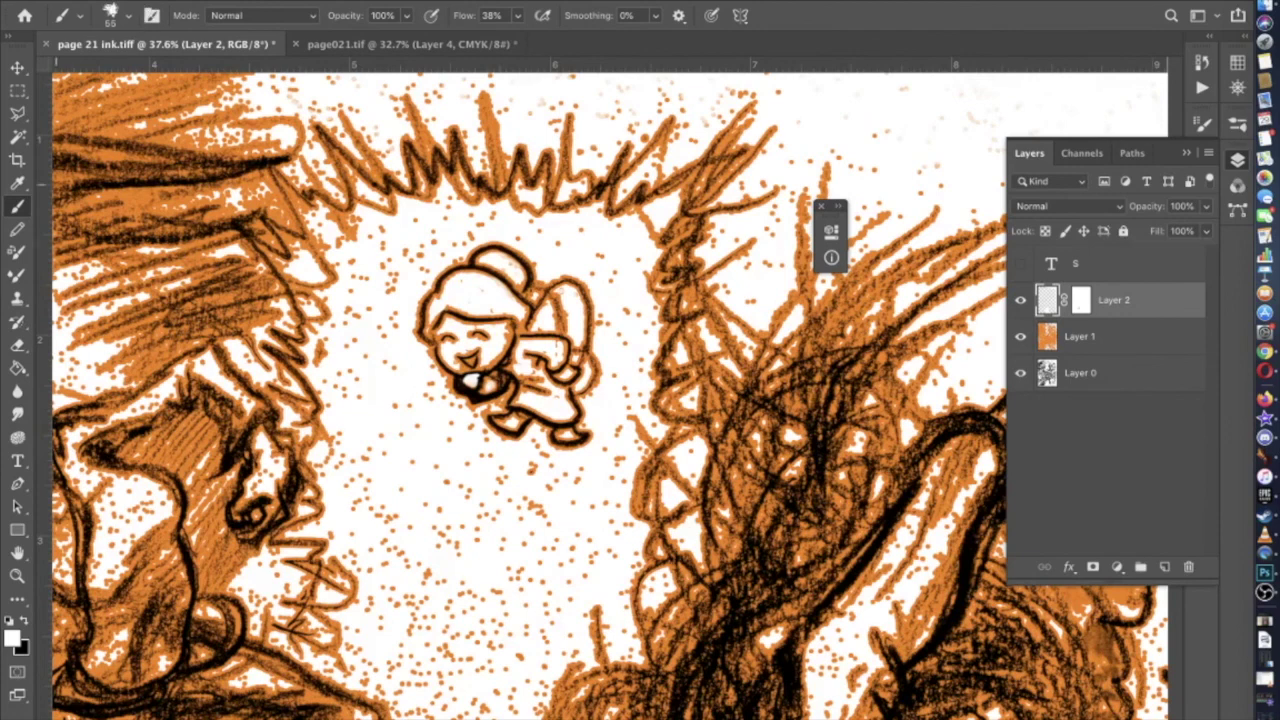
Switch to the Pencil tool at 67 px and move to the strip left of the figure
left_click(17, 229)
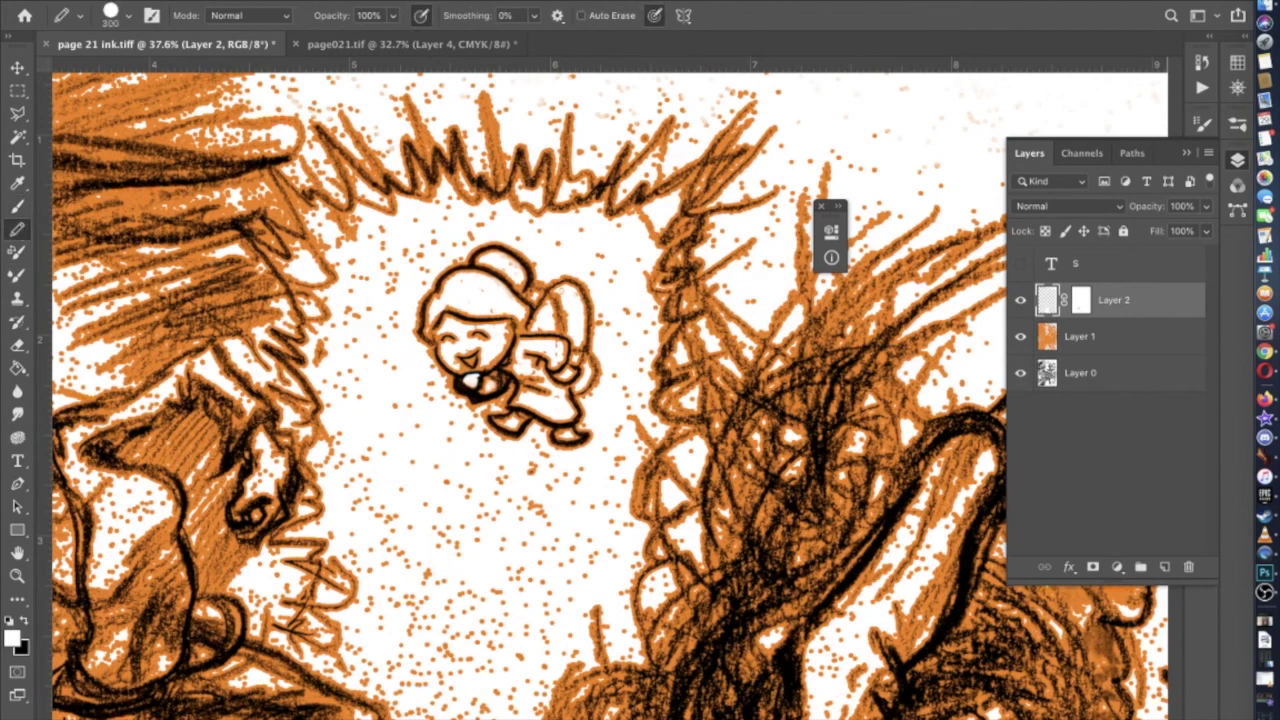
left_click(112, 12)
left_click_drag(148, 72, 136, 72)
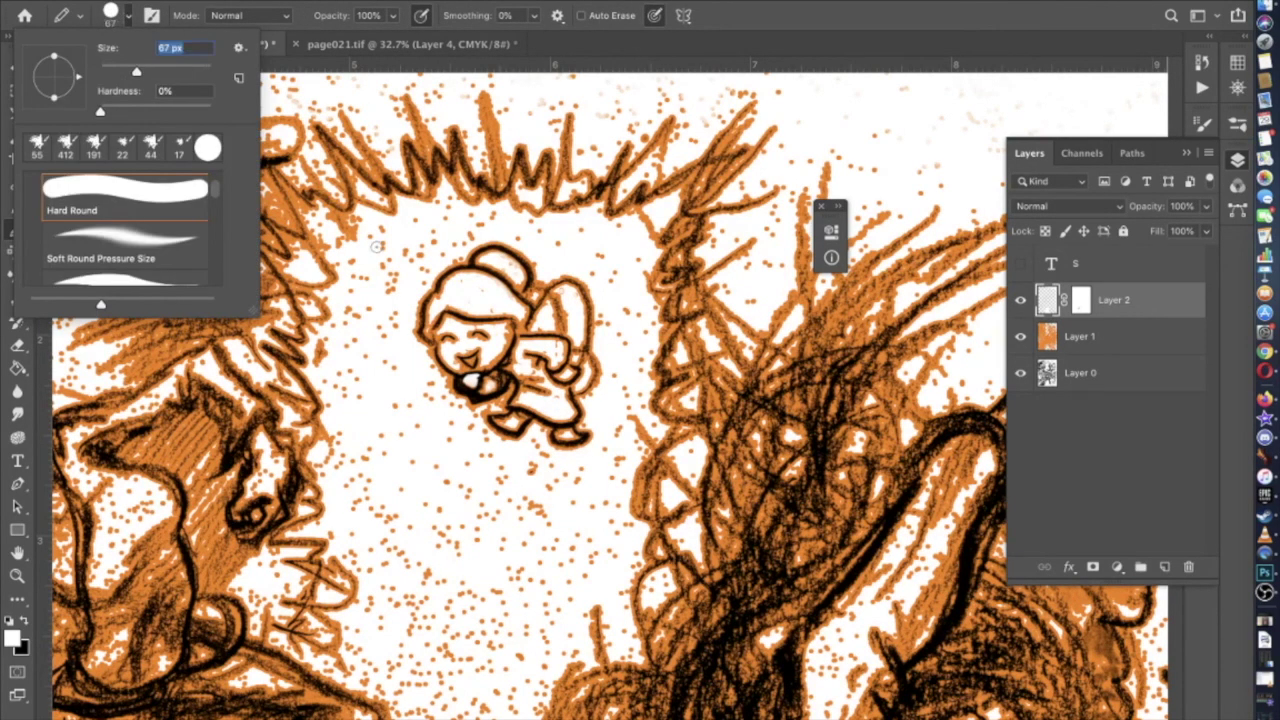
left_click(360, 219)
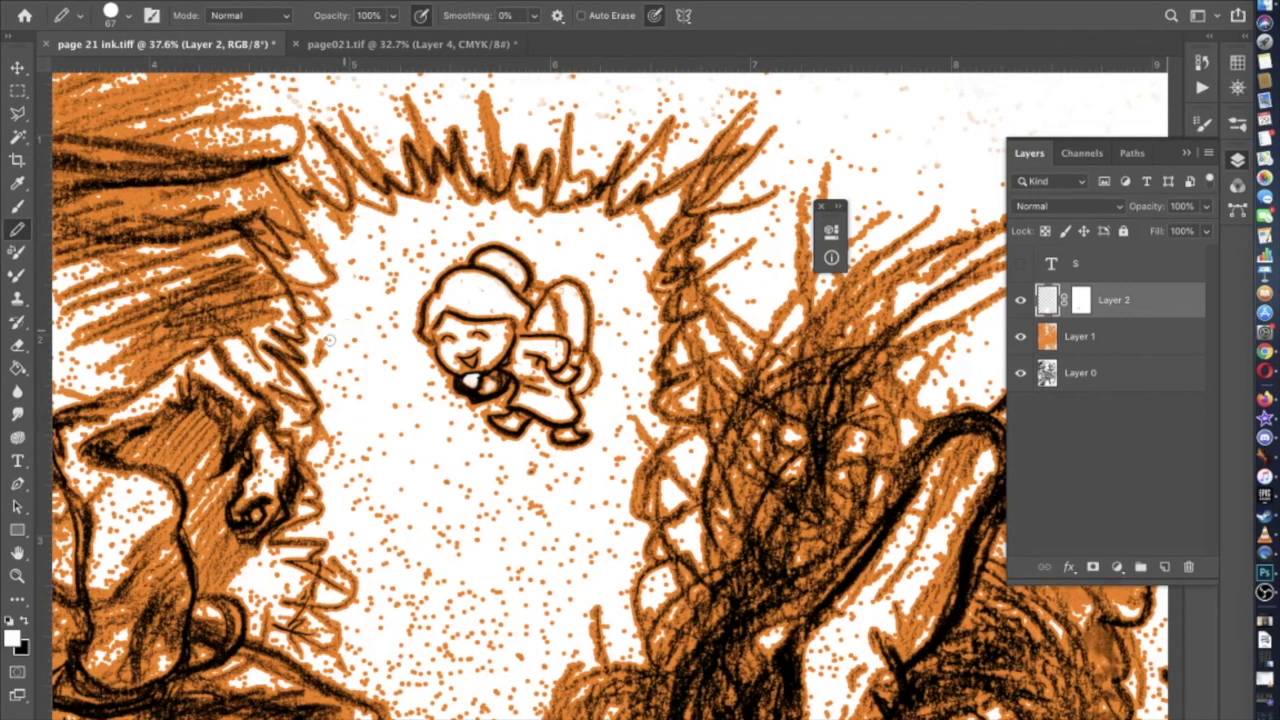
scroll(319, 347, "down", 3)
scroll(319, 347, "left", 2)
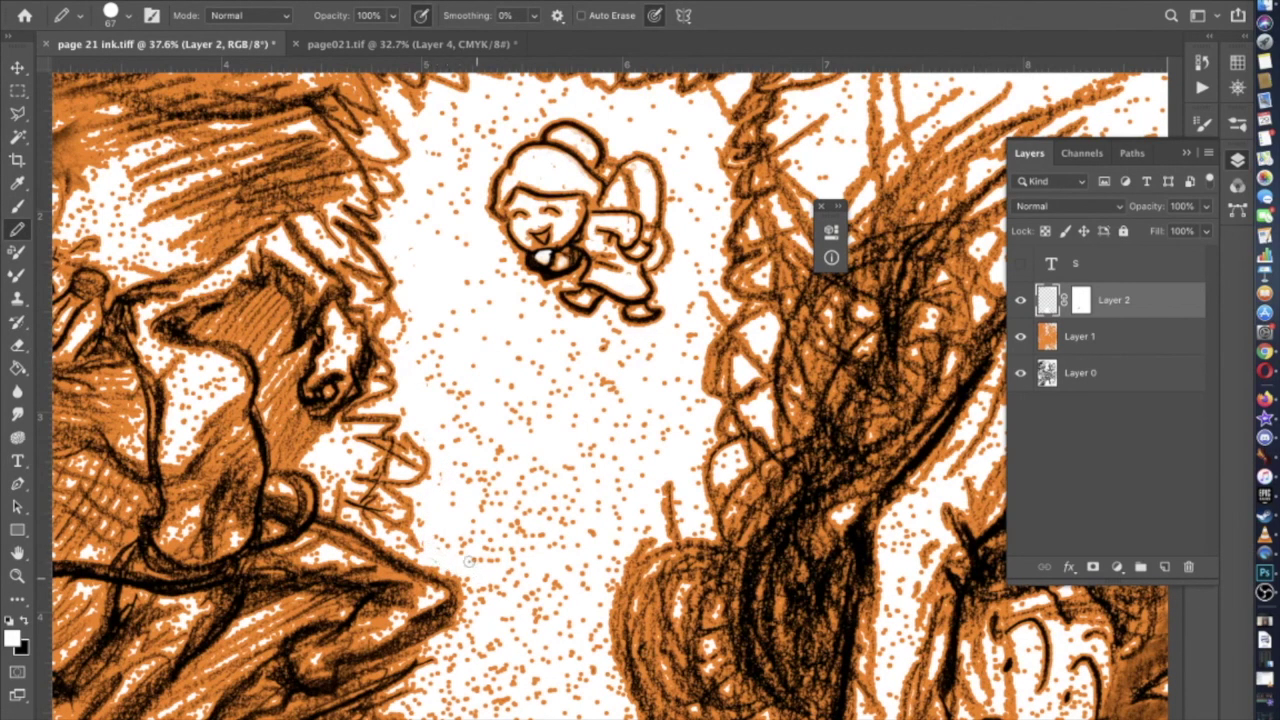
scroll(439, 543, "up", 10)
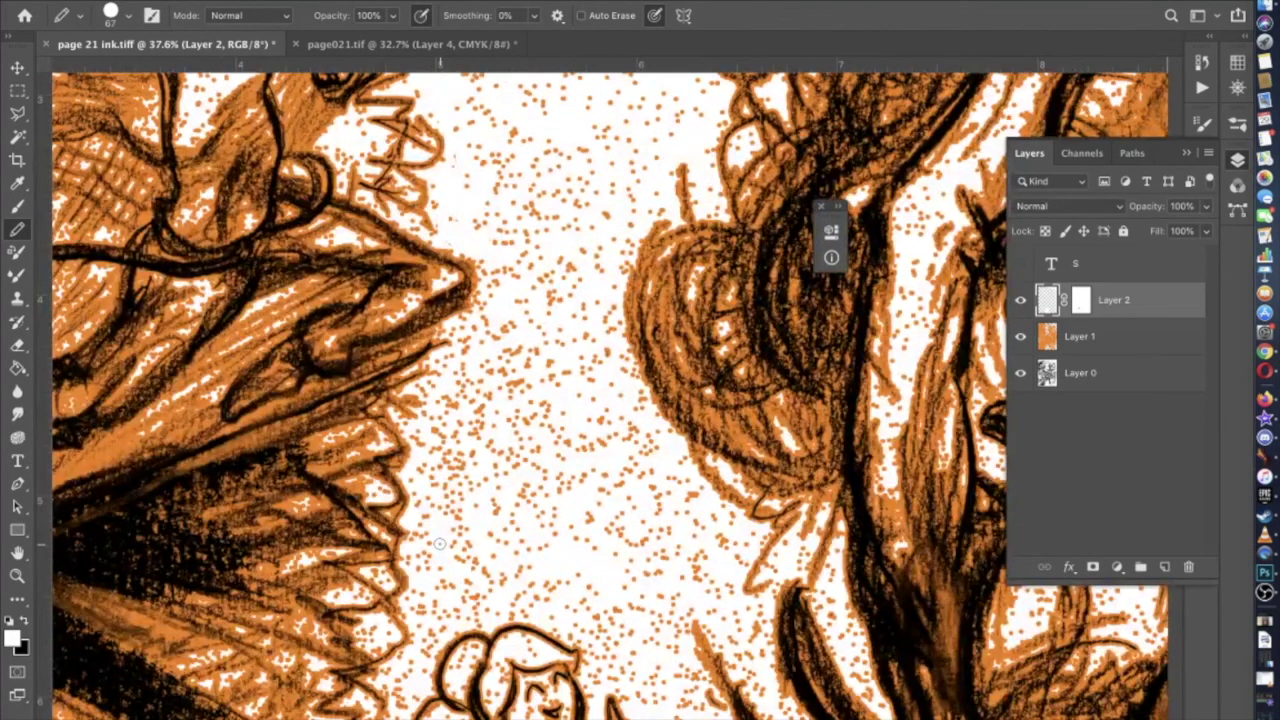
scroll(439, 543, "up", 2)
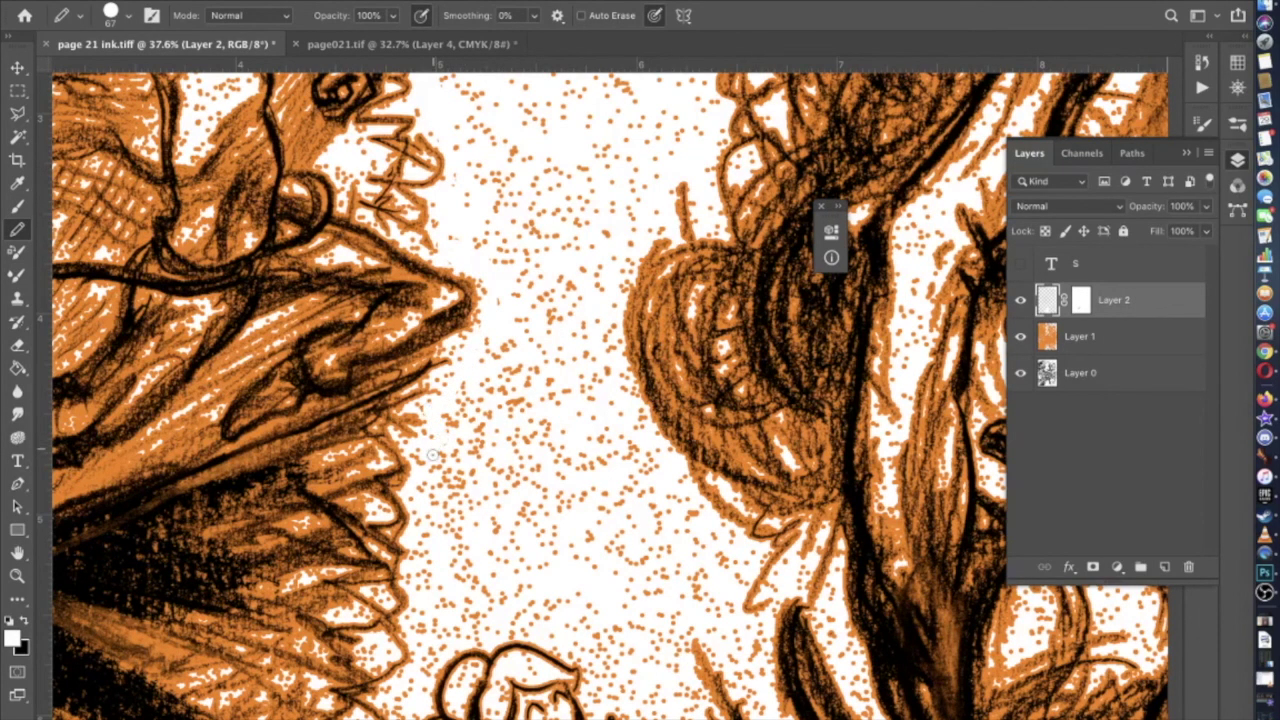
scroll(426, 527, "down", 5)
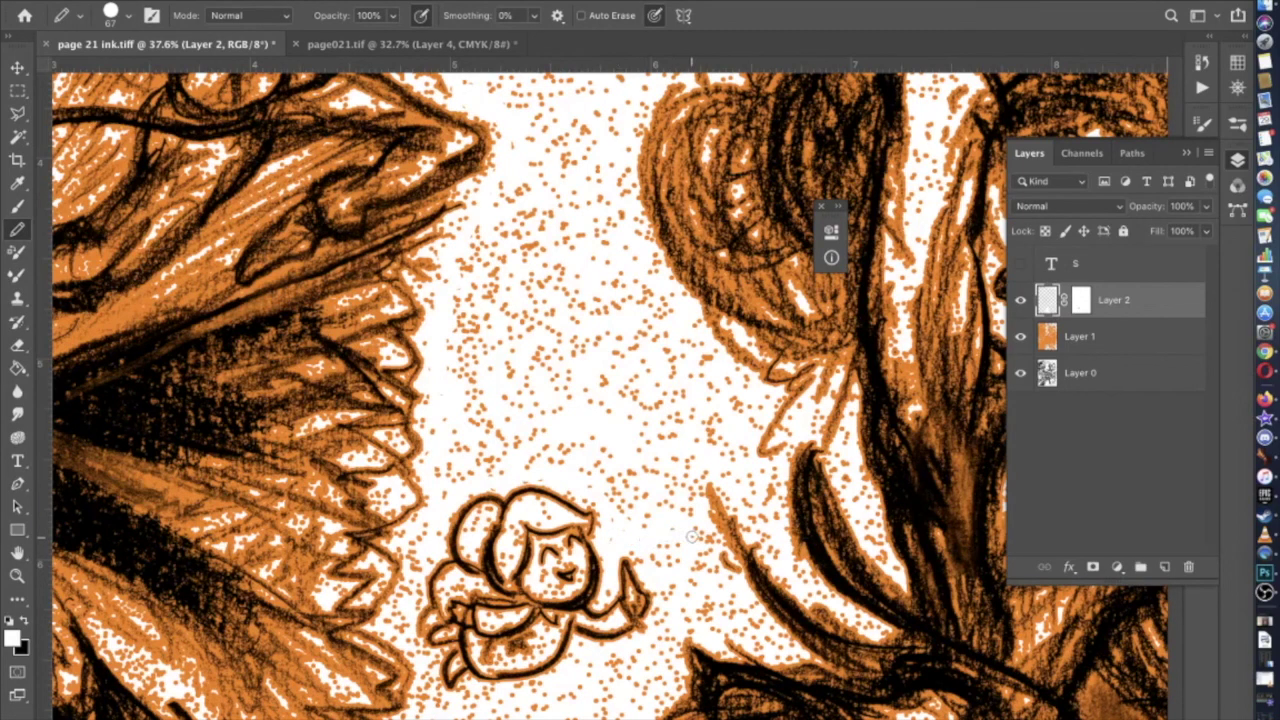
scroll(692, 537, "up", 3)
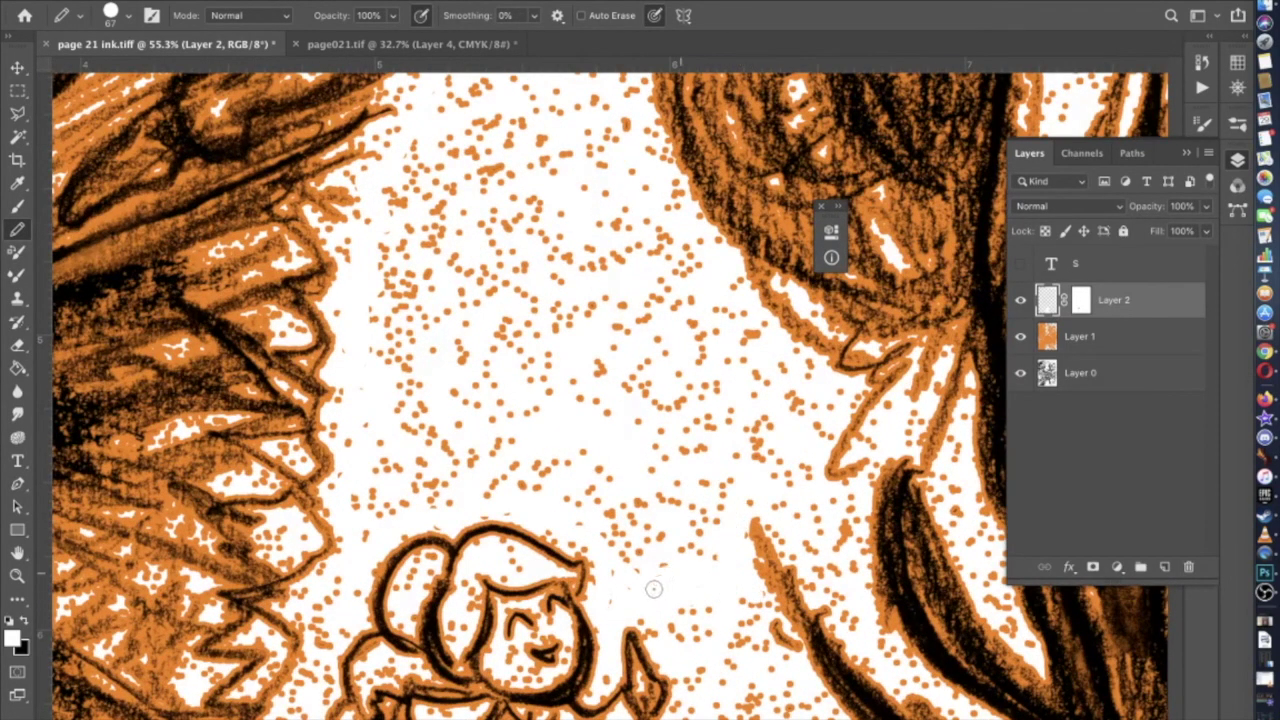
Enlarge the pencil tip slightly and whiten the orange dots beside the small figure
left_click(129, 15)
left_click_drag(148, 74, 156, 74)
left_click(360, 494)
mouse_move(360, 494)
left_mouse_down()
mouse_move(387, 479)
mouse_move(449, 510)
mouse_move(377, 469)
mouse_move(447, 485)
mouse_move(340, 415)
mouse_move(383, 387)
mouse_move(348, 315)
mouse_move(372, 208)
mouse_move(357, 177)
mouse_move(402, 162)
mouse_move(390, 136)
mouse_move(440, 121)
mouse_move(415, 96)
mouse_move(499, 88)
mouse_move(472, 468)
mouse_move(408, 414)
mouse_move(470, 102)
mouse_move(440, 402)
mouse_move(429, 406)
mouse_move(447, 425)
mouse_move(469, 262)
mouse_move(438, 413)
mouse_move(406, 428)
mouse_move(417, 239)
mouse_move(441, 130)
mouse_move(392, 358)
mouse_move(383, 289)
mouse_move(379, 349)
mouse_move(387, 221)
mouse_move(422, 150)
mouse_move(393, 263)
left_mouse_up()
scroll(393, 263, "up", 2)
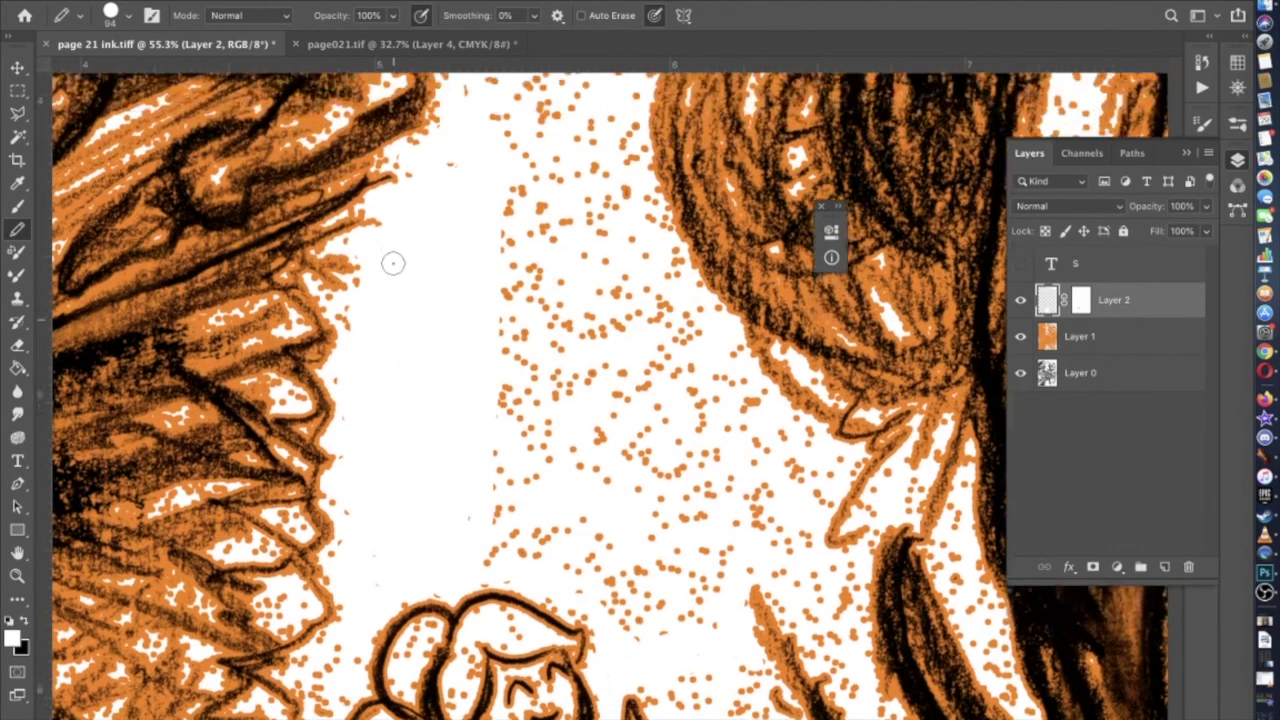
scroll(393, 263, "up", 3)
scroll(405, 310, "up", 2)
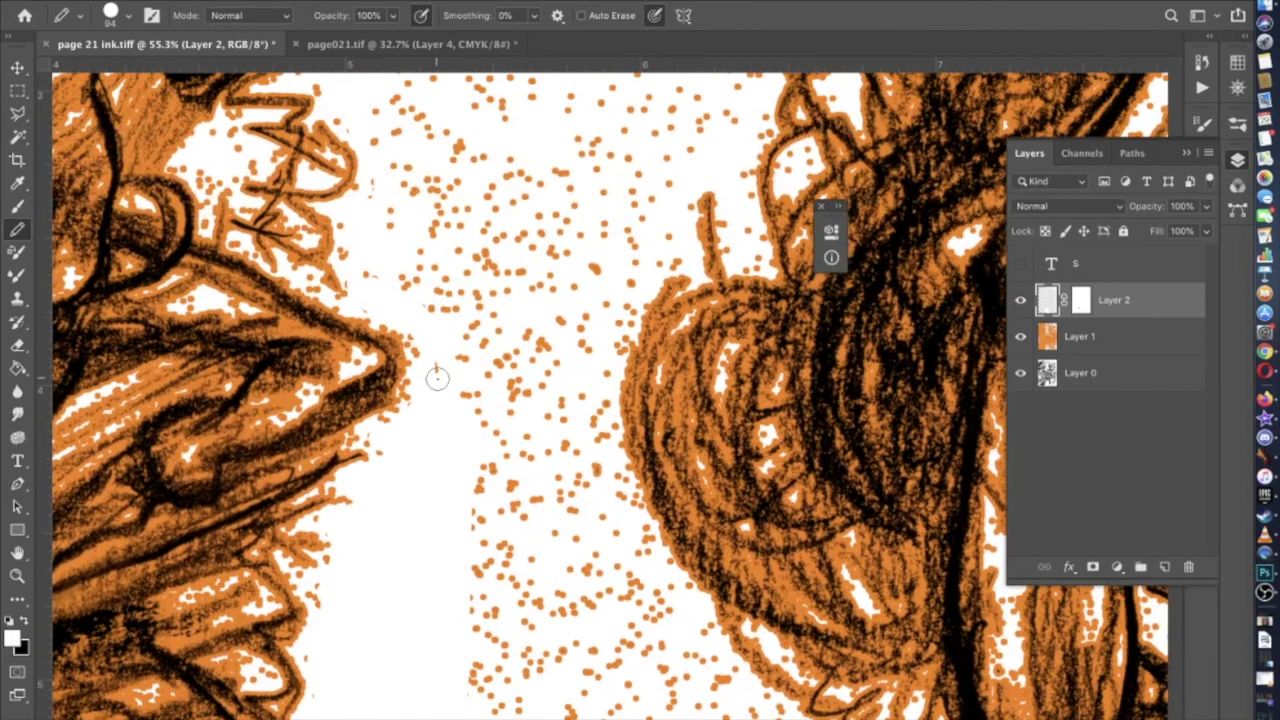
scroll(443, 345, "up", 4)
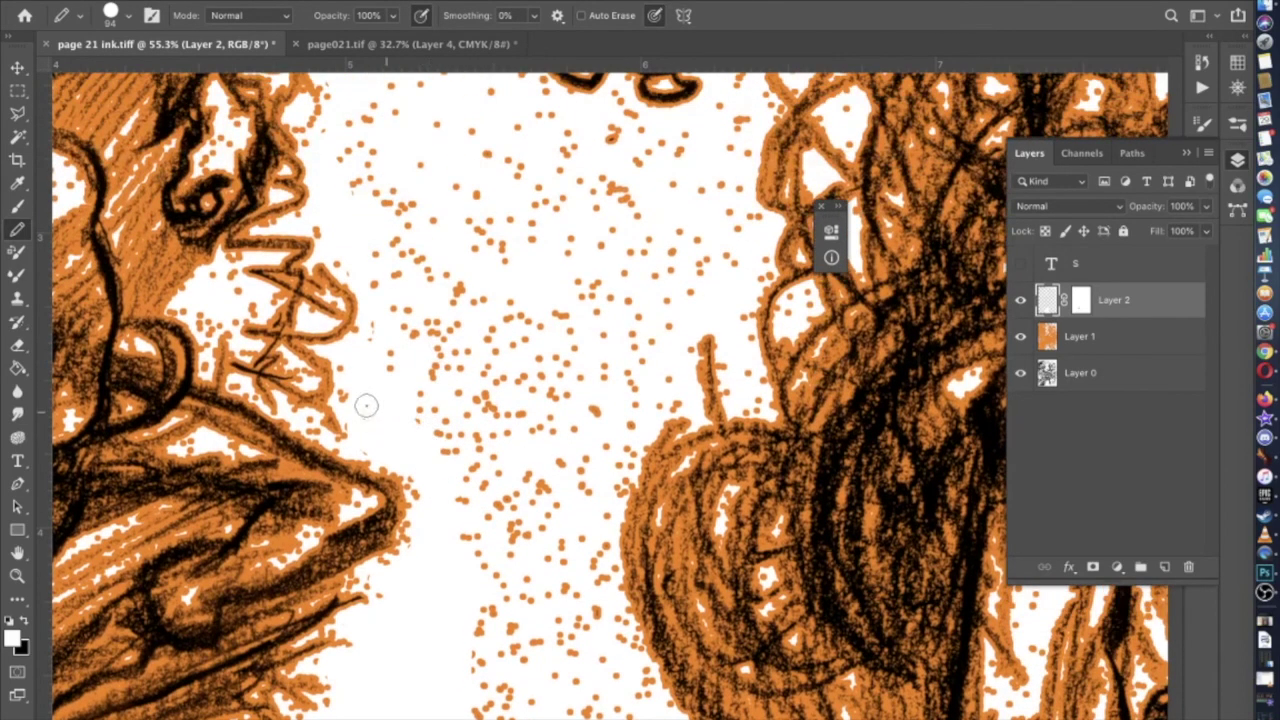
scroll(386, 323, "up", 4)
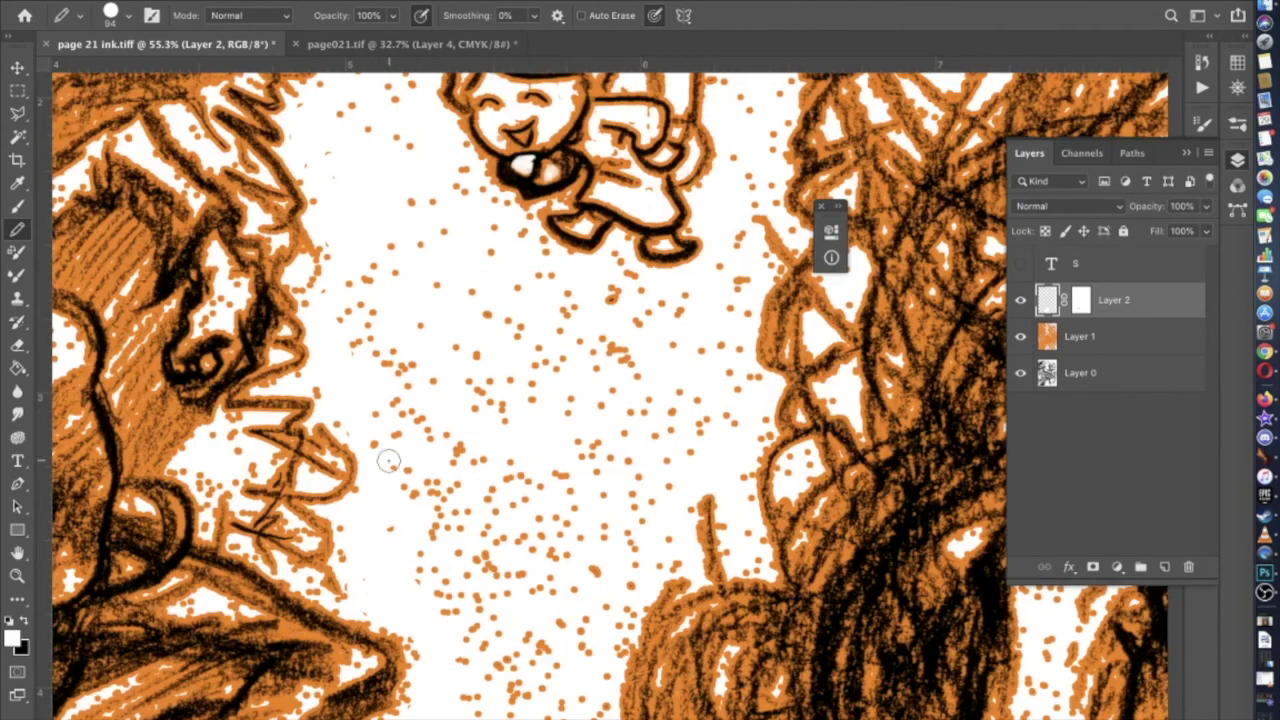
scroll(356, 279, "up", 3)
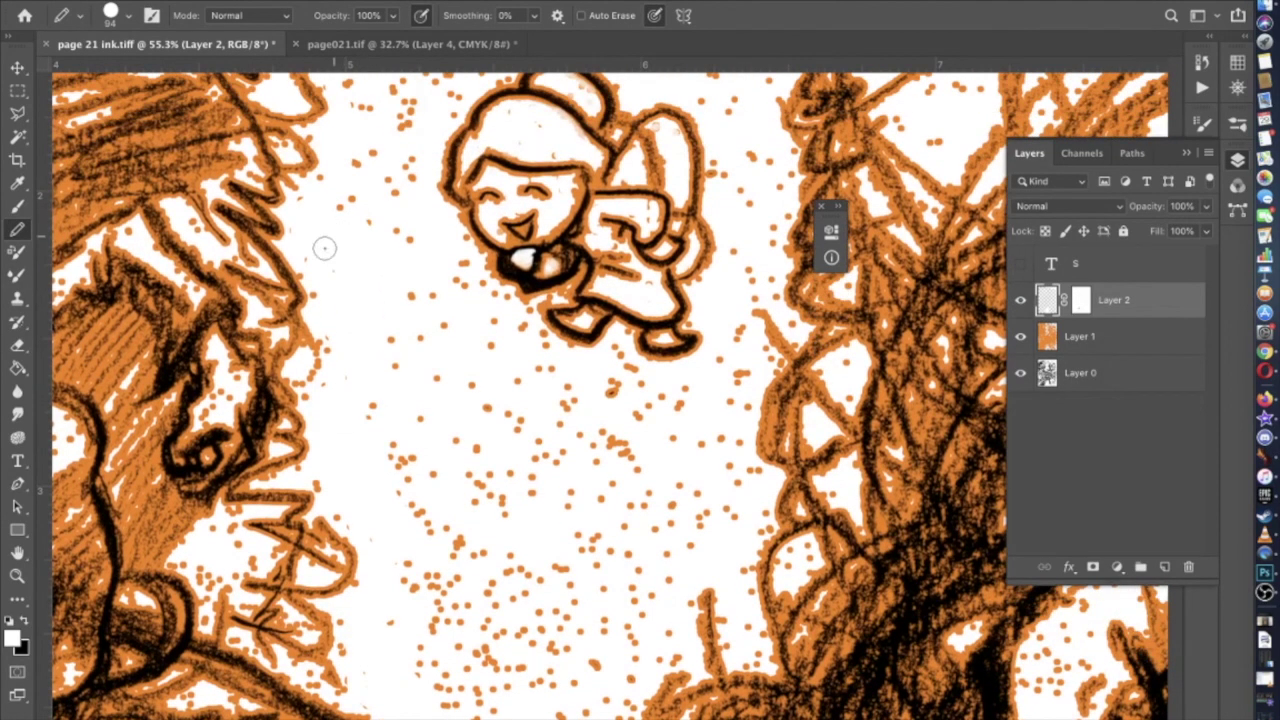
scroll(330, 240, "up", 5)
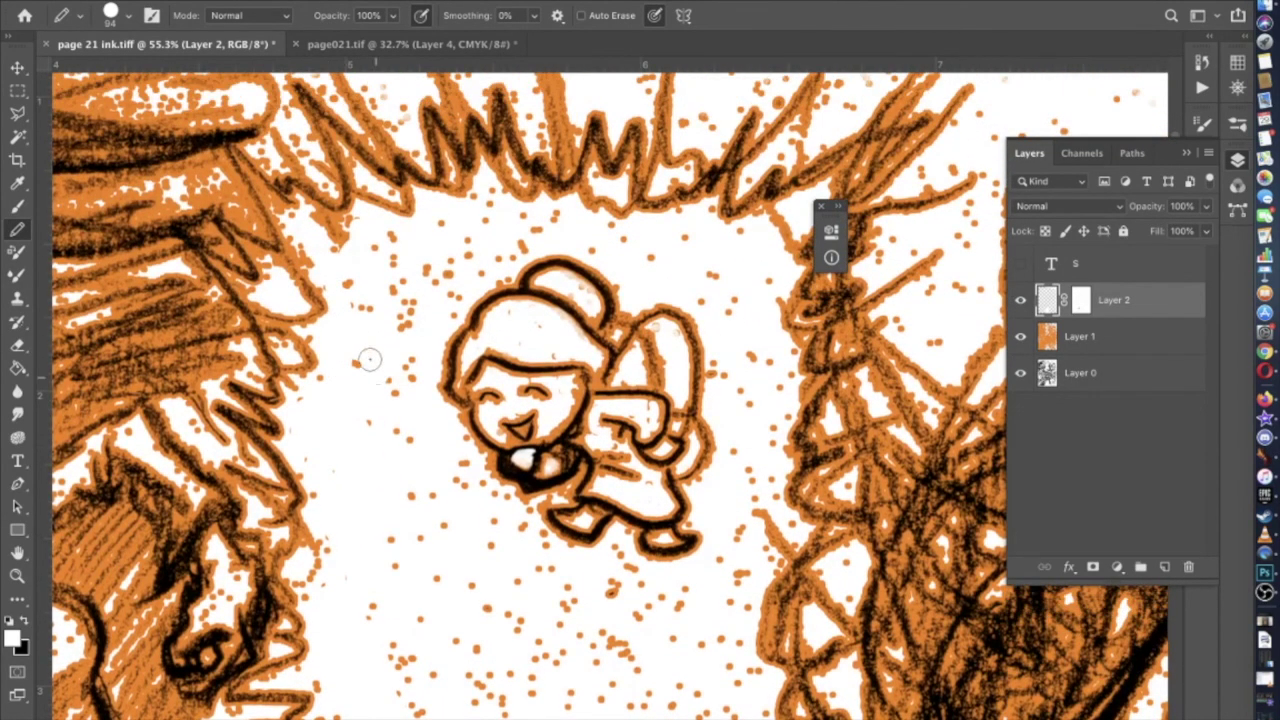
Paint white over the orange dots in the blank area around the small figure
mouse_move(387, 251)
left_mouse_down()
mouse_move(400, 282)
mouse_move(384, 447)
mouse_move(407, 310)
mouse_move(407, 470)
mouse_move(382, 447)
mouse_move(370, 313)
mouse_move(434, 316)
mouse_move(433, 258)
mouse_move(455, 298)
mouse_move(422, 259)
mouse_move(451, 263)
mouse_move(553, 218)
mouse_move(508, 227)
mouse_move(518, 223)
mouse_move(491, 198)
mouse_move(451, 233)
left_mouse_up()
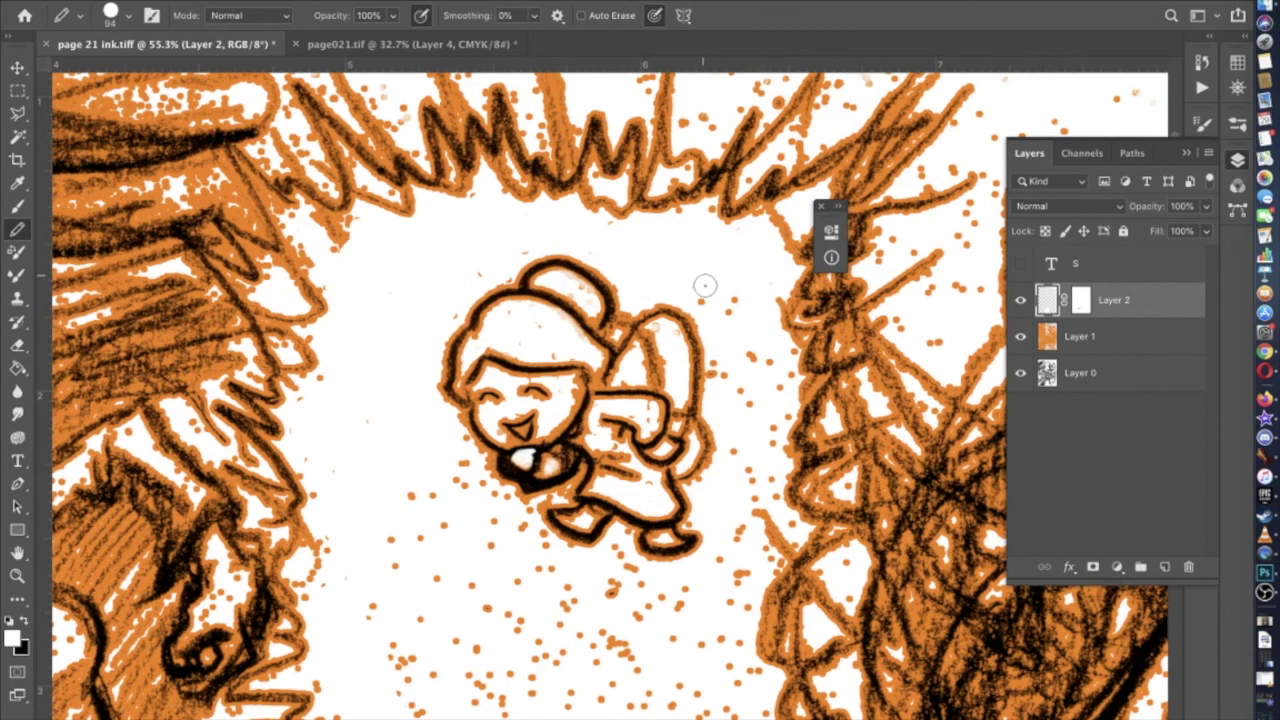
scroll(704, 290, "down", 2)
scroll(704, 290, "right", 2)
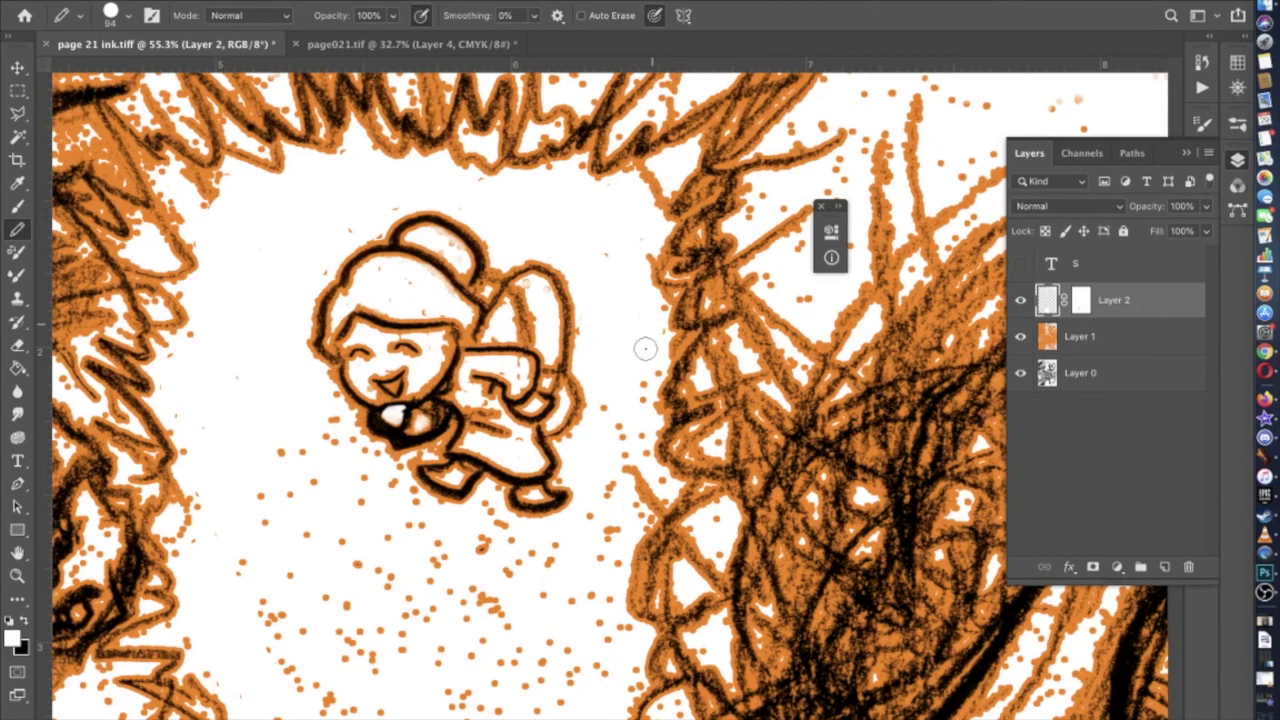
scroll(631, 405, "down", 2)
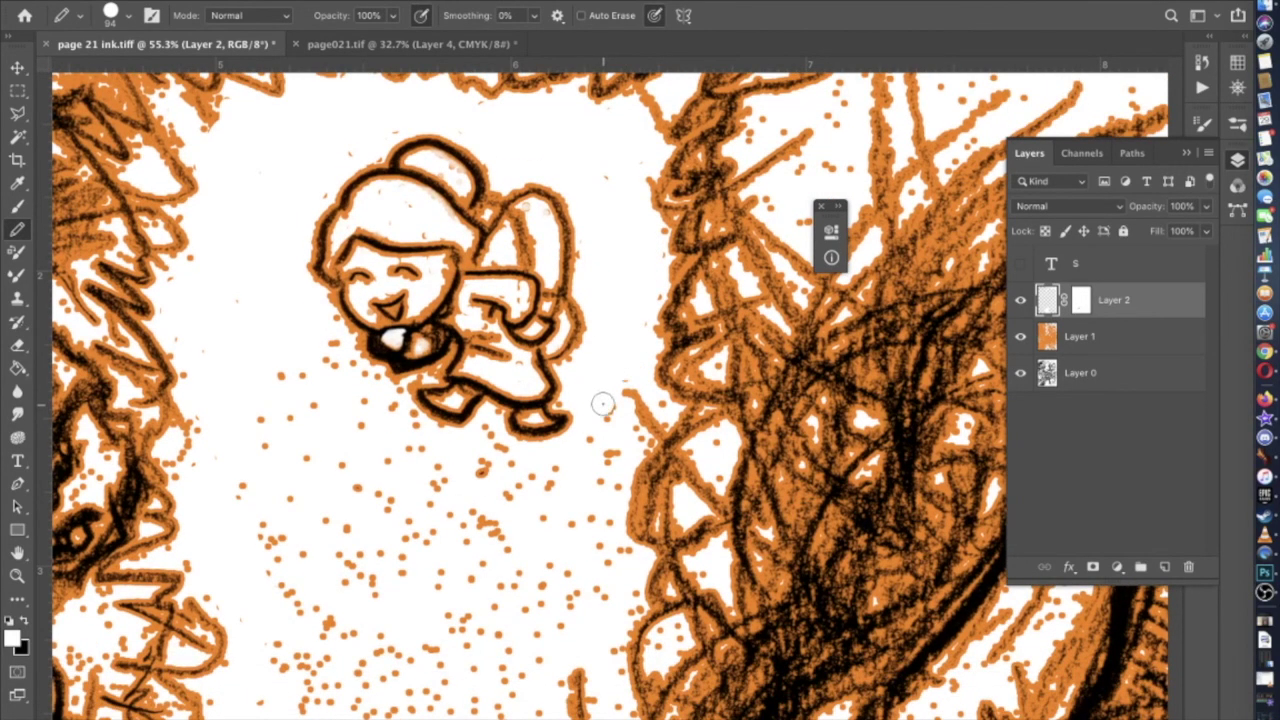
scroll(605, 436, "down", 2)
scroll(540, 396, "left", 2)
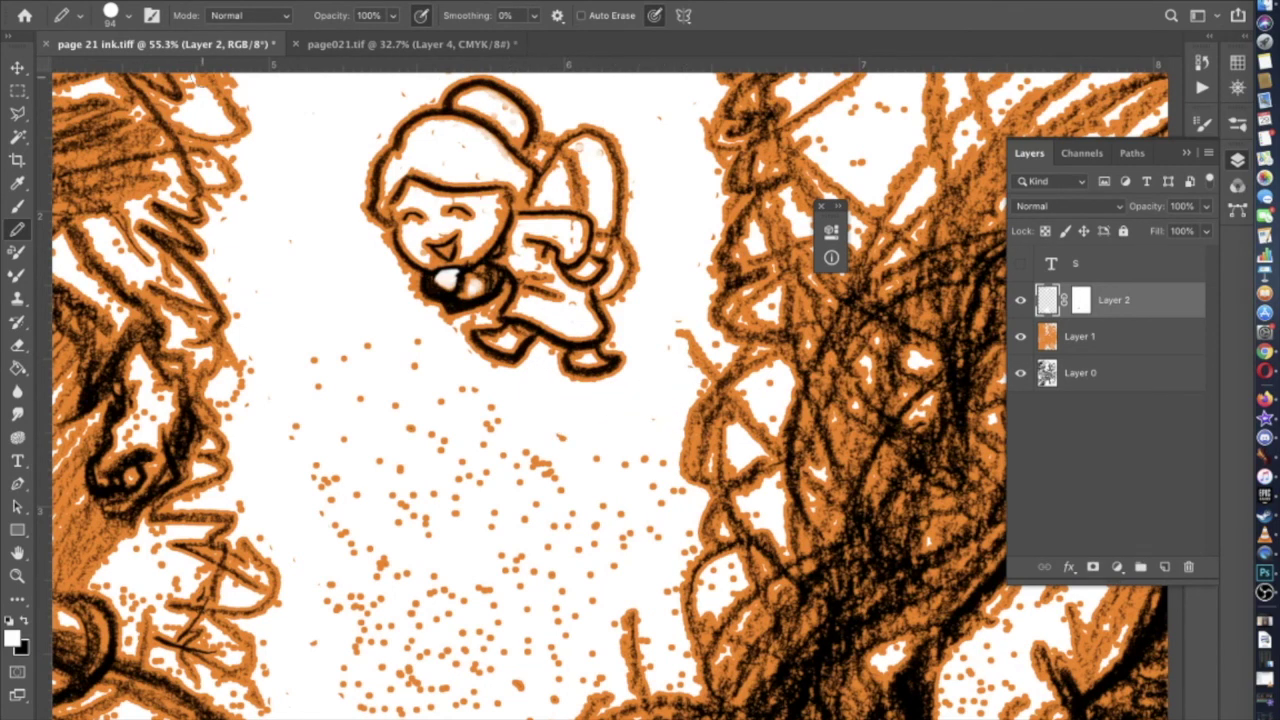
Enlarge the pencil to 198 px and wipe the orange dots below the figure and in the gap
left_click(121, 22)
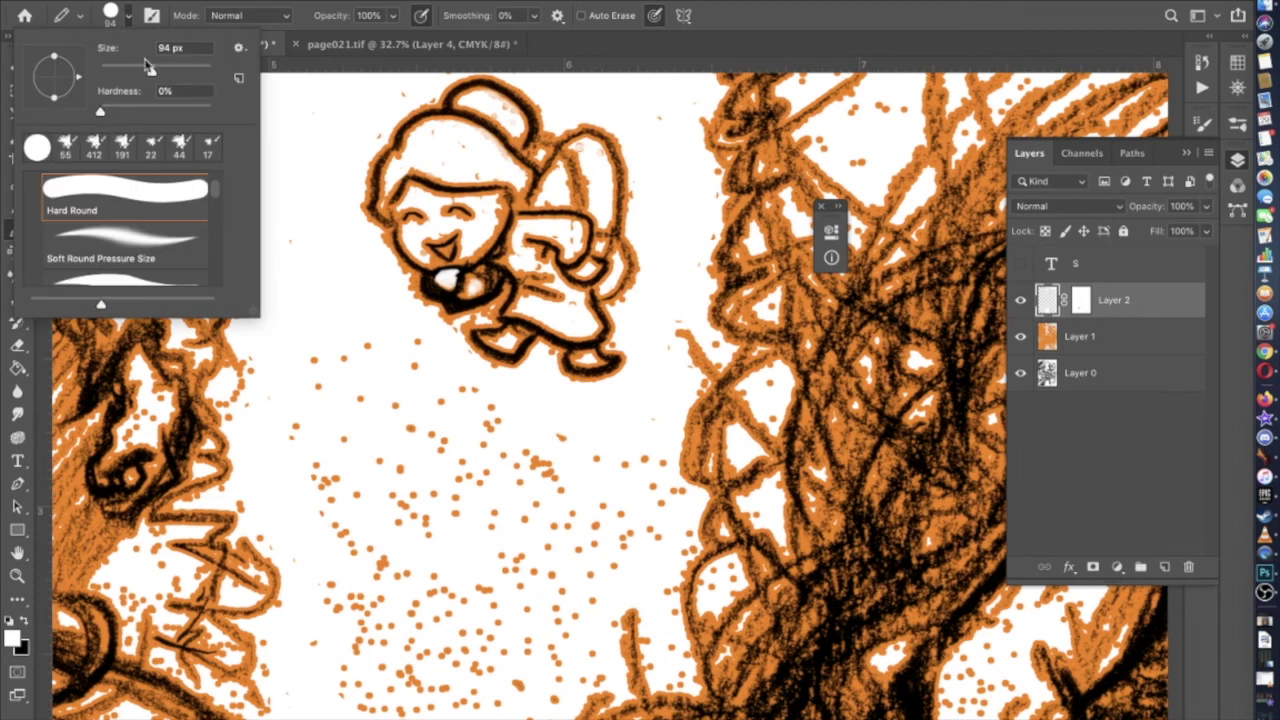
left_click(358, 432)
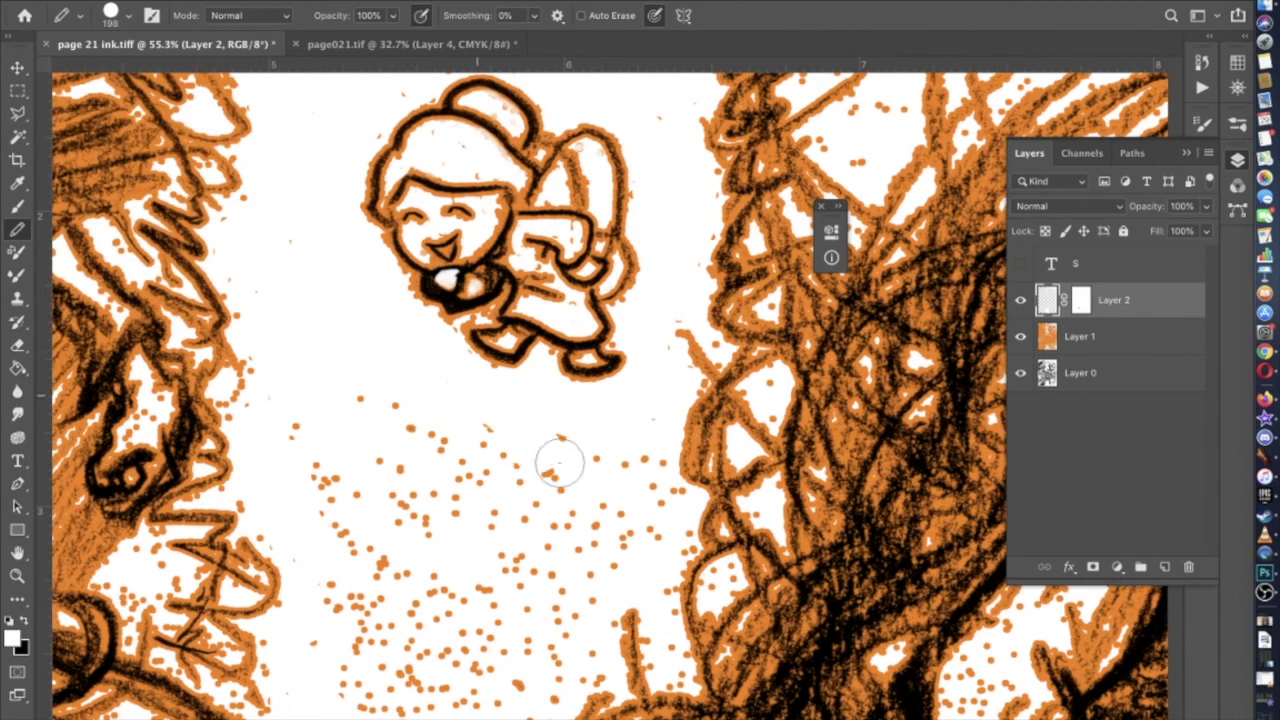
mouse_move(647, 467)
left_mouse_down()
mouse_move(665, 506)
mouse_move(649, 522)
mouse_move(342, 480)
mouse_move(303, 438)
mouse_move(398, 402)
mouse_move(554, 455)
mouse_move(585, 481)
mouse_move(420, 449)
left_mouse_up()
scroll(408, 452, "down", 2)
scroll(408, 452, "down", 5)
scroll(408, 452, "left", 4)
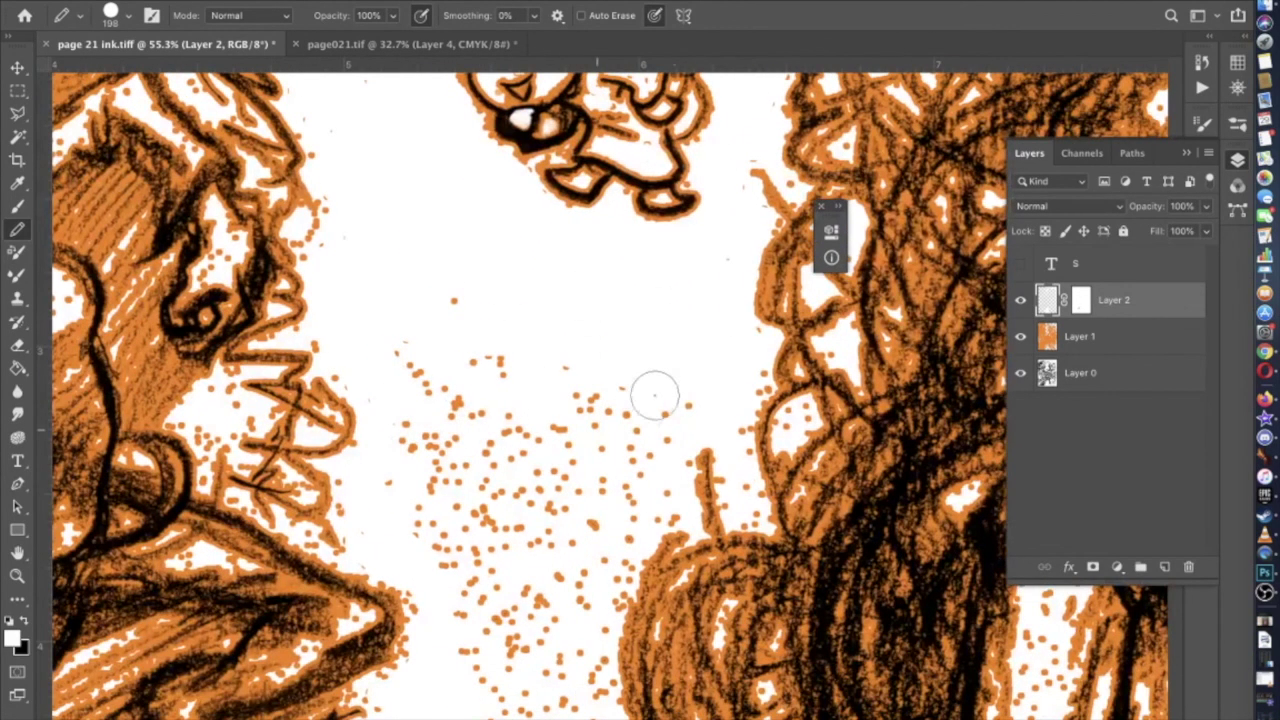
mouse_move(414, 370)
left_mouse_down()
mouse_move(429, 537)
mouse_move(531, 409)
mouse_move(474, 371)
mouse_move(423, 417)
mouse_move(620, 380)
mouse_move(609, 526)
mouse_move(486, 654)
mouse_move(597, 431)
mouse_move(503, 620)
left_mouse_up()
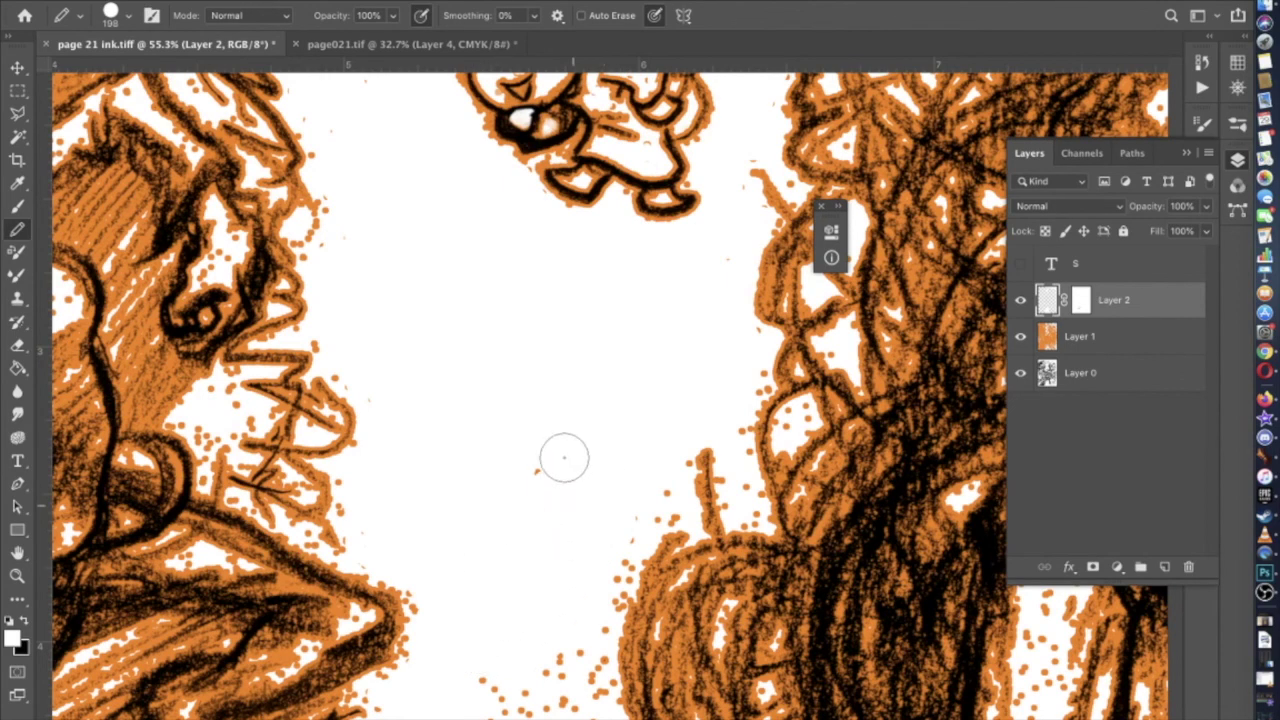
scroll(557, 447, "down", 2)
scroll(557, 447, "right", 2)
mouse_move(498, 421)
left_mouse_down()
mouse_move(526, 591)
mouse_move(570, 475)
mouse_move(606, 446)
mouse_move(609, 411)
left_mouse_up()
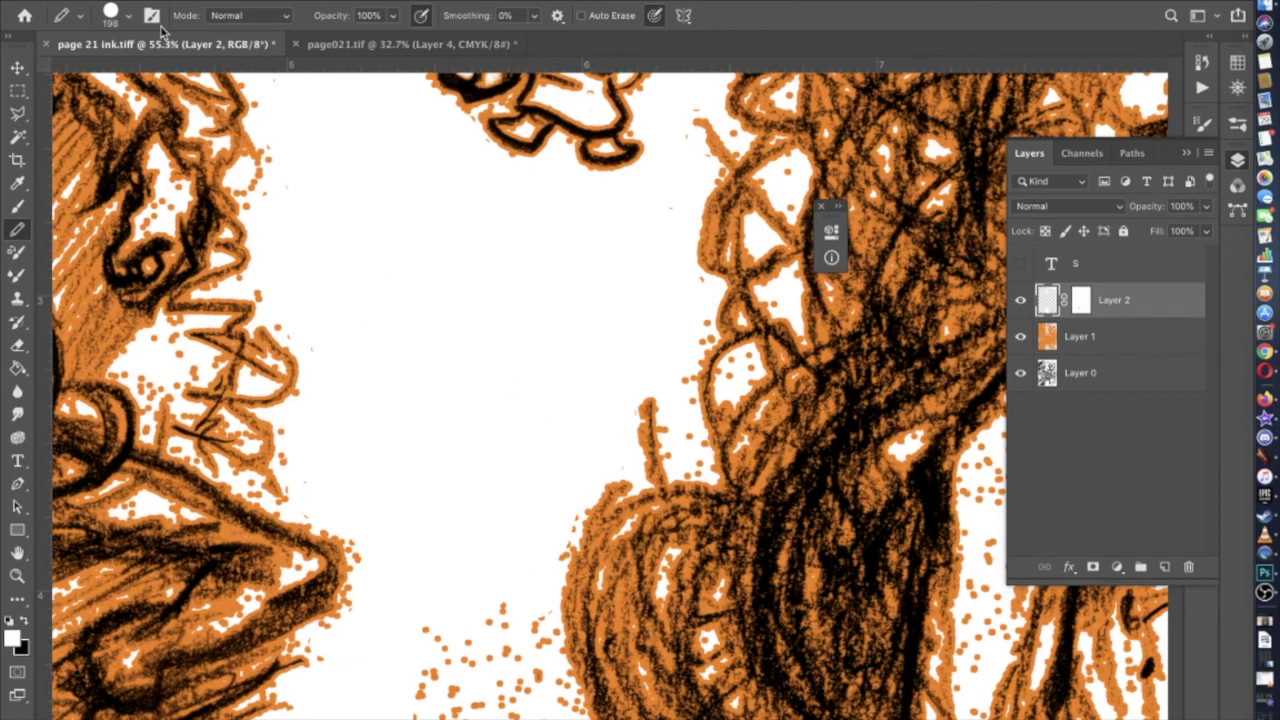
Set the white pencil brush size to 108 px
left_click(131, 15)
left_click(126, 71)
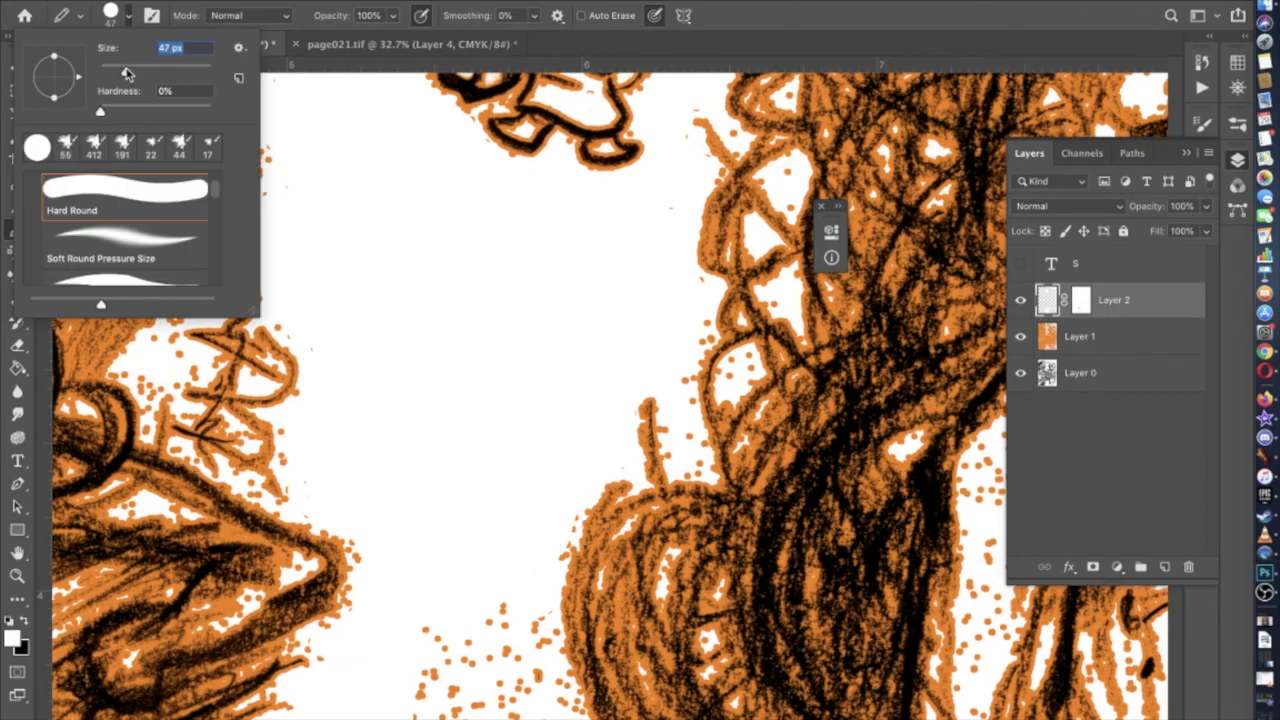
left_click(676, 458)
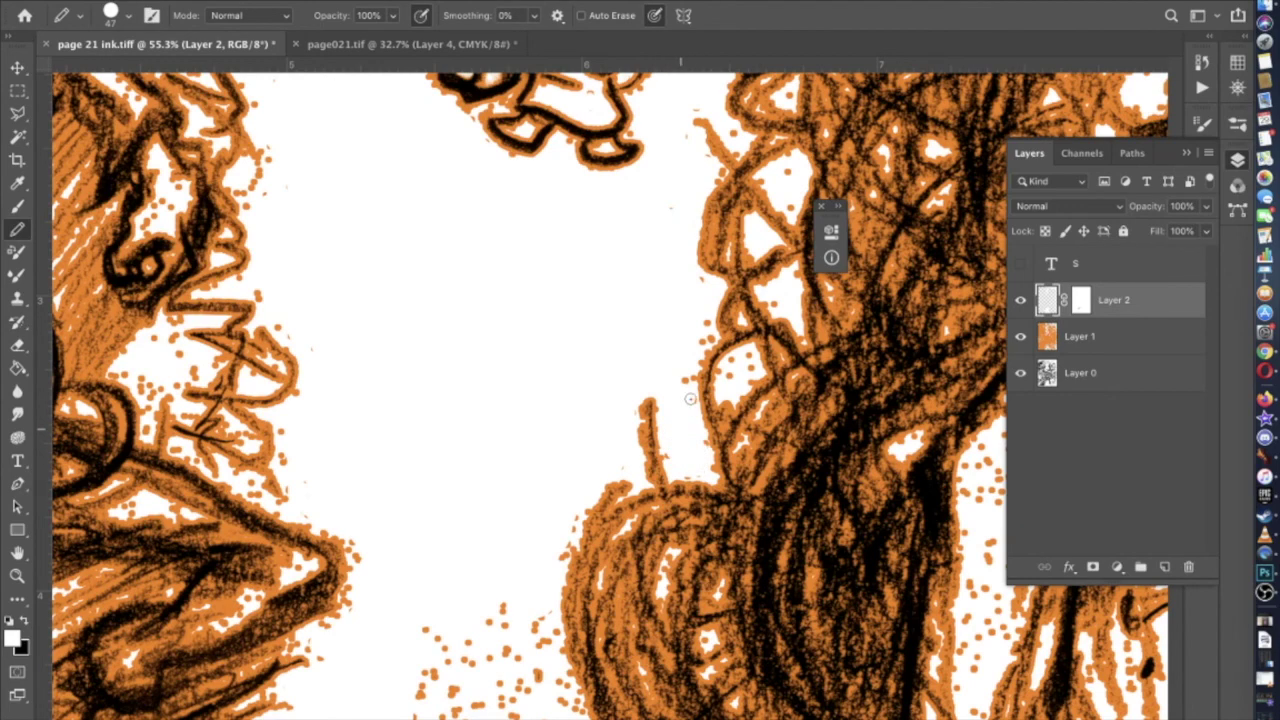
scroll(703, 322, "down", 5)
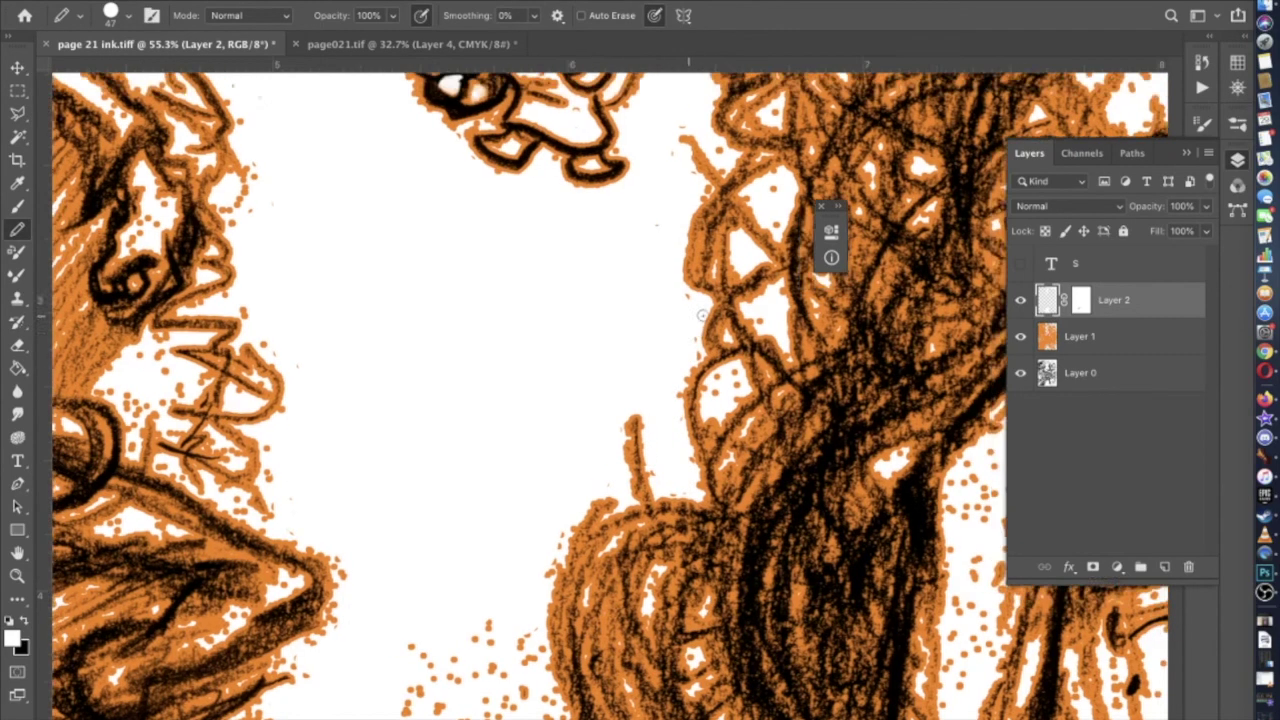
left_click(130, 16)
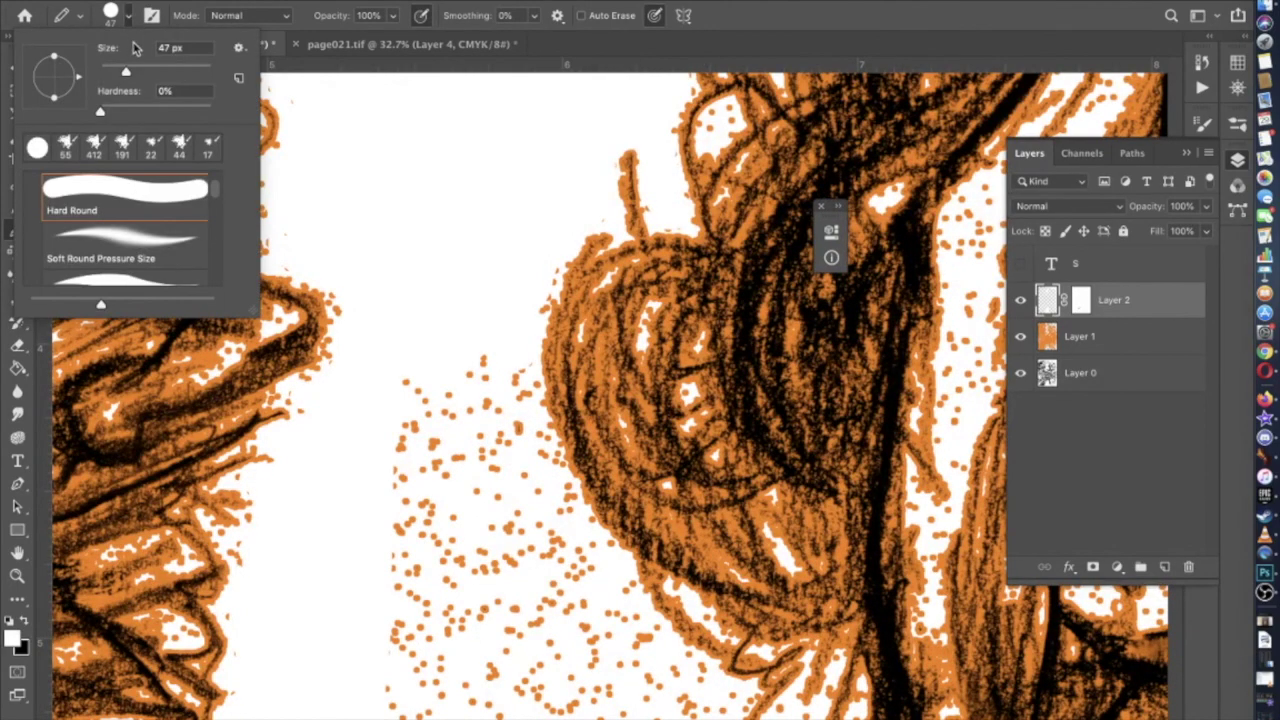
left_click_drag(152, 68, 157, 70)
scroll(363, 234, "down", 5)
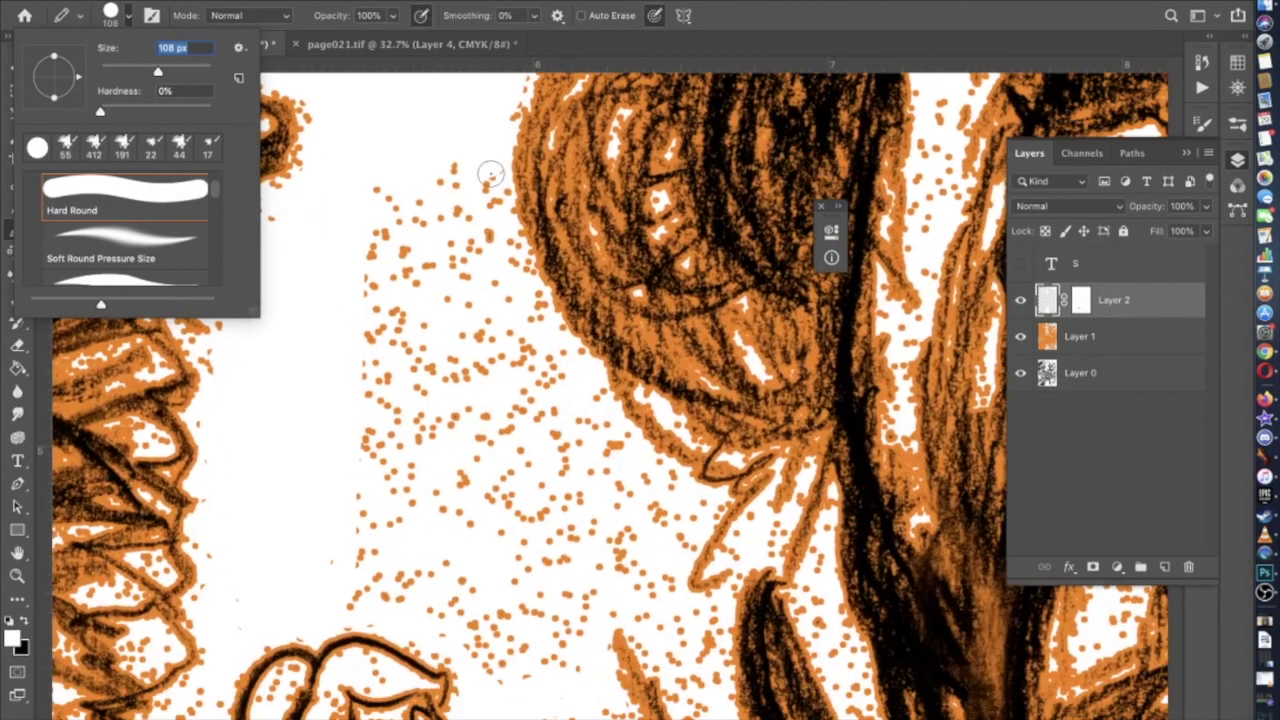
key("Return")
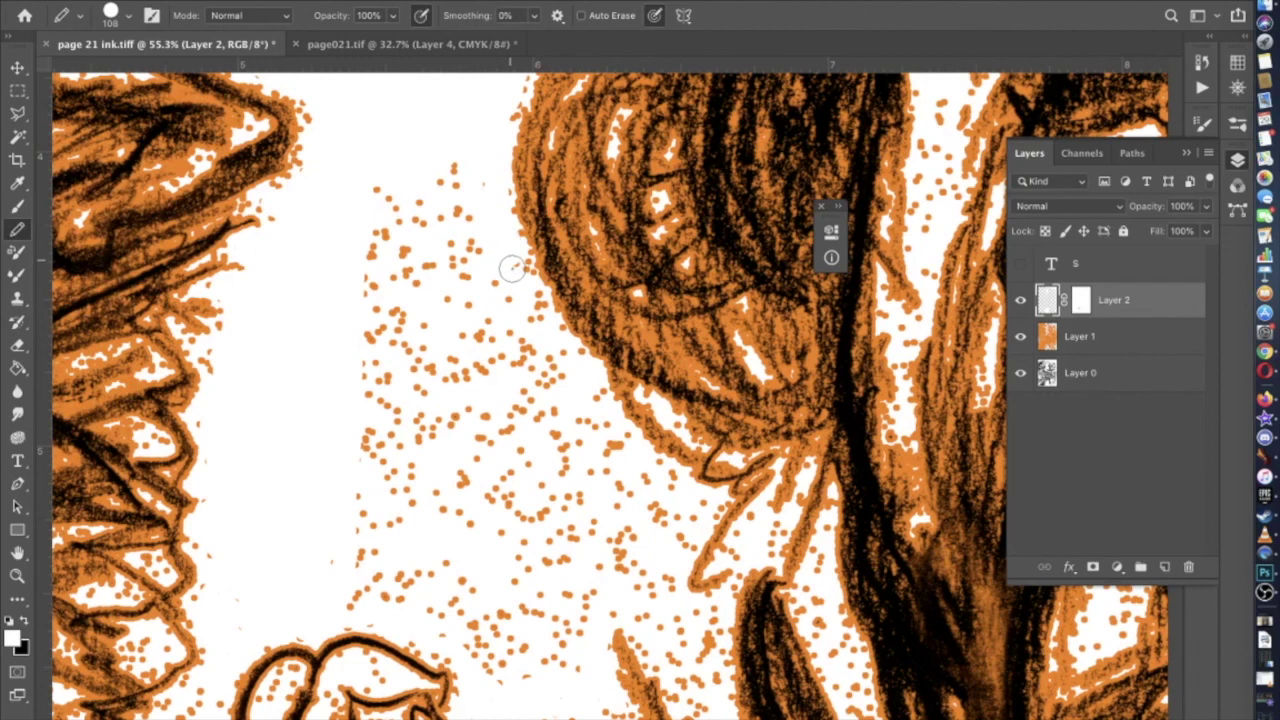
Whiten the dots below the hair edge and across the top, middle and bottom of the cluster
mouse_move(570, 365)
left_mouse_down()
mouse_move(631, 457)
mouse_move(702, 504)
mouse_move(665, 546)
mouse_move(682, 535)
mouse_move(674, 561)
mouse_move(659, 577)
mouse_move(673, 507)
mouse_move(640, 543)
mouse_move(640, 578)
mouse_move(622, 513)
mouse_move(595, 580)
mouse_move(609, 562)
mouse_move(536, 685)
mouse_move(357, 592)
mouse_move(449, 591)
mouse_move(400, 569)
mouse_move(500, 613)
mouse_move(478, 623)
mouse_move(411, 584)
left_mouse_up()
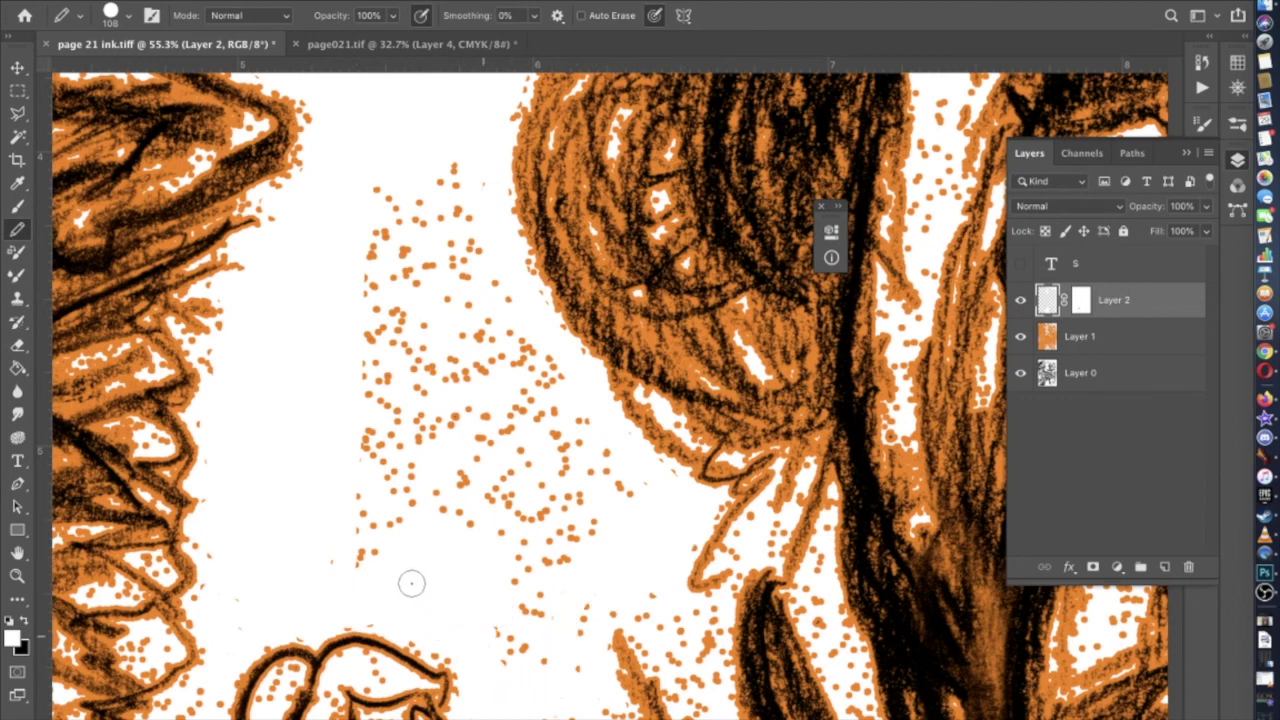
mouse_move(517, 639)
left_mouse_down()
mouse_move(577, 682)
mouse_move(584, 630)
mouse_move(549, 634)
mouse_move(527, 668)
mouse_move(532, 597)
mouse_move(428, 540)
mouse_move(394, 565)
mouse_move(336, 551)
mouse_move(354, 540)
mouse_move(349, 313)
mouse_move(363, 206)
left_mouse_up()
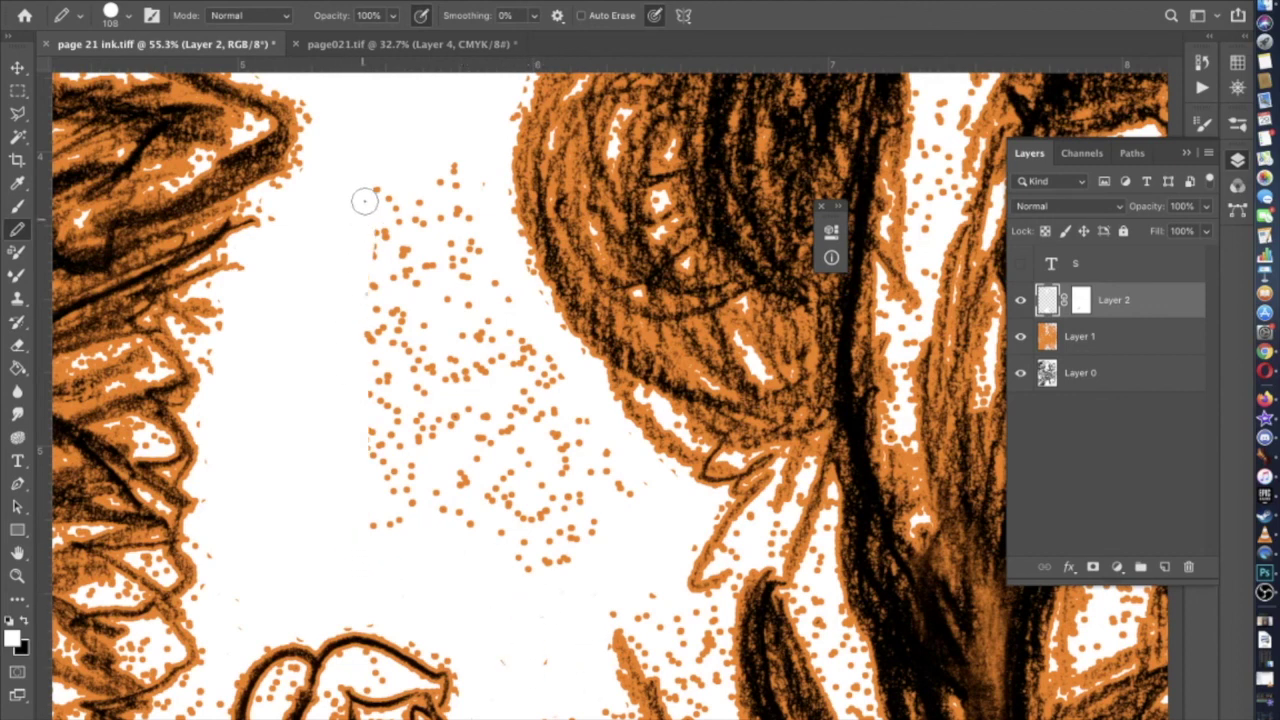
left_click_drag(449, 166, 472, 171)
left_click_drag(544, 560, 616, 478)
mouse_move(575, 410)
left_mouse_down()
mouse_move(521, 335)
mouse_move(560, 363)
mouse_move(570, 410)
mouse_move(521, 359)
mouse_move(593, 484)
mouse_move(530, 401)
mouse_move(570, 514)
mouse_move(587, 507)
mouse_move(557, 498)
mouse_move(530, 555)
left_mouse_up()
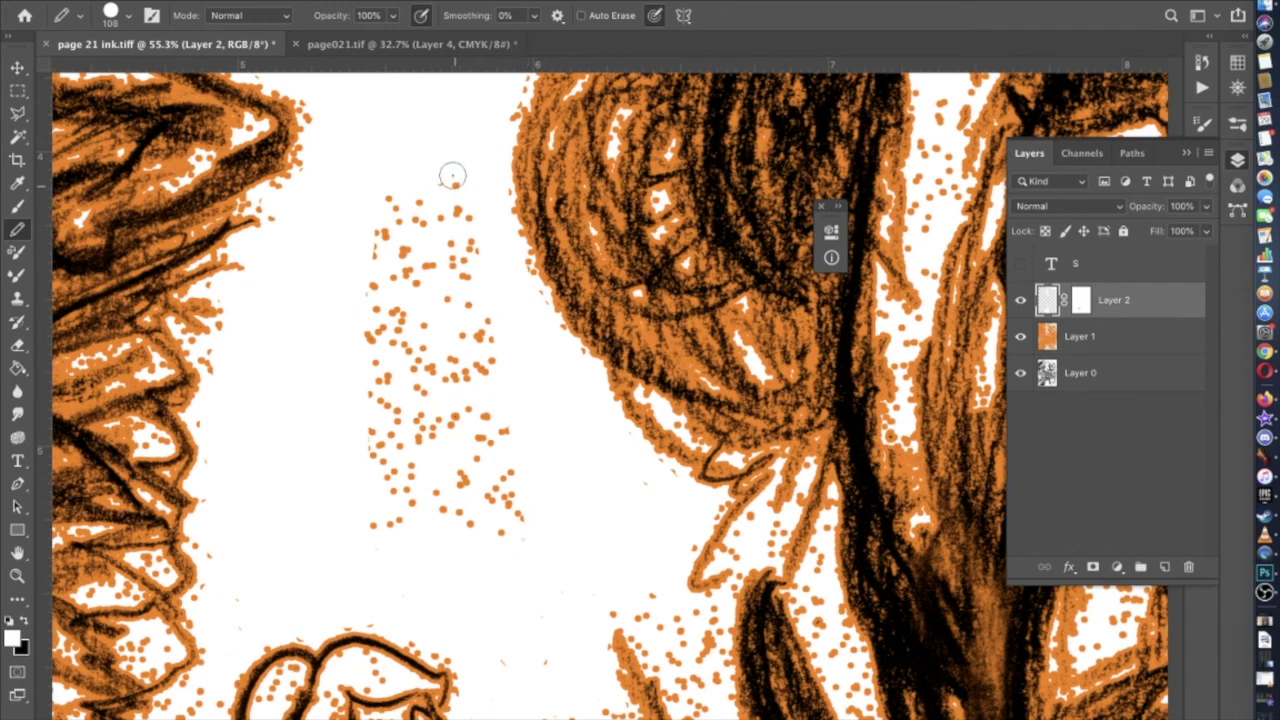
left_click_drag(453, 180, 380, 192)
Clear the remaining orange dots along the cluster's edges and its last column
mouse_move(384, 487)
left_mouse_down()
mouse_move(376, 525)
mouse_move(507, 531)
left_mouse_up()
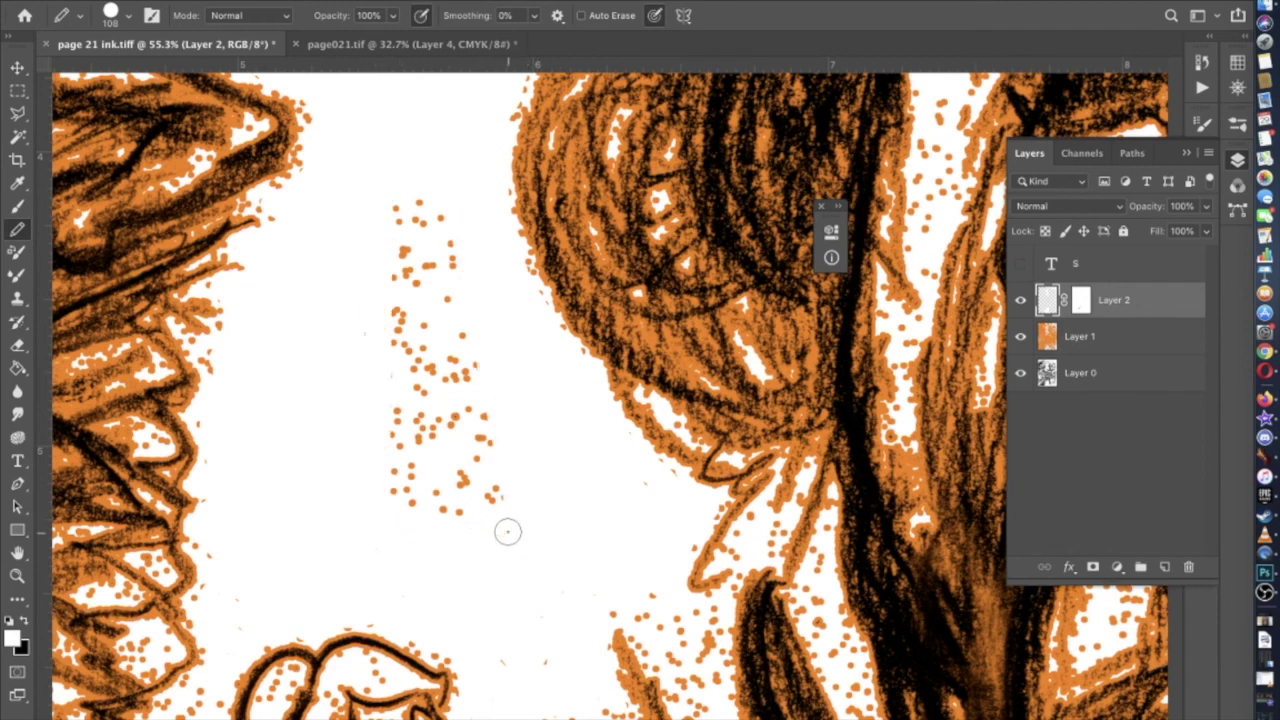
left_click_drag(441, 216, 492, 500)
mouse_move(440, 194)
left_mouse_down()
mouse_move(399, 198)
mouse_move(393, 507)
left_mouse_up()
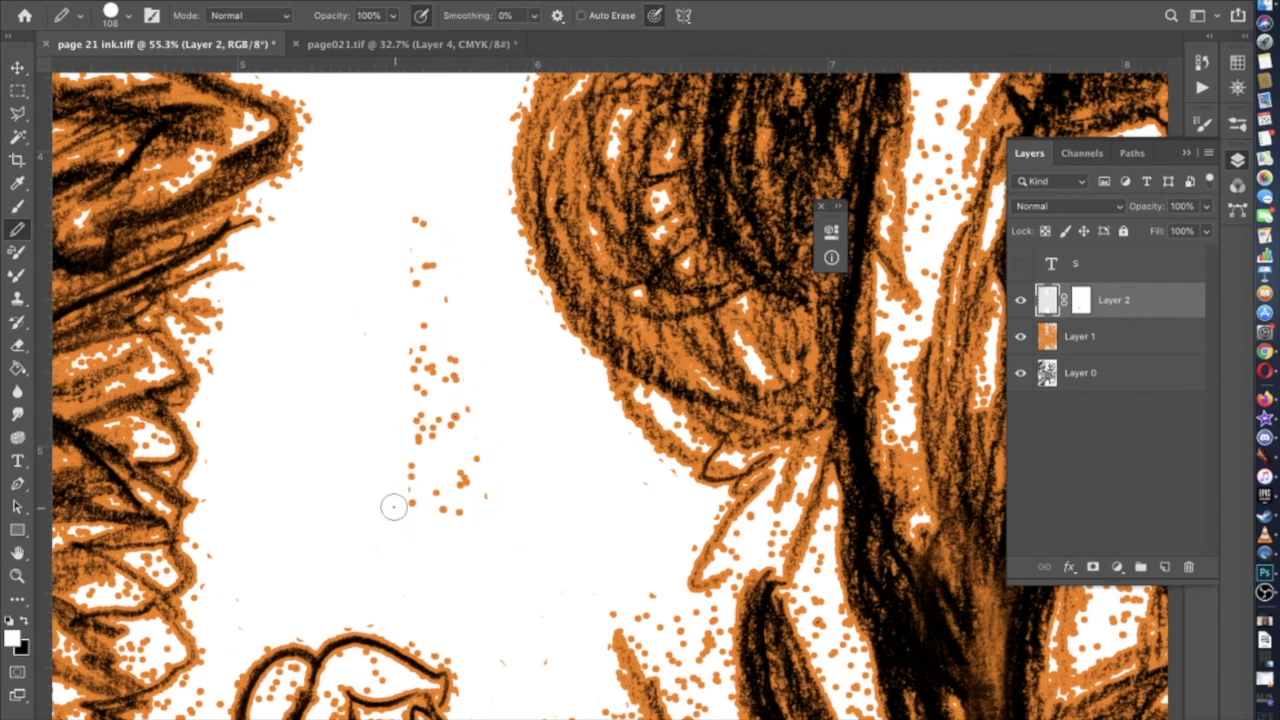
mouse_move(495, 528)
left_mouse_down()
mouse_move(414, 229)
mouse_move(462, 367)
left_mouse_up()
mouse_move(458, 508)
left_mouse_down()
mouse_move(417, 498)
mouse_move(417, 291)
left_mouse_up()
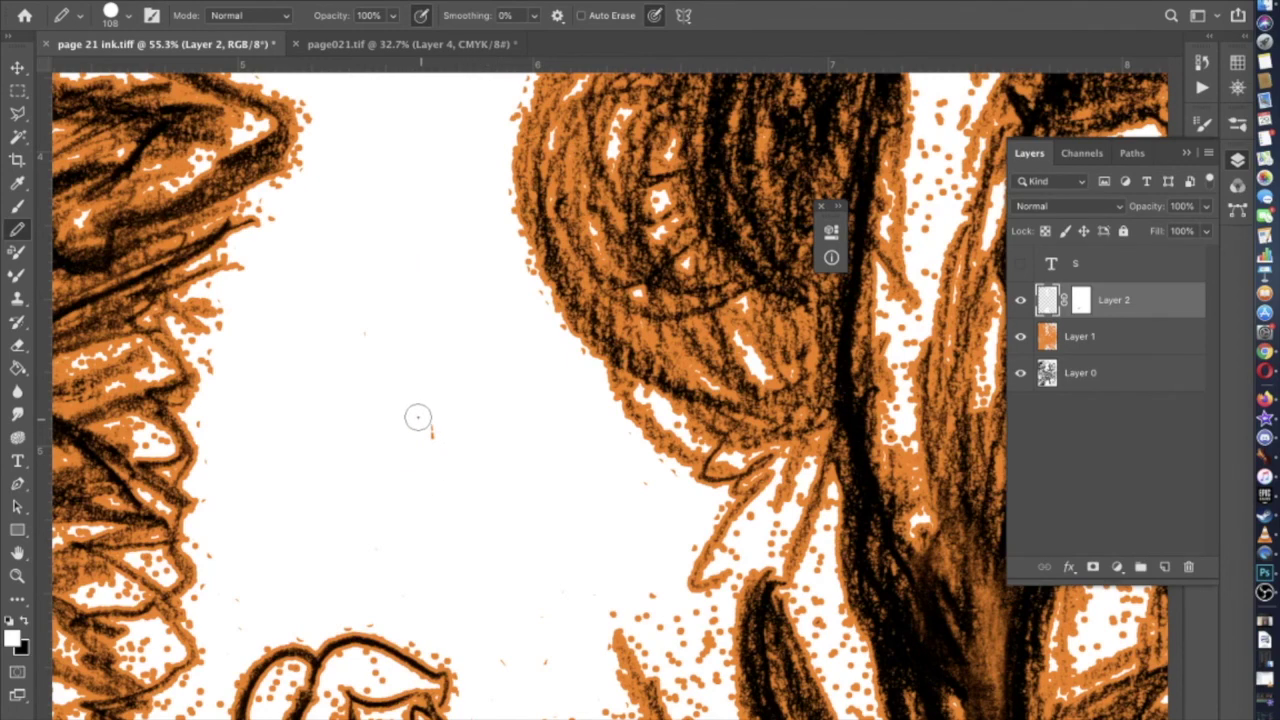
scroll(451, 469, "down", 5)
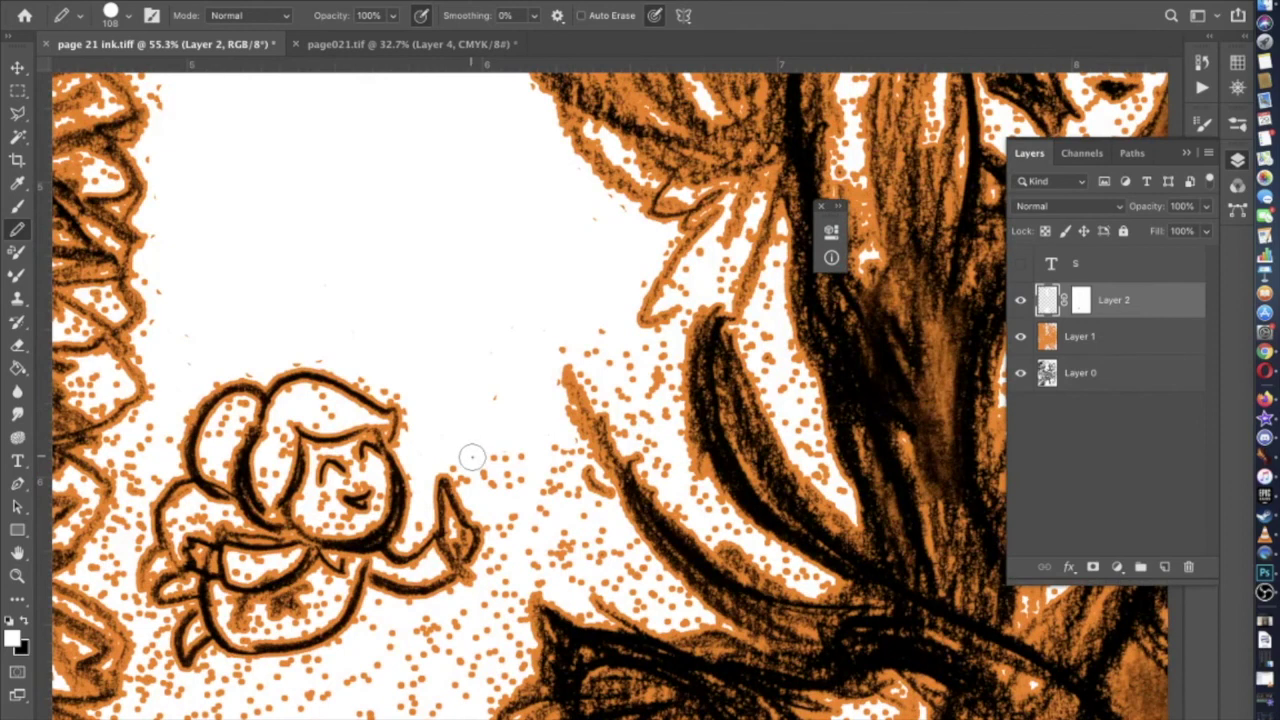
Paint white over the orange dots right of the raised hand and in the sky below the character
mouse_move(460, 463)
left_mouse_down()
mouse_move(482, 486)
mouse_move(508, 480)
mouse_move(480, 385)
mouse_move(526, 490)
mouse_move(562, 454)
mouse_move(541, 529)
mouse_move(500, 518)
mouse_move(513, 607)
mouse_move(525, 546)
mouse_move(550, 570)
mouse_move(565, 538)
left_mouse_up()
mouse_move(544, 477)
left_mouse_down()
mouse_move(569, 508)
mouse_move(599, 516)
mouse_move(680, 614)
mouse_move(597, 565)
mouse_move(568, 572)
mouse_move(614, 543)
left_mouse_up()
scroll(614, 543, "down", 5)
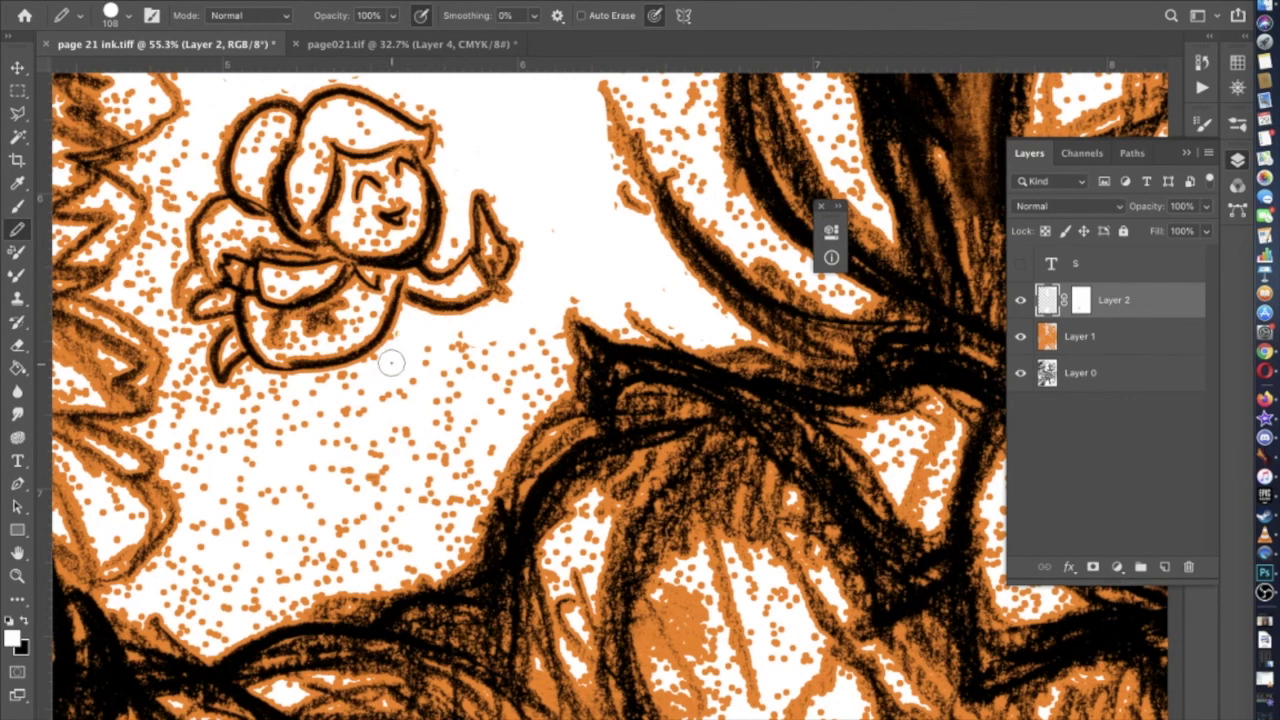
scroll(402, 343, "down", 2)
scroll(402, 343, "left", 2)
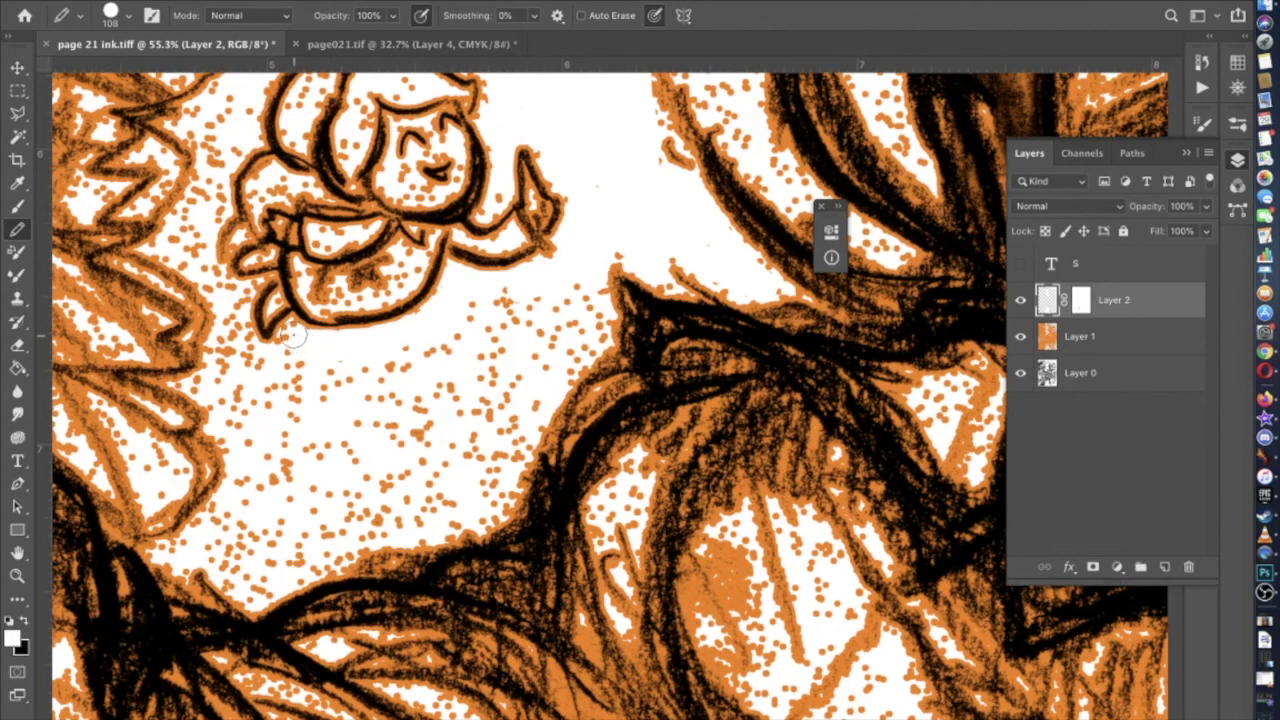
mouse_move(281, 353)
left_mouse_down()
mouse_move(202, 384)
mouse_move(225, 395)
mouse_move(250, 484)
mouse_move(186, 547)
mouse_move(252, 590)
mouse_move(357, 531)
mouse_move(498, 500)
mouse_move(492, 475)
mouse_move(537, 393)
mouse_move(590, 339)
mouse_move(571, 293)
left_mouse_up()
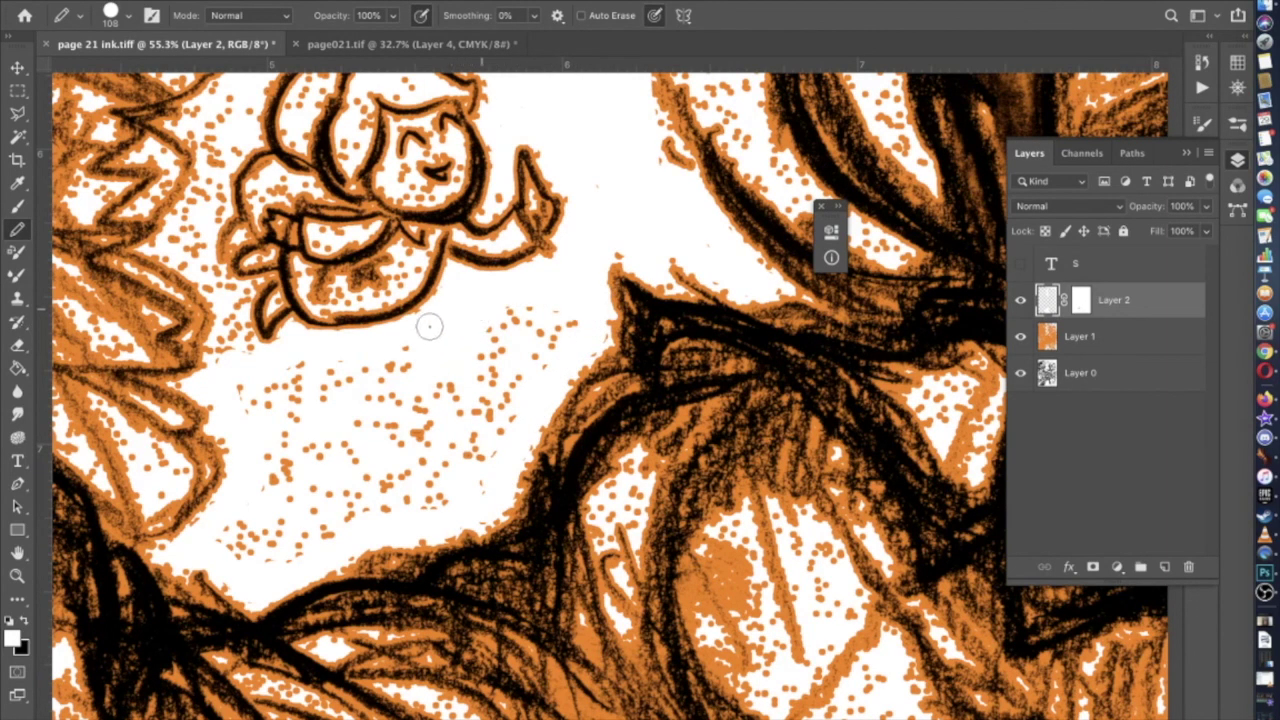
mouse_move(340, 372)
left_mouse_down()
mouse_move(249, 387)
mouse_move(263, 486)
mouse_move(222, 527)
mouse_move(251, 551)
mouse_move(294, 551)
mouse_move(314, 534)
mouse_move(242, 529)
mouse_move(334, 533)
mouse_move(434, 452)
mouse_move(557, 323)
left_mouse_up()
mouse_move(503, 397)
left_mouse_down()
mouse_move(402, 504)
mouse_move(452, 495)
mouse_move(535, 359)
mouse_move(493, 461)
mouse_move(466, 487)
mouse_move(347, 494)
mouse_move(309, 524)
mouse_move(285, 475)
mouse_move(279, 499)
mouse_move(259, 401)
mouse_move(343, 383)
mouse_move(320, 407)
mouse_move(292, 396)
mouse_move(316, 486)
mouse_move(342, 483)
mouse_move(325, 439)
mouse_move(392, 486)
mouse_move(336, 436)
mouse_move(433, 440)
mouse_move(377, 420)
mouse_move(386, 434)
mouse_move(417, 397)
mouse_move(387, 392)
mouse_move(402, 368)
mouse_move(471, 406)
mouse_move(383, 445)
mouse_move(510, 322)
mouse_move(493, 355)
left_mouse_up()
scroll(481, 364, "down", 5)
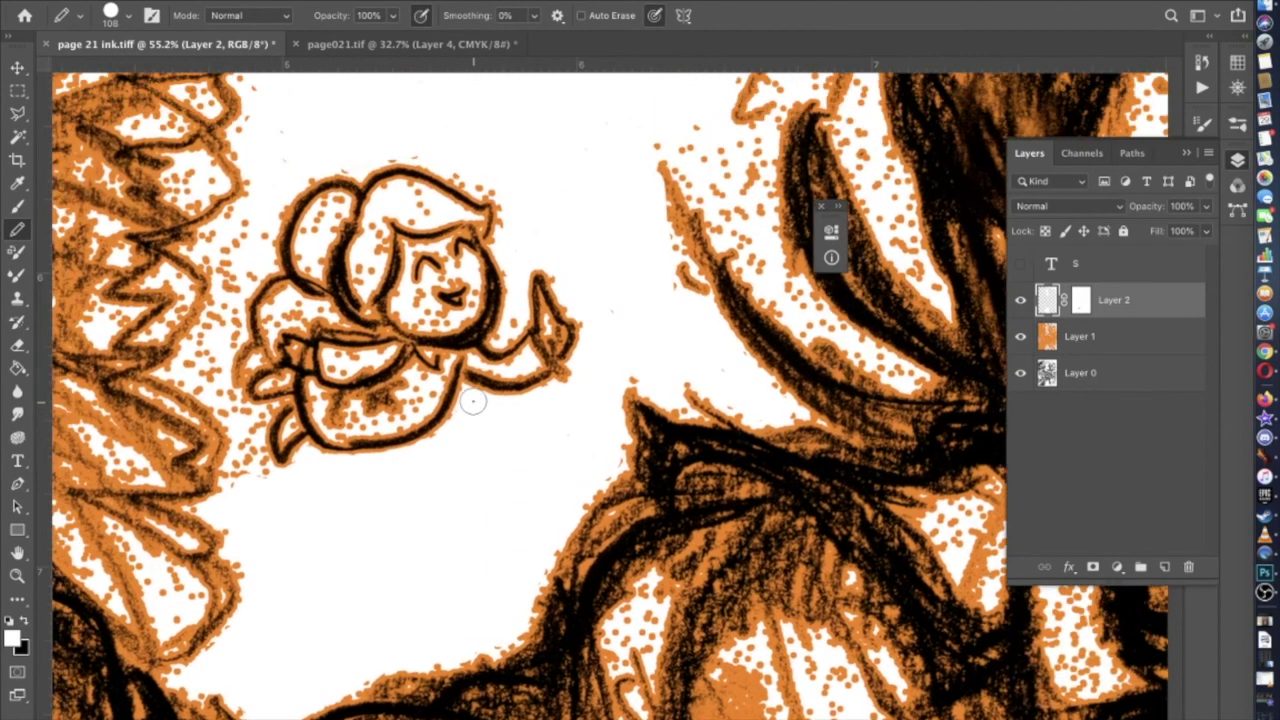
Whiten the stray orange dots just left of the character's hair
scroll(350, 313, "up", 6)
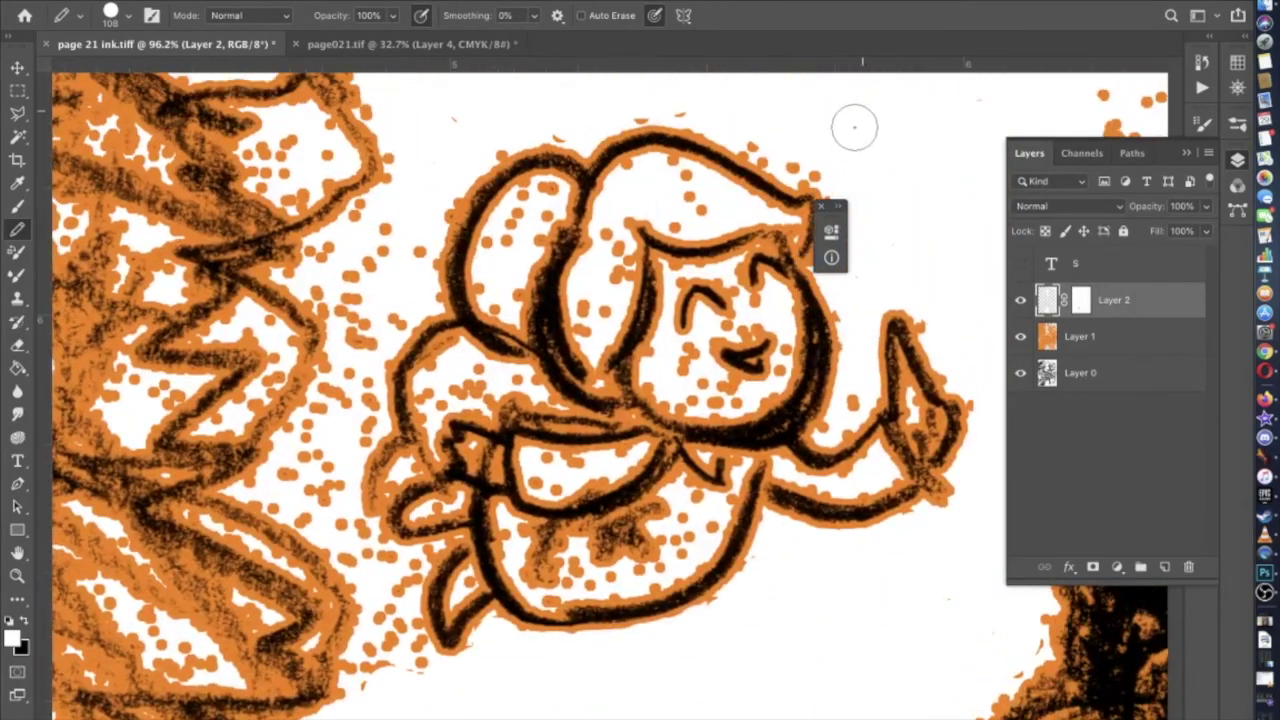
scroll(851, 123, "right", 3)
scroll(851, 123, "up", 2)
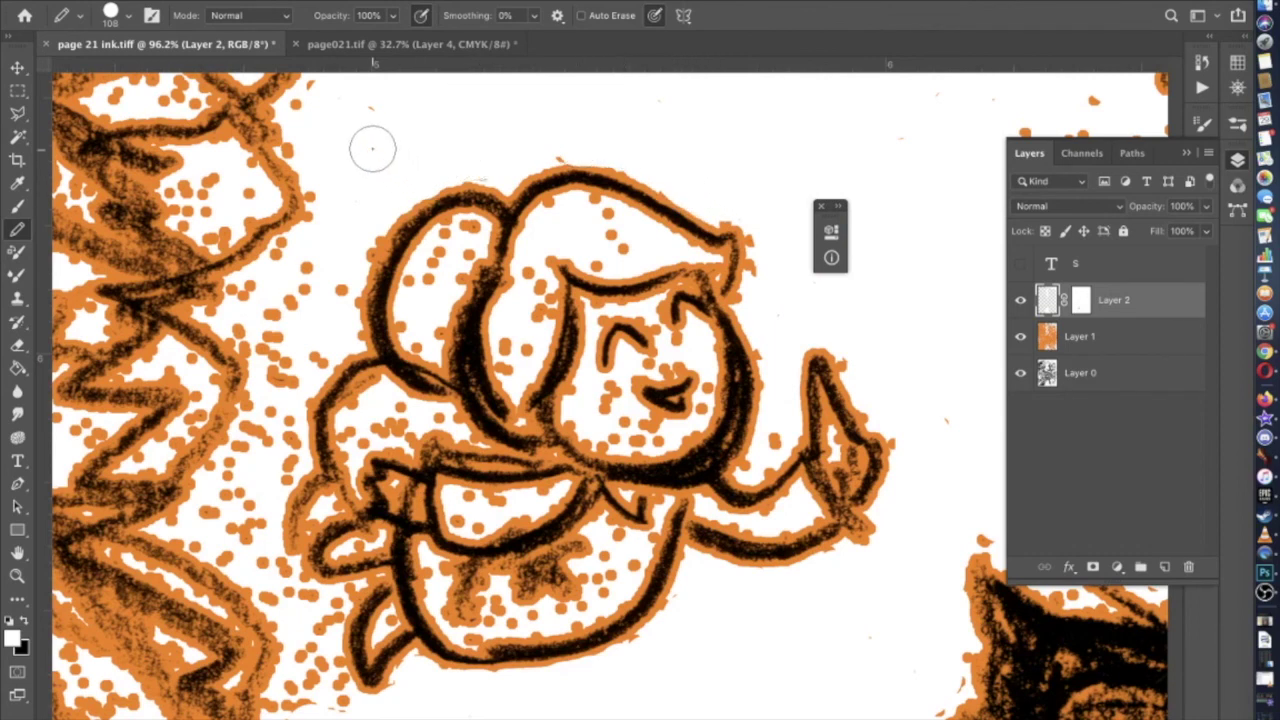
scroll(372, 148, "left", 2)
scroll(372, 148, "up", 1)
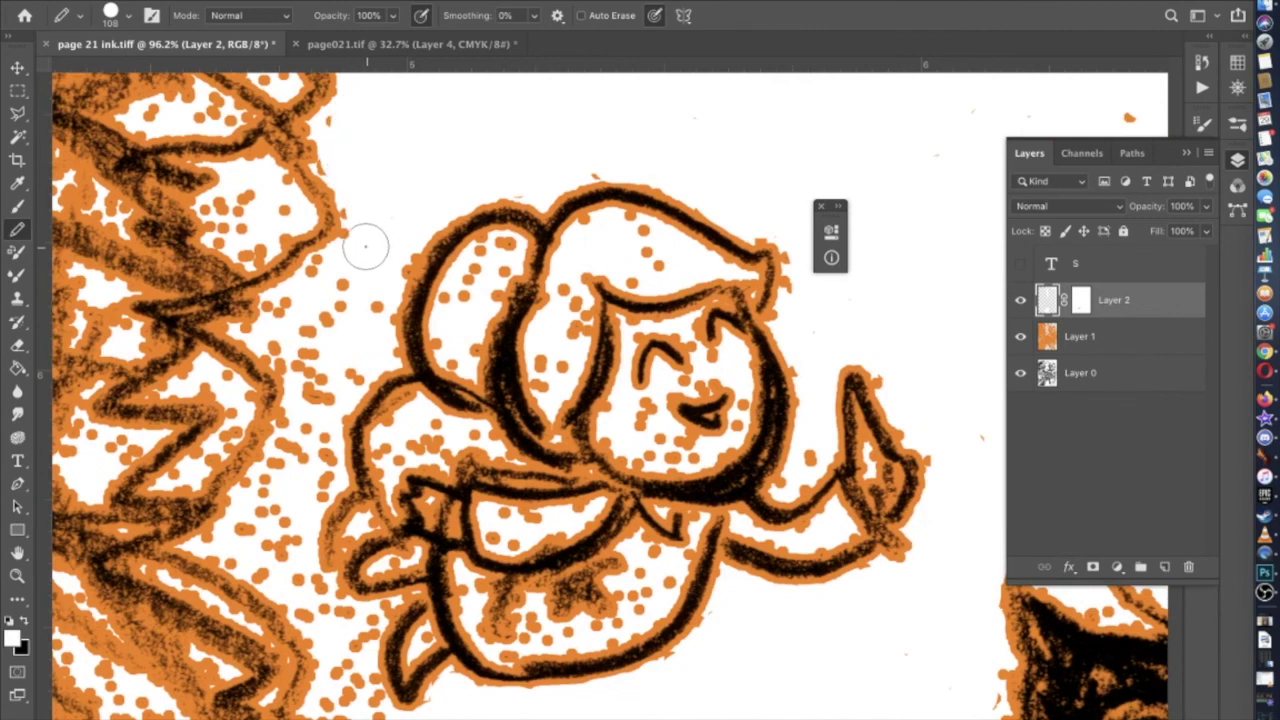
left_click_drag(362, 260, 302, 270)
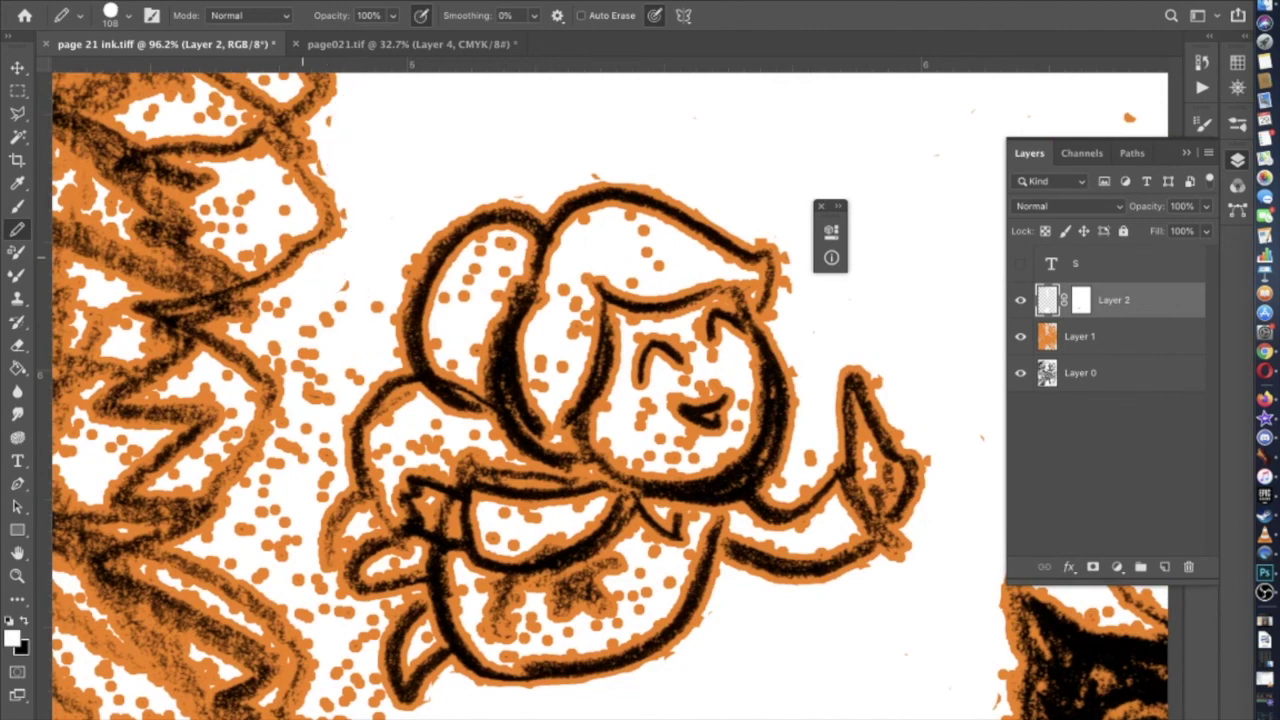
Shrink the brush to 67 px and whiten the dots along the hair's left side
left_click(126, 15)
left_click(138, 71)
key("Return")
mouse_move(369, 327)
left_mouse_down()
mouse_move(356, 296)
mouse_move(334, 297)
mouse_move(275, 311)
mouse_move(274, 336)
mouse_move(316, 395)
mouse_move(326, 366)
mouse_move(300, 328)
mouse_move(372, 308)
left_mouse_up()
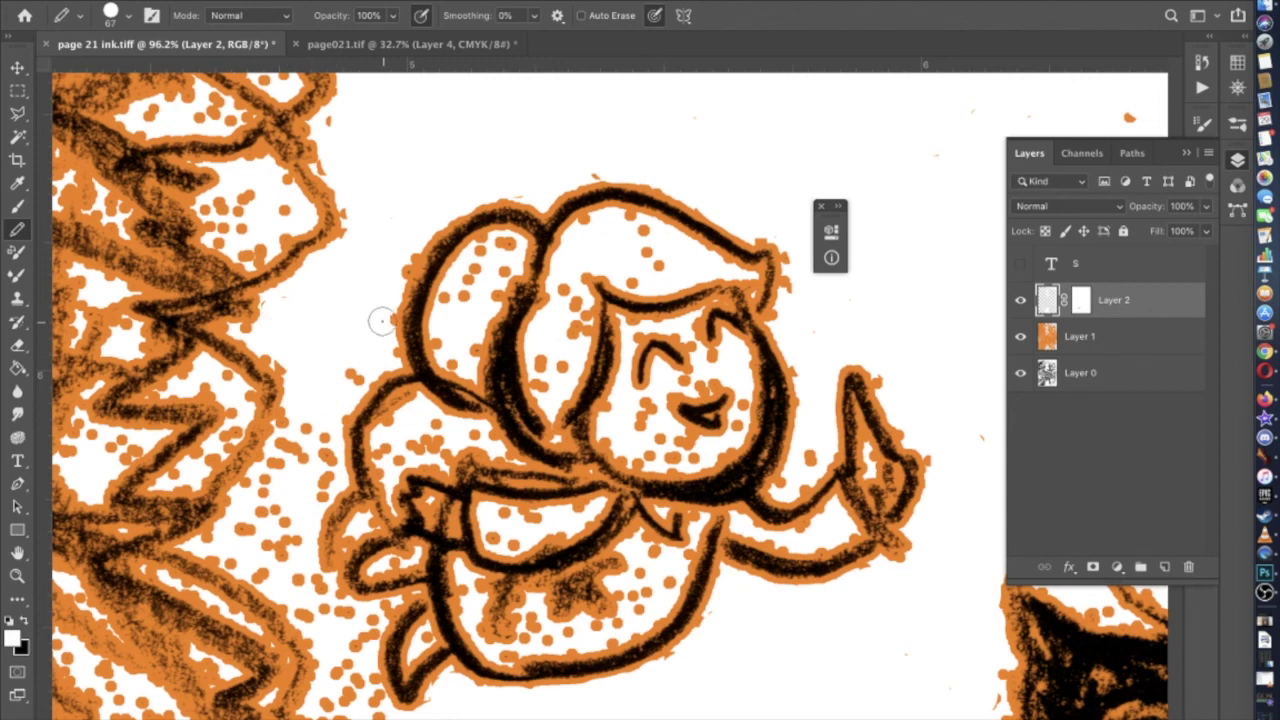
left_click_drag(357, 359, 355, 331)
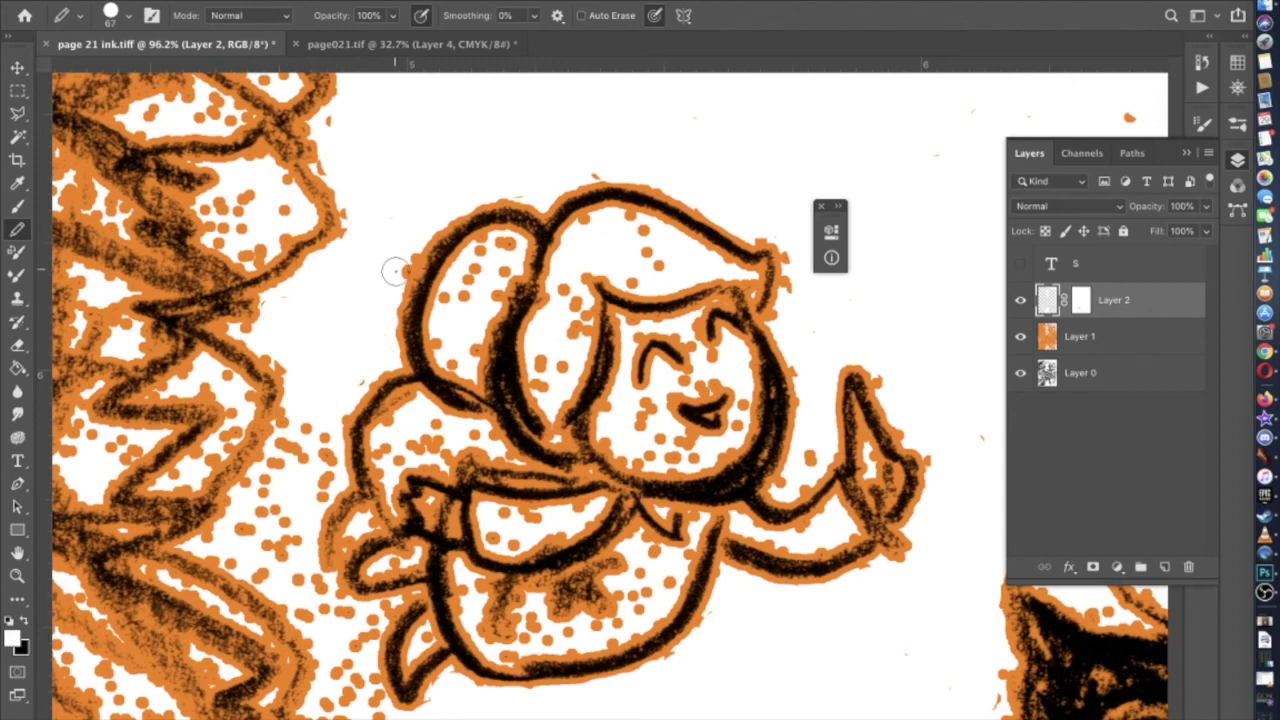
Clear the orange dots inside the hair, between the hair and the leaf, and below the character
mouse_move(628, 270)
left_mouse_down()
mouse_move(643, 249)
mouse_move(628, 231)
mouse_move(590, 234)
left_mouse_up()
mouse_move(577, 305)
left_mouse_down()
mouse_move(571, 287)
mouse_move(574, 320)
mouse_move(546, 381)
mouse_move(546, 347)
left_mouse_up()
mouse_move(503, 247)
left_mouse_down()
mouse_move(450, 315)
mouse_move(450, 300)
mouse_move(457, 354)
mouse_move(468, 314)
left_mouse_up()
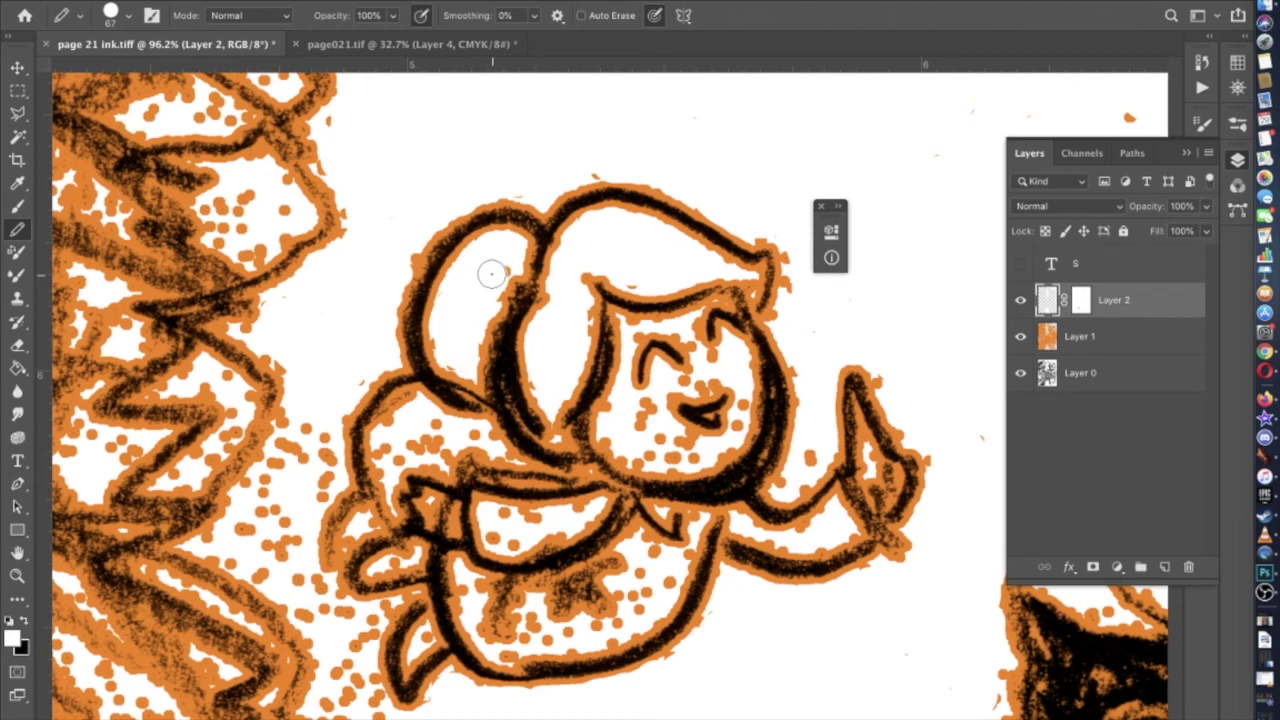
scroll(490, 280, "down", 5)
scroll(490, 280, "left", 3)
mouse_move(433, 252)
left_mouse_down()
mouse_move(394, 289)
mouse_move(330, 361)
mouse_move(388, 401)
mouse_move(385, 343)
mouse_move(405, 372)
mouse_move(384, 331)
mouse_move(405, 310)
mouse_move(428, 312)
mouse_move(436, 281)
mouse_move(417, 279)
mouse_move(423, 353)
mouse_move(489, 349)
mouse_move(465, 375)
left_mouse_up()
scroll(409, 284, "down", 3)
mouse_move(473, 405)
left_mouse_down()
mouse_move(486, 463)
mouse_move(469, 461)
mouse_move(453, 392)
mouse_move(433, 456)
left_mouse_up()
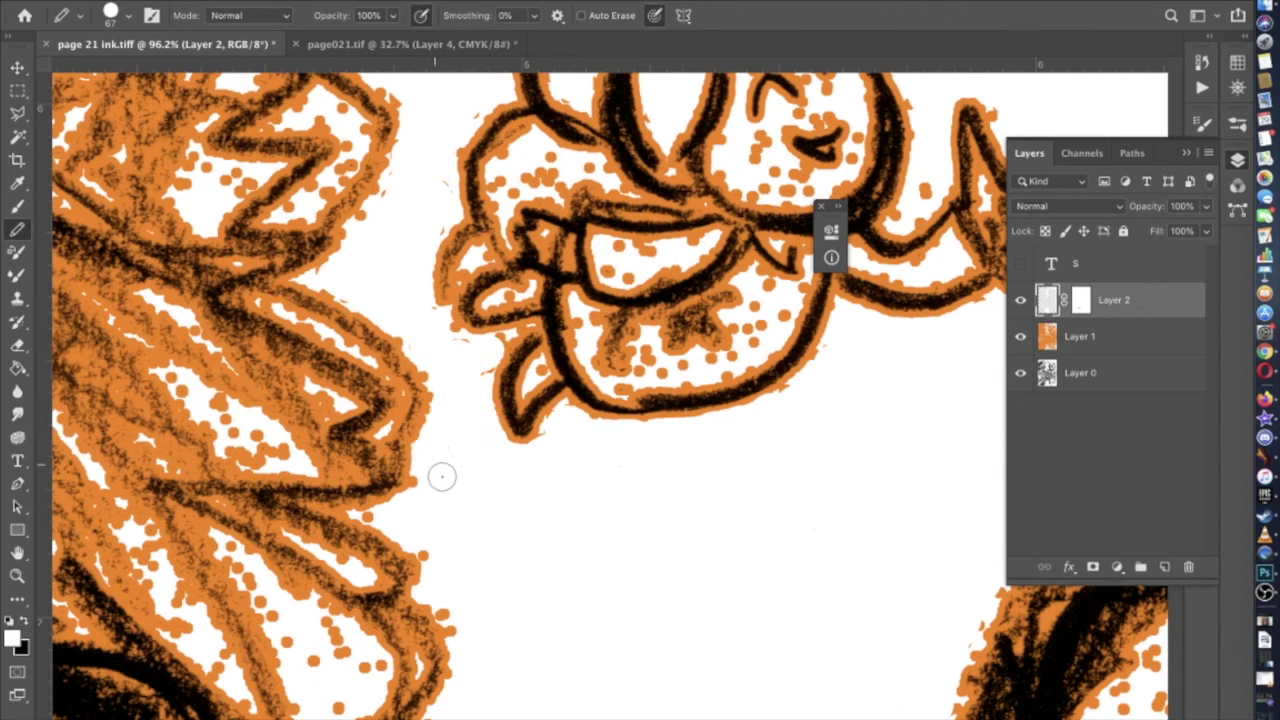
Whiten the orange dots inside the character's enclosed white shape
left_click(130, 14)
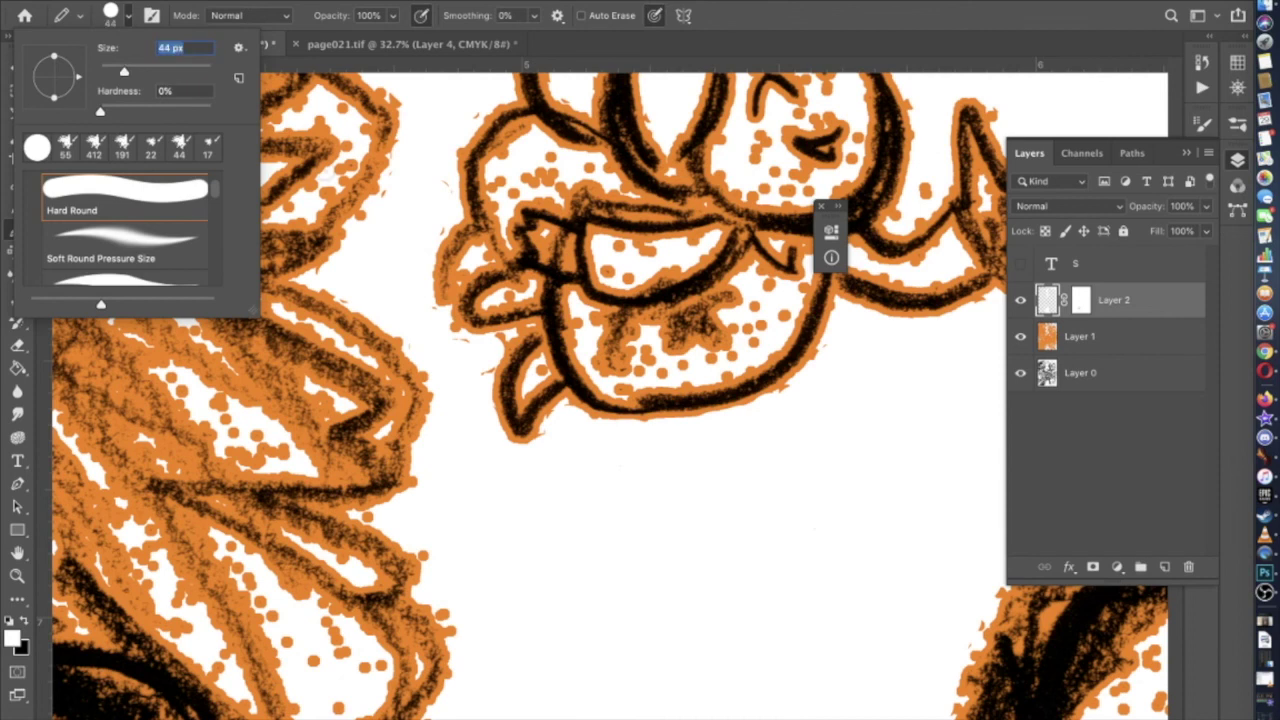
key("Return")
scroll(514, 298, "up", 2)
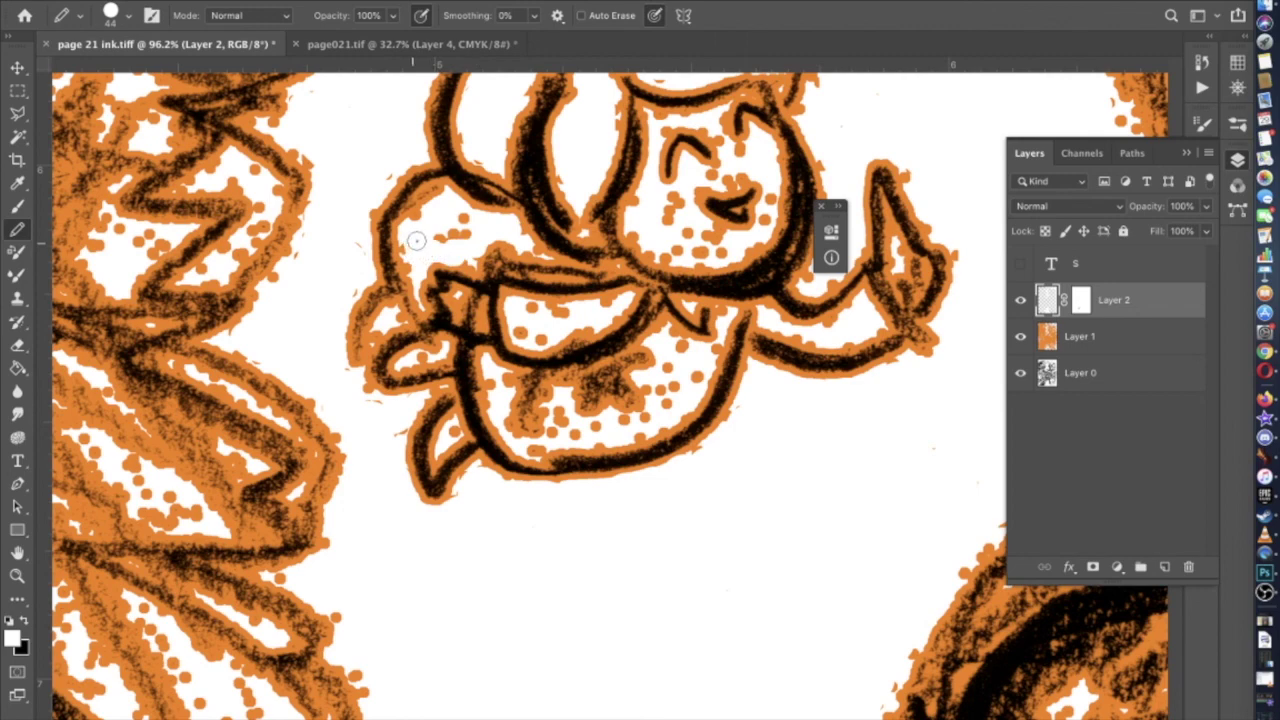
scroll(465, 220, "right", 3)
scroll(465, 220, "up", 3)
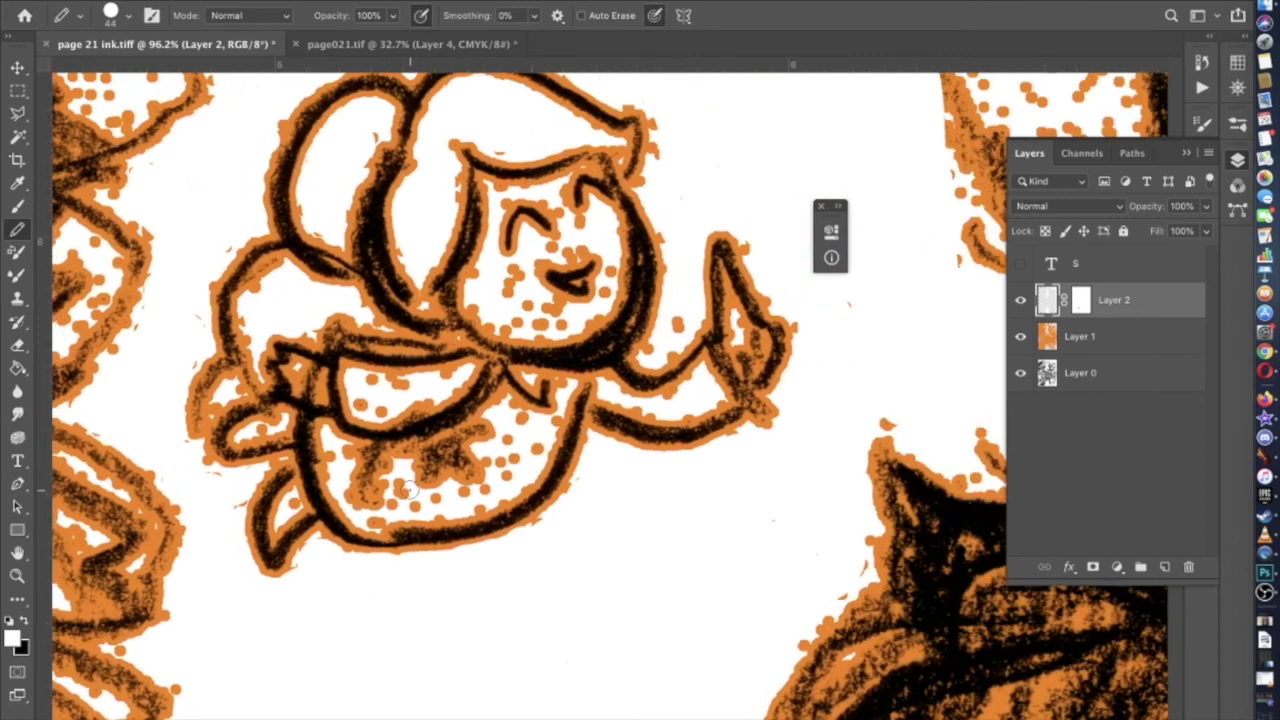
scroll(410, 490, "up", 3)
mouse_move(438, 408)
left_mouse_down()
mouse_move(418, 378)
mouse_move(436, 368)
mouse_move(567, 353)
left_mouse_up()
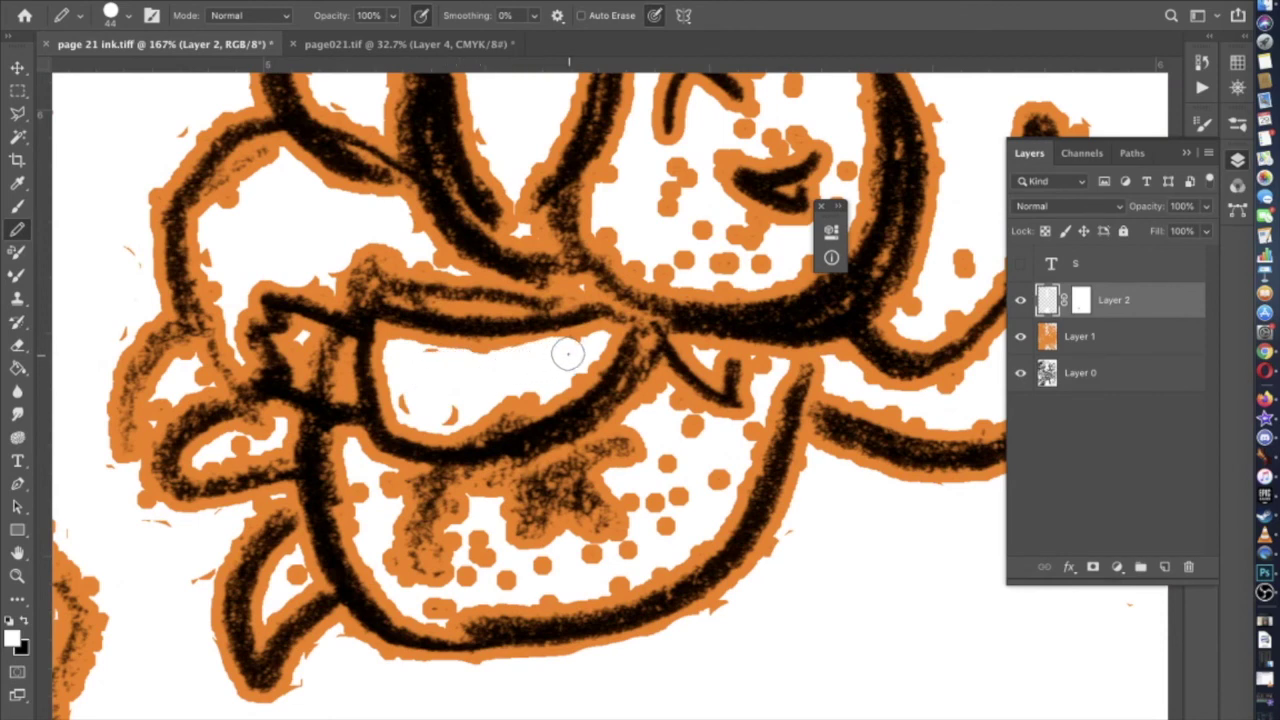
Switch to the KYLE Ultimate Pencil Hard brush and whiten the orange dots down the cherub's belly
left_click(131, 18)
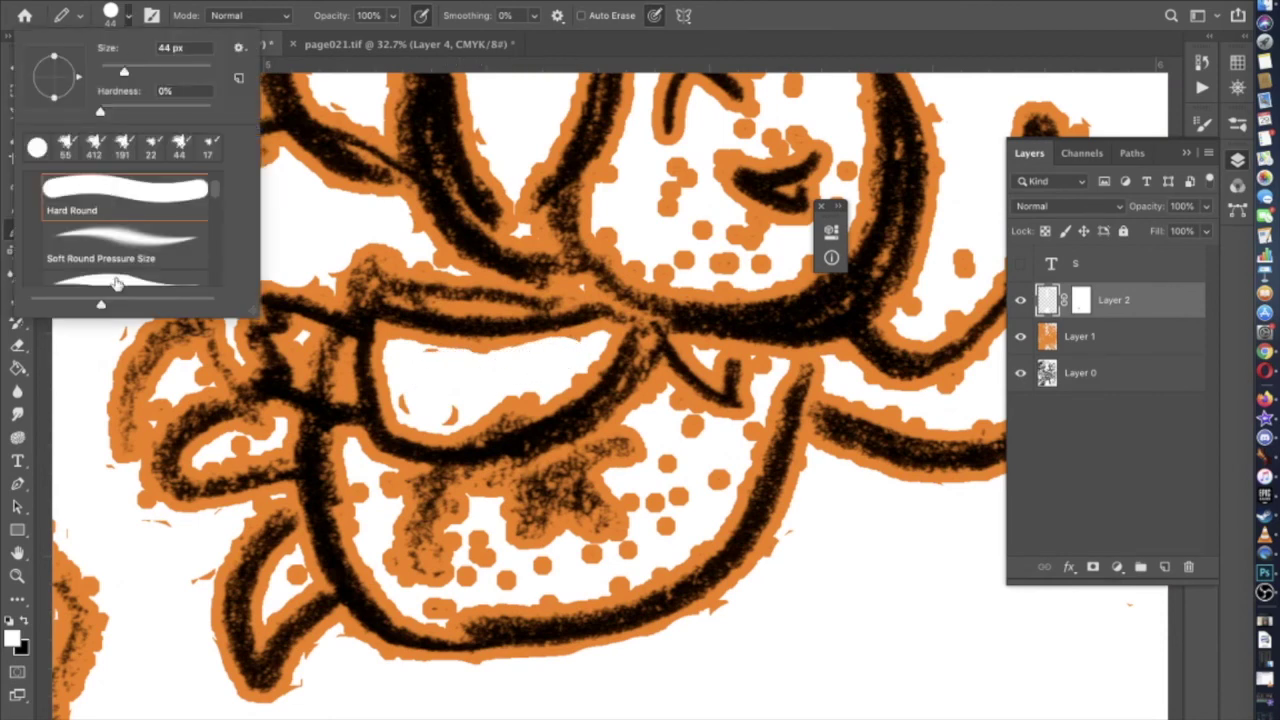
scroll(120, 240, "down", 5)
left_click(120, 220)
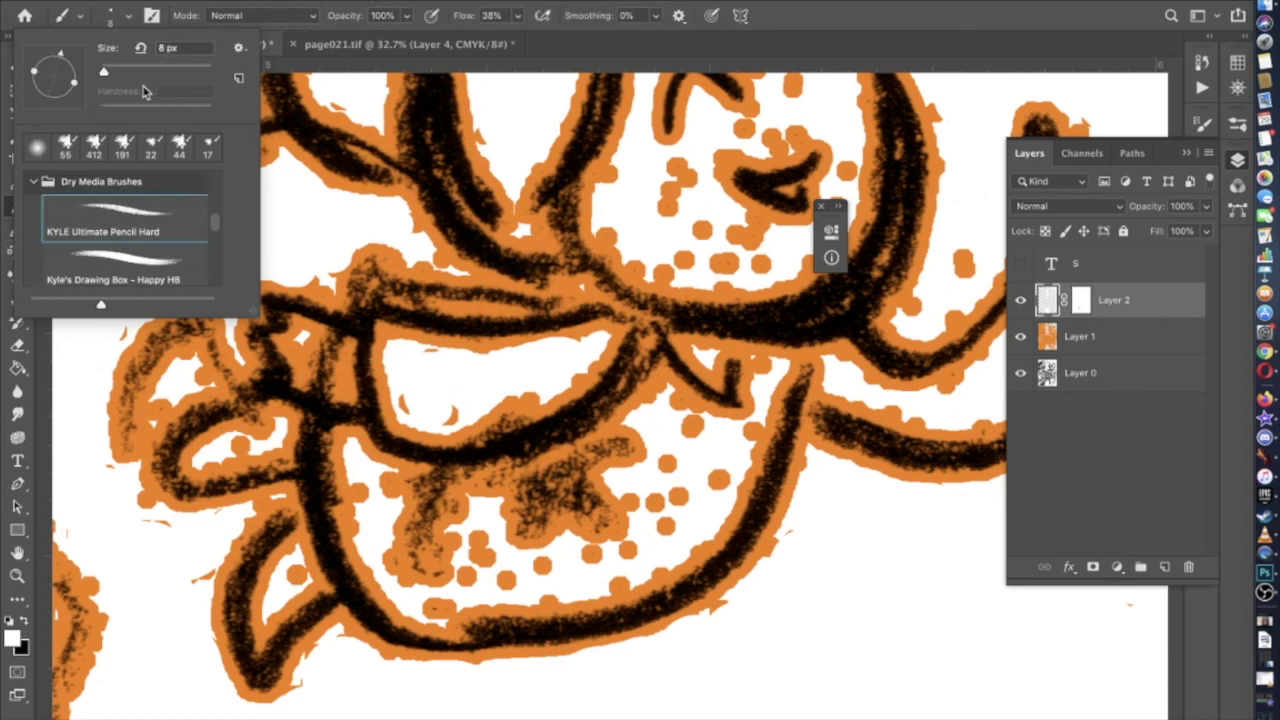
left_click(540, 385)
mouse_move(523, 391)
left_mouse_down()
mouse_move(509, 411)
mouse_move(448, 425)
mouse_move(523, 406)
left_mouse_up()
mouse_move(633, 498)
left_mouse_down()
mouse_move(684, 468)
mouse_move(640, 500)
left_mouse_up()
mouse_move(690, 440)
left_mouse_down()
mouse_move(722, 453)
mouse_move(710, 487)
mouse_move(665, 497)
mouse_move(645, 540)
mouse_move(545, 580)
mouse_move(480, 550)
mouse_move(474, 594)
mouse_move(447, 605)
mouse_move(414, 603)
mouse_move(370, 482)
mouse_move(312, 443)
mouse_move(256, 428)
left_mouse_up()
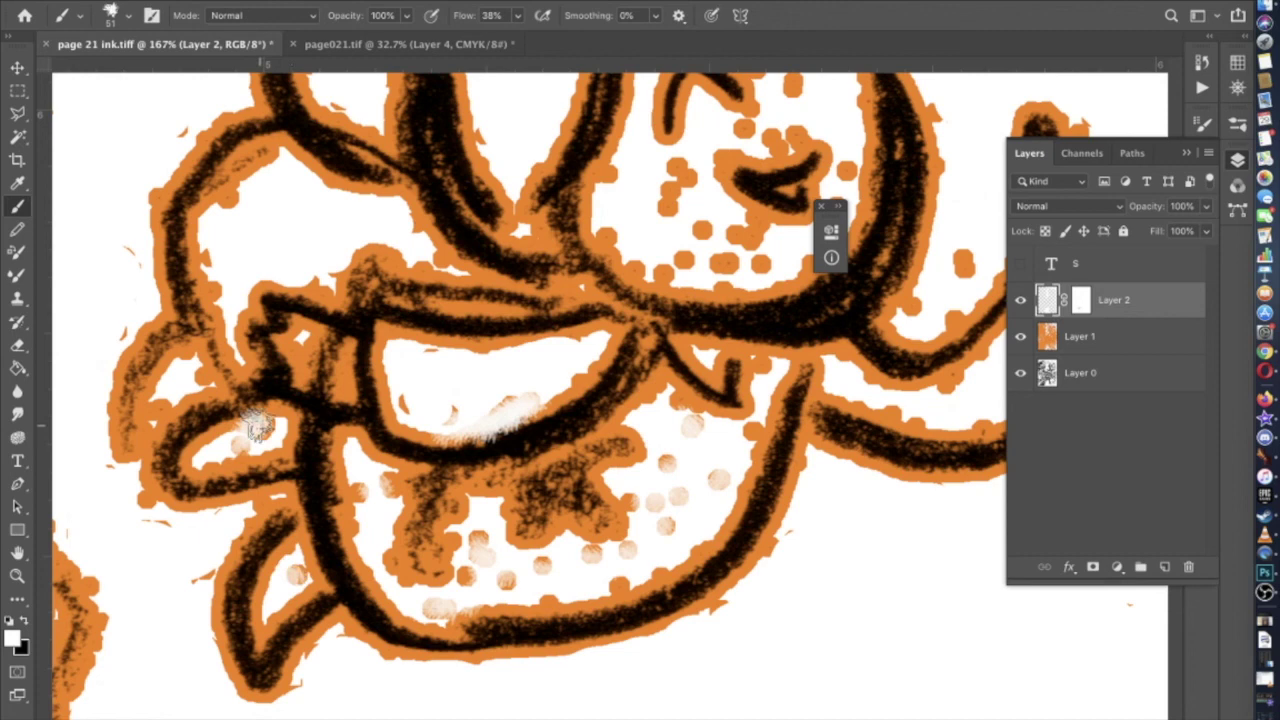
Dab white over the orange edges and specks on the arm and raised hand, then the belly
scroll(592, 380, "right", 5)
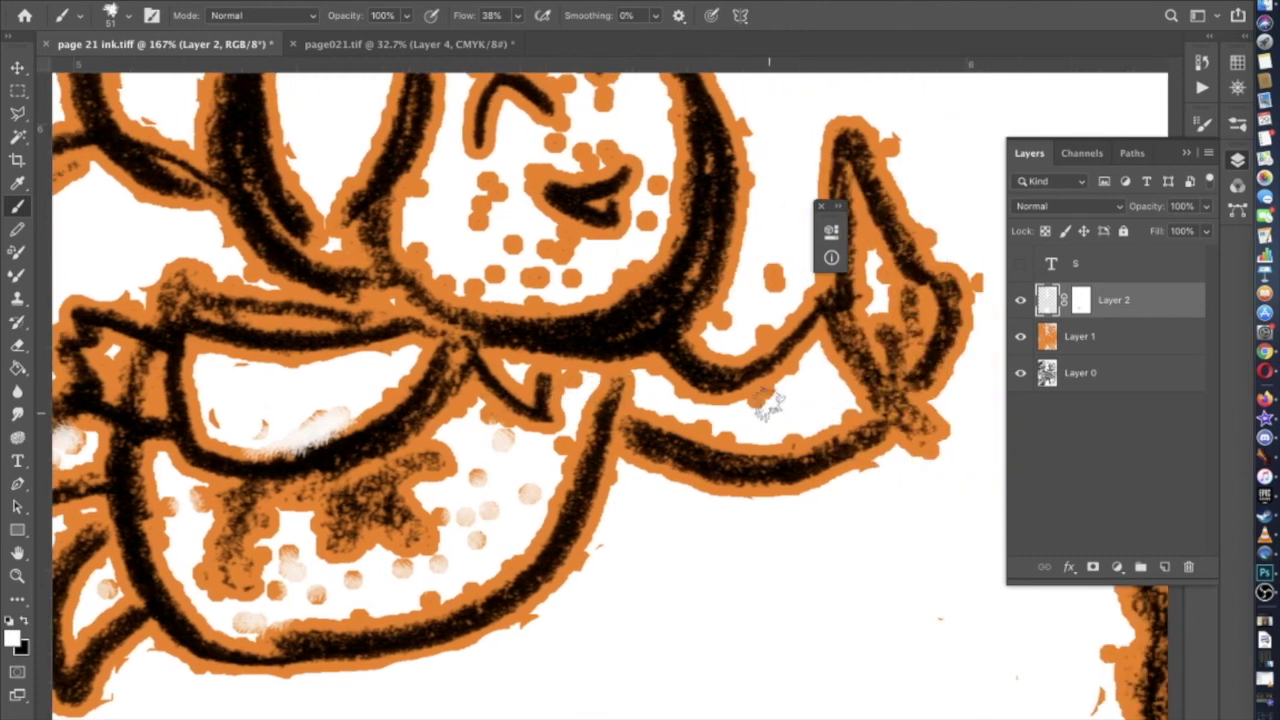
left_click(793, 441)
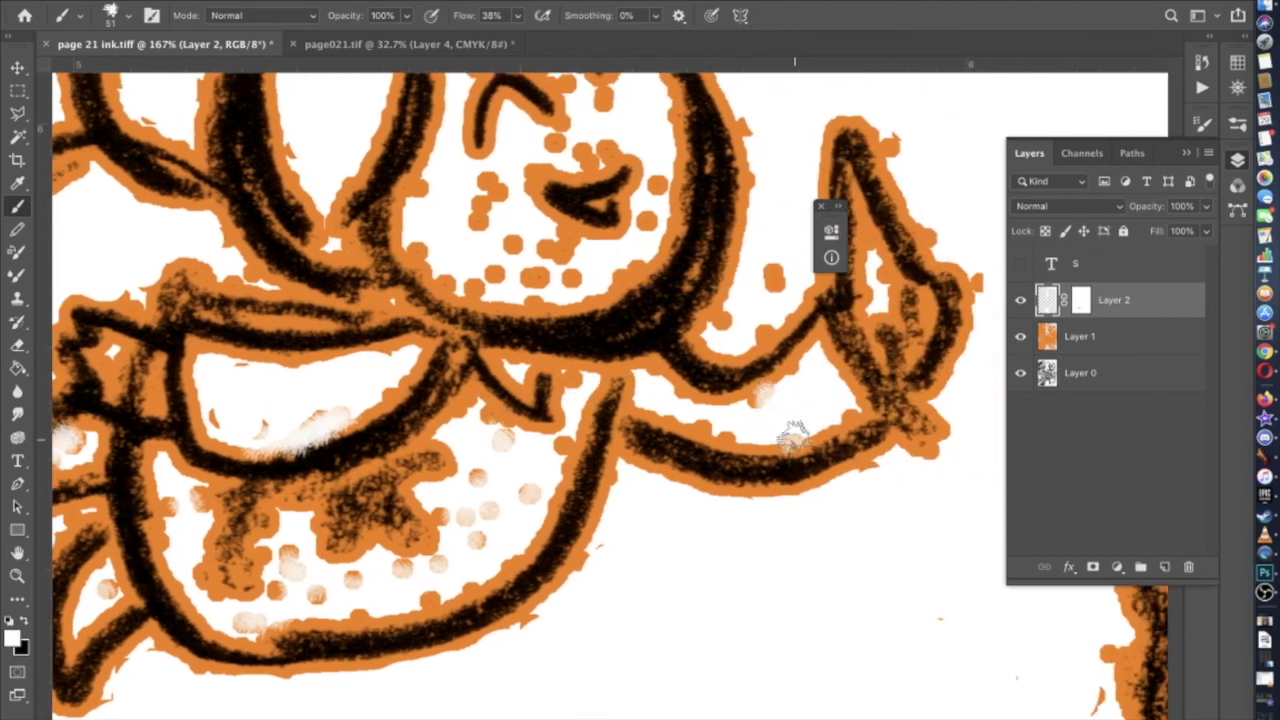
left_click(778, 278)
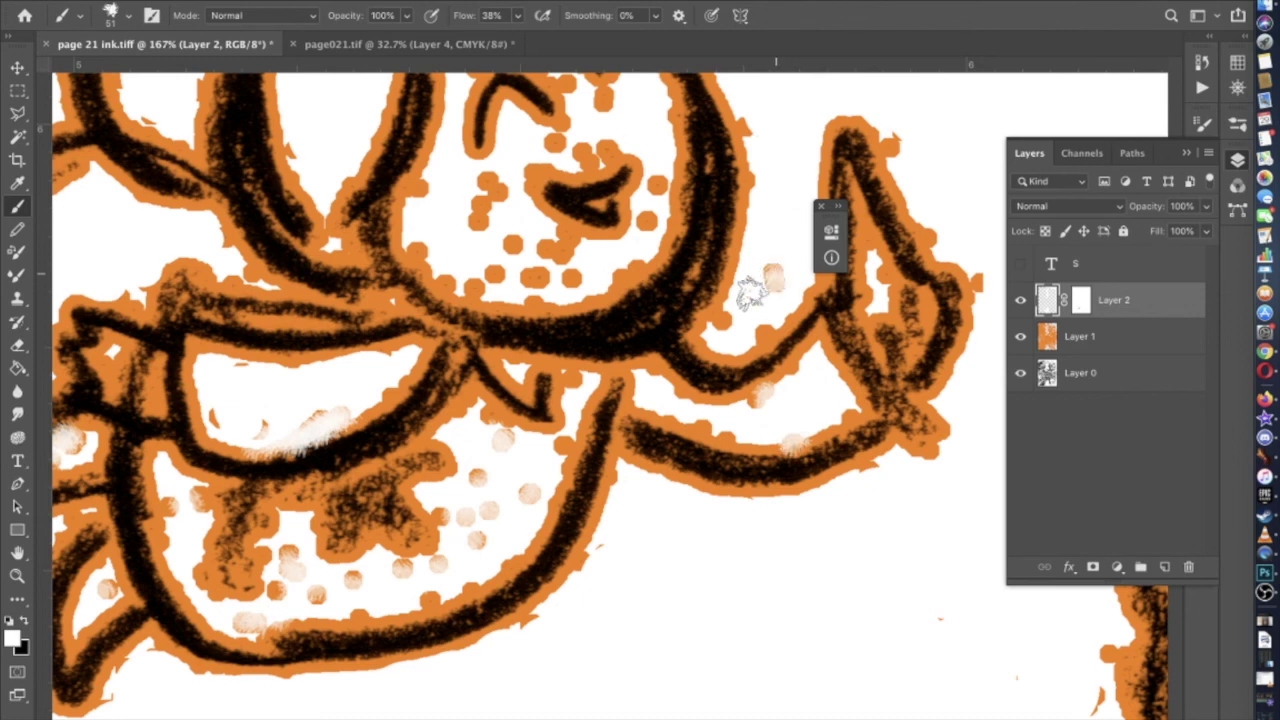
left_click(748, 124)
left_click(892, 144)
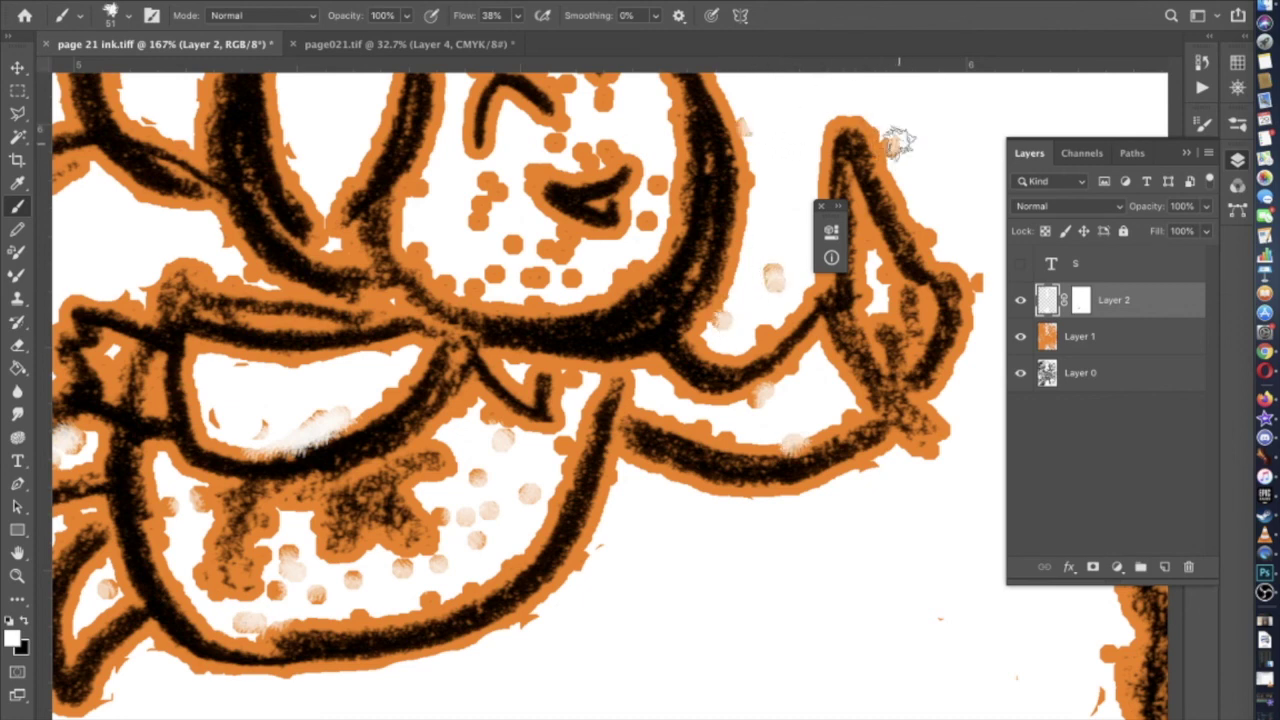
scroll(780, 465, "up", 1)
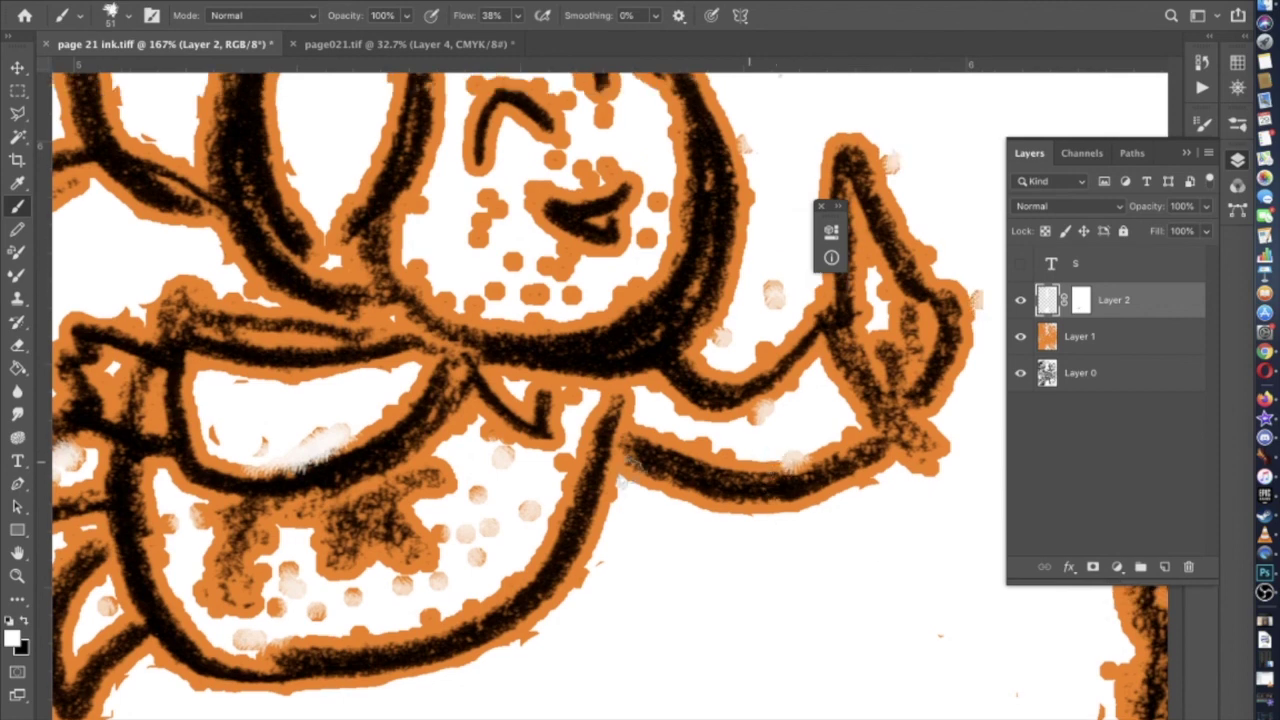
mouse_move(478, 479)
left_mouse_down()
mouse_move(449, 530)
mouse_move(482, 555)
mouse_move(531, 488)
left_mouse_up()
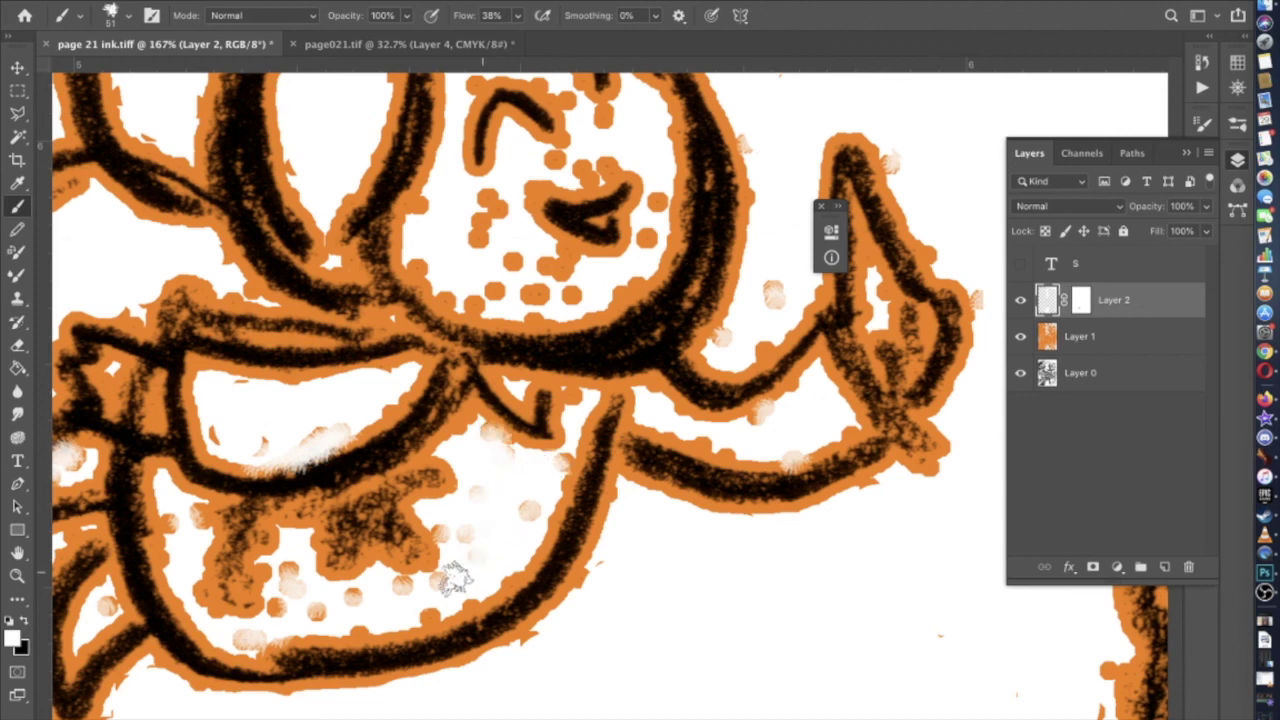
Whiten the orange dots at the eyebrow, nose and mouth corner of the cherub's face
scroll(320, 605, "up", 4)
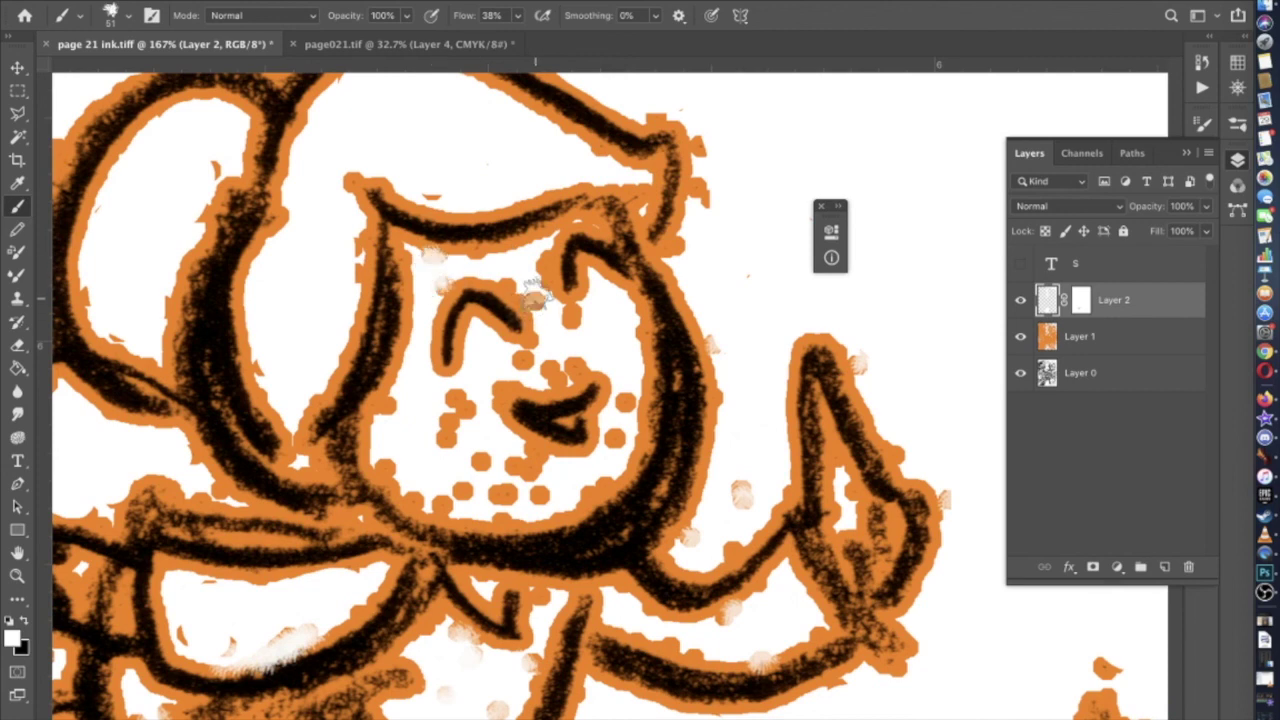
left_click_drag(563, 323, 571, 314)
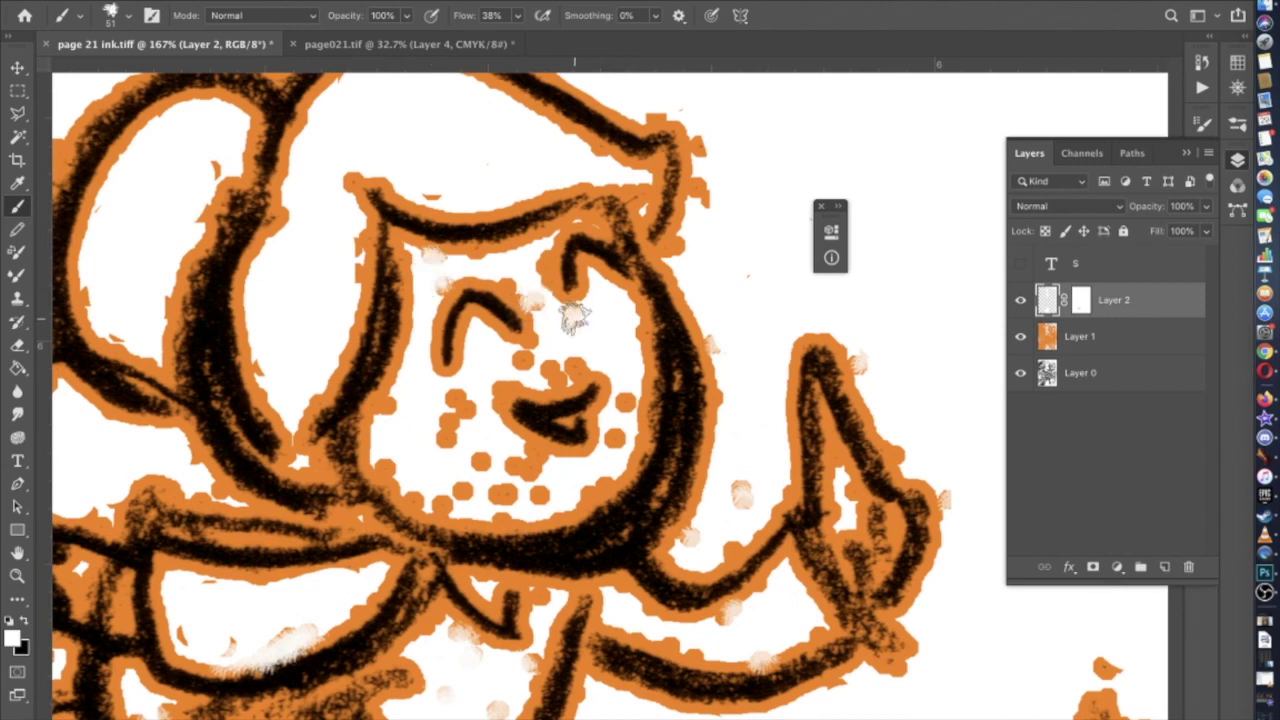
mouse_move(527, 265)
left_mouse_down()
mouse_move(537, 251)
mouse_move(543, 280)
left_mouse_up()
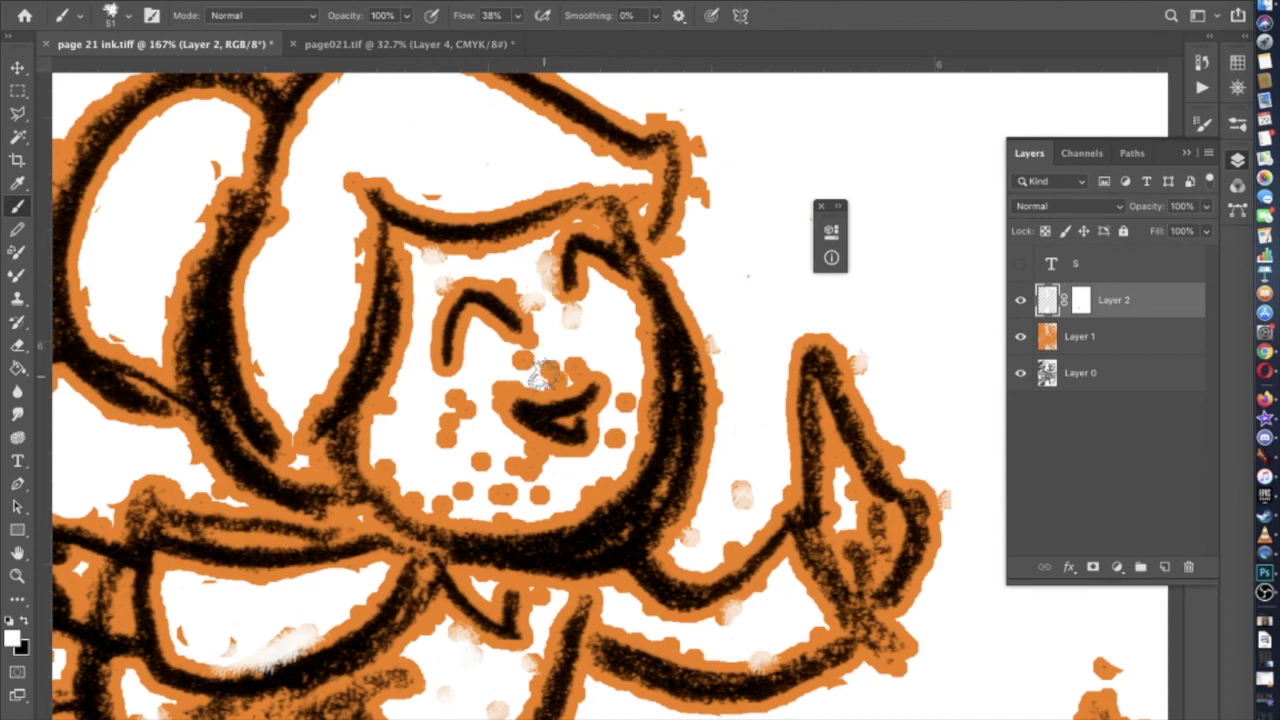
mouse_move(553, 373)
left_mouse_down()
mouse_move(511, 357)
mouse_move(531, 357)
mouse_move(451, 404)
mouse_move(468, 401)
mouse_move(461, 427)
mouse_move(444, 439)
mouse_move(446, 411)
mouse_move(393, 474)
mouse_move(389, 461)
mouse_move(422, 489)
mouse_move(499, 506)
mouse_move(543, 494)
mouse_move(476, 459)
mouse_move(552, 471)
mouse_move(526, 454)
mouse_move(499, 494)
mouse_move(462, 488)
left_mouse_up()
mouse_move(619, 418)
left_mouse_down()
mouse_move(622, 402)
mouse_move(618, 436)
left_mouse_up()
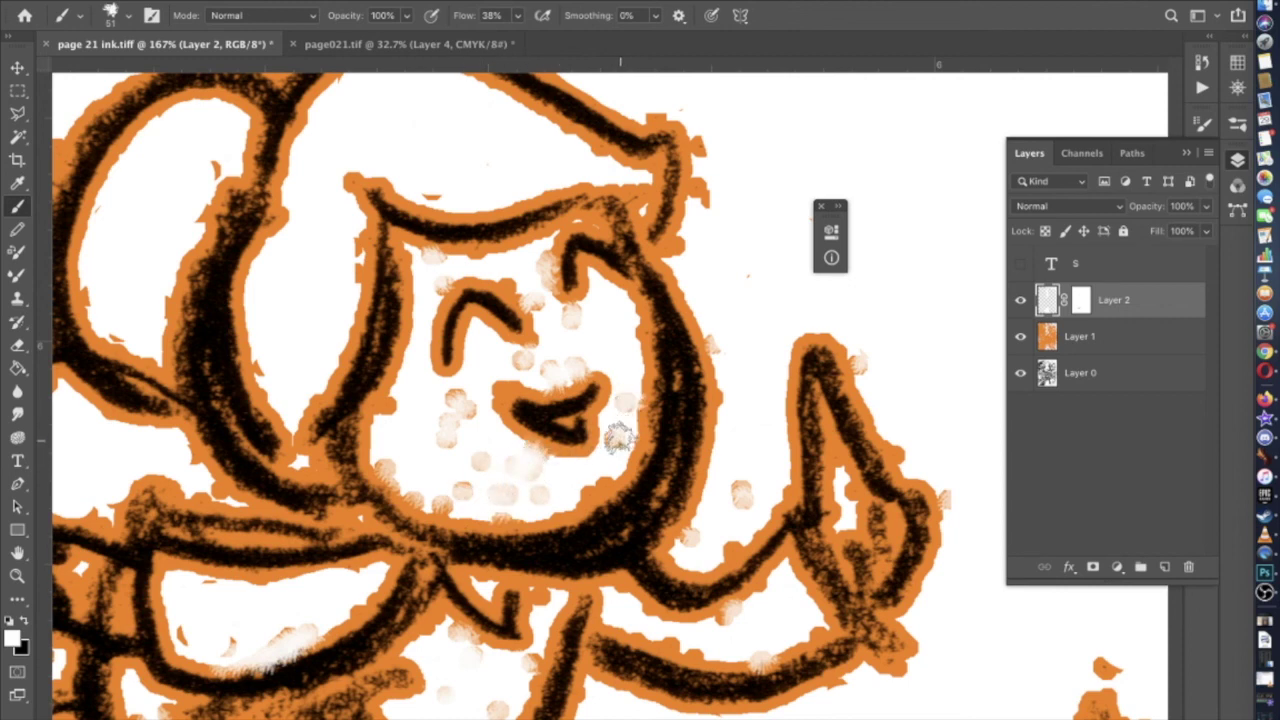
key("super+minus")
key("super+minus")
key("super+minus")
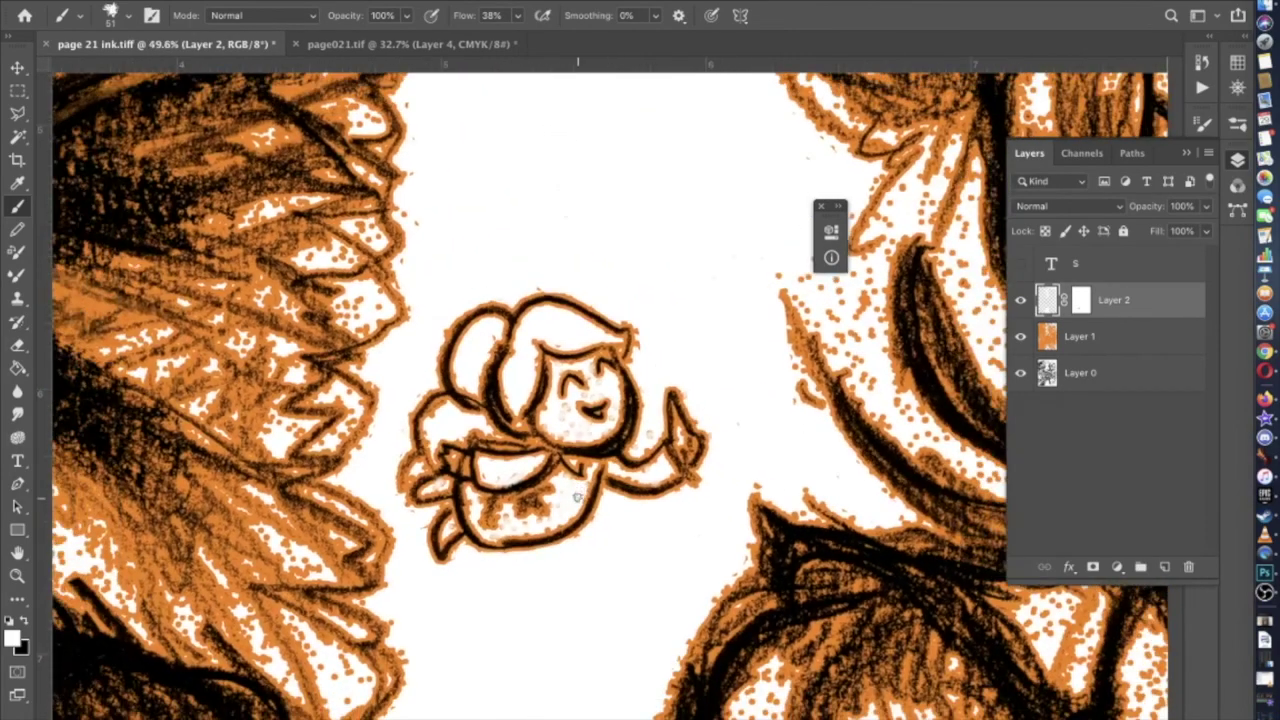
Set the brush to 84 px and paint white over the orange dots by the foliage edge
scroll(577, 497, "down", 3)
scroll(577, 497, "right", 5)
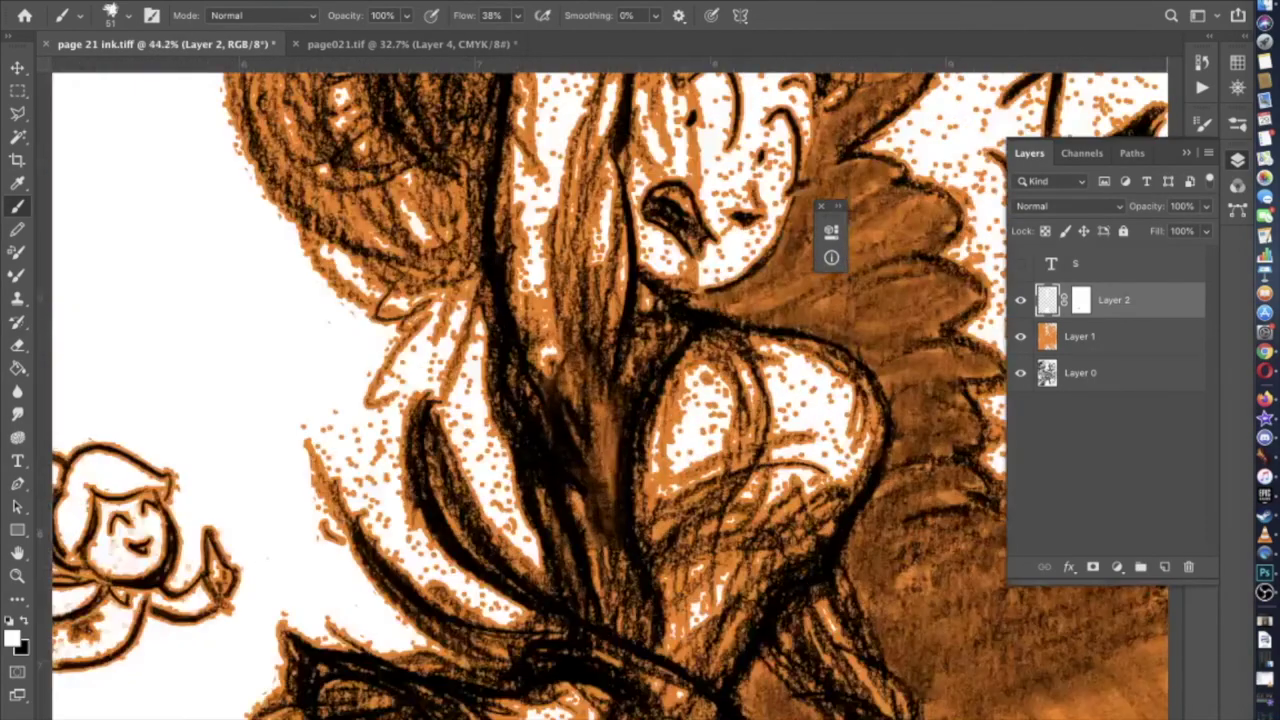
scroll(587, 403, "up", 3)
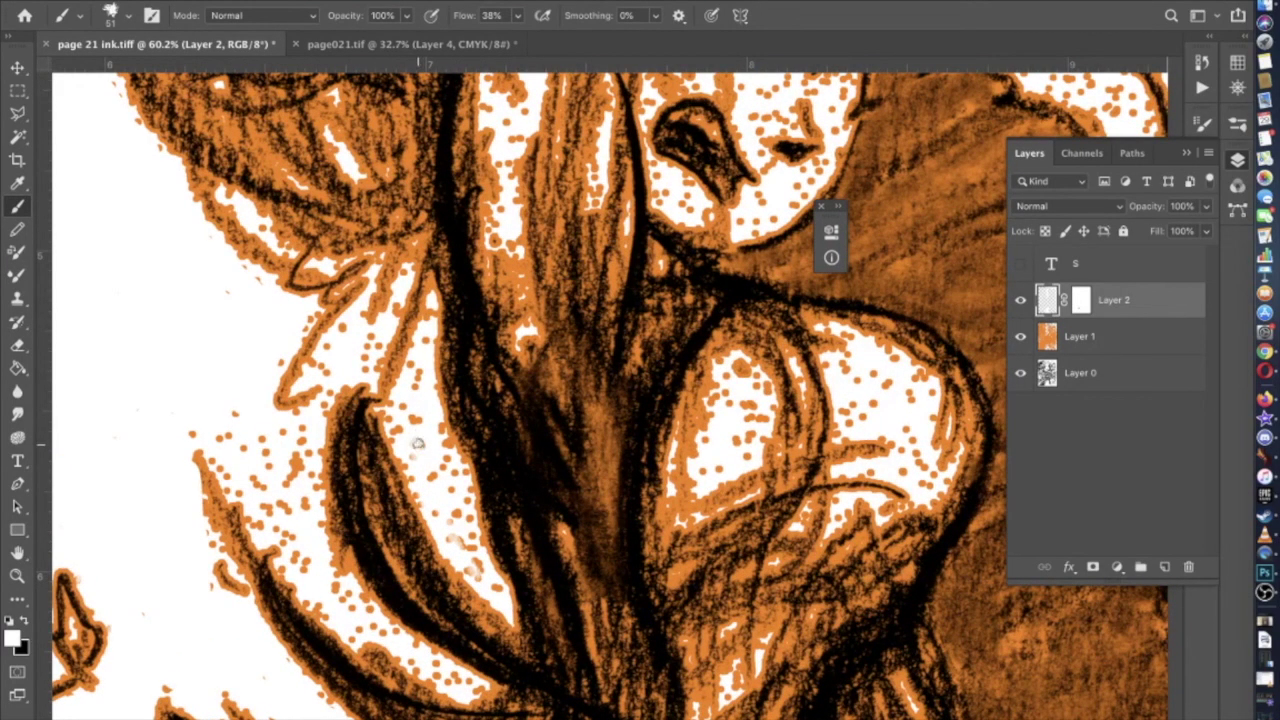
left_click(113, 17)
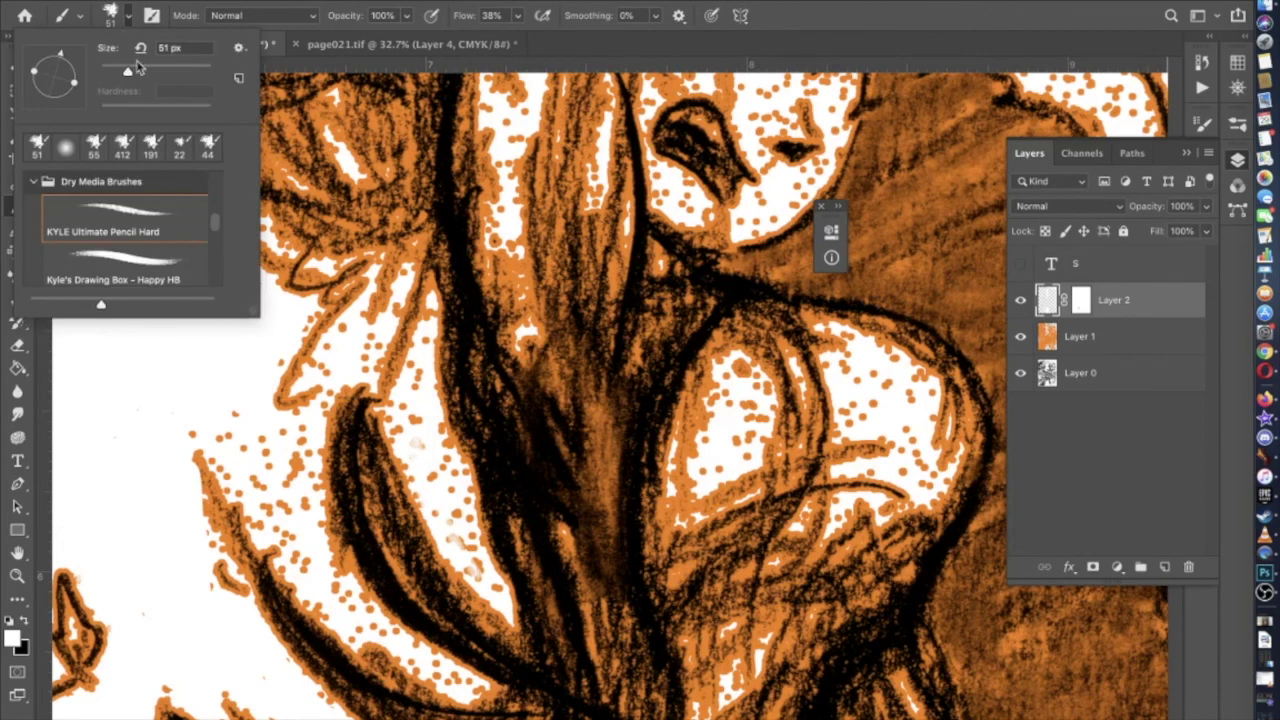
left_click(488, 582)
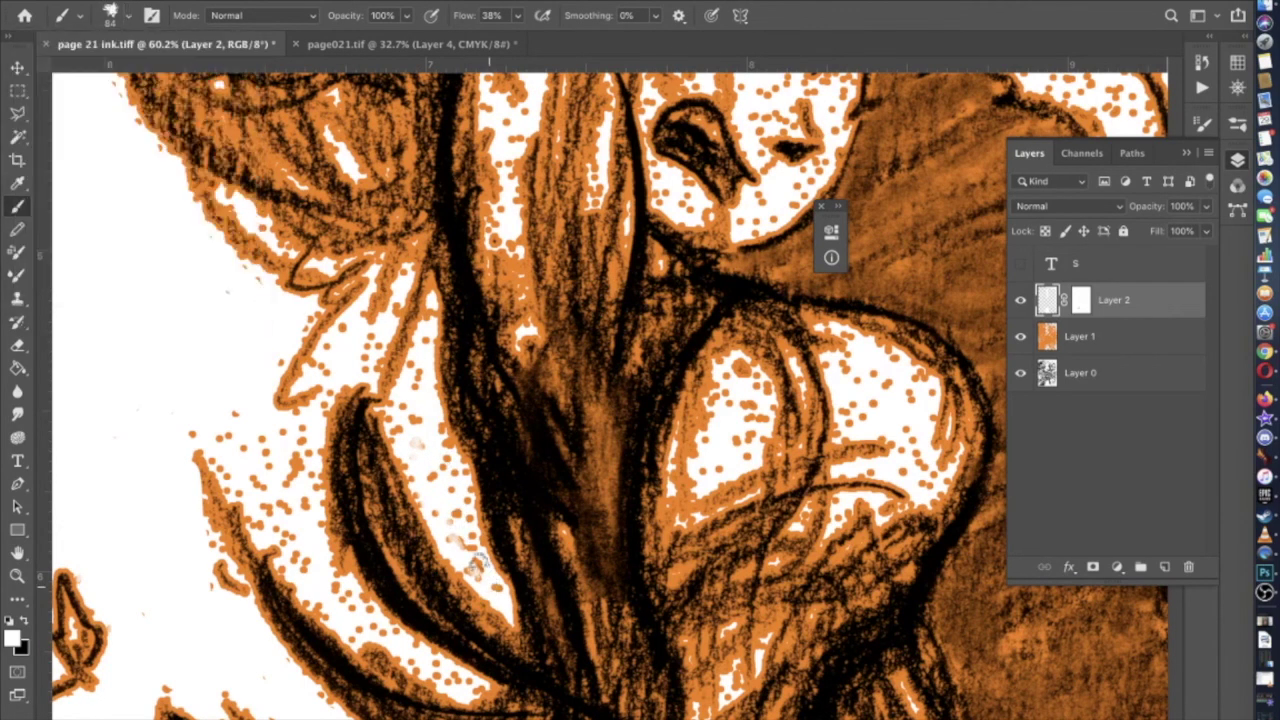
left_click_drag(461, 490, 436, 443)
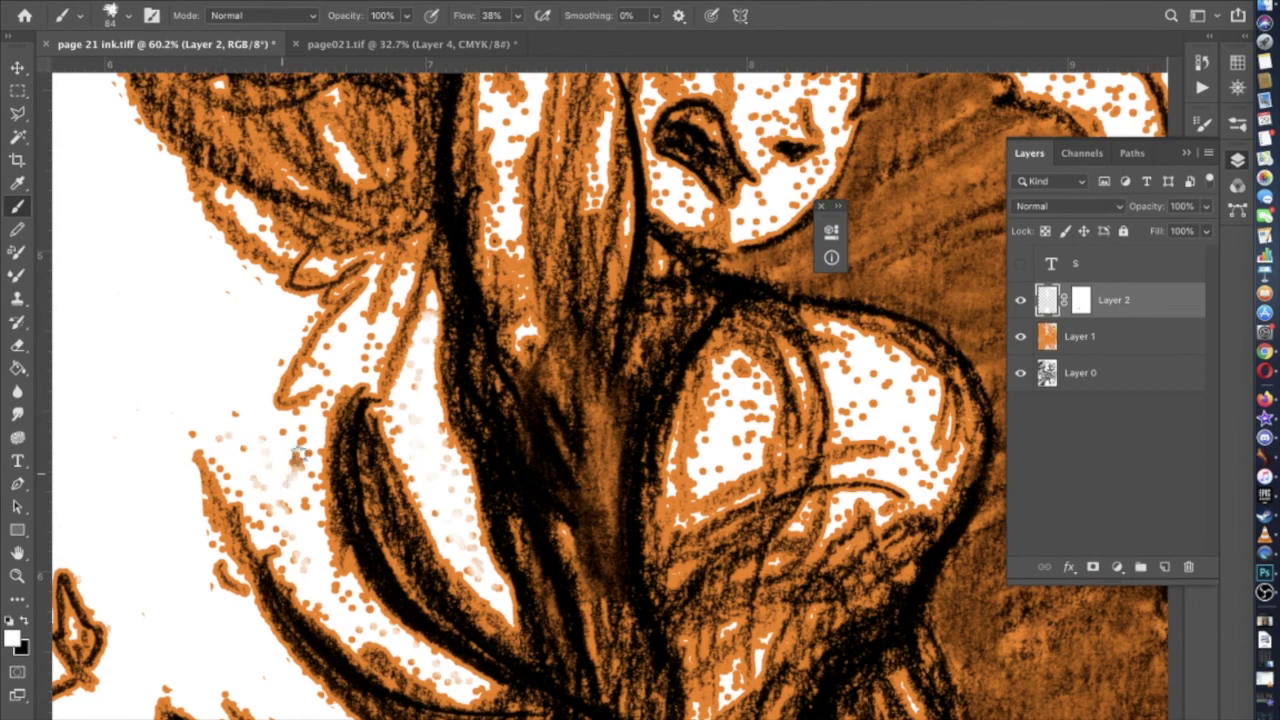
Hide the orange Layer 1 so the page shows only the grayscale pencil drawing
scroll(225, 633, "down", 5)
scroll(225, 633, "left", 5)
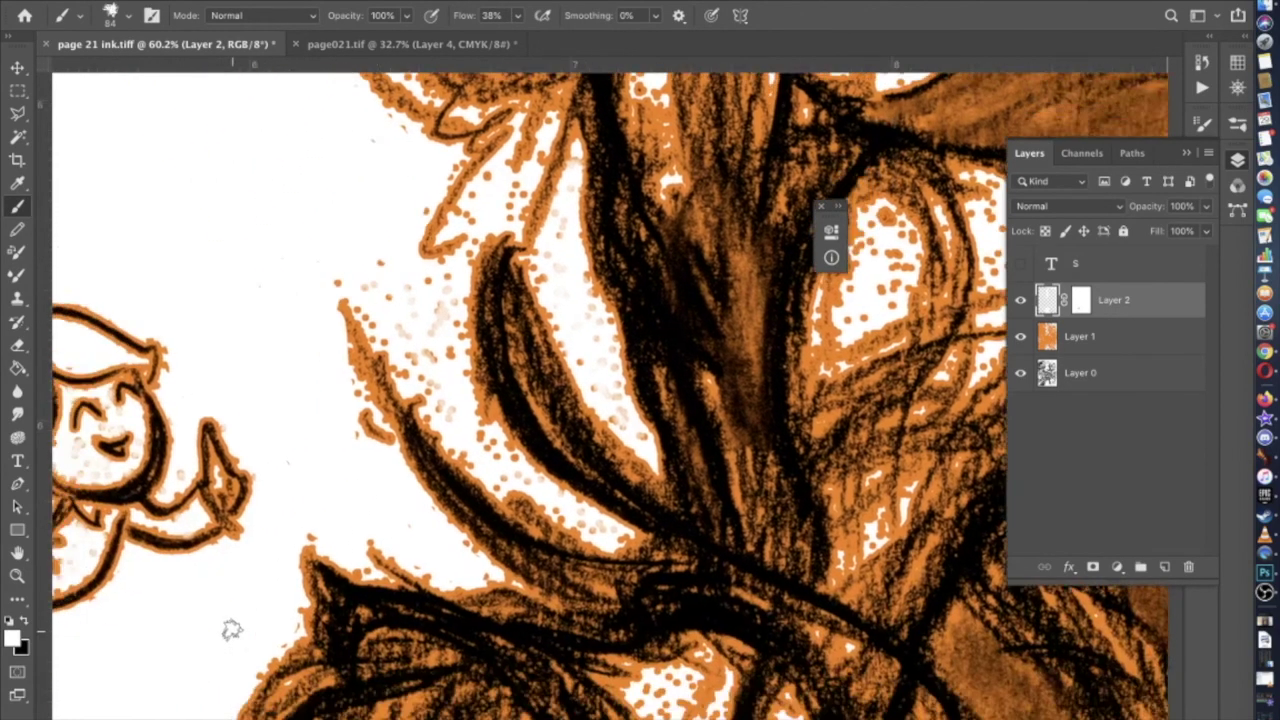
scroll(403, 381, "down", 6)
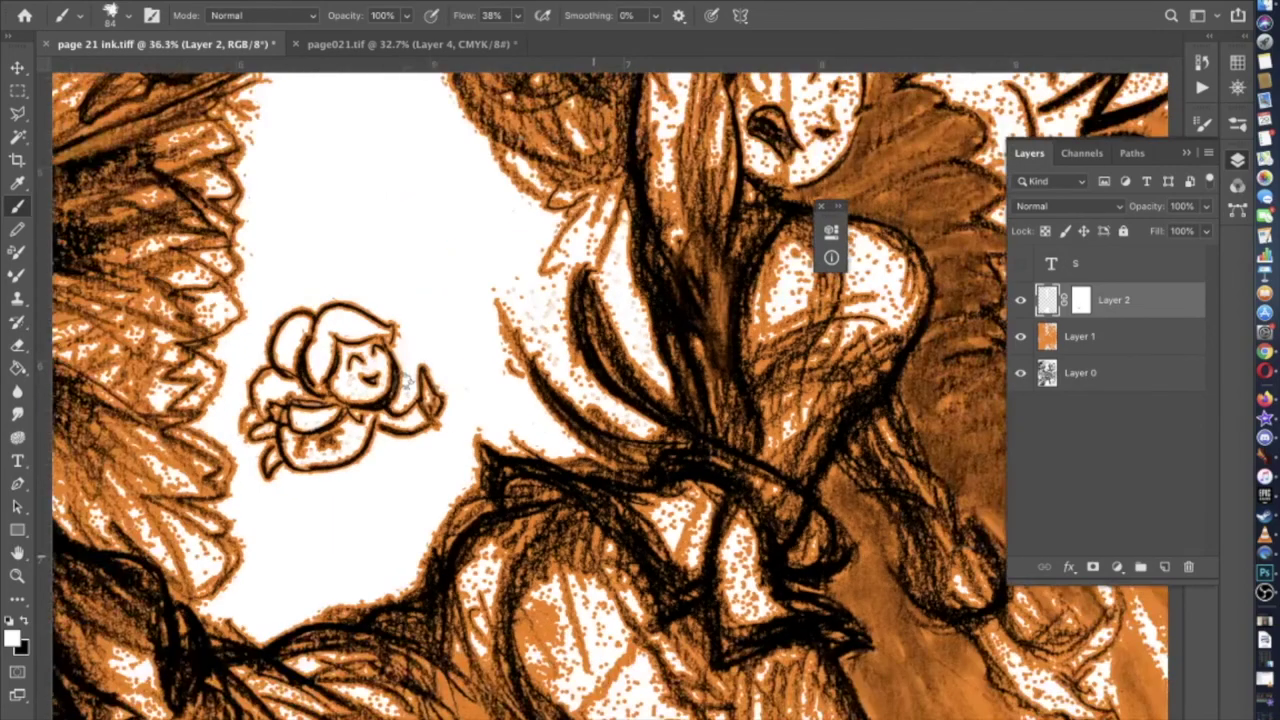
scroll(403, 381, "down", 2)
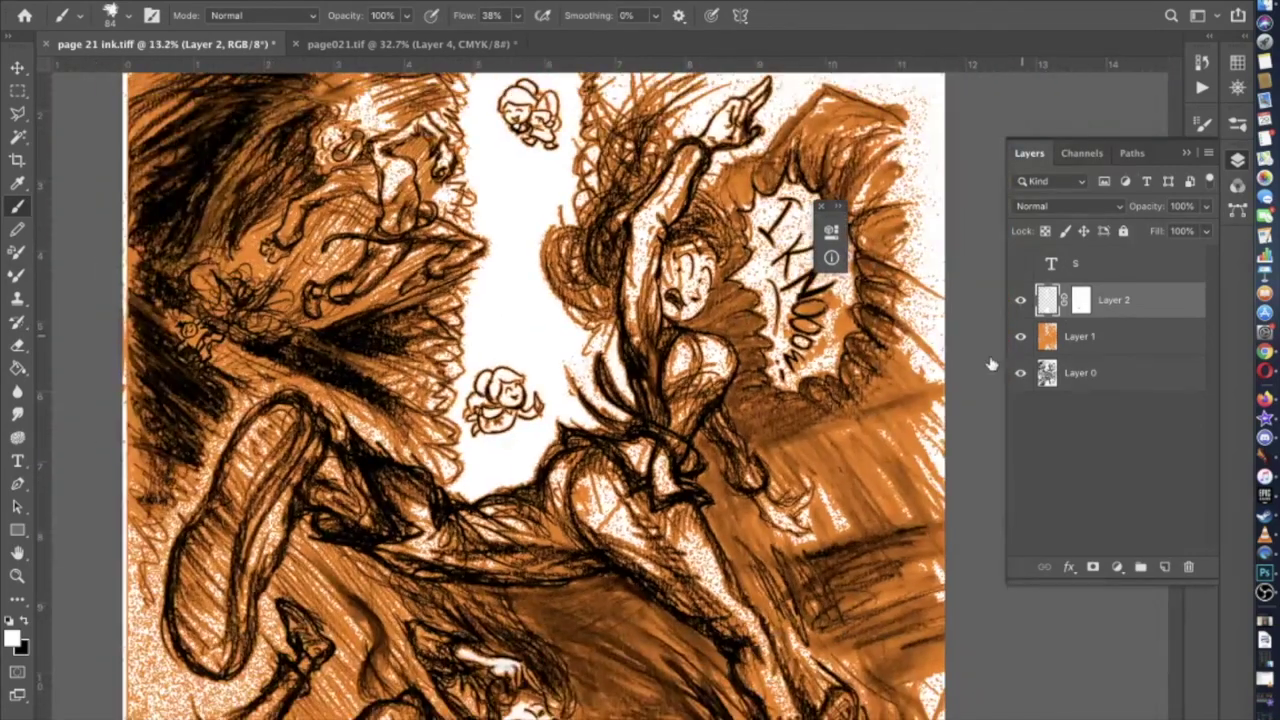
left_click(1021, 337)
Toggle Layer 2 on and off to compare the cleanup, leaving it visible
left_click(1021, 301)
left_click(1021, 301)
left_click(1021, 301)
left_click(1021, 301)
left_click(1021, 301)
left_click(1021, 301)
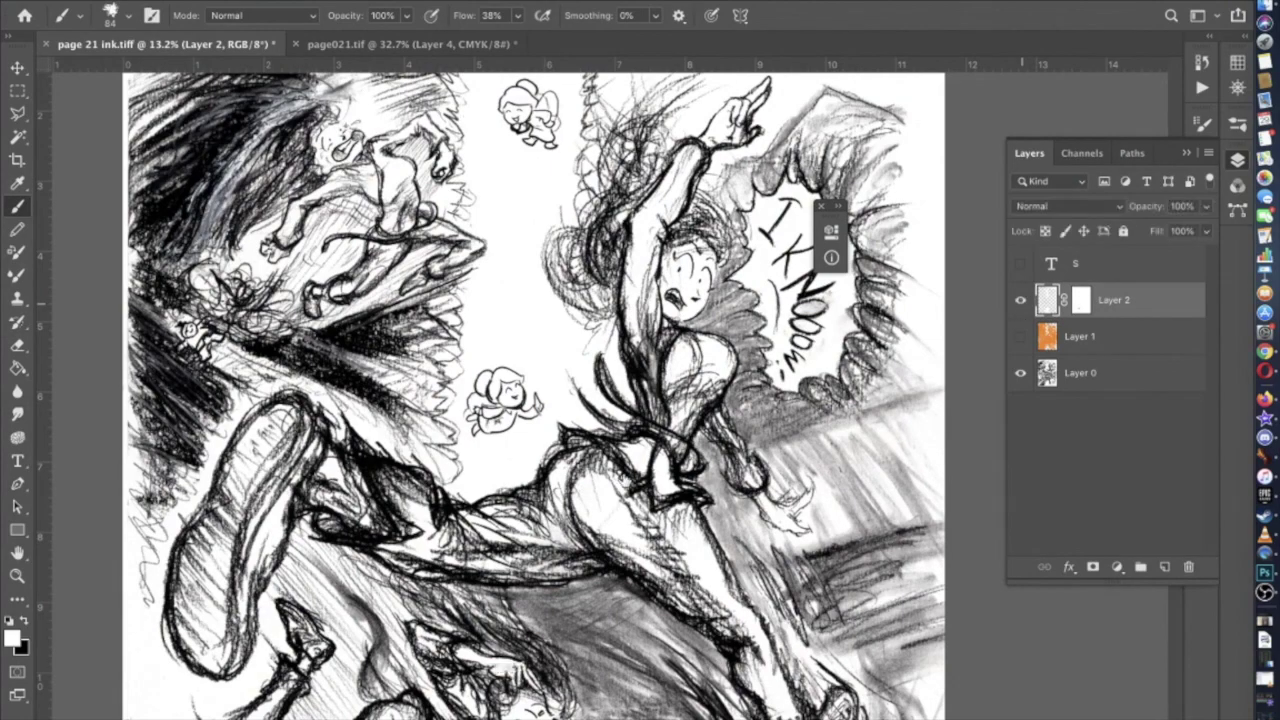
Zoom into the face and shrink the brush to 59 px
scroll(622, 478, "up", 1)
scroll(620, 200, "up", 5)
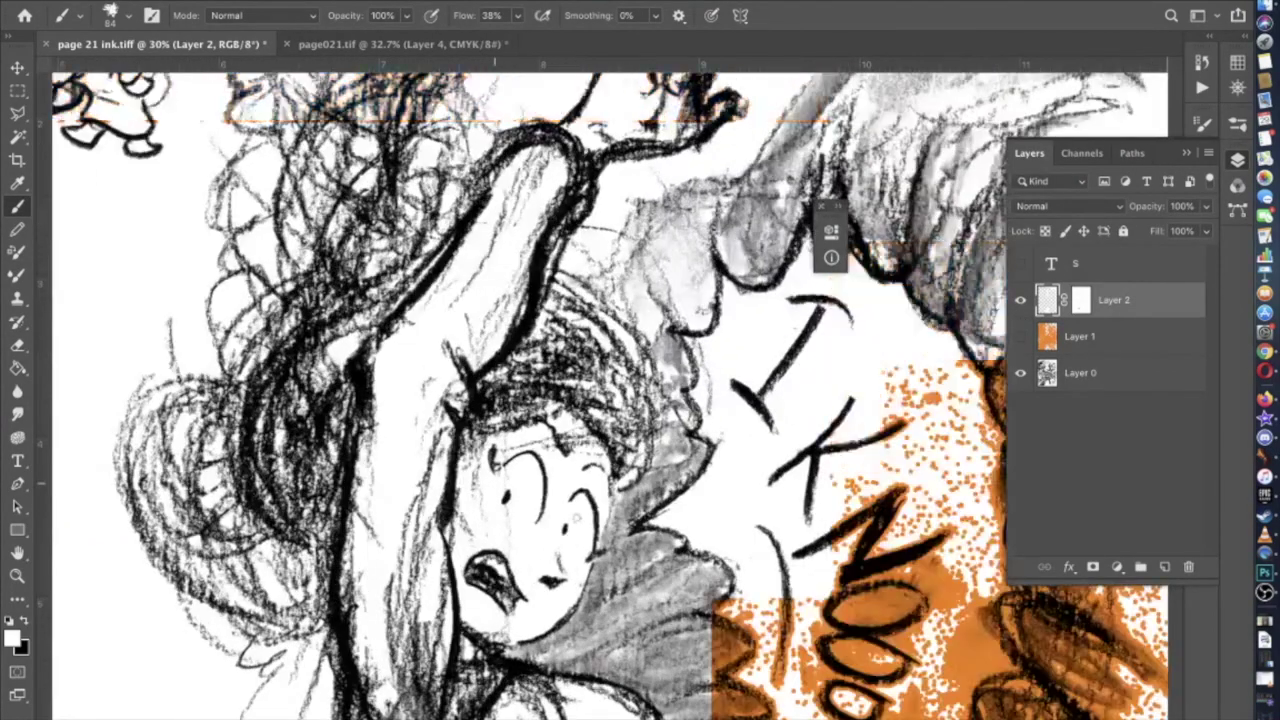
scroll(611, 395, "down", 2)
scroll(611, 395, "left", 2)
scroll(610, 407, "up", 4)
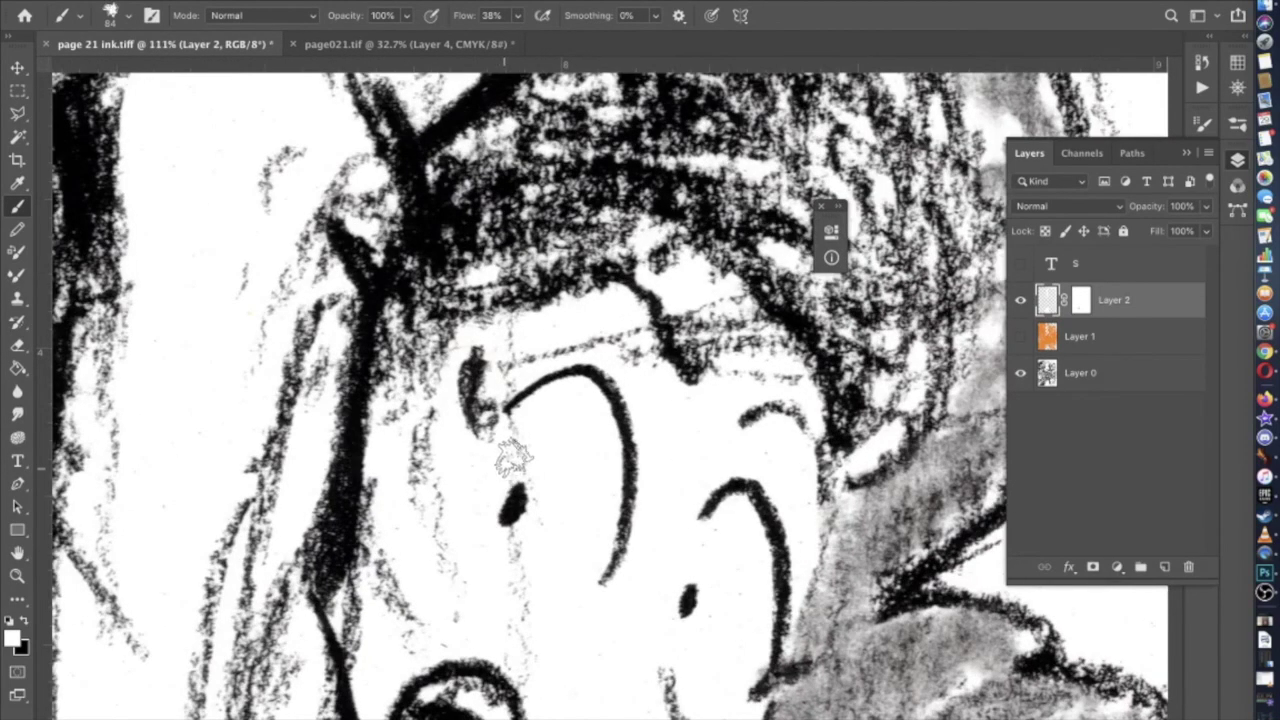
left_click(122, 18)
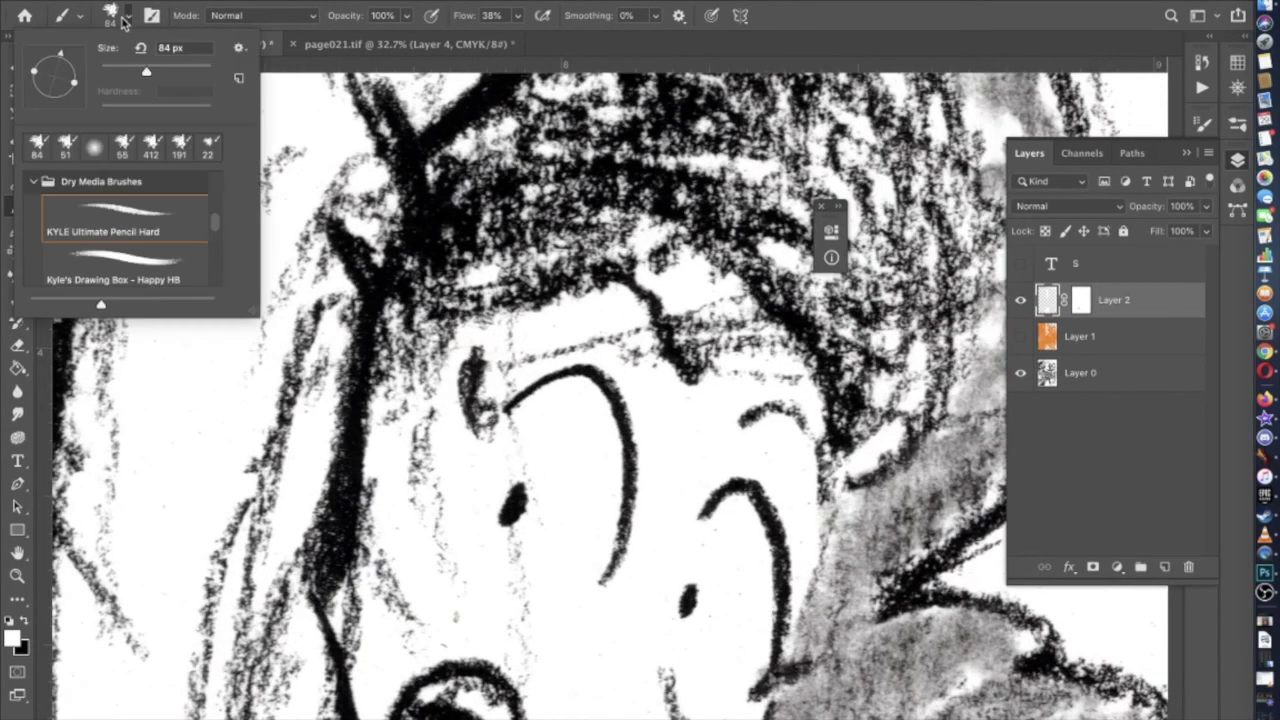
key("Return")
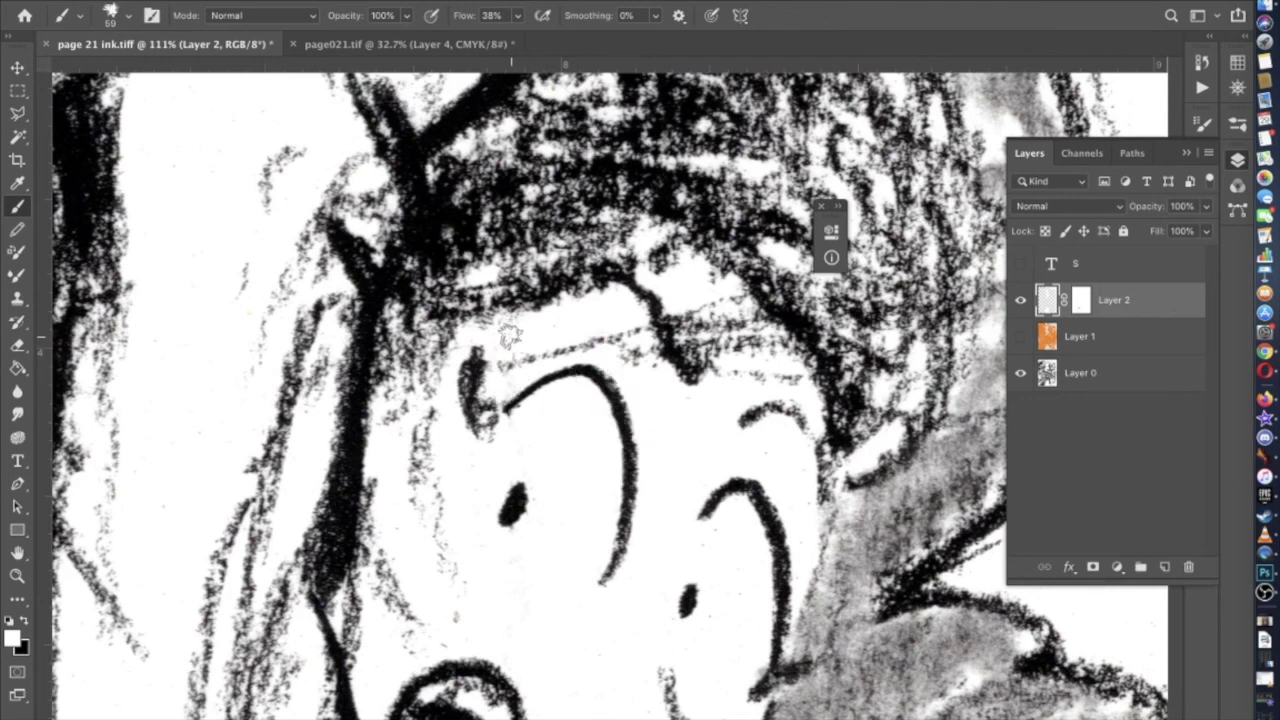
Lighten the grey smudge to the right of the N
scroll(510, 340, "down", 5)
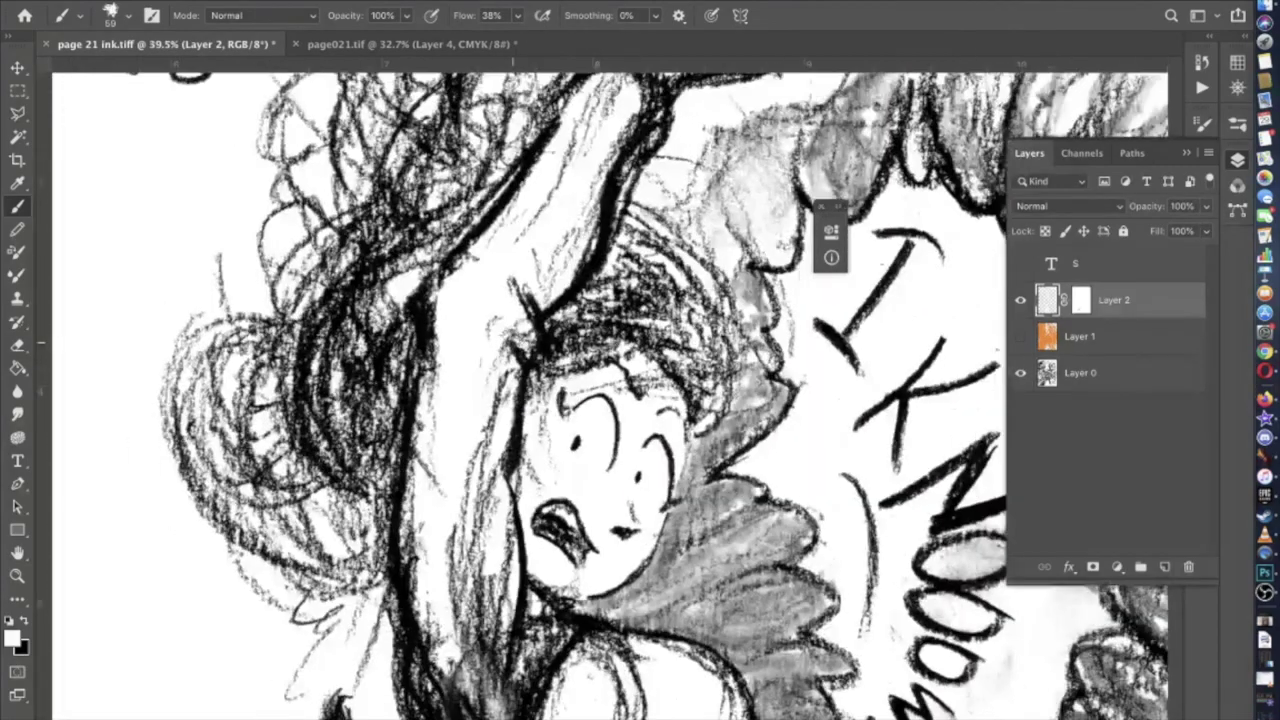
scroll(510, 340, "down", 3)
scroll(600, 420, "down", 6)
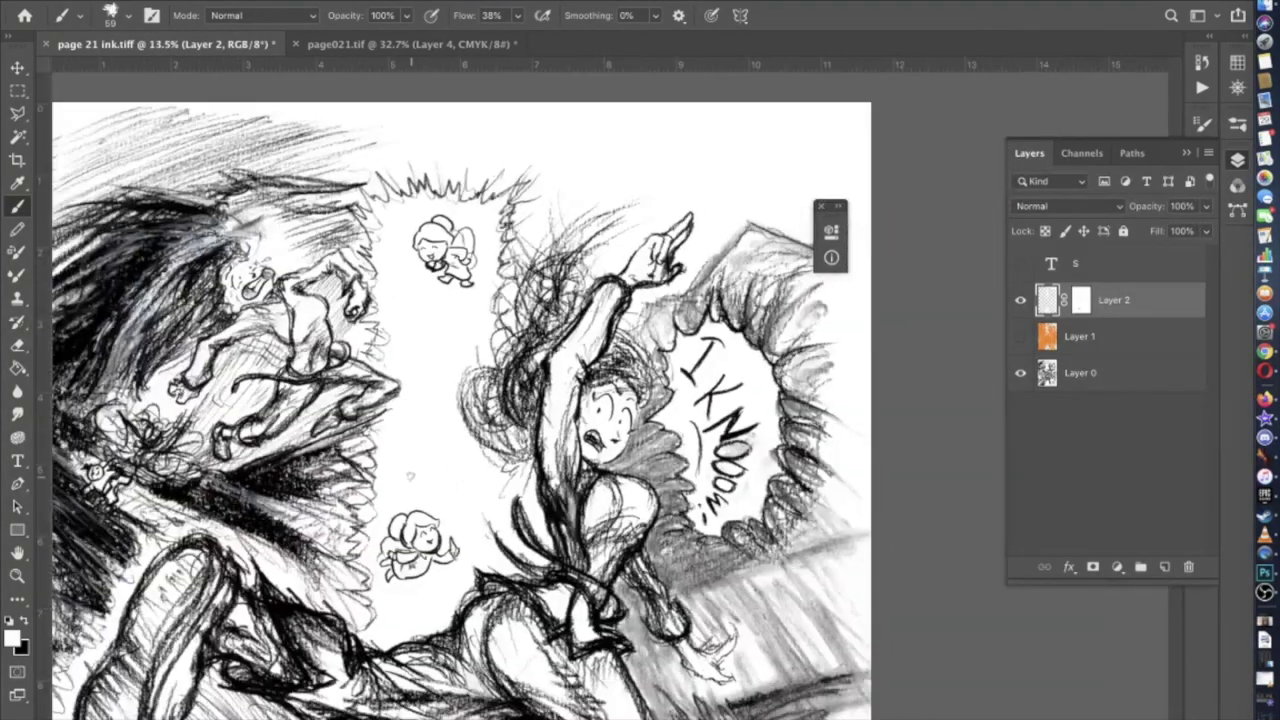
scroll(690, 420, "up", 8)
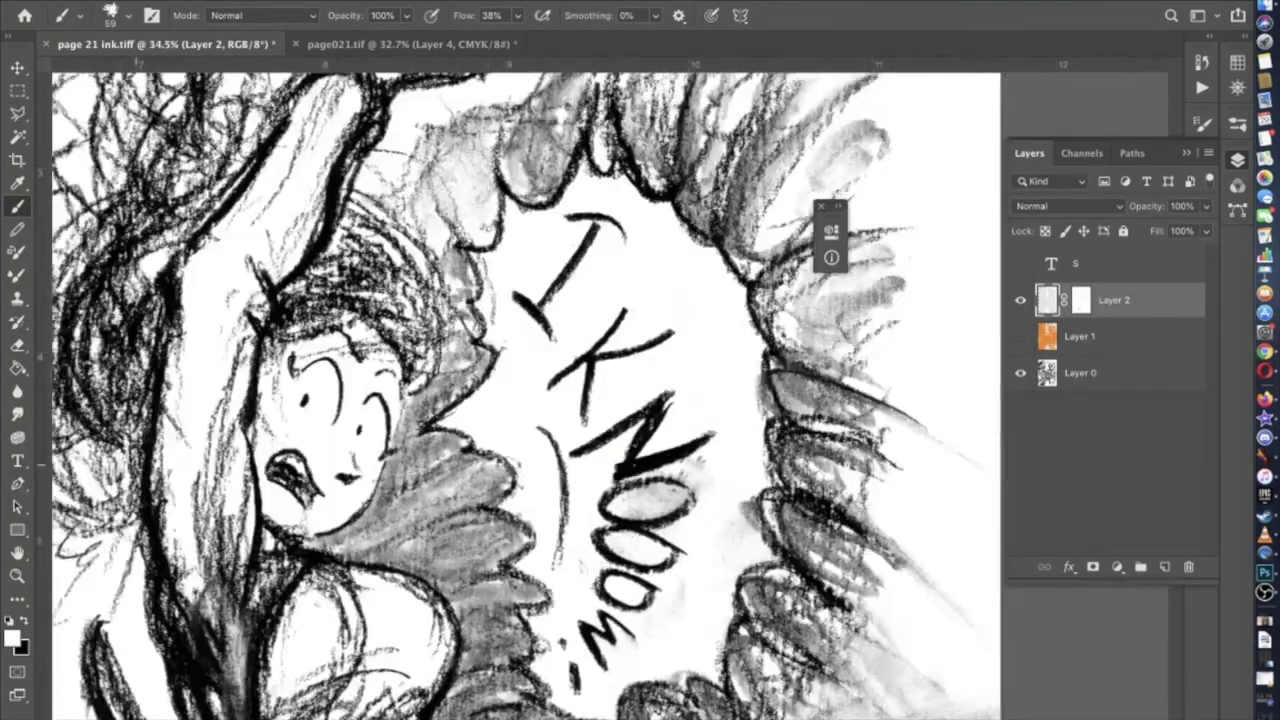
scroll(462, 274, "up", 3)
scroll(462, 274, "down", 3)
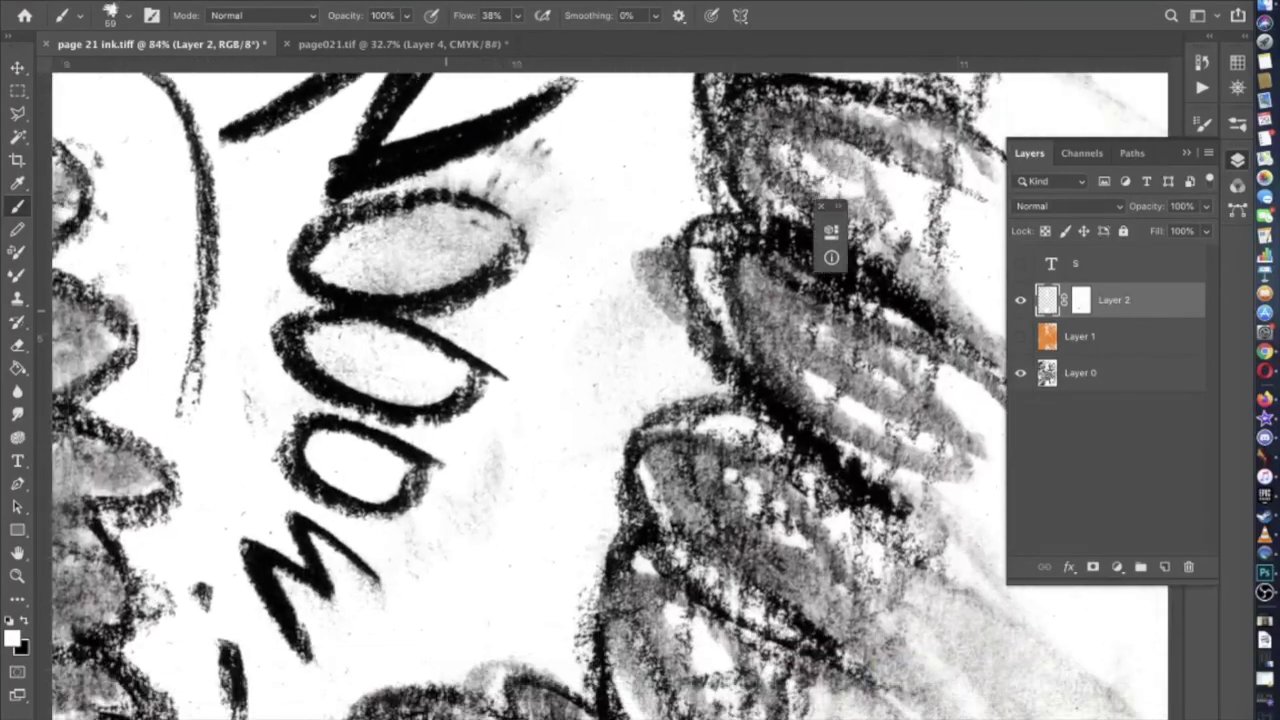
scroll(557, 288, "down", 5)
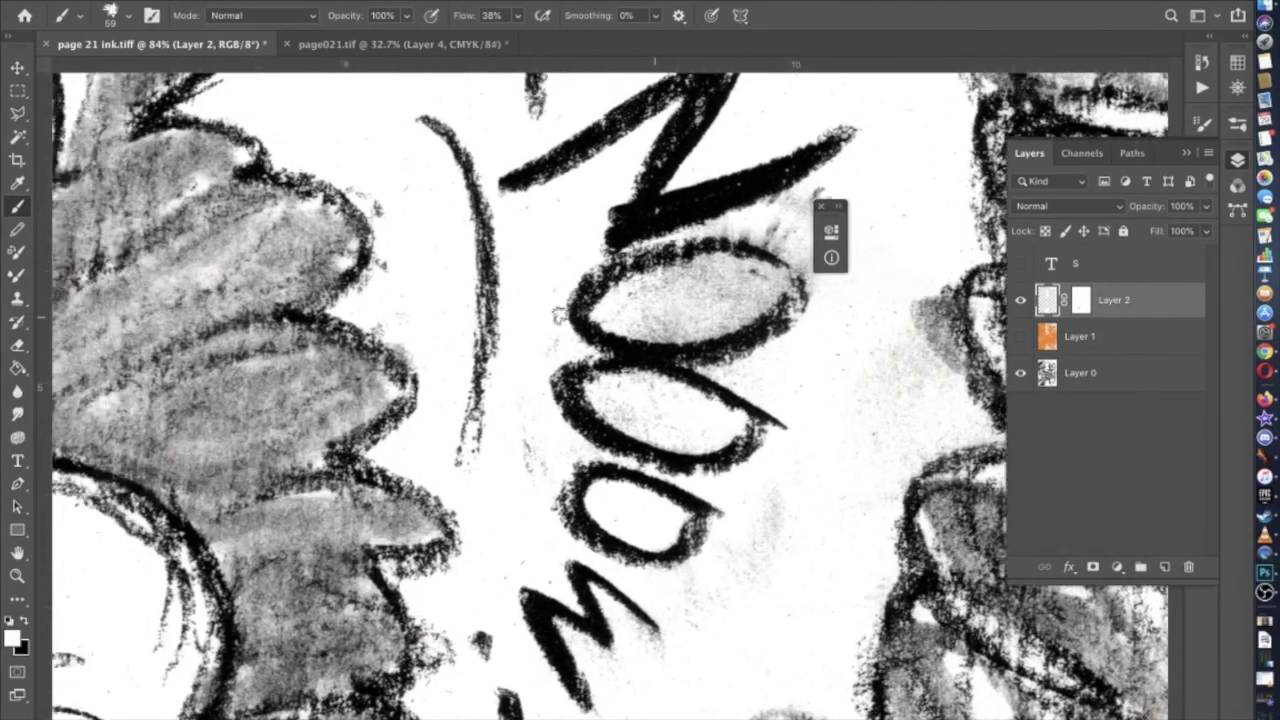
scroll(584, 298, "up", 5)
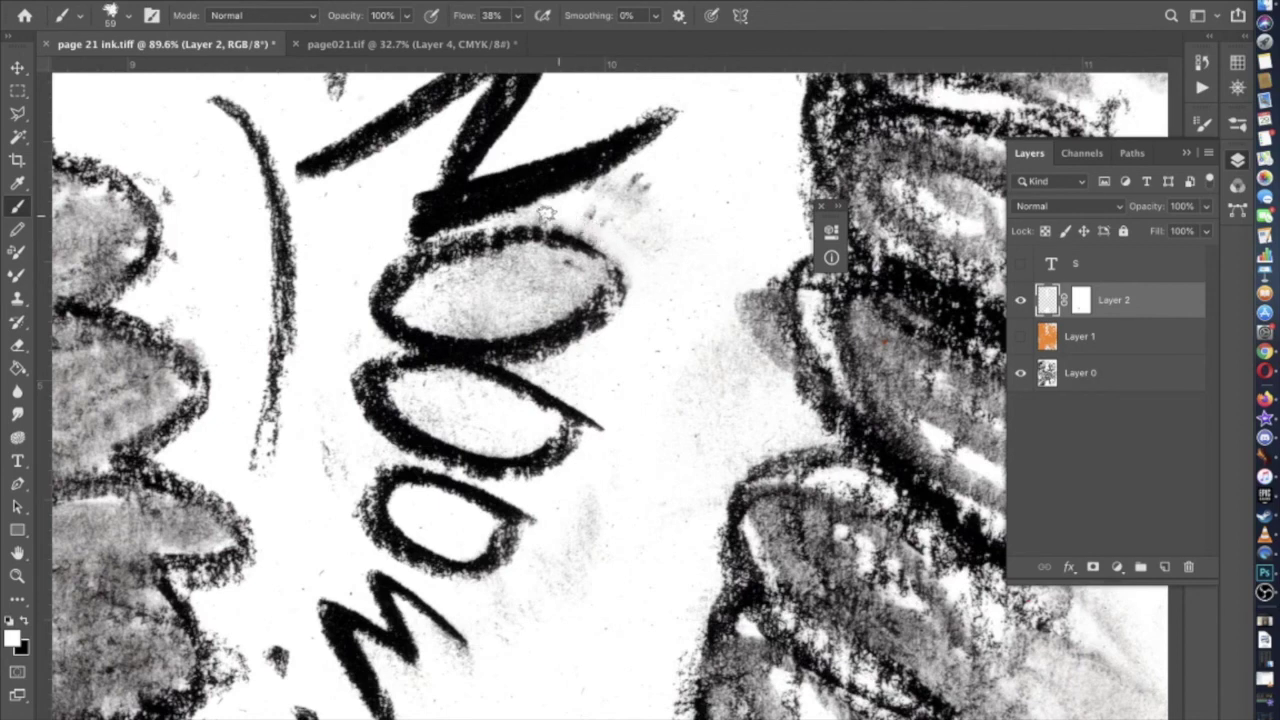
mouse_move(602, 190)
left_mouse_down()
mouse_move(639, 178)
mouse_move(580, 210)
left_mouse_up()
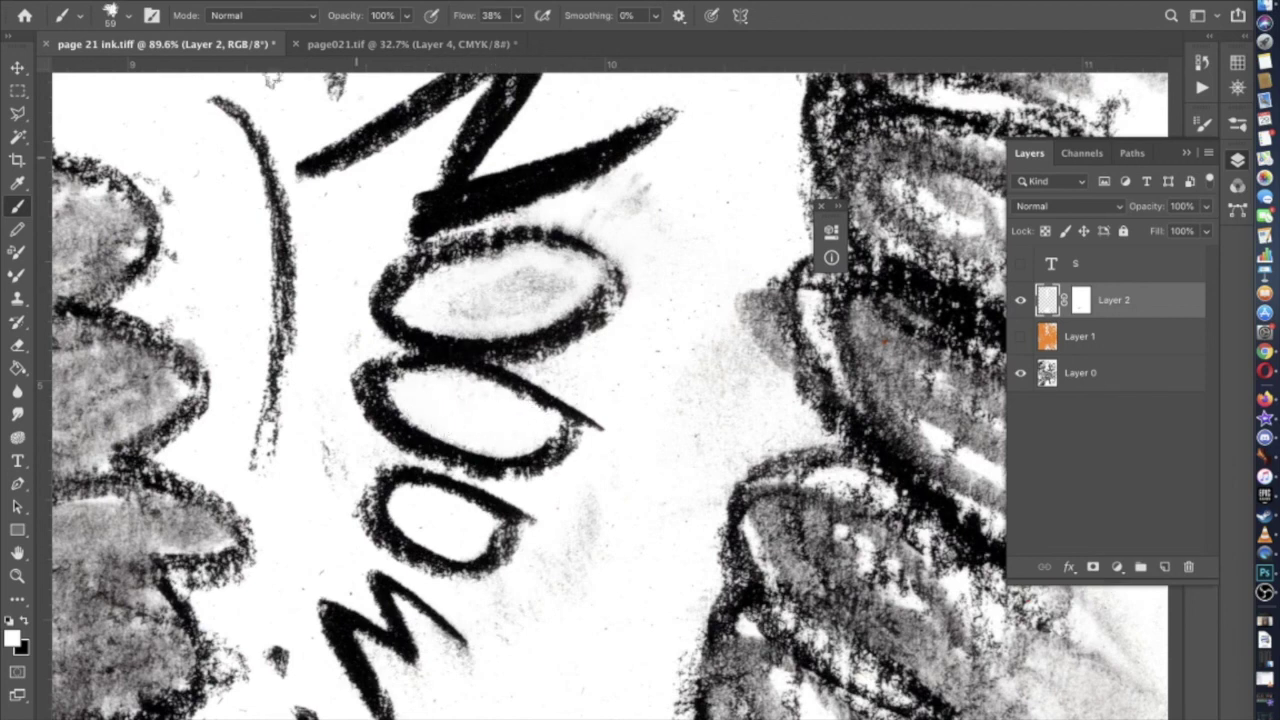
Enlarge the brush to 114 px and whiten the grey shading inside the upper O
left_click(128, 16)
left_click_drag(163, 72, 188, 72)
left_click(455, 305)
mouse_move(485, 297)
left_mouse_down()
mouse_move(559, 287)
mouse_move(503, 286)
mouse_move(514, 283)
mouse_move(554, 283)
mouse_move(501, 305)
mouse_move(458, 302)
mouse_move(529, 278)
mouse_move(453, 299)
mouse_move(527, 302)
mouse_move(568, 280)
mouse_move(522, 268)
mouse_move(467, 298)
mouse_move(433, 298)
mouse_move(489, 318)
mouse_move(548, 297)
left_mouse_up()
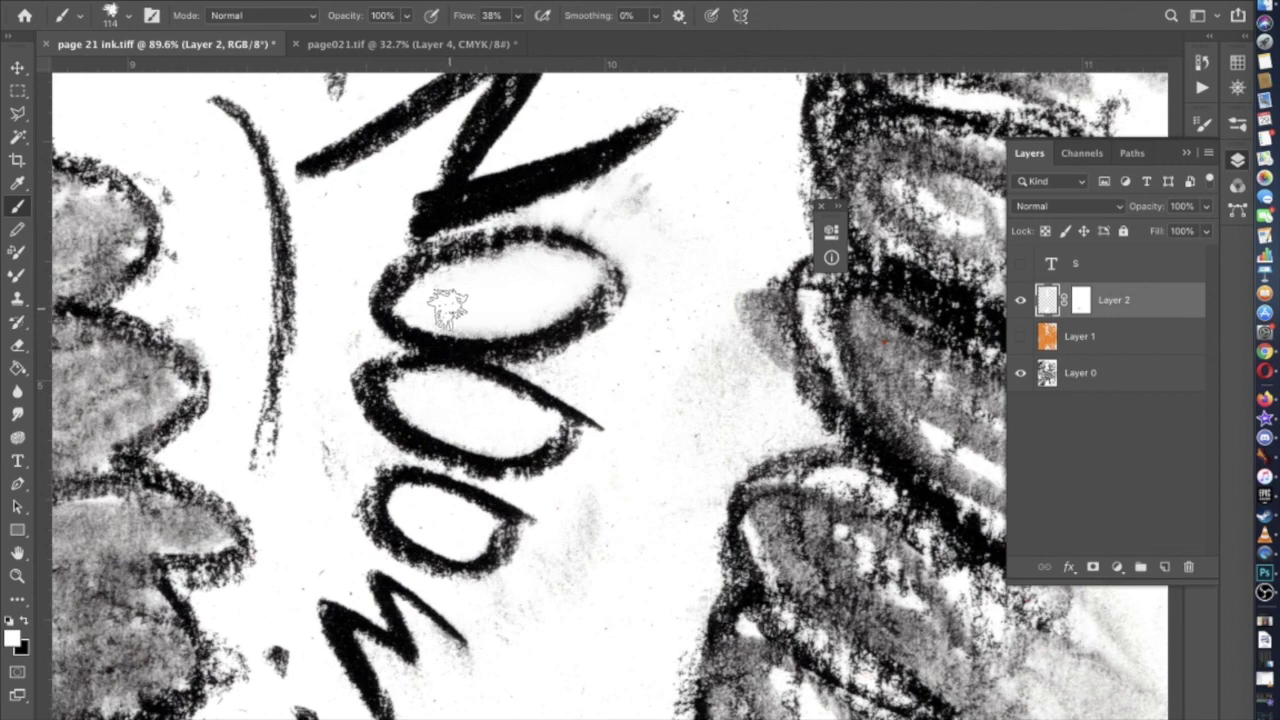
Paint out the remaining grey smudge beside the N
scroll(448, 390, "up", 1)
scroll(445, 392, "up", 5)
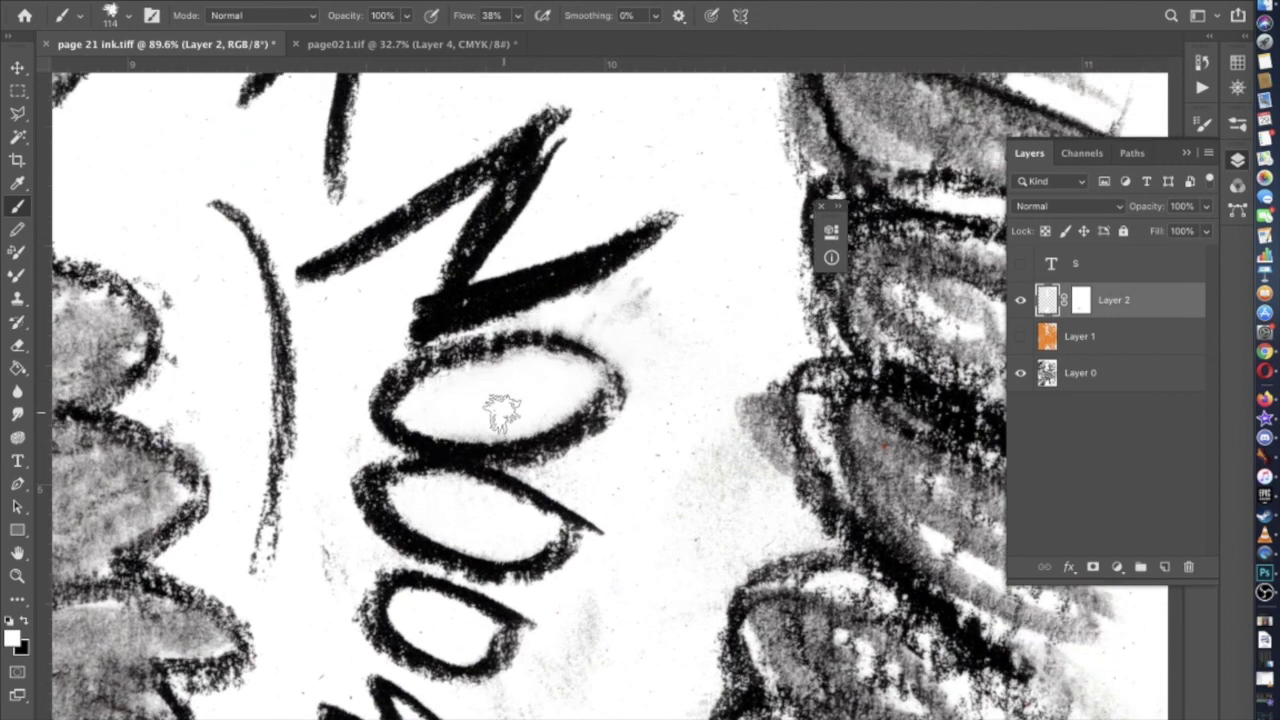
mouse_move(634, 286)
left_mouse_down()
mouse_move(659, 307)
mouse_move(646, 296)
mouse_move(608, 323)
left_mouse_up()
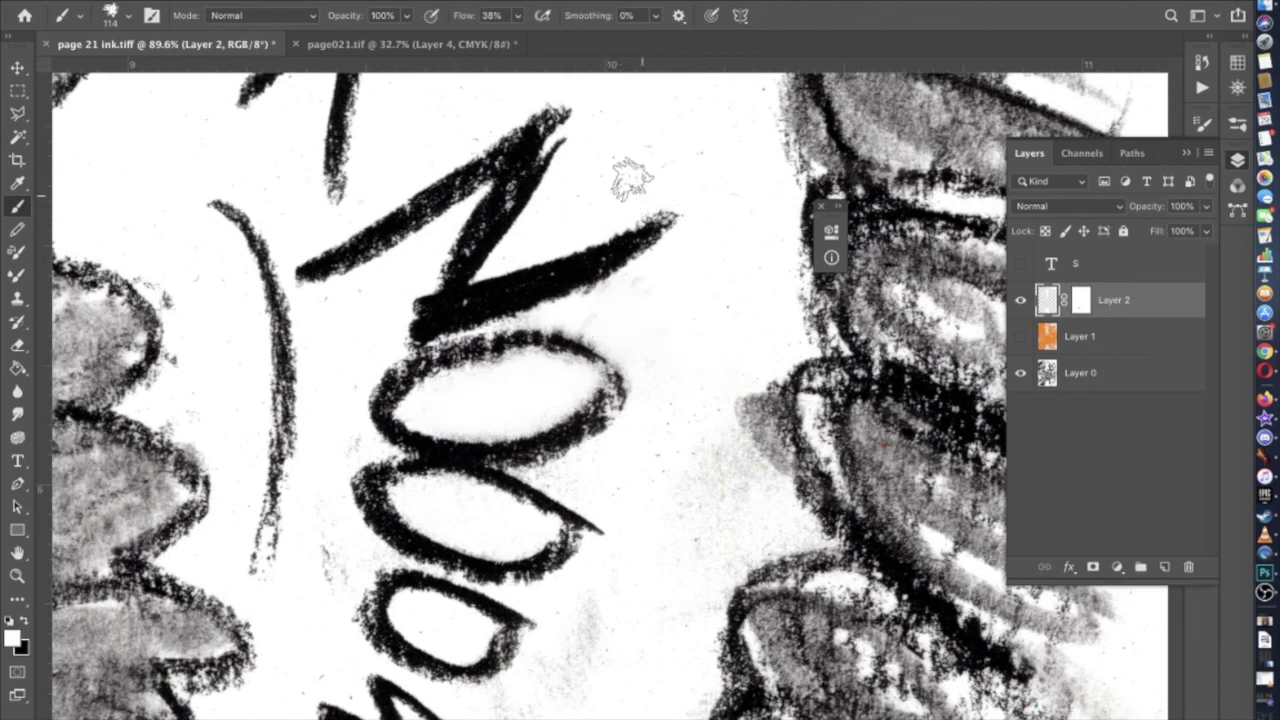
scroll(612, 125, "up", 5)
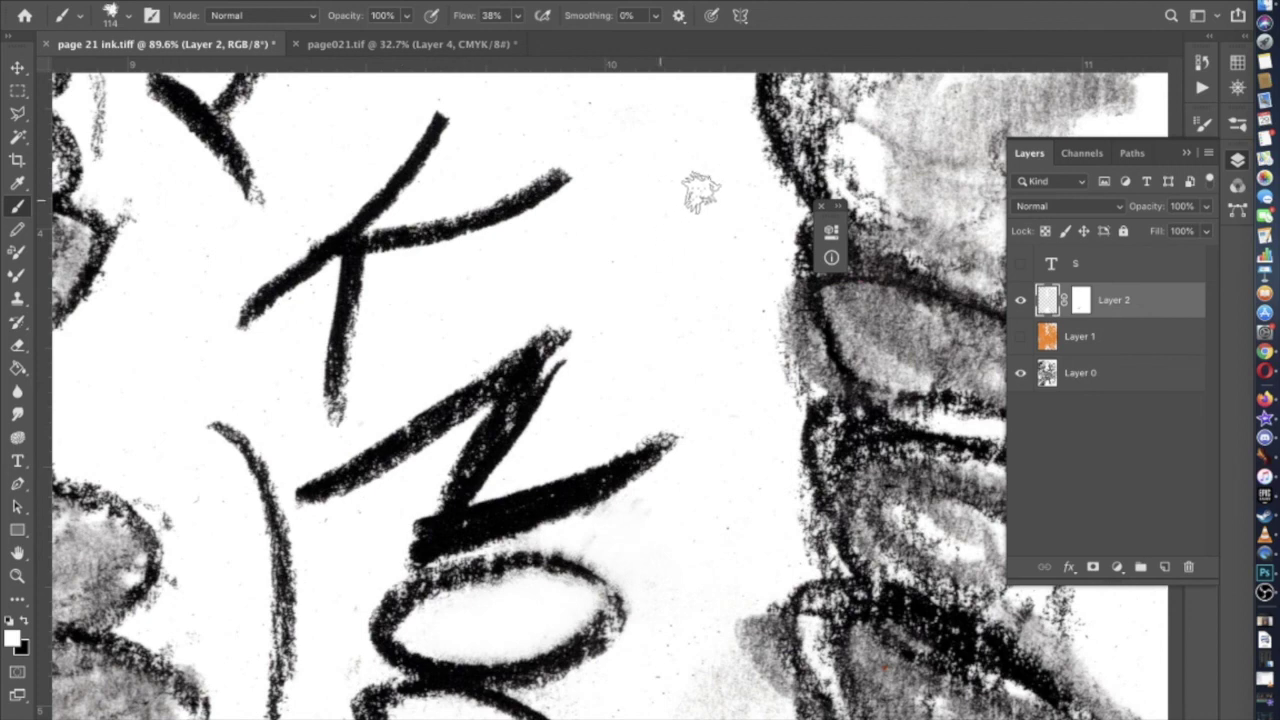
scroll(718, 215, "up", 2)
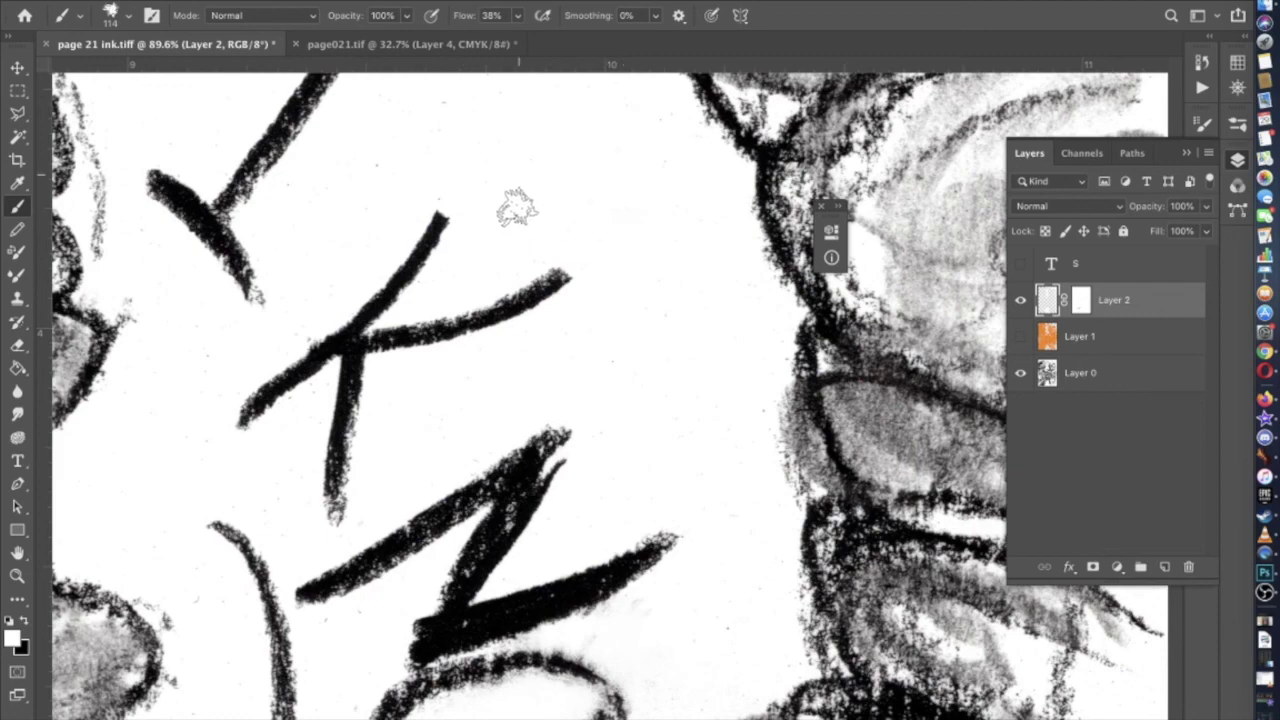
scroll(514, 209, "up", 3)
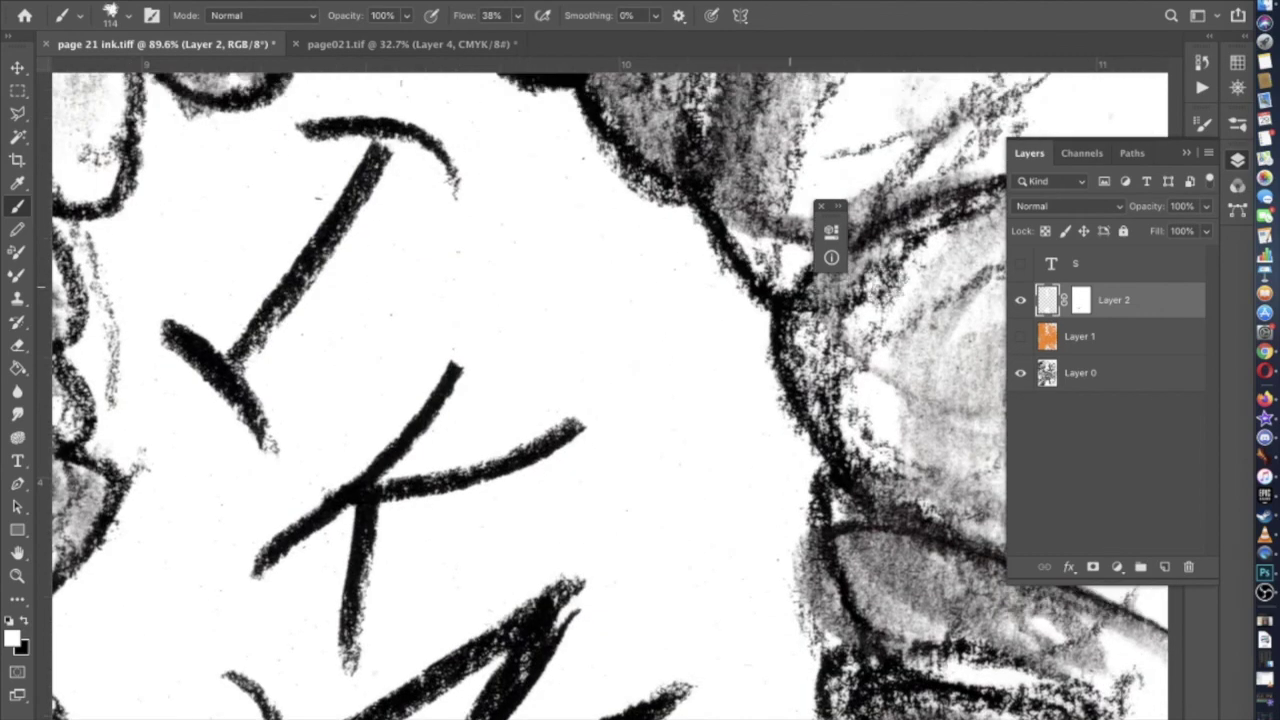
Show the orange Layer 1 again
left_click(1021, 337)
scroll(586, 329, "down", 10)
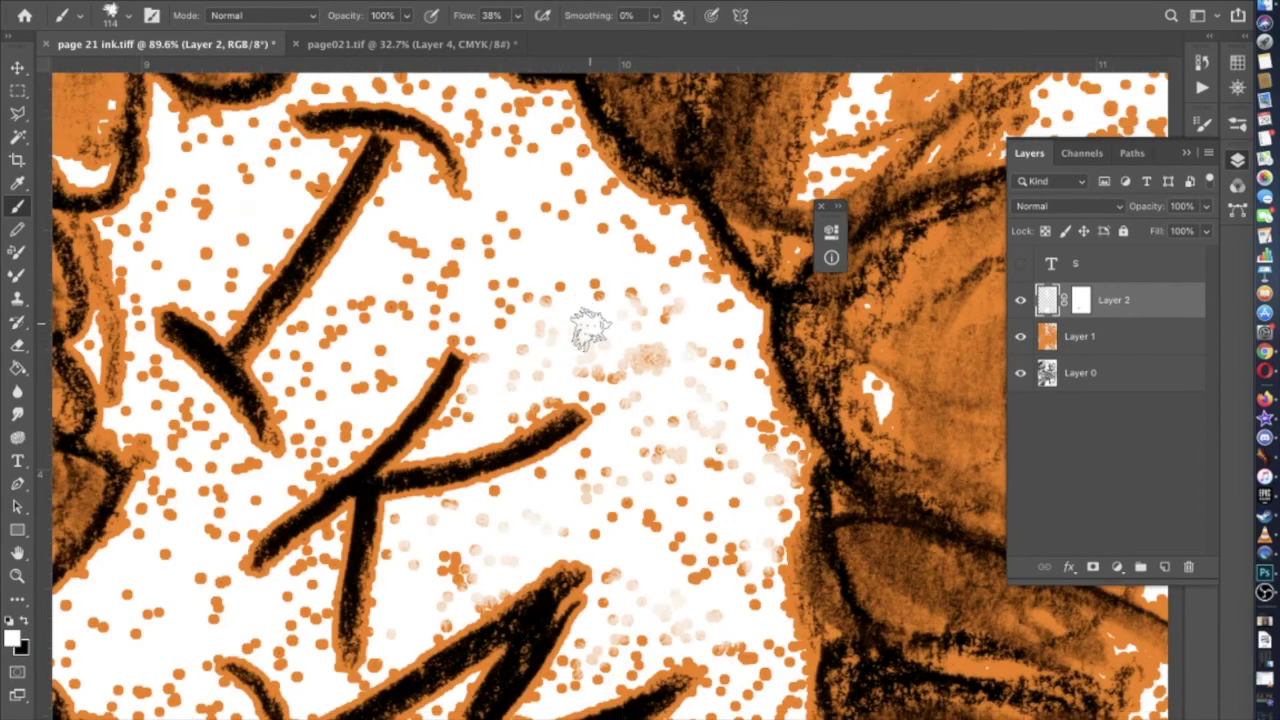
scroll(586, 329, "down", 5)
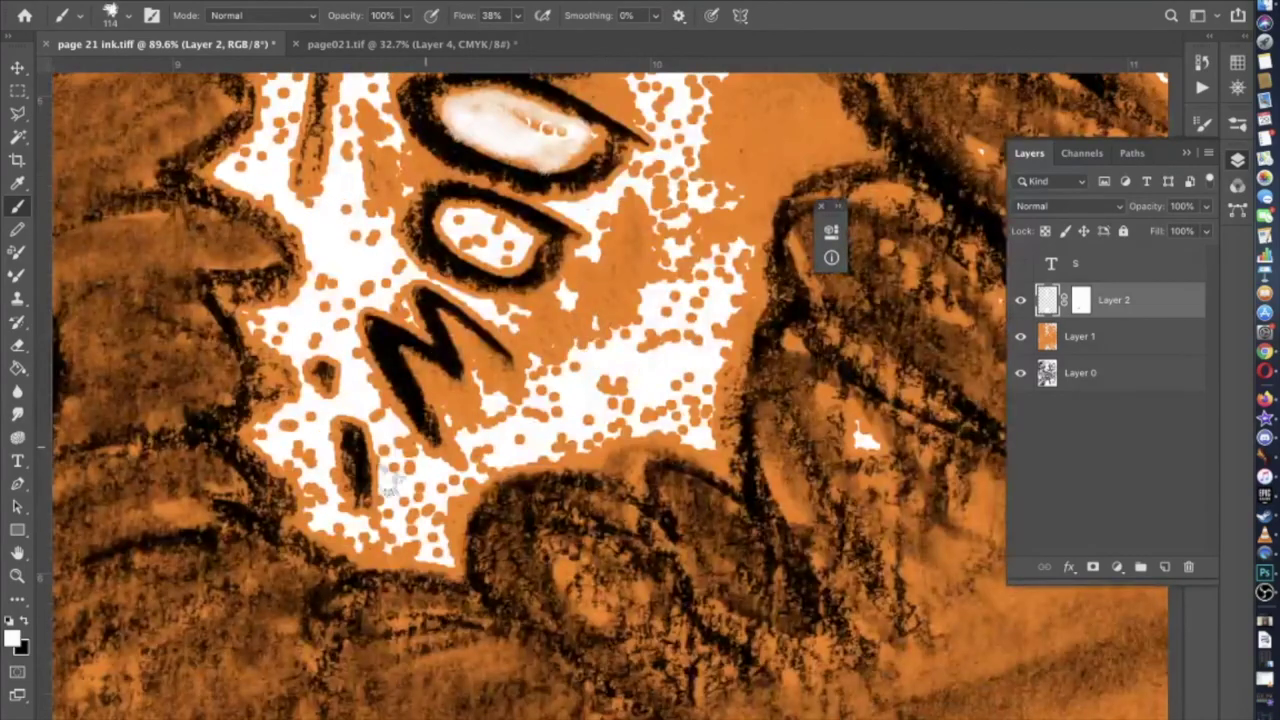
scroll(586, 329, "up", 8)
scroll(368, 500, "down", 10)
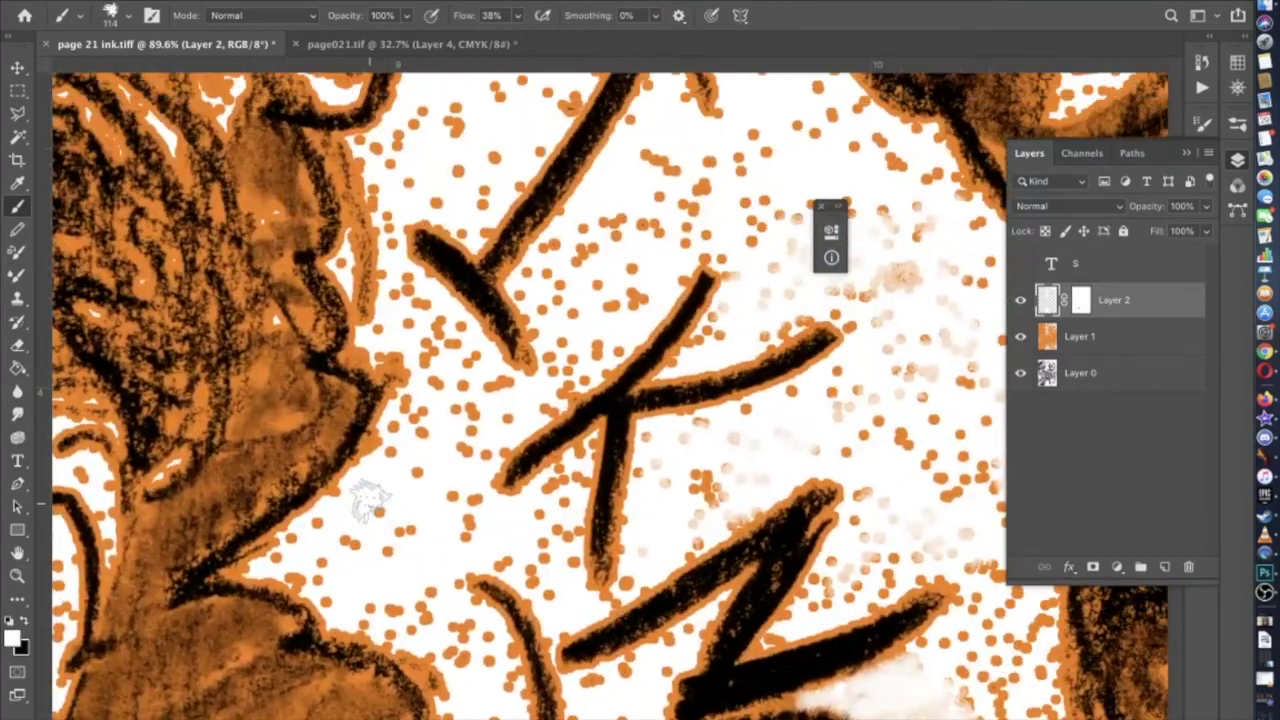
scroll(368, 497, "up", 8)
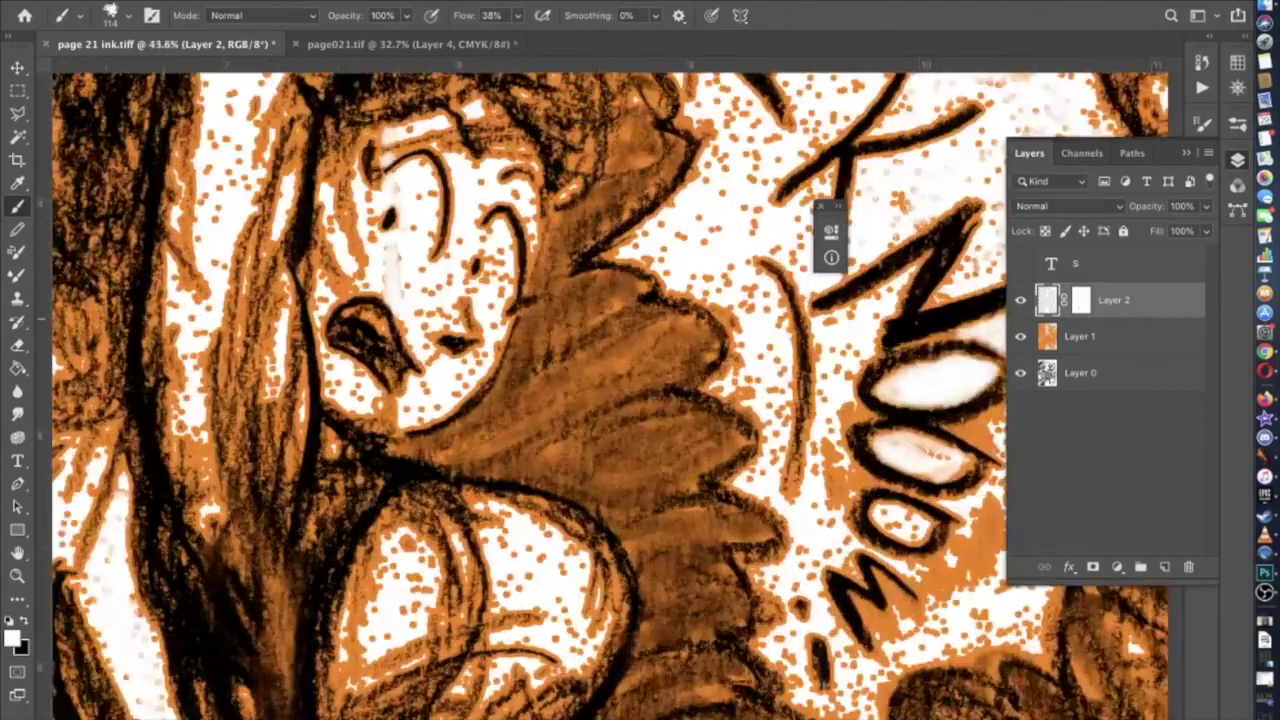
scroll(368, 497, "up", 5)
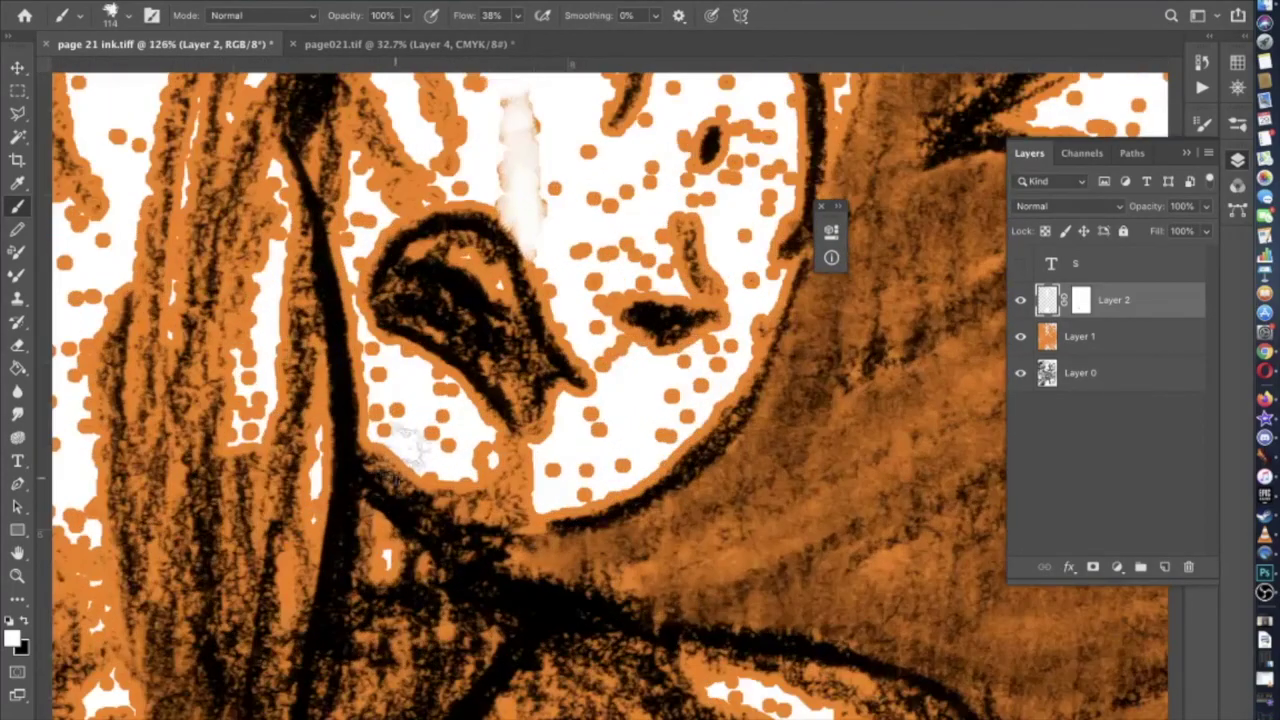
Set the brush to 87 px, paint white below the eye, then undo those strokes
left_click(127, 15)
type("87")
key("Return")
mouse_move(435, 400)
left_mouse_down()
mouse_move(390, 373)
mouse_move(391, 395)
mouse_move(428, 437)
mouse_move(511, 478)
mouse_move(478, 443)
mouse_move(511, 478)
mouse_move(453, 466)
mouse_move(539, 488)
mouse_move(469, 485)
mouse_move(406, 505)
mouse_move(471, 452)
mouse_move(466, 437)
mouse_move(436, 460)
mouse_move(386, 390)
mouse_move(568, 452)
mouse_move(596, 418)
mouse_move(584, 470)
mouse_move(659, 428)
mouse_move(712, 367)
mouse_move(686, 388)
mouse_move(634, 397)
mouse_move(608, 365)
mouse_move(586, 320)
mouse_move(596, 260)
mouse_move(643, 265)
mouse_move(576, 255)
mouse_move(548, 175)
mouse_move(586, 165)
mouse_move(619, 200)
mouse_move(646, 178)
mouse_move(638, 255)
mouse_move(590, 220)
left_mouse_up()
key("ctrl+z")
Fade the orange dots above, left and right of the eye to white
scroll(585, 240, "up", 5)
mouse_move(575, 288)
left_mouse_down()
mouse_move(537, 278)
mouse_move(536, 222)
mouse_move(574, 228)
mouse_move(548, 178)
left_mouse_up()
mouse_move(442, 274)
left_mouse_down()
mouse_move(439, 328)
mouse_move(436, 240)
left_mouse_up()
mouse_move(650, 340)
left_mouse_down()
mouse_move(623, 380)
mouse_move(693, 428)
mouse_move(686, 440)
mouse_move(710, 420)
mouse_move(725, 375)
mouse_move(705, 335)
mouse_move(720, 332)
mouse_move(738, 423)
mouse_move(720, 520)
left_mouse_up()
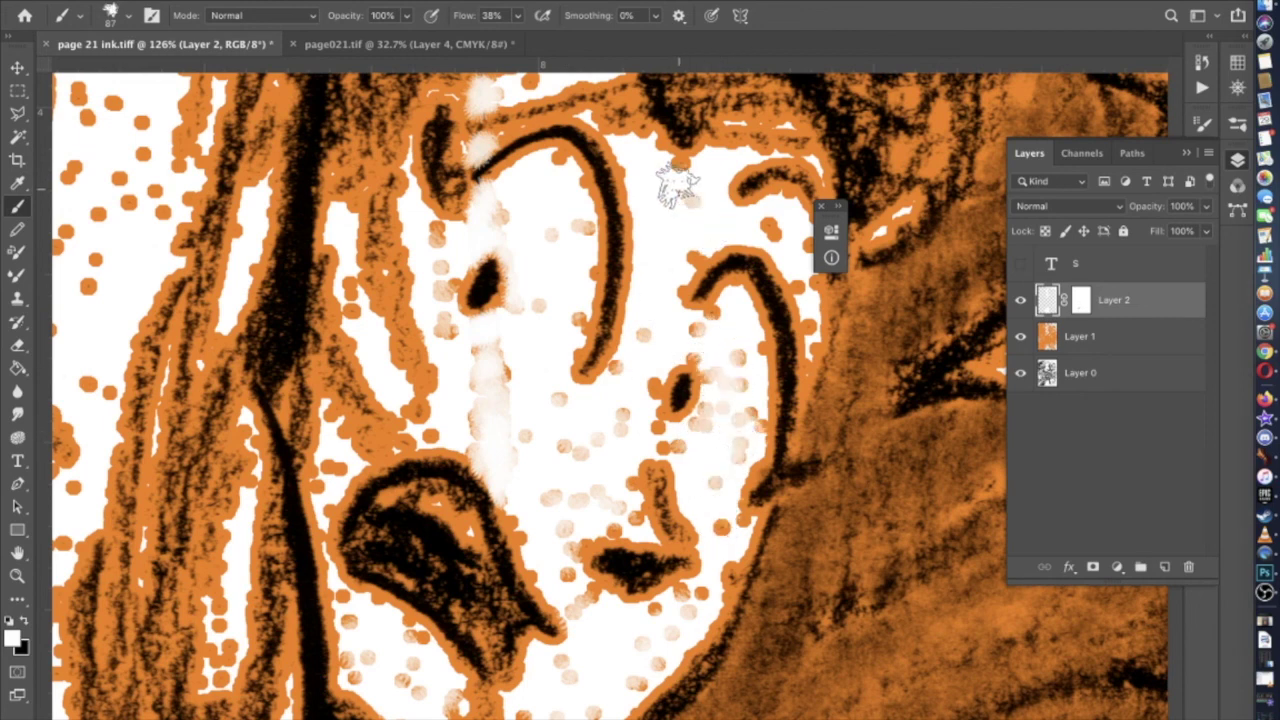
Switch to a Hard Round brush and cover the orange dots on the upper face
scroll(680, 200, "right", 5)
scroll(680, 200, "up", 3)
scroll(620, 335, "left", 4)
scroll(620, 335, "down", 3)
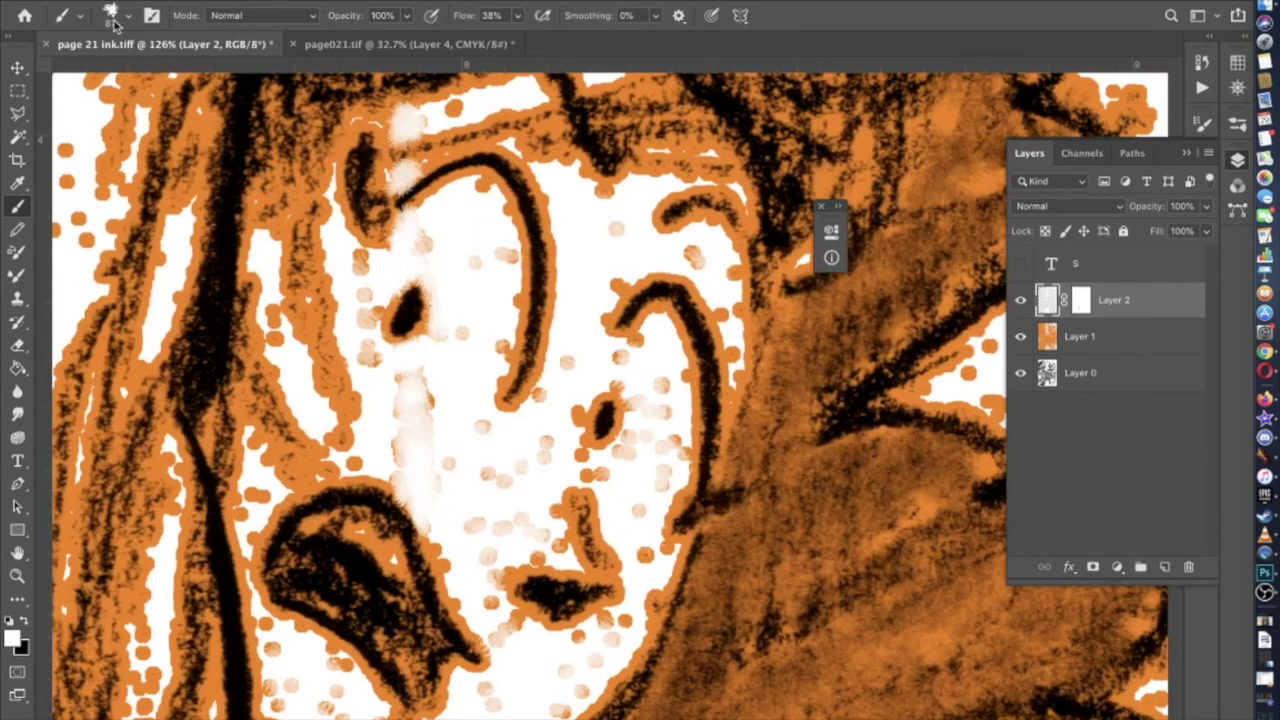
left_click(127, 16)
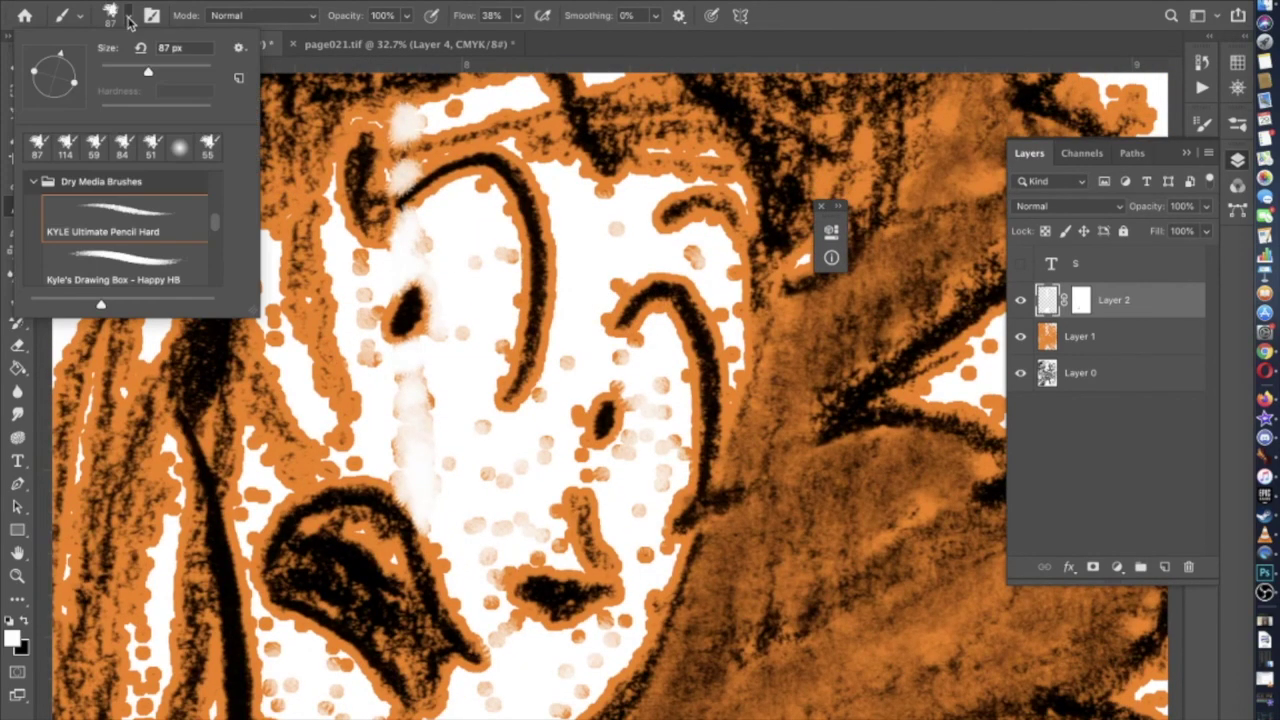
scroll(100, 250, "up", 2)
left_click(110, 218)
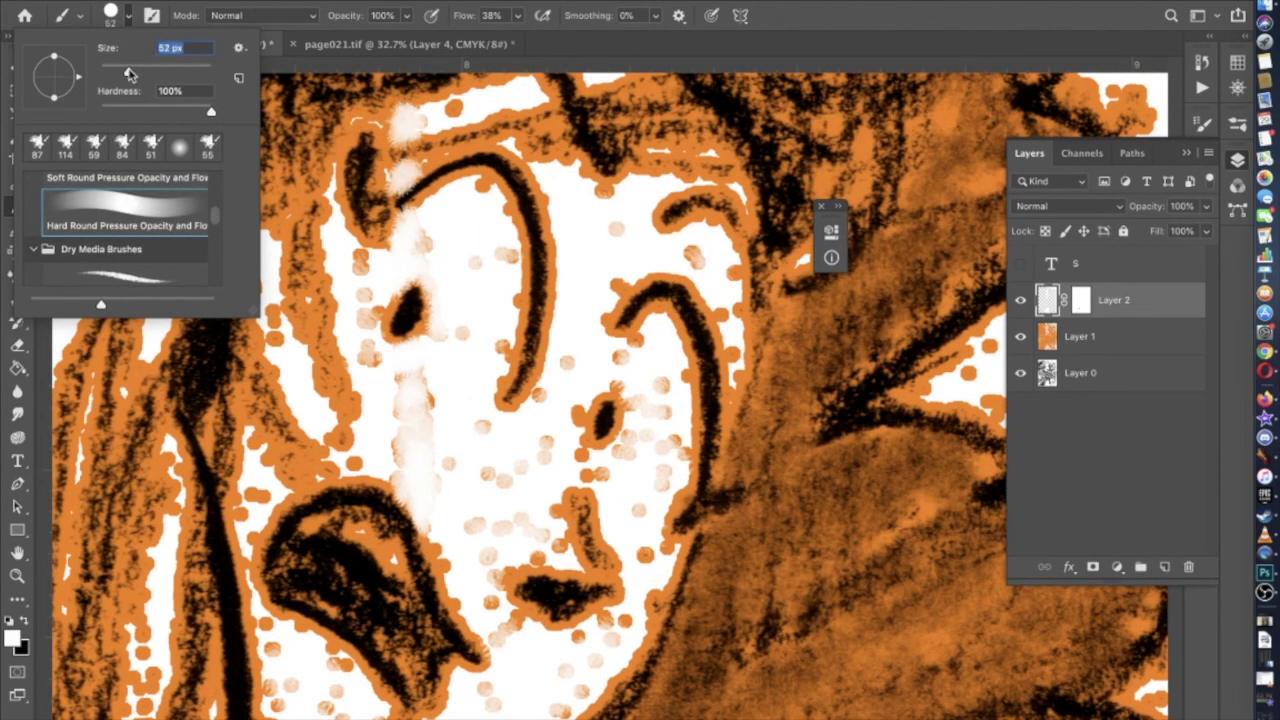
key("Return")
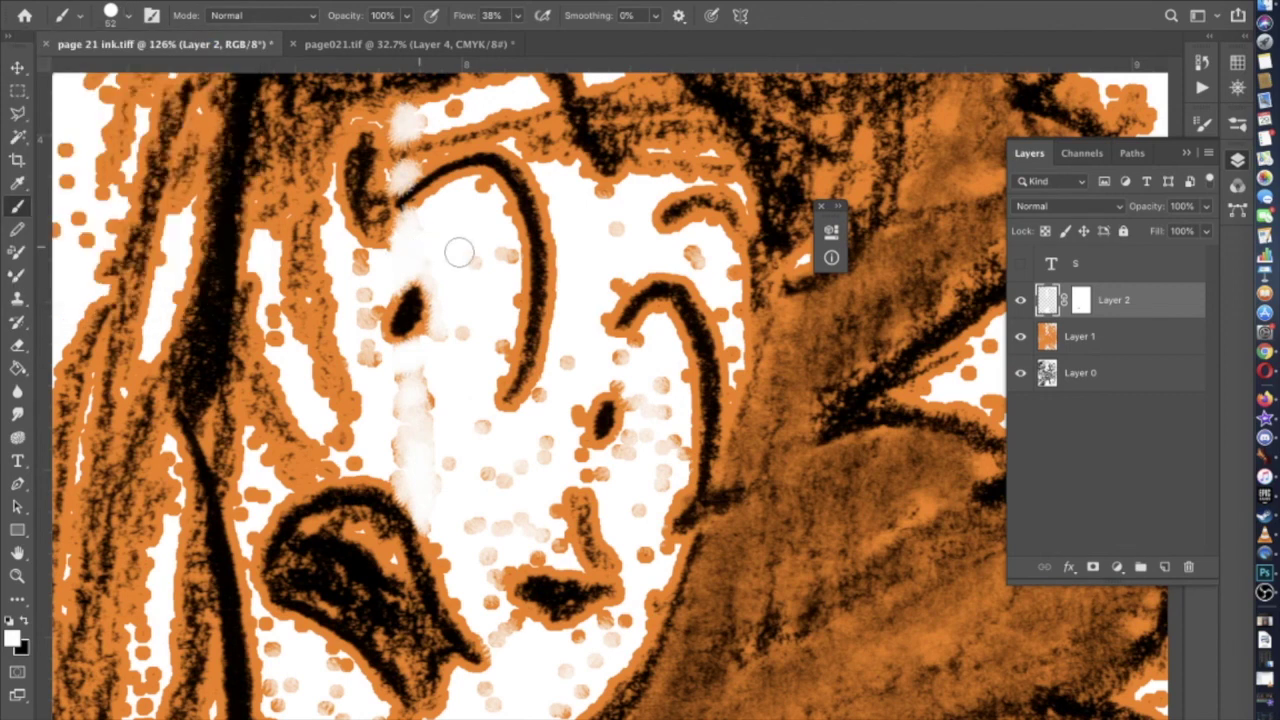
mouse_move(493, 248)
left_mouse_down()
mouse_move(496, 333)
mouse_move(461, 331)
mouse_move(418, 386)
mouse_move(385, 385)
mouse_move(363, 353)
mouse_move(357, 270)
left_mouse_up()
Cover the dots below the eye, below the mouth, beside the jaw and around the lower cheek
mouse_move(418, 401)
left_mouse_down()
mouse_move(361, 459)
mouse_move(431, 468)
mouse_move(428, 400)
mouse_move(405, 457)
left_mouse_up()
mouse_move(446, 517)
left_mouse_down()
mouse_move(497, 642)
mouse_move(574, 655)
mouse_move(618, 626)
mouse_move(573, 690)
mouse_move(484, 705)
left_mouse_up()
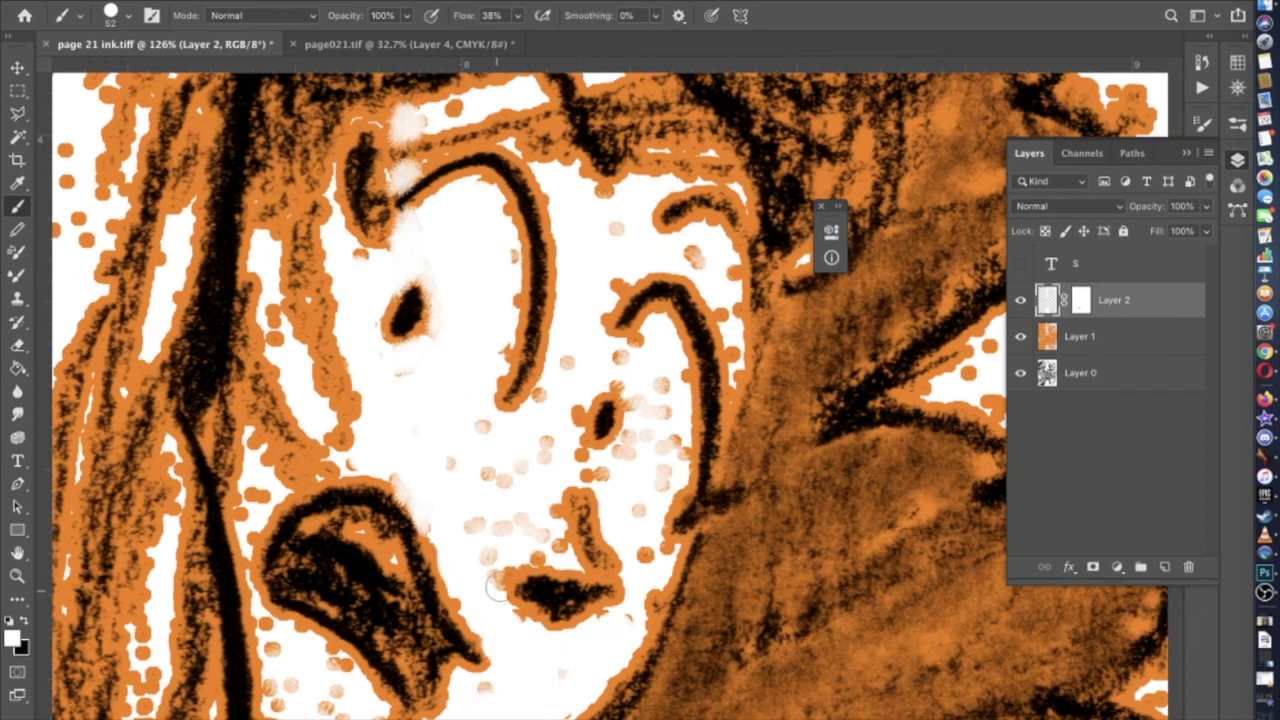
mouse_move(549, 528)
left_mouse_down()
mouse_move(495, 567)
mouse_move(496, 528)
mouse_move(549, 537)
mouse_move(535, 478)
mouse_move(567, 366)
mouse_move(567, 410)
mouse_move(511, 442)
mouse_move(482, 427)
mouse_move(488, 473)
mouse_move(524, 468)
mouse_move(488, 507)
left_mouse_up()
mouse_move(593, 462)
left_mouse_down()
mouse_move(634, 459)
mouse_move(599, 471)
mouse_move(632, 450)
mouse_move(639, 393)
mouse_move(620, 370)
mouse_move(641, 348)
mouse_move(675, 376)
mouse_move(659, 386)
mouse_move(676, 447)
mouse_move(643, 496)
mouse_move(642, 556)
left_mouse_up()
At 31 px, paint out the faint orange dots near the chin, below the face and beside the jaw
scroll(645, 541, "up", 3)
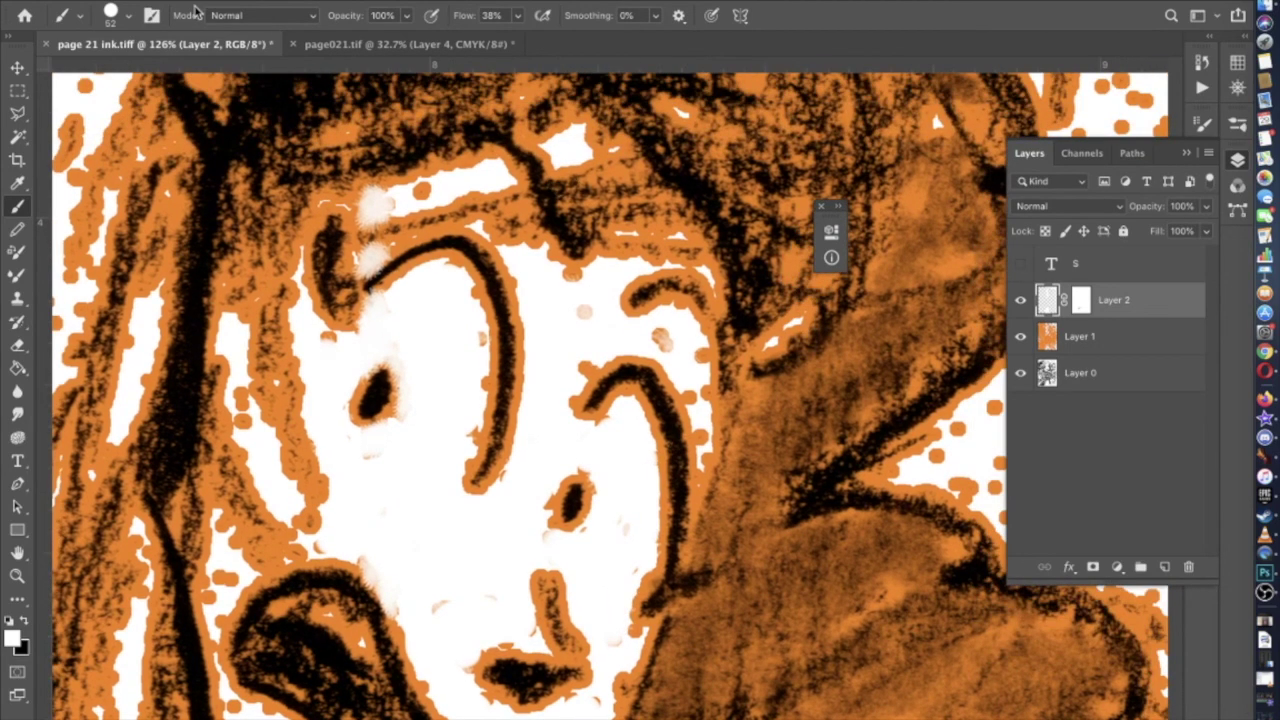
left_click(128, 15)
left_click_drag(136, 72, 117, 72)
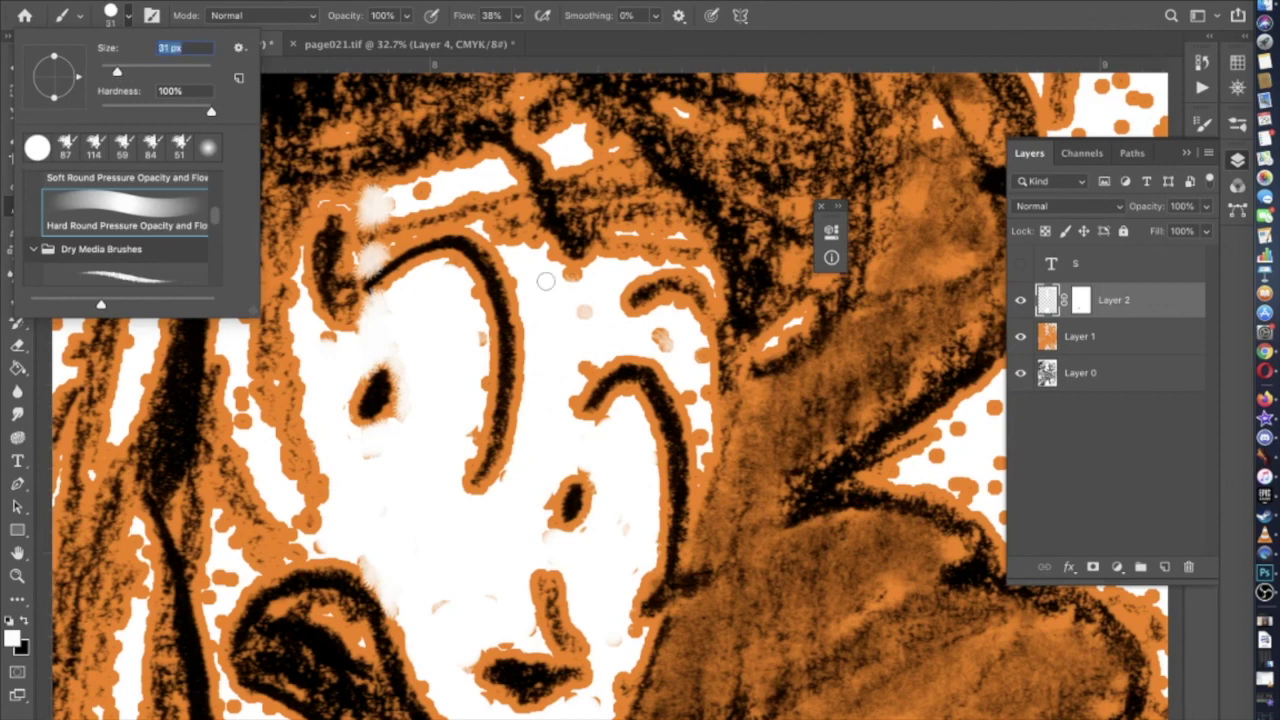
key("Return")
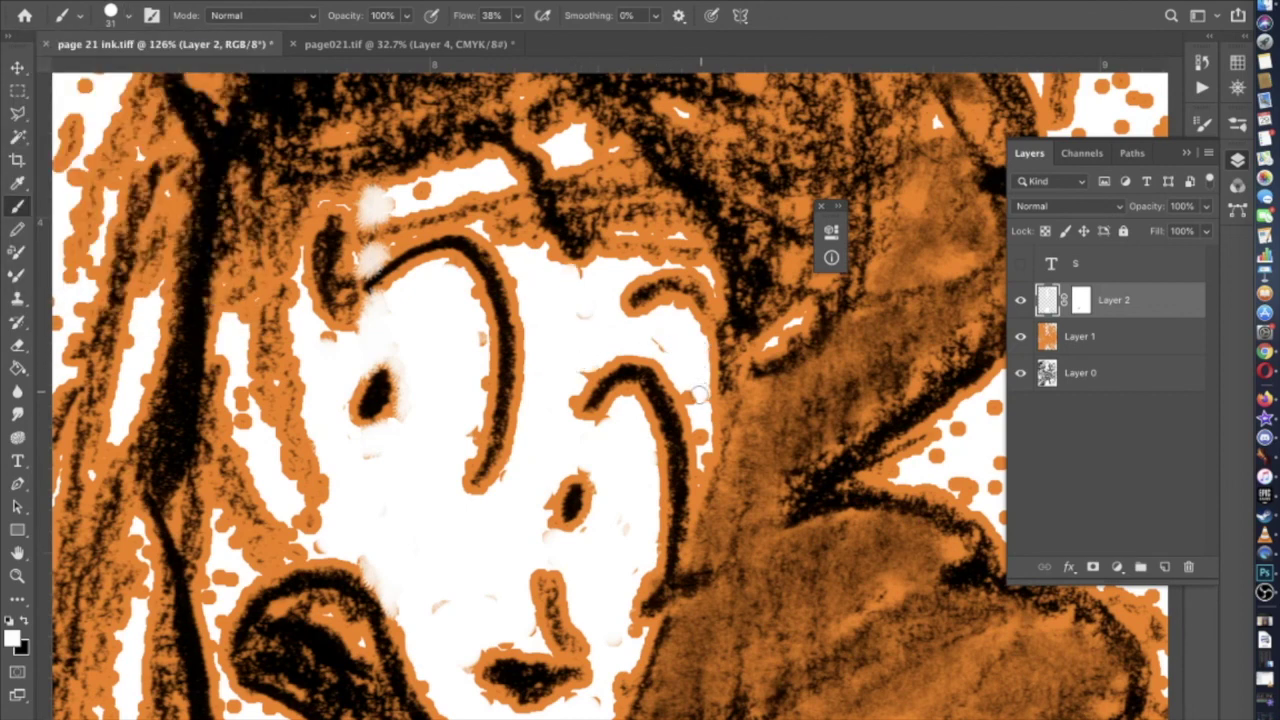
scroll(701, 438, "down", 8)
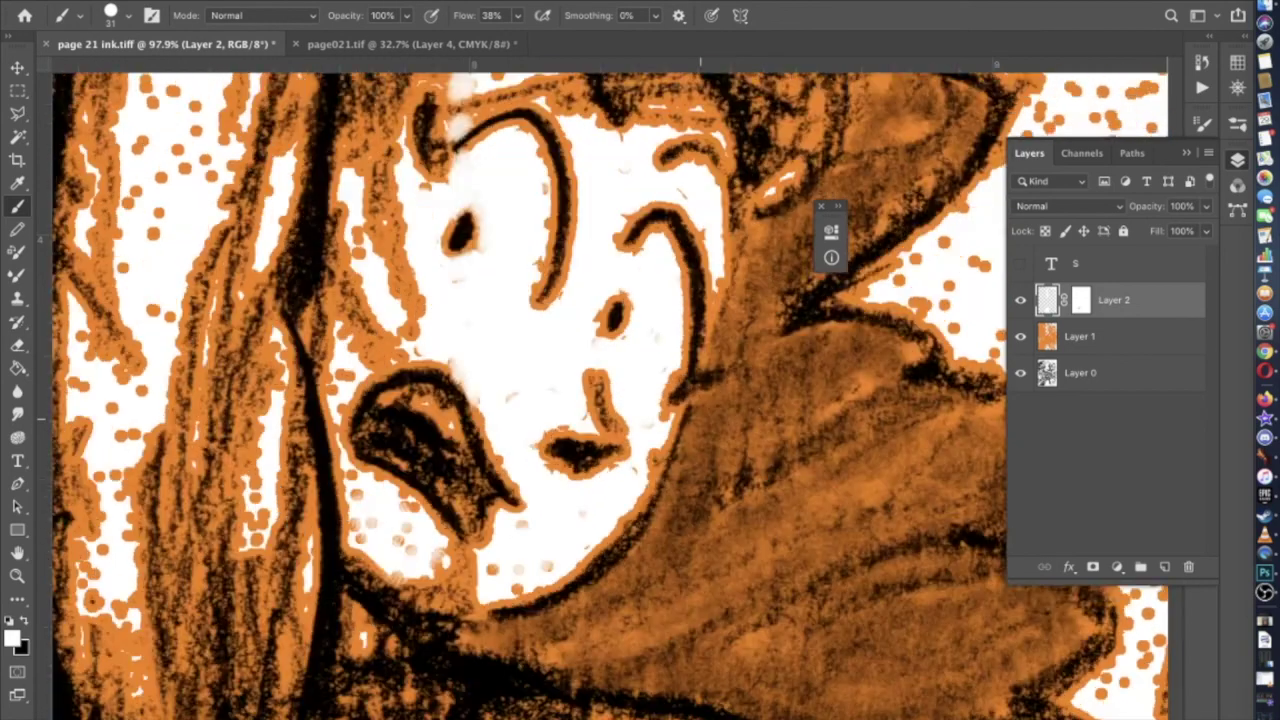
scroll(580, 497, "up", 2)
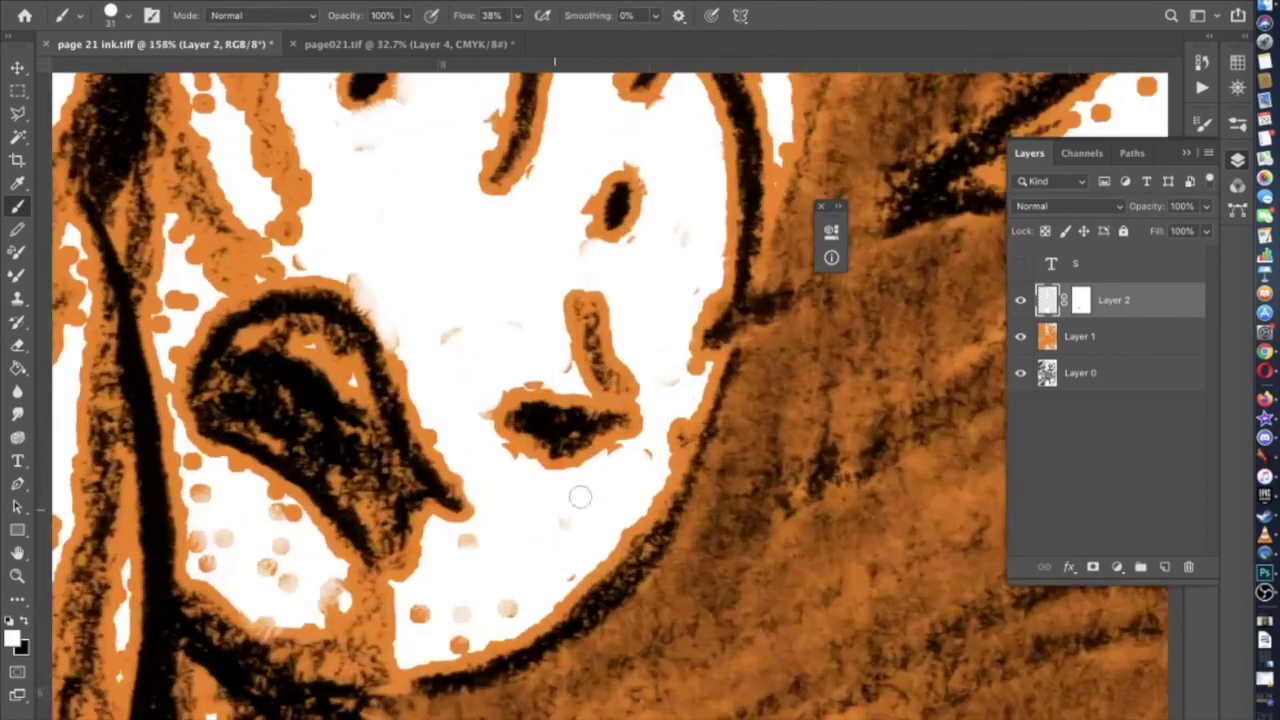
left_click(460, 613)
left_click(505, 608)
left_click(333, 597)
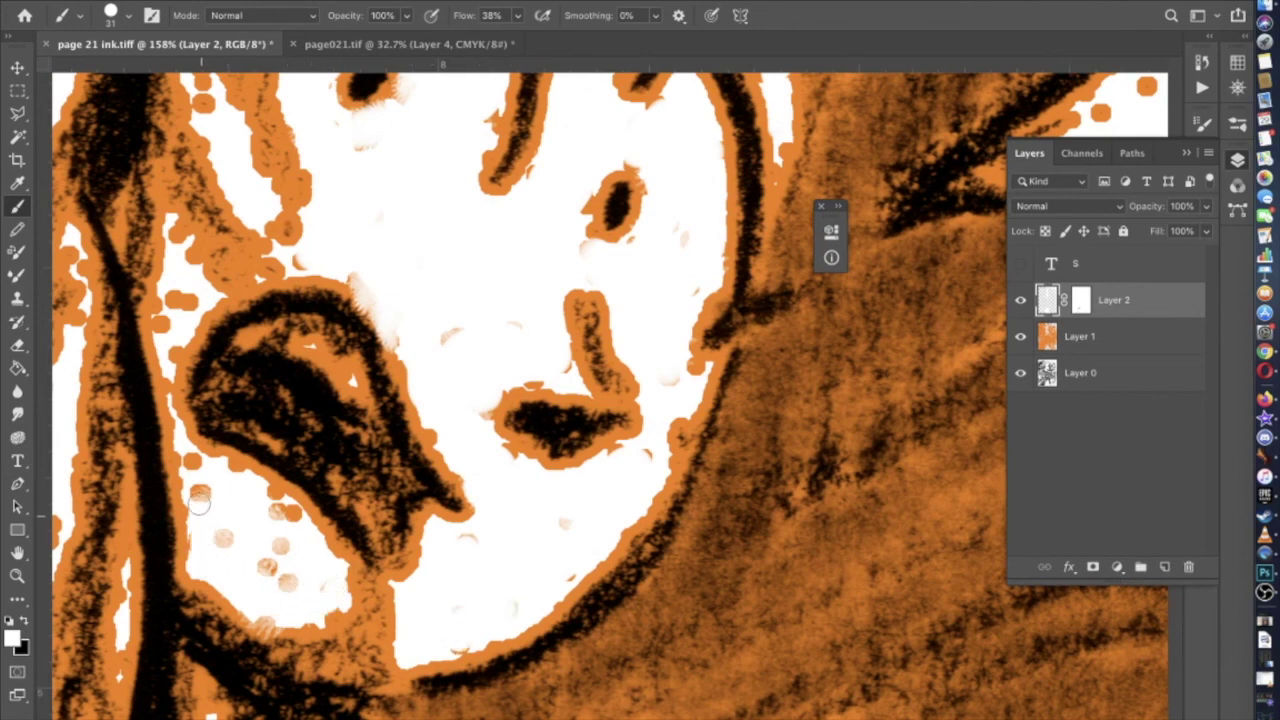
mouse_move(223, 472)
left_mouse_down()
mouse_move(278, 502)
mouse_move(296, 560)
mouse_move(212, 526)
left_mouse_up()
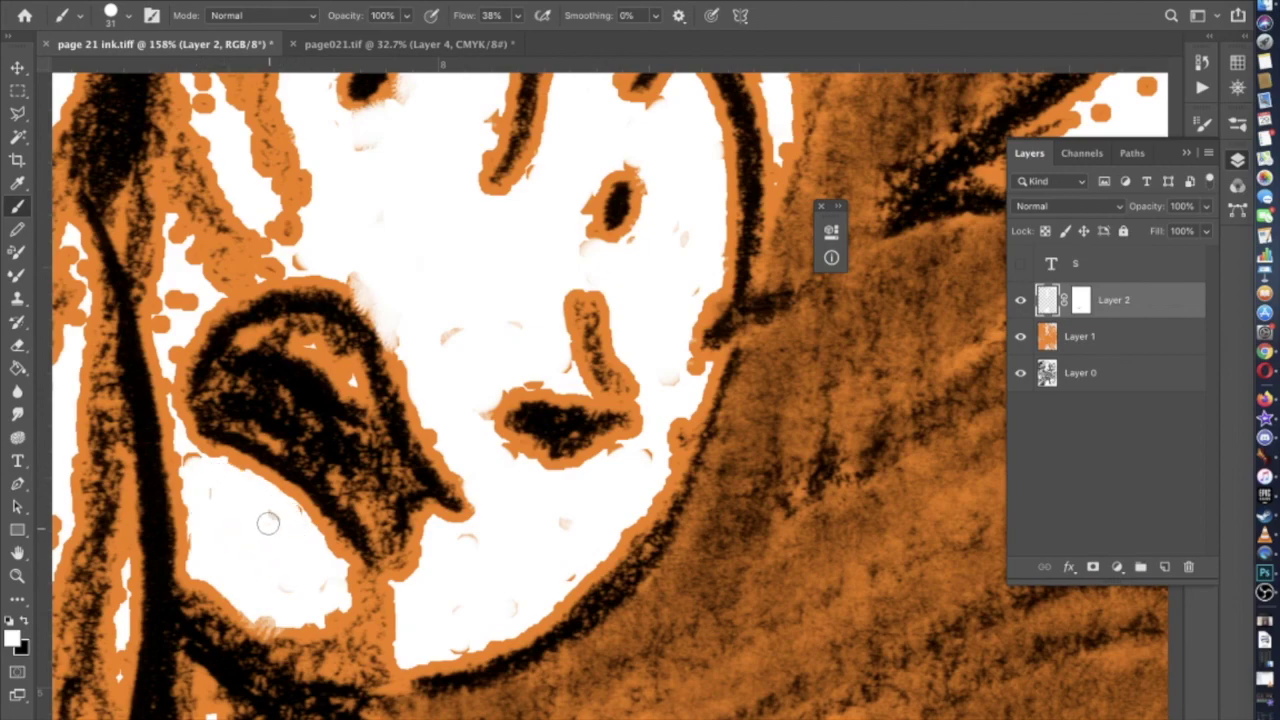
scroll(268, 523, "down", 10)
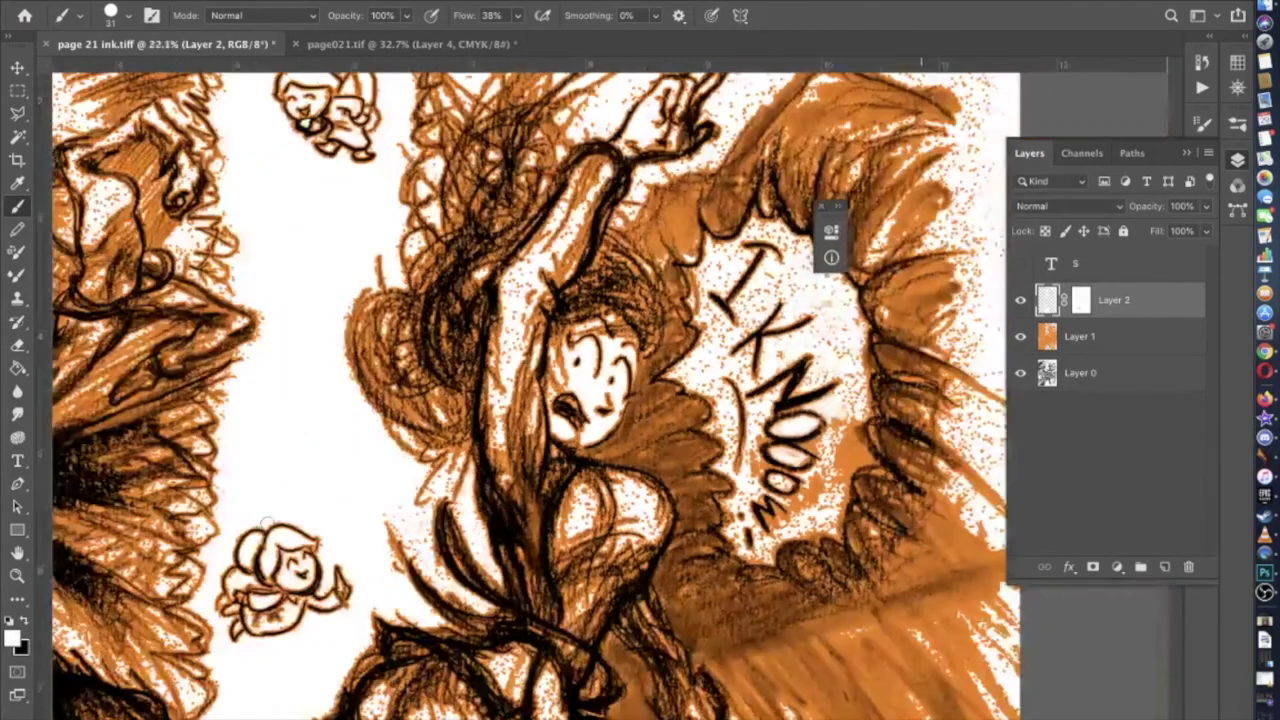
Zoom out to see the whole page, then zoom back in on the I KNOW burst to about 55%
scroll(265, 521, "up", 5)
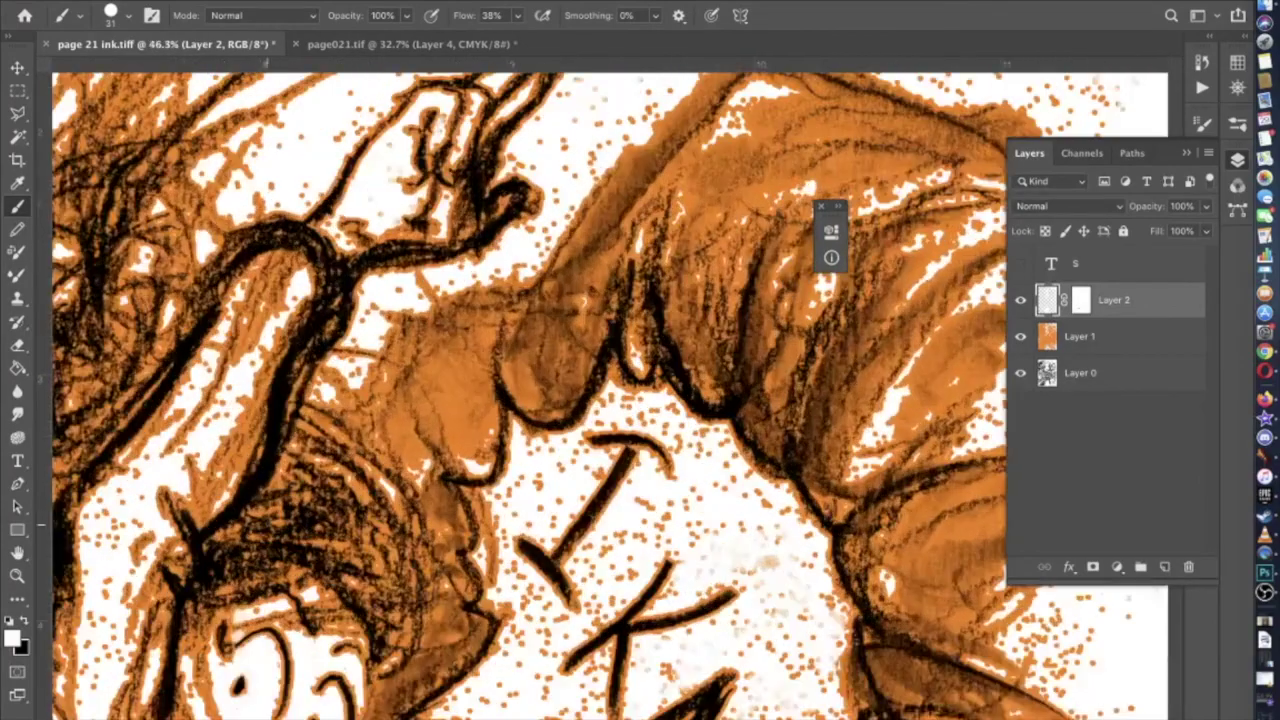
scroll(541, 324, "up", 5)
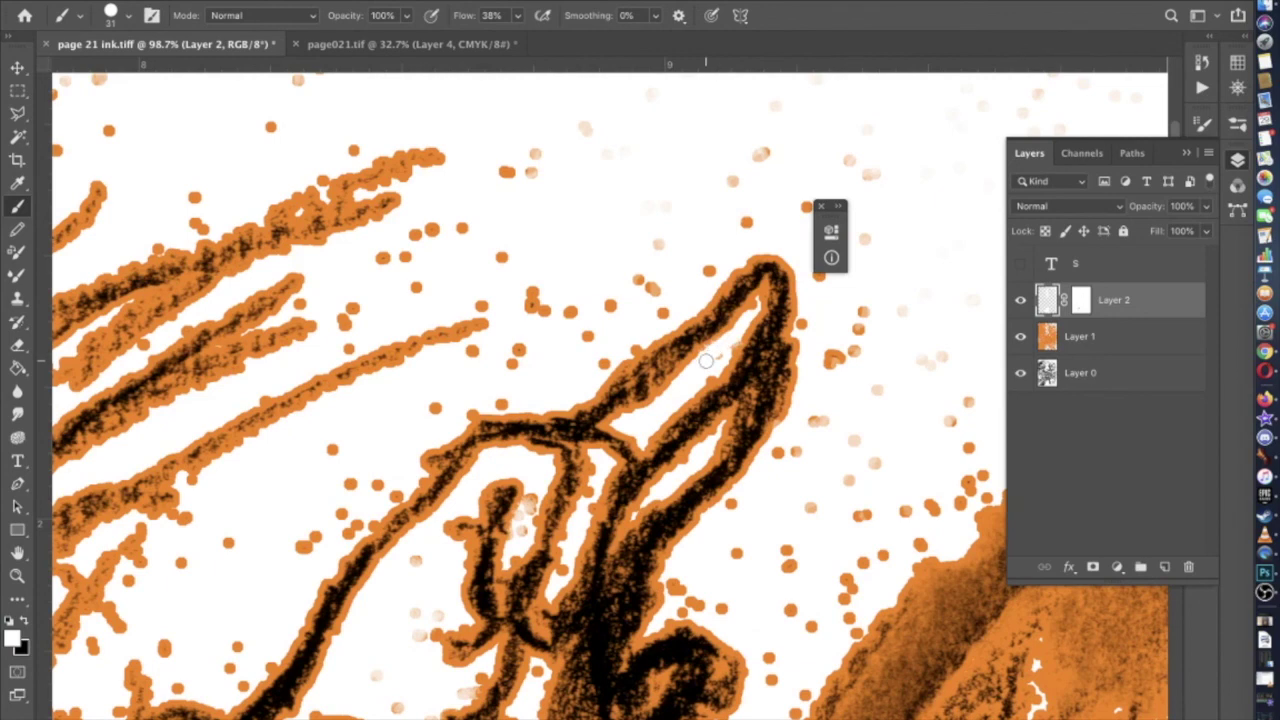
scroll(706, 360, "down", 3)
scroll(706, 360, "left", 3)
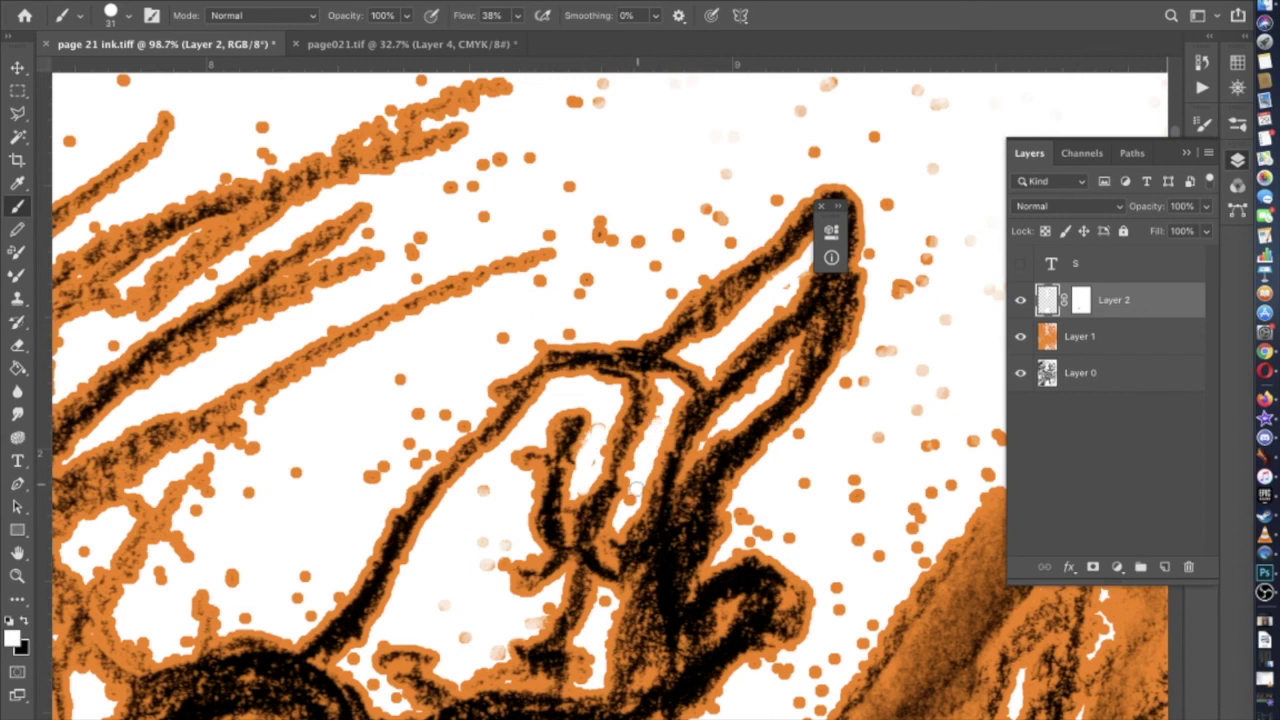
scroll(526, 502, "down", 3)
scroll(526, 502, "left", 1)
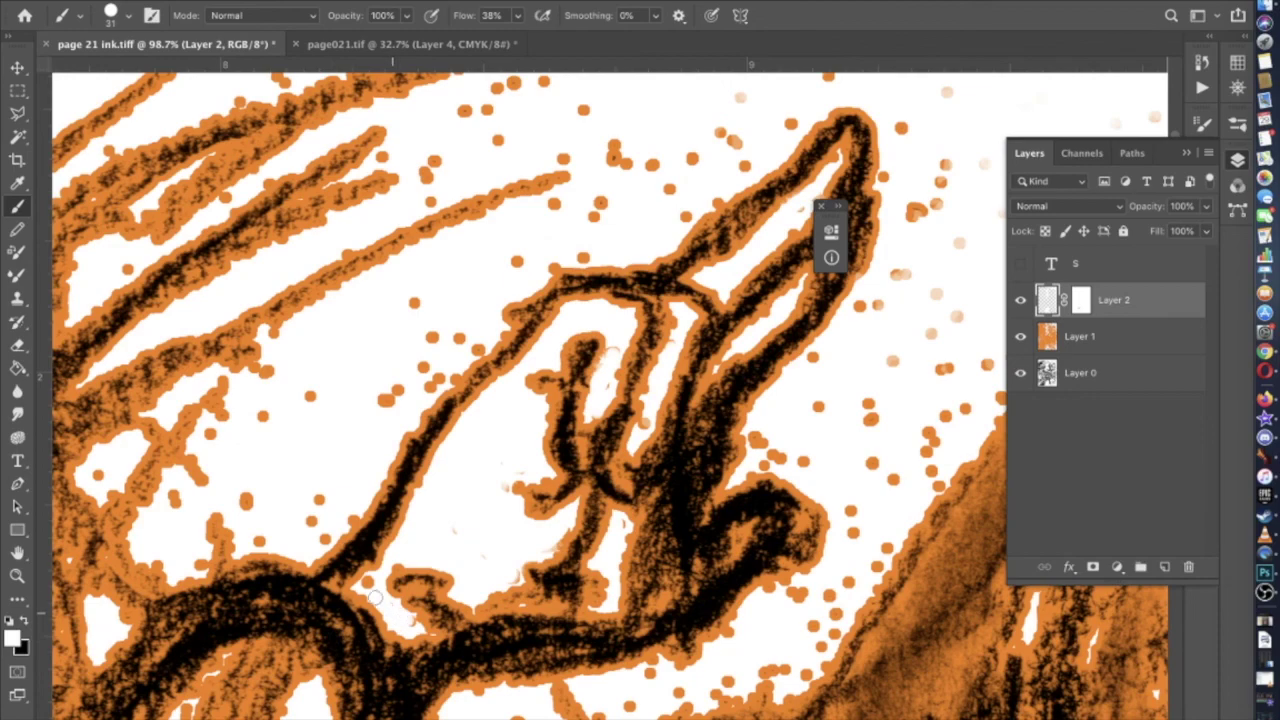
scroll(368, 585, "down", 6)
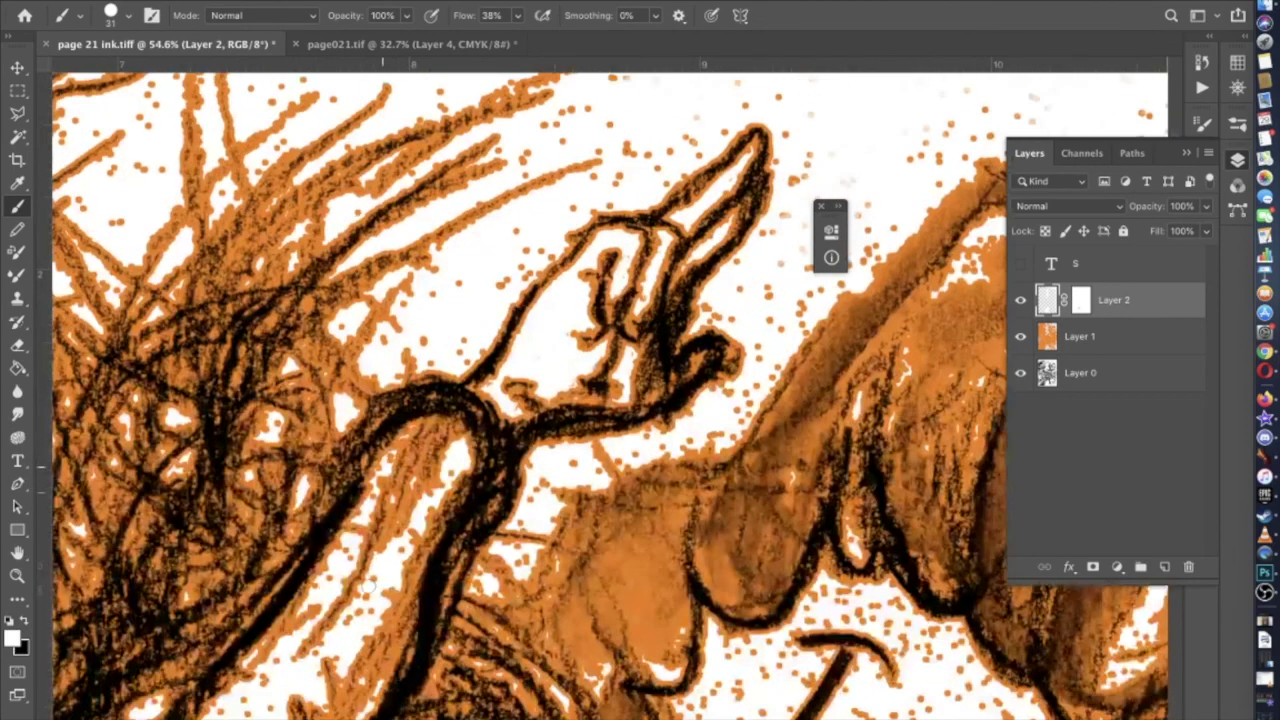
scroll(368, 585, "down", 6)
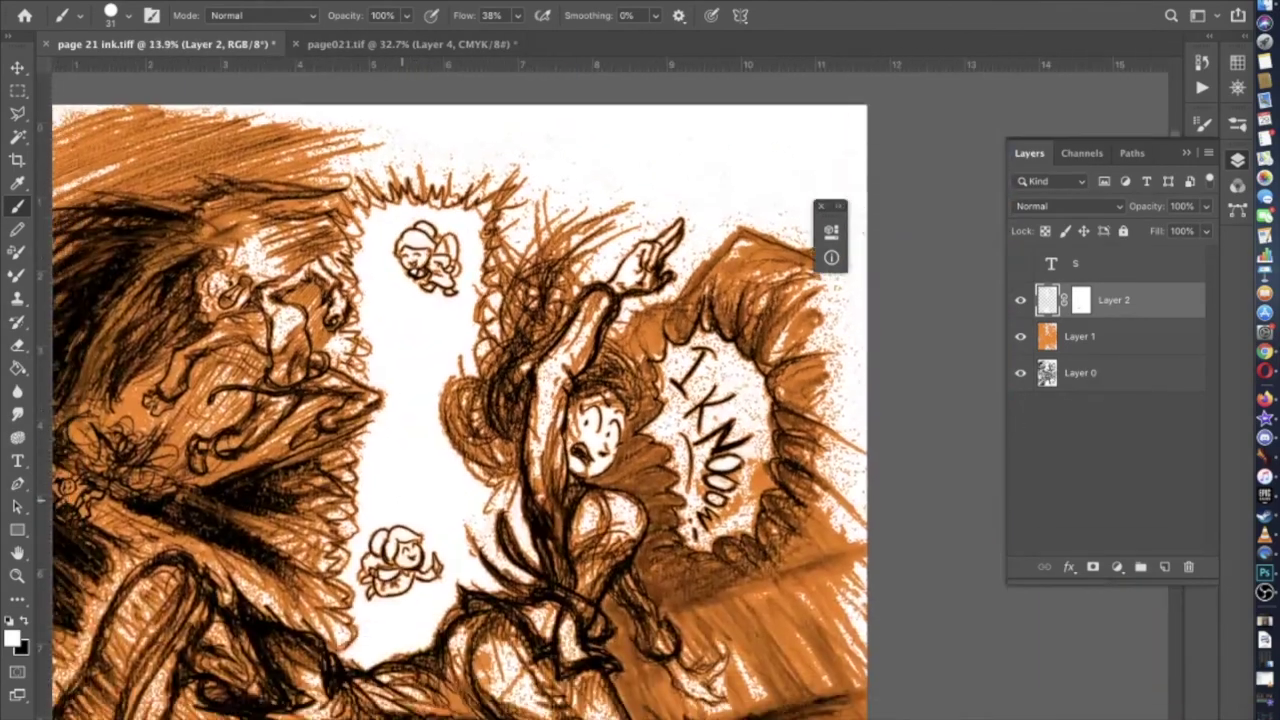
scroll(368, 585, "up", 5)
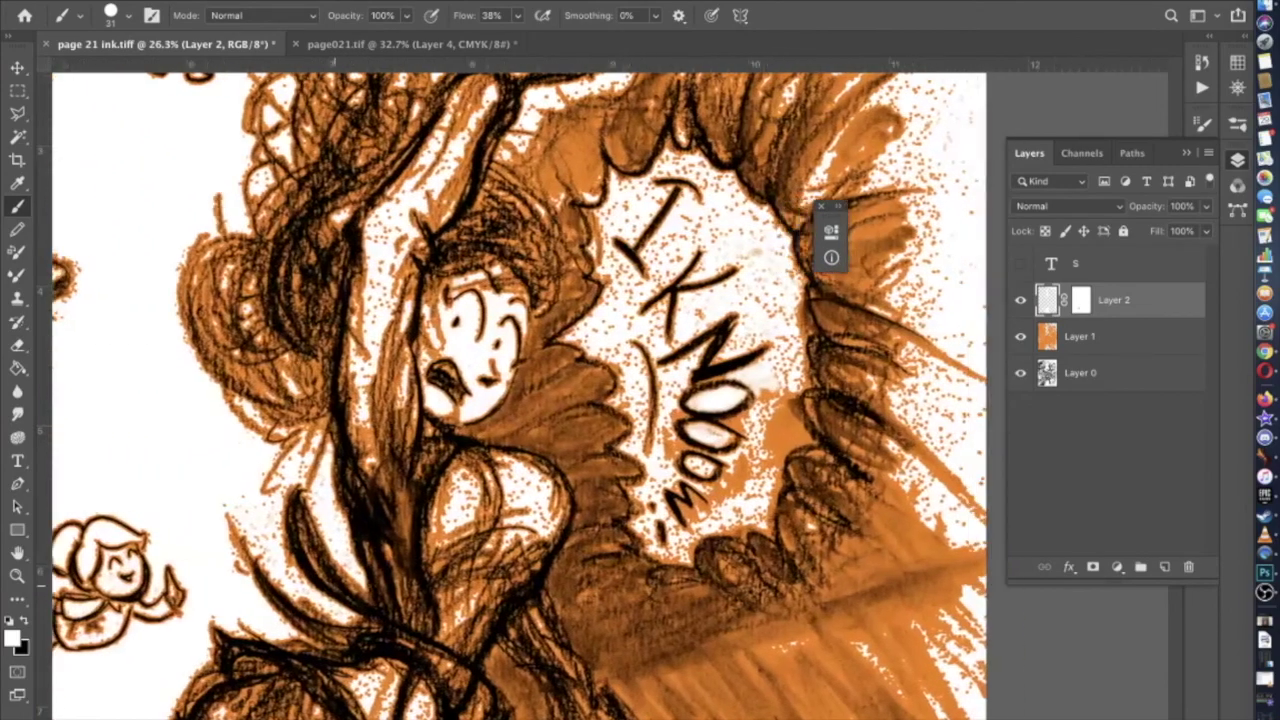
scroll(368, 585, "up", 5)
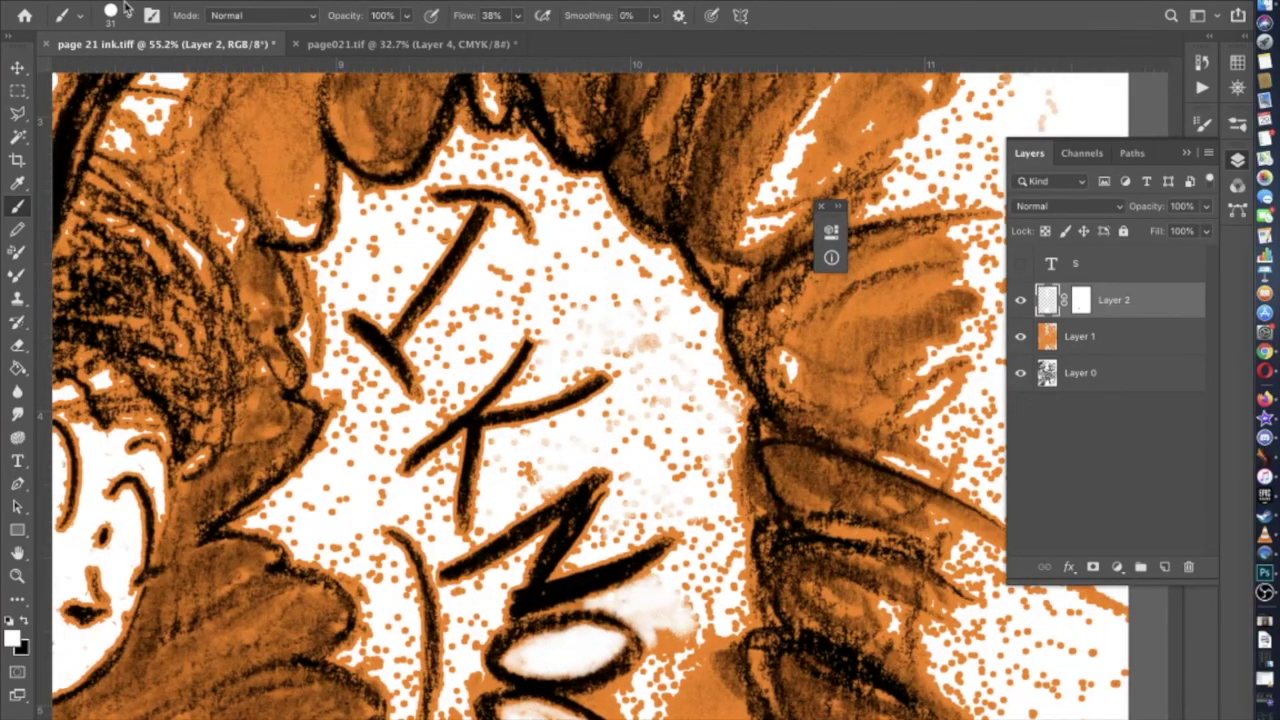
Set a smaller brush size in the Brush Preset picker and zoom in to about 95%
left_click(127, 15)
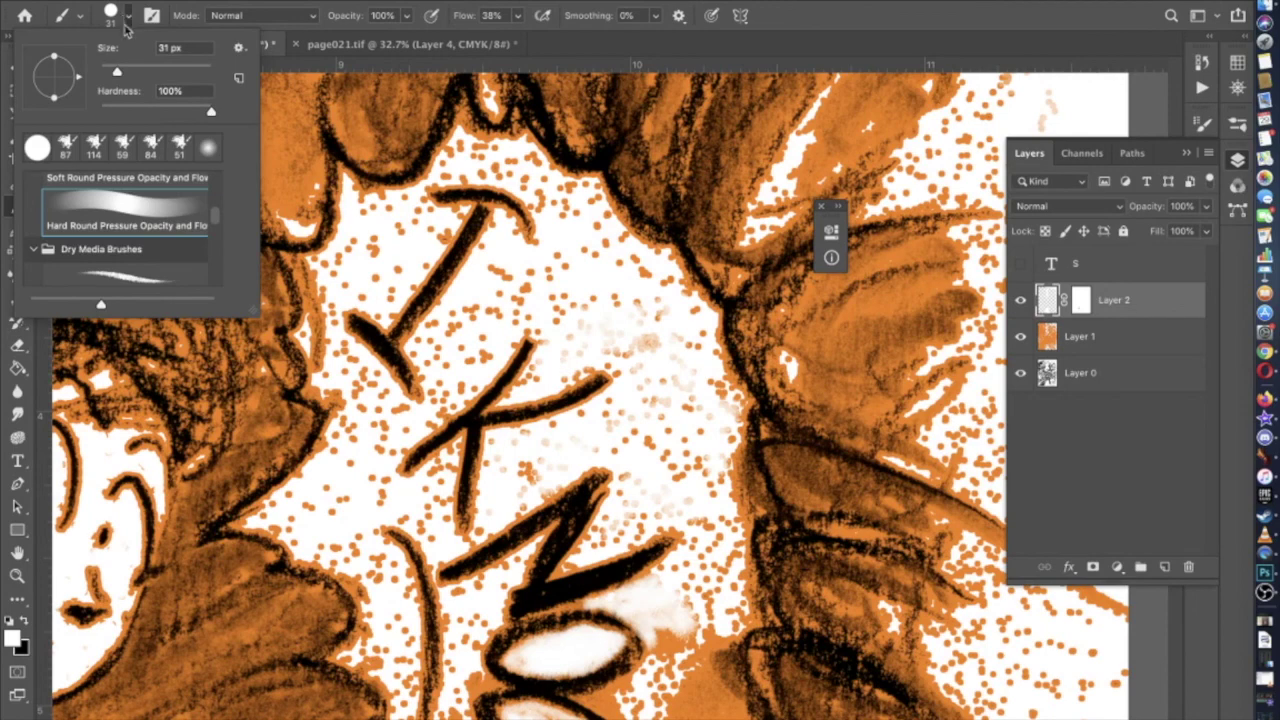
left_click(383, 315)
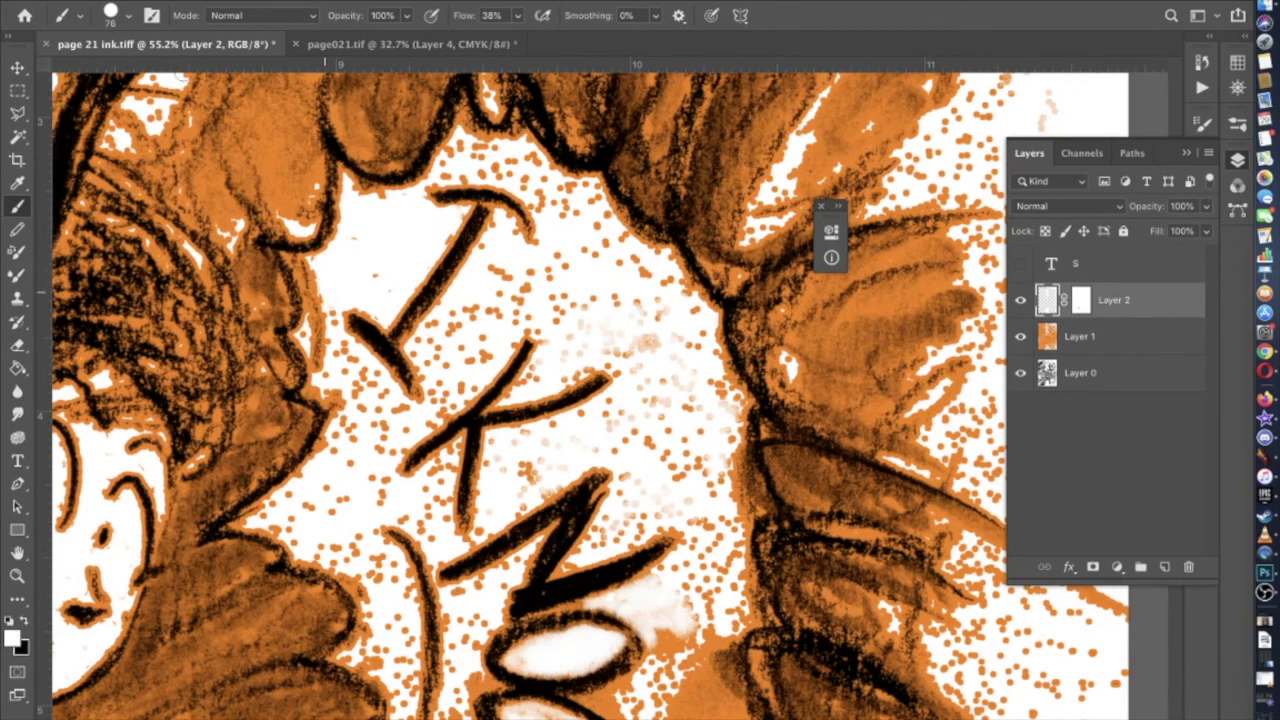
left_click(129, 16)
key("Return")
scroll(588, 438, "up", 3)
scroll(206, 180, "up", 2)
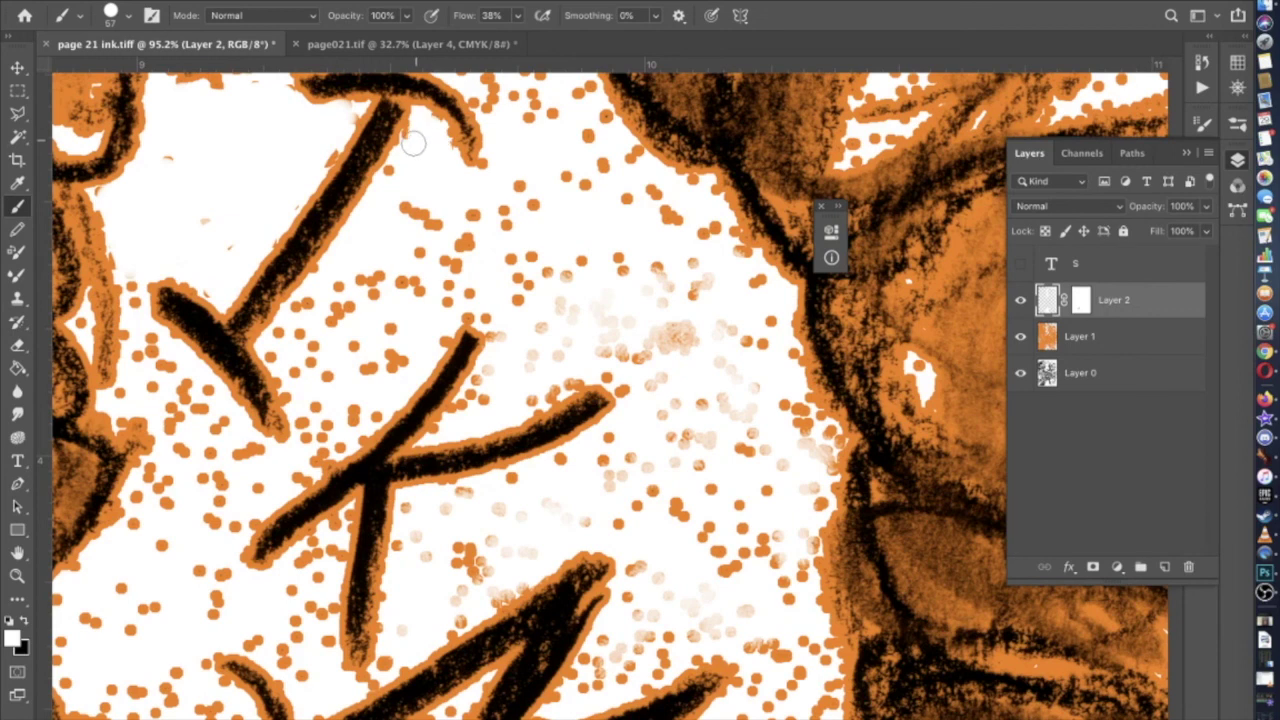
Paint white over the orange dots around the K and the burst's lower-left edge
mouse_move(393, 192)
left_mouse_down()
mouse_move(473, 217)
mouse_move(394, 315)
mouse_move(301, 394)
mouse_move(283, 371)
mouse_move(297, 309)
mouse_move(398, 256)
mouse_move(403, 276)
mouse_move(322, 363)
mouse_move(302, 363)
mouse_move(349, 296)
mouse_move(349, 320)
mouse_move(318, 331)
mouse_move(343, 325)
mouse_move(325, 363)
mouse_move(394, 332)
mouse_move(368, 385)
mouse_move(320, 420)
mouse_move(316, 400)
mouse_move(303, 447)
mouse_move(253, 455)
mouse_move(148, 341)
left_mouse_up()
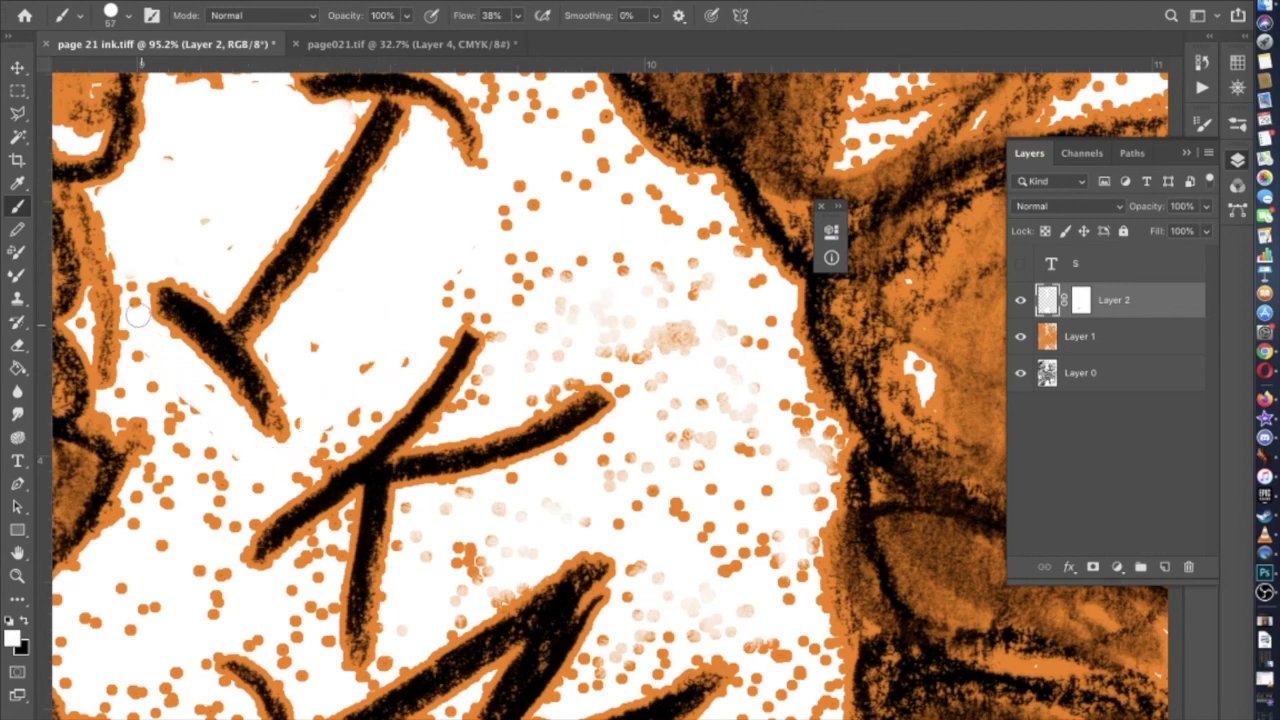
scroll(135, 320, "down", 2)
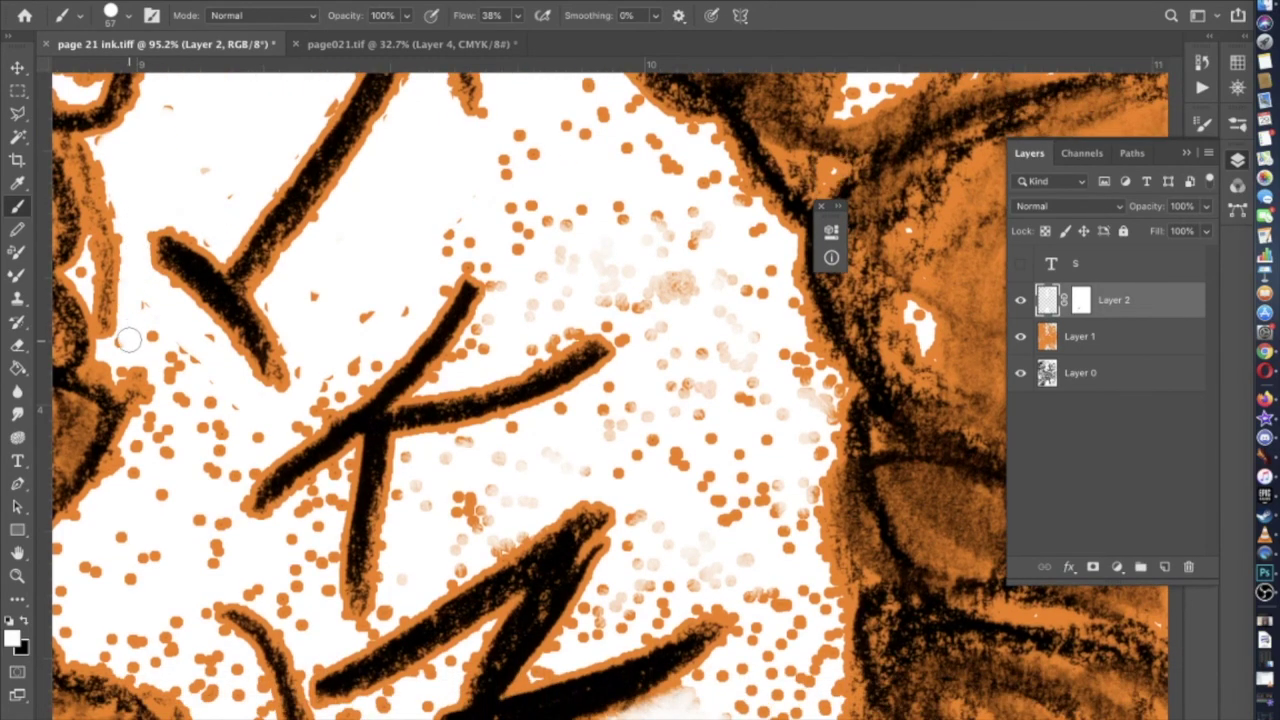
left_click_drag(146, 323, 172, 376)
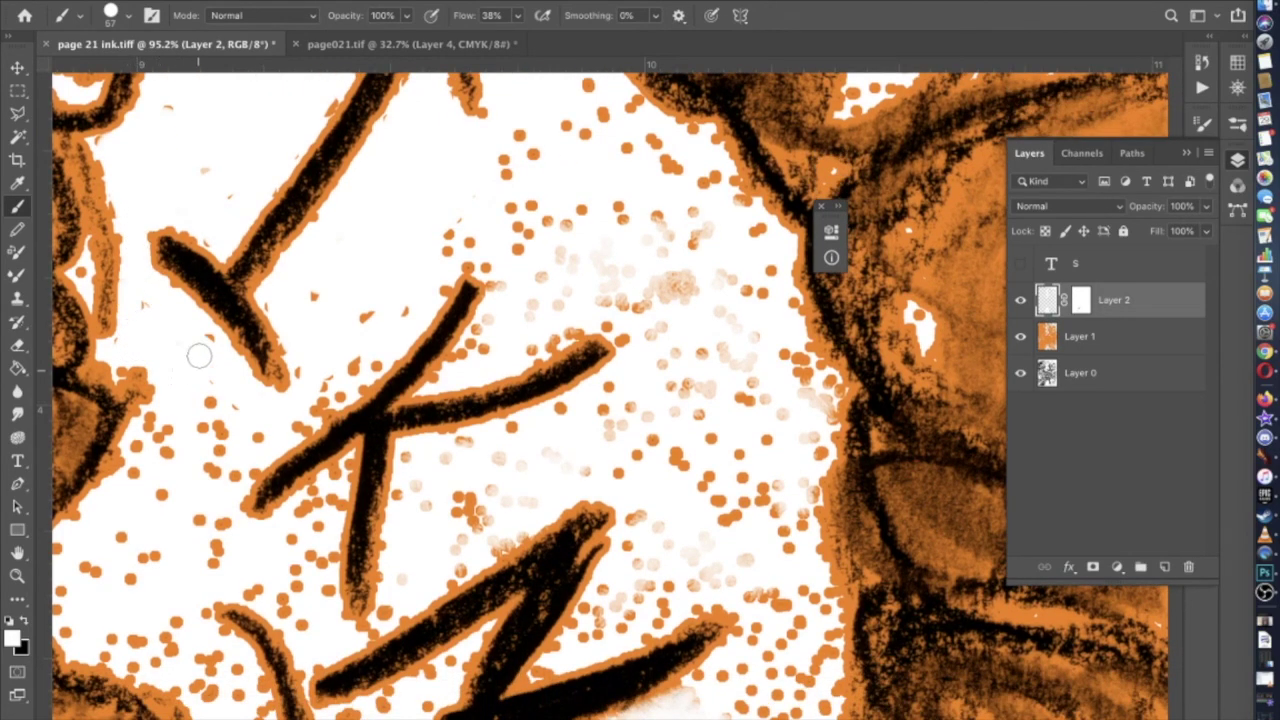
scroll(199, 355, "down", 5)
left_click_drag(314, 235, 305, 238)
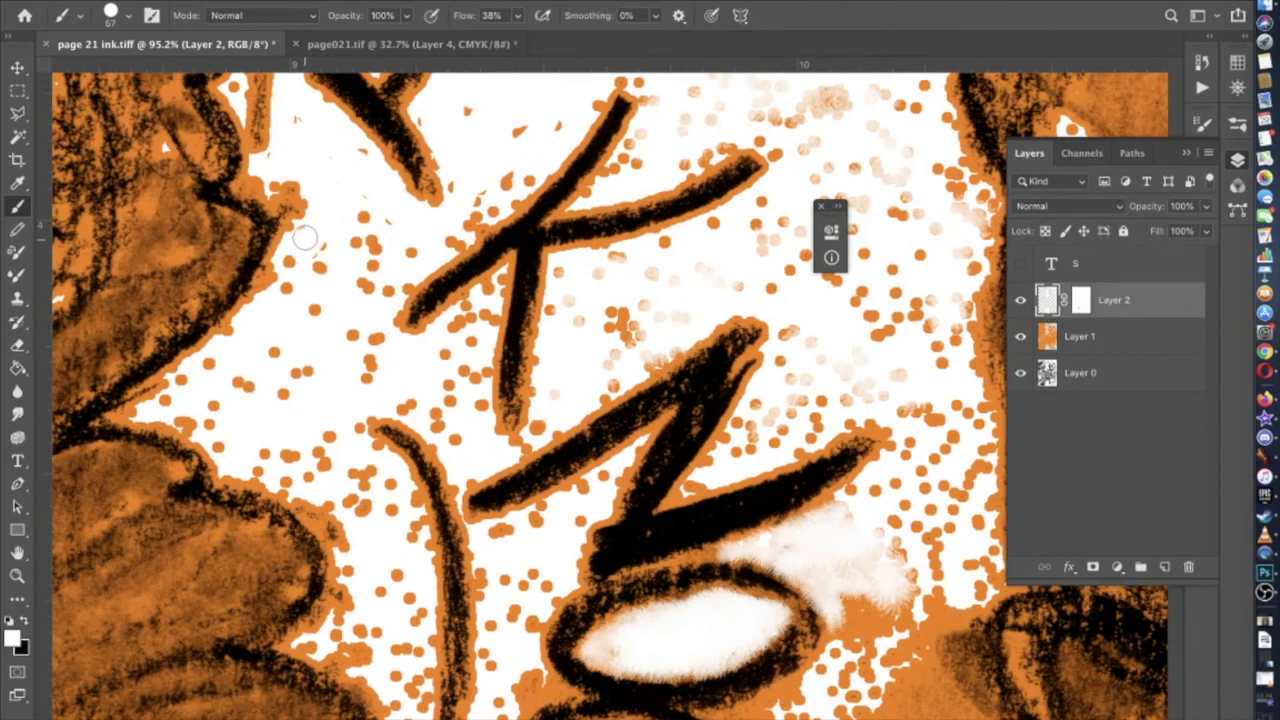
left_click_drag(186, 394, 197, 420)
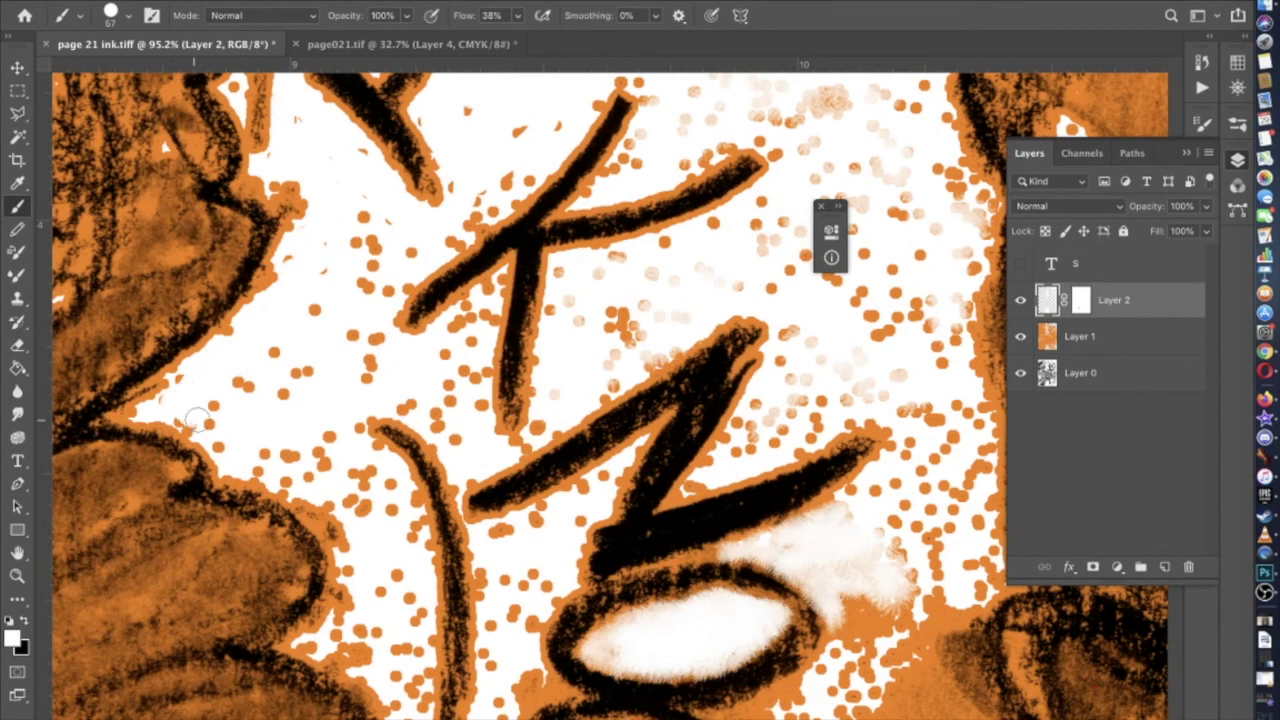
left_click_drag(265, 459, 403, 535)
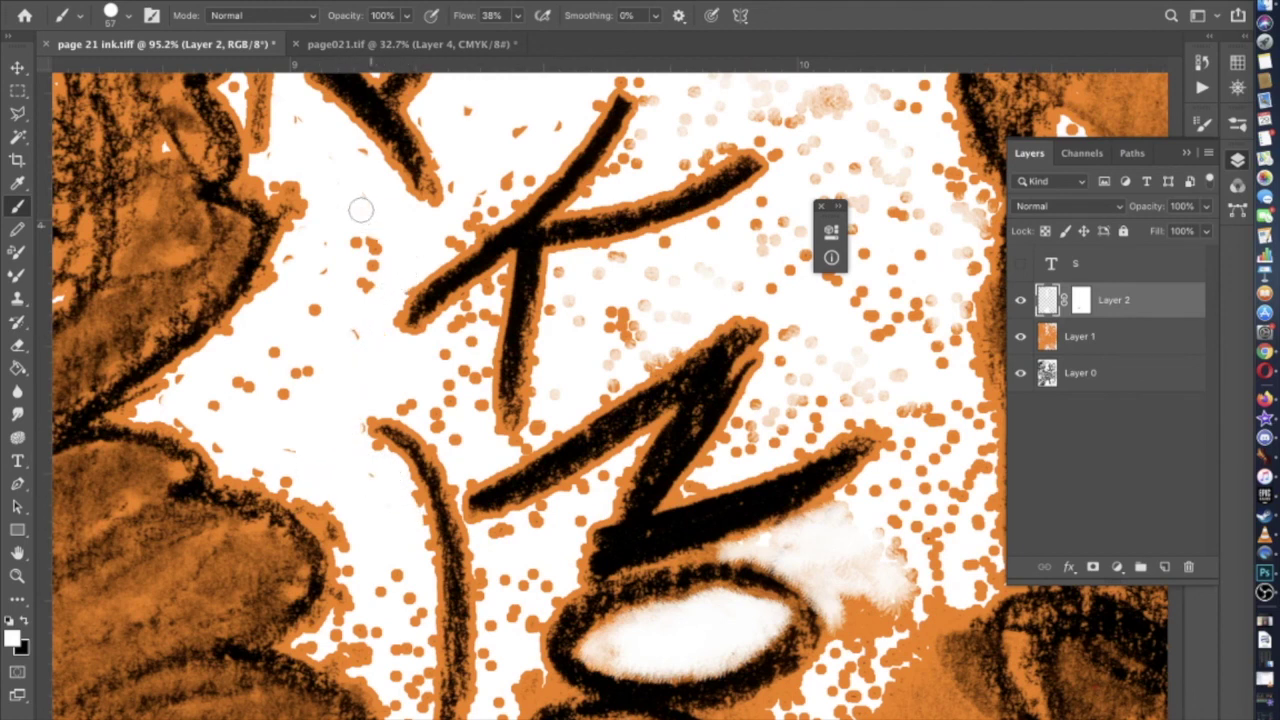
left_click_drag(372, 262, 347, 251)
mouse_move(301, 342)
left_mouse_down()
mouse_move(219, 409)
mouse_move(231, 439)
mouse_move(186, 415)
mouse_move(279, 408)
mouse_move(286, 366)
left_mouse_up()
Whiten the orange dots between the I and K and above the I
scroll(345, 335, "up", 5)
scroll(345, 335, "right", 2)
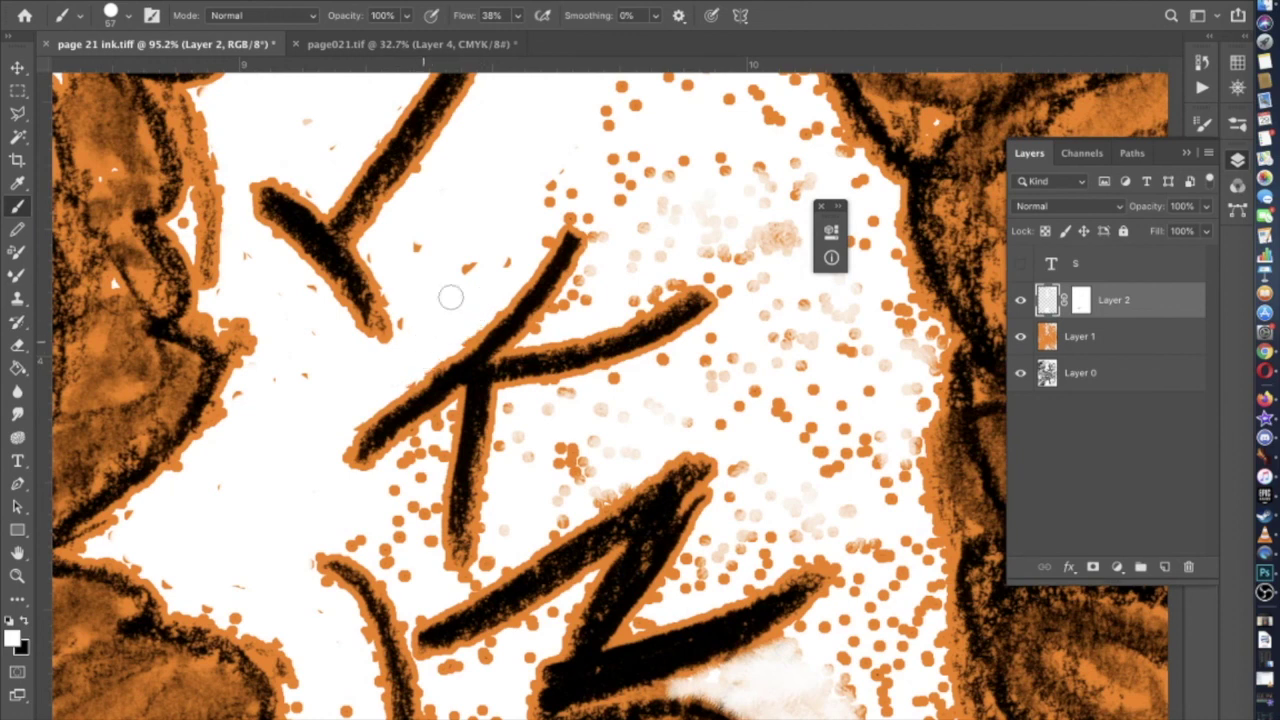
scroll(510, 250, "up", 8)
scroll(510, 250, "right", 5)
left_click_drag(413, 430, 432, 374)
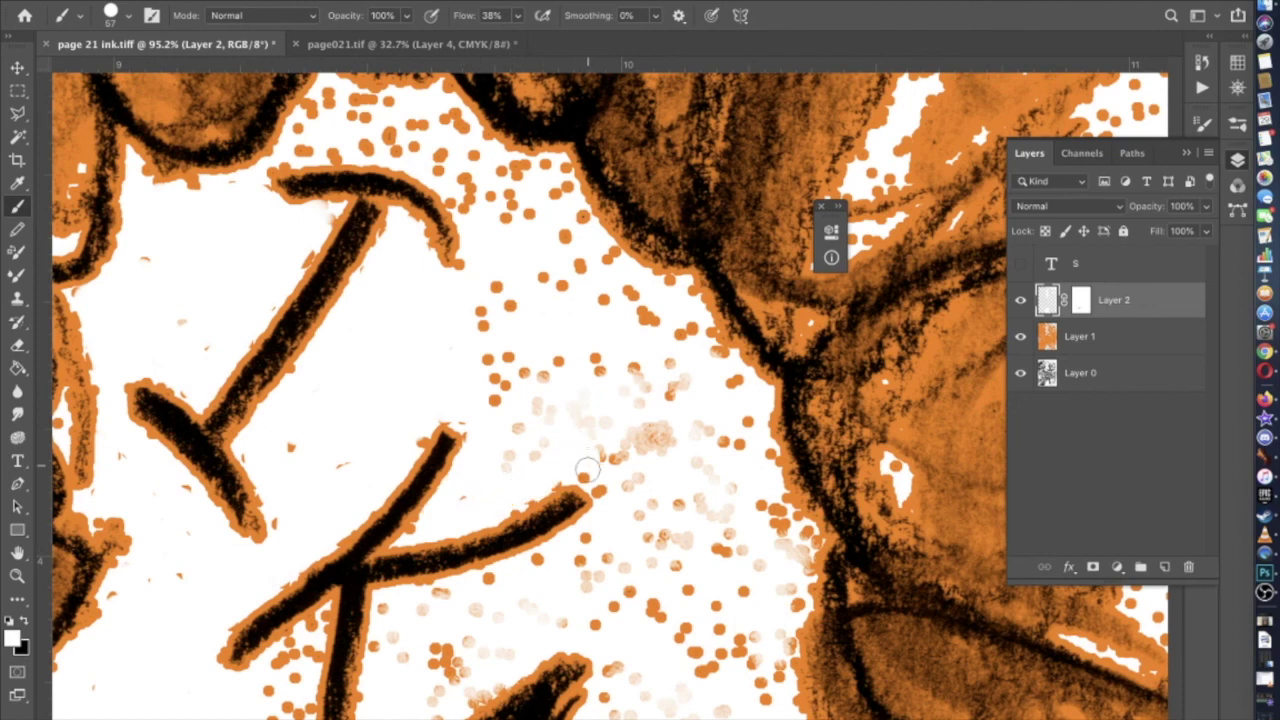
mouse_move(642, 474)
left_mouse_down()
mouse_move(675, 433)
mouse_move(569, 440)
mouse_move(519, 461)
mouse_move(486, 287)
left_mouse_up()
mouse_move(469, 222)
left_mouse_down()
mouse_move(466, 190)
mouse_move(466, 202)
mouse_move(411, 137)
mouse_move(372, 147)
left_mouse_up()
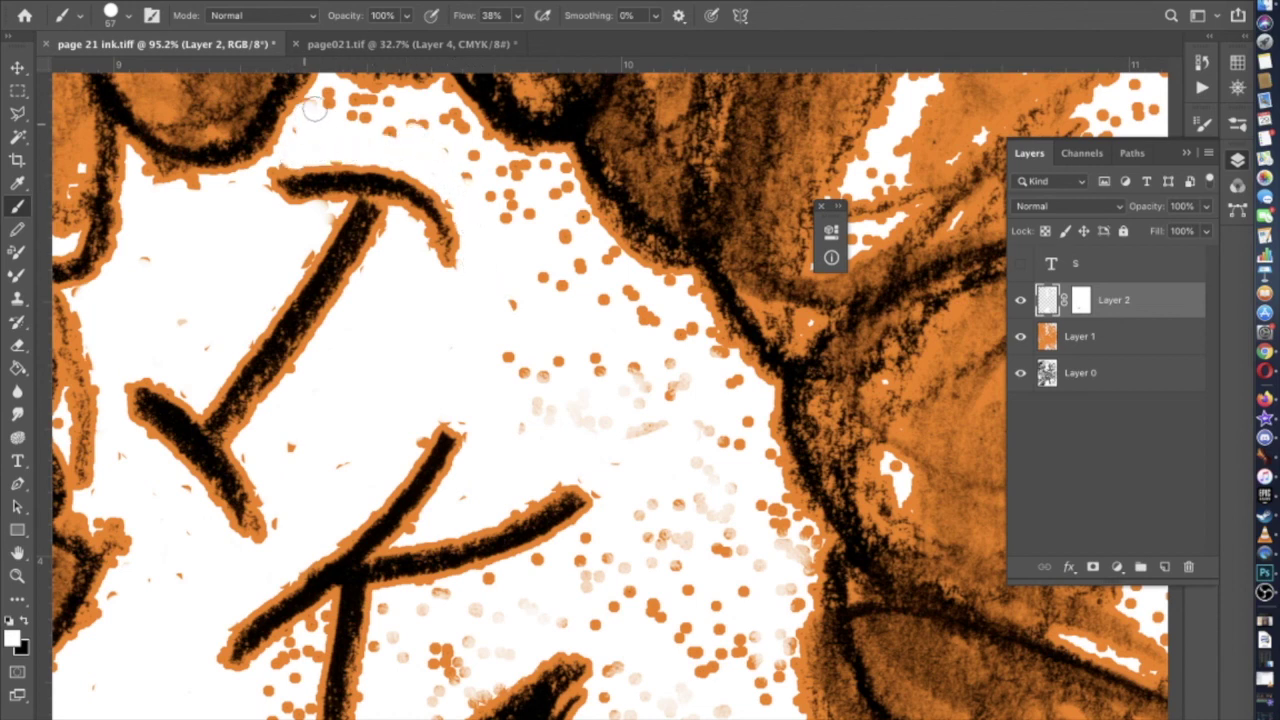
mouse_move(349, 110)
left_mouse_down()
mouse_move(436, 103)
mouse_move(458, 126)
mouse_move(452, 109)
mouse_move(419, 128)
mouse_move(475, 158)
mouse_move(456, 142)
mouse_move(560, 170)
mouse_move(593, 240)
mouse_move(619, 268)
mouse_move(684, 292)
mouse_move(706, 330)
left_mouse_up()
Clean the orange dots off the burst outline's right edge with white
left_click_drag(757, 396, 766, 455)
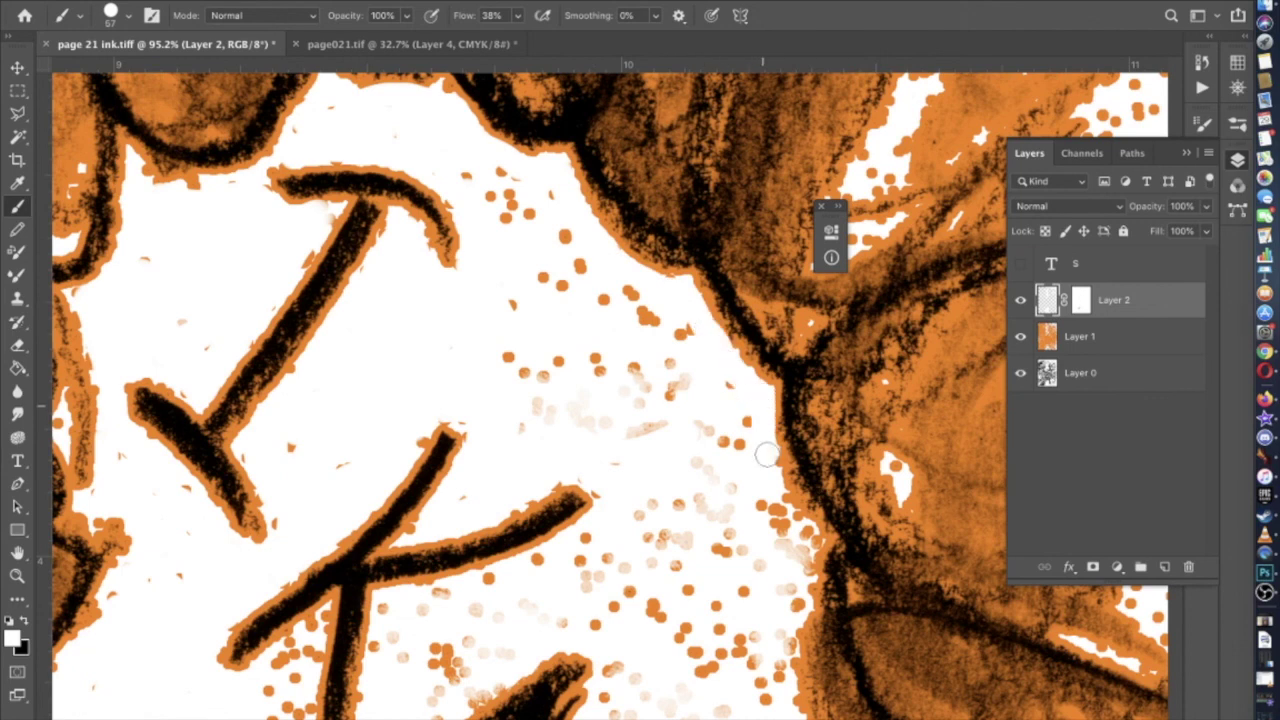
mouse_move(779, 500)
left_mouse_down()
mouse_move(802, 540)
mouse_move(777, 639)
mouse_move(777, 487)
mouse_move(758, 554)
mouse_move(786, 684)
left_mouse_up()
scroll(778, 640, "down", 1)
scroll(778, 640, "down", 3)
scroll(786, 684, "down", 5)
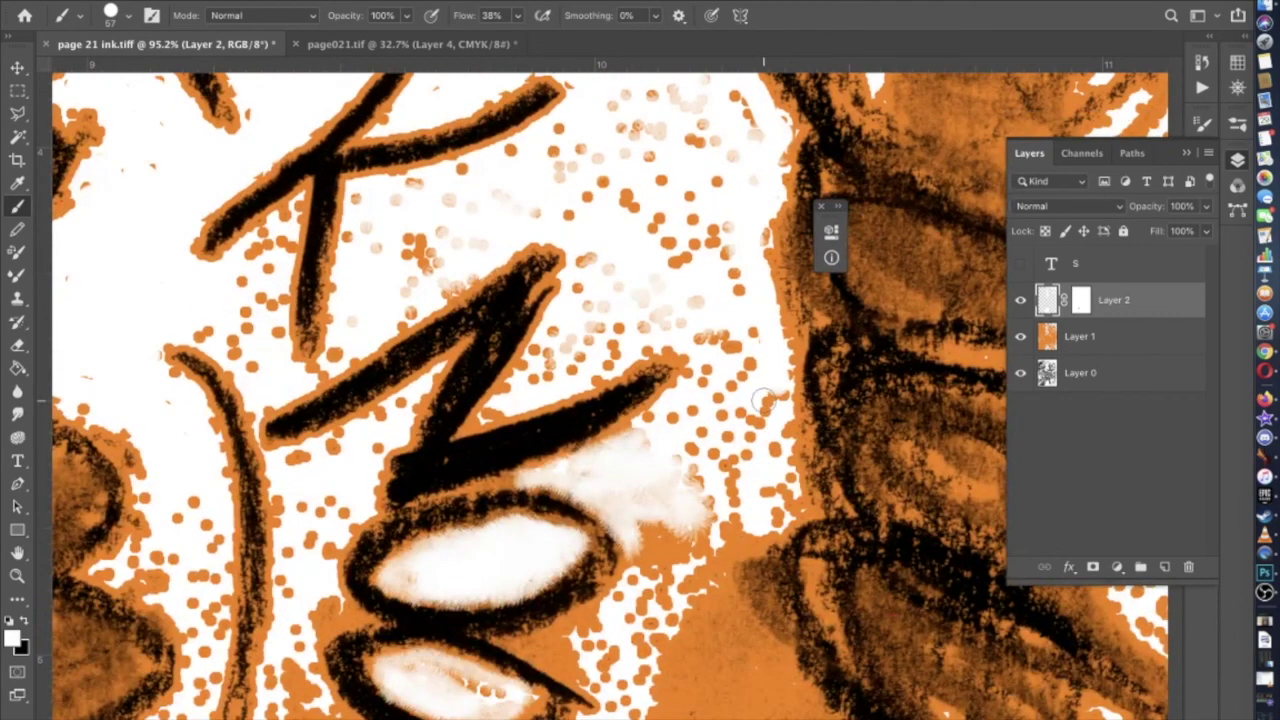
left_click_drag(765, 400, 763, 475)
Paint a white band along and down the burst's inner edge
left_click_drag(727, 522, 698, 582)
scroll(740, 420, "down", 6)
mouse_move(732, 345)
left_mouse_down()
mouse_move(702, 413)
mouse_move(786, 510)
left_mouse_up()
mouse_move(720, 455)
left_mouse_down()
mouse_move(758, 531)
mouse_move(713, 565)
mouse_move(693, 652)
mouse_move(682, 265)
mouse_move(634, 300)
mouse_move(631, 421)
mouse_move(565, 413)
mouse_move(528, 443)
mouse_move(474, 435)
mouse_move(439, 449)
mouse_move(390, 487)
mouse_move(359, 549)
mouse_move(290, 548)
left_mouse_up()
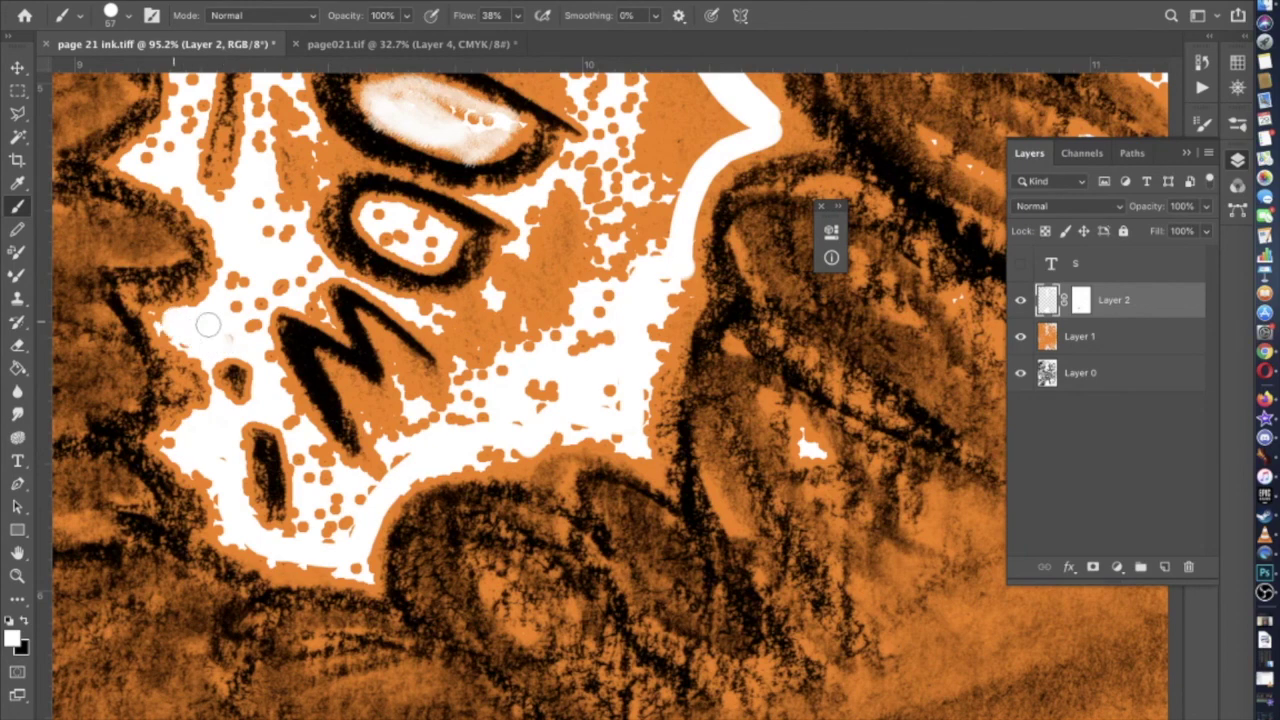
Whiten orange dots beside the M, near the lower letters, and inside the middle and lower O
left_click_drag(229, 293, 300, 270)
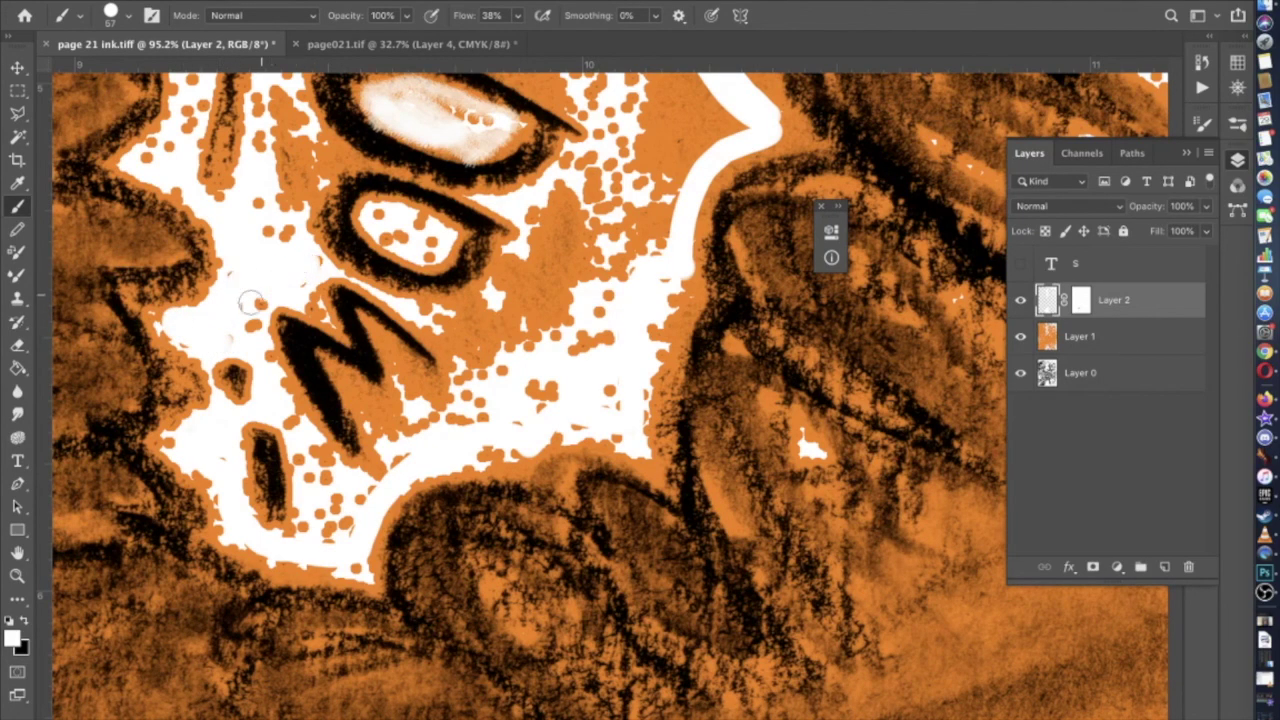
scroll(248, 323, "up", 4)
scroll(248, 323, "left", 1)
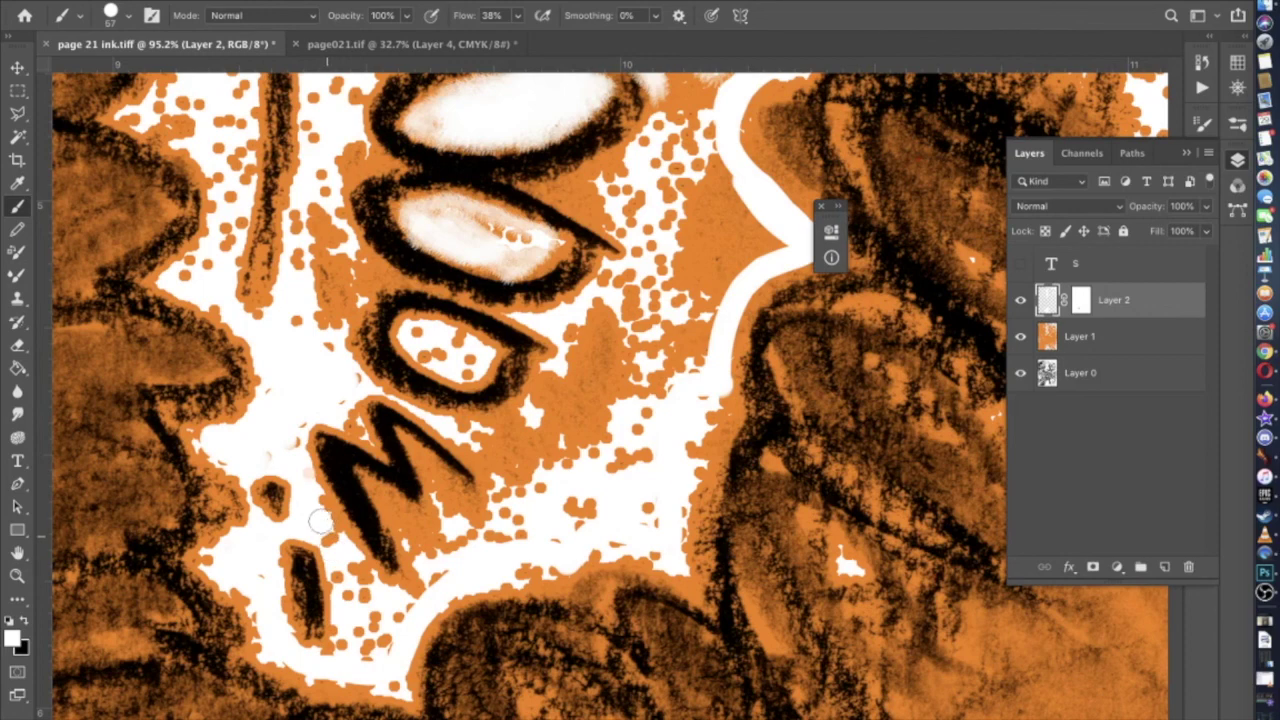
mouse_move(340, 575)
left_mouse_down()
mouse_move(359, 632)
mouse_move(348, 572)
mouse_move(401, 629)
mouse_move(392, 644)
mouse_move(371, 617)
mouse_move(367, 647)
left_mouse_up()
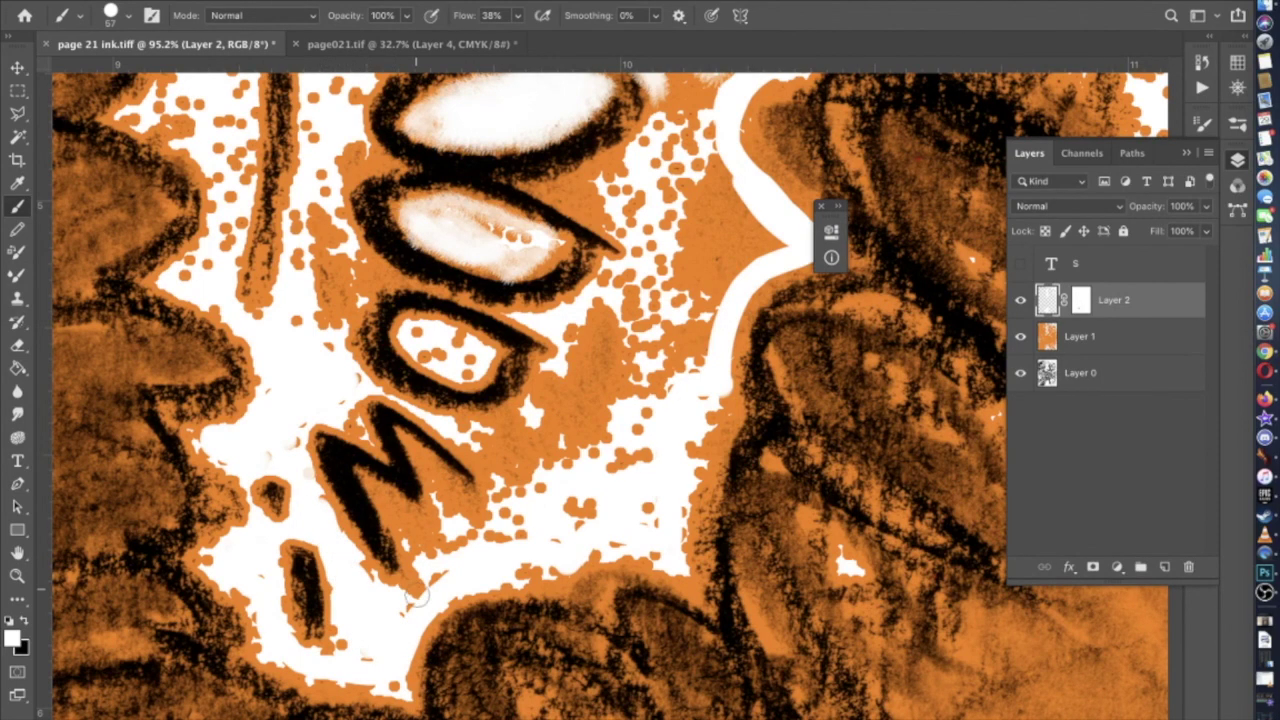
scroll(405, 614, "up", 5)
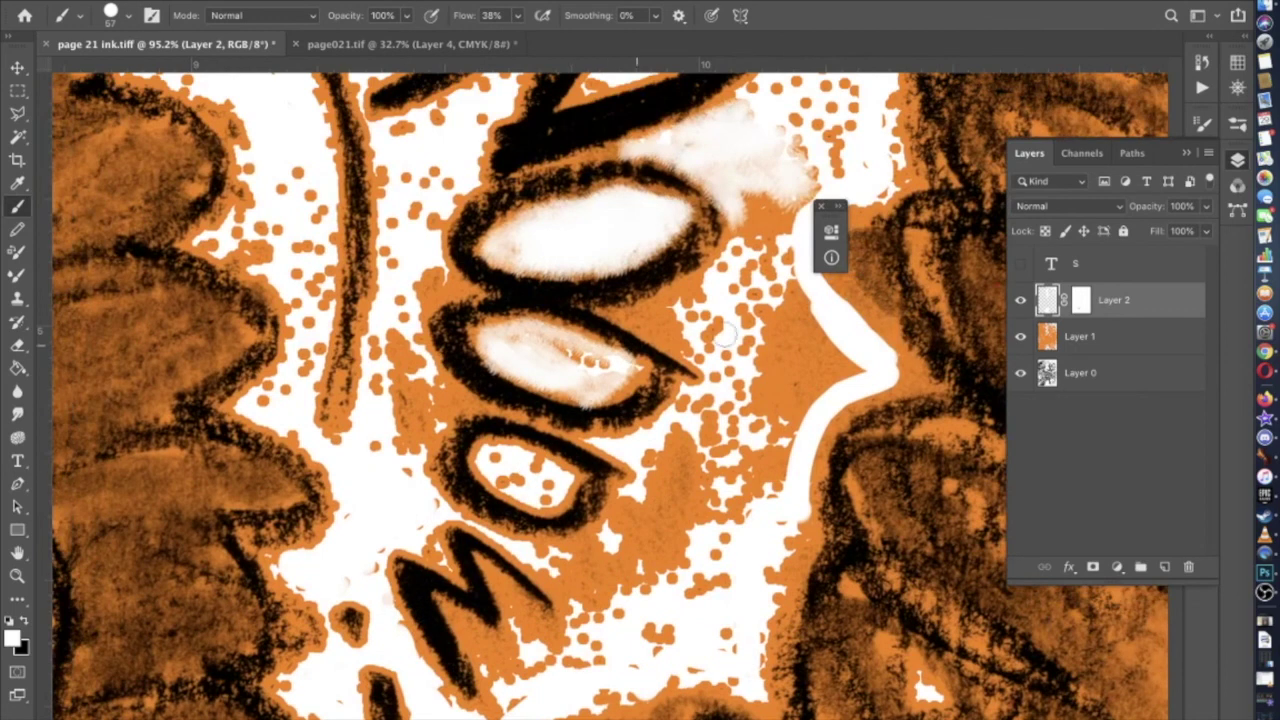
mouse_move(603, 370)
left_mouse_down()
mouse_move(498, 338)
mouse_move(612, 384)
left_mouse_up()
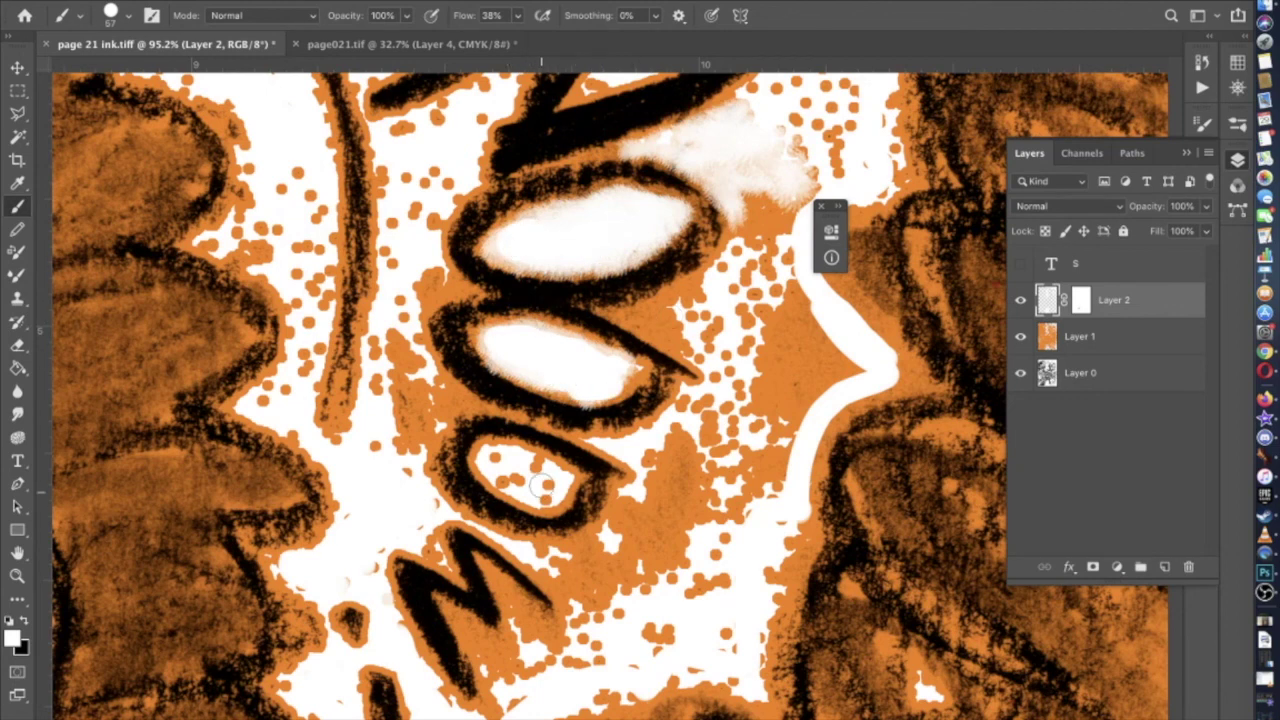
left_click_drag(542, 495, 496, 466)
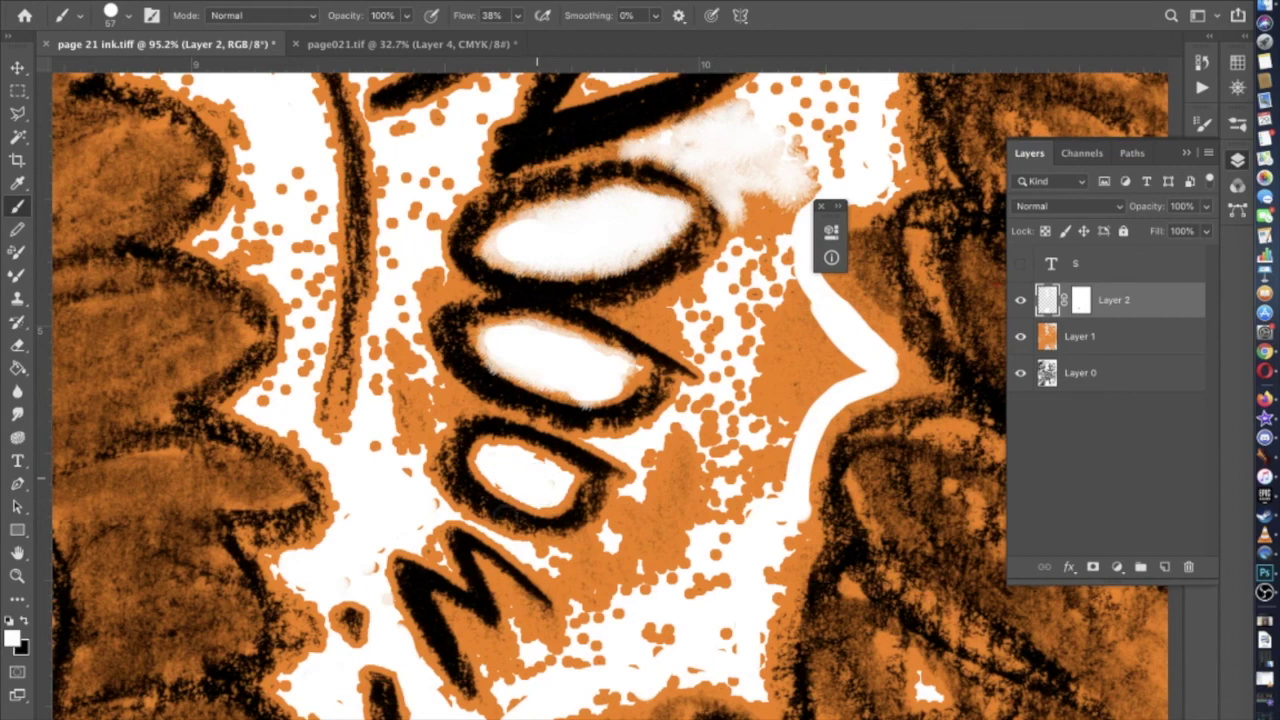
scroll(537, 512, "down", 2)
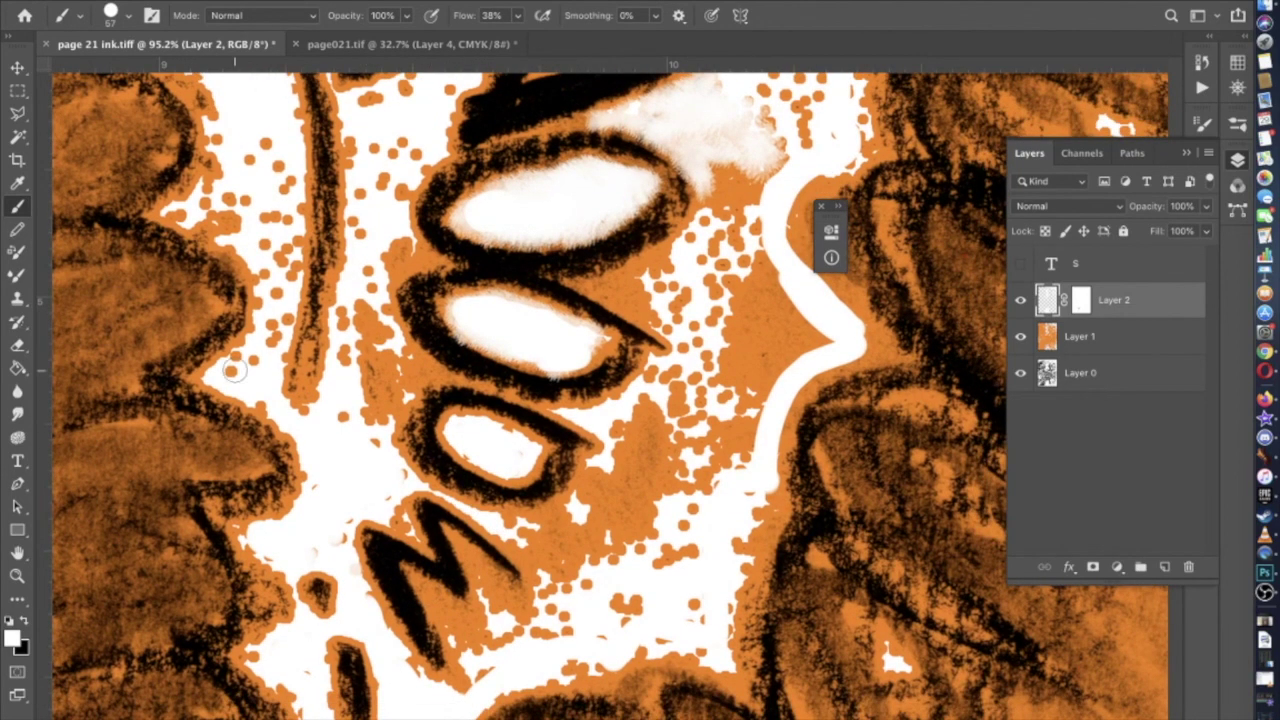
Resize the brush and paint white beneath the lower O and around the M
left_click(132, 14)
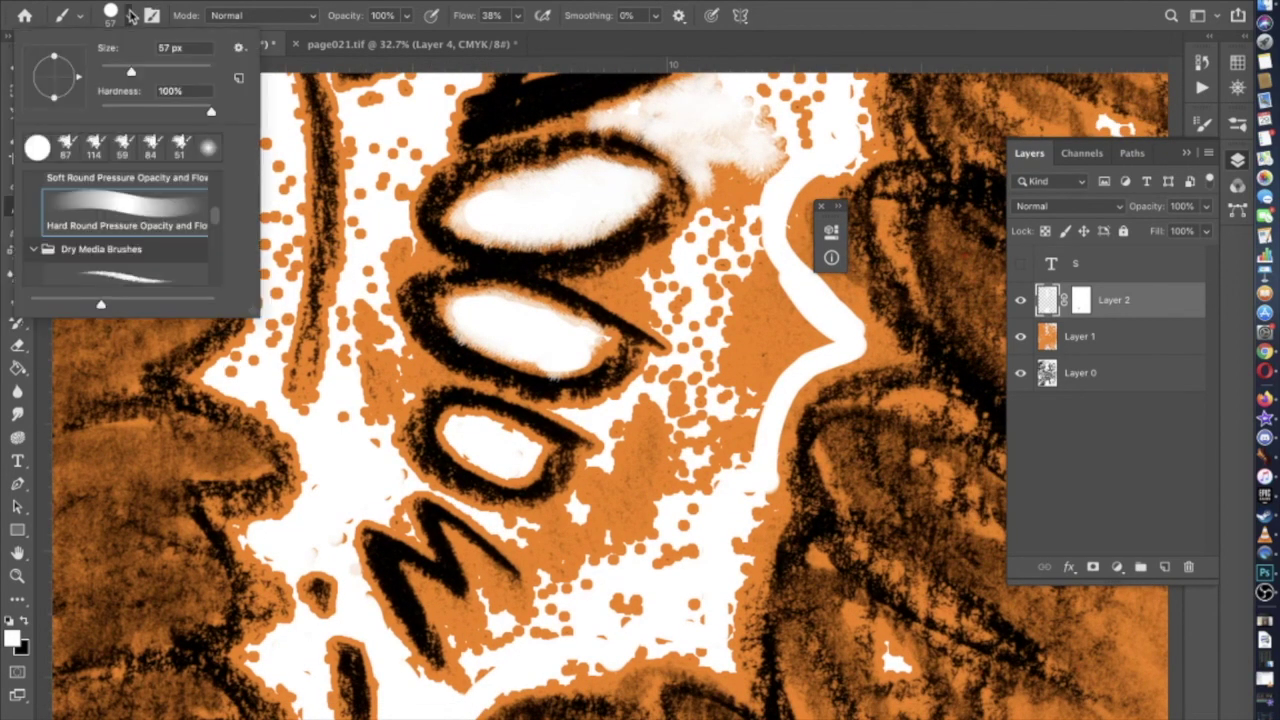
key("Escape")
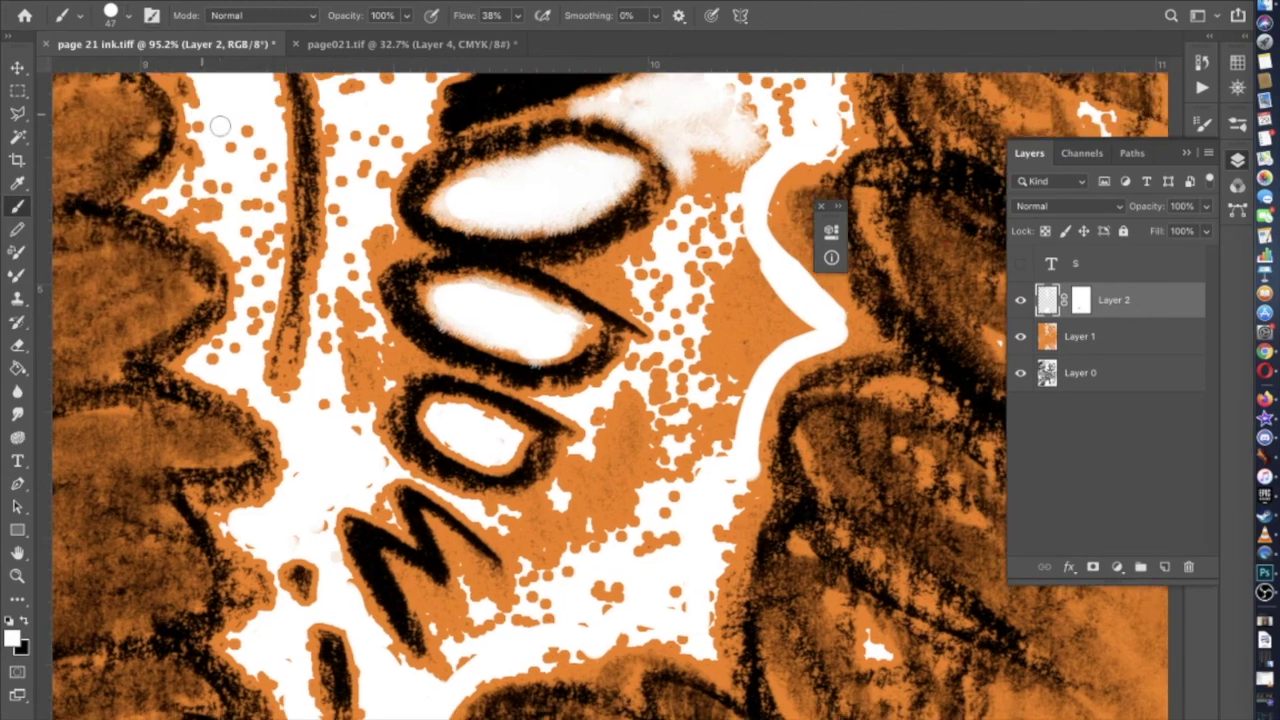
scroll(283, 305, "up", 3)
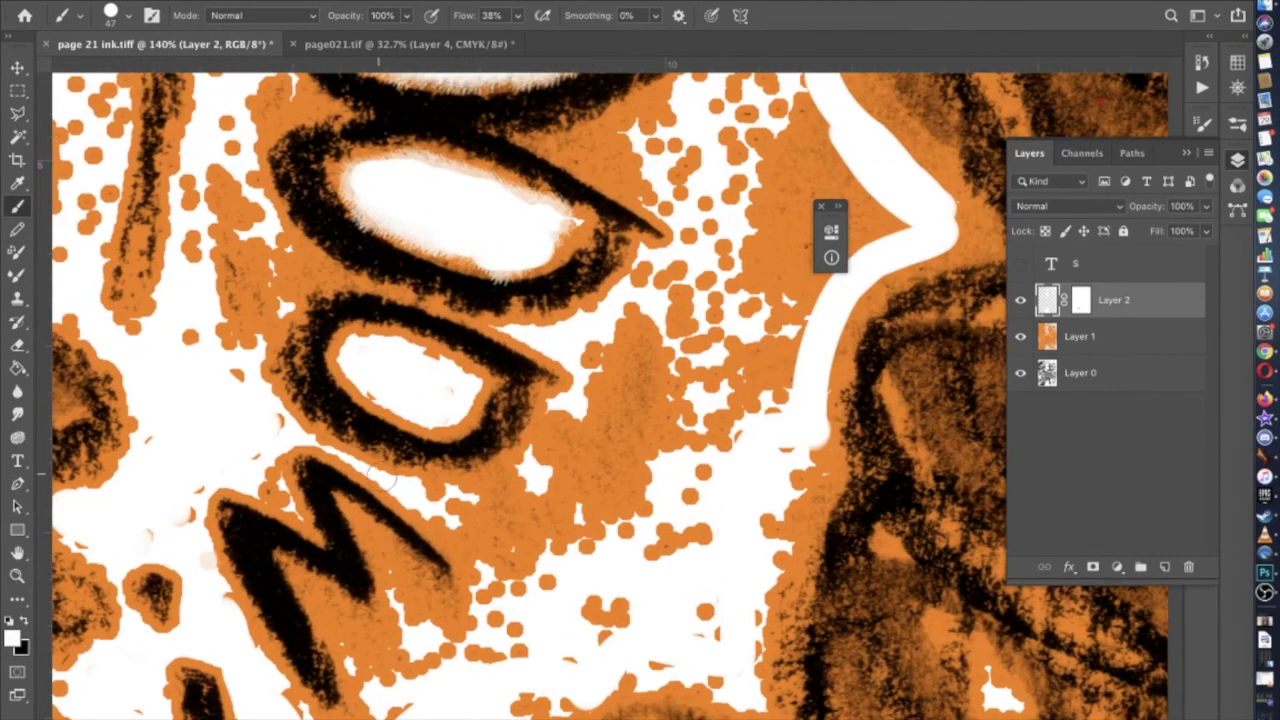
mouse_move(430, 492)
left_mouse_down()
mouse_move(530, 468)
mouse_move(574, 418)
mouse_move(590, 362)
mouse_move(626, 316)
left_mouse_up()
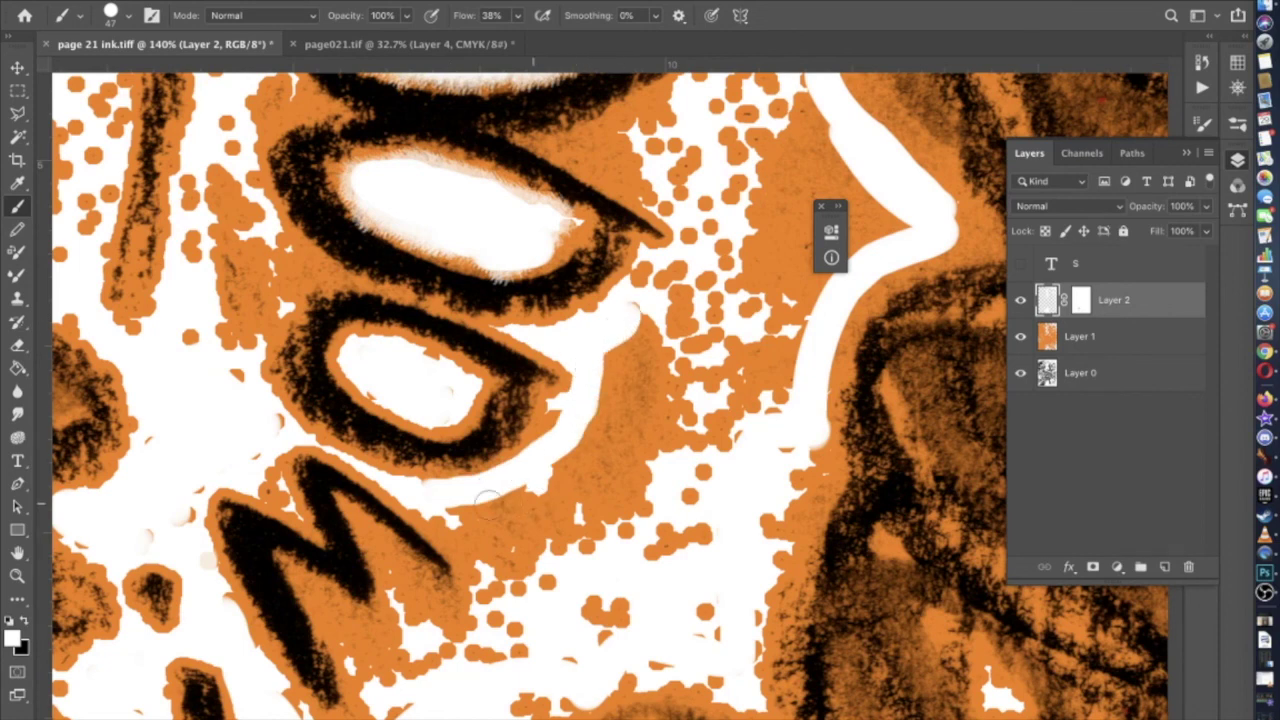
mouse_move(445, 502)
left_mouse_down()
mouse_move(483, 571)
mouse_move(480, 618)
mouse_move(450, 629)
mouse_move(395, 569)
mouse_move(405, 622)
mouse_move(381, 643)
mouse_move(352, 630)
mouse_move(373, 717)
mouse_move(390, 717)
mouse_move(391, 666)
mouse_move(409, 653)
mouse_move(506, 630)
left_mouse_up()
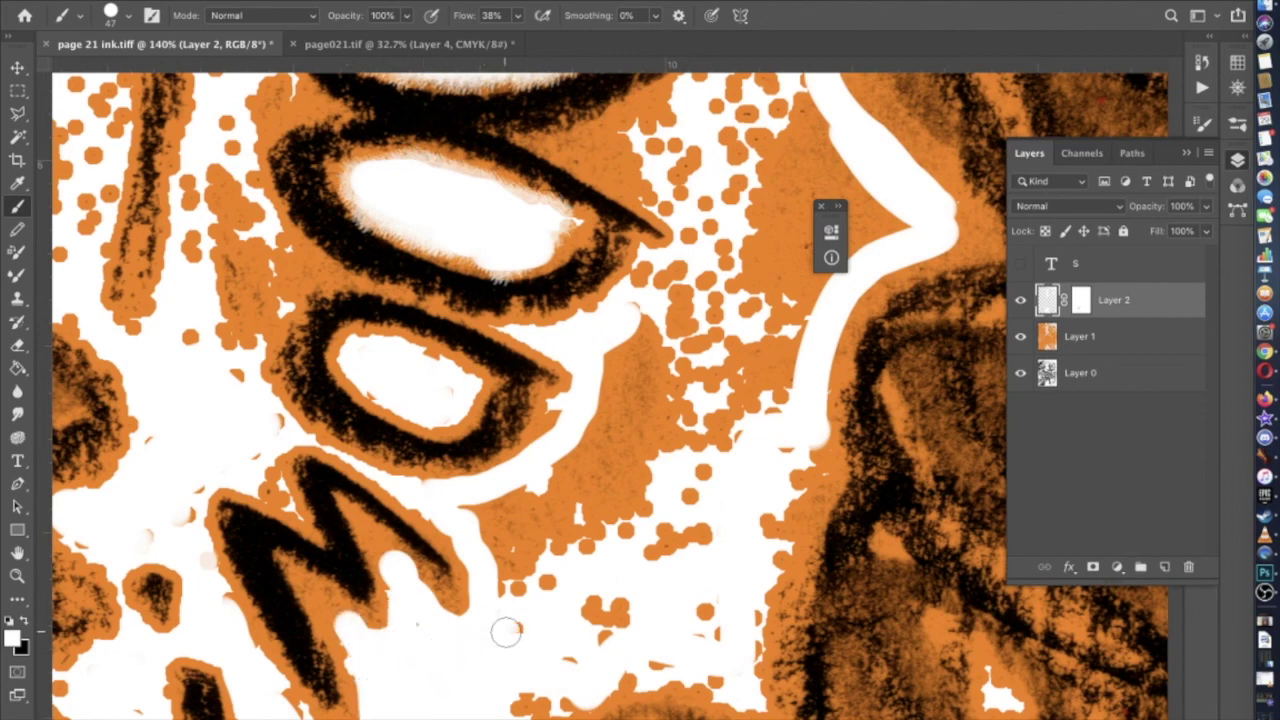
scroll(506, 630, "down", 4)
mouse_move(572, 487)
left_mouse_down()
mouse_move(631, 400)
mouse_move(611, 395)
mouse_move(644, 453)
mouse_move(675, 328)
mouse_move(699, 326)
mouse_move(733, 443)
mouse_move(670, 444)
left_mouse_up()
scroll(730, 460, "up", 2)
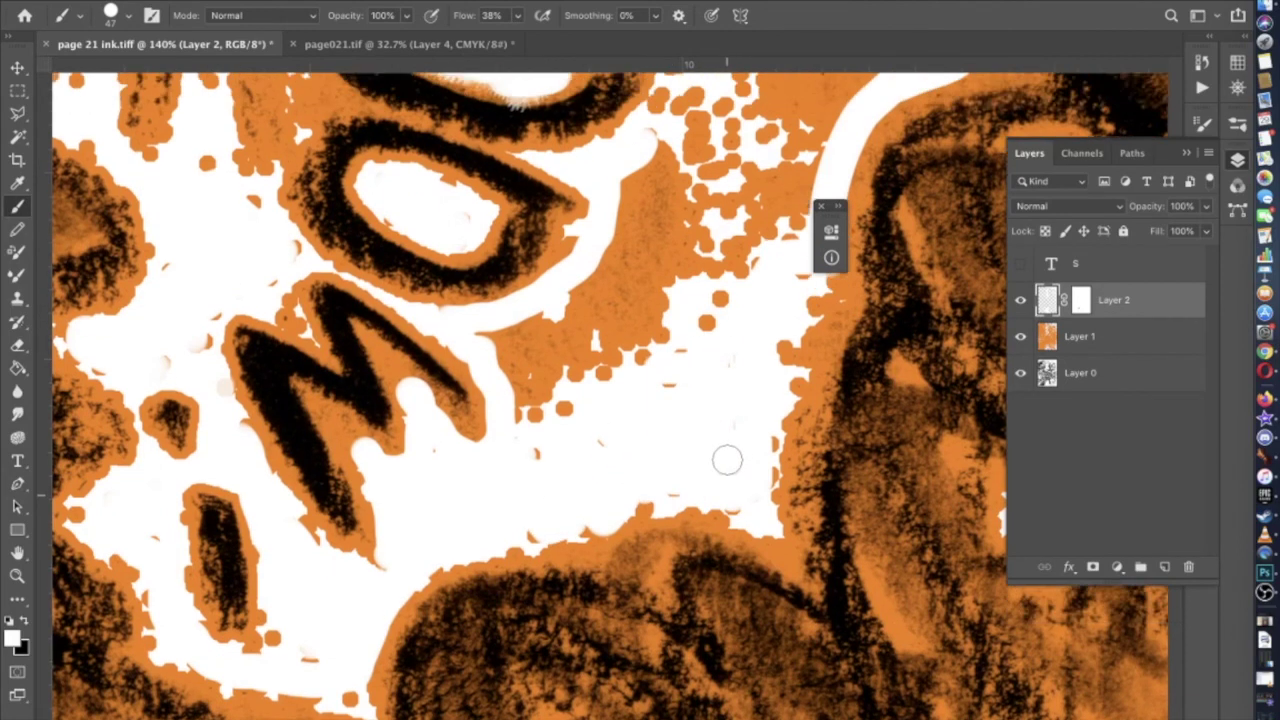
left_click(128, 15)
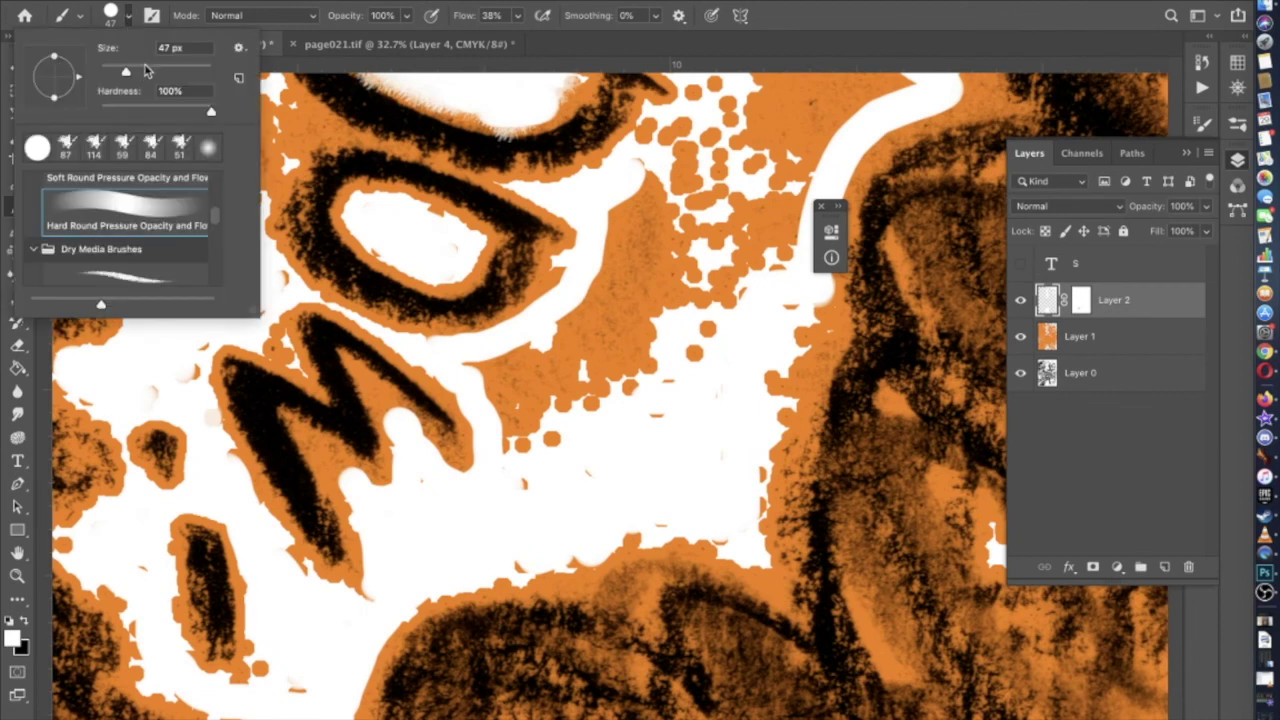
mouse_move(526, 449)
left_mouse_down()
mouse_move(490, 373)
mouse_move(574, 444)
mouse_move(482, 369)
mouse_move(594, 339)
mouse_move(610, 302)
mouse_move(576, 327)
mouse_move(641, 250)
mouse_move(624, 260)
mouse_move(635, 194)
mouse_move(666, 203)
mouse_move(620, 410)
left_mouse_up()
Whiten the orange patches, dots and edge around and above the O letters
scroll(620, 410, "up", 5)
scroll(620, 410, "right", 3)
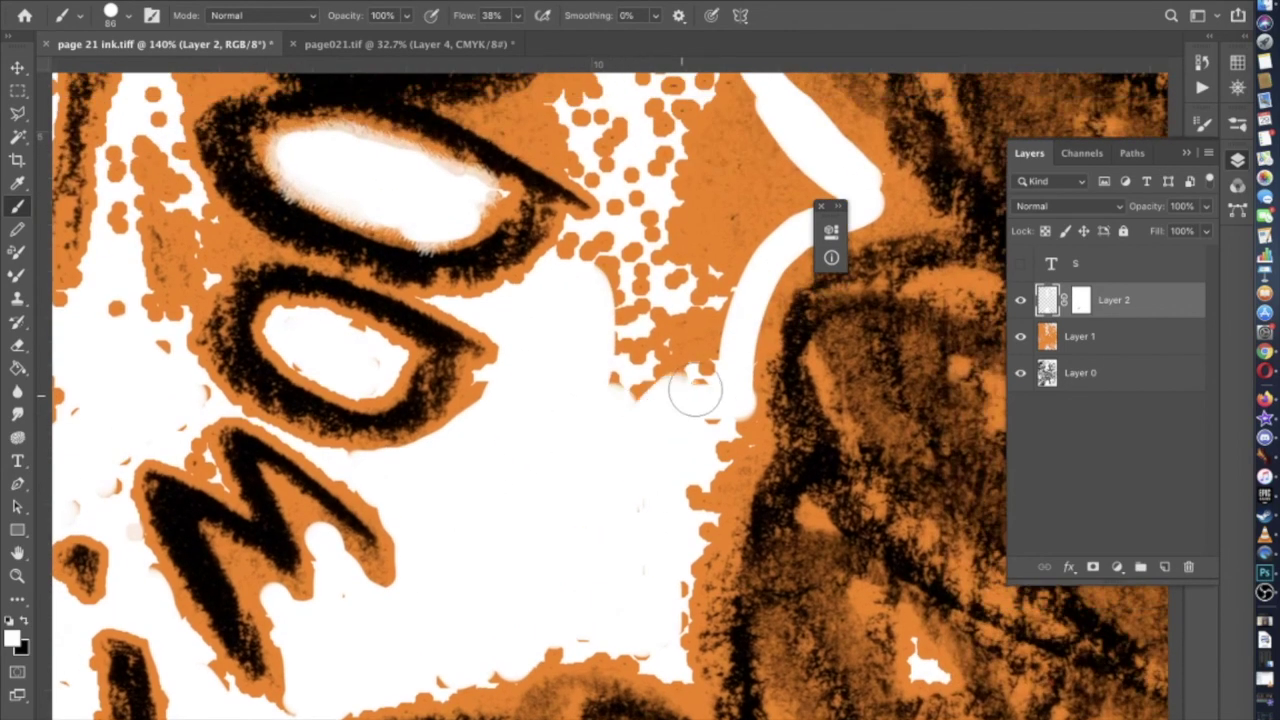
mouse_move(612, 362)
left_mouse_down()
mouse_move(575, 262)
mouse_move(609, 249)
left_mouse_up()
scroll(610, 250, "up", 5)
scroll(610, 250, "right", 2)
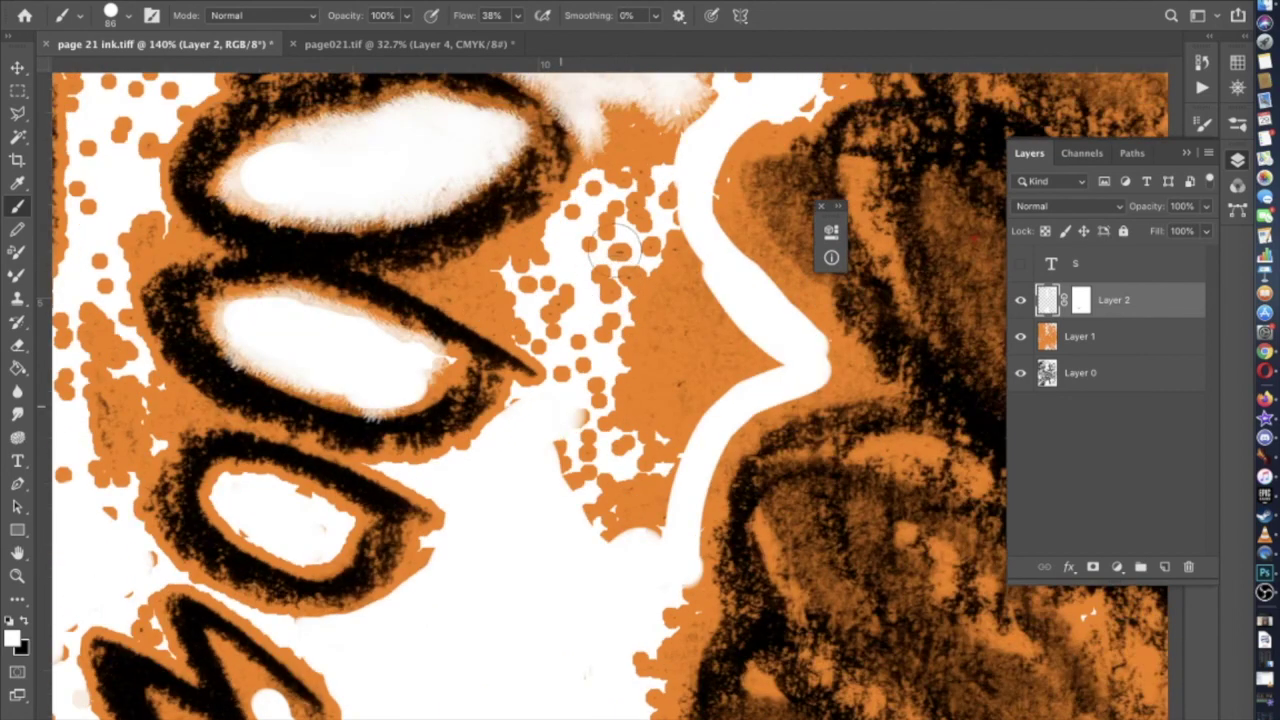
mouse_move(574, 422)
left_mouse_down()
mouse_move(625, 336)
mouse_move(656, 206)
mouse_move(697, 307)
mouse_move(683, 287)
mouse_move(765, 347)
mouse_move(698, 390)
mouse_move(647, 522)
mouse_move(596, 460)
mouse_move(571, 462)
mouse_move(645, 431)
mouse_move(695, 320)
mouse_move(676, 305)
mouse_move(710, 348)
mouse_move(603, 366)
mouse_move(552, 289)
mouse_move(582, 357)
mouse_move(576, 379)
mouse_move(586, 333)
mouse_move(542, 308)
mouse_move(551, 273)
mouse_move(610, 223)
mouse_move(589, 306)
left_mouse_up()
scroll(589, 306, "up", 5)
mouse_move(575, 355)
left_mouse_down()
mouse_move(557, 403)
mouse_move(617, 325)
mouse_move(603, 349)
mouse_move(631, 334)
mouse_move(663, 269)
left_mouse_up()
scroll(663, 269, "up", 5)
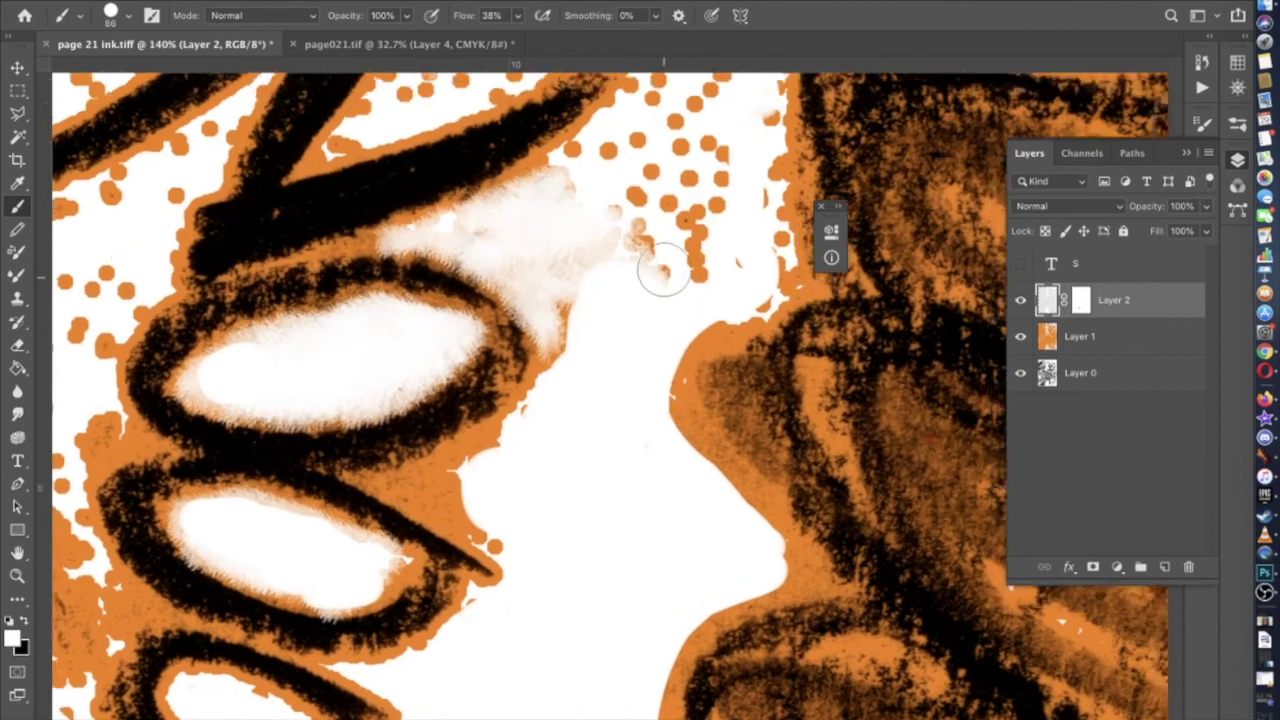
mouse_move(578, 415)
left_mouse_down()
mouse_move(530, 306)
mouse_move(578, 256)
mouse_move(566, 249)
mouse_move(635, 226)
mouse_move(660, 153)
mouse_move(641, 129)
mouse_move(699, 99)
mouse_move(660, 374)
mouse_move(650, 278)
mouse_move(615, 294)
mouse_move(647, 299)
mouse_move(690, 250)
mouse_move(714, 324)
mouse_move(622, 310)
mouse_move(664, 302)
mouse_move(675, 252)
mouse_move(653, 177)
mouse_move(653, 194)
mouse_move(590, 224)
mouse_move(713, 176)
mouse_move(586, 202)
mouse_move(612, 273)
mouse_move(387, 389)
mouse_move(472, 275)
mouse_move(484, 251)
mouse_move(466, 251)
mouse_move(490, 205)
left_mouse_up()
Paint out the scattered orange dots around the K and above its arm
scroll(711, 323, "up", 5)
scroll(490, 205, "up", 10)
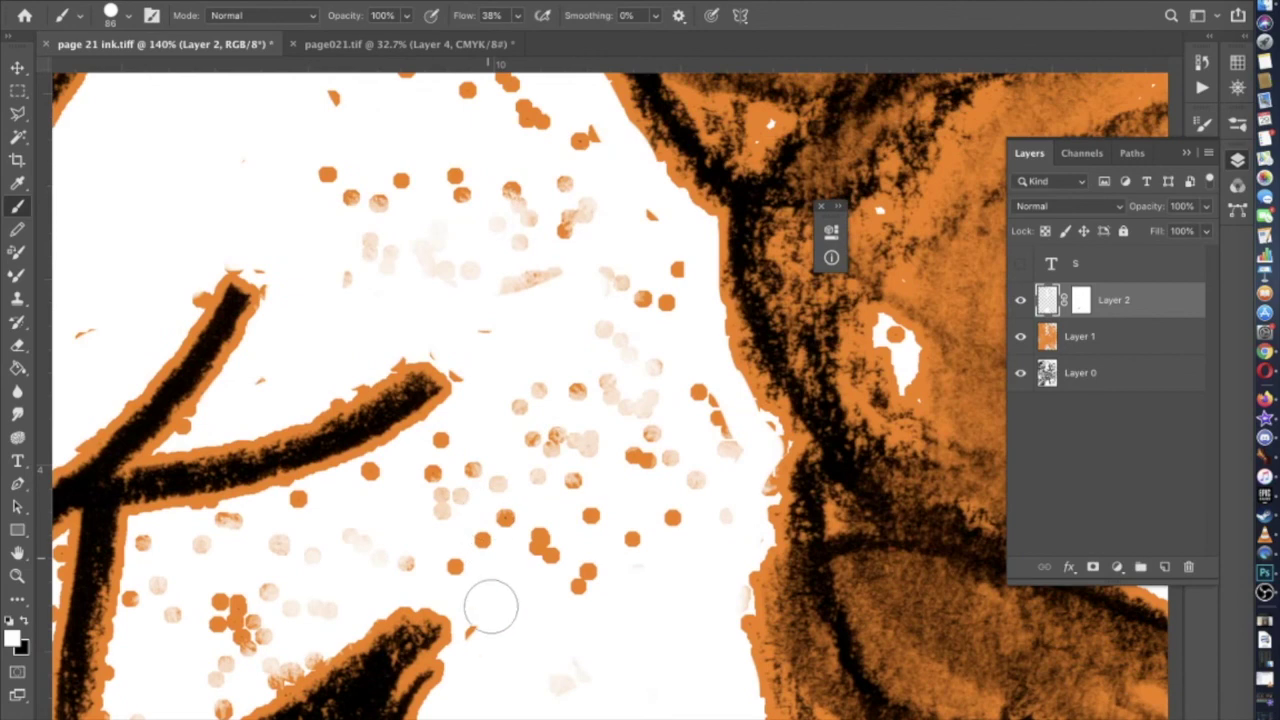
left_click_drag(480, 557, 429, 543)
scroll(546, 455, "left", 5)
mouse_move(663, 366)
left_mouse_down()
mouse_move(588, 391)
mouse_move(505, 443)
mouse_move(527, 435)
mouse_move(319, 493)
mouse_move(294, 691)
mouse_move(449, 593)
mouse_move(579, 486)
mouse_move(433, 541)
mouse_move(428, 506)
mouse_move(407, 515)
mouse_move(641, 485)
mouse_move(615, 443)
mouse_move(629, 486)
mouse_move(631, 362)
mouse_move(655, 387)
mouse_move(768, 296)
mouse_move(824, 304)
mouse_move(862, 353)
mouse_move(872, 403)
mouse_move(838, 470)
mouse_move(877, 393)
mouse_move(795, 512)
mouse_move(729, 552)
mouse_move(672, 456)
mouse_move(682, 408)
mouse_move(755, 326)
mouse_move(815, 344)
mouse_move(784, 469)
mouse_move(749, 477)
left_mouse_up()
scroll(749, 477, "up", 3)
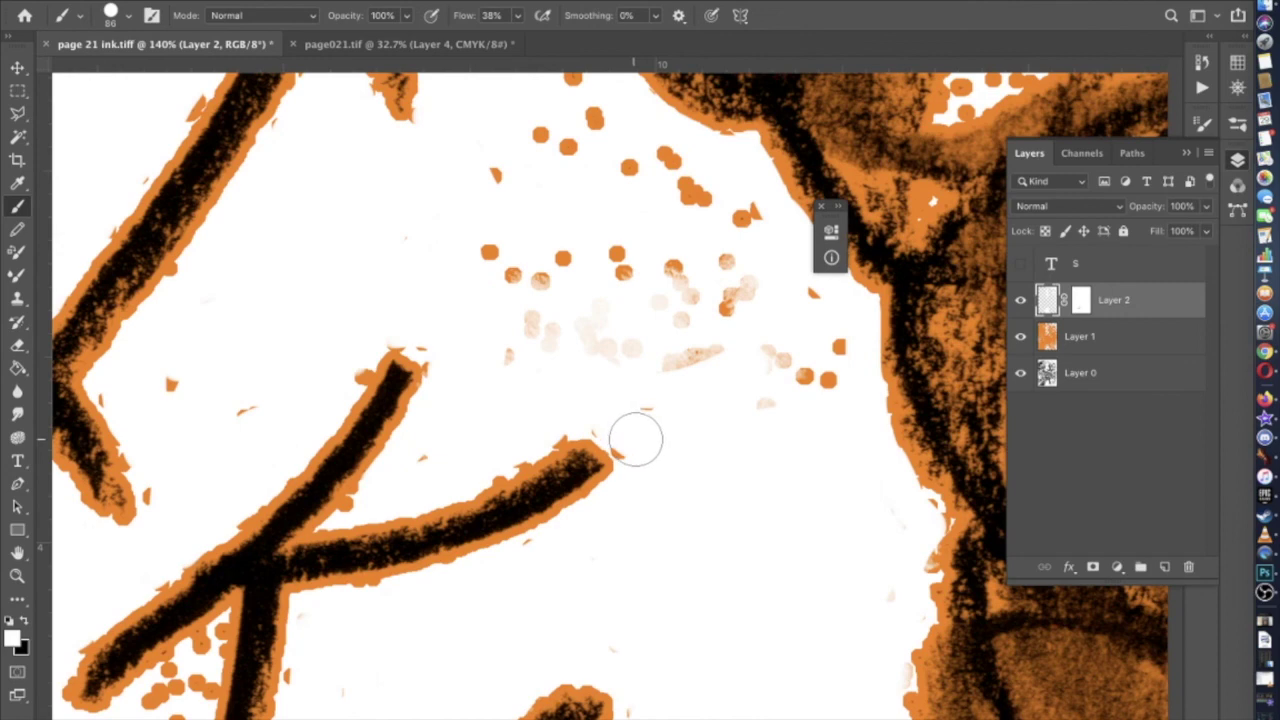
scroll(514, 391, "up", 2)
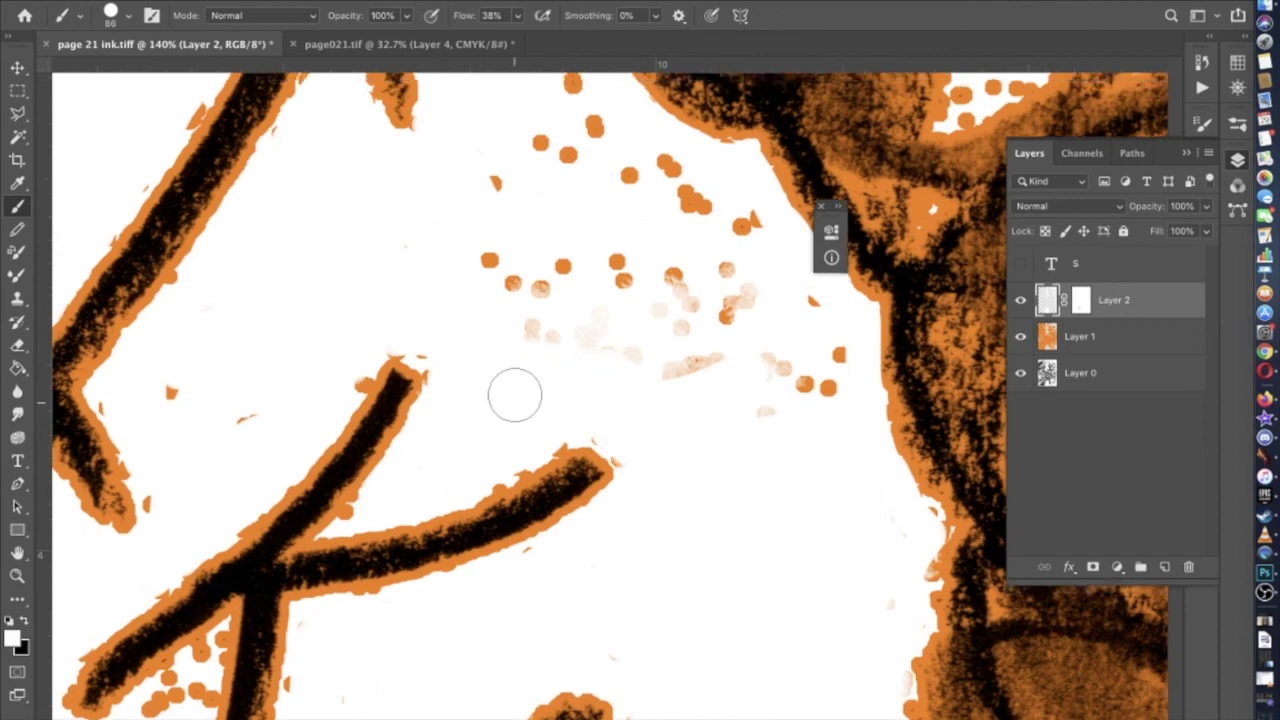
mouse_move(717, 423)
left_mouse_down()
mouse_move(750, 484)
mouse_move(789, 448)
mouse_move(679, 314)
mouse_move(515, 189)
mouse_move(479, 138)
mouse_move(497, 111)
mouse_move(509, 185)
mouse_move(461, 227)
mouse_move(457, 336)
mouse_move(513, 420)
mouse_move(708, 460)
mouse_move(665, 346)
mouse_move(657, 411)
mouse_move(616, 394)
mouse_move(579, 407)
mouse_move(563, 344)
mouse_move(488, 239)
mouse_move(603, 317)
left_mouse_up()
scroll(603, 317, "up", 5)
scroll(603, 317, "left", 1)
mouse_move(503, 420)
left_mouse_down()
mouse_move(499, 459)
mouse_move(455, 393)
mouse_move(512, 428)
left_mouse_up()
scroll(429, 386, "down", 5)
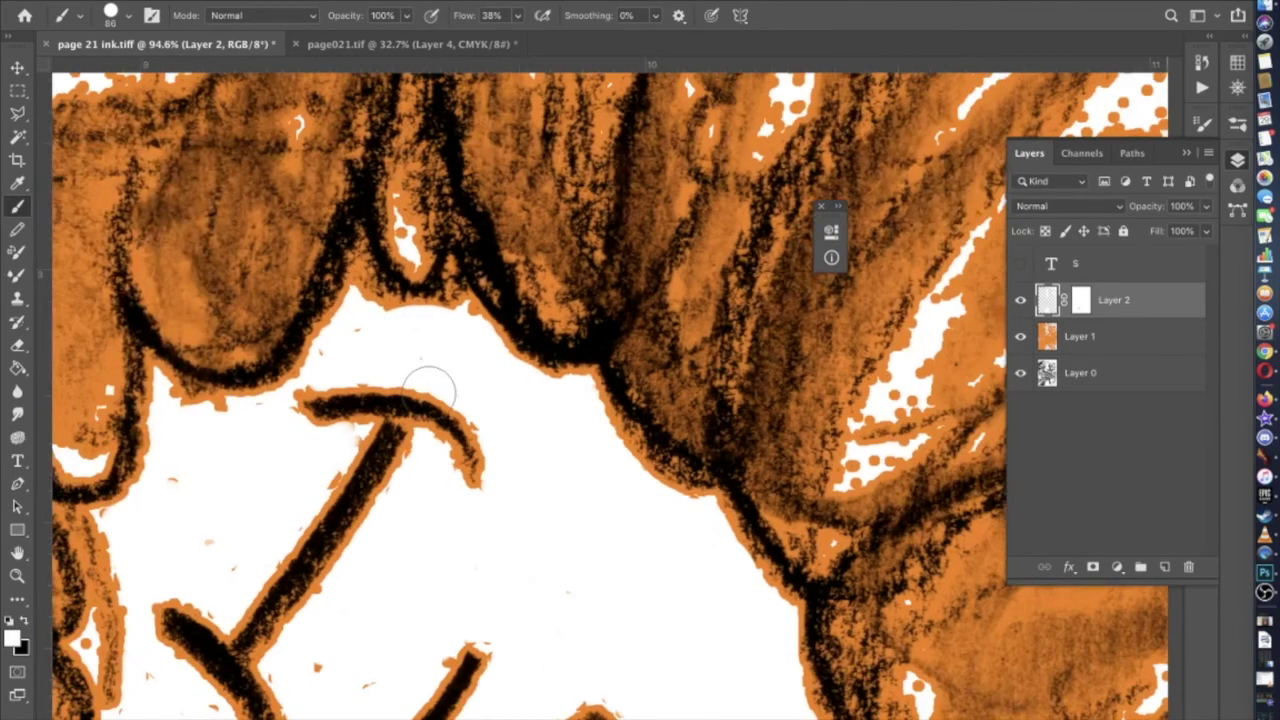
Reduce the brush size and paint over the stray orange dots left of the O letters
scroll(432, 386, "down", 5)
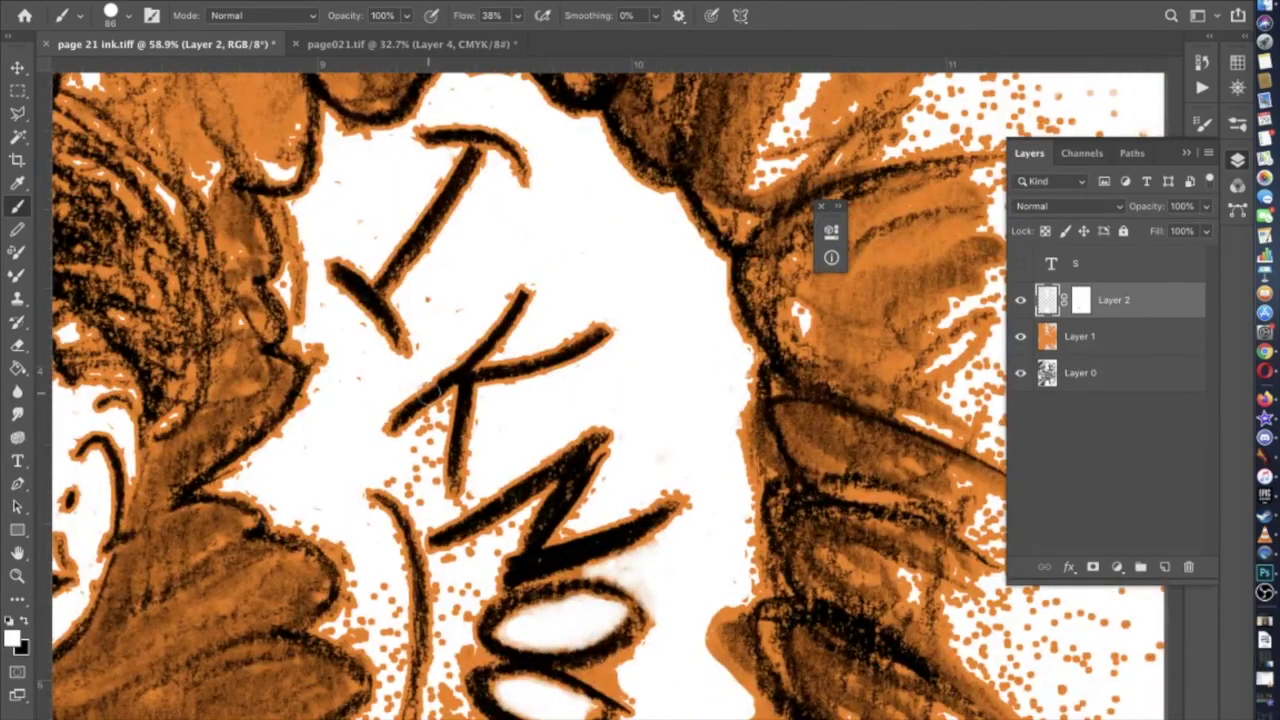
scroll(429, 393, "down", 5)
scroll(429, 393, "up", 1)
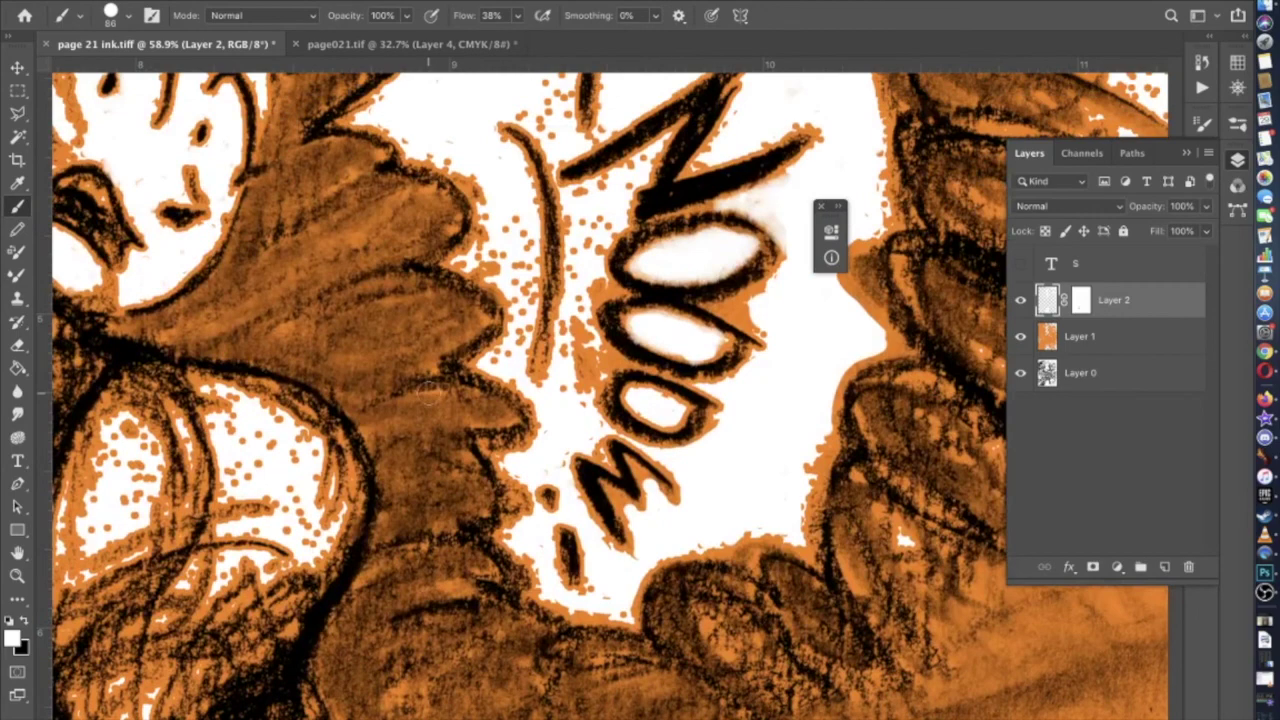
scroll(429, 393, "up", 3)
scroll(429, 393, "up", 2)
left_click(128, 20)
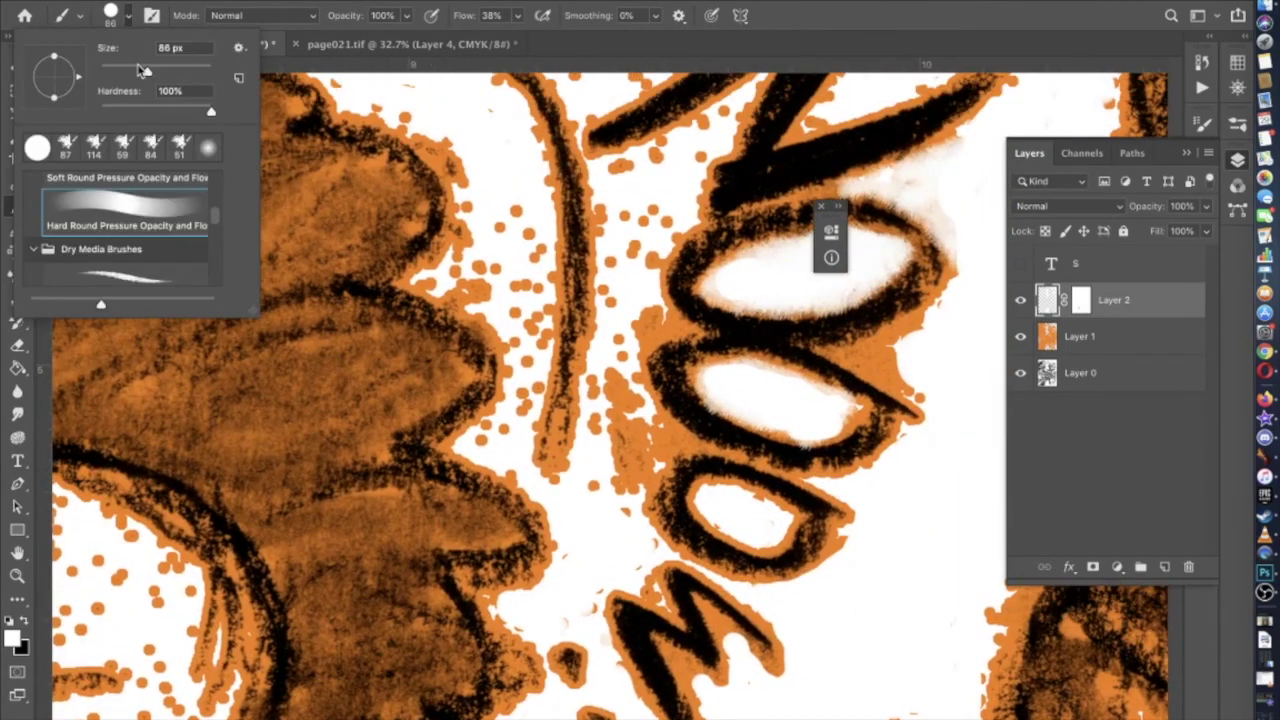
scroll(432, 322, "up", 2)
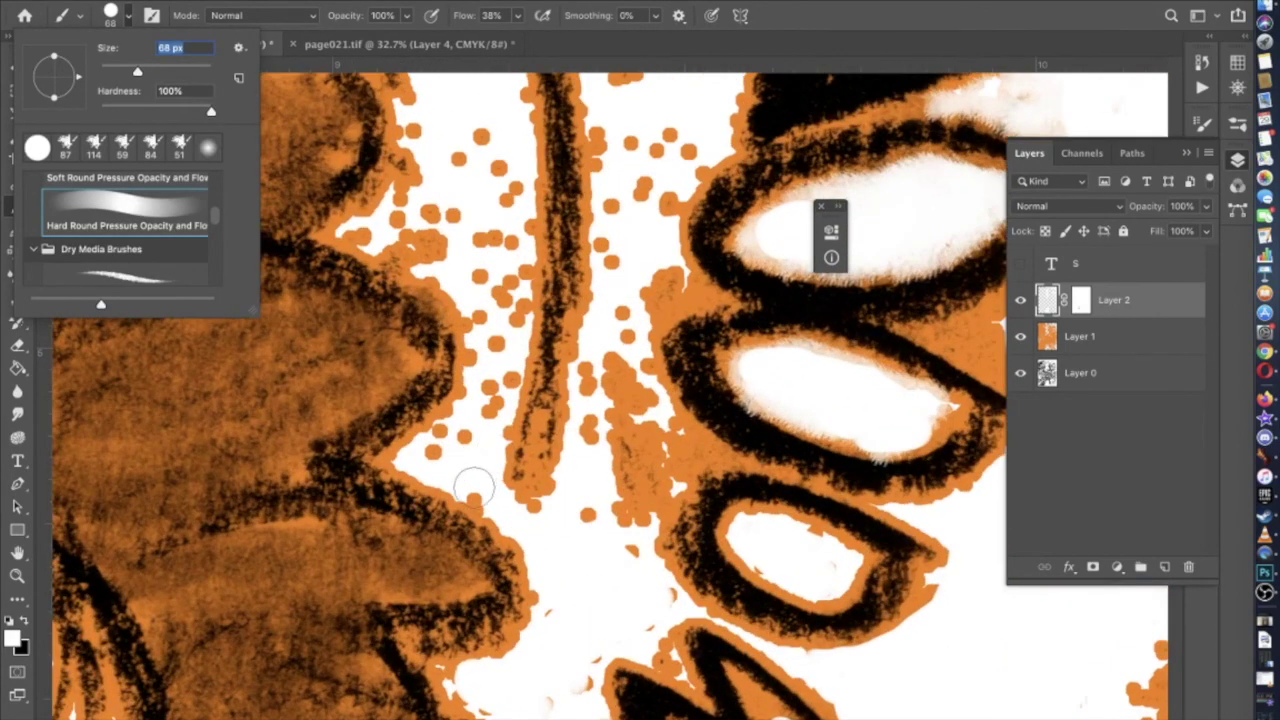
left_click(471, 473)
mouse_move(469, 496)
left_mouse_down()
mouse_move(429, 449)
mouse_move(471, 427)
mouse_move(503, 382)
mouse_move(488, 312)
mouse_move(457, 268)
mouse_move(368, 230)
mouse_move(402, 204)
mouse_move(392, 256)
mouse_move(469, 294)
left_mouse_up()
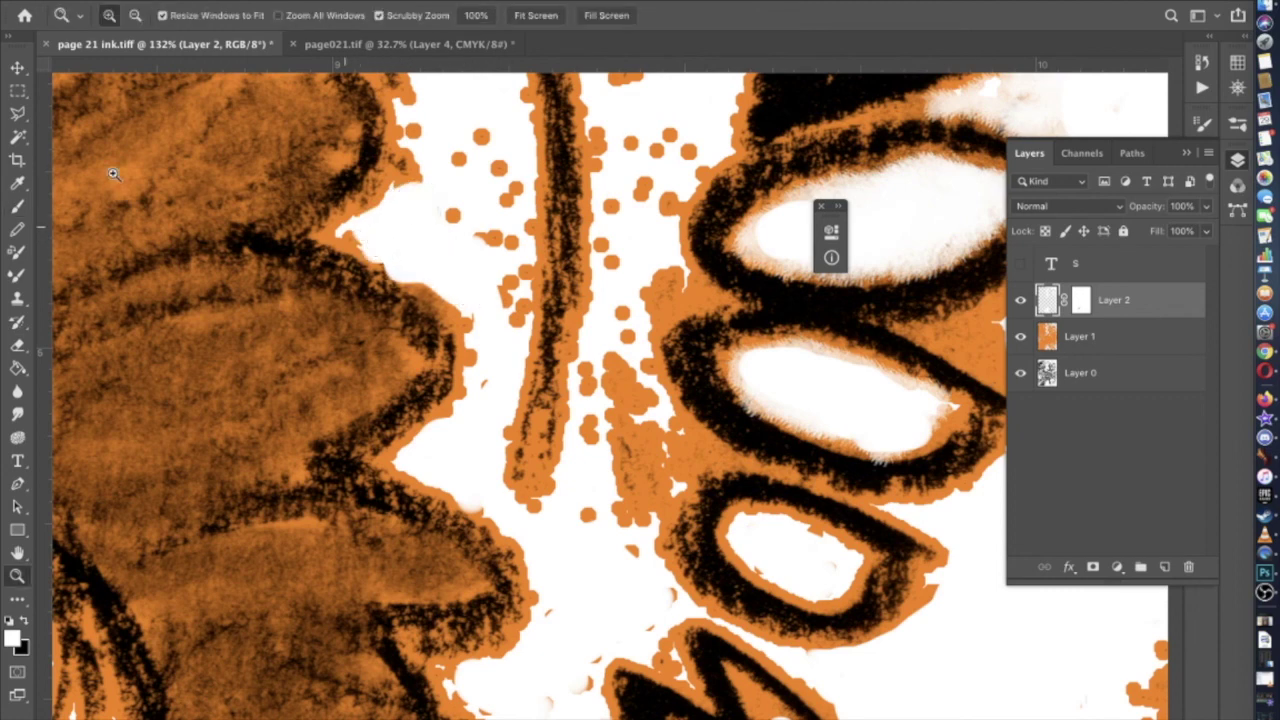
With the Brush tool reselected, whiten the orange edge and dots beside the curved stroke
left_click(18, 206)
left_click_drag(321, 258, 388, 245)
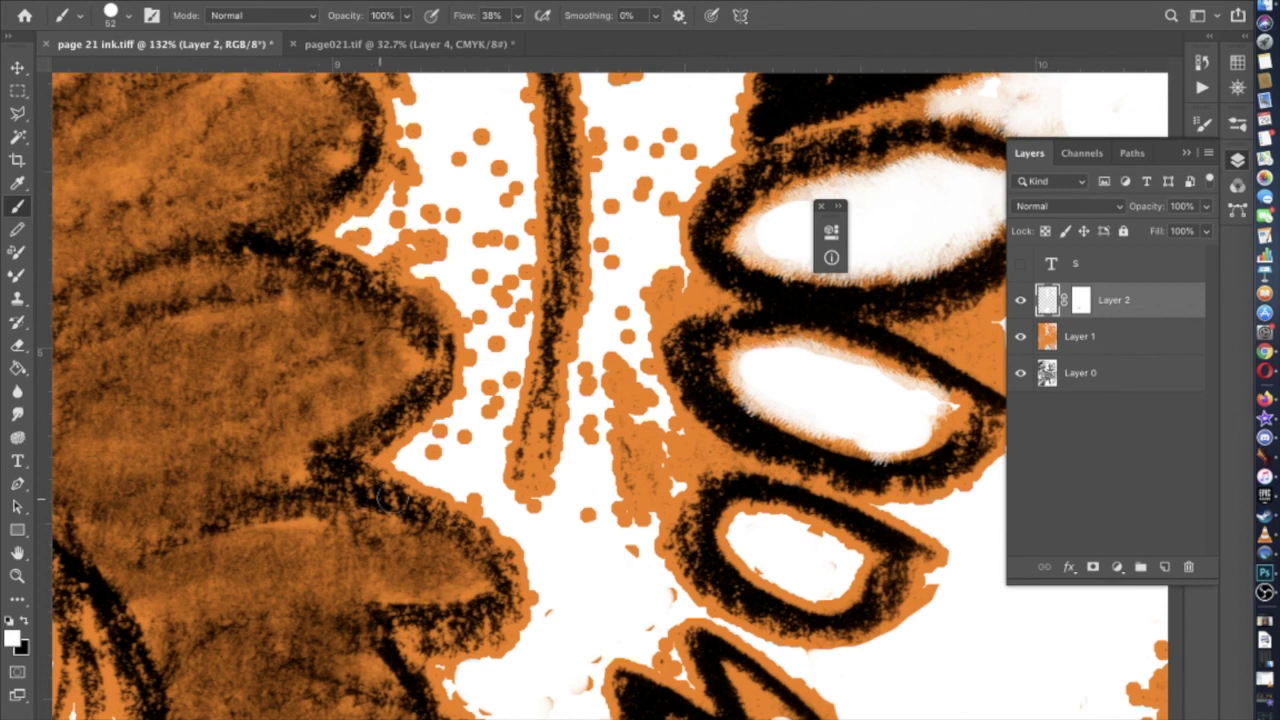
mouse_move(489, 490)
left_mouse_down()
mouse_move(440, 447)
mouse_move(476, 431)
mouse_move(500, 378)
mouse_move(501, 325)
mouse_move(481, 311)
mouse_move(496, 294)
mouse_move(505, 308)
mouse_move(476, 261)
mouse_move(443, 262)
mouse_move(415, 219)
mouse_move(369, 230)
mouse_move(401, 205)
mouse_move(506, 269)
left_mouse_up()
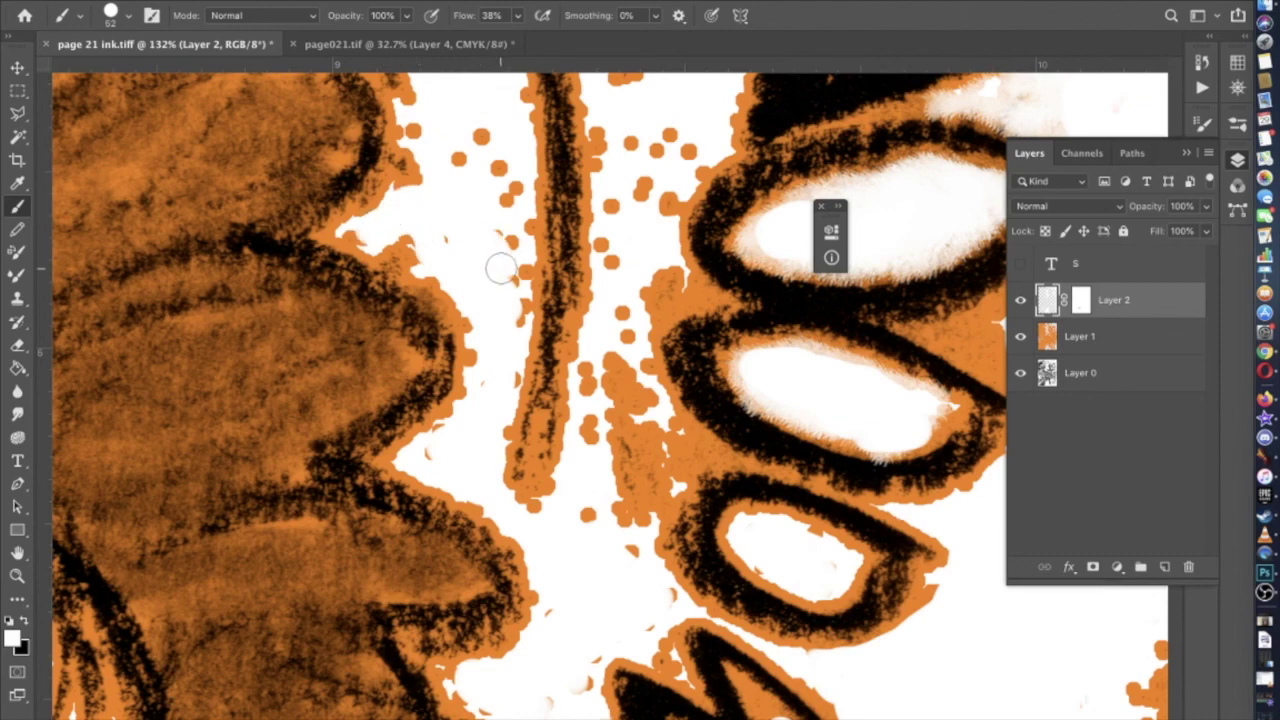
scroll(500, 350, "up", 5)
mouse_move(500, 350)
left_mouse_down()
mouse_move(506, 516)
mouse_move(513, 449)
mouse_move(476, 327)
mouse_move(474, 378)
left_mouse_up()
scroll(474, 378, "up", 5)
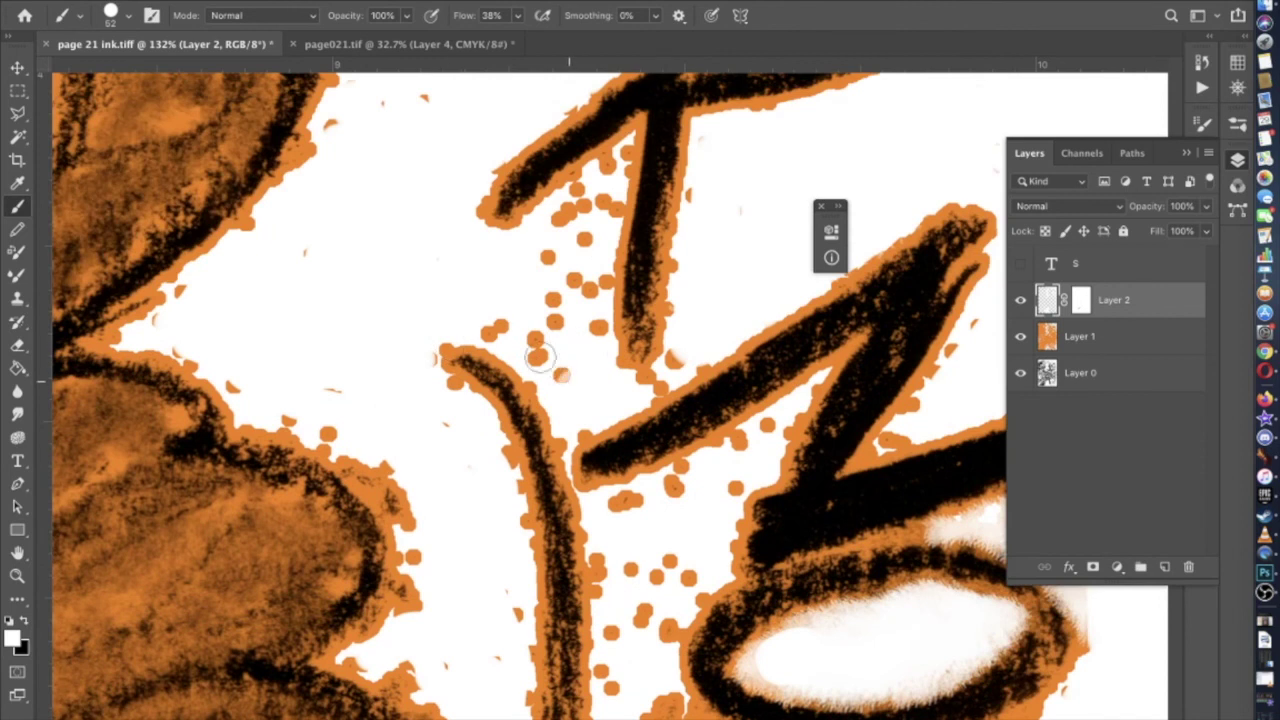
mouse_move(526, 329)
left_mouse_down()
mouse_move(563, 343)
mouse_move(585, 324)
mouse_move(618, 158)
mouse_move(551, 240)
mouse_move(564, 319)
mouse_move(587, 223)
mouse_move(534, 308)
left_mouse_up()
Clear the orange dots below the N's diagonal and between the curved stroke and the O letters
mouse_move(673, 362)
left_mouse_down()
mouse_move(641, 383)
mouse_move(746, 441)
mouse_move(766, 438)
mouse_move(624, 507)
mouse_move(663, 516)
mouse_move(731, 485)
left_mouse_up()
scroll(731, 485, "down", 3)
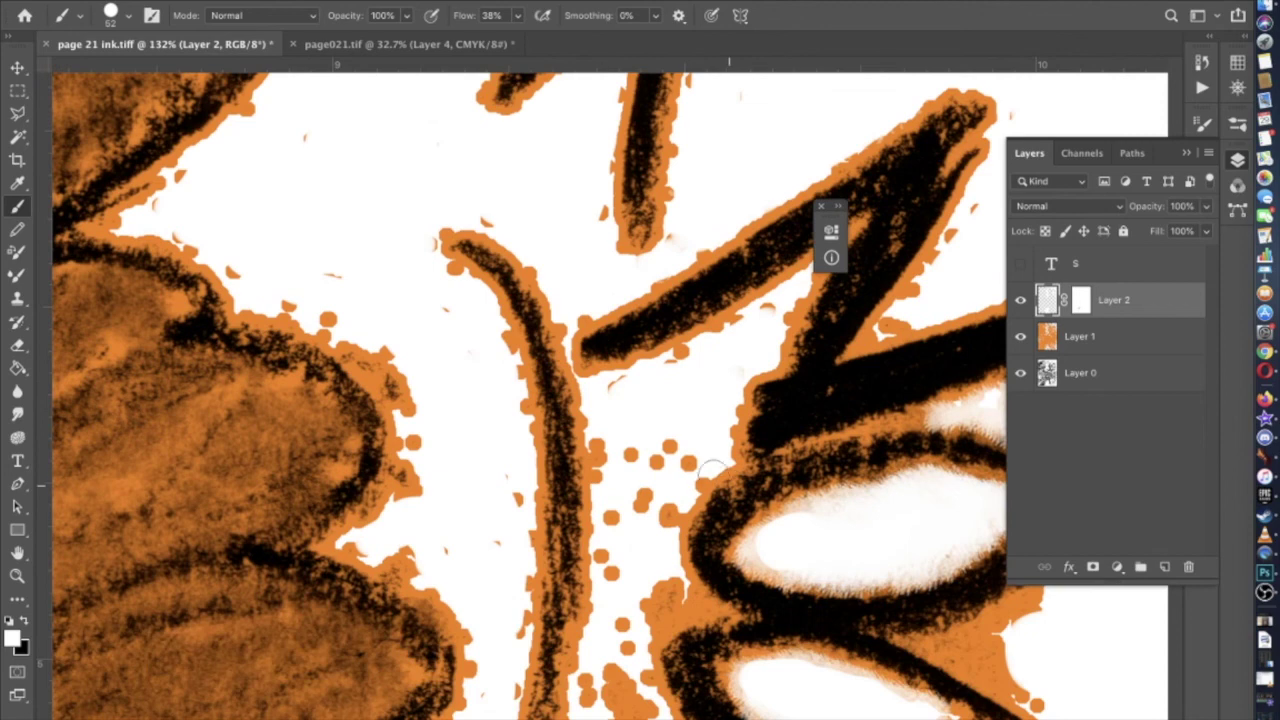
mouse_move(664, 580)
left_mouse_down()
mouse_move(623, 580)
mouse_move(611, 457)
mouse_move(646, 490)
mouse_move(640, 550)
mouse_move(637, 457)
left_mouse_up()
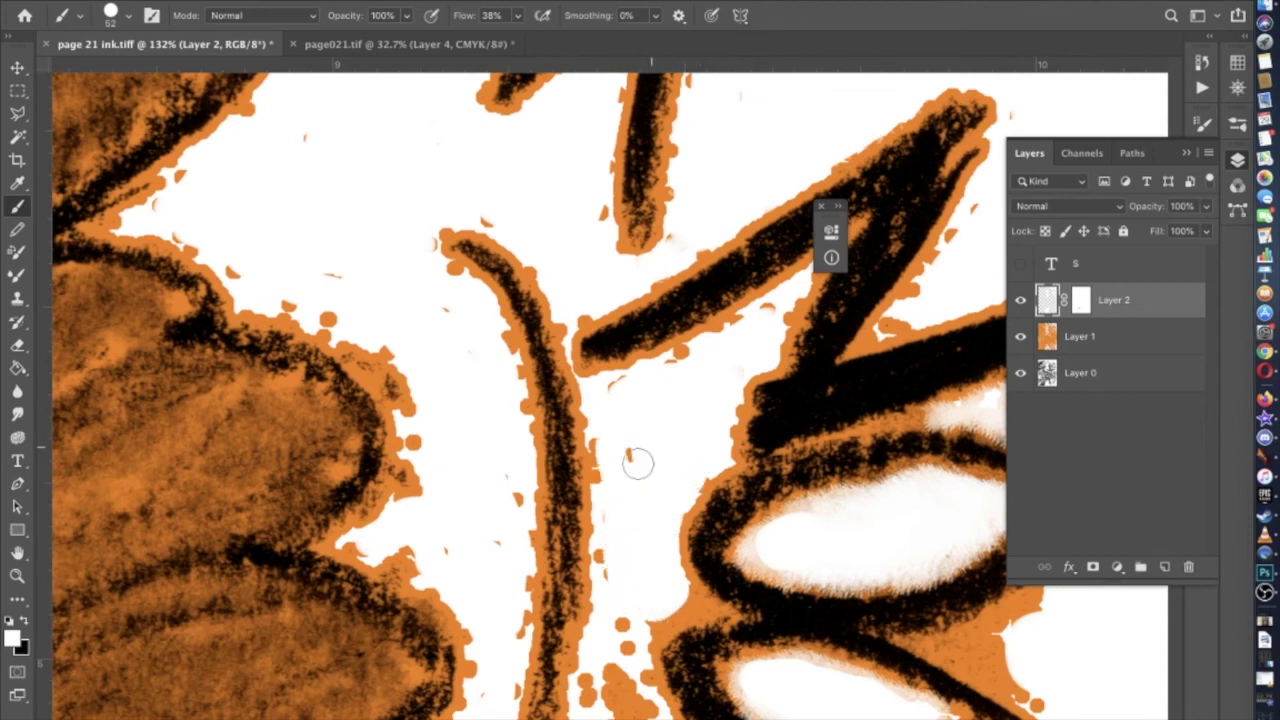
scroll(637, 457, "down", 8)
mouse_move(628, 325)
left_mouse_down()
mouse_move(632, 372)
mouse_move(672, 465)
mouse_move(620, 523)
mouse_move(600, 440)
mouse_move(619, 401)
left_mouse_up()
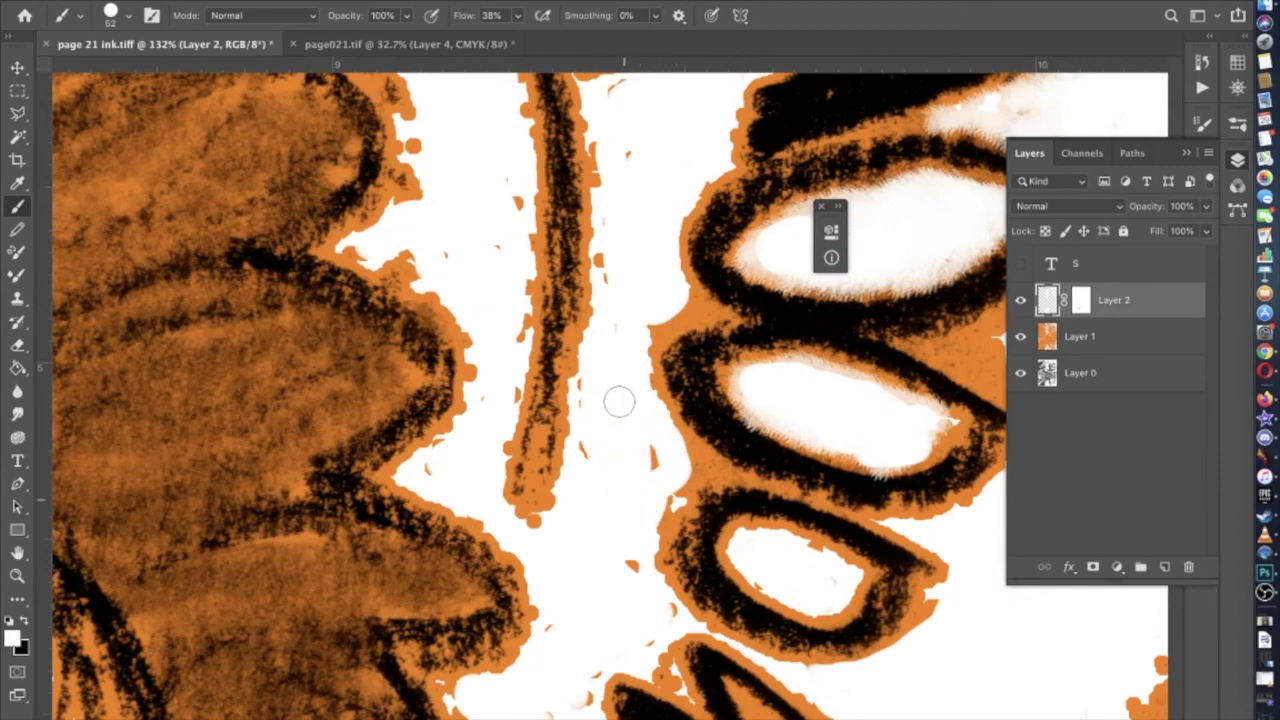
scroll(626, 551, "down", 3)
scroll(628, 558, "down", 8)
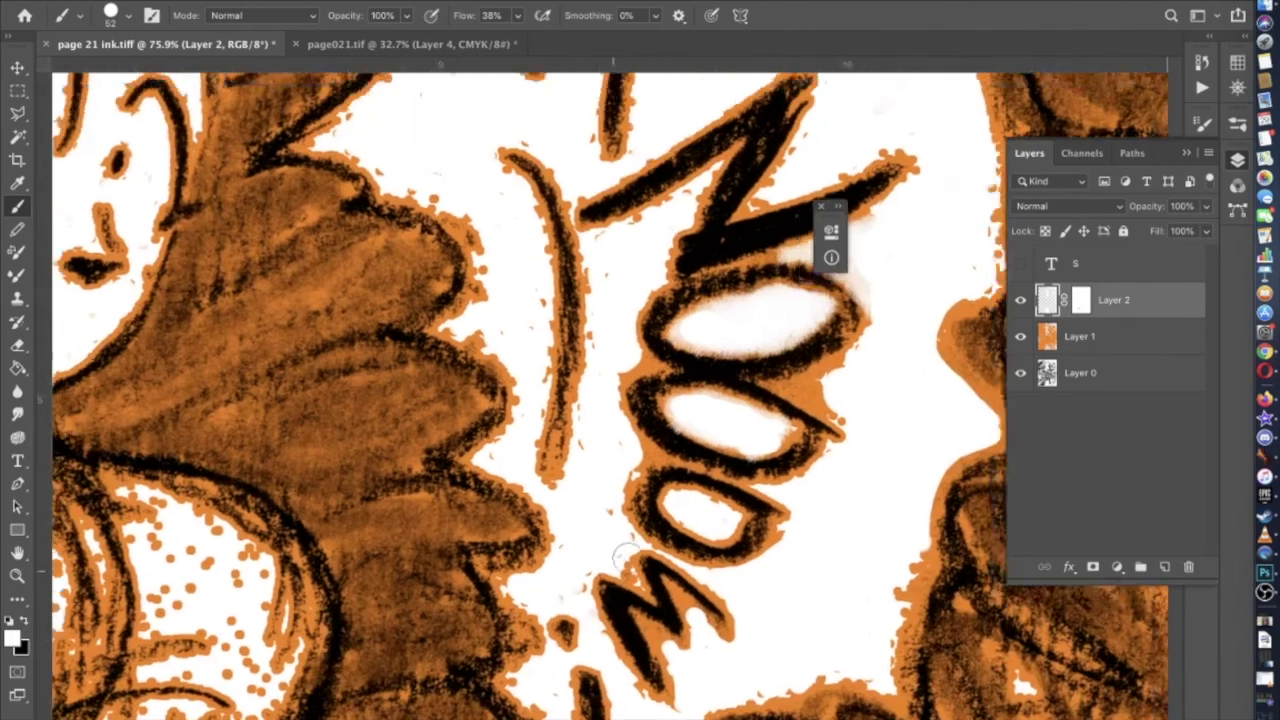
scroll(628, 558, "up", 10)
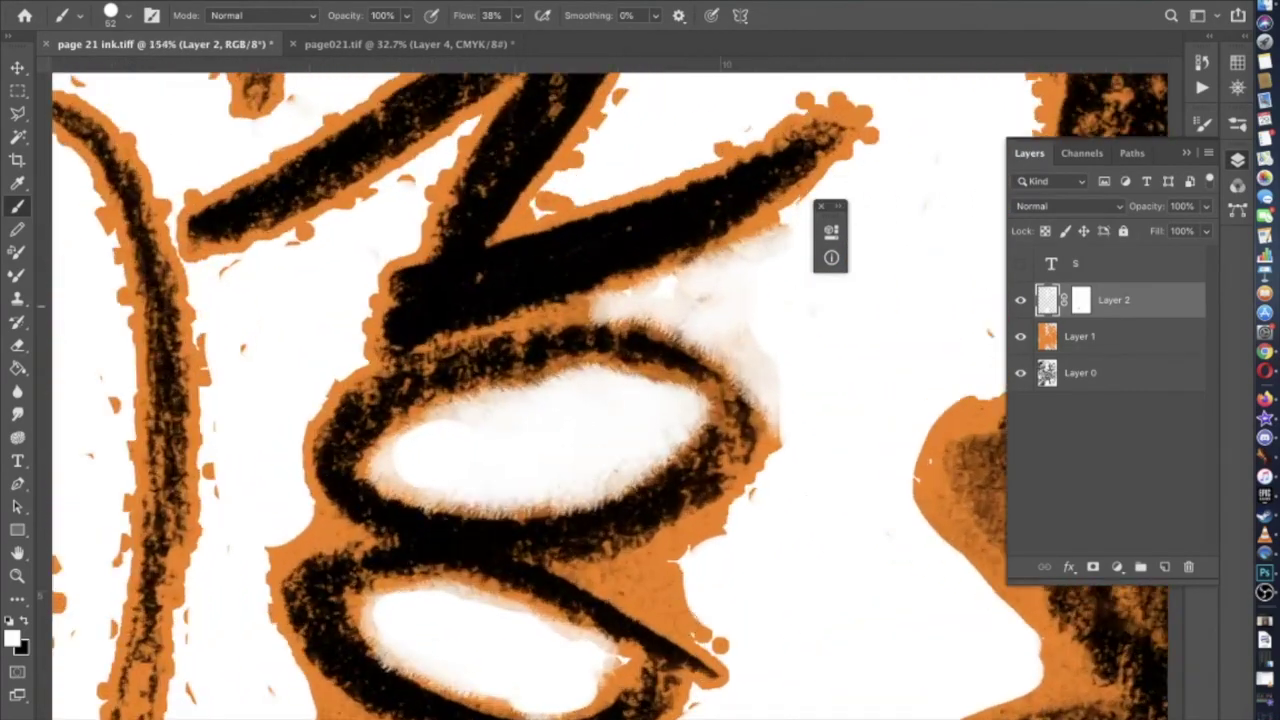
mouse_move(720, 615)
left_mouse_down()
mouse_move(729, 629)
mouse_move(660, 588)
mouse_move(684, 565)
left_mouse_up()
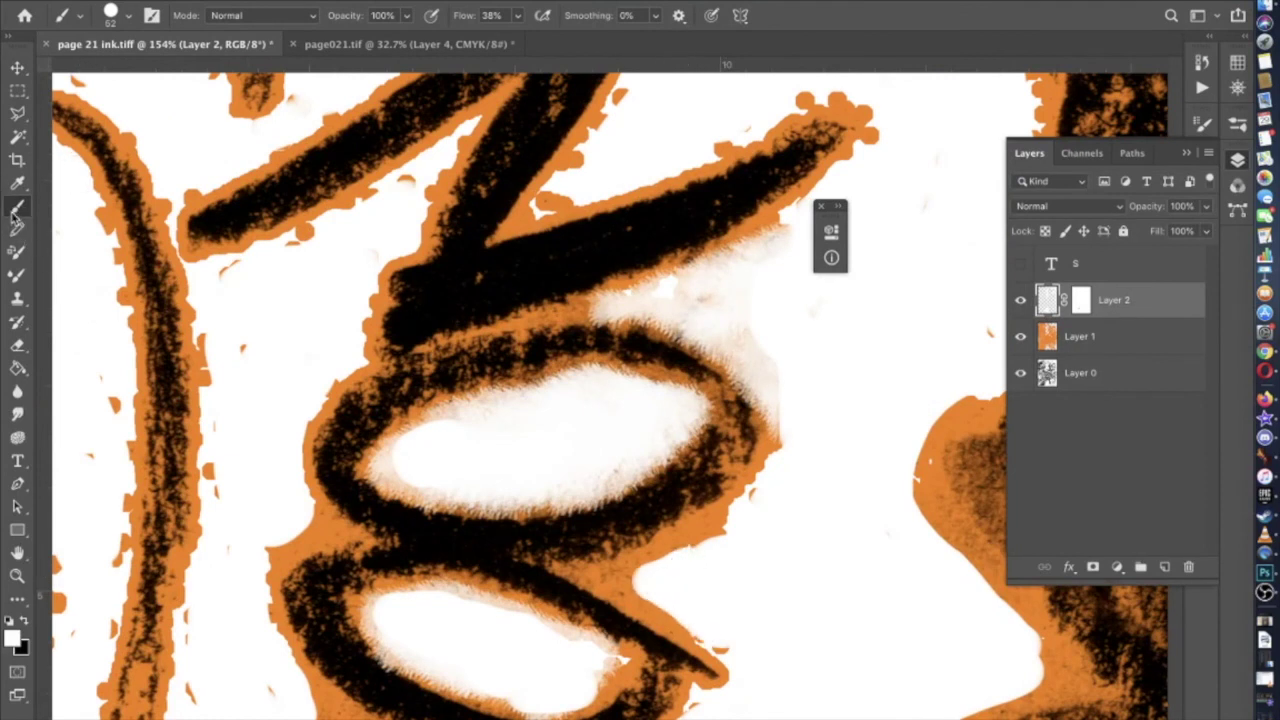
Choose the hard pencil brush from Dry Media Brushes at about 65 px
left_click(112, 14)
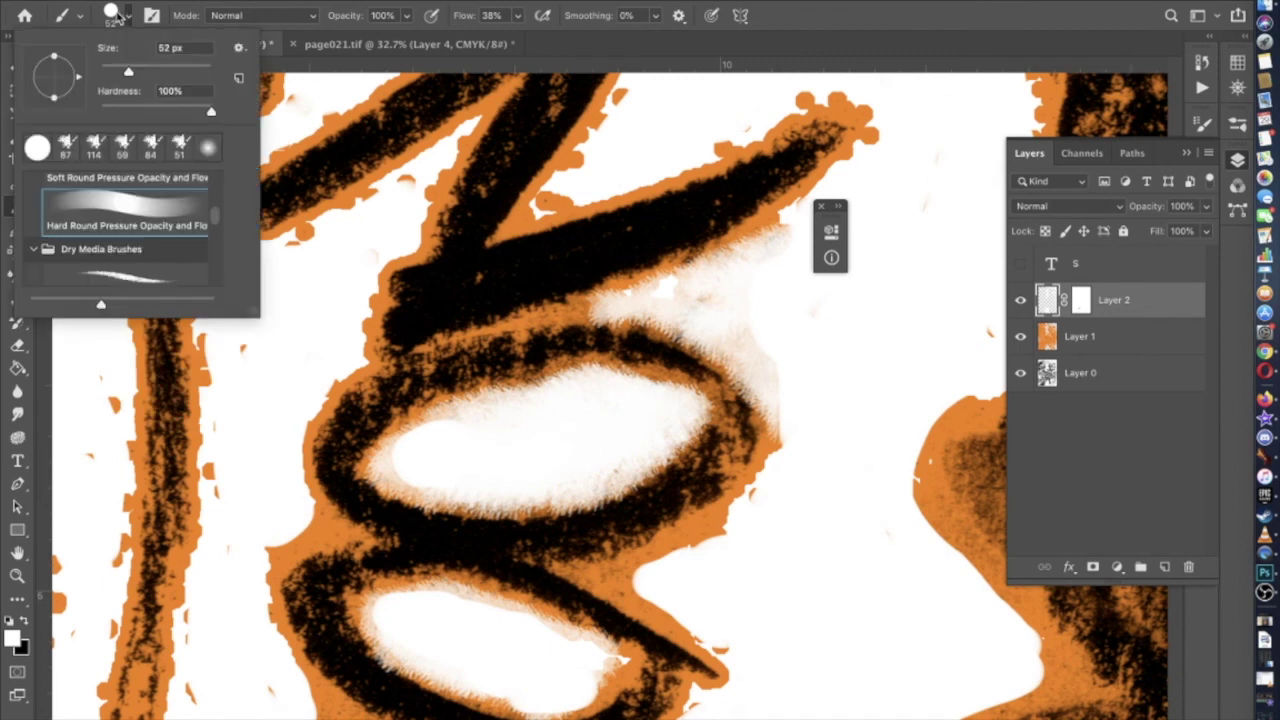
left_click(120, 248)
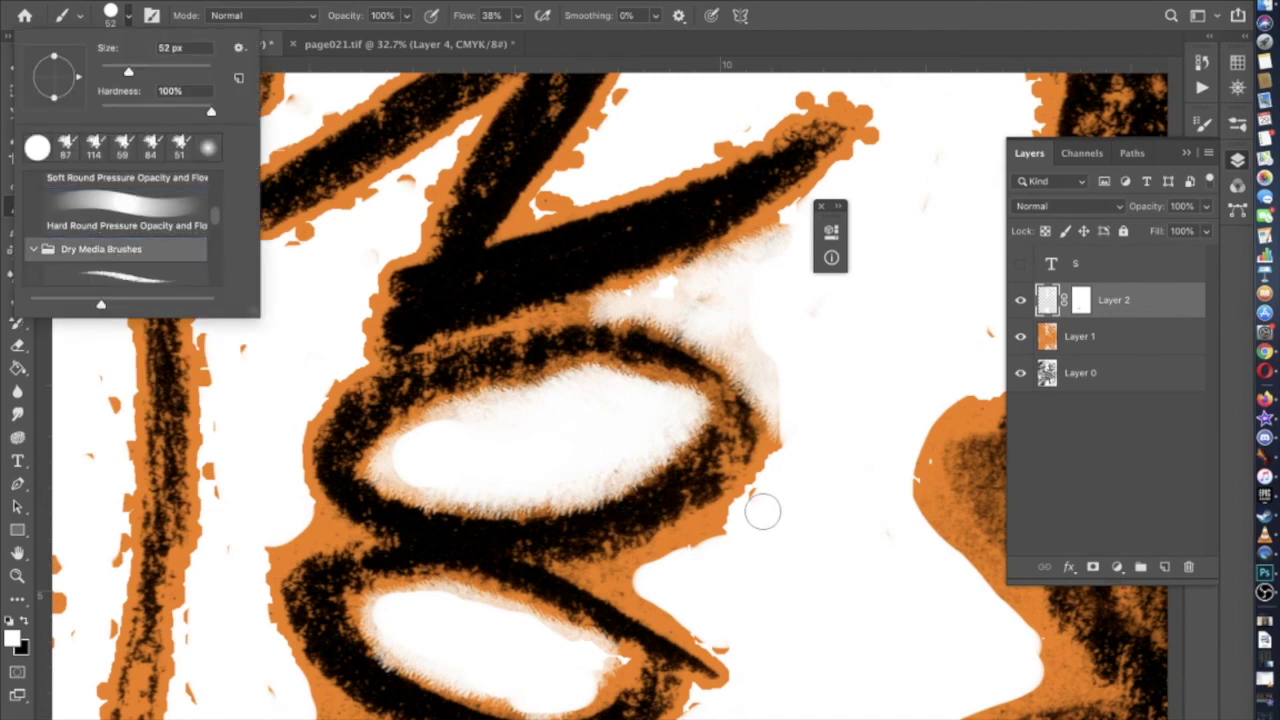
left_click(762, 514)
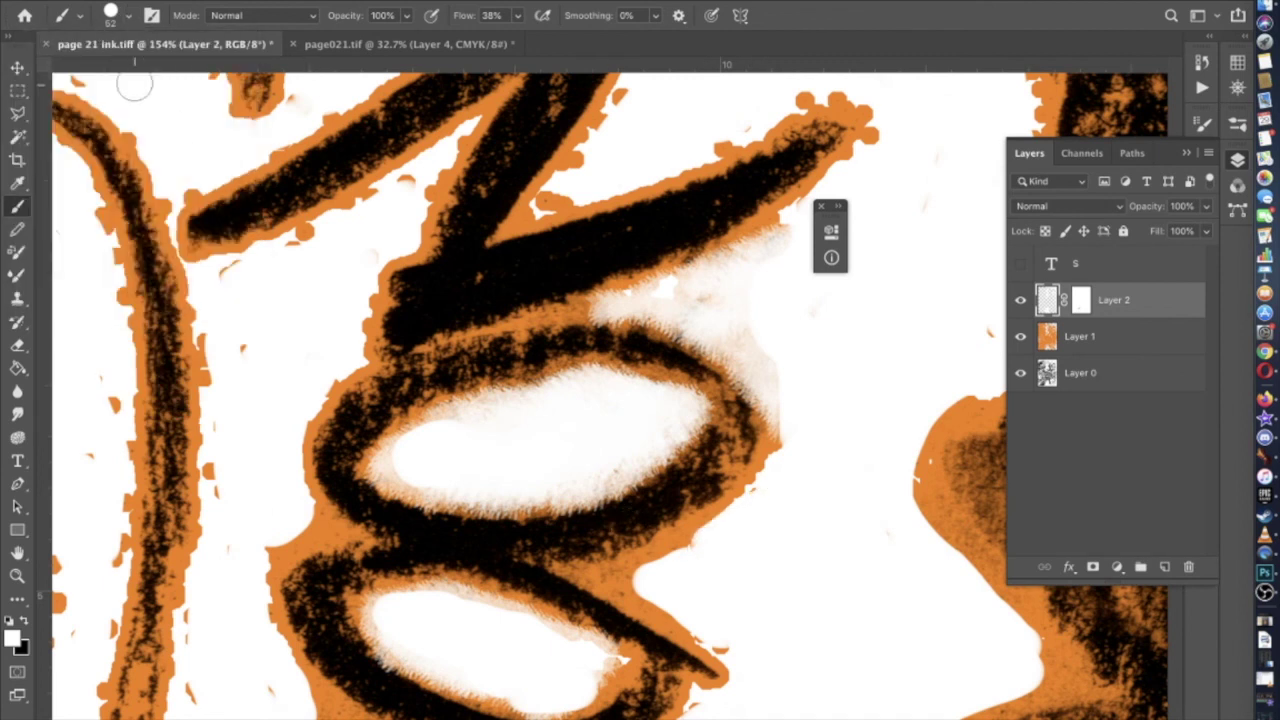
left_click(127, 21)
left_click(124, 272)
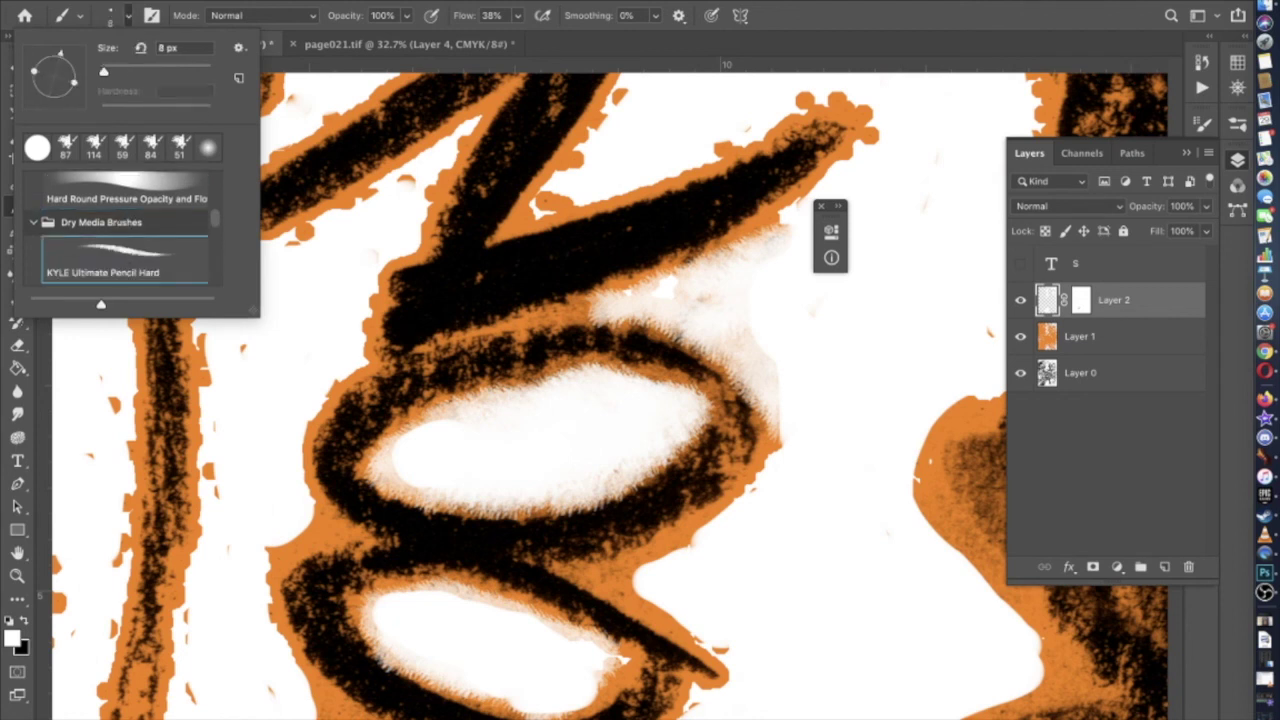
left_click(137, 69)
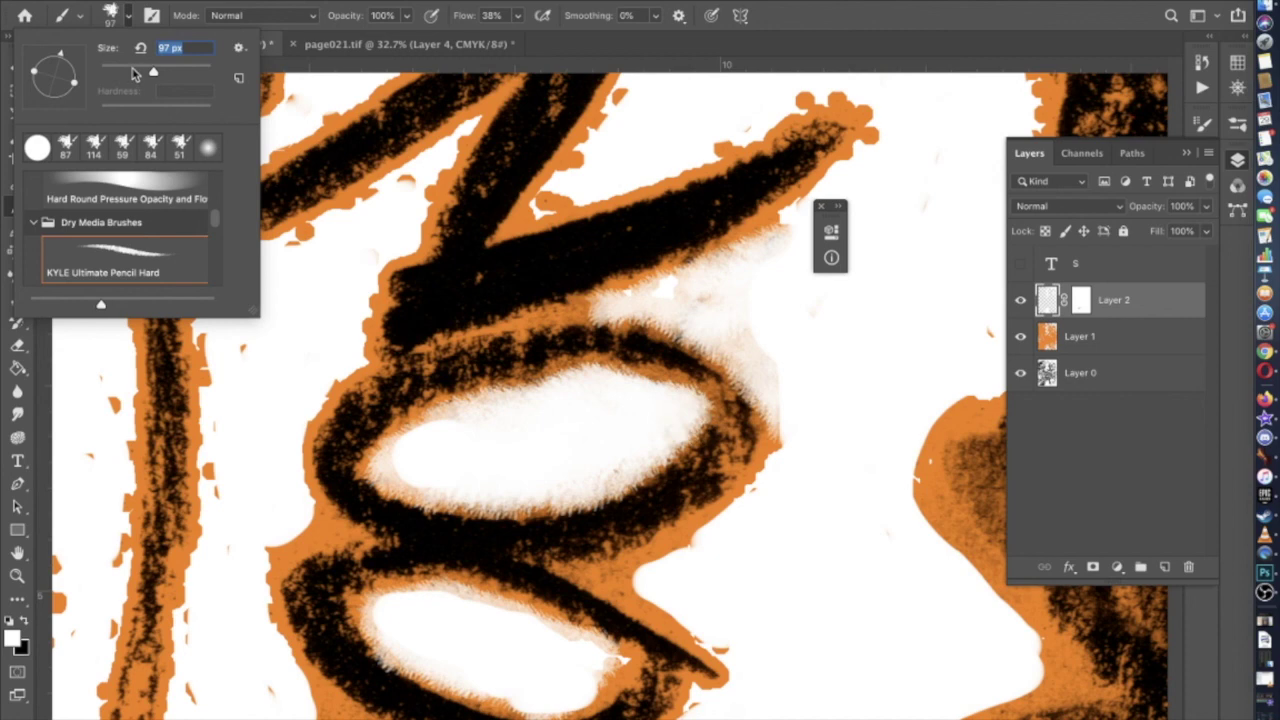
left_click(755, 505)
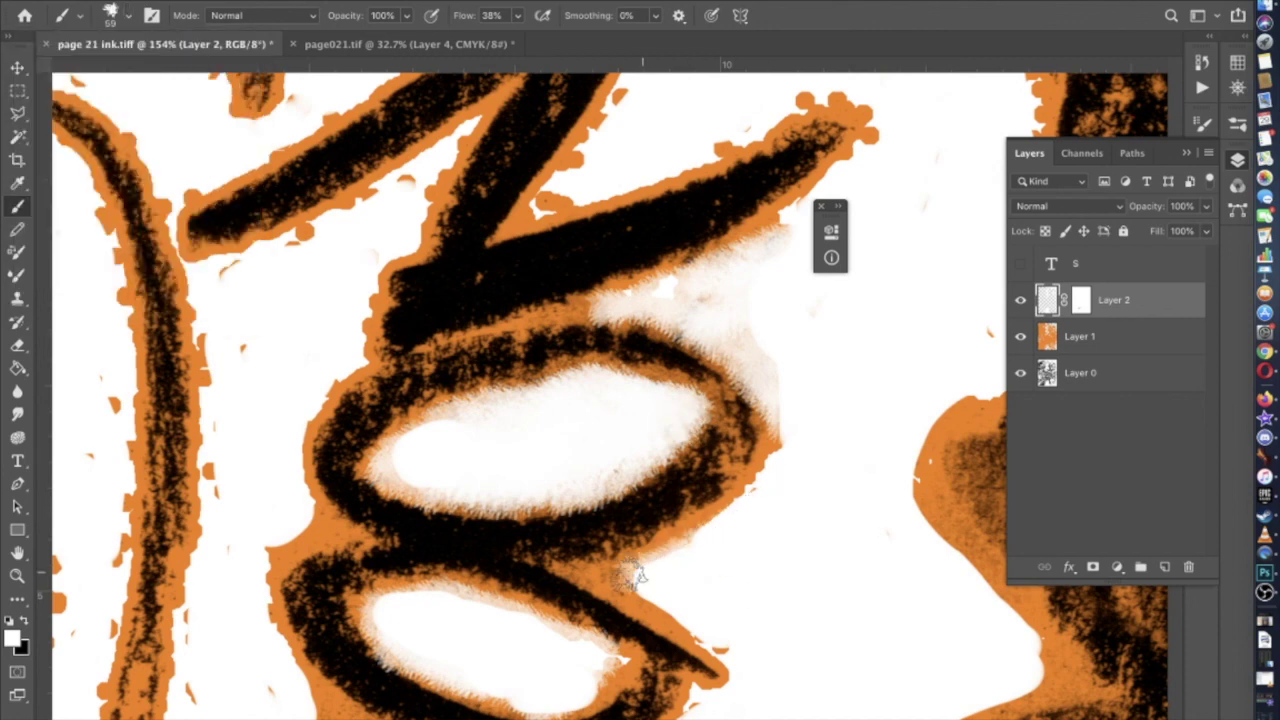
Paint white over the orange near the O loops, stroke tip and joint
left_click_drag(605, 577, 674, 600)
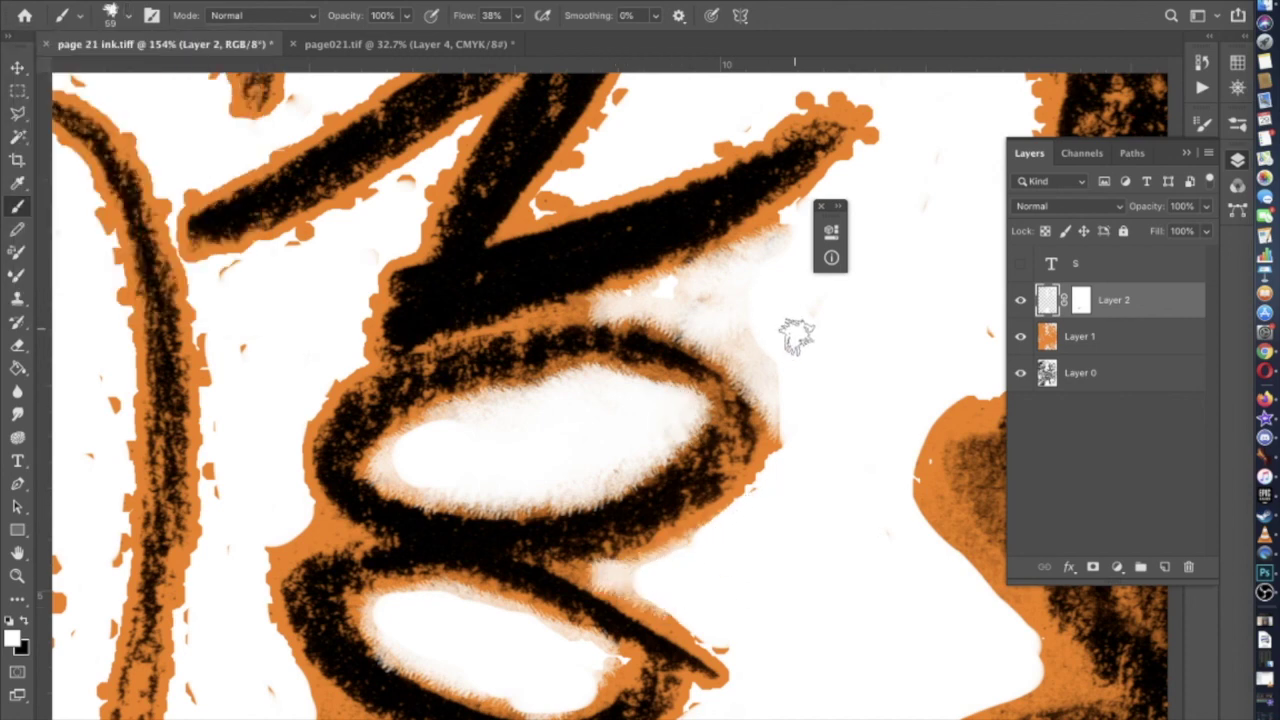
scroll(703, 295, "up", 5)
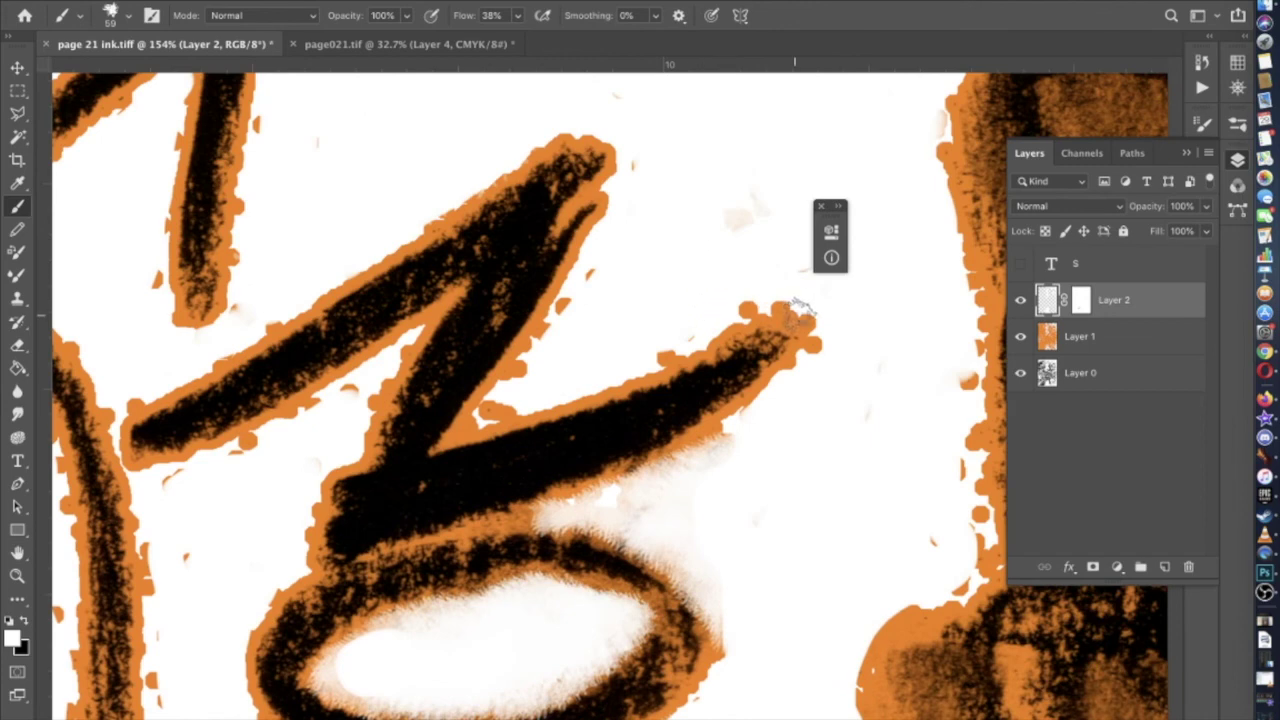
left_click_drag(800, 316, 705, 315)
left_click(492, 410)
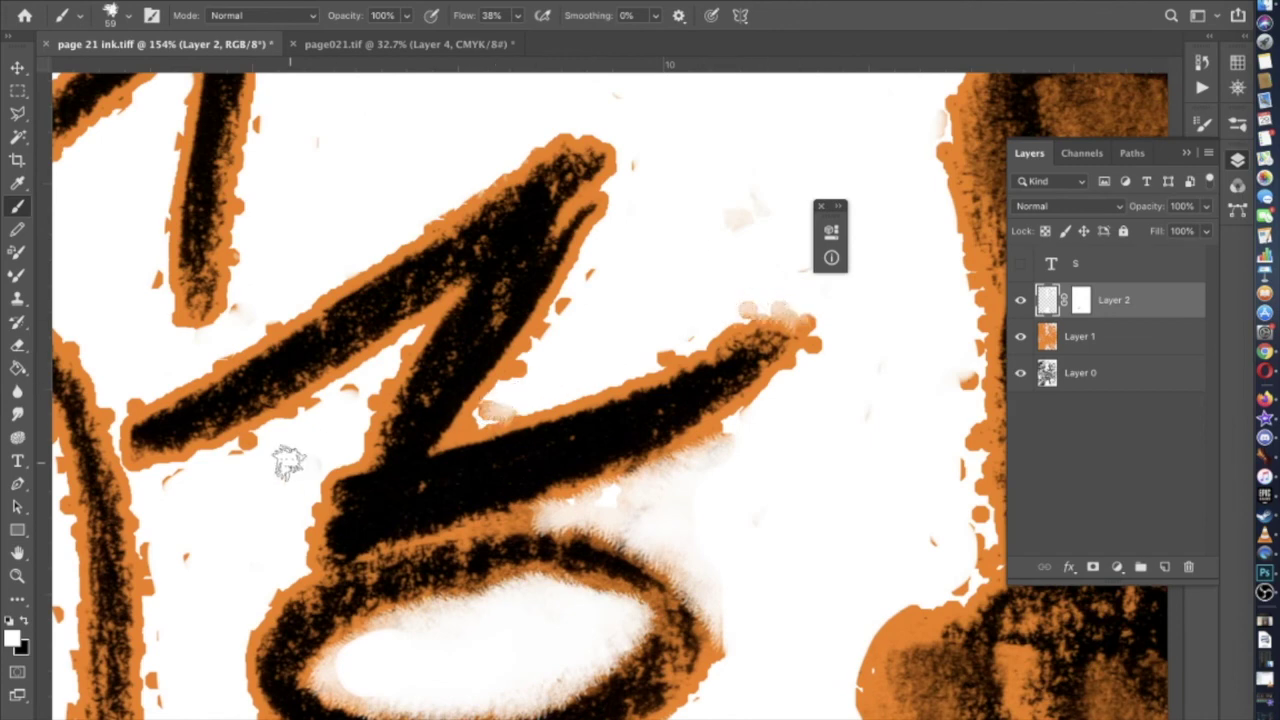
scroll(242, 470, "down", 8)
mouse_move(257, 371)
left_mouse_down()
mouse_move(233, 427)
mouse_move(214, 466)
mouse_move(226, 511)
mouse_move(290, 578)
left_mouse_up()
scroll(290, 578, "down", 4)
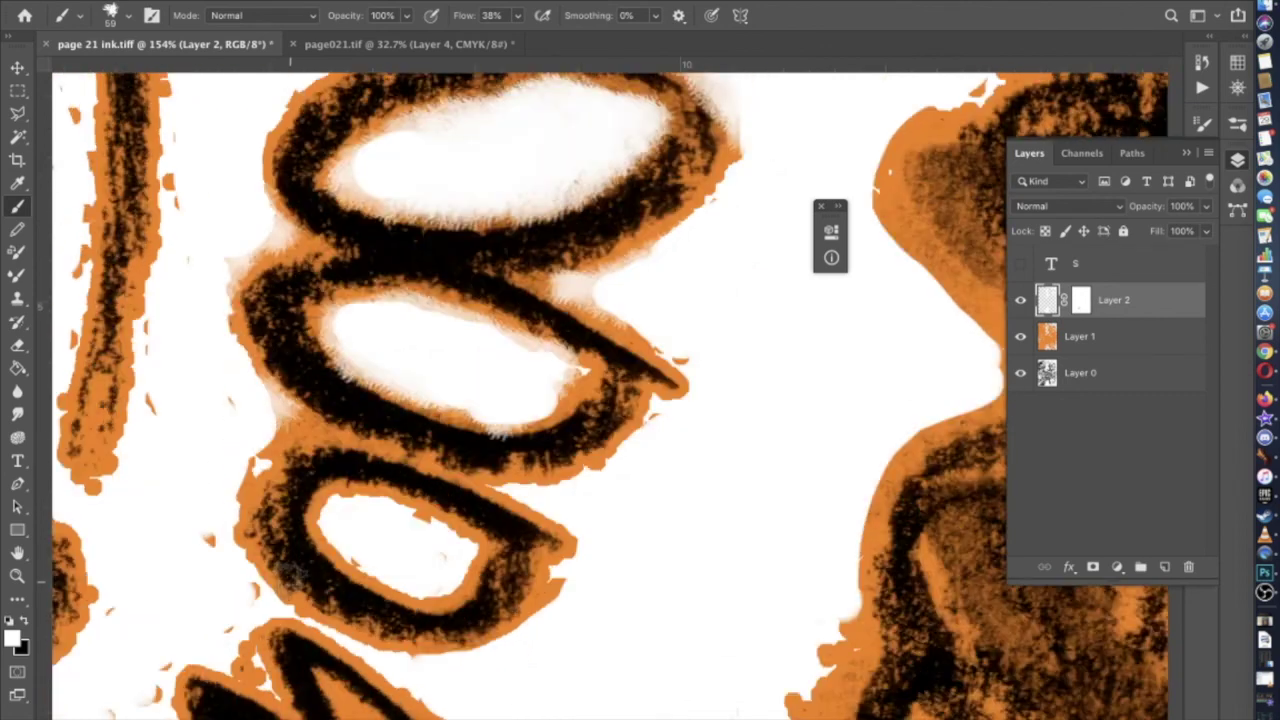
left_click_drag(258, 465, 222, 522)
Resize the brush to 49 px
left_click(128, 15)
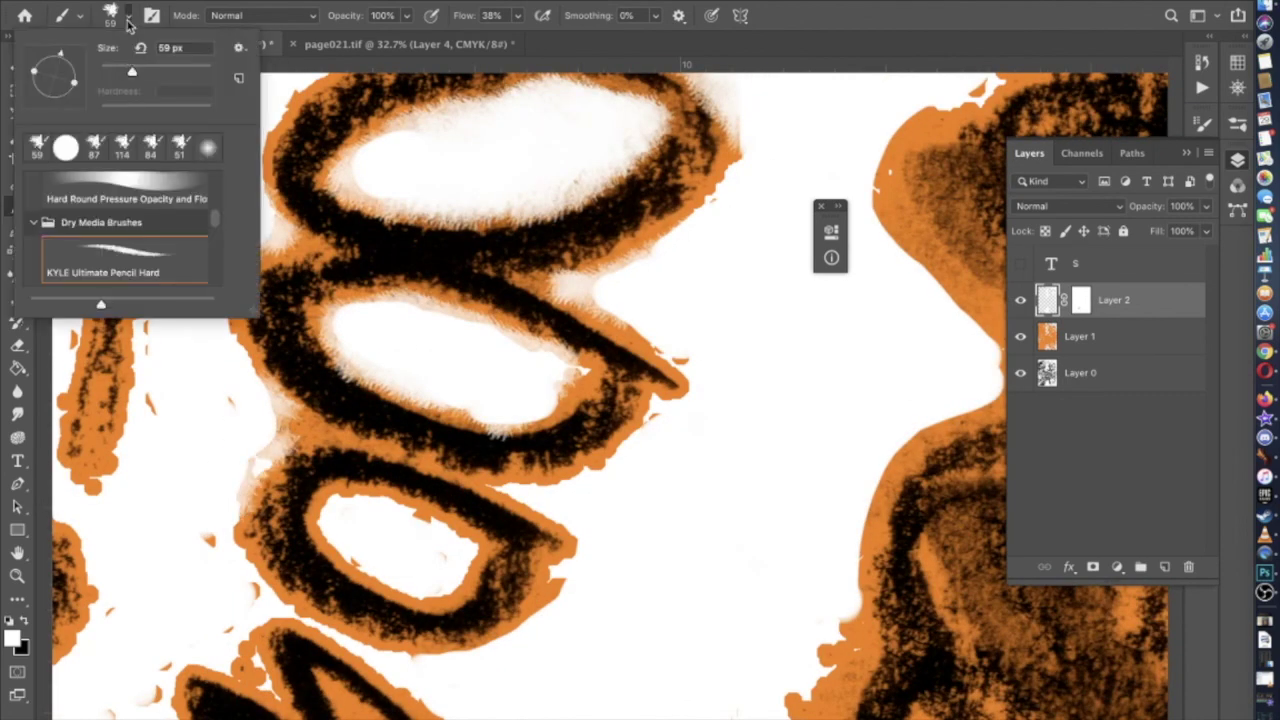
left_click_drag(128, 70, 121, 70)
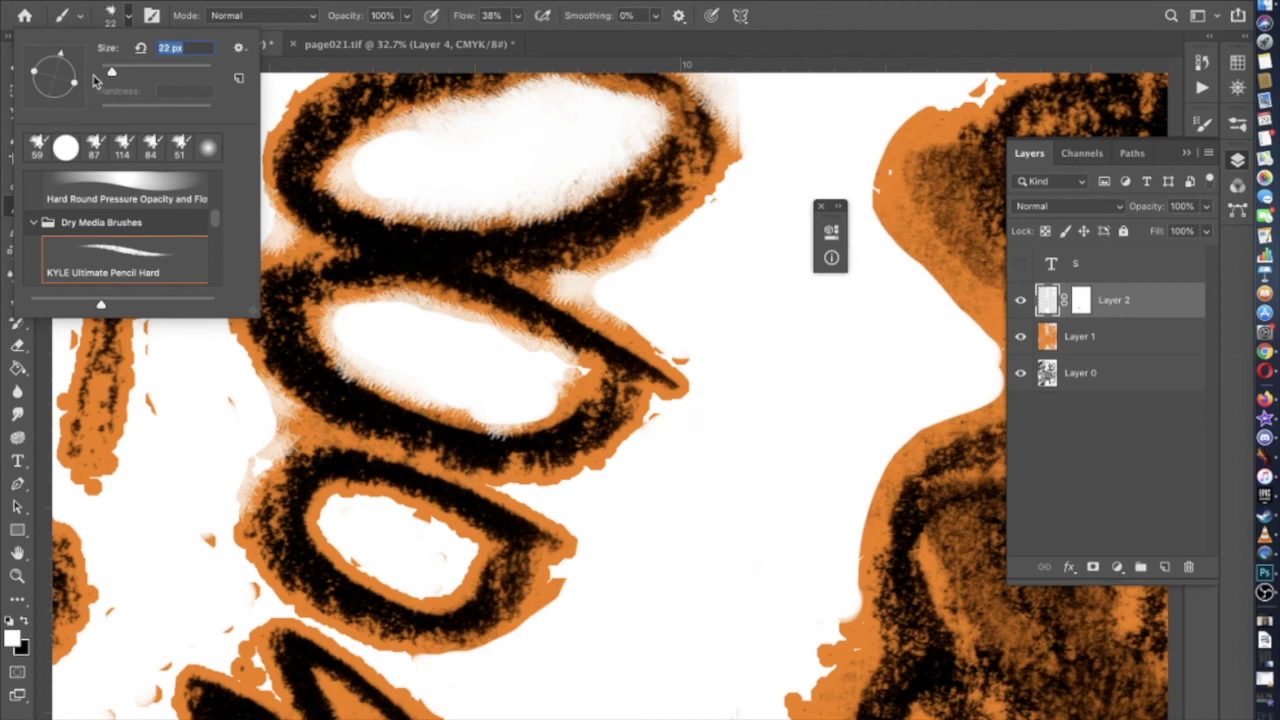
key("Return")
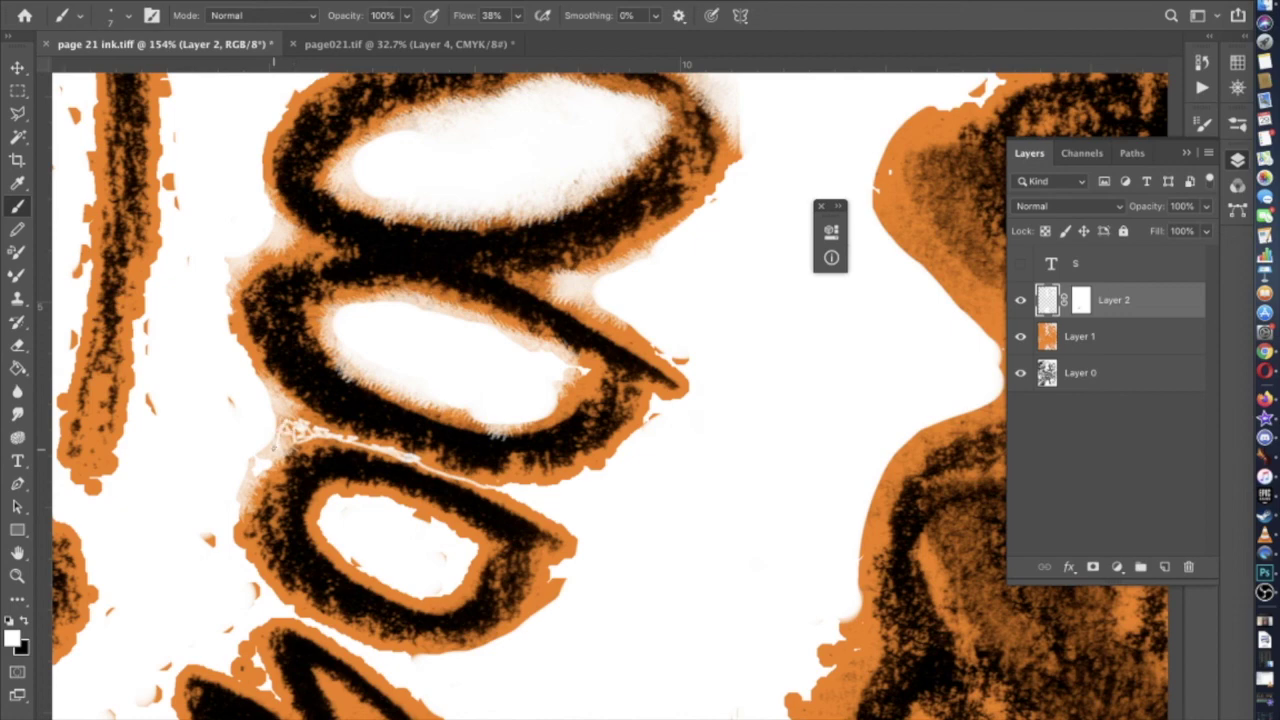
scroll(610, 395, "down", 5)
scroll(610, 395, "up", 4)
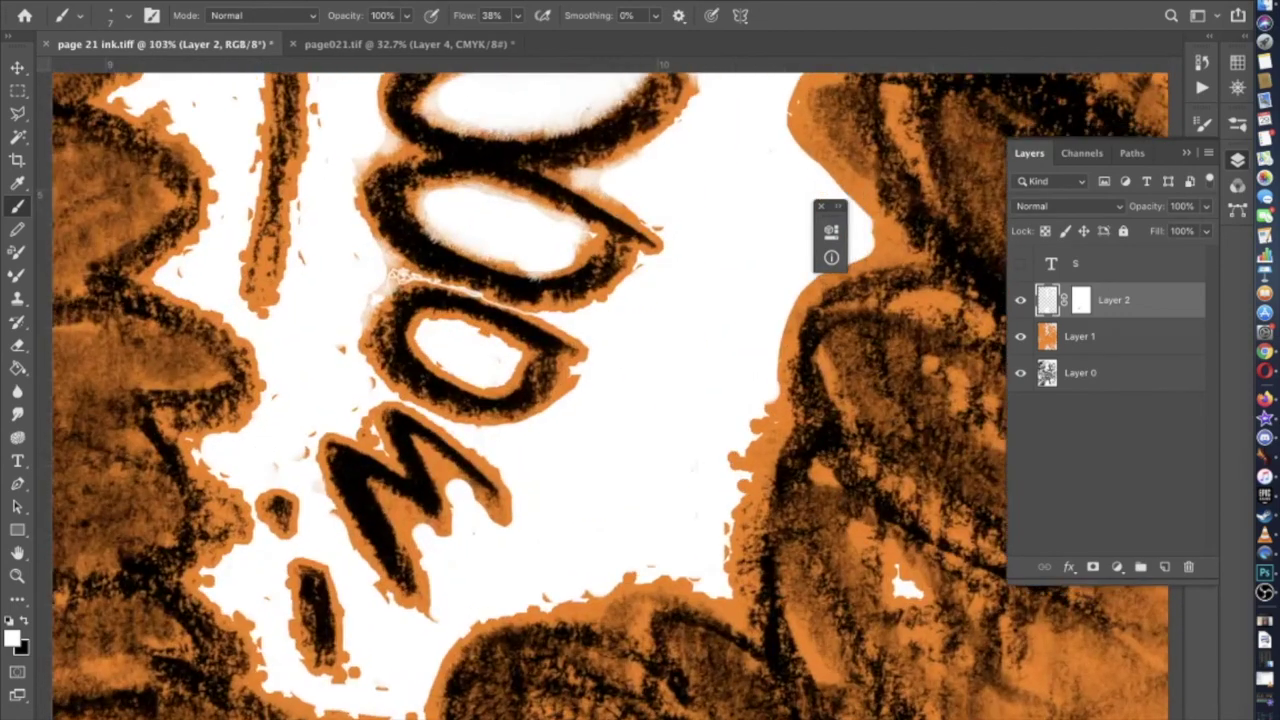
left_click(128, 17)
left_click_drag(110, 74, 116, 74)
scroll(530, 428, "down", 5)
scroll(530, 428, "up", 3)
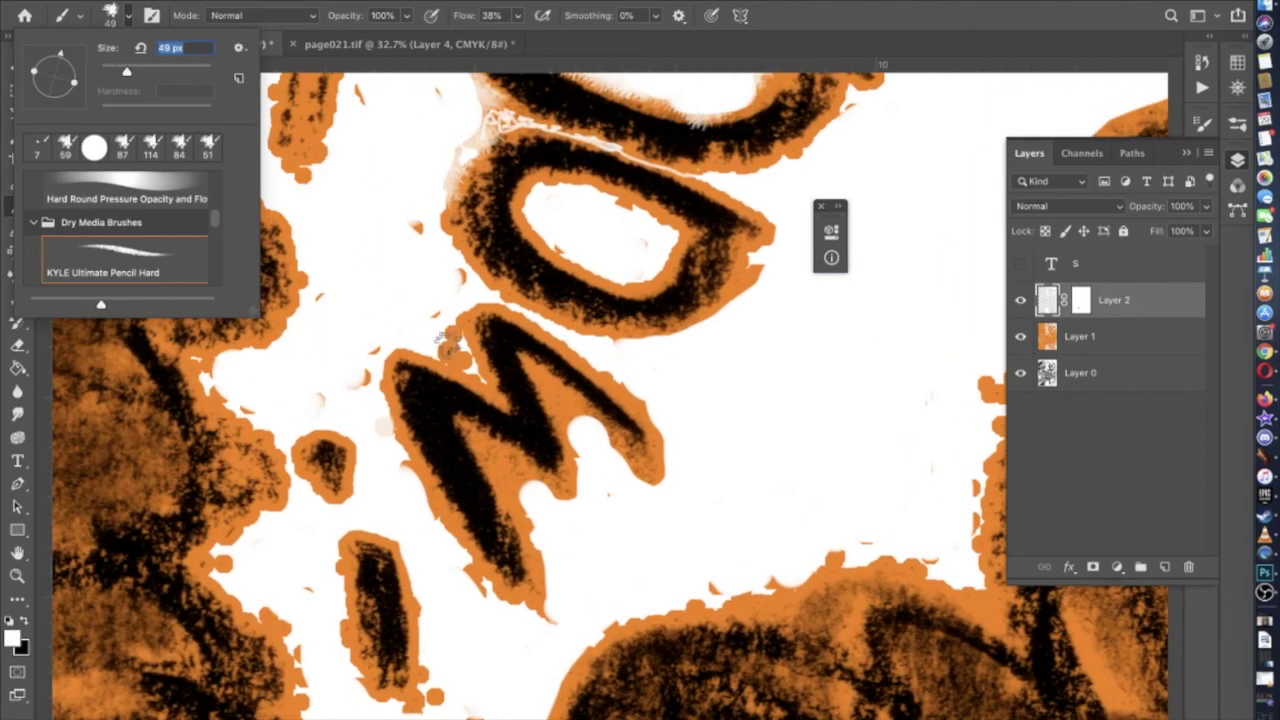
type("49")
key("Return")
Paint out the orange at the M's top-left, right arm and lower notch
left_click_drag(447, 343, 446, 337)
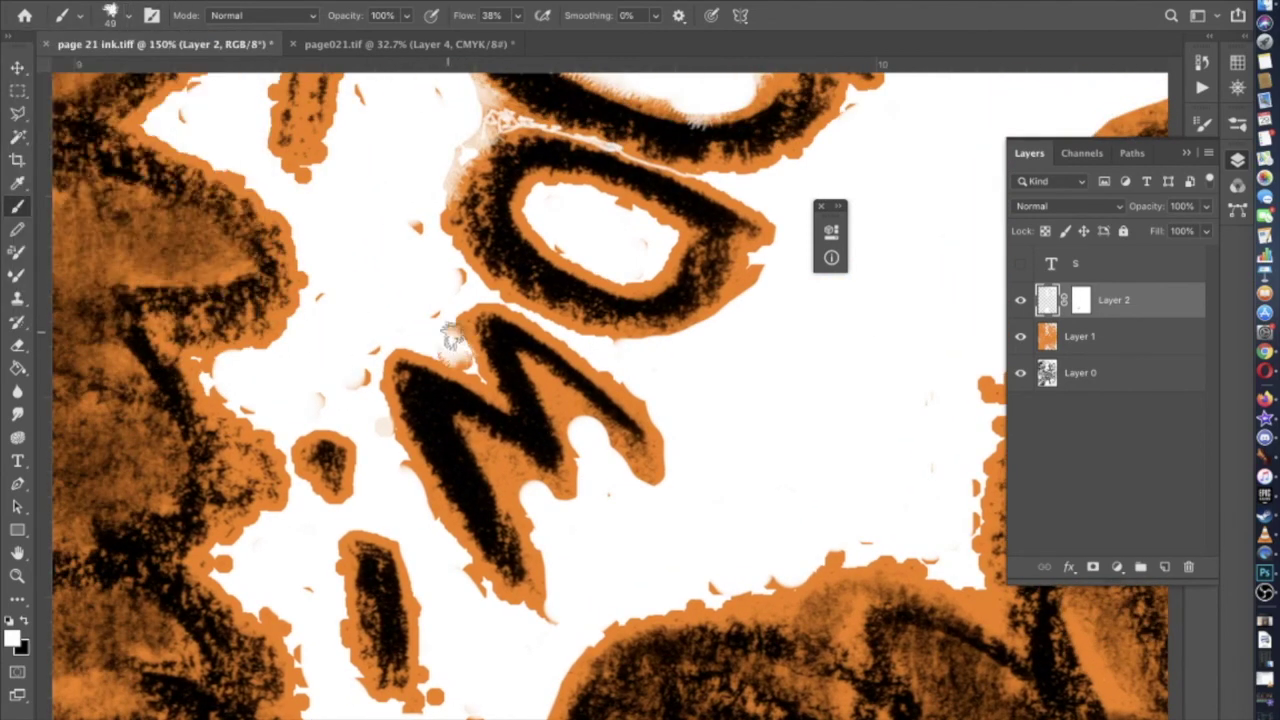
mouse_move(566, 418)
left_mouse_down()
mouse_move(635, 465)
mouse_move(657, 474)
mouse_move(667, 462)
mouse_move(628, 454)
mouse_move(651, 480)
left_mouse_up()
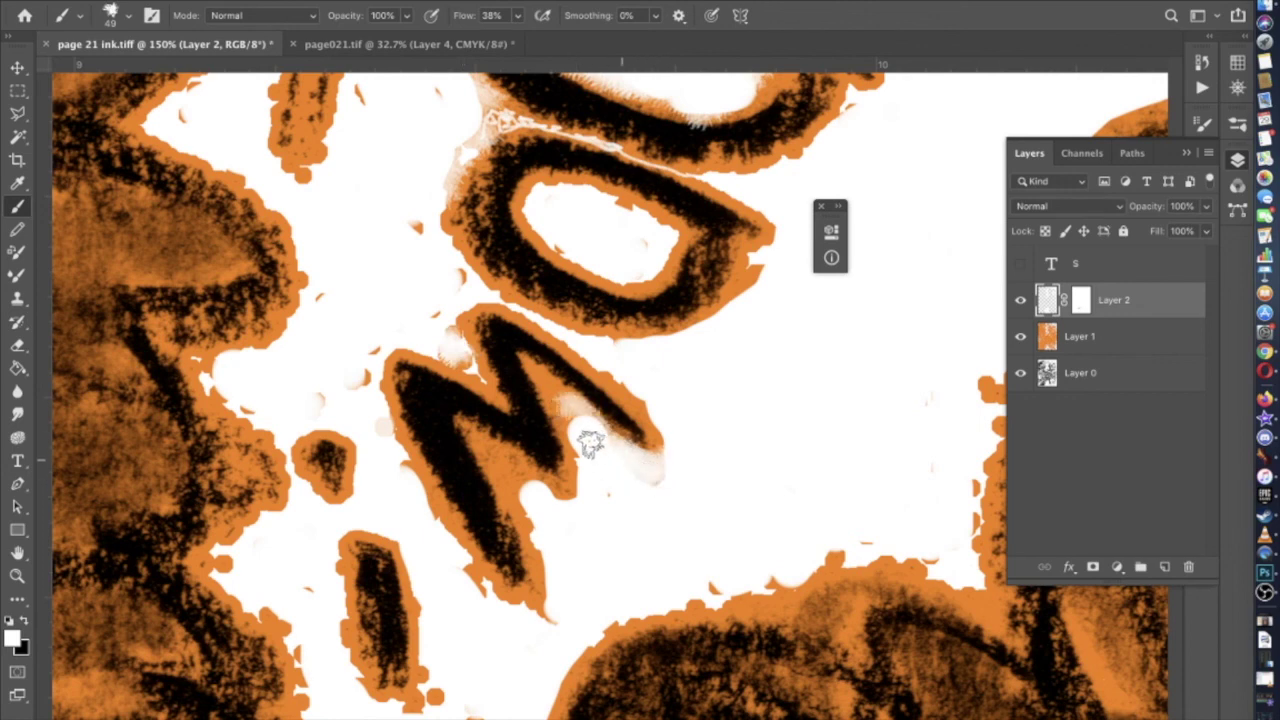
mouse_move(552, 508)
left_mouse_down()
mouse_move(494, 455)
mouse_move(543, 560)
left_mouse_up()
scroll(338, 644, "up", 3)
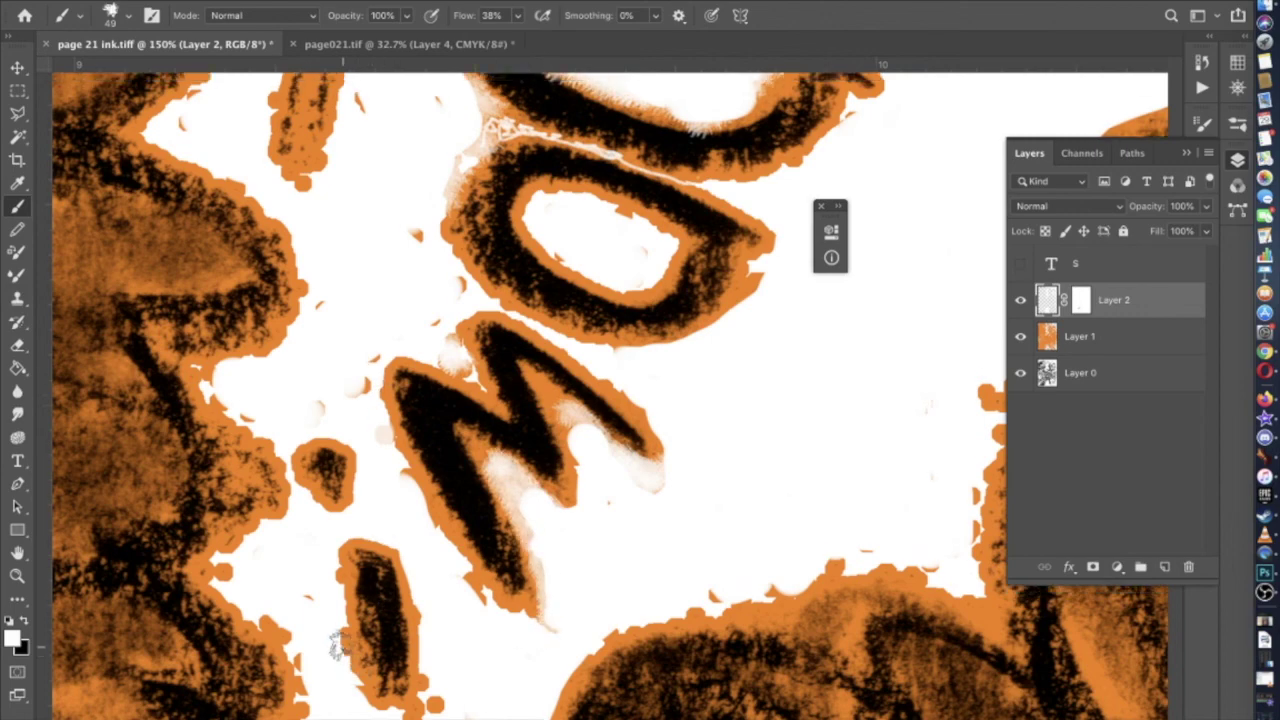
scroll(338, 644, "down", 4)
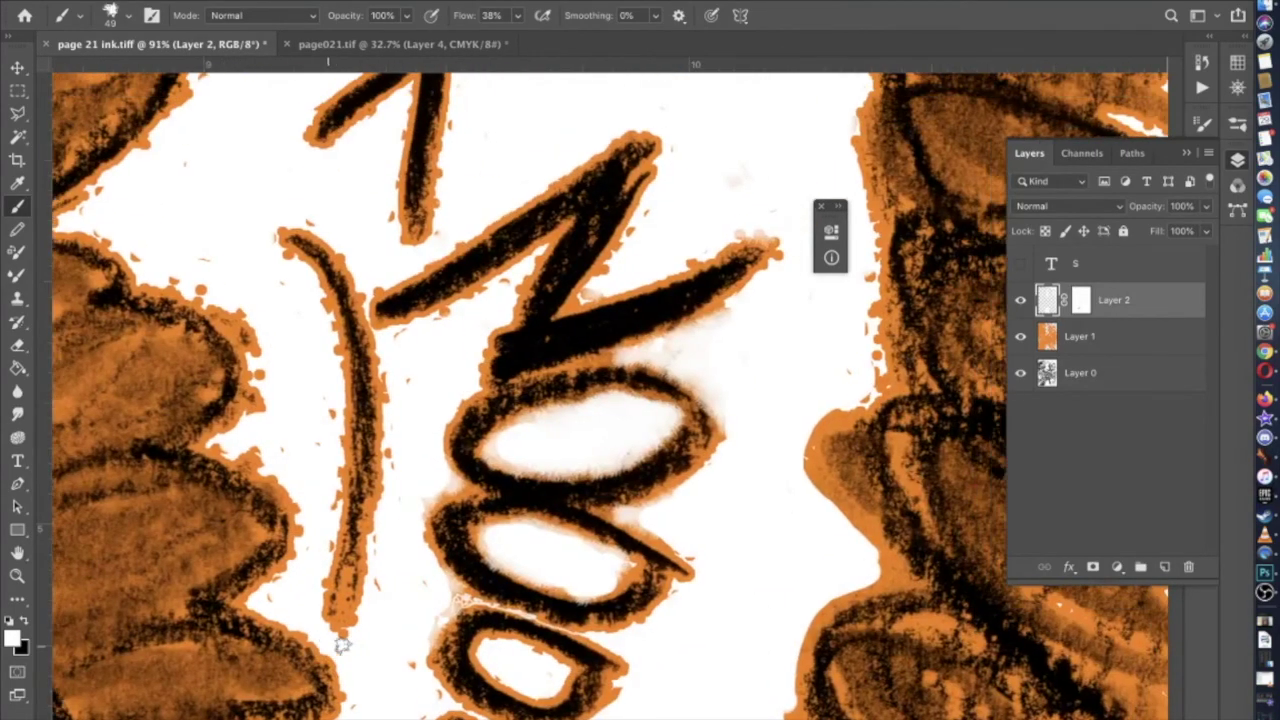
scroll(333, 679, "down", 5)
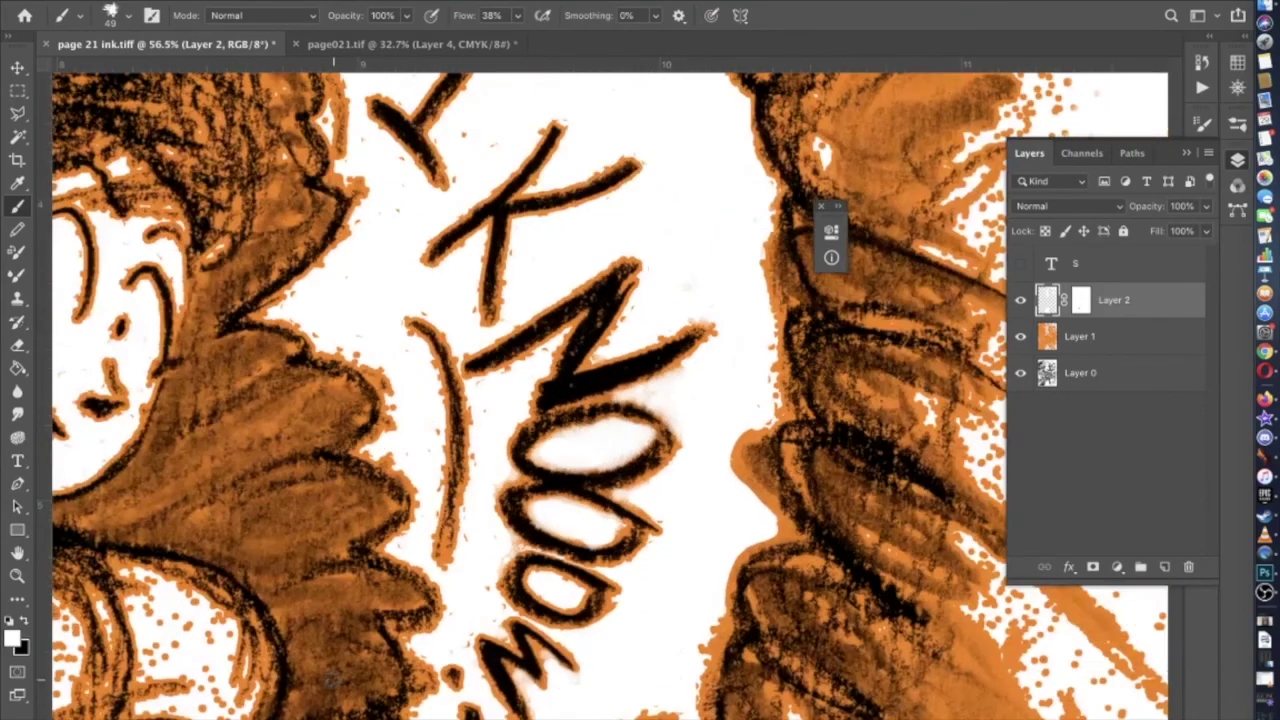
scroll(333, 679, "down", 5)
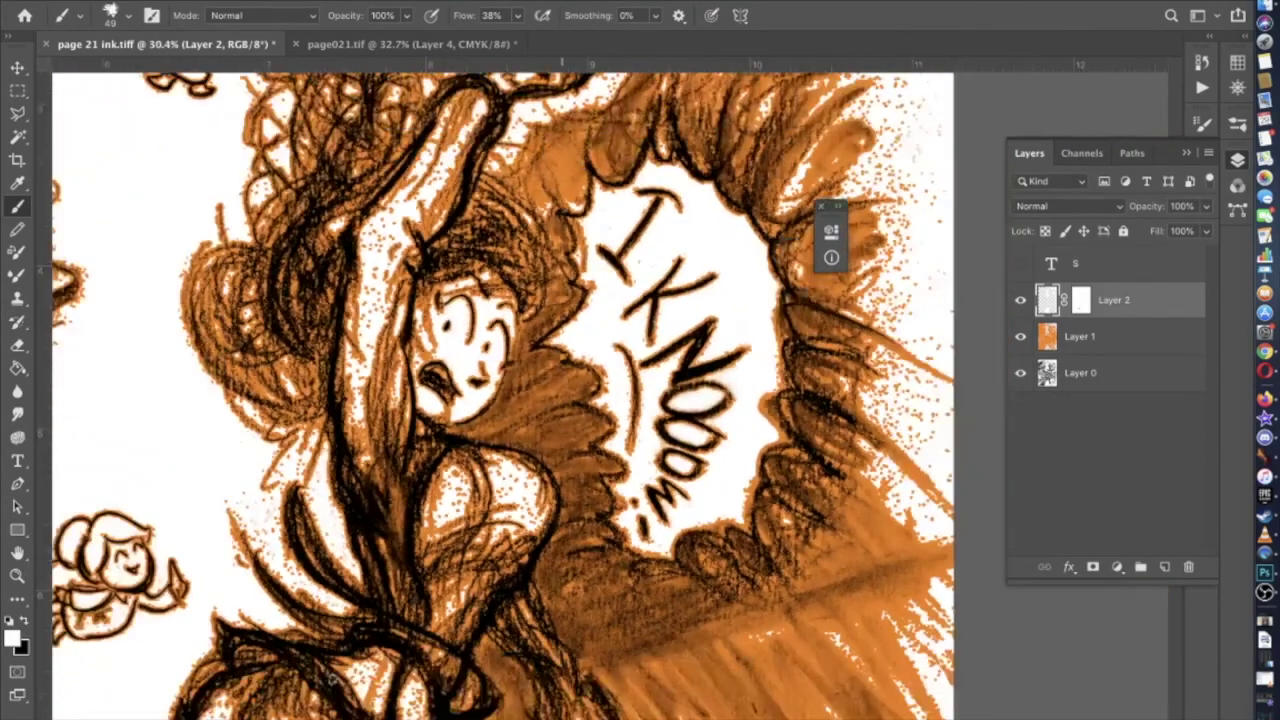
scroll(333, 679, "down", 5)
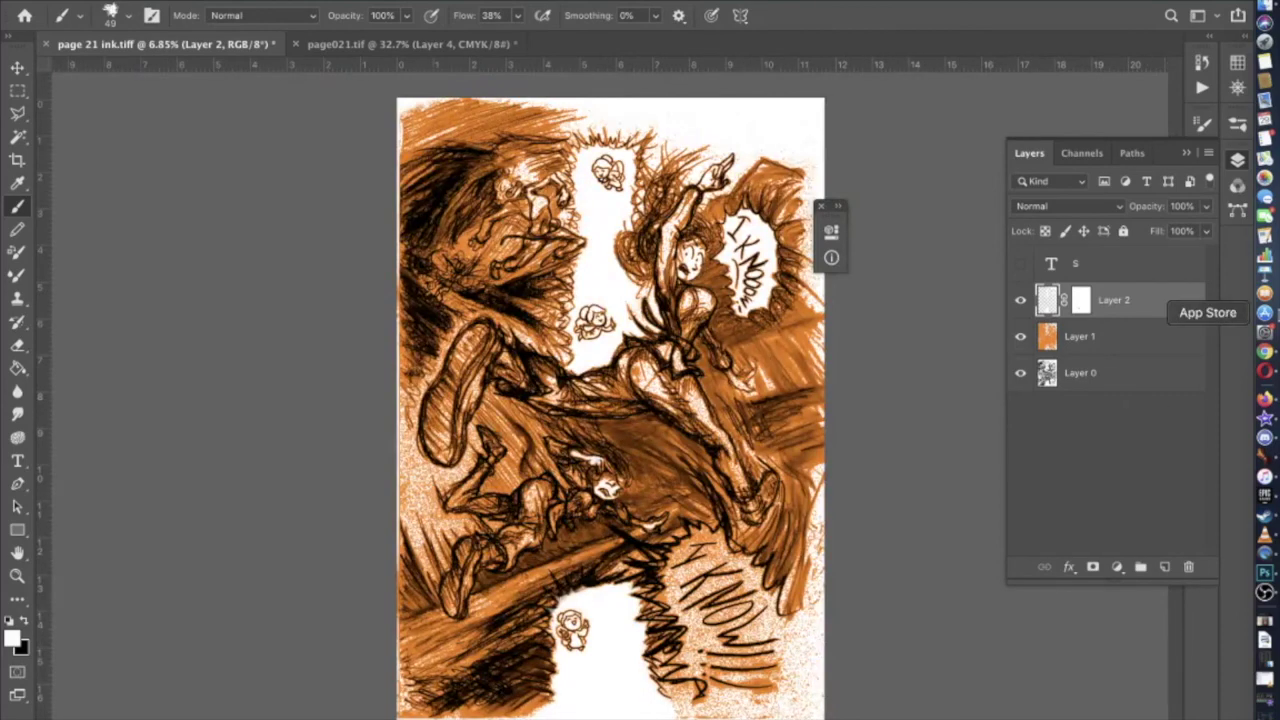
left_click(1021, 303)
left_click(1021, 303)
left_click(1022, 304)
left_click(1022, 304)
left_click(1020, 338)
left_click(1020, 303)
left_click(1020, 302)
left_click(1020, 303)
left_click(1020, 303)
left_click(1020, 303)
left_click(1020, 303)
left_click(1020, 337)
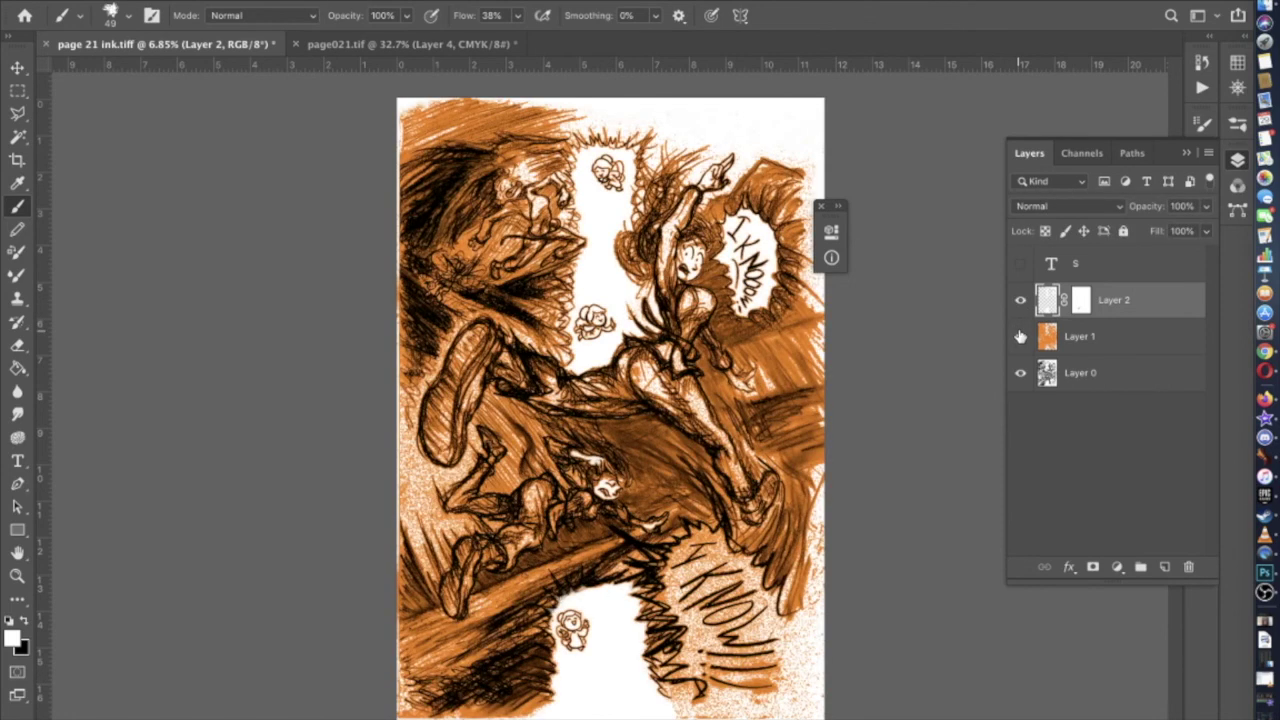
left_click(1020, 301)
left_click(1020, 301)
left_click(1020, 301)
left_click(1020, 301)
scroll(620, 520, "up", 5)
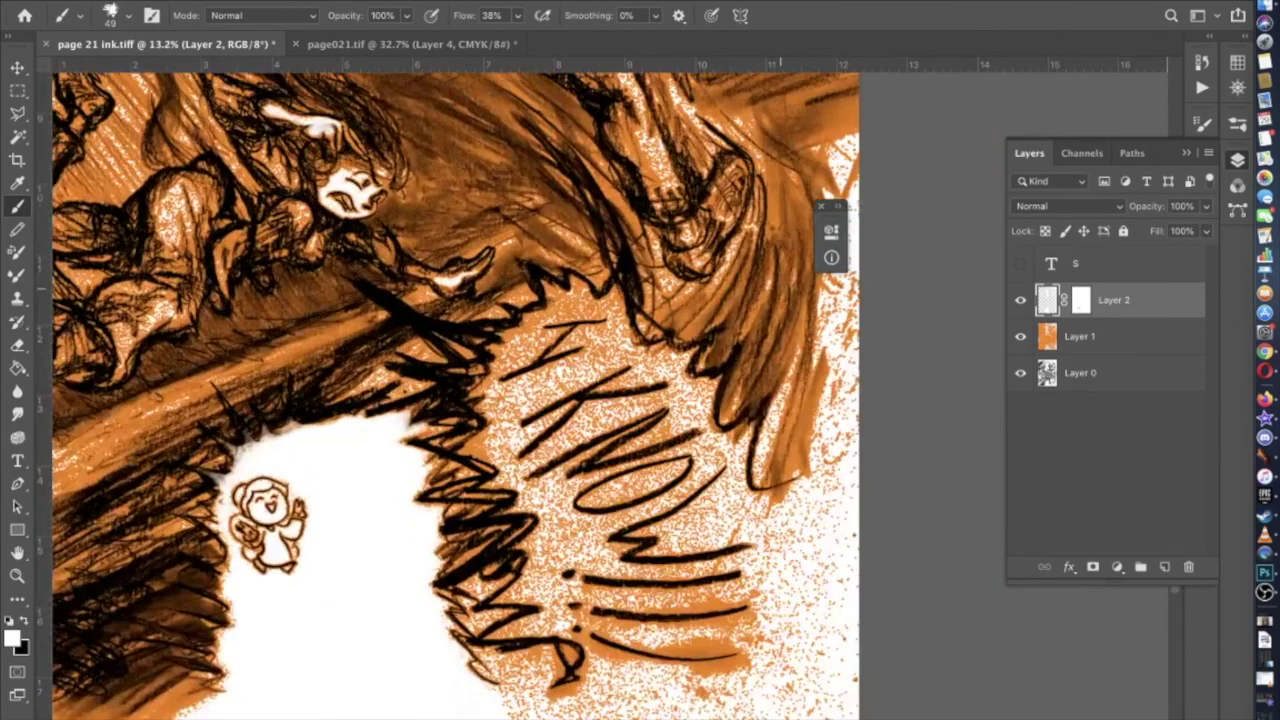
scroll(600, 600, "up", 4)
scroll(600, 600, "up", 2)
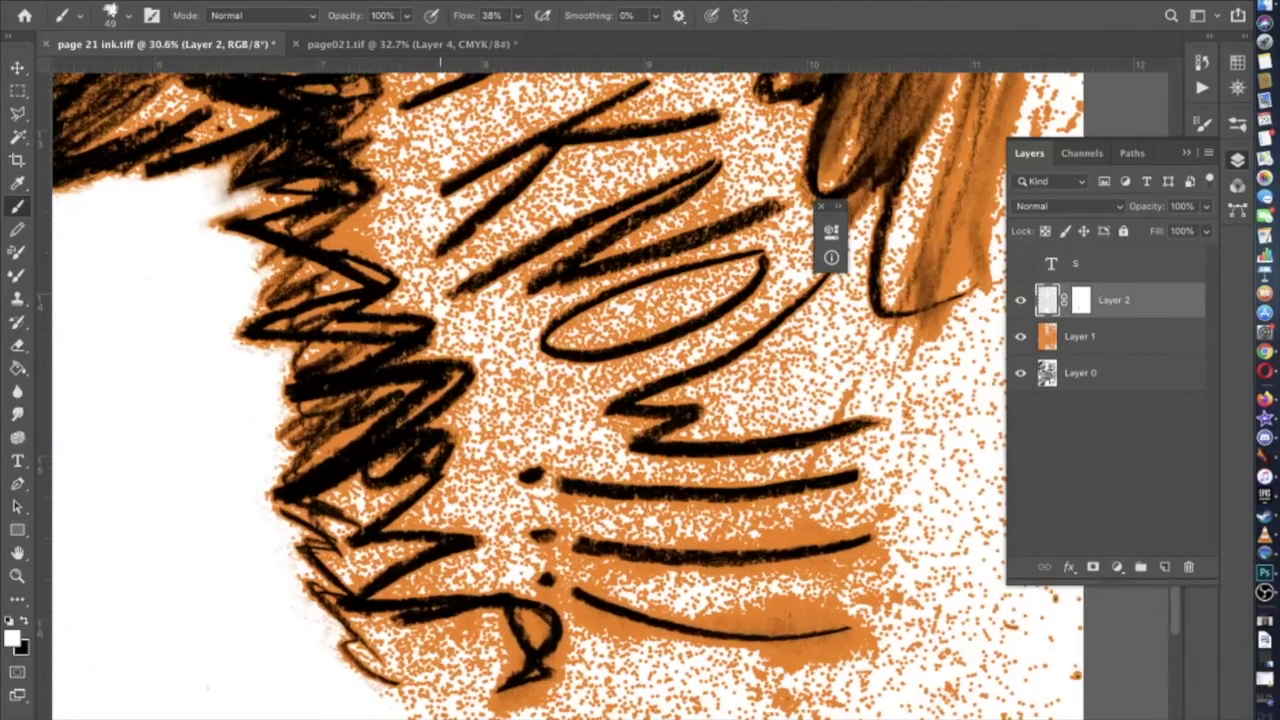
On Layer 0, colour-select the black letter strokes including the K
scroll(560, 395, "up", 5)
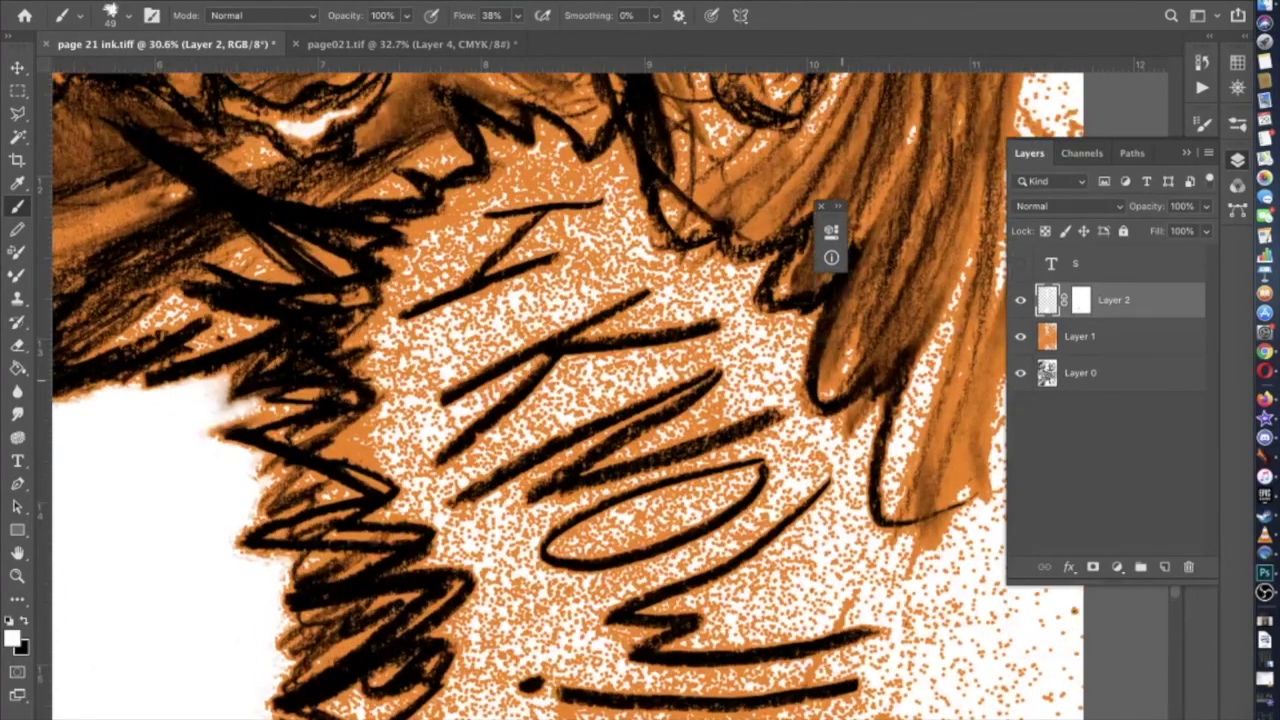
scroll(563, 300, "up", 4)
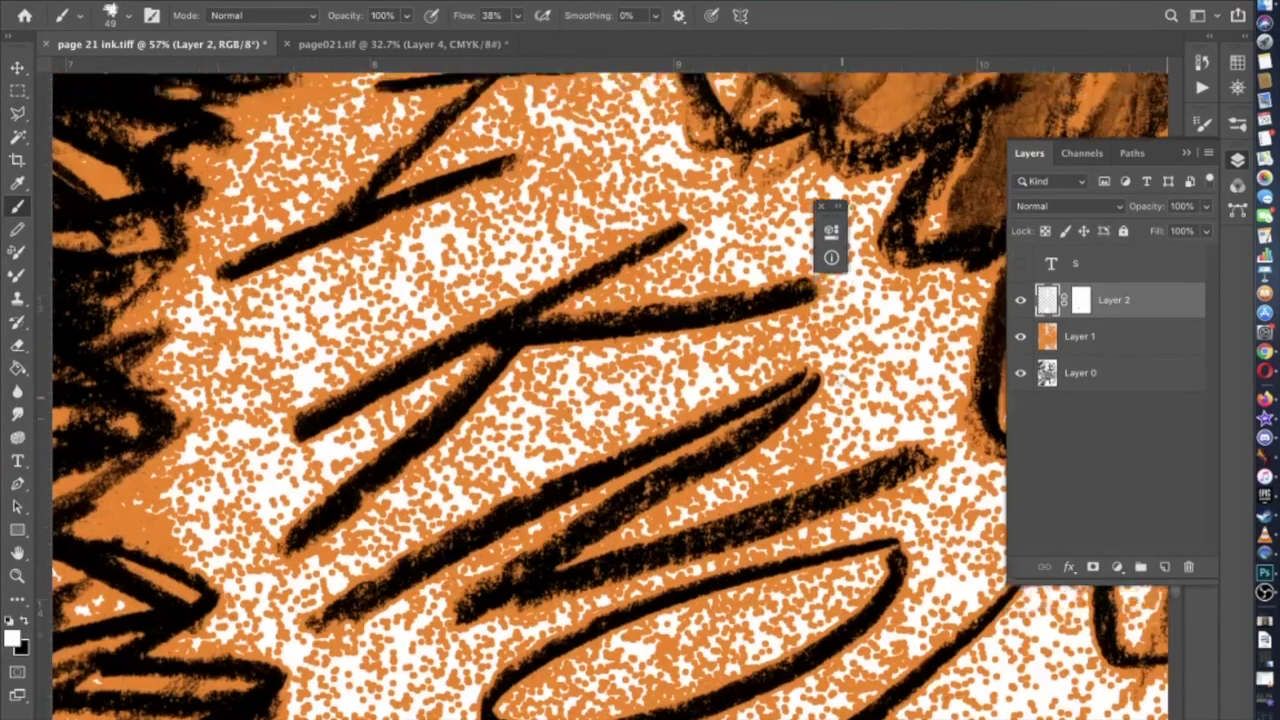
scroll(840, 378, "up", 4)
scroll(840, 378, "down", 3)
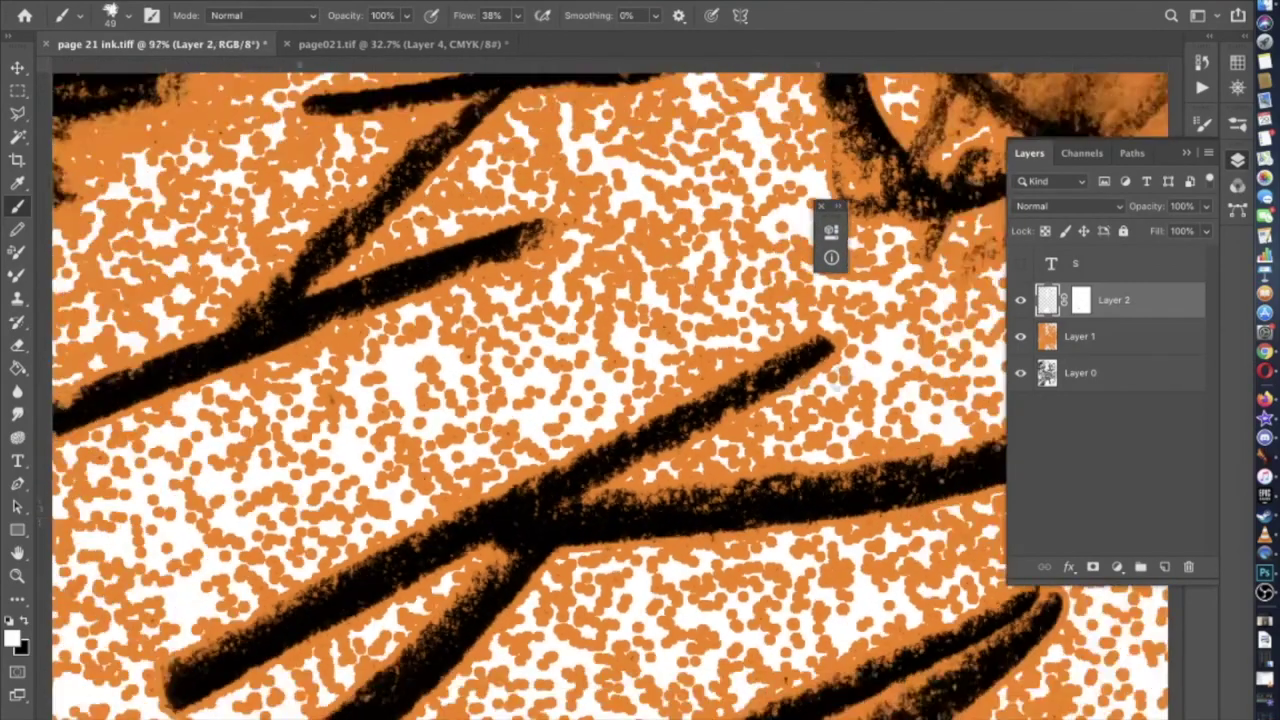
scroll(840, 378, "down", 4)
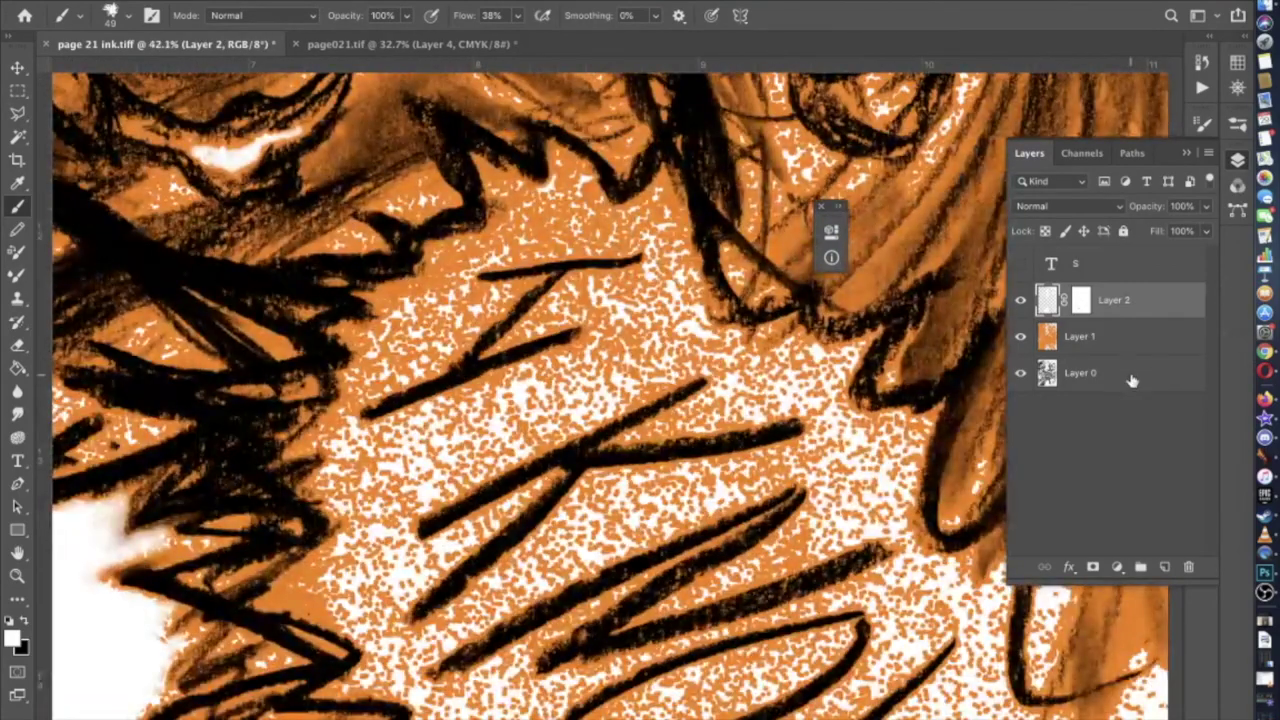
left_click(1132, 376)
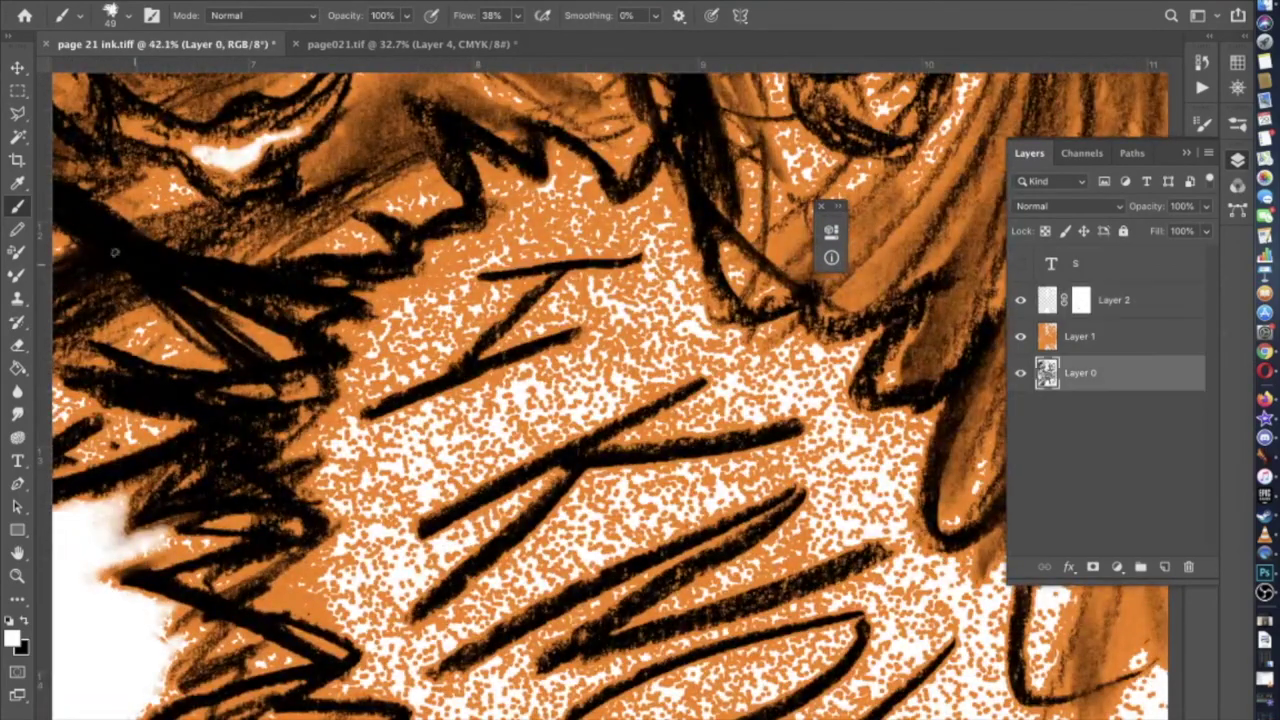
left_click(18, 137)
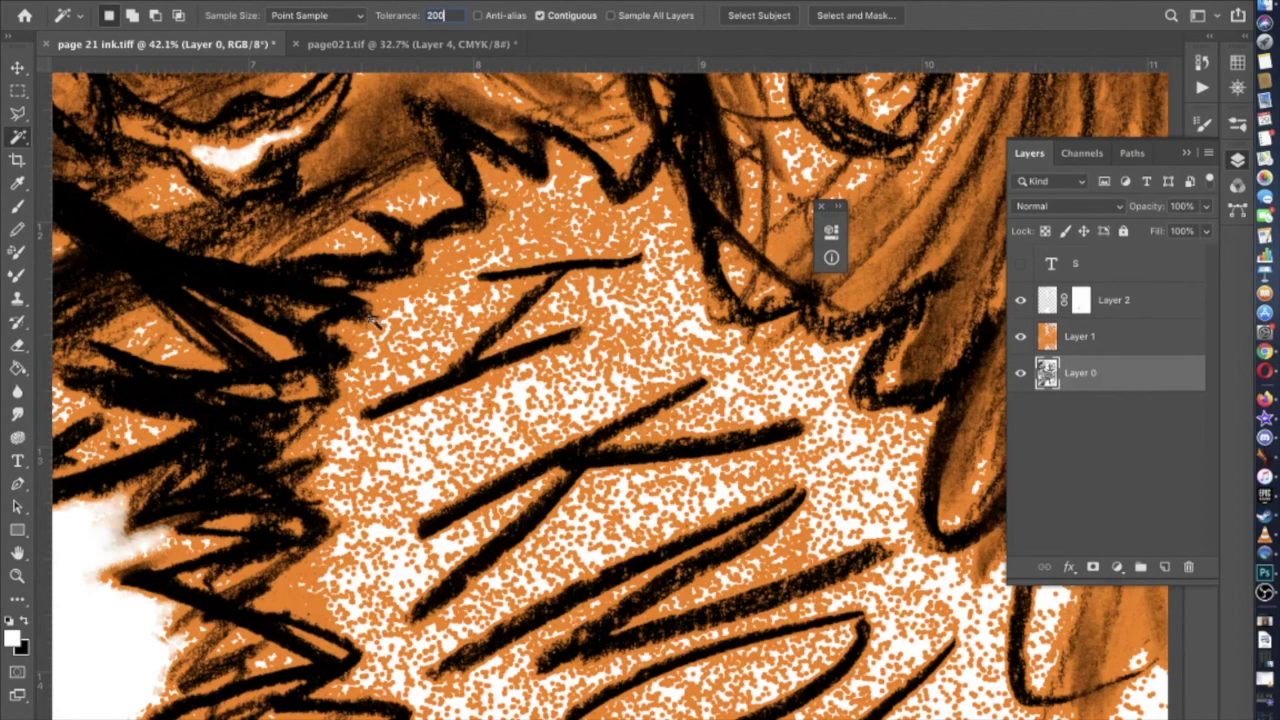
left_click(463, 378)
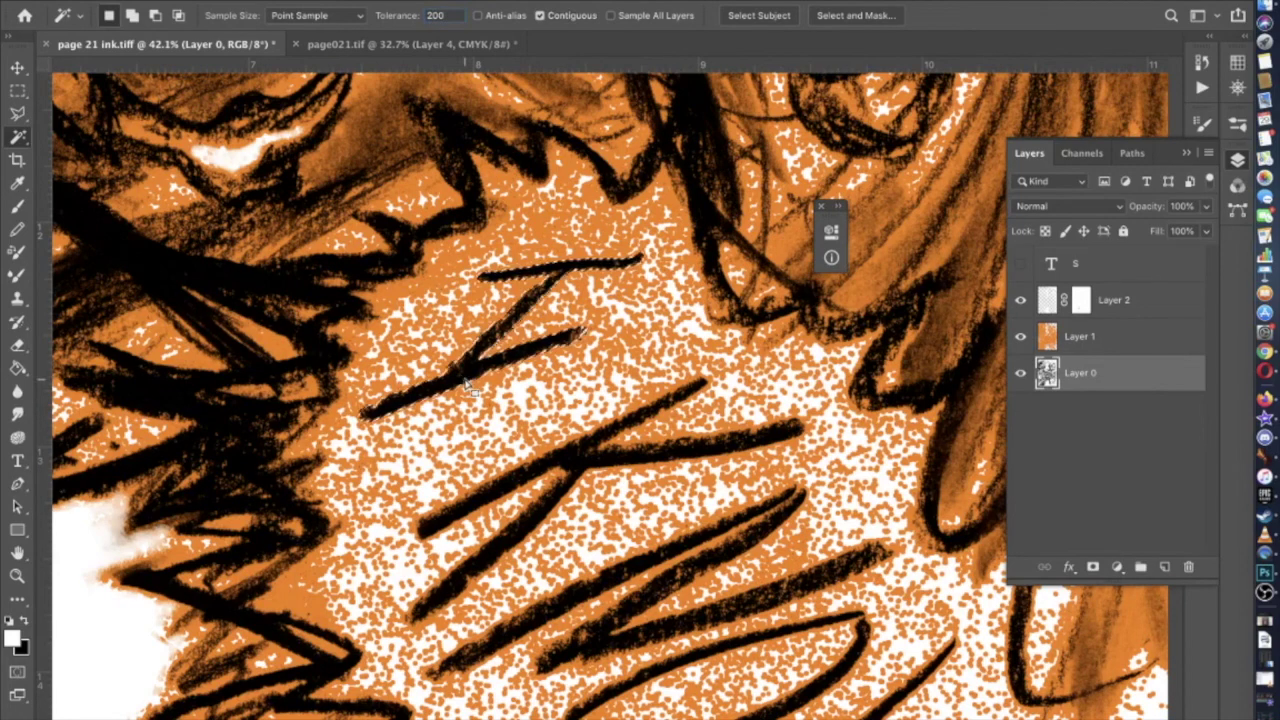
left_click(580, 460, "shift")
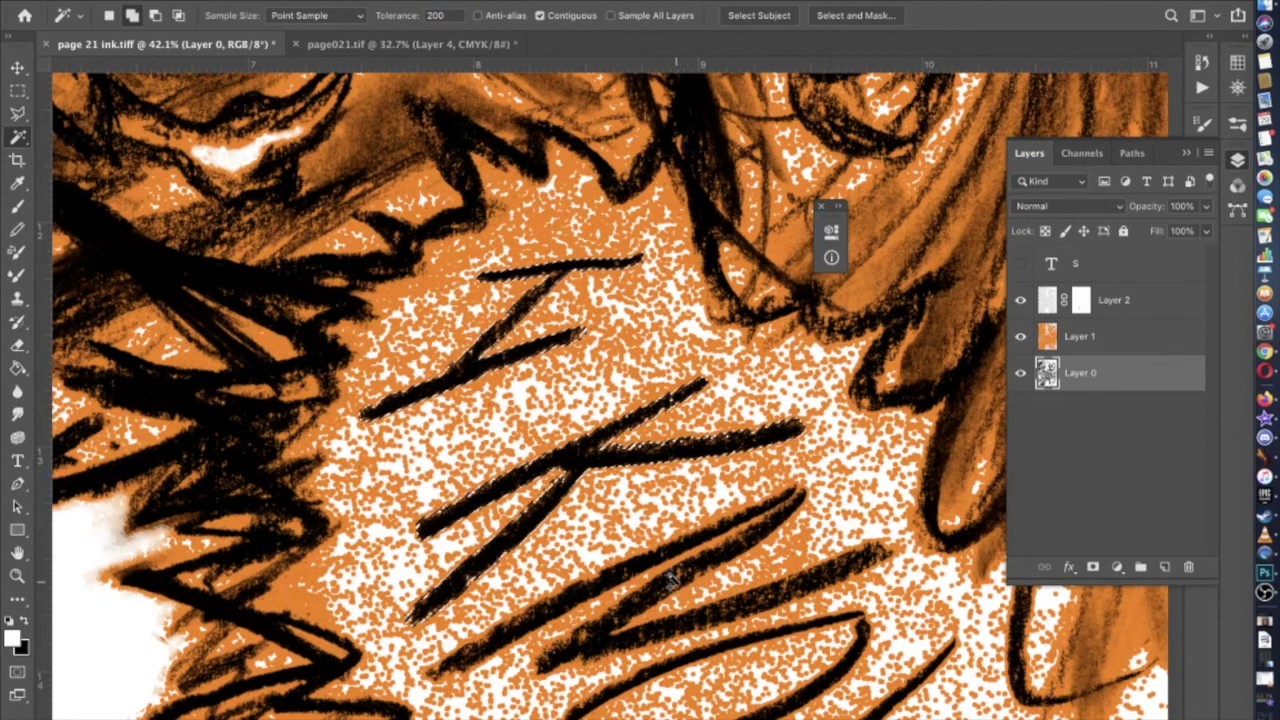
left_click(650, 565, "shift")
Clear that selection and reselect the black ink strokes and the small ink dot
scroll(650, 565, "down", 3)
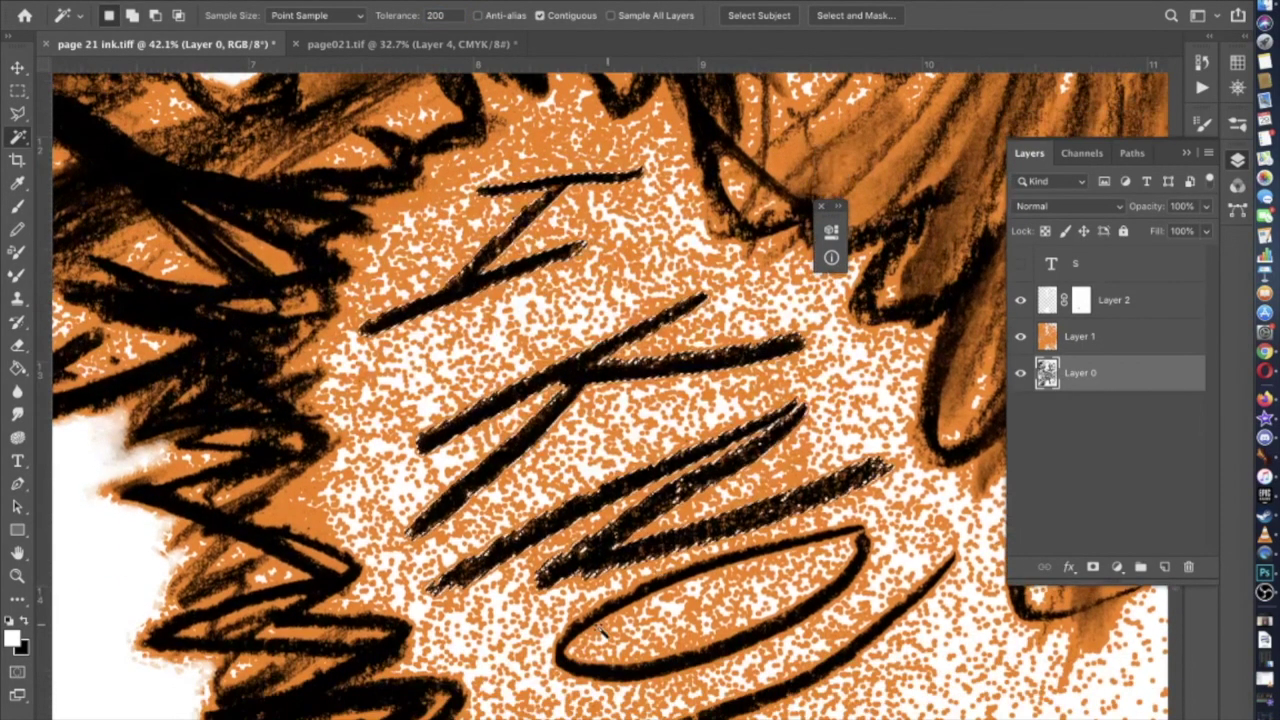
scroll(617, 615, "down", 3)
scroll(617, 615, "right", 3)
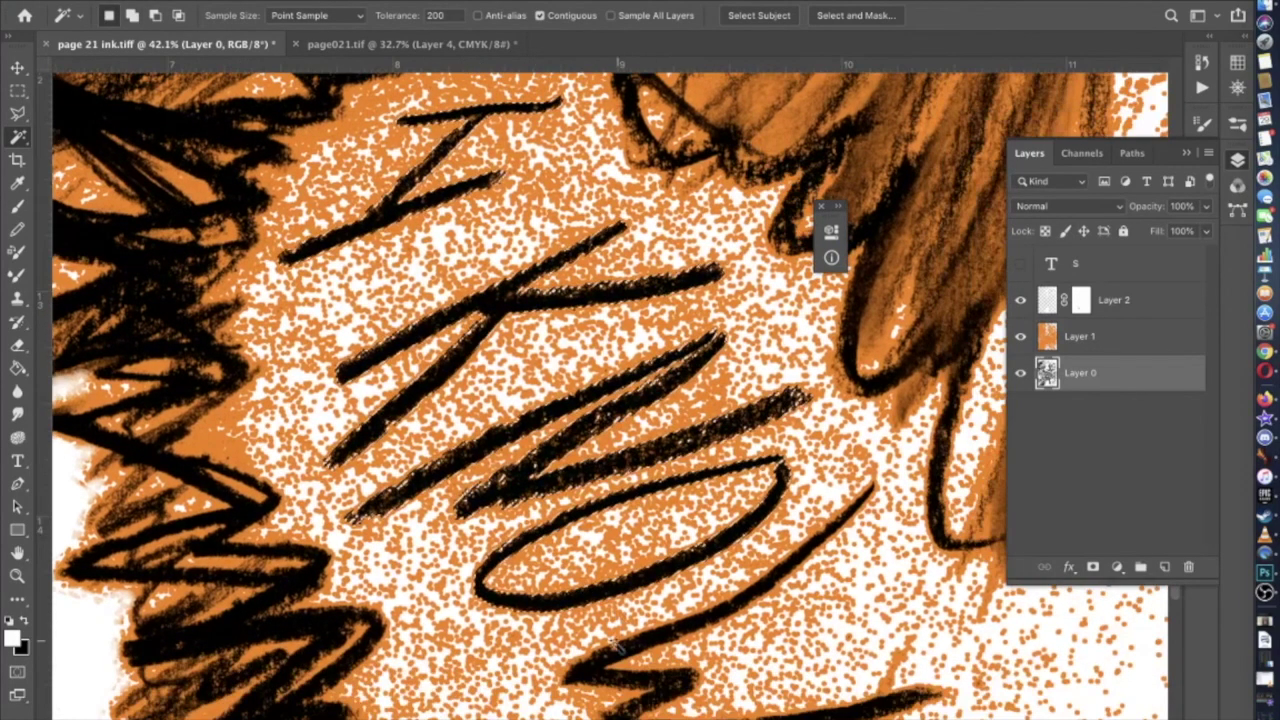
scroll(610, 640, "down", 5)
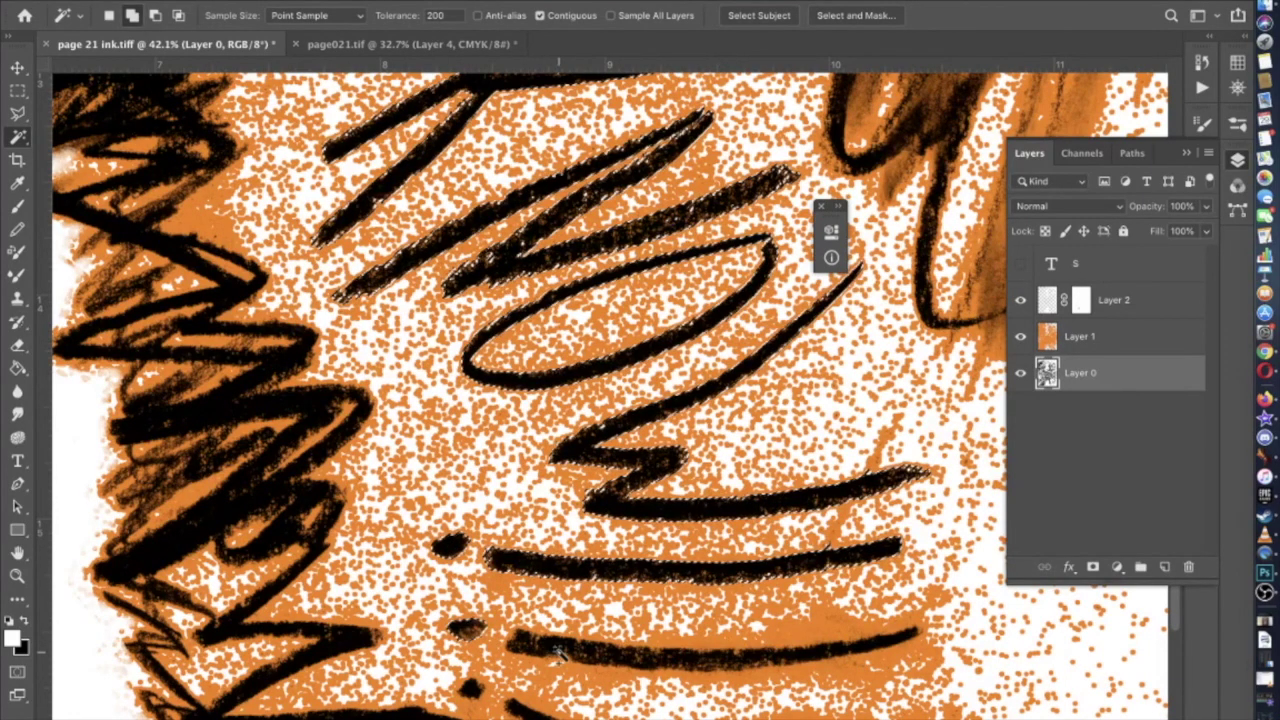
scroll(557, 650, "down", 3)
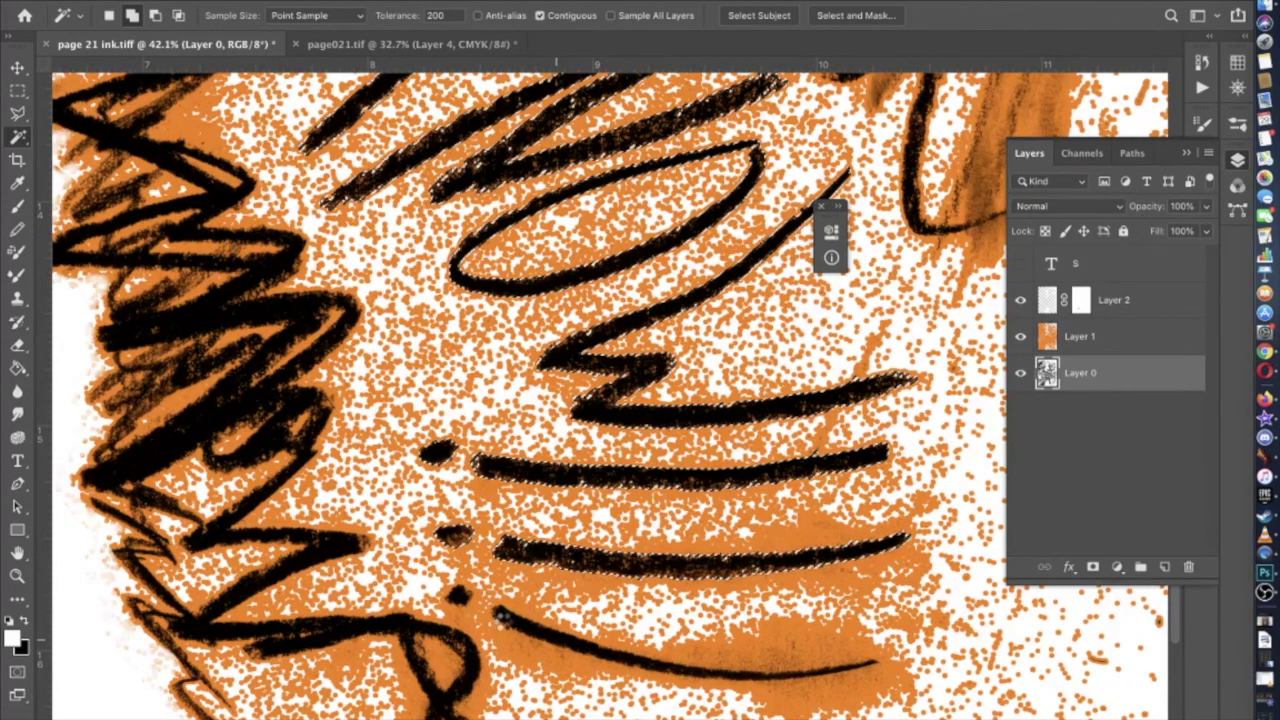
key("super+d")
left_click(508, 630)
left_click(460, 598, "shift")
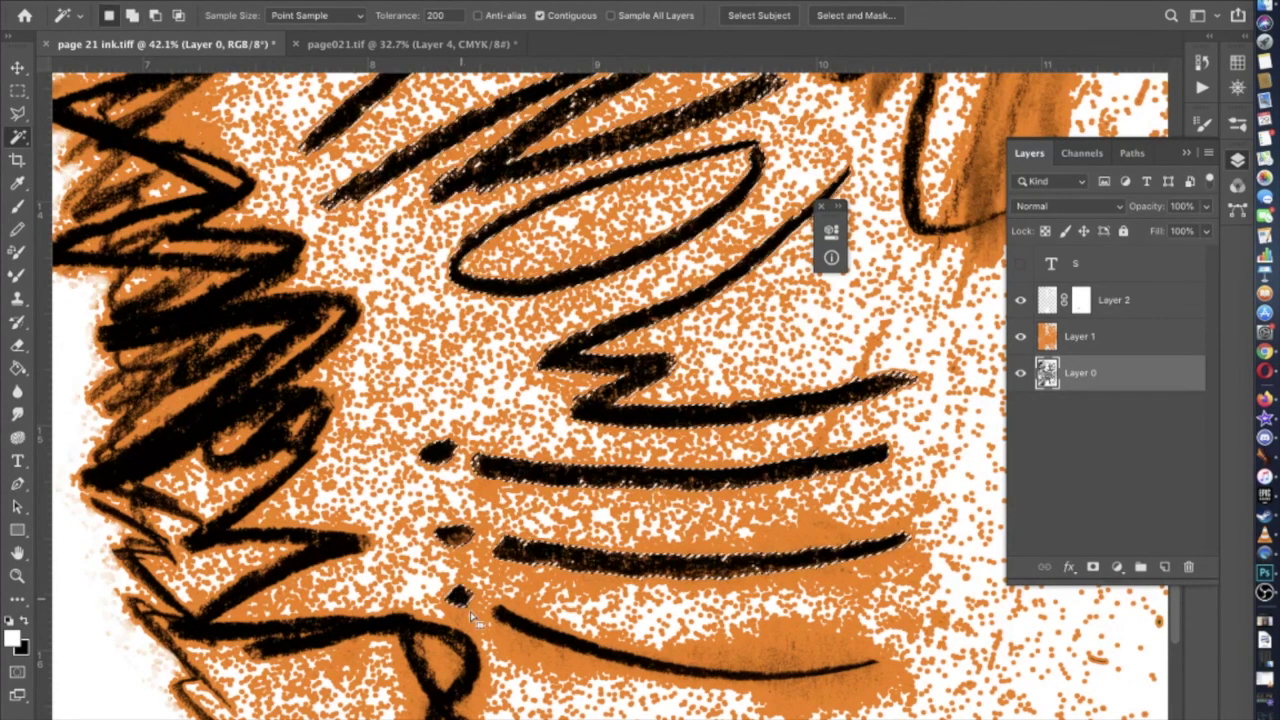
Apply Select > Inverse to exclude the ink strokes and make Layer 2 active
scroll(470, 611, "up", 5)
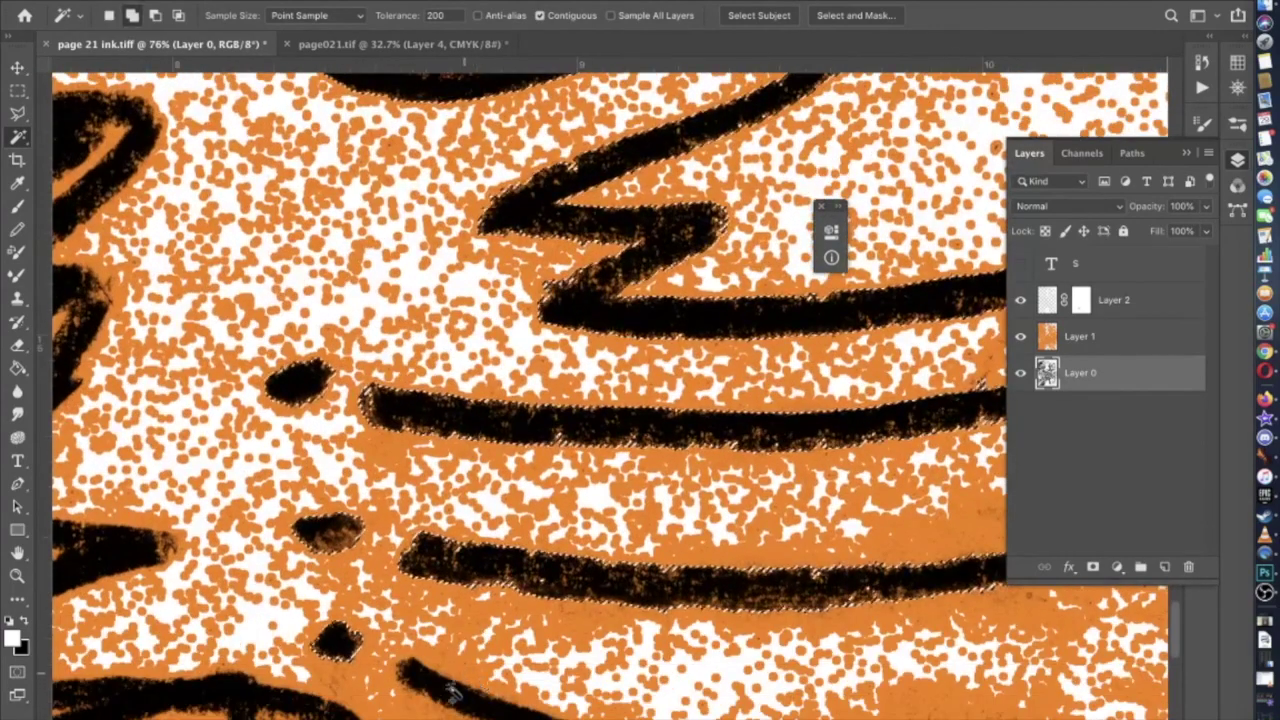
key("super+d")
scroll(452, 697, "down", 4)
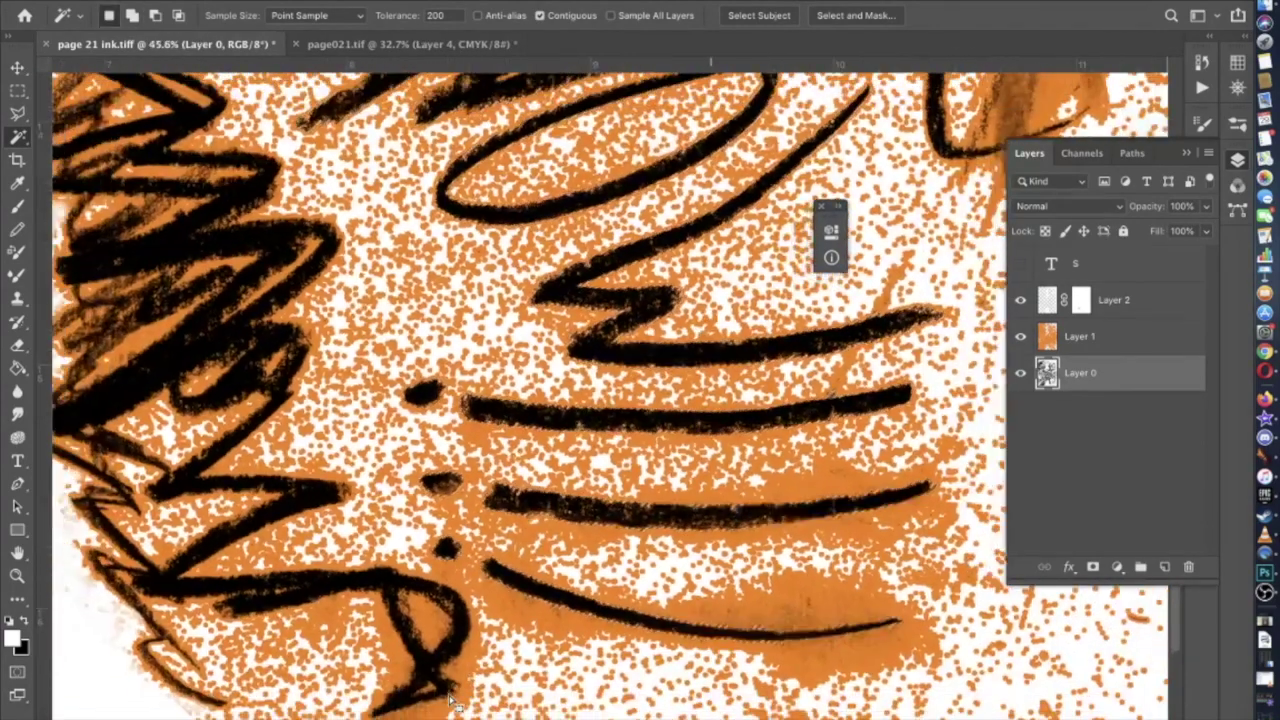
scroll(452, 697, "down", 3)
left_click(390, 2)
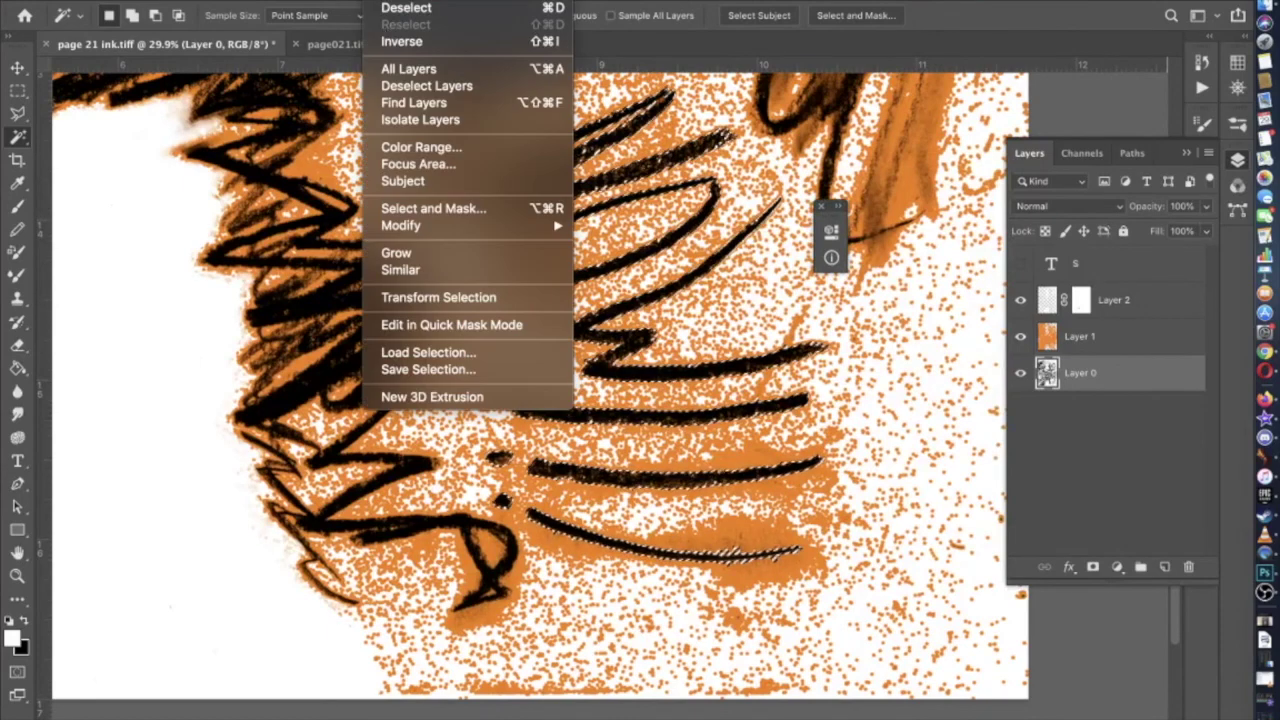
left_click(443, 40)
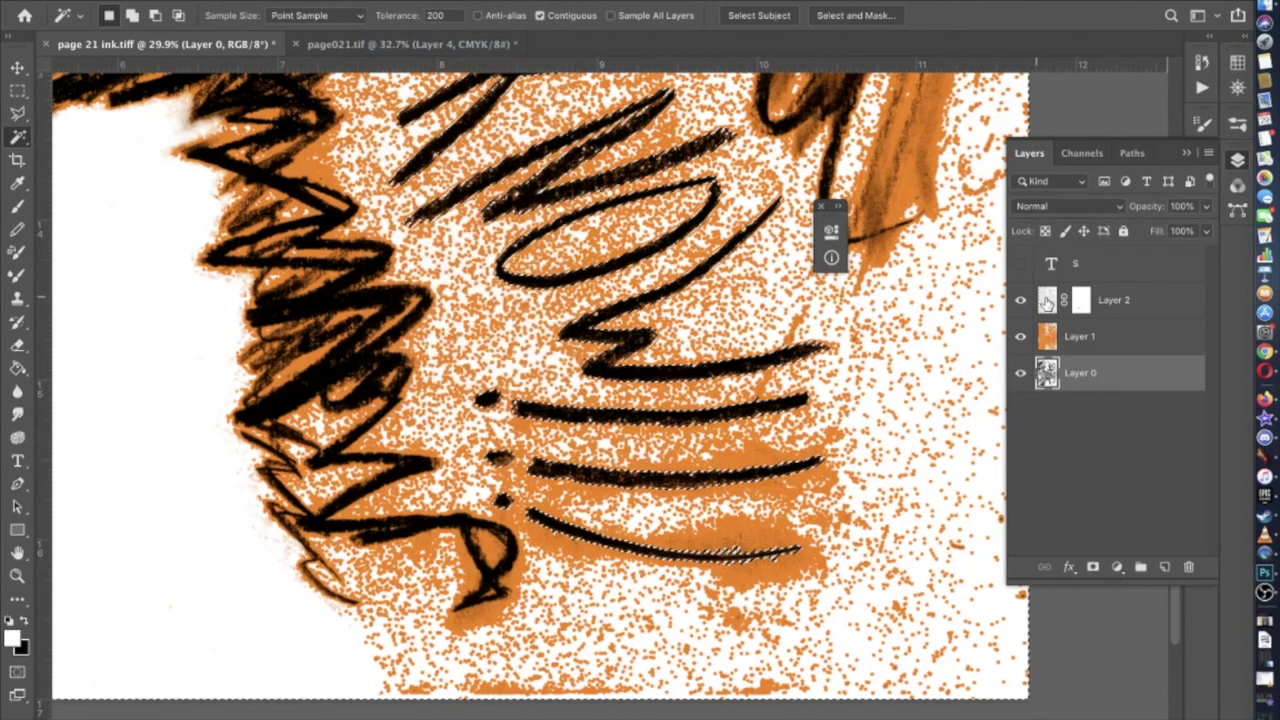
left_click(1046, 303)
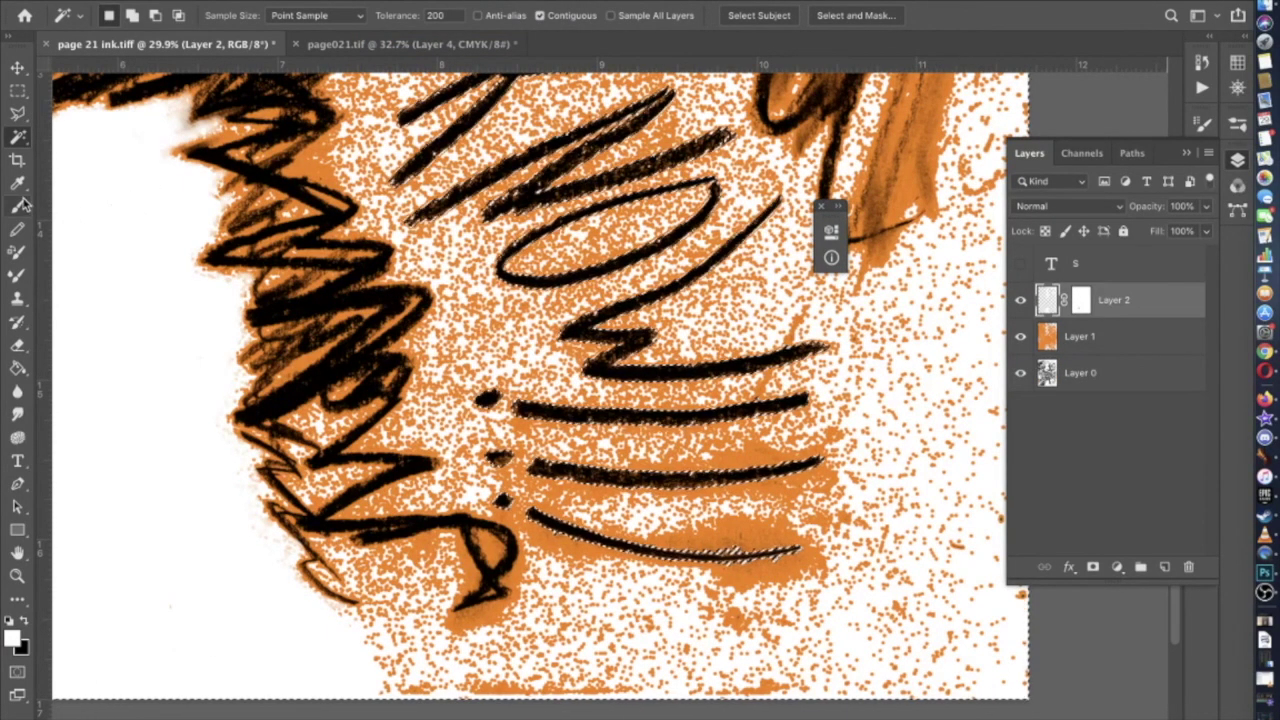
Switch to the Brush tool and set its size to 384 px
left_click(18, 205)
left_click(127, 16)
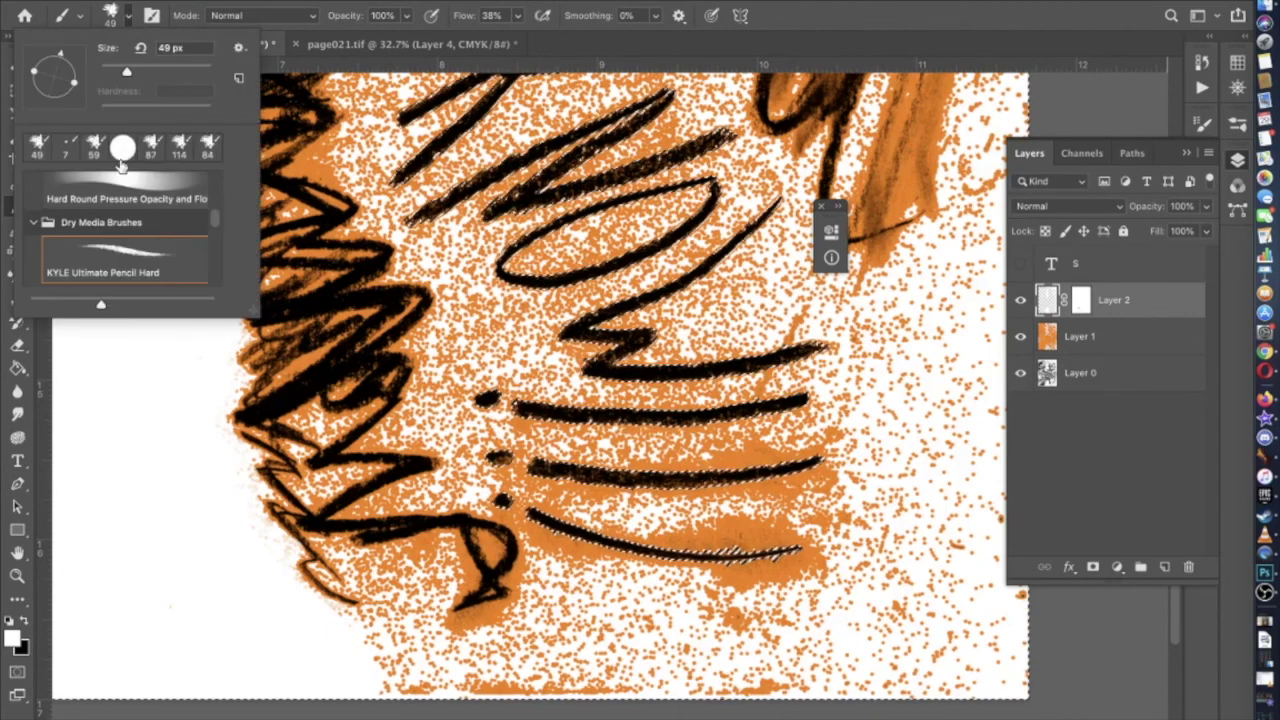
left_click(170, 73)
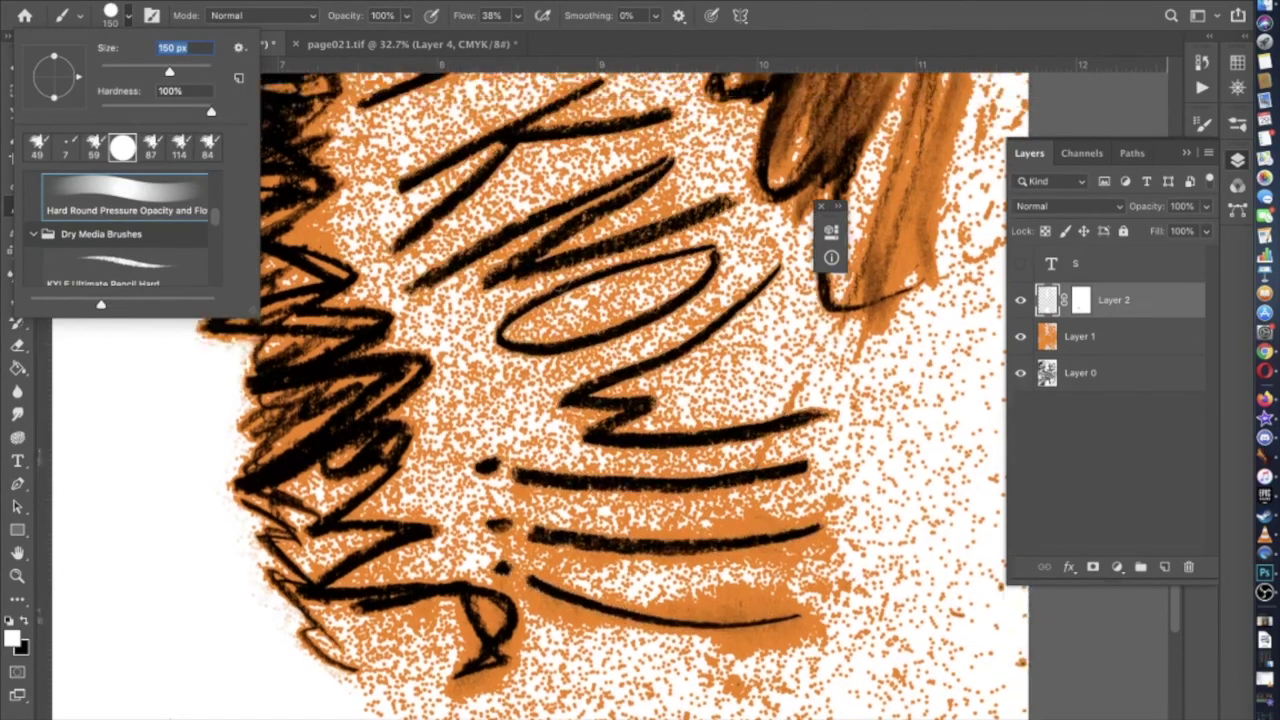
type("384")
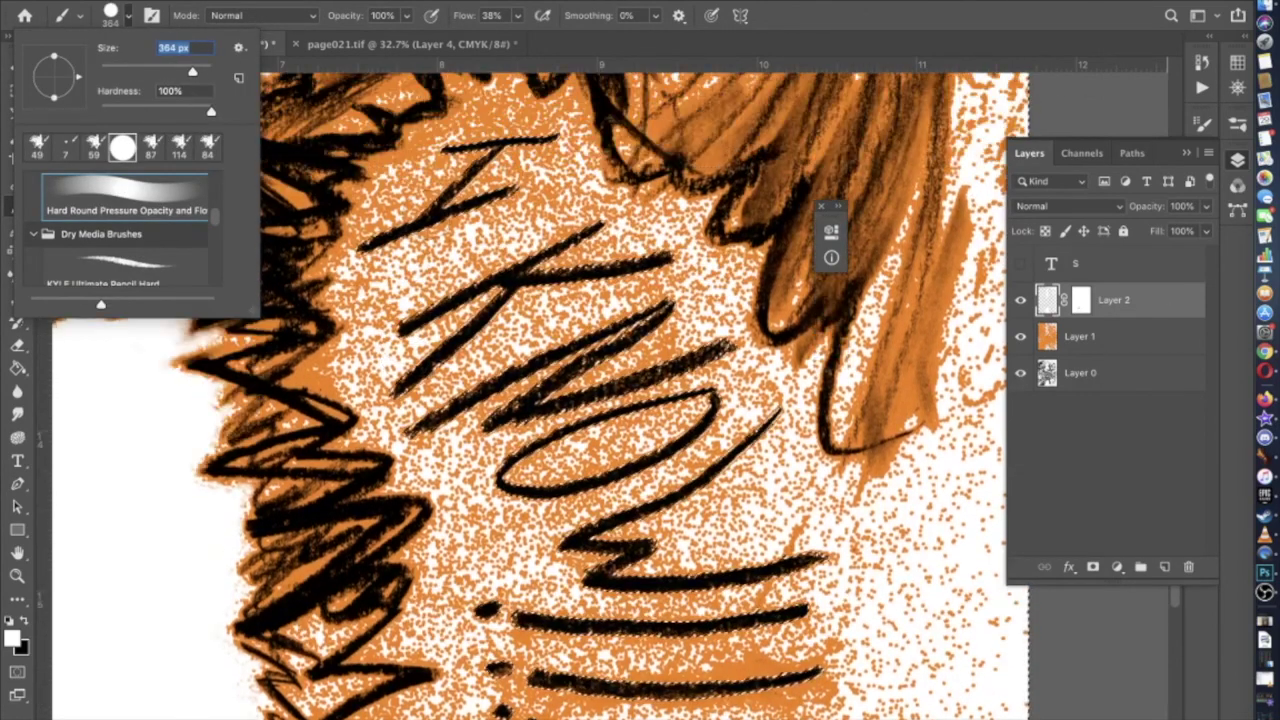
key("Return")
Paint white behind the top stroke, left side and K strokes of the lettering
left_click_drag(392, 255, 381, 250)
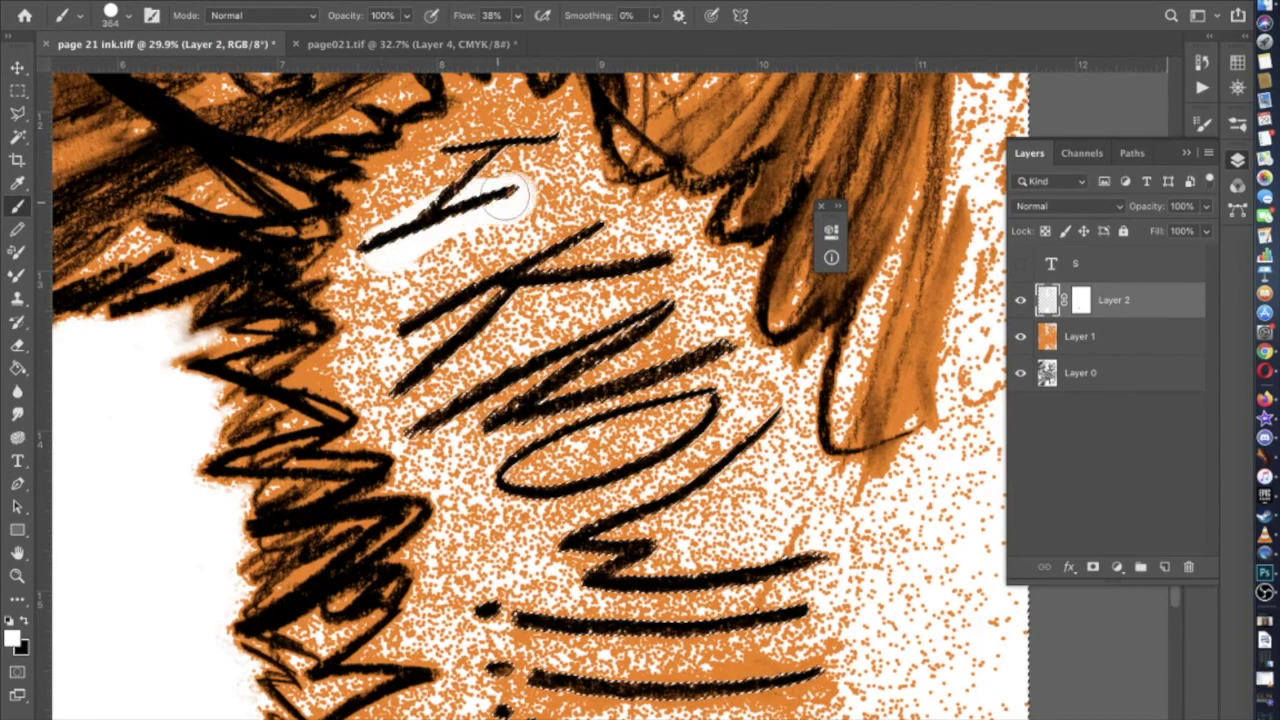
left_click_drag(515, 156, 503, 160)
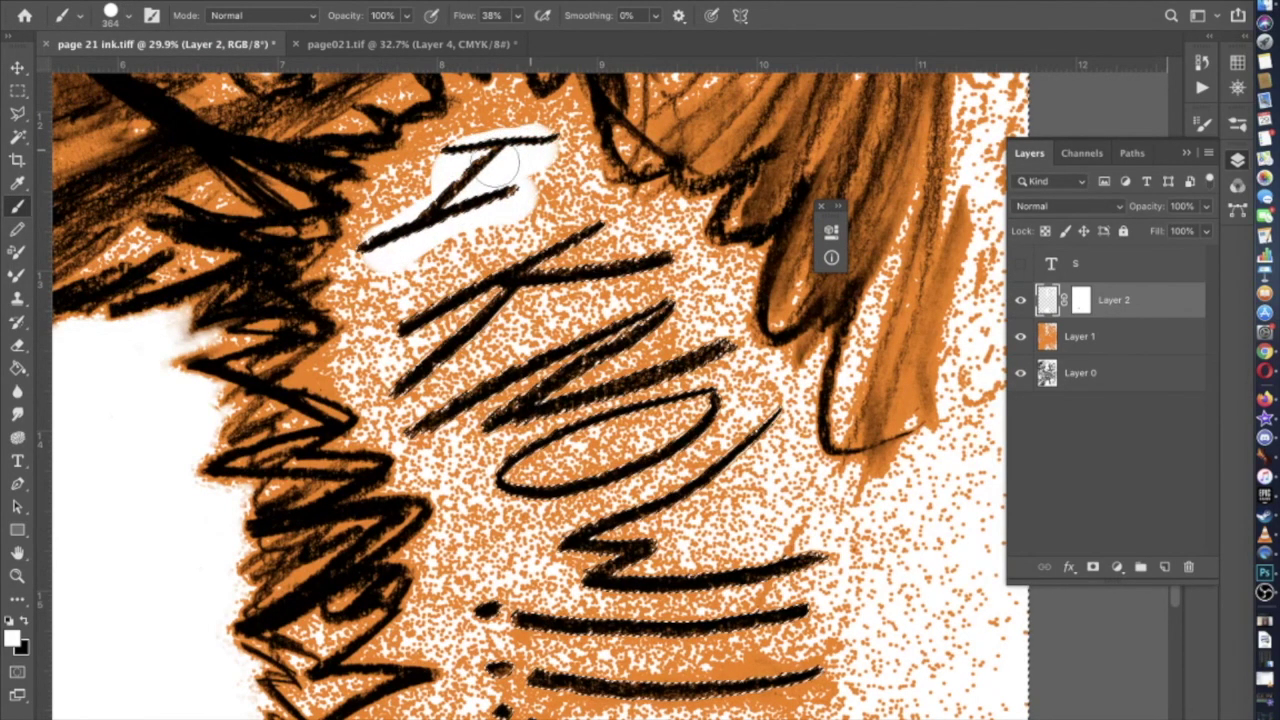
left_click_drag(398, 247, 492, 202)
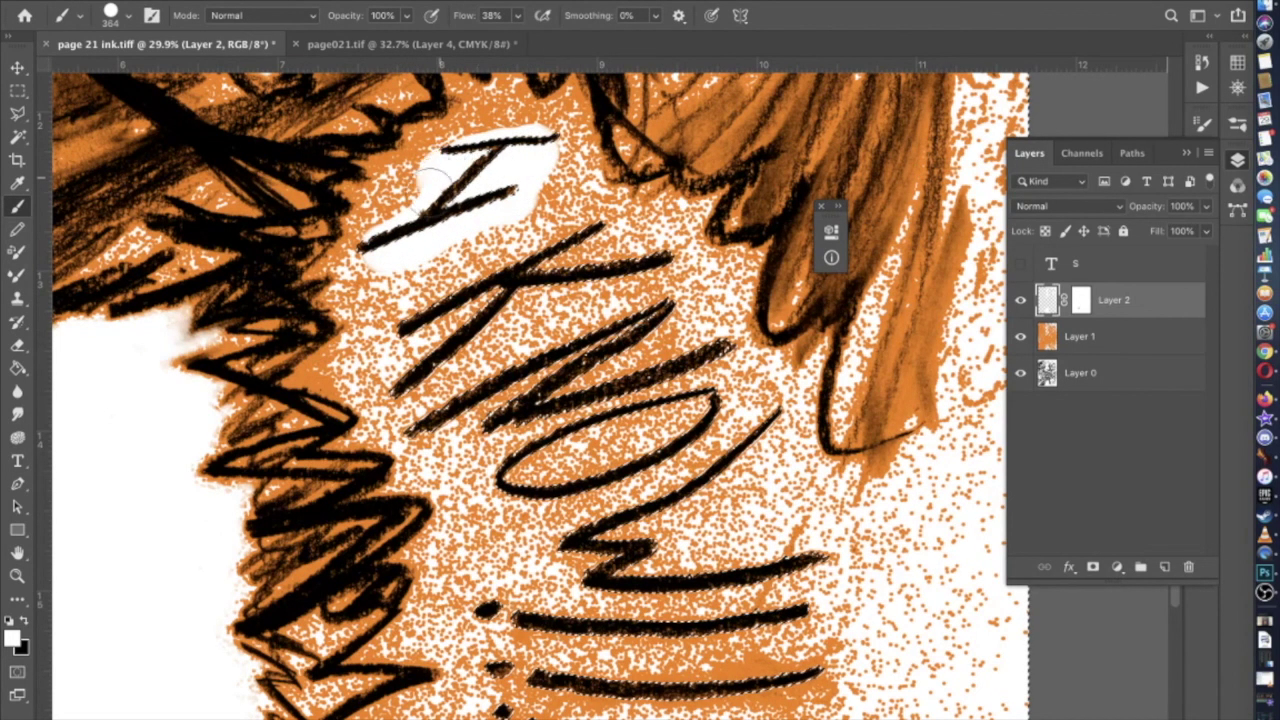
mouse_move(388, 300)
left_mouse_down()
mouse_move(400, 370)
mouse_move(478, 448)
mouse_move(477, 351)
left_mouse_up()
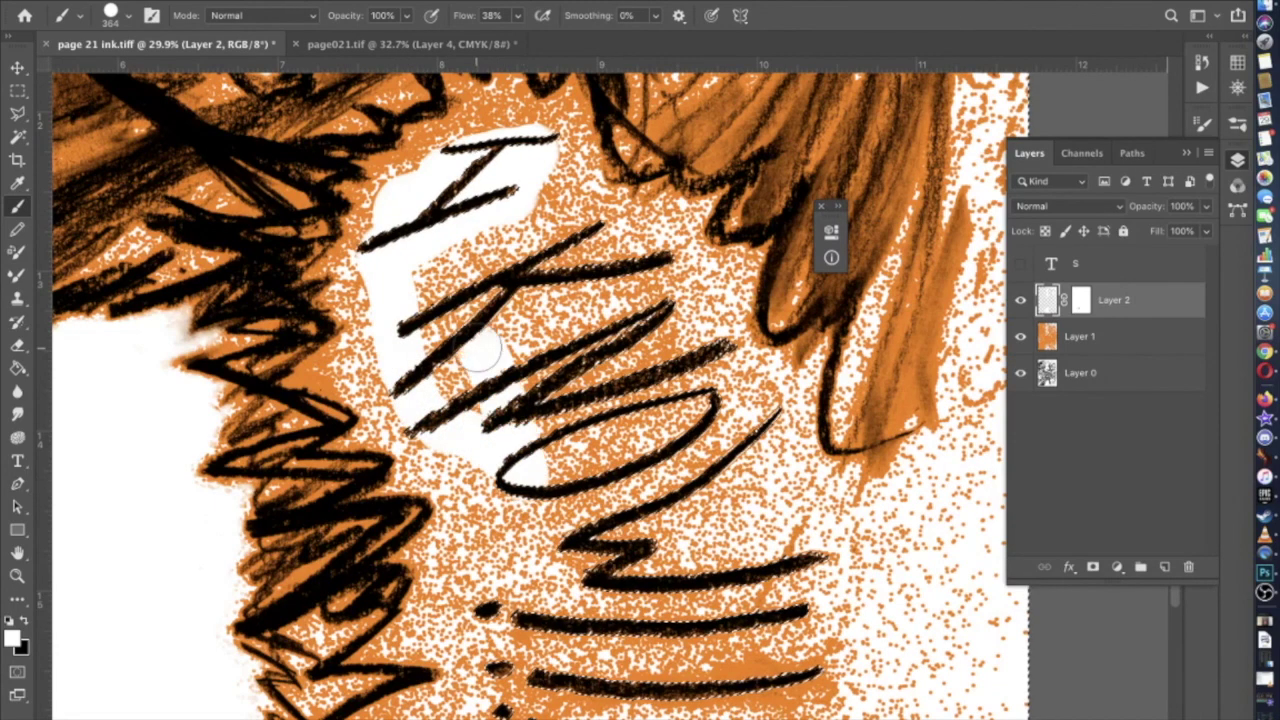
mouse_move(476, 418)
left_mouse_down()
mouse_move(422, 283)
mouse_move(427, 254)
mouse_move(460, 270)
mouse_move(471, 236)
left_mouse_up()
mouse_move(535, 152)
left_mouse_down()
mouse_move(557, 213)
mouse_move(663, 272)
mouse_move(742, 403)
mouse_move(825, 595)
left_mouse_up()
Whiten the orange past the W, around the bottom strokes and between the letters
scroll(825, 595, "down", 3)
mouse_move(808, 460)
left_mouse_down()
mouse_move(805, 590)
mouse_move(785, 685)
mouse_move(770, 660)
mouse_move(750, 685)
mouse_move(730, 685)
mouse_move(613, 628)
mouse_move(617, 645)
mouse_move(802, 648)
left_mouse_up()
mouse_move(635, 675)
left_mouse_down()
mouse_move(590, 660)
mouse_move(490, 545)
mouse_move(470, 470)
mouse_move(483, 380)
mouse_move(440, 335)
mouse_move(525, 428)
left_mouse_up()
mouse_move(503, 530)
left_mouse_down()
mouse_move(533, 548)
mouse_move(568, 567)
mouse_move(572, 600)
mouse_move(752, 643)
mouse_move(748, 629)
mouse_move(803, 617)
mouse_move(597, 548)
left_mouse_up()
mouse_move(738, 555)
left_mouse_down()
mouse_move(791, 528)
mouse_move(622, 538)
mouse_move(559, 473)
mouse_move(532, 468)
mouse_move(730, 493)
mouse_move(785, 485)
mouse_move(567, 458)
mouse_move(559, 413)
mouse_move(755, 451)
mouse_move(622, 413)
mouse_move(695, 448)
mouse_move(740, 391)
mouse_move(729, 323)
mouse_move(772, 358)
mouse_move(631, 395)
mouse_move(555, 390)
left_mouse_up()
scroll(563, 373, "up", 5)
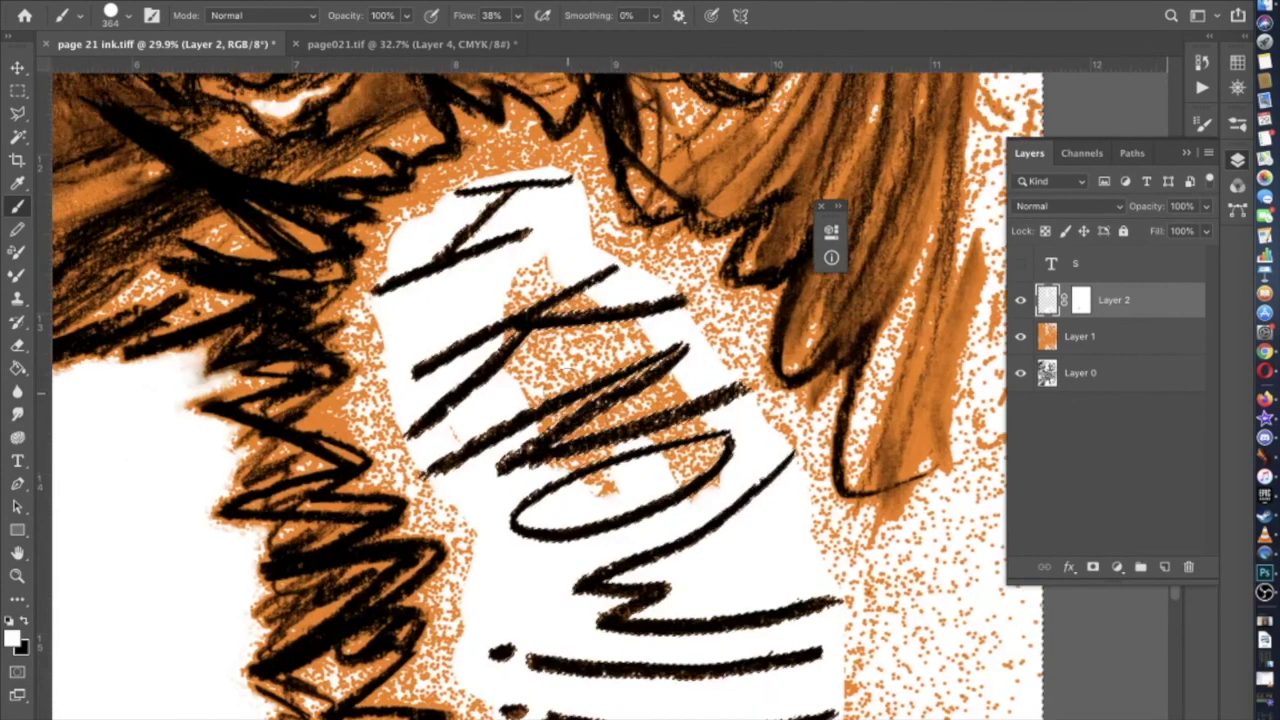
mouse_move(461, 416)
left_mouse_down()
mouse_move(540, 412)
mouse_move(515, 330)
mouse_move(590, 303)
mouse_move(696, 433)
mouse_move(700, 495)
mouse_move(605, 405)
mouse_move(550, 300)
mouse_move(648, 368)
mouse_move(470, 330)
mouse_move(640, 300)
left_mouse_up()
Select the KYLE Ultimate Pencil Hard brush at about 185 px
left_click(128, 15)
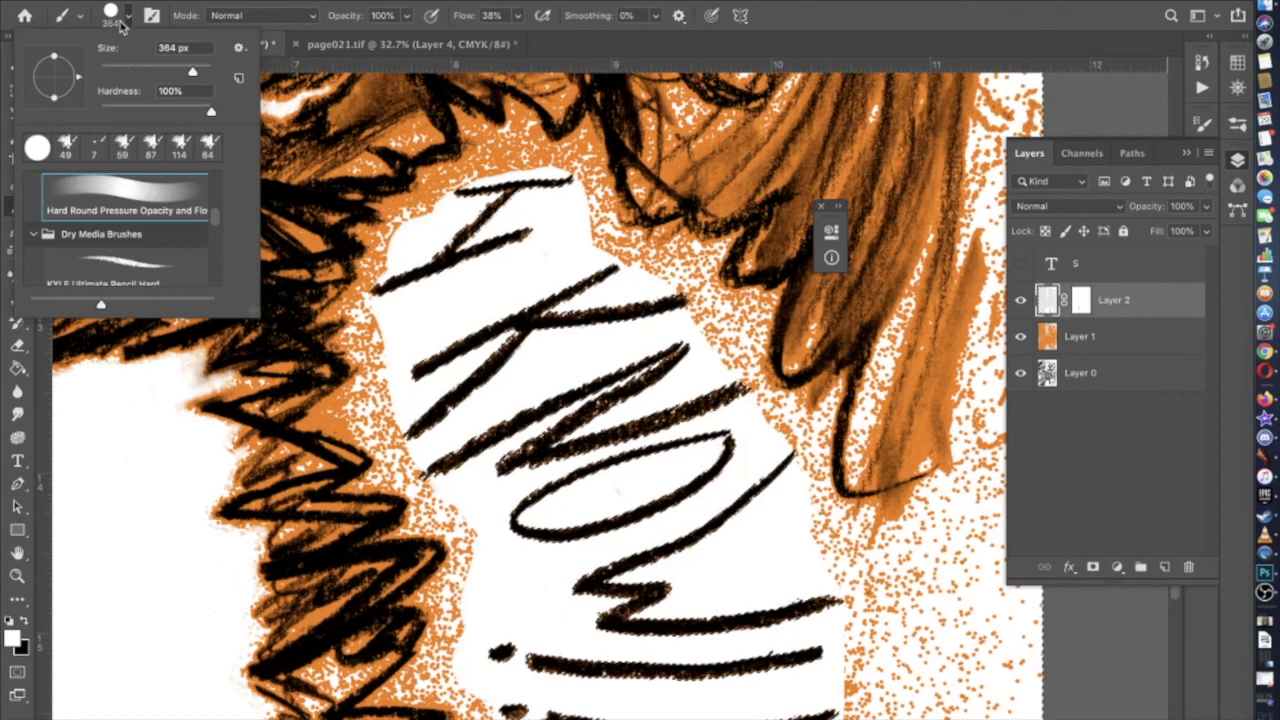
left_click(102, 258)
left_click_drag(167, 72, 179, 72)
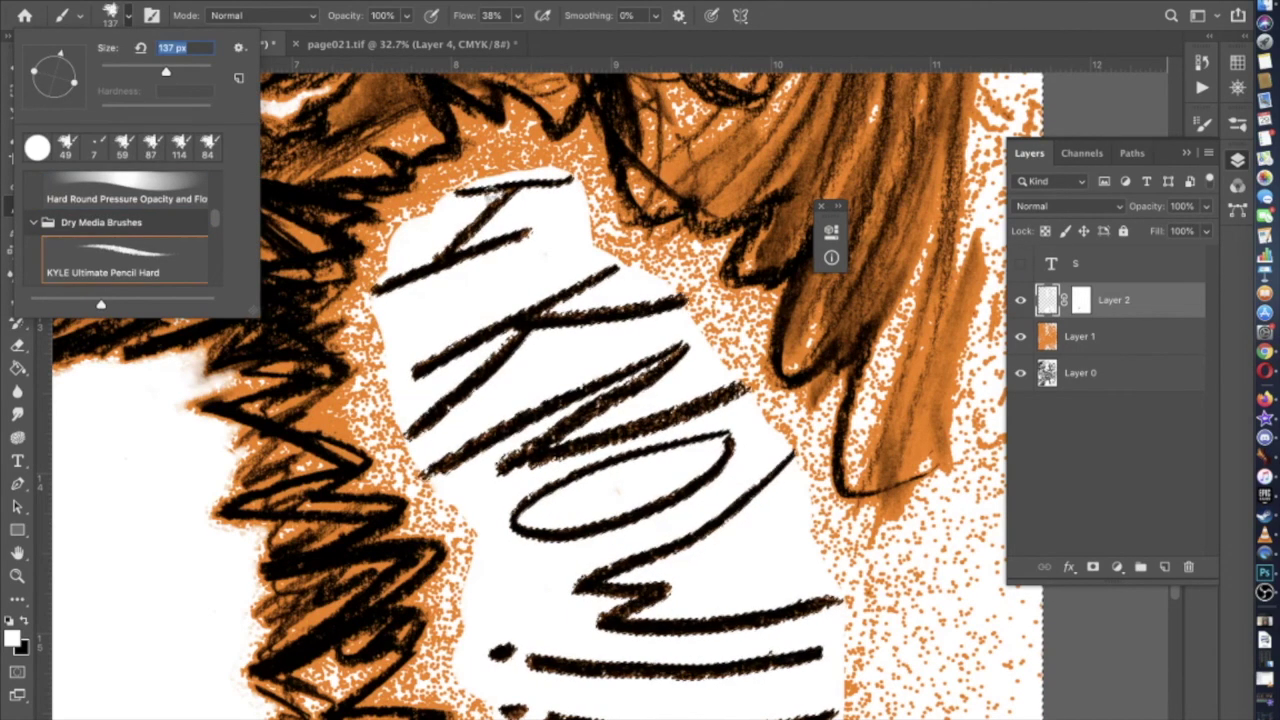
key("Return")
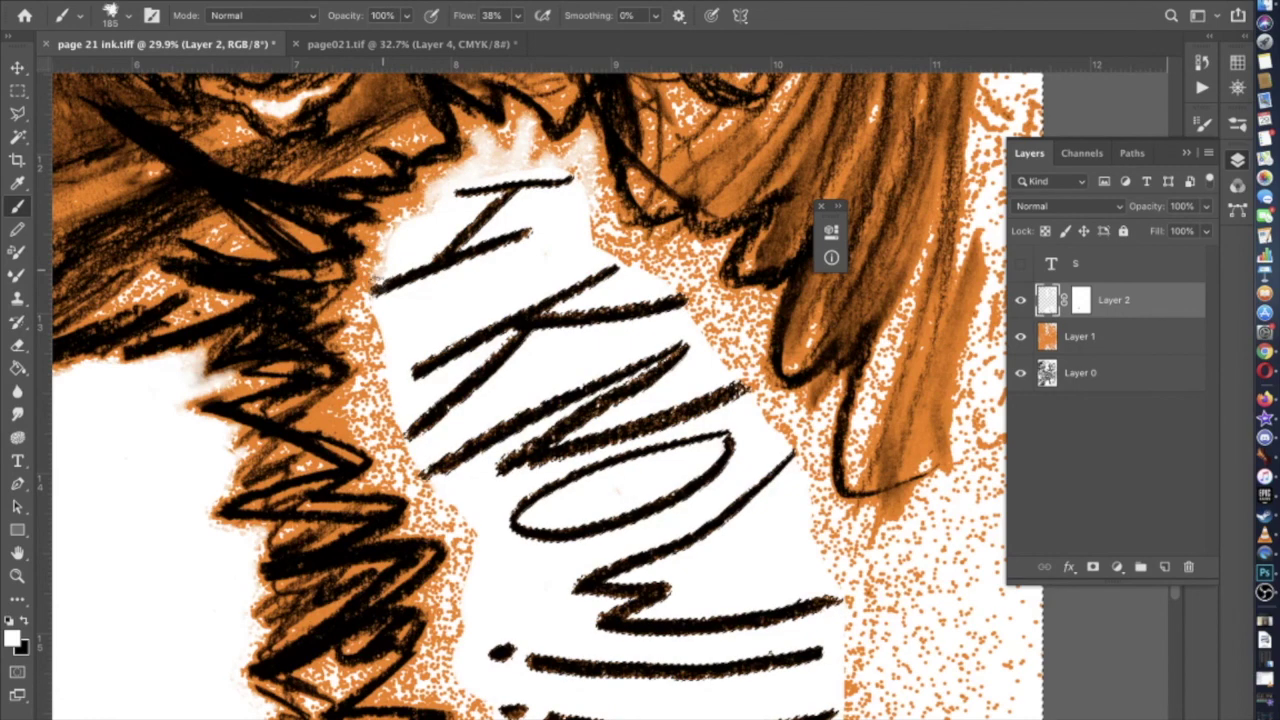
Paint a pale stroke across the dark hatching by the hair, then enlarge the brush to 348 px
left_click_drag(372, 292, 627, 457)
left_click_drag(635, 362, 690, 422)
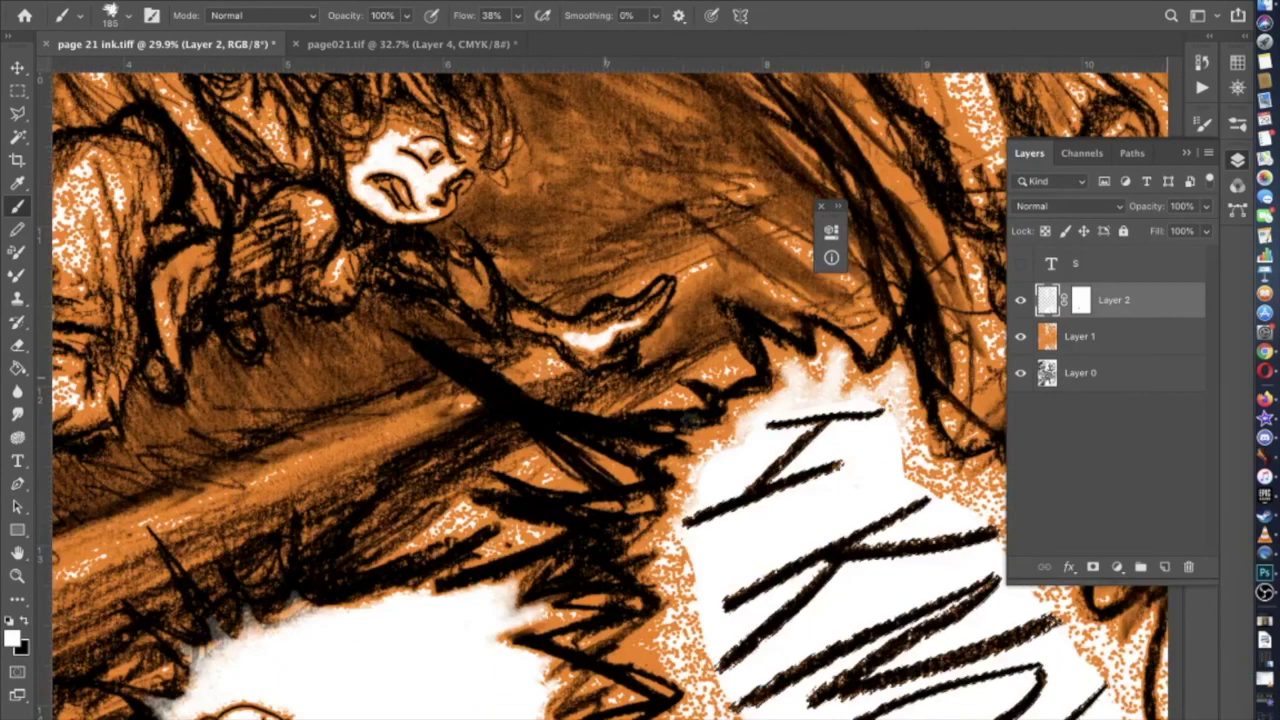
mouse_move(689, 470)
left_mouse_down()
mouse_move(578, 439)
mouse_move(653, 476)
mouse_move(598, 456)
mouse_move(438, 353)
left_mouse_up()
scroll(668, 302, "down", 5)
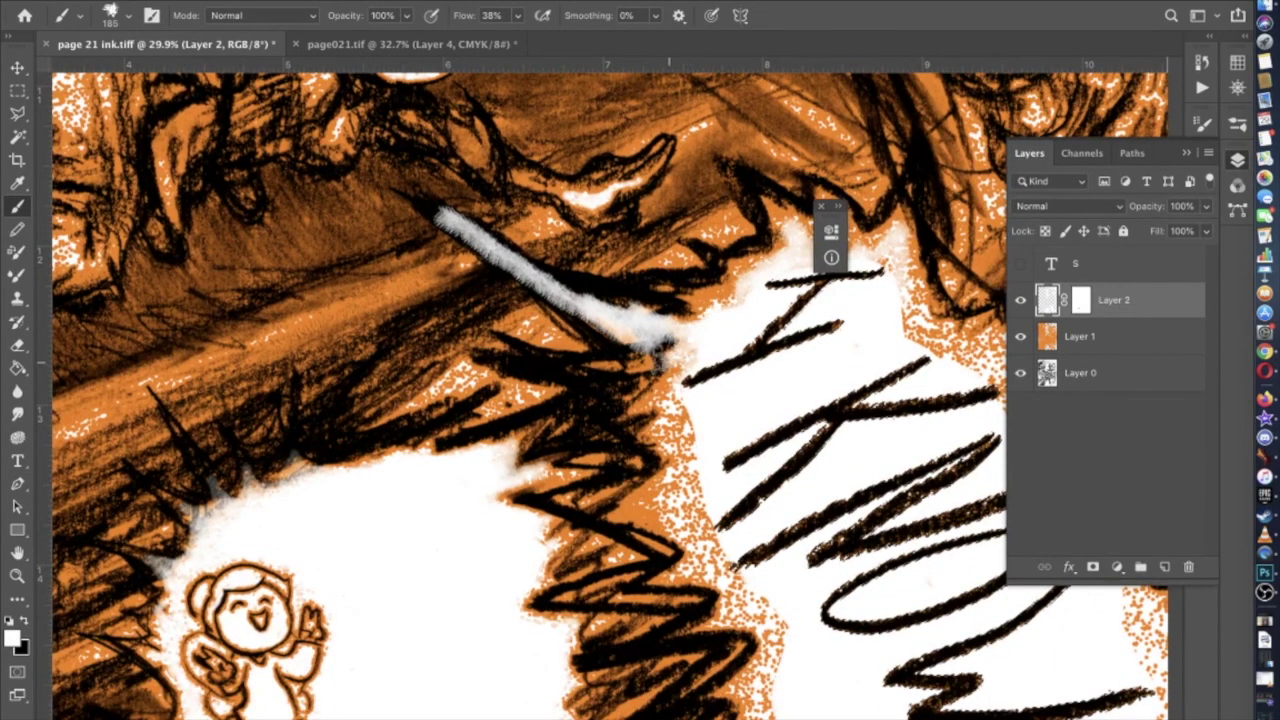
scroll(660, 350, "down", 2)
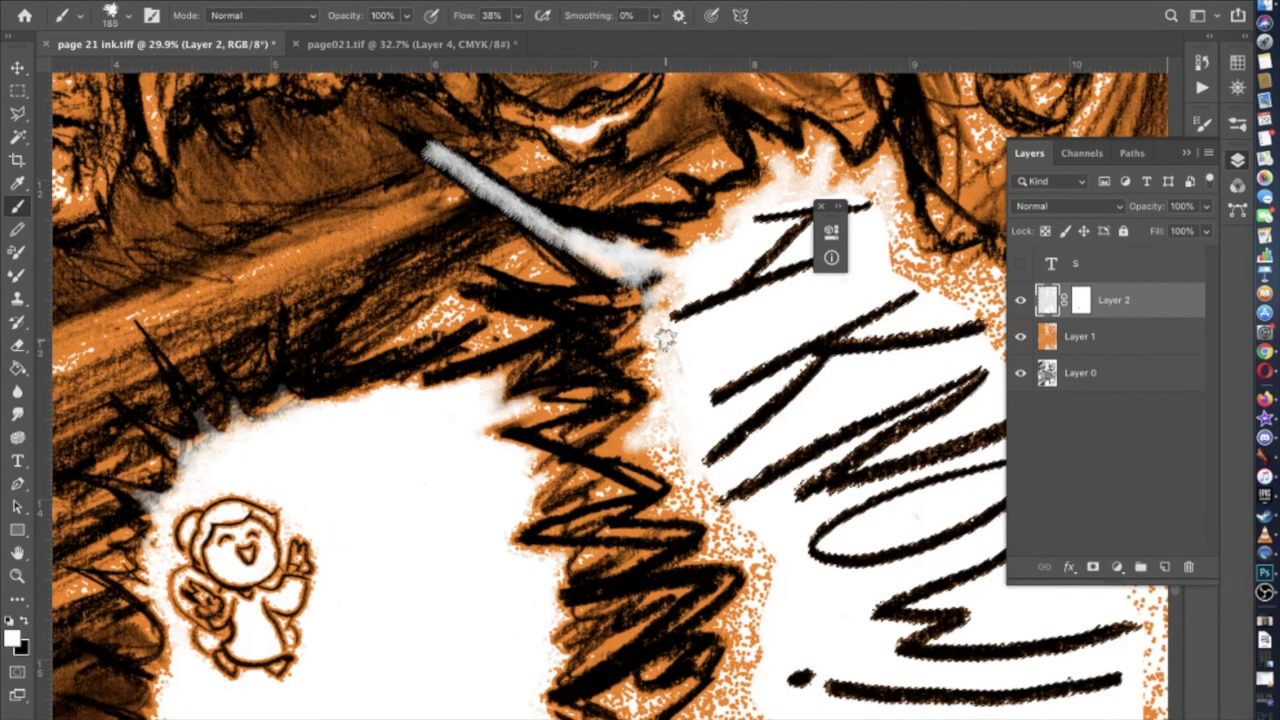
scroll(680, 289, "right", 6)
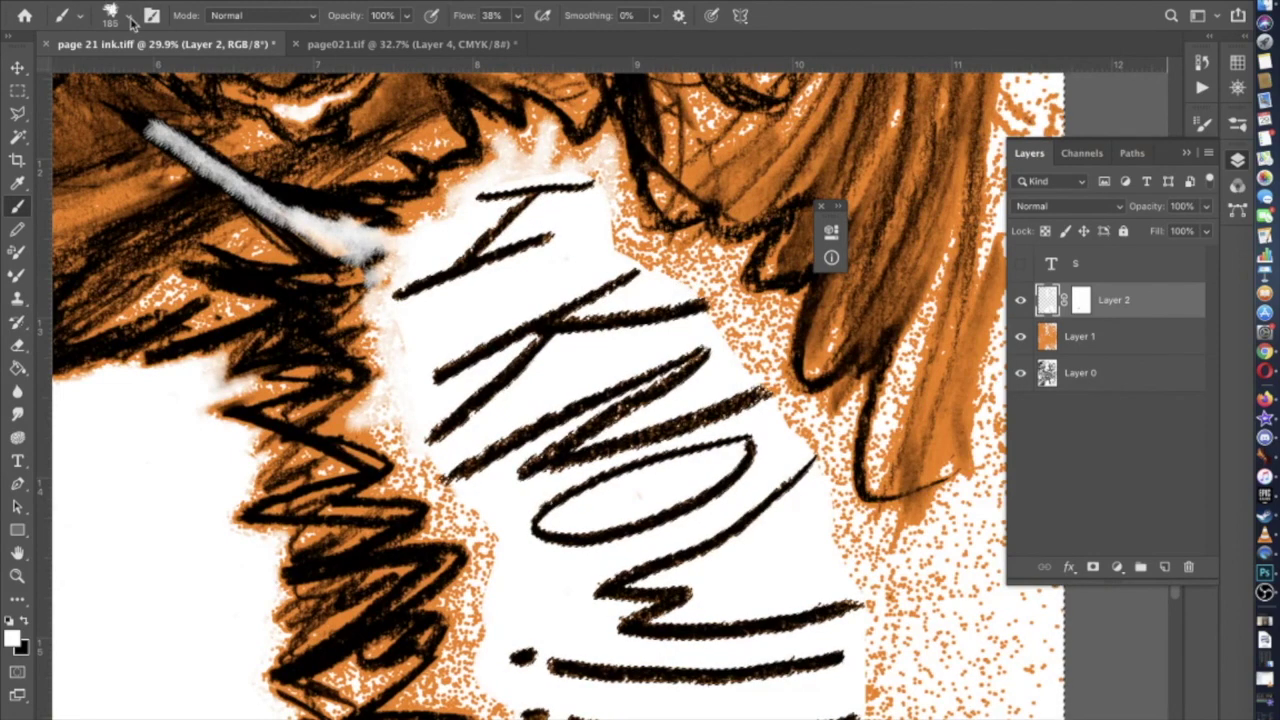
key("Return")
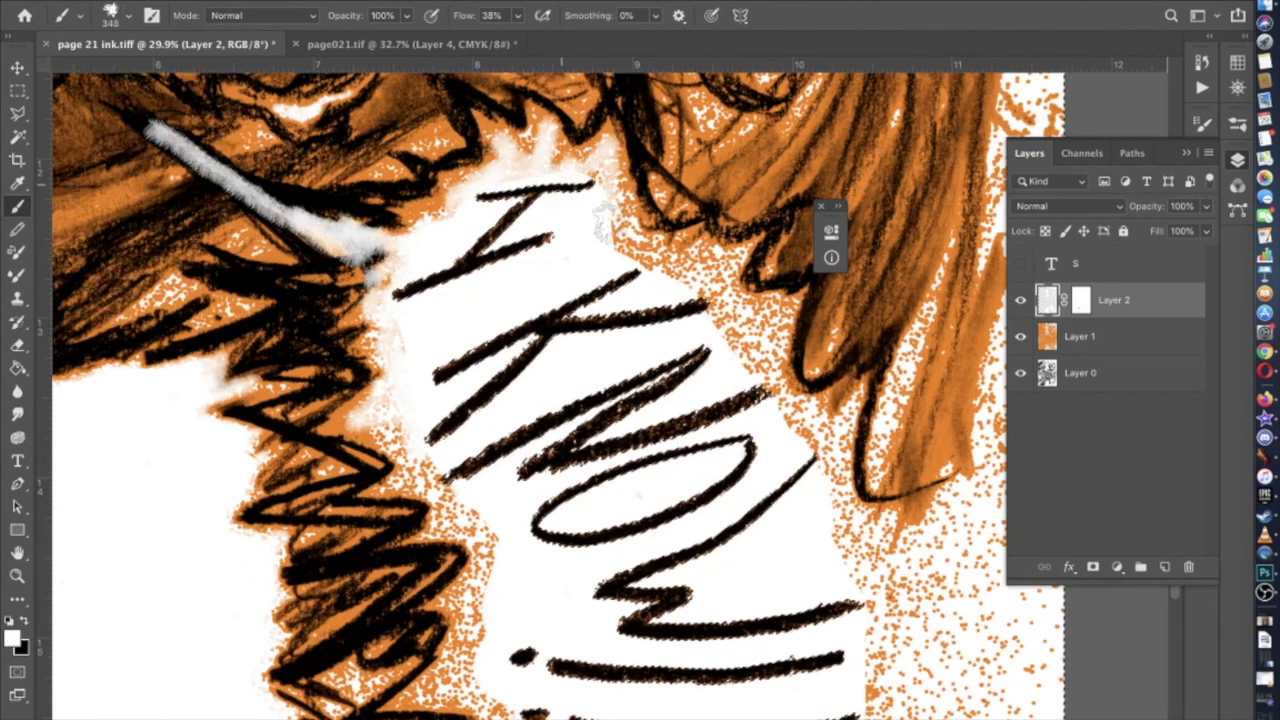
Whiten the orange dots along the right edge and below the lettering
mouse_move(620, 252)
left_mouse_down()
mouse_move(728, 320)
mouse_move(731, 345)
mouse_move(751, 371)
left_mouse_up()
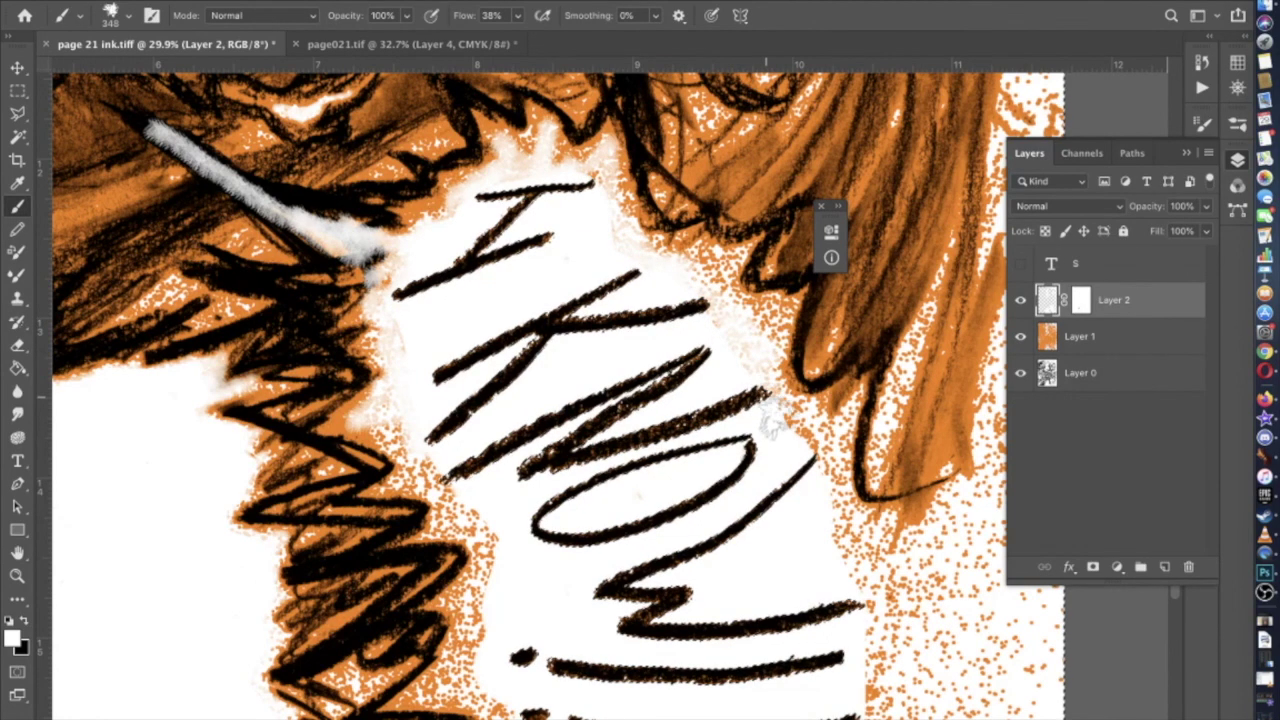
scroll(758, 372, "down", 4)
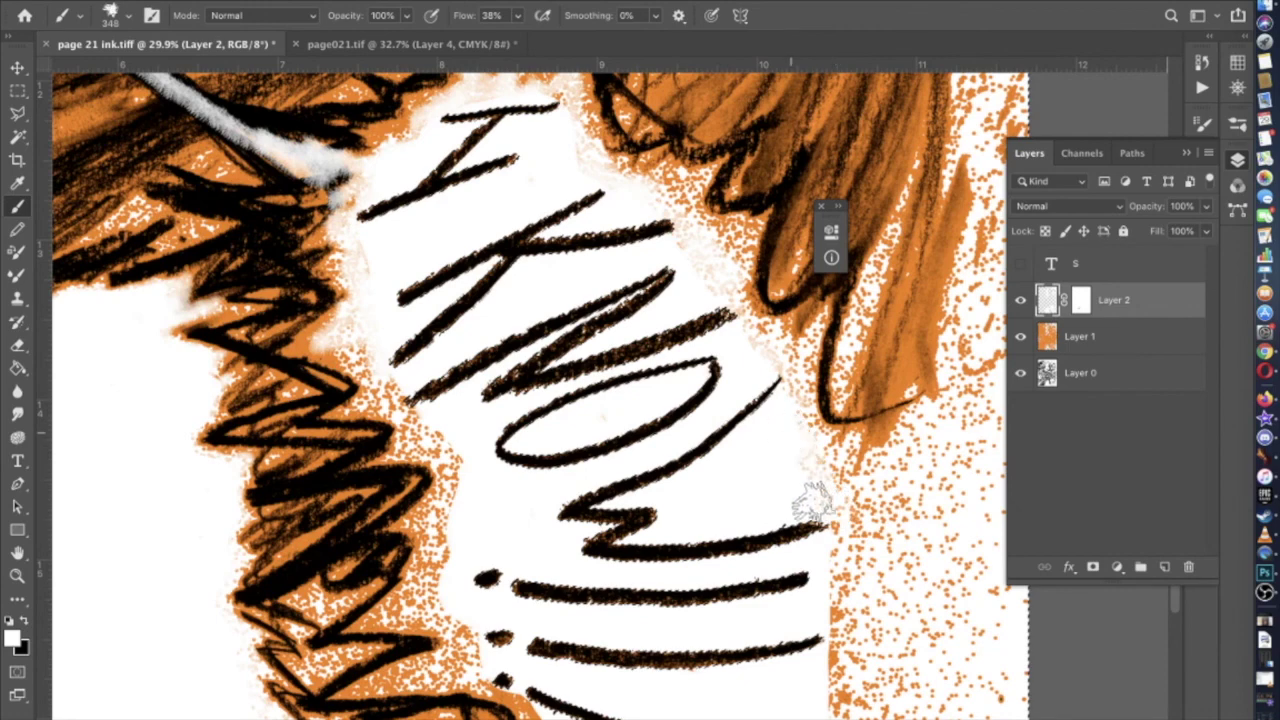
scroll(838, 505, "down", 5)
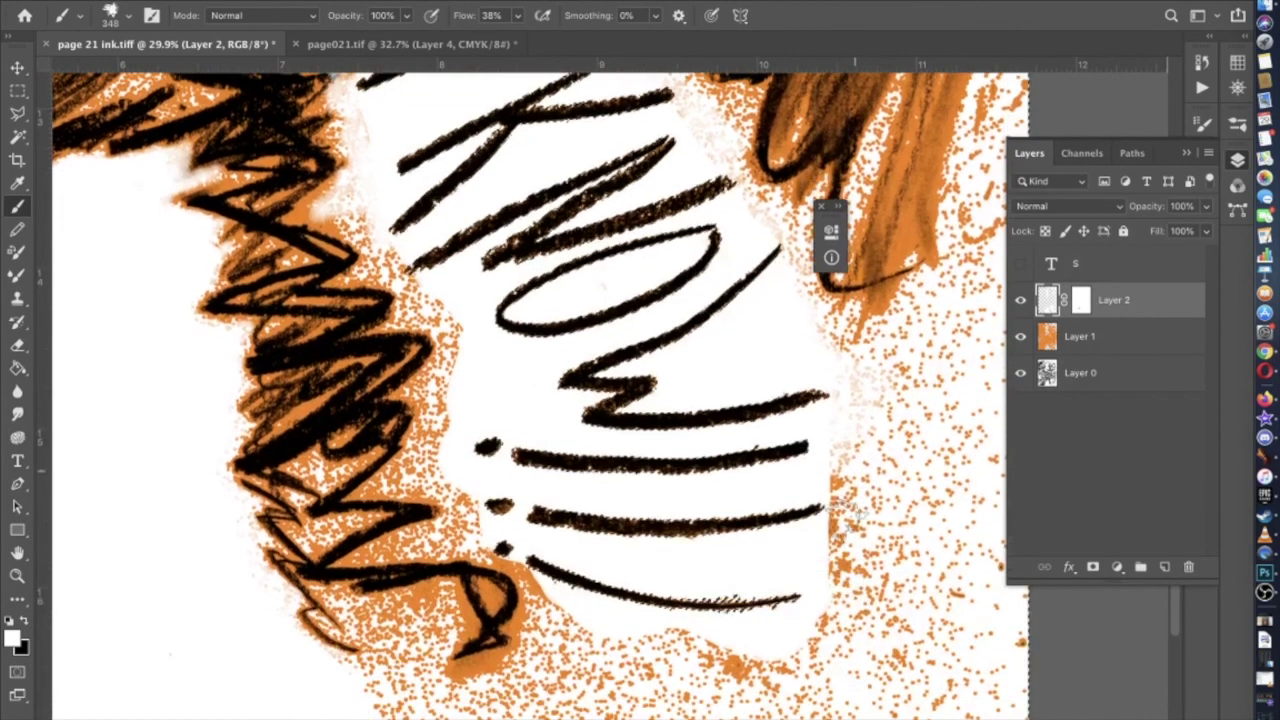
mouse_move(838, 490)
left_mouse_down()
mouse_move(874, 386)
mouse_move(859, 526)
mouse_move(837, 588)
mouse_move(877, 444)
mouse_move(952, 441)
mouse_move(894, 598)
mouse_move(906, 694)
mouse_move(905, 650)
left_mouse_up()
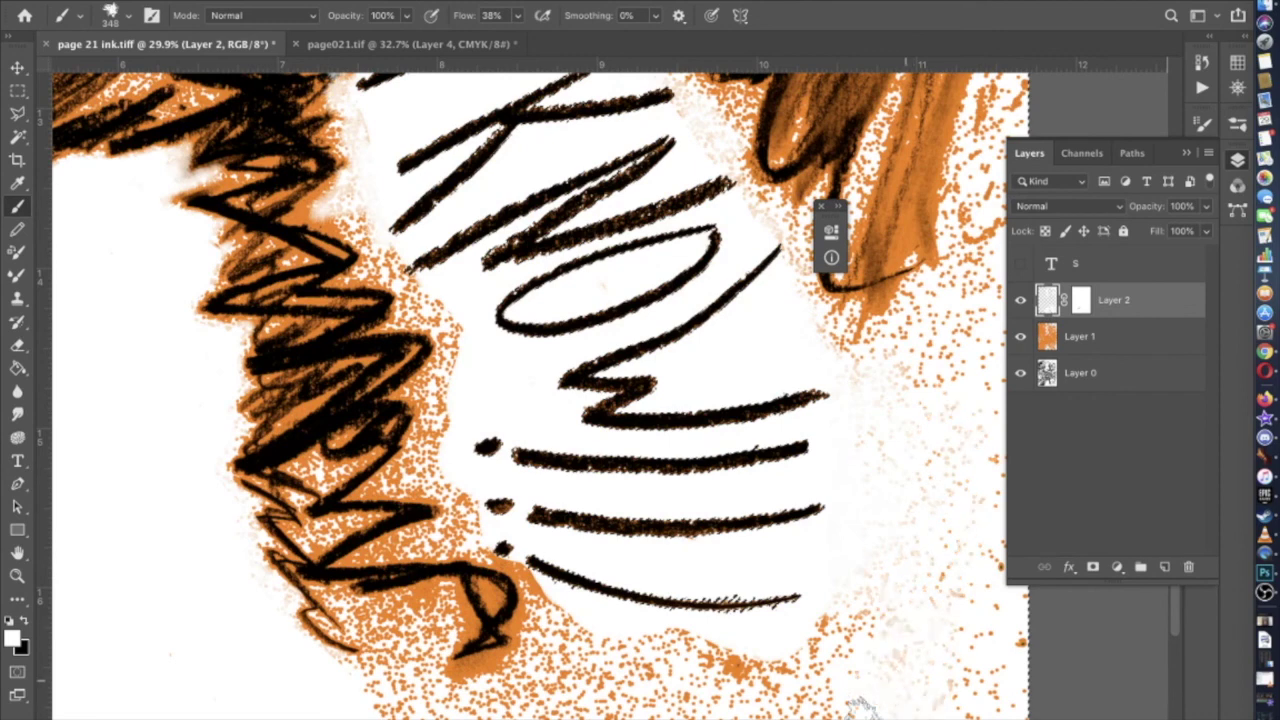
mouse_move(843, 706)
left_mouse_down()
mouse_move(835, 620)
mouse_move(672, 705)
mouse_move(631, 635)
mouse_move(576, 626)
mouse_move(578, 690)
left_mouse_up()
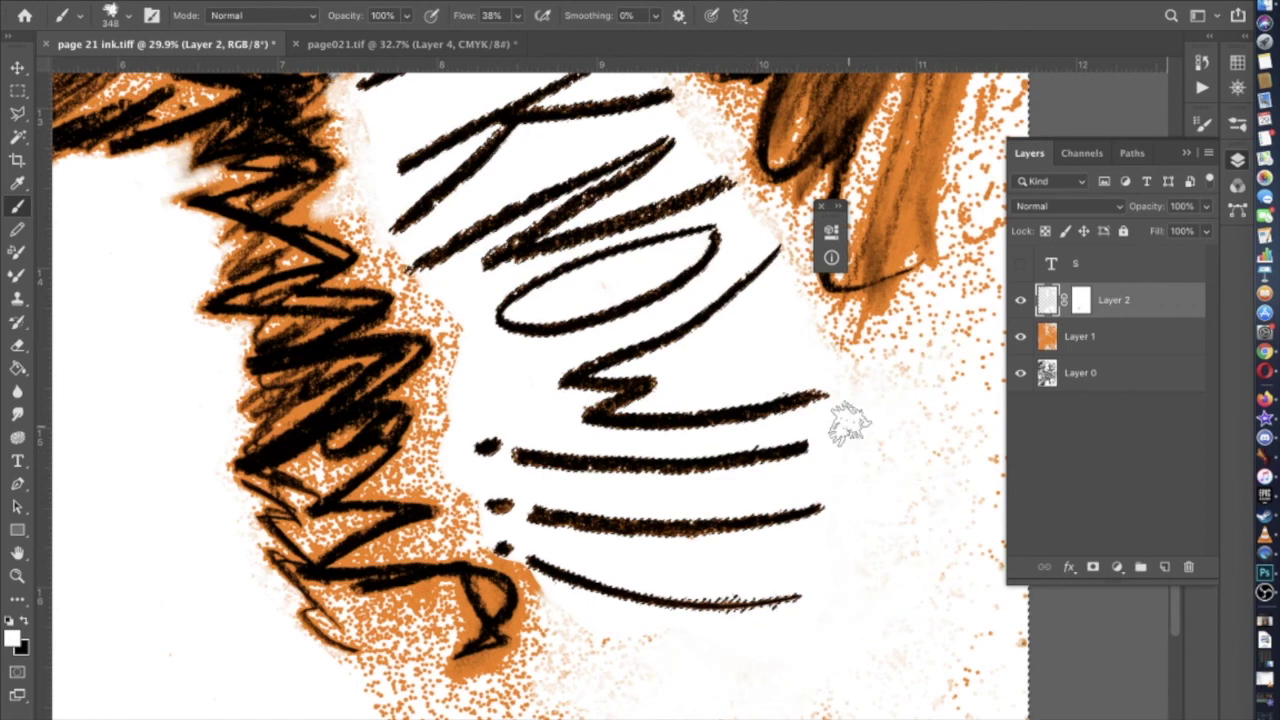
Reduce the brush to 118 px and touch up orange near the lettering's lower dots
scroll(848, 423, "left", 5)
scroll(848, 423, "down", 3)
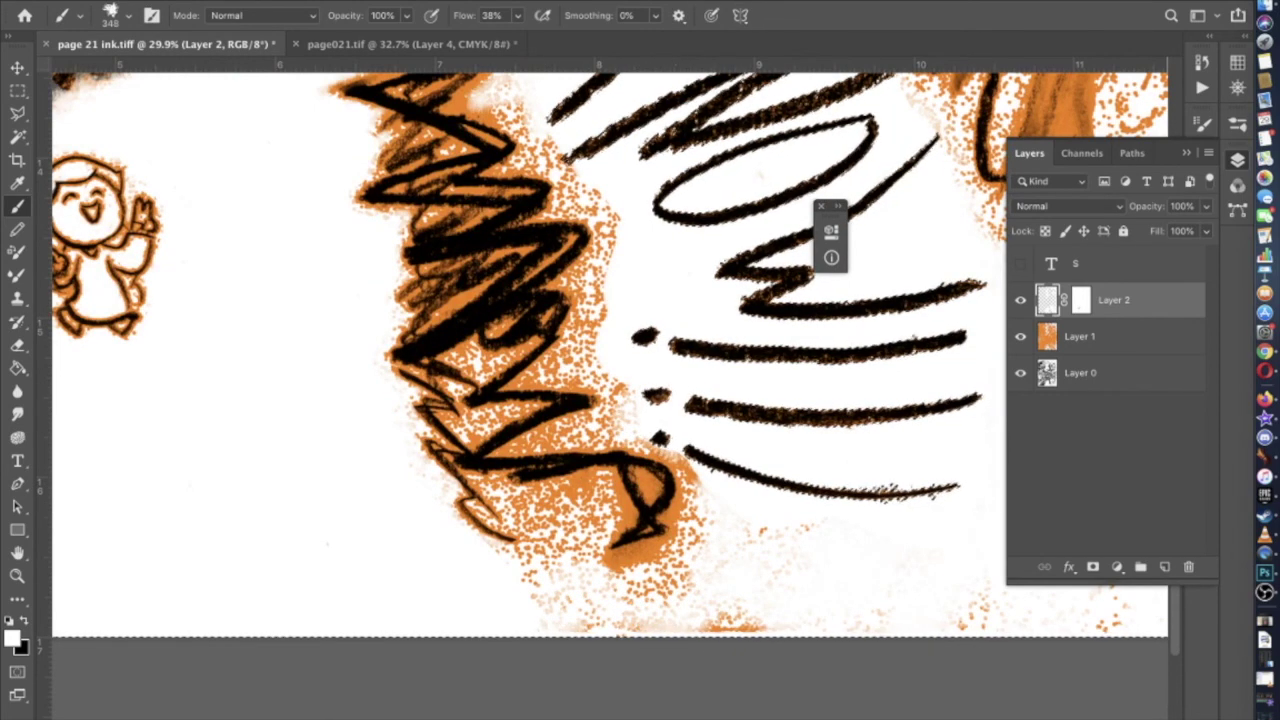
left_click(122, 18)
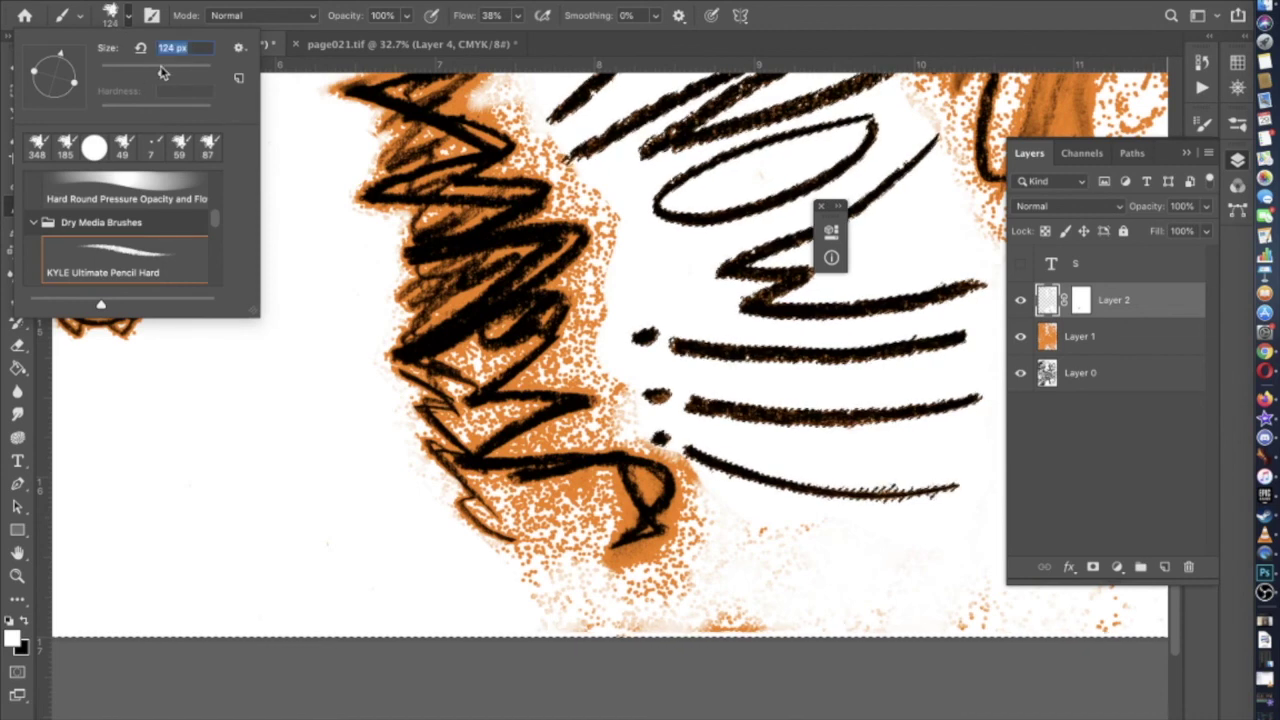
key("Return")
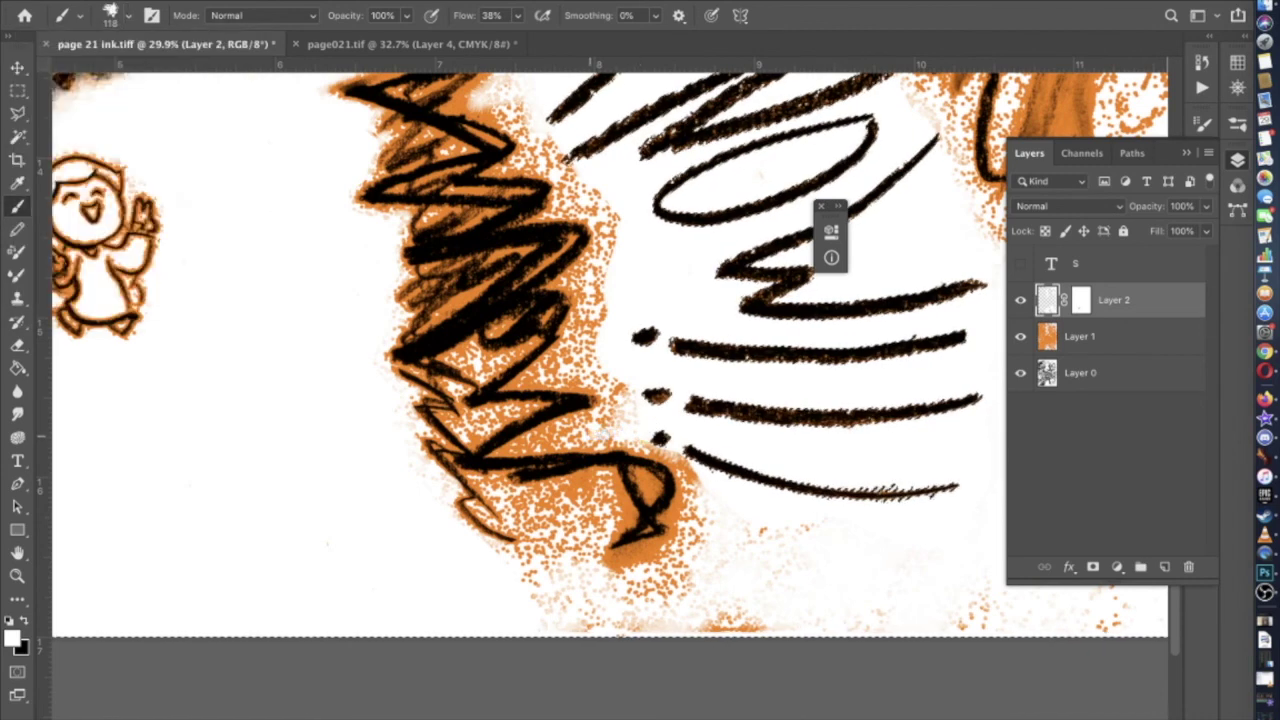
left_click_drag(571, 442, 538, 436)
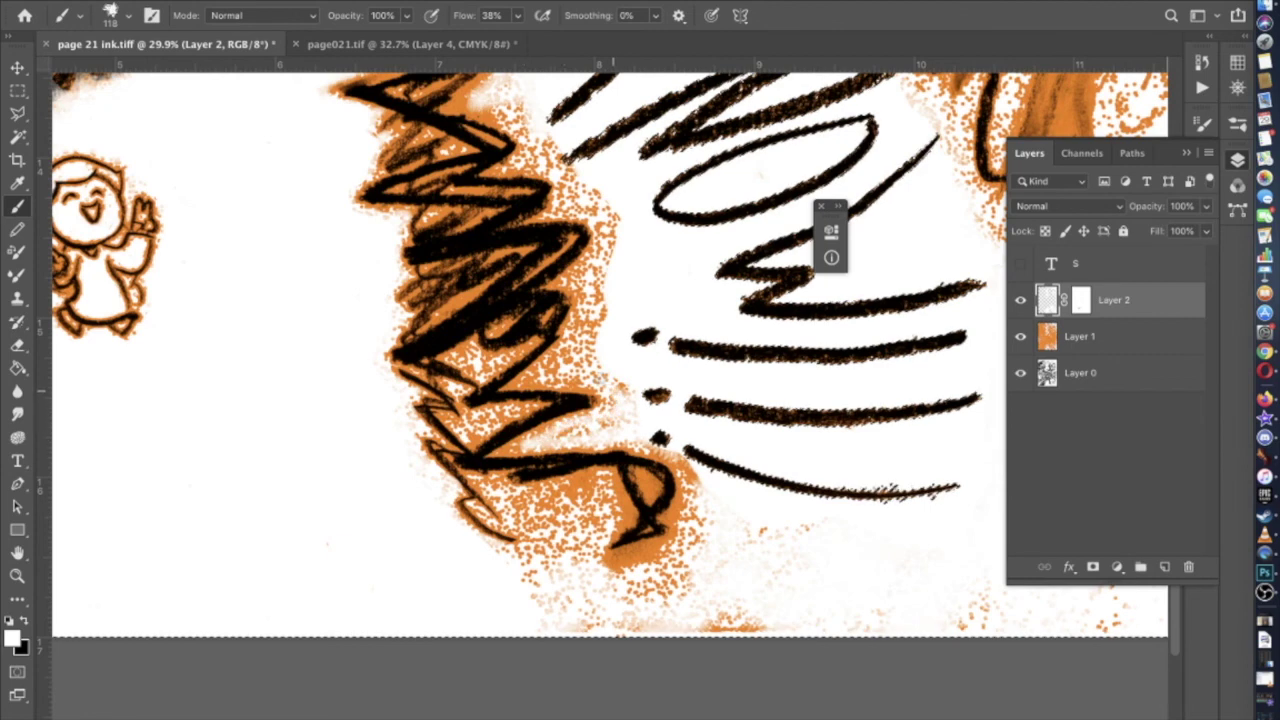
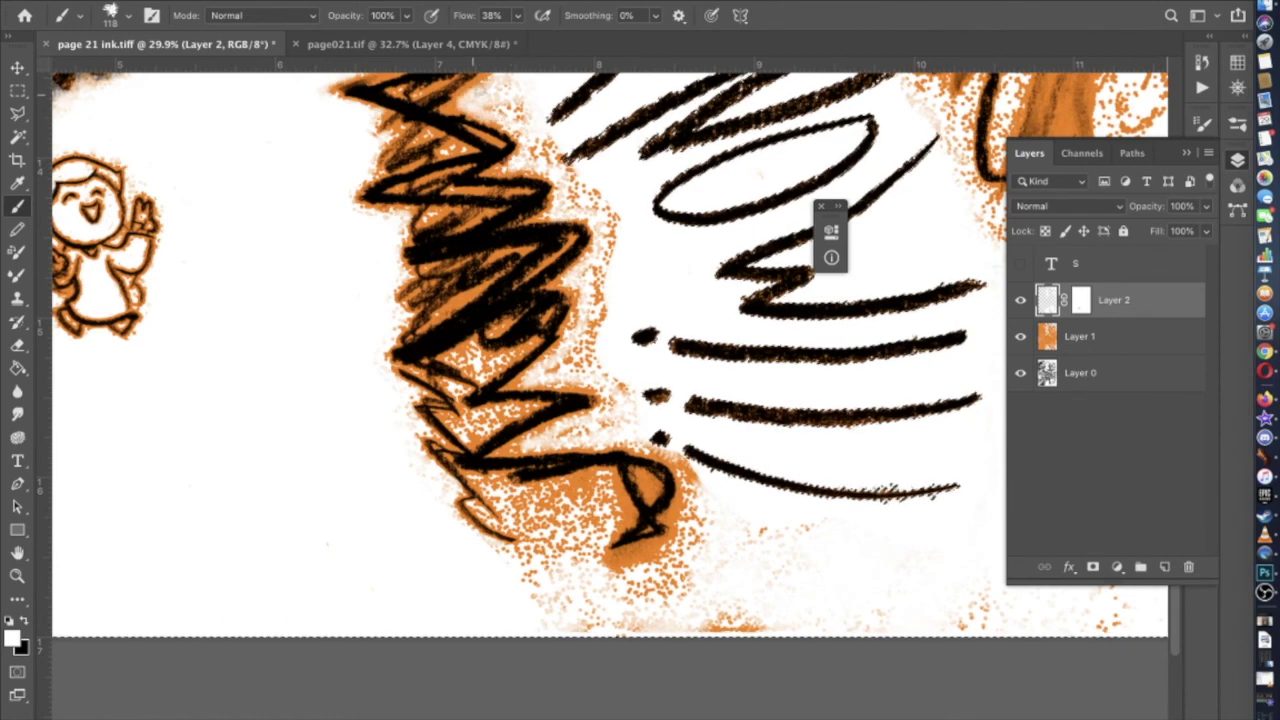
Paint white over the ink beside the pencil tip with a 162 px brush
scroll(478, 90, "up", 5)
scroll(480, 95, "up", 1)
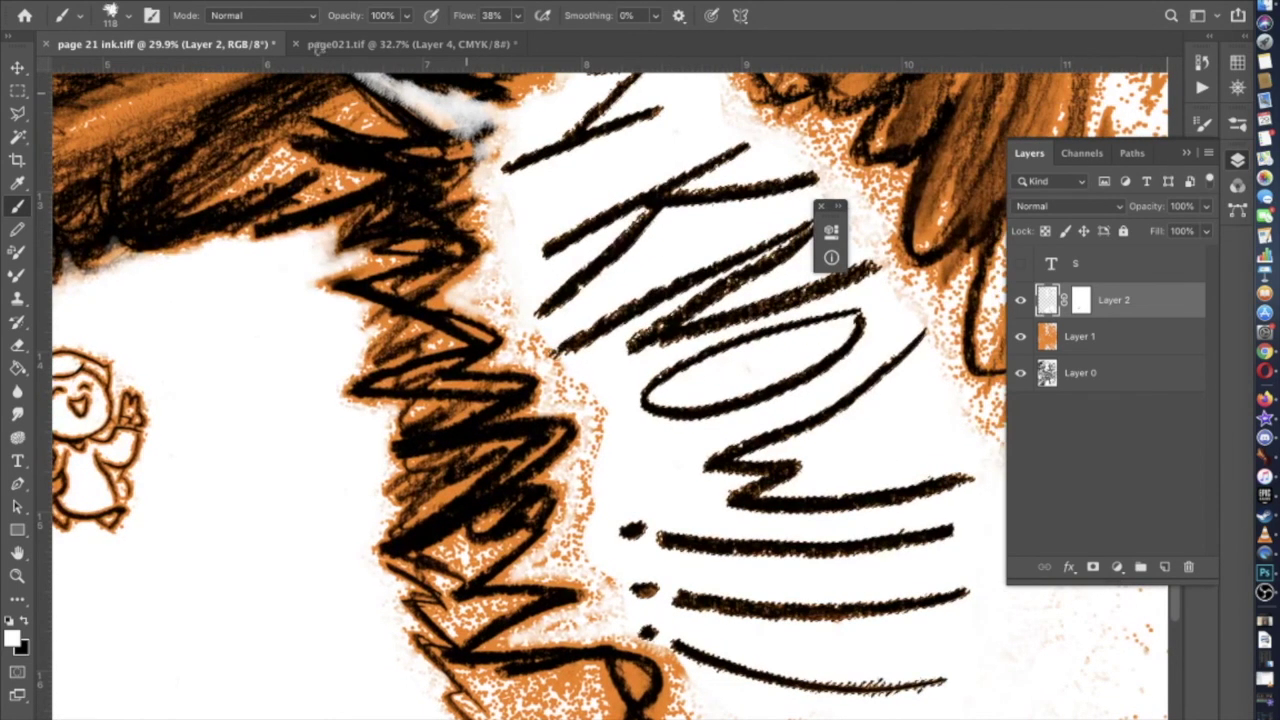
left_click(129, 16)
left_click(172, 47)
type("162")
key("Return")
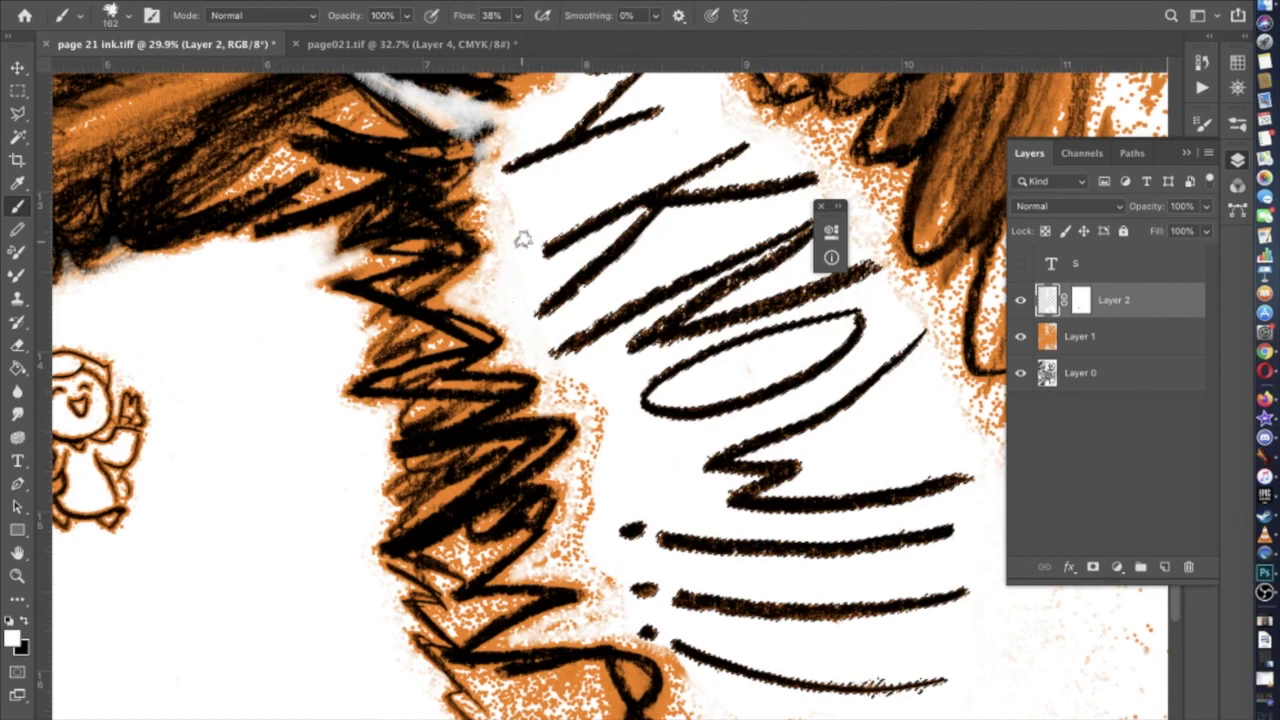
key("ctrl+z")
key("ctrl+z")
left_click_drag(478, 135, 468, 148)
scroll(480, 180, "up", 3)
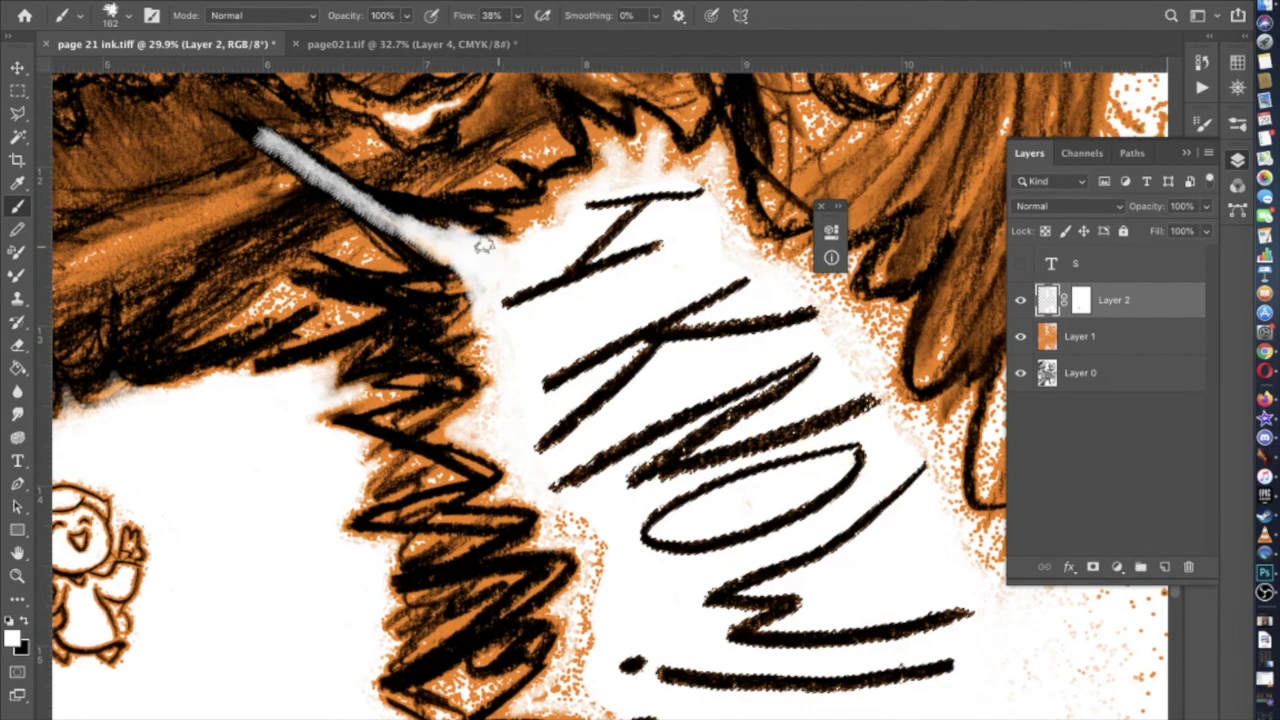
scroll(472, 248, "down", 5)
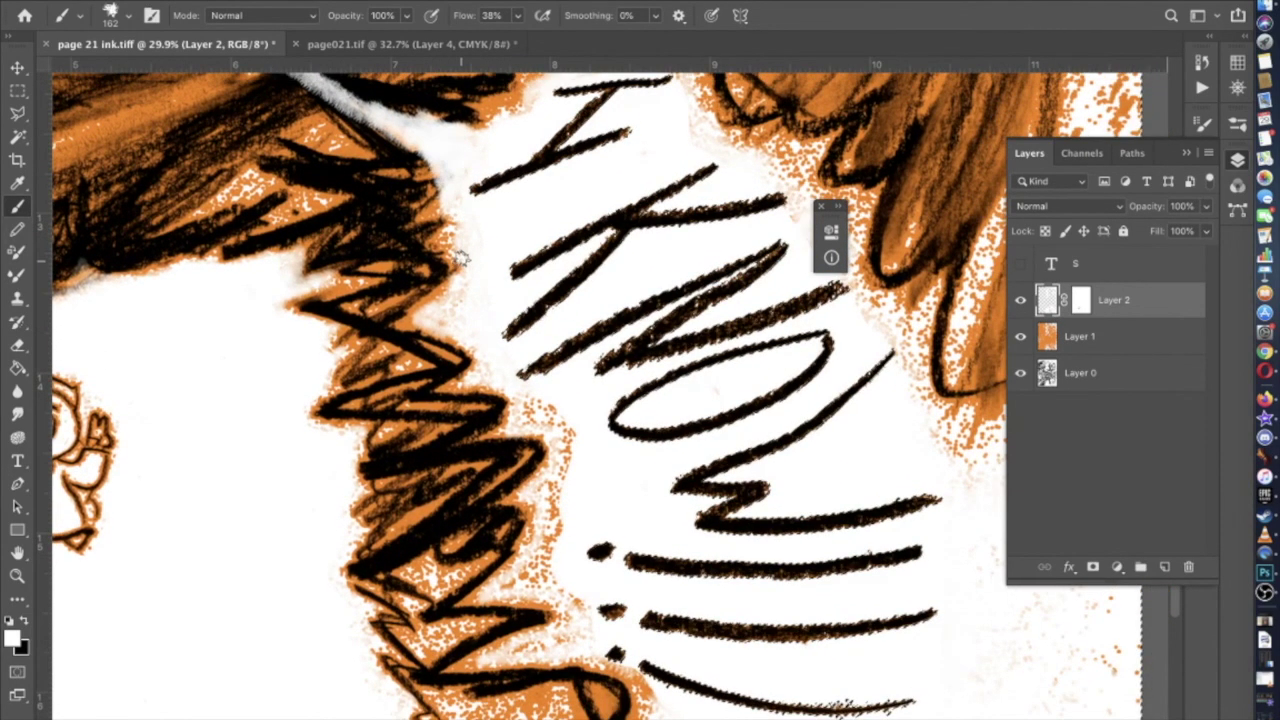
scroll(442, 194, "down", 5)
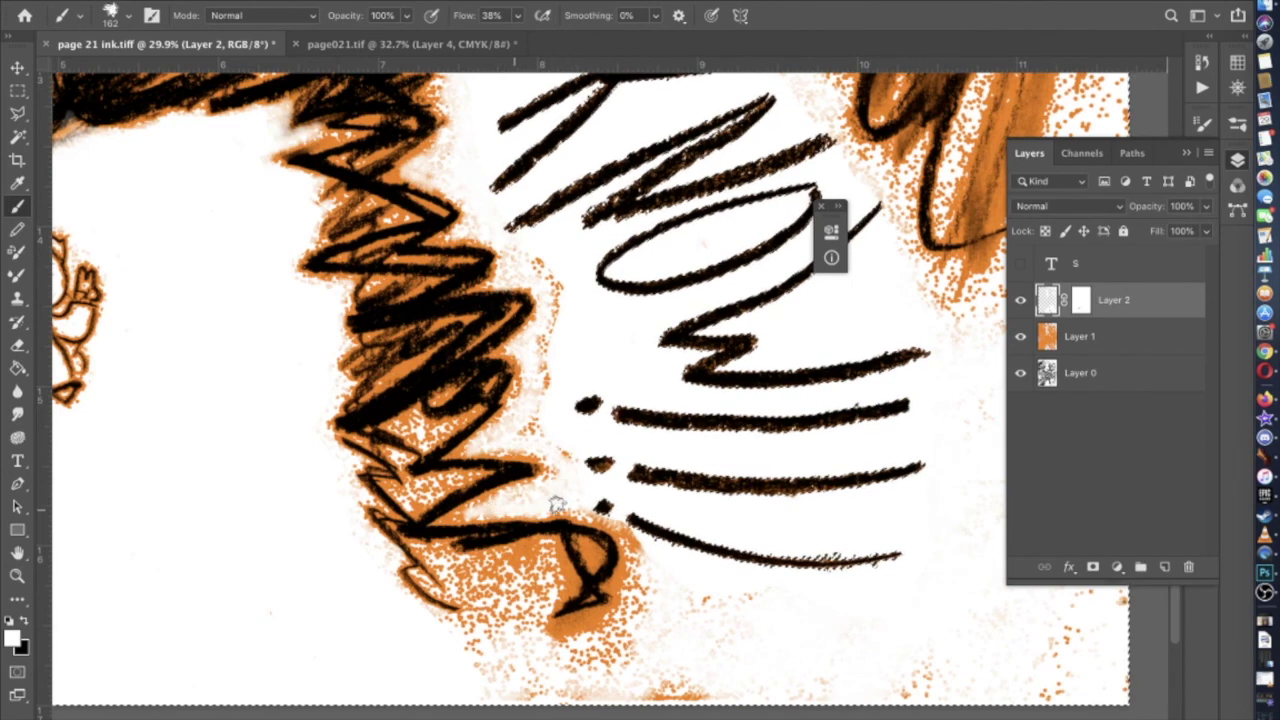
Switch to the KYLE Ultimate Pencil Hard brush at 236 px
left_click(110, 15)
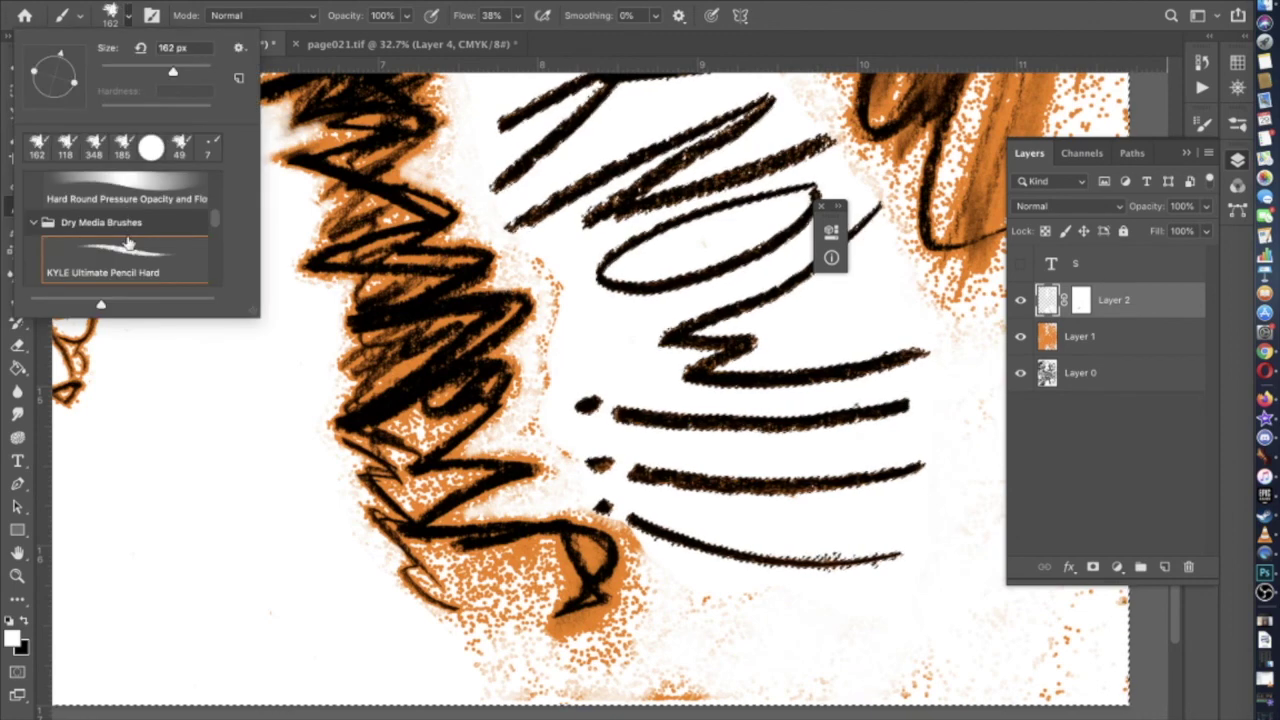
left_click(555, 277)
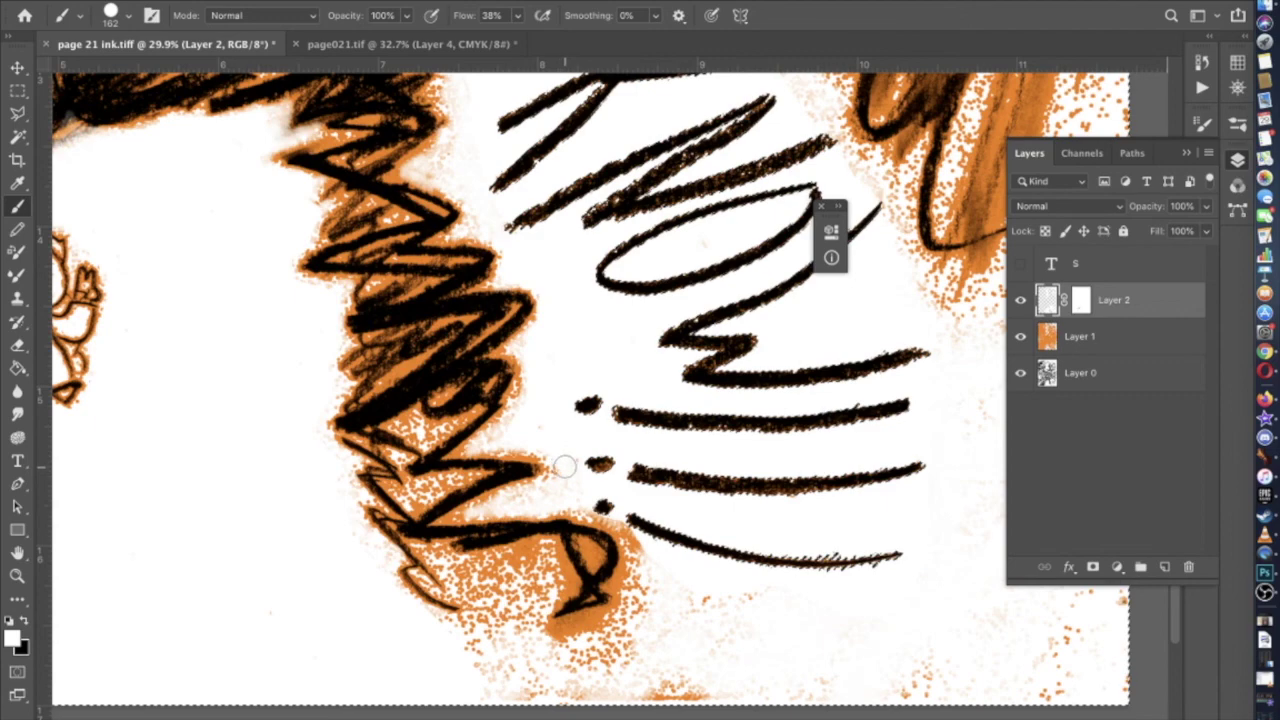
scroll(600, 440, "down", 1)
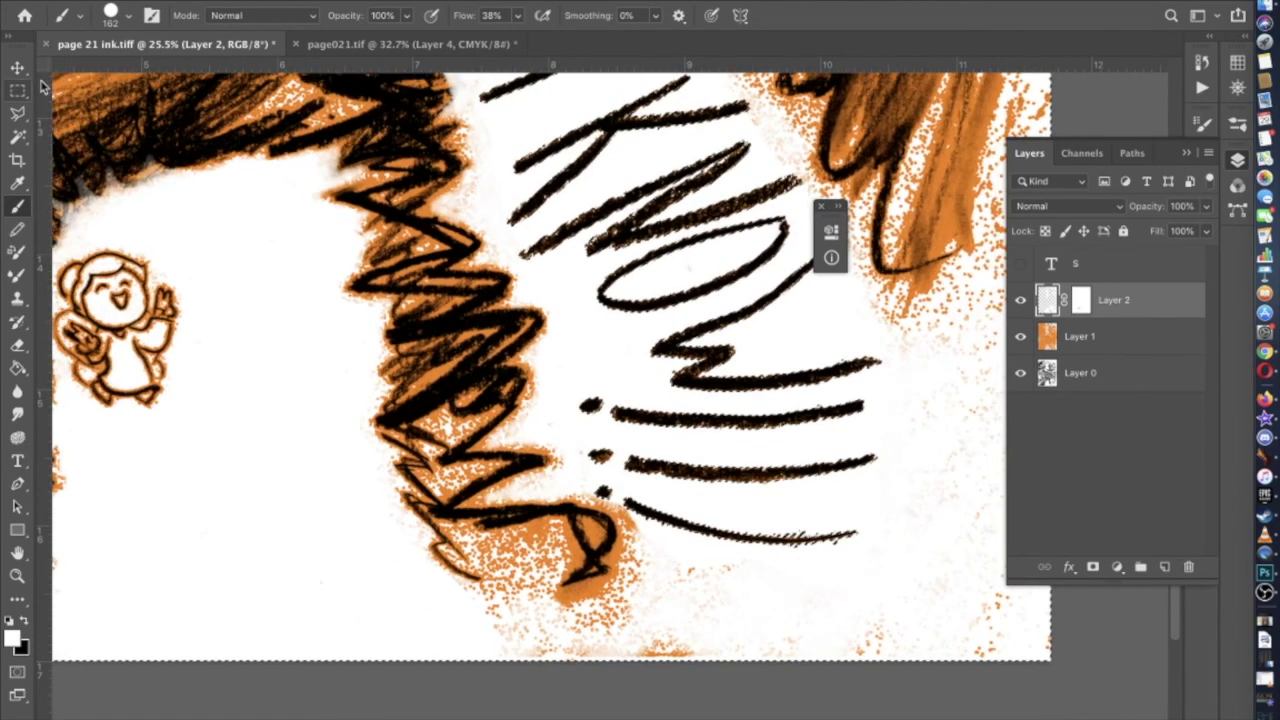
left_click(110, 15)
left_click(110, 258)
left_click(142, 73)
type("236")
key("Return")
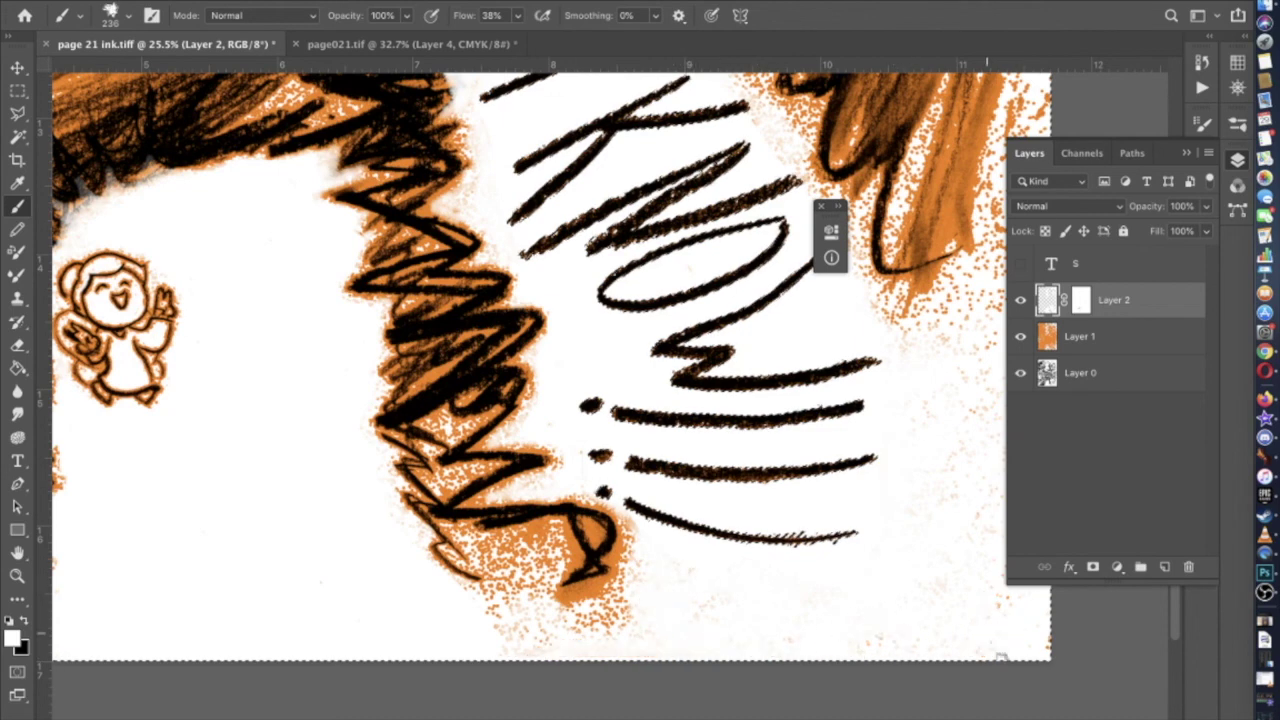
Hide the orange Layer 1 to compare the black-and-white ink art
scroll(880, 434, "up", 3)
scroll(880, 434, "right", 3)
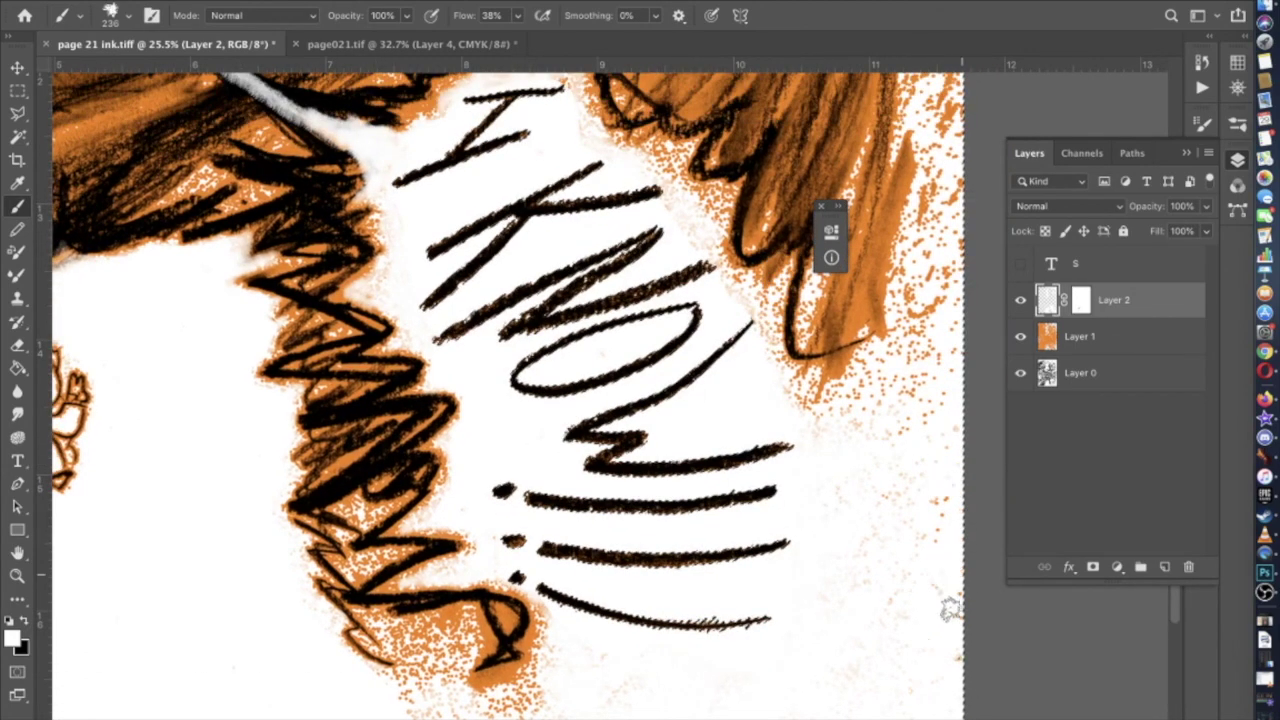
scroll(906, 484, "down", 5)
scroll(906, 484, "left", 5)
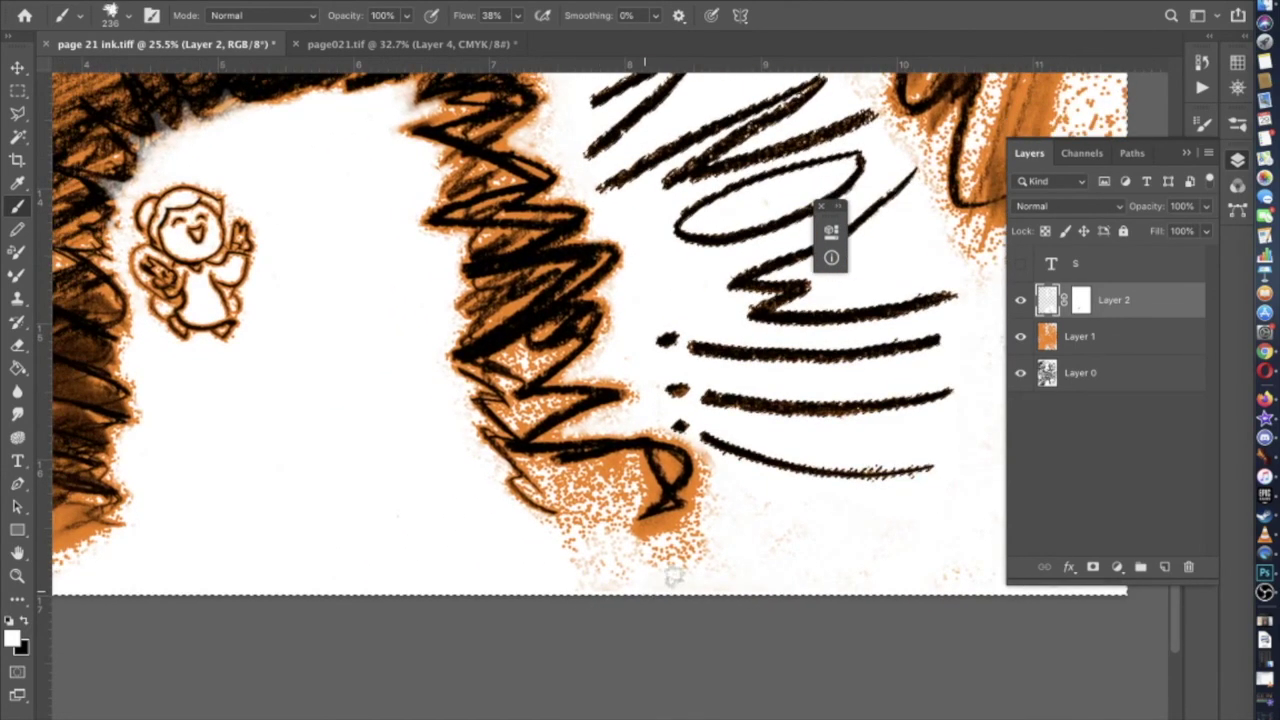
scroll(595, 580, "up", 10)
scroll(595, 580, "right", 2)
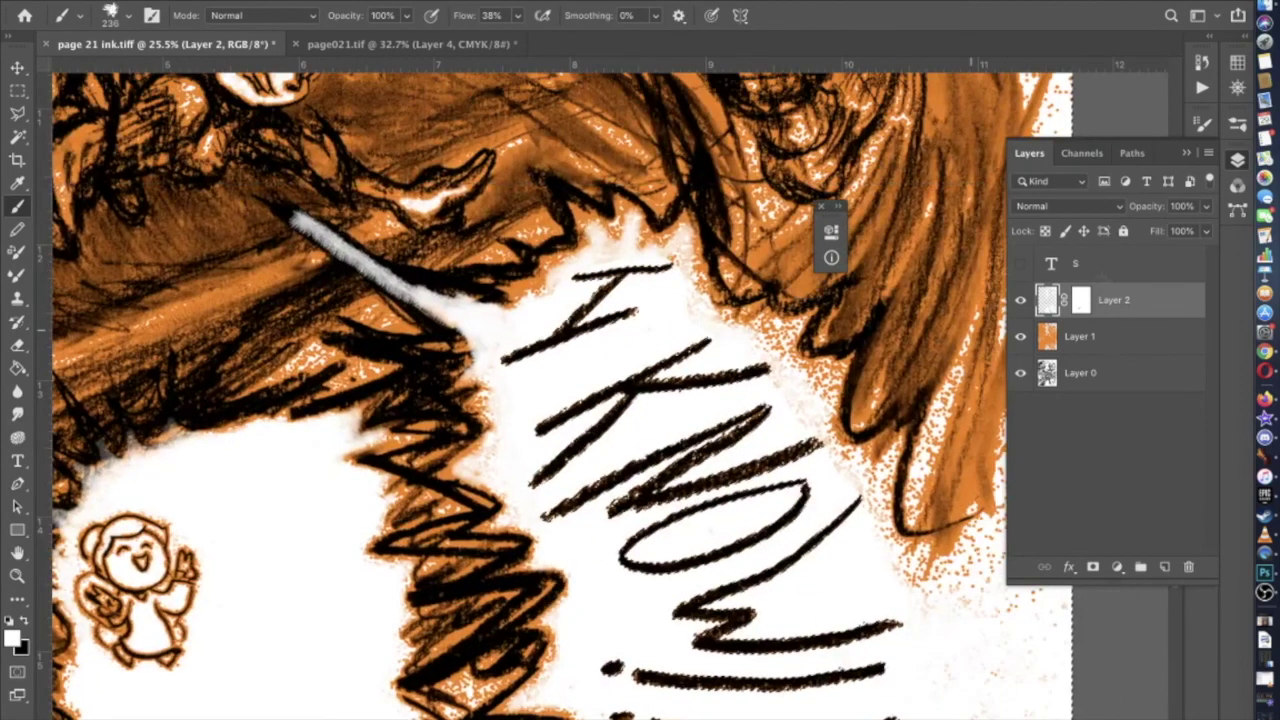
left_click(1020, 301)
left_click(1020, 301)
left_click(1020, 301)
Keep the orange layer hidden and paint white over the grey shading along the pencil
left_click(1020, 301)
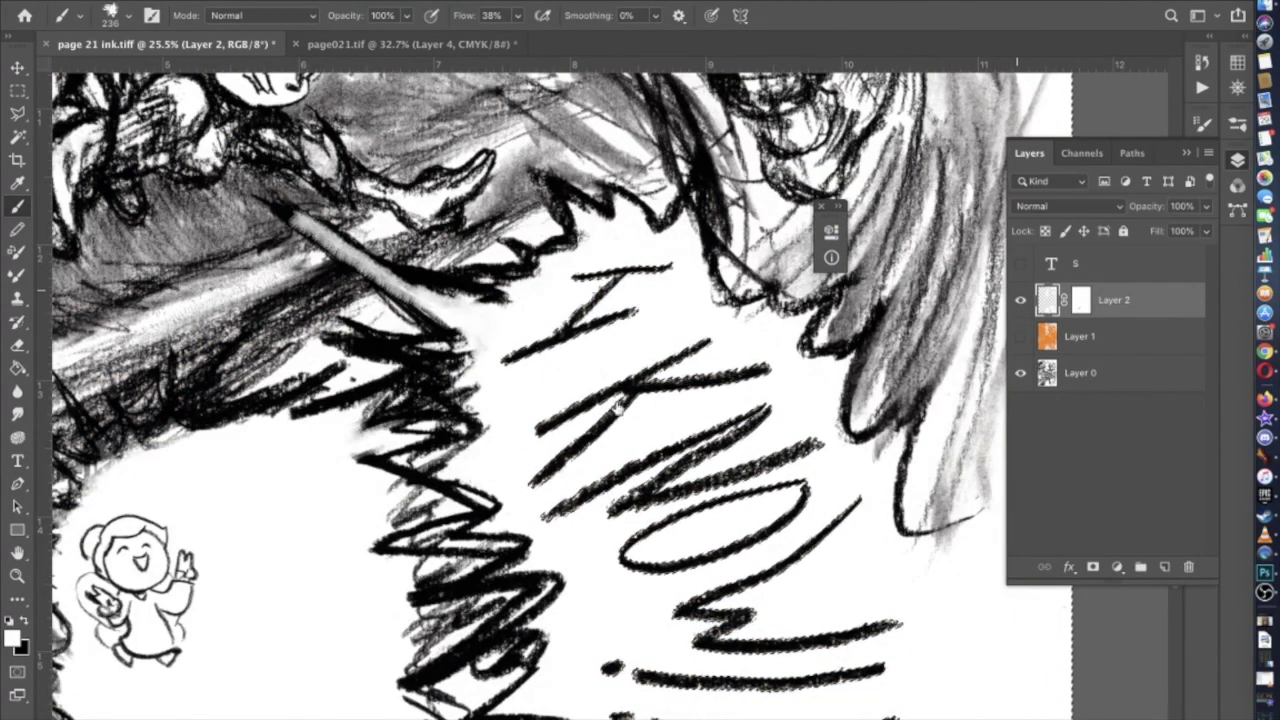
scroll(609, 400, "up", 3)
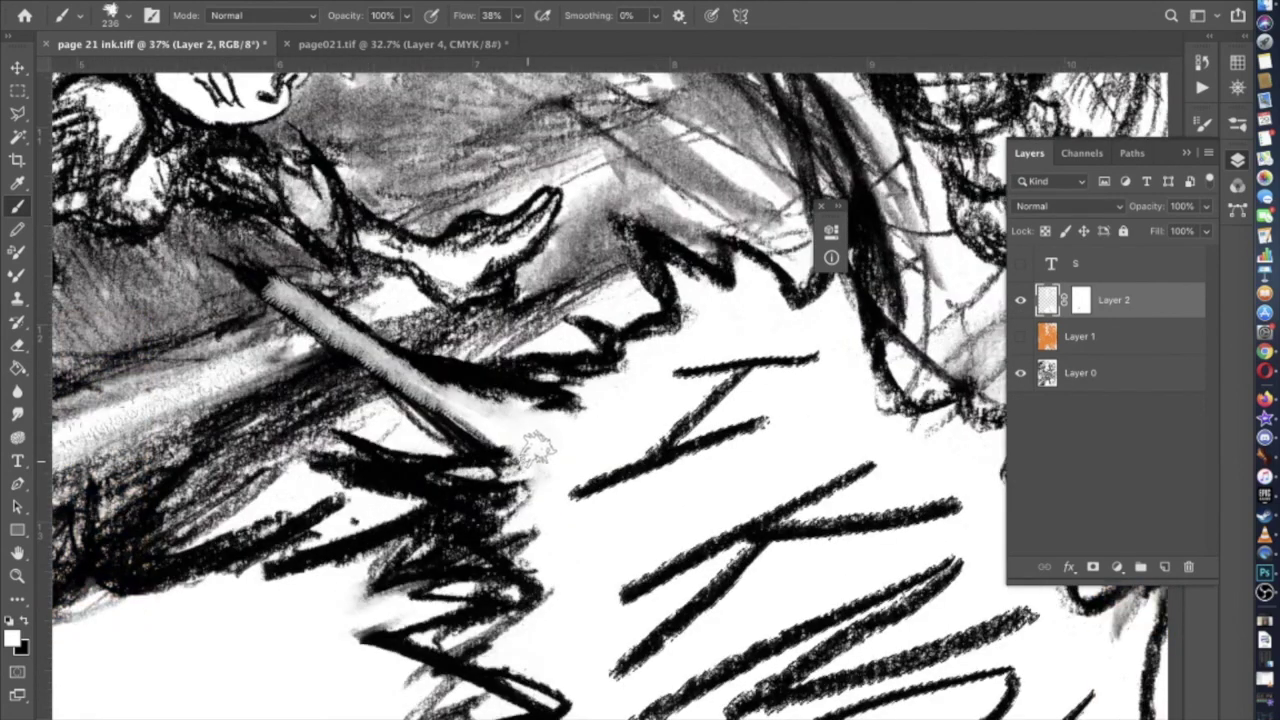
left_click_drag(512, 417, 362, 352)
Paint black on Layer 2's mask to bring back the dark pencil streak below the tip
key("super+backslash")
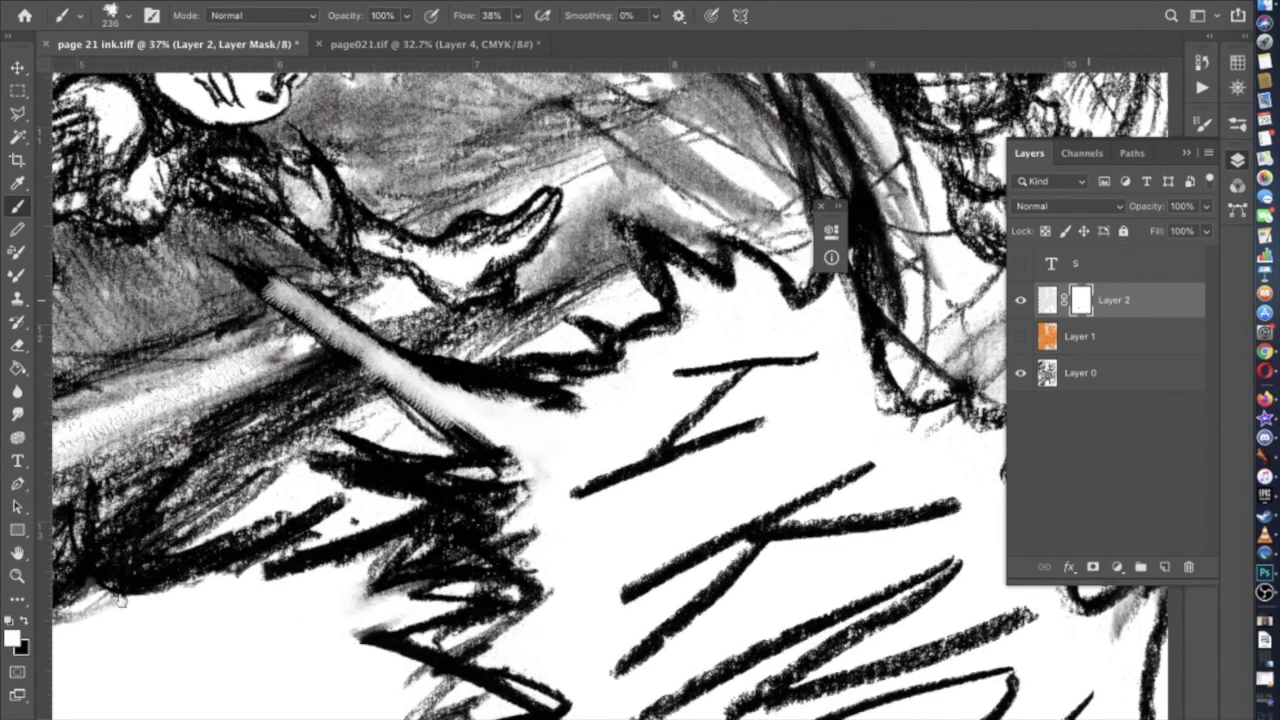
key("x")
mouse_move(462, 354)
left_mouse_down()
mouse_move(400, 346)
mouse_move(265, 270)
mouse_move(285, 272)
mouse_move(290, 326)
mouse_move(270, 303)
mouse_move(295, 335)
mouse_move(335, 355)
mouse_move(310, 330)
mouse_move(462, 434)
mouse_move(340, 340)
mouse_move(440, 440)
mouse_move(300, 320)
left_mouse_up()
mouse_move(440, 410)
left_mouse_down()
mouse_move(480, 460)
mouse_move(312, 340)
mouse_move(258, 278)
mouse_move(540, 390)
left_mouse_up()
Repaint the mask along the streak at 74% opacity, undoing the unsatisfactory strokes
left_click(406, 15)
left_click_drag(412, 40, 388, 40)
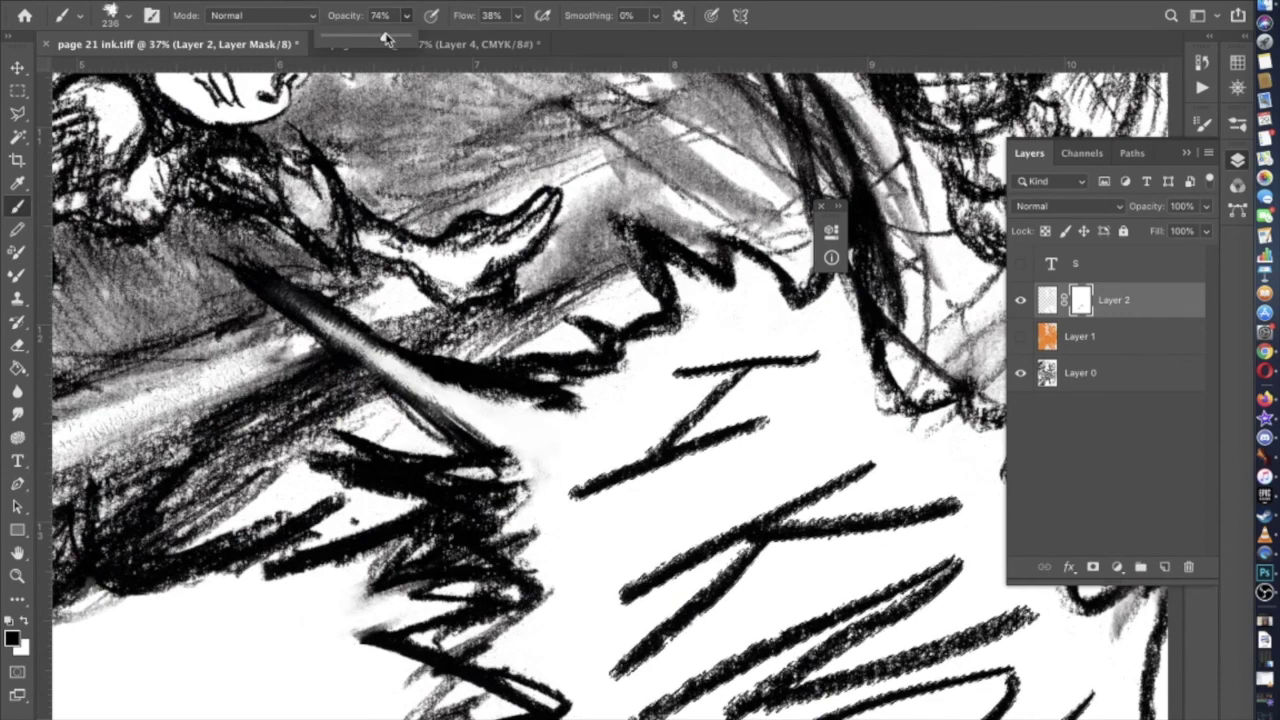
mouse_move(578, 405)
left_mouse_down()
mouse_move(508, 405)
mouse_move(466, 378)
mouse_move(466, 390)
mouse_move(405, 355)
left_mouse_up()
key("ctrl+z")
mouse_move(560, 392)
left_mouse_down()
mouse_move(588, 415)
mouse_move(512, 413)
mouse_move(450, 376)
mouse_move(540, 418)
mouse_move(435, 365)
mouse_move(390, 360)
mouse_move(515, 425)
mouse_move(445, 375)
mouse_move(465, 378)
left_mouse_up()
key("ctrl+z")
scroll(614, 404, "down", 6)
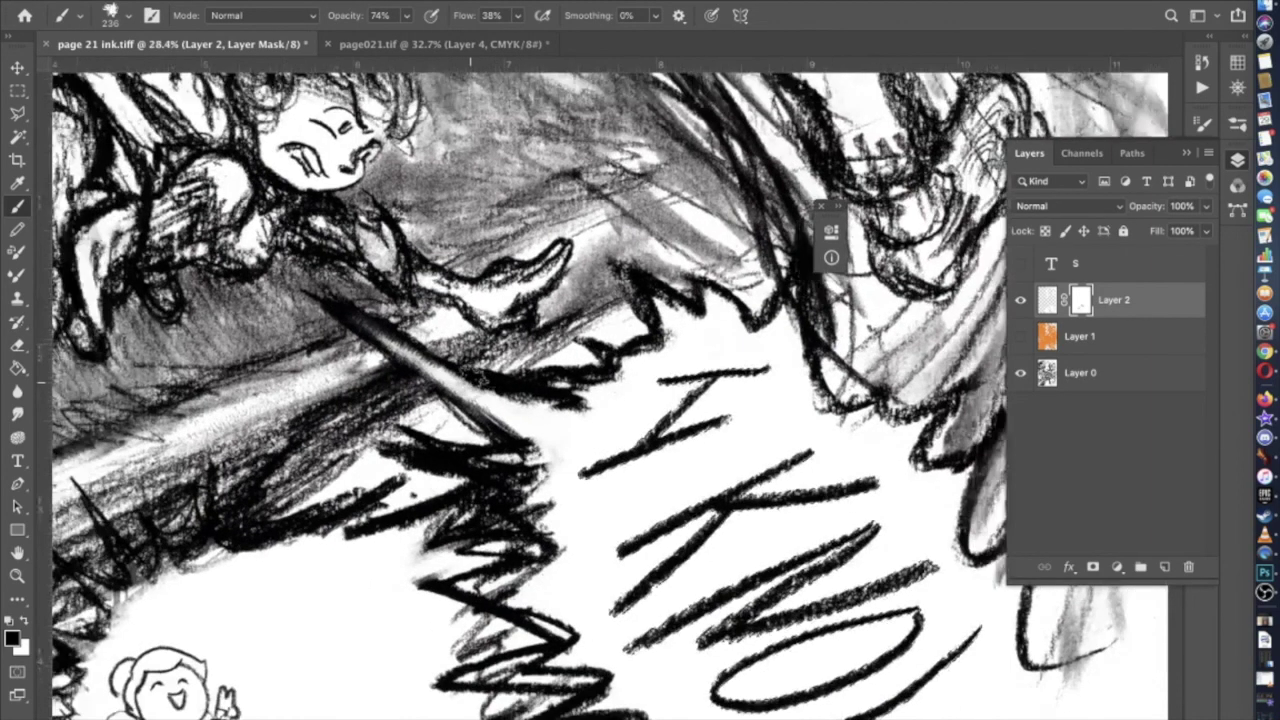
scroll(594, 399, "up", 5)
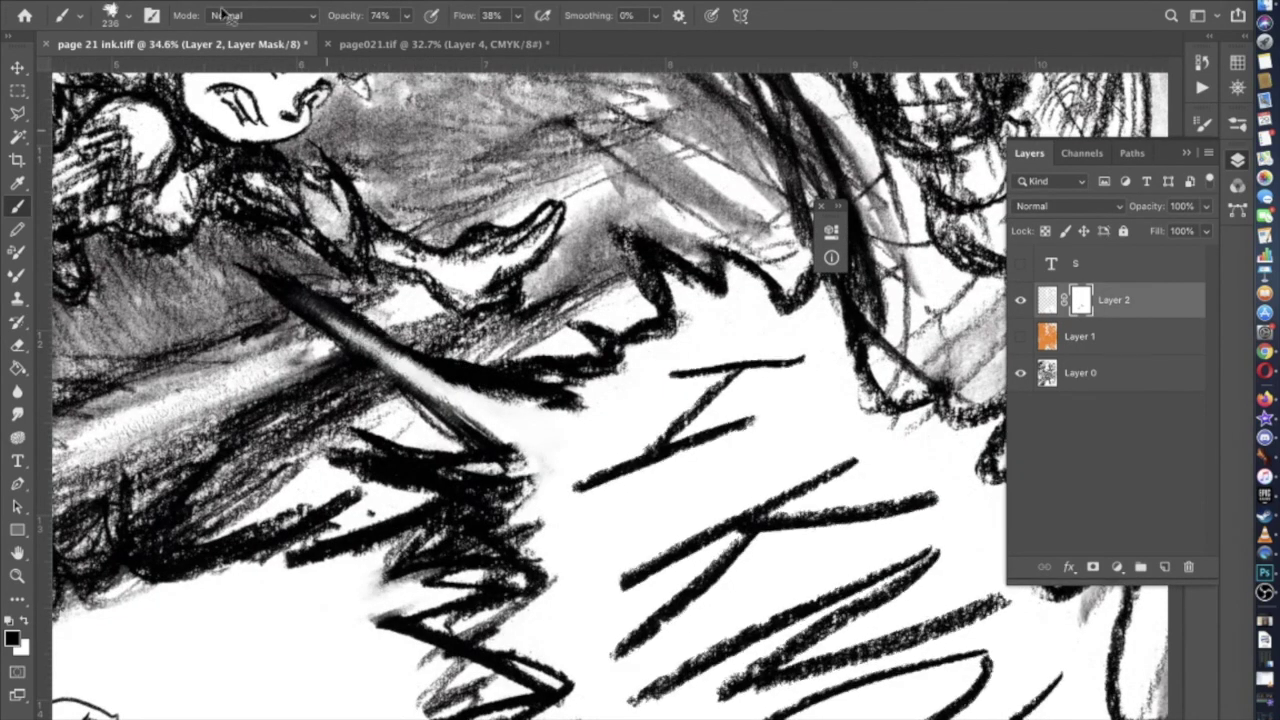
Set the brush size to 114 px
left_click(127, 16)
type("114")
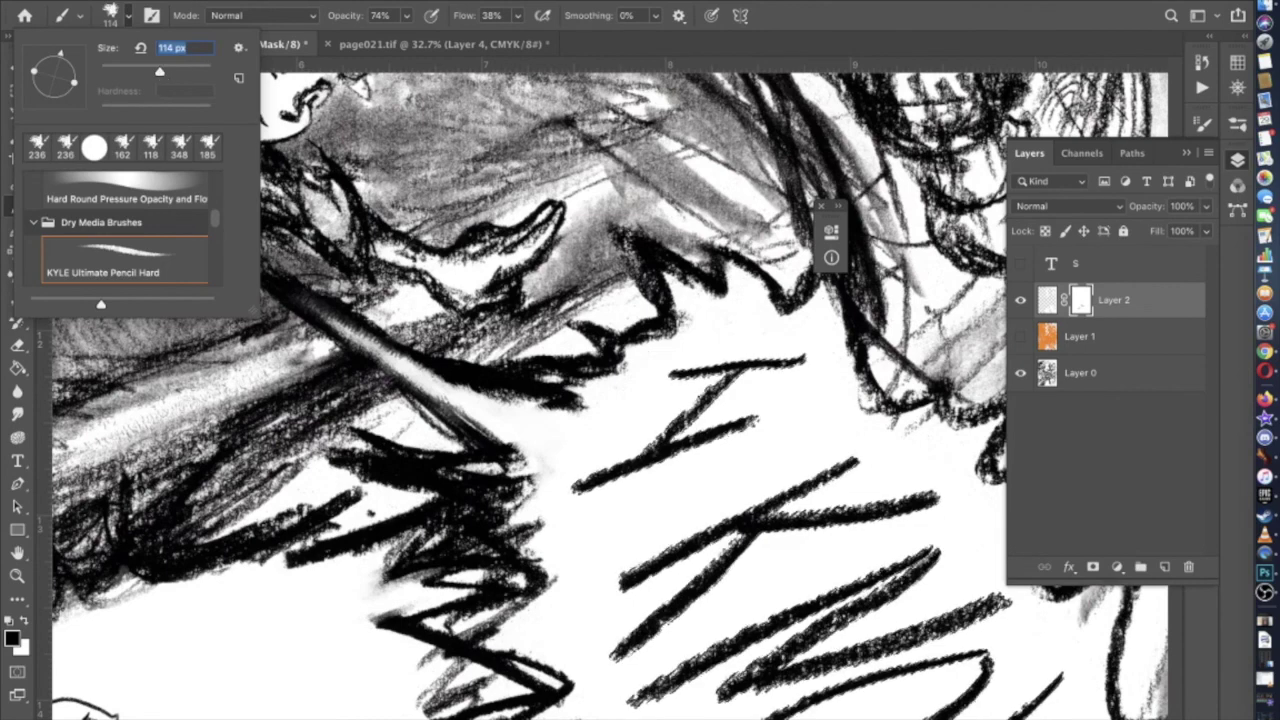
key("Return")
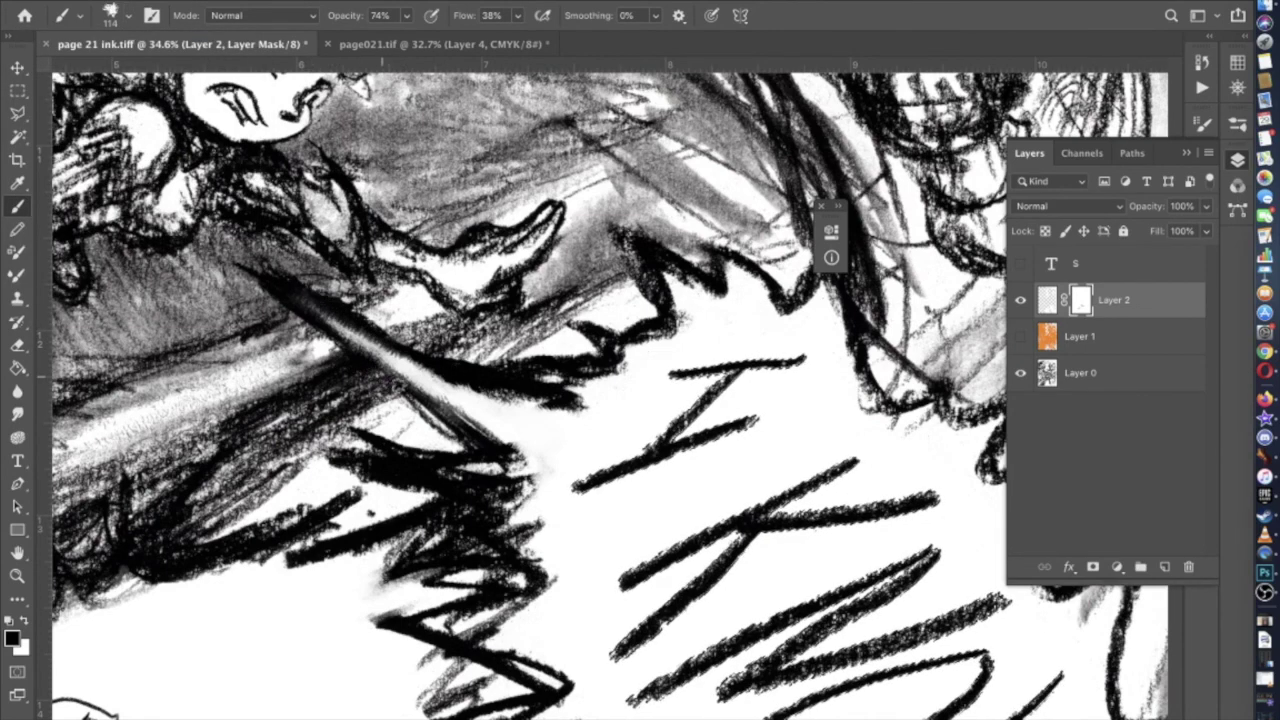
scroll(530, 400, "down", 6)
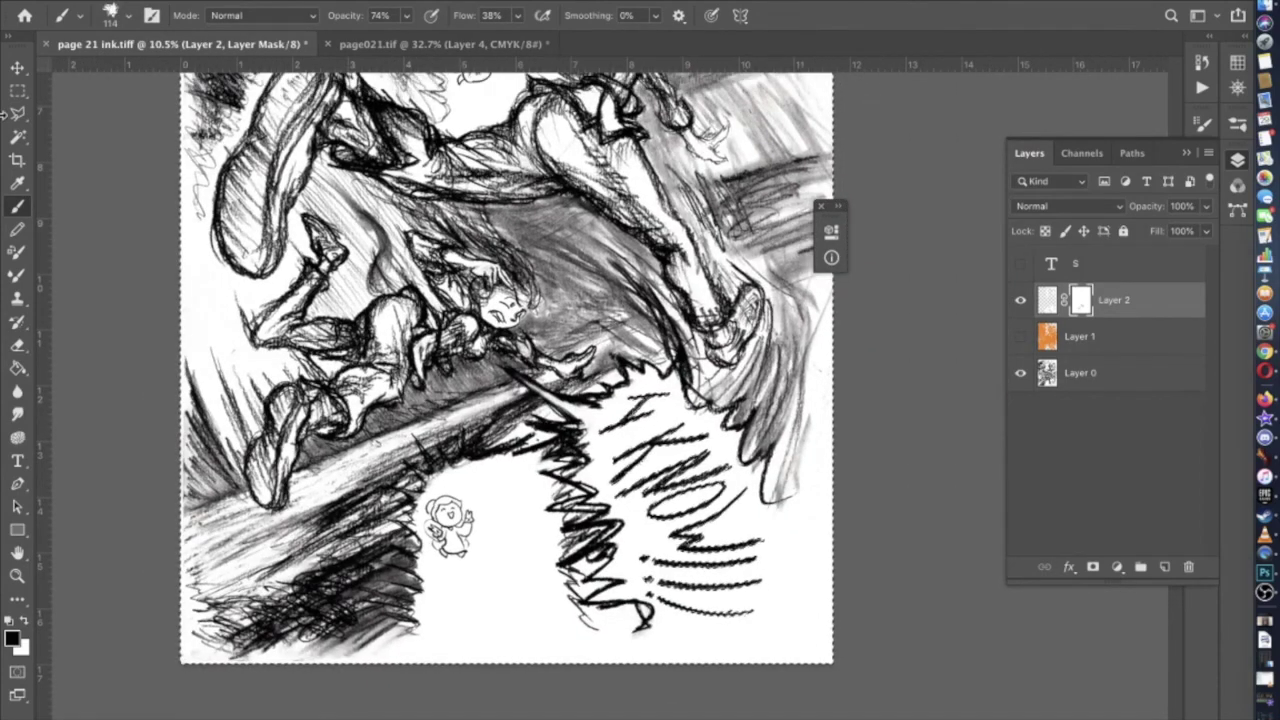
left_click(17, 90)
Return to the Brush tool and restore full brush opacity
scroll(131, 263, "up", 3)
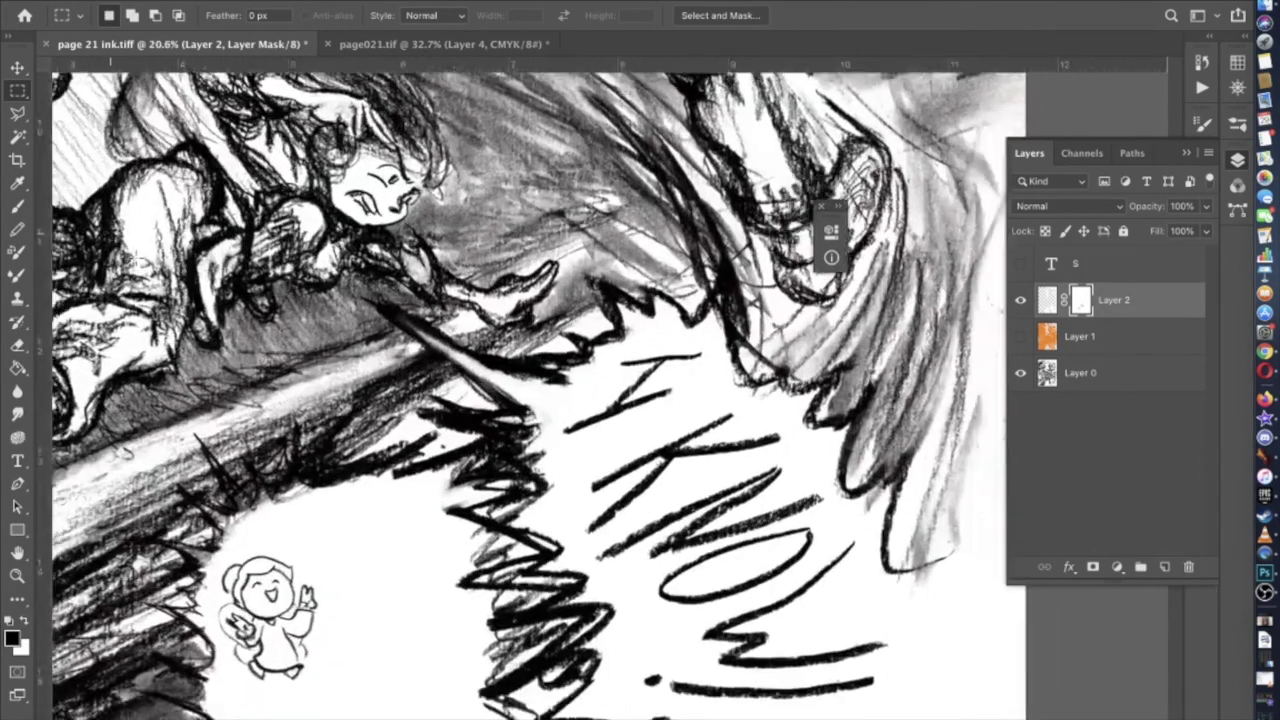
scroll(131, 263, "up", 3)
scroll(131, 263, "down", 2)
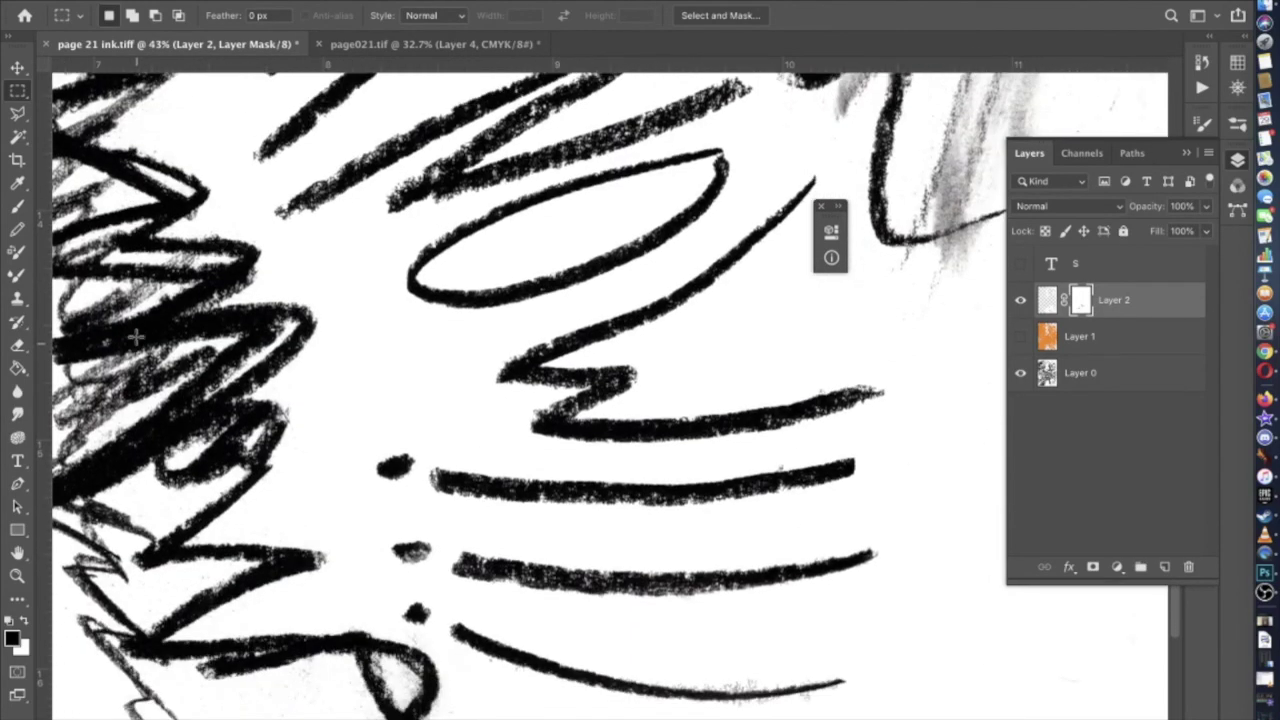
scroll(566, 449, "up", 3)
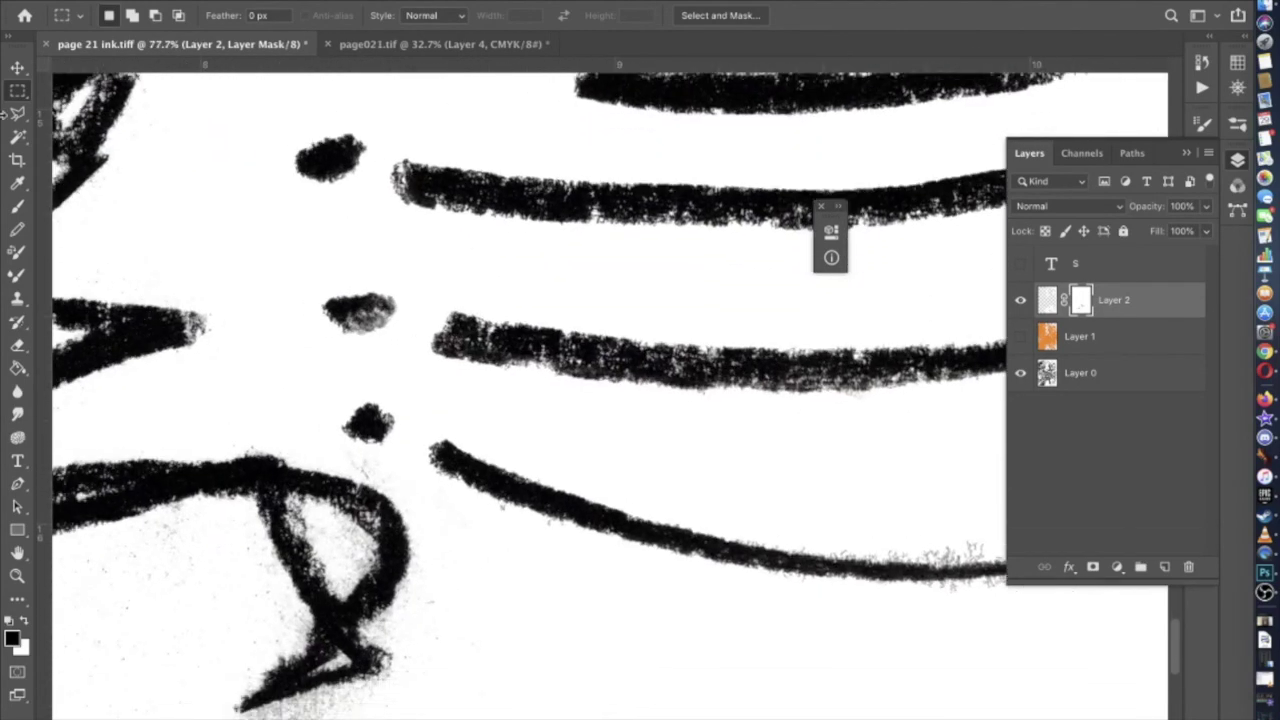
left_click(15, 207)
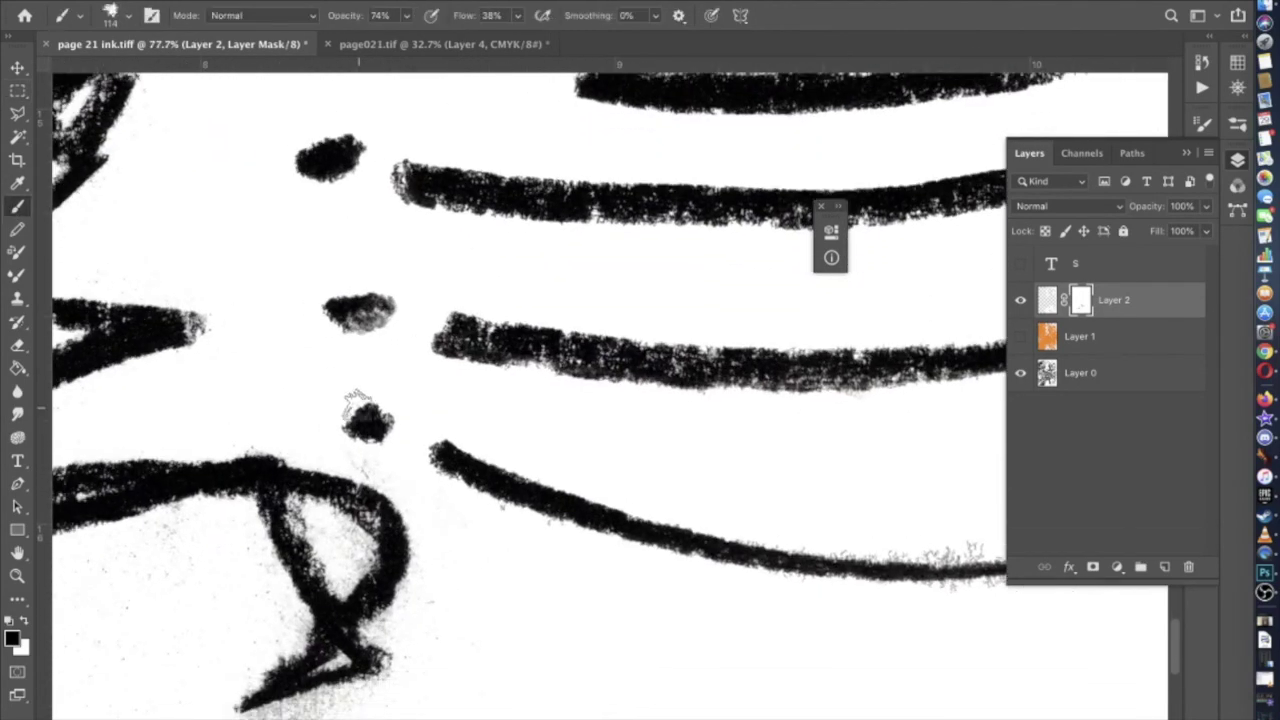
left_click(114, 13)
left_click(406, 22)
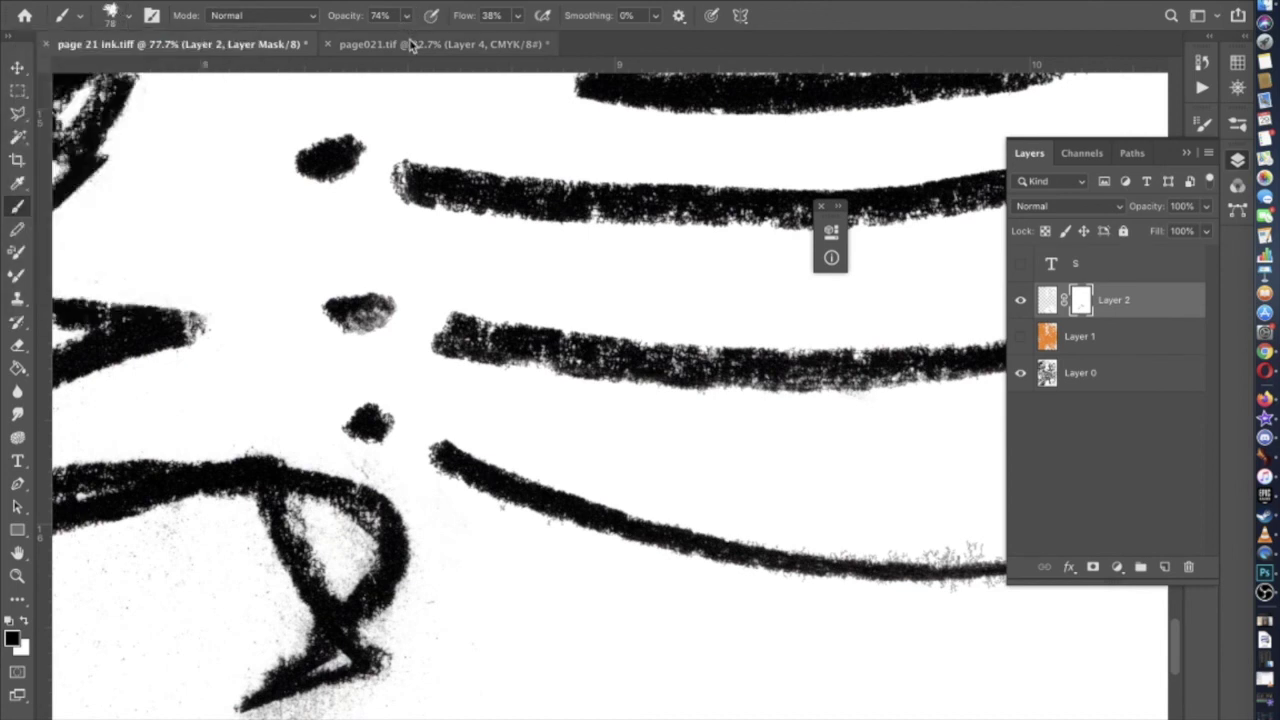
left_click(406, 22)
left_click(378, 466)
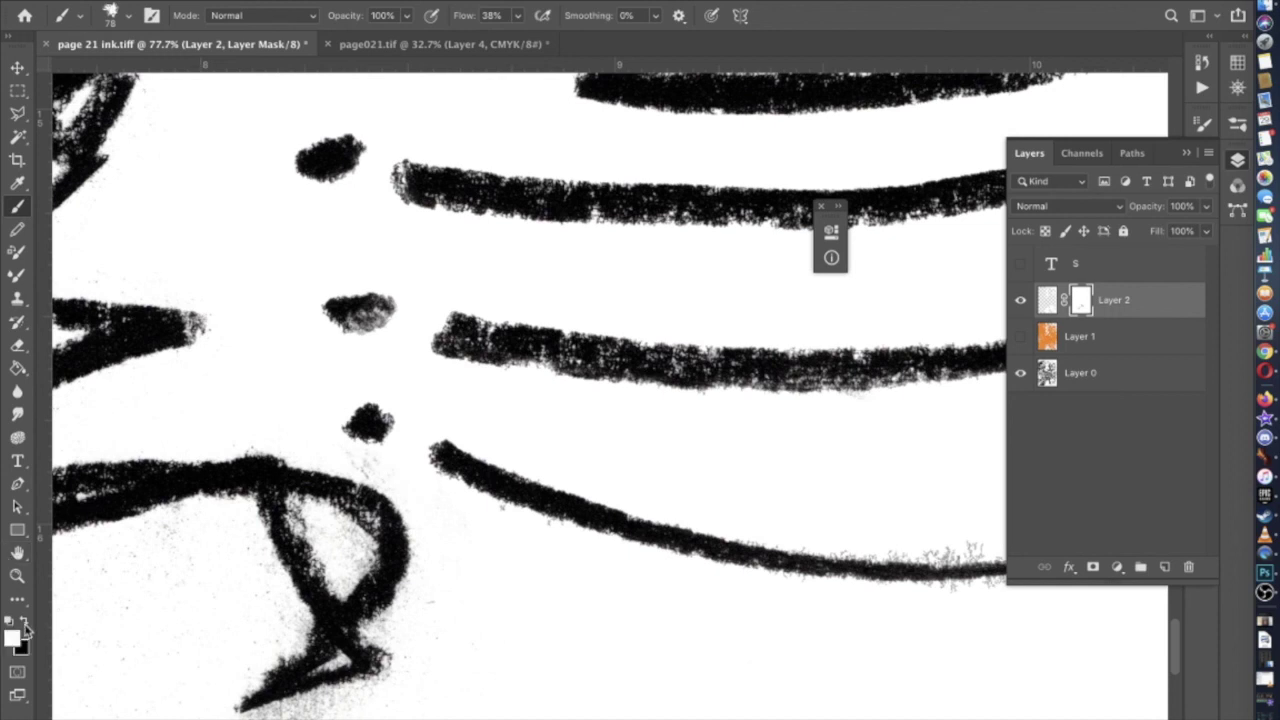
Target Layer 2's artwork instead of its mask and review the curved pencil strokes
left_click(1046, 301)
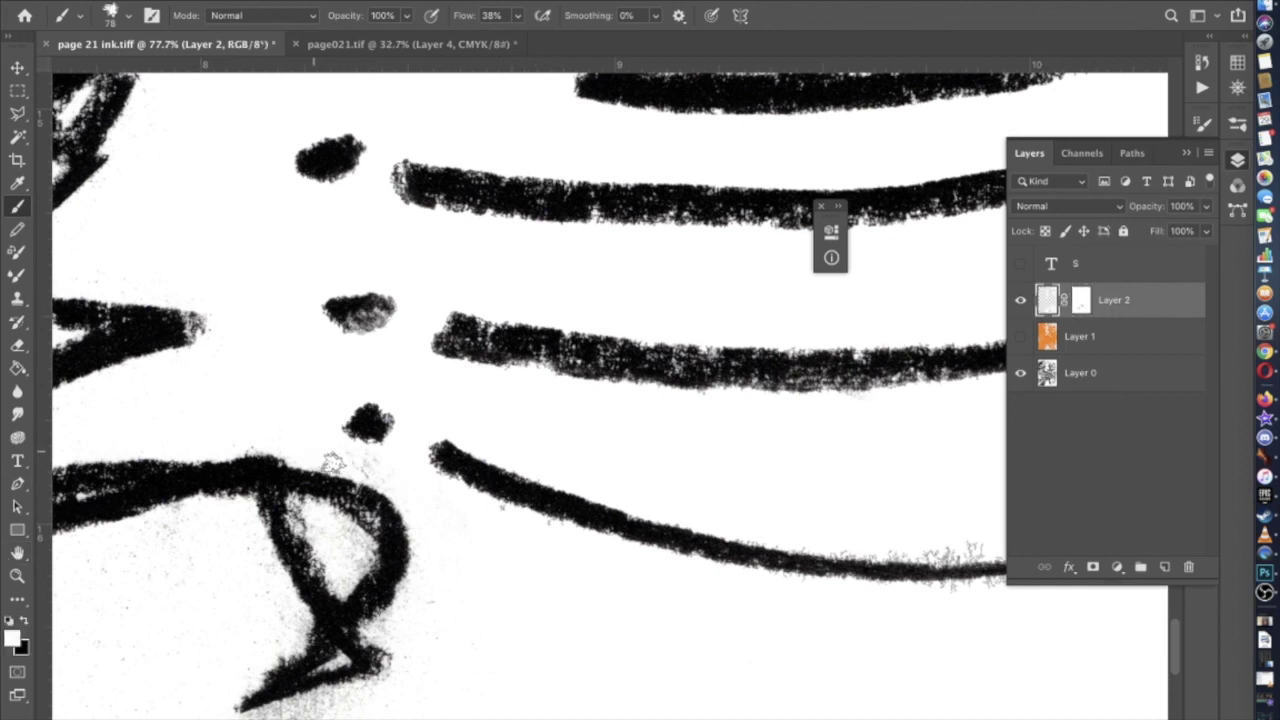
left_click(1080, 301)
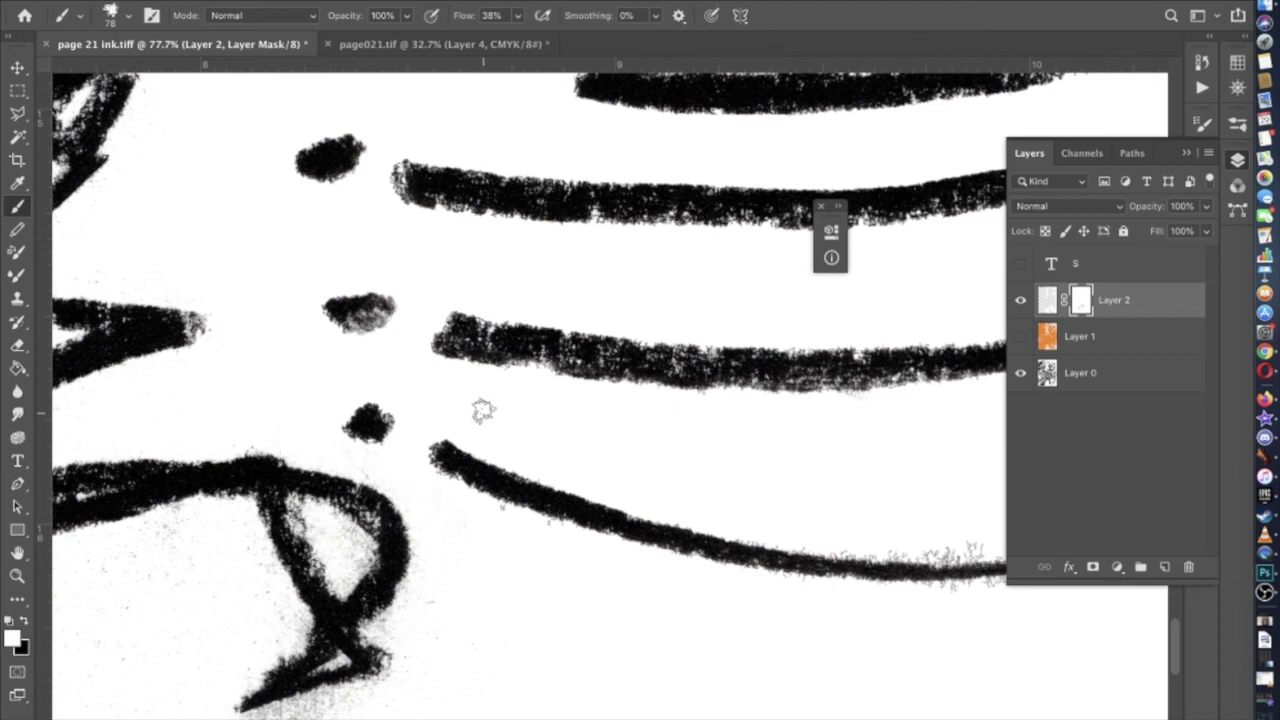
scroll(466, 409, "down", 4)
scroll(531, 480, "up", 6)
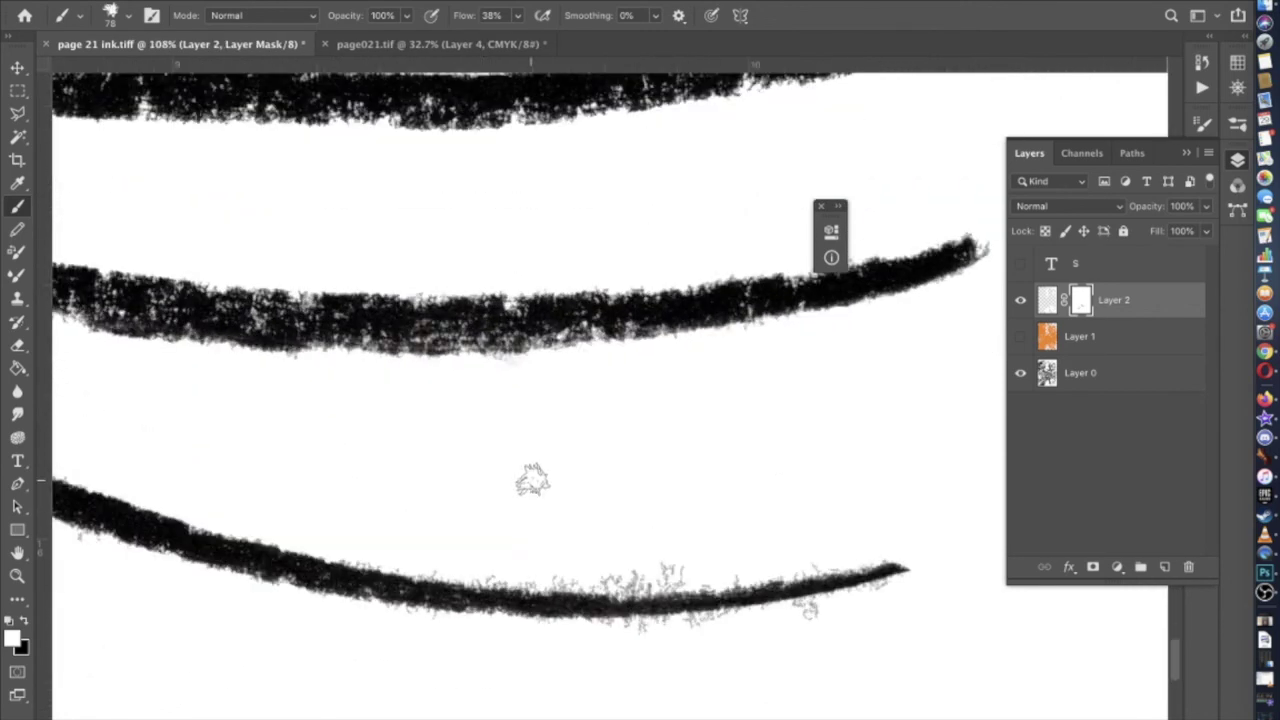
scroll(785, 472, "left", 2)
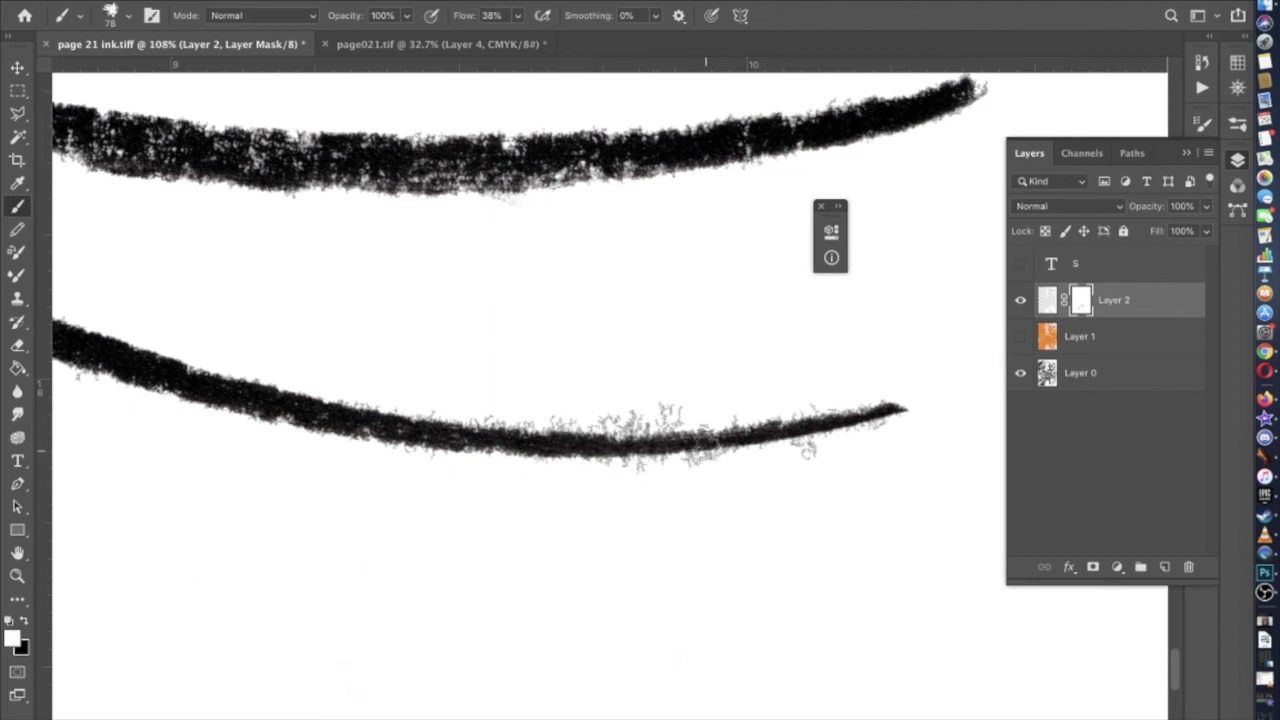
left_click(1052, 305)
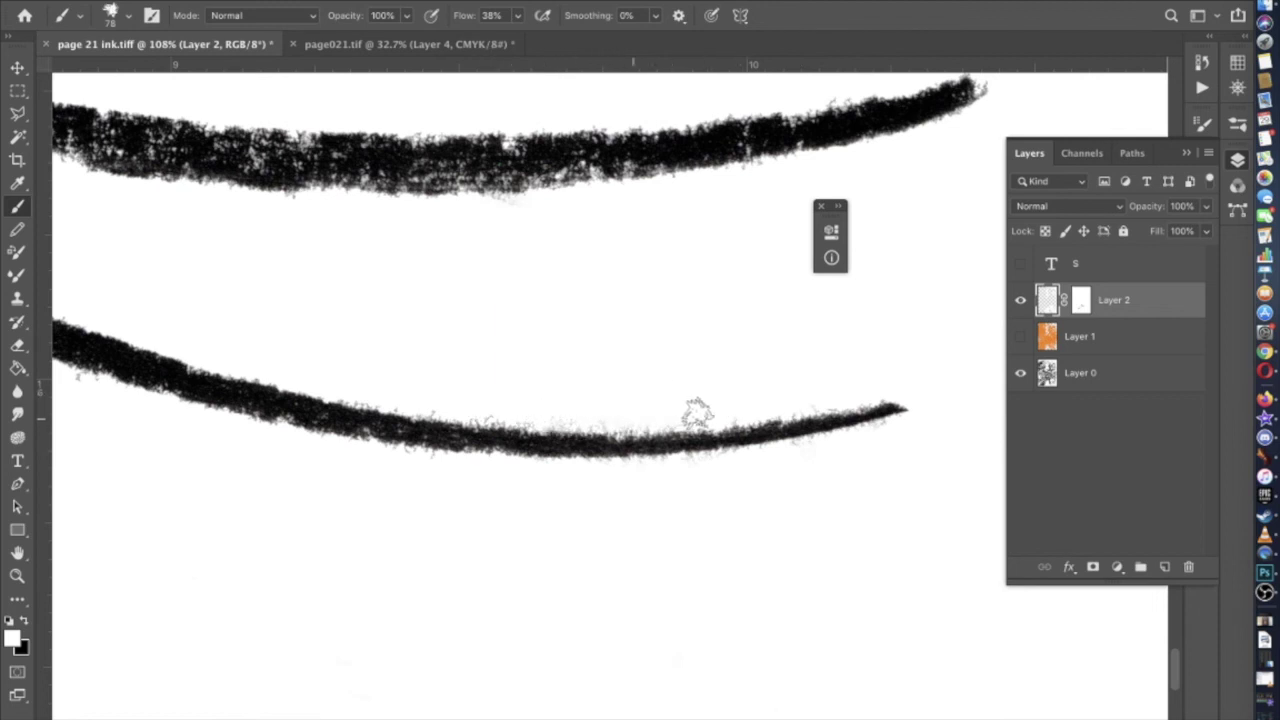
scroll(646, 409, "left", 5)
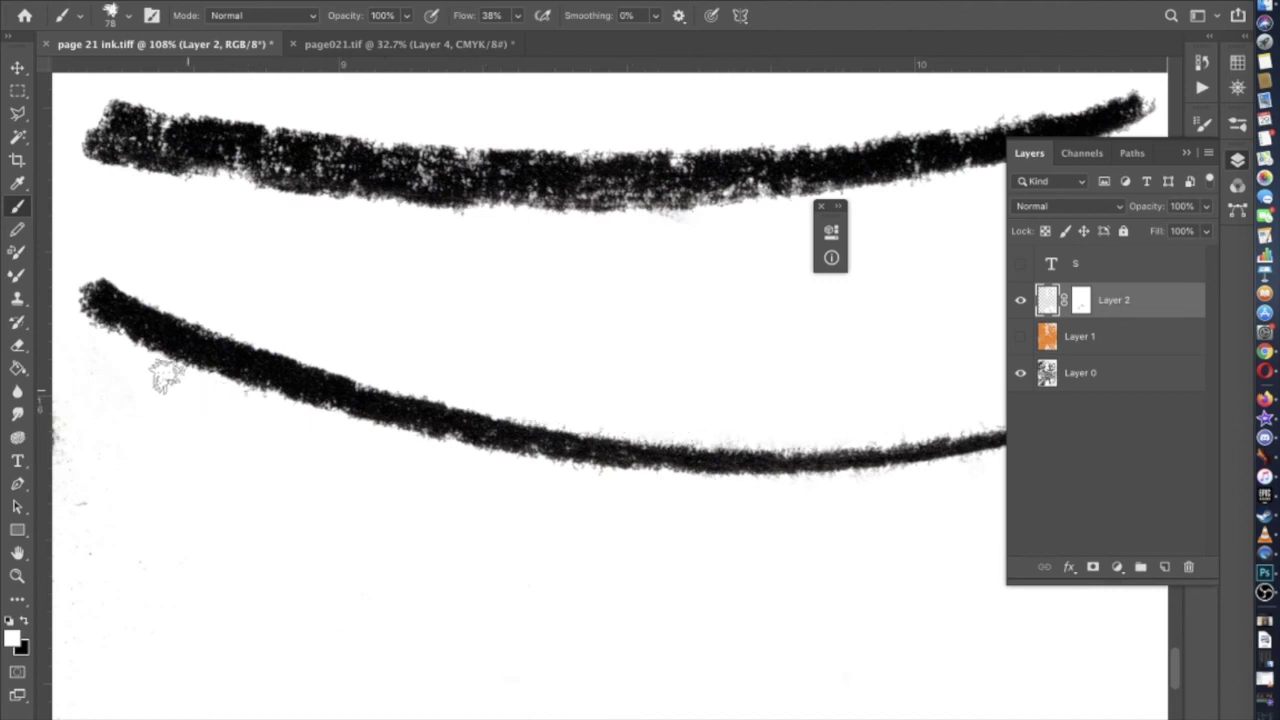
scroll(160, 370, "down", 5)
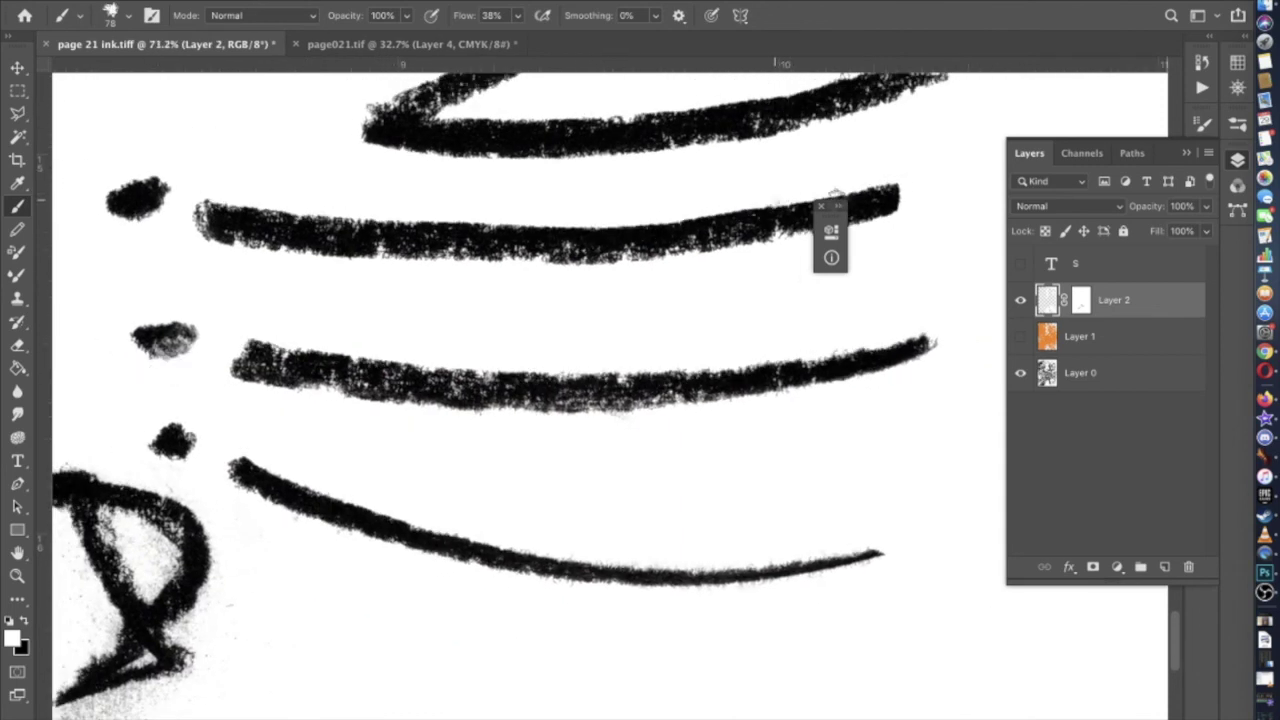
Paint along the lower stroke on Layer 2's mask at 72% opacity to darken and fill it
left_click(1081, 301)
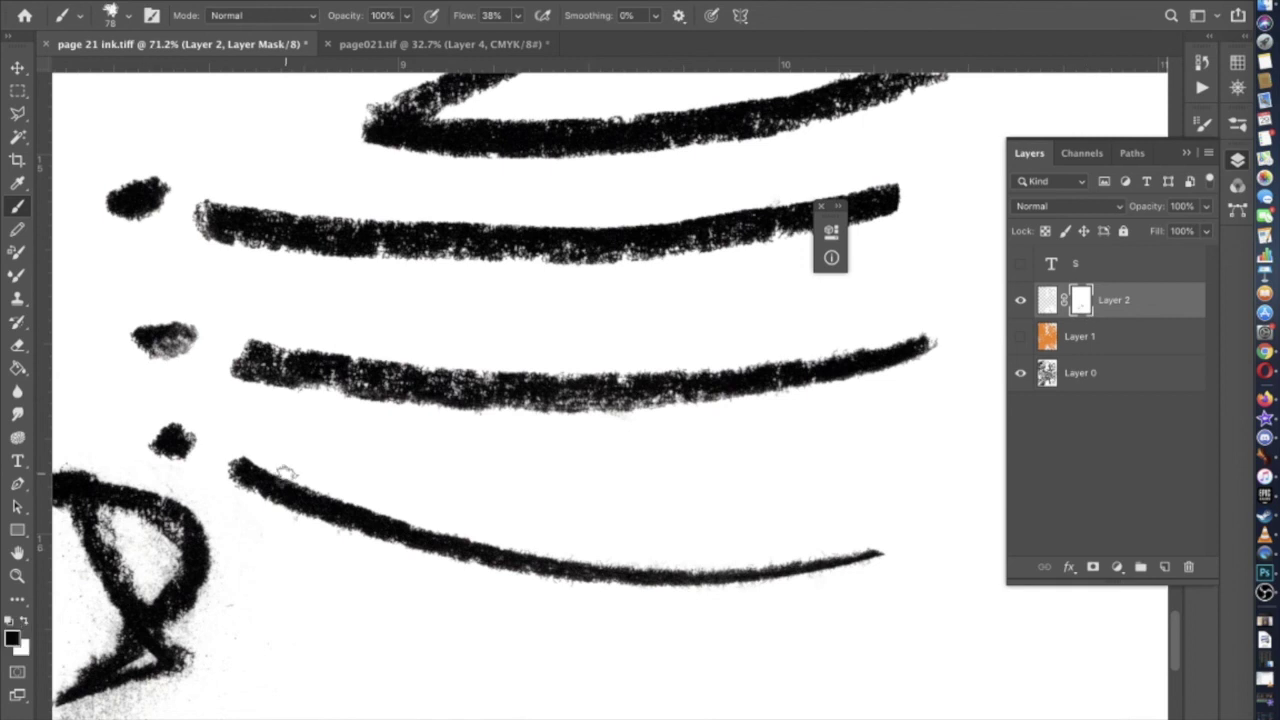
left_click_drag(685, 567, 852, 548)
left_click(406, 15)
left_click(884, 541)
left_click_drag(652, 570, 605, 576)
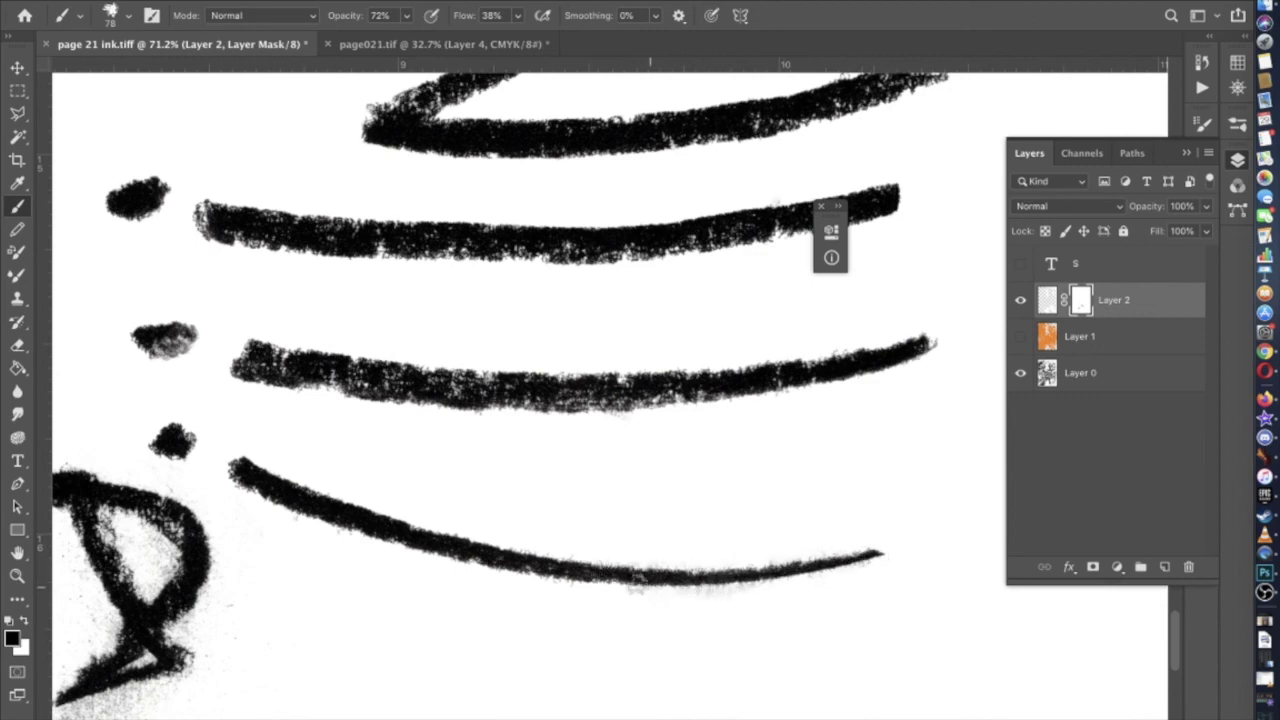
Toggle Layer 1 and Layer 2 visibility to compare, leaving the orange Layer 1 hidden
scroll(600, 580, "down", 10)
scroll(600, 582, "down", 6)
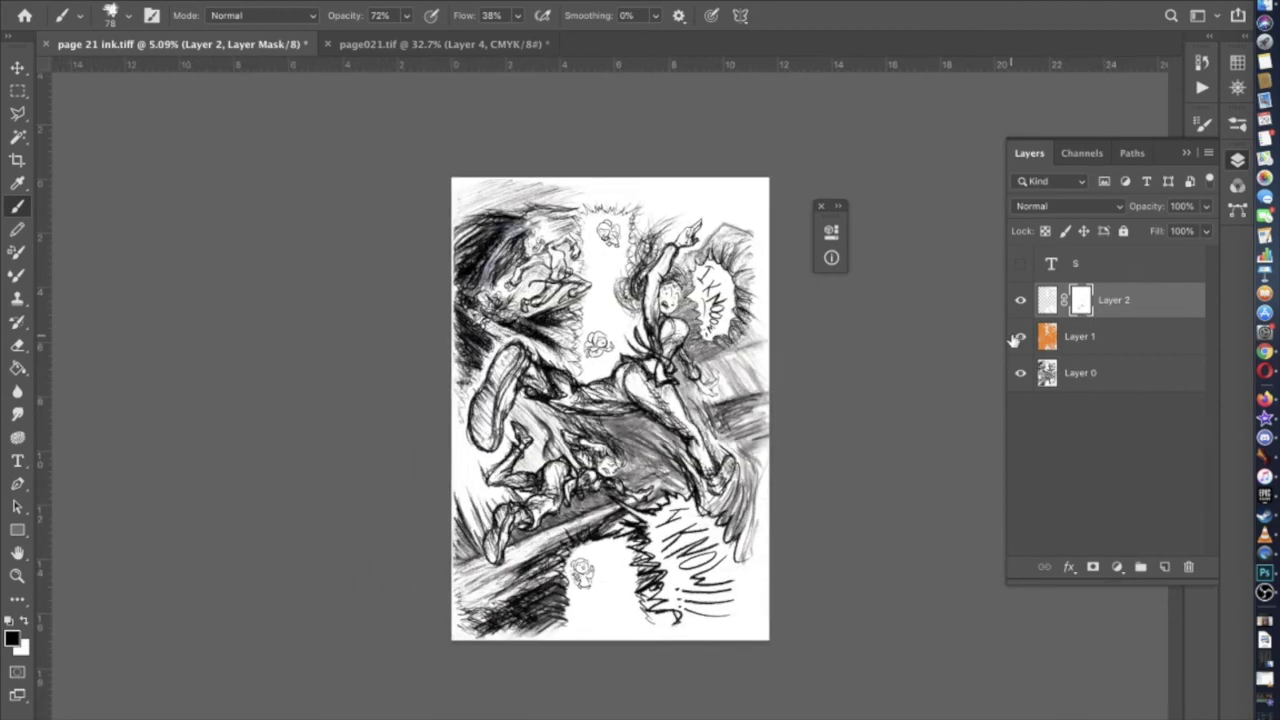
left_click(1018, 338)
left_click(1020, 302)
left_click(1020, 302)
left_click(1020, 337)
left_click(1020, 337)
left_click(1020, 337)
left_click(1020, 301)
left_click(1020, 301)
scroll(817, 509, "up", 4)
scroll(816, 498, "up", 8)
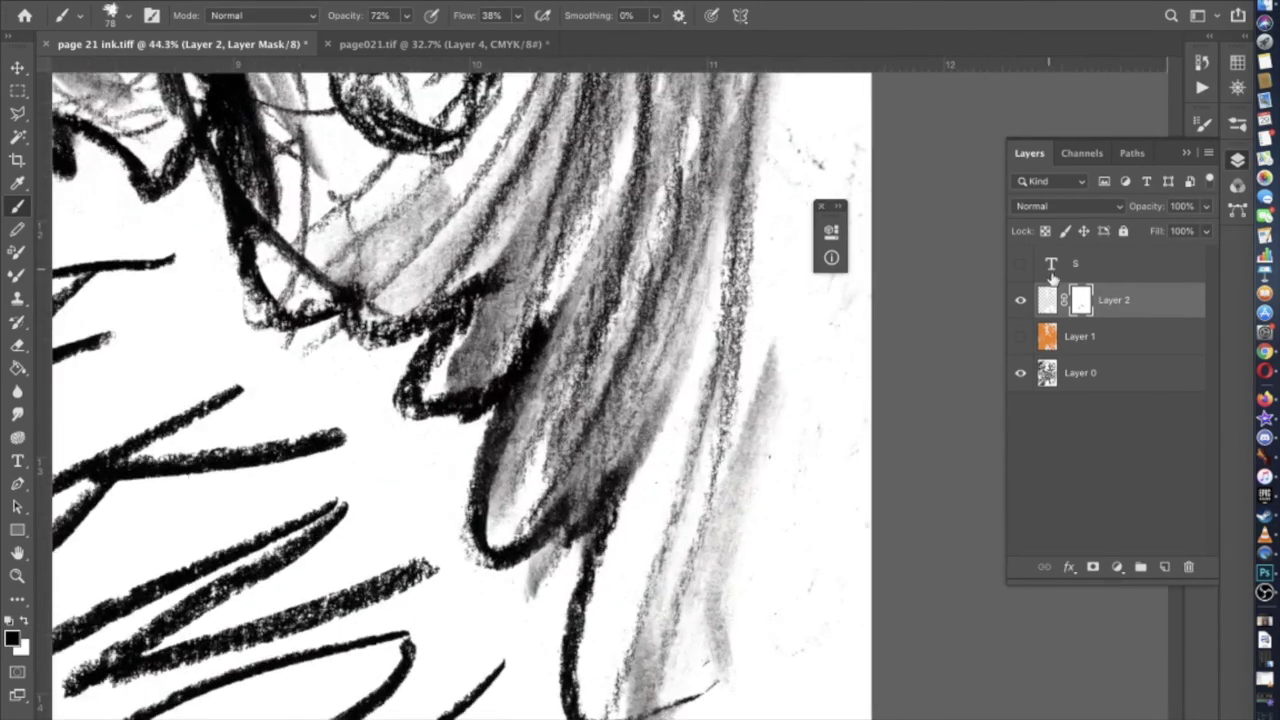
left_click(1020, 337)
left_click(1020, 337)
scroll(747, 451, "down", 8)
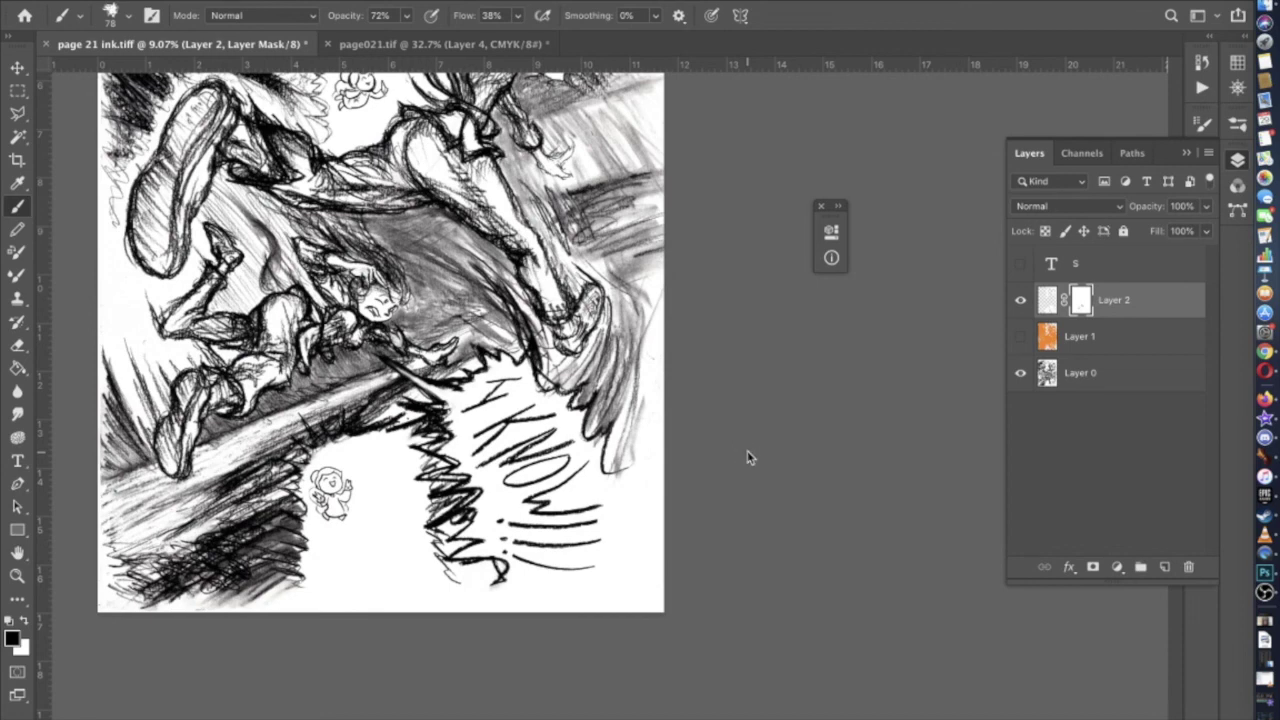
Delete the orange Layer 1 and the text layer s
key("super+s")
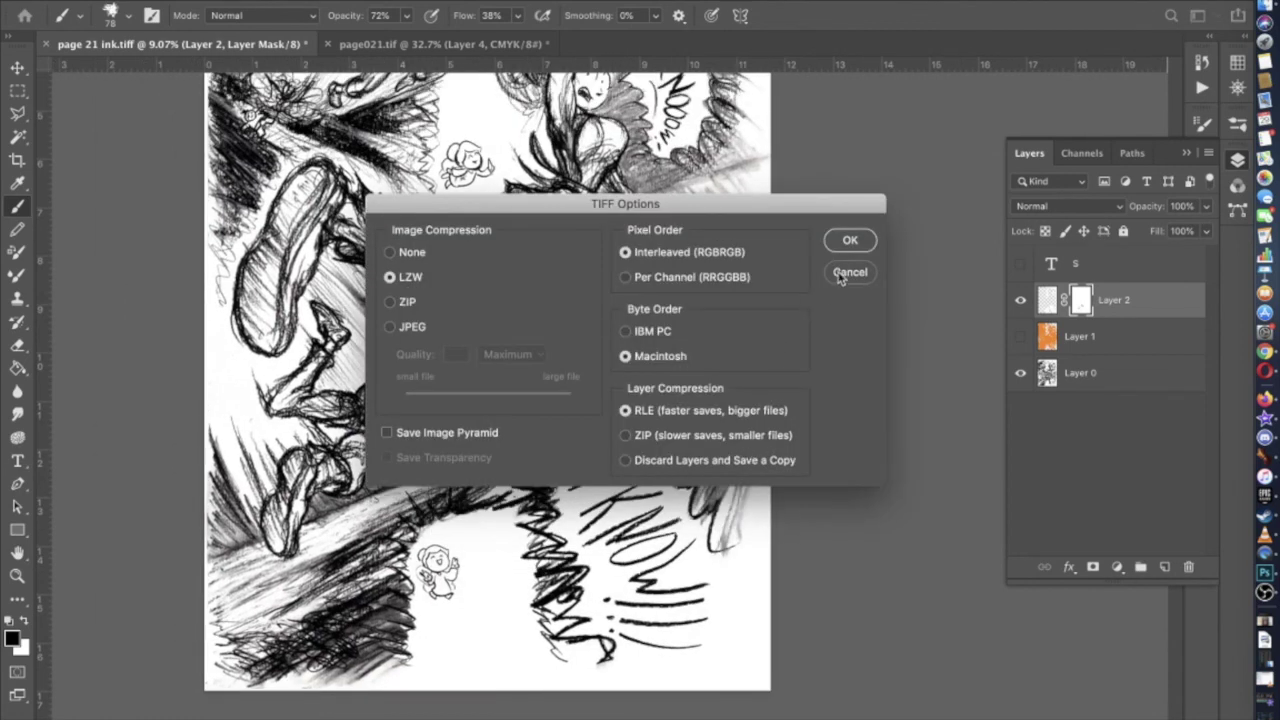
left_click(840, 275)
left_click_drag(1070, 343, 1078, 265)
left_click(1082, 303, "shift")
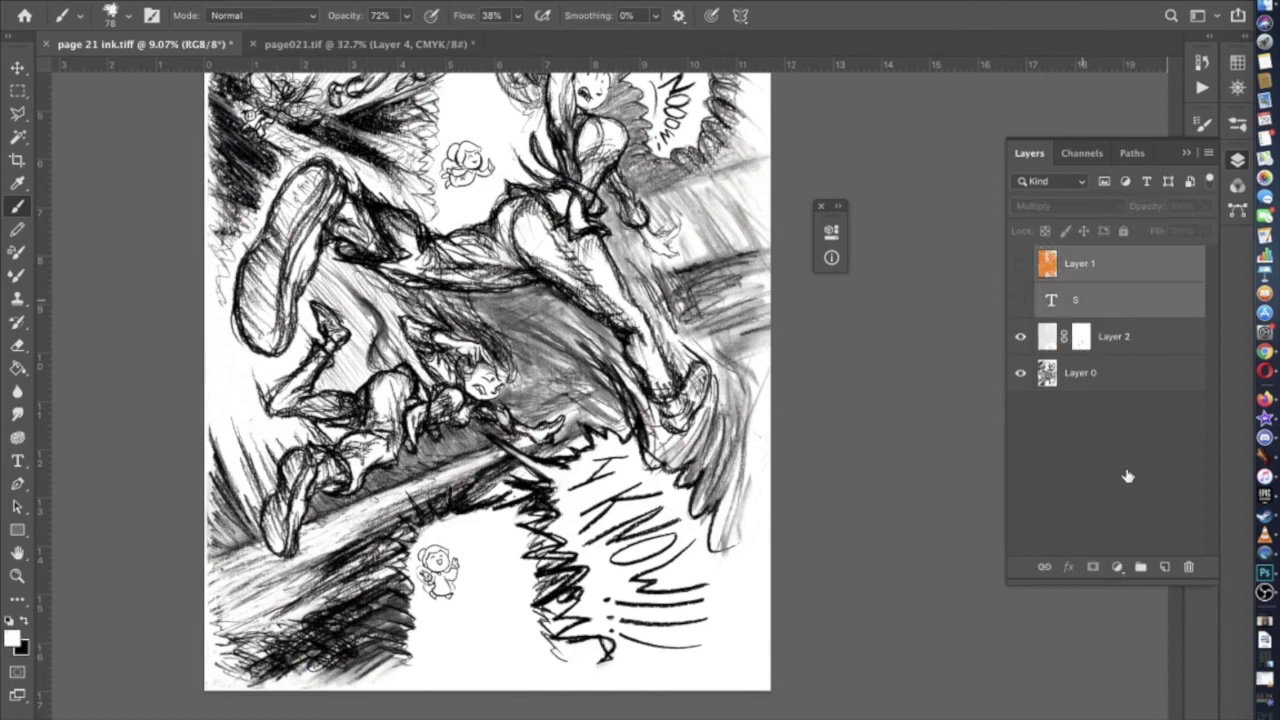
left_click(1186, 568)
left_click(770, 252)
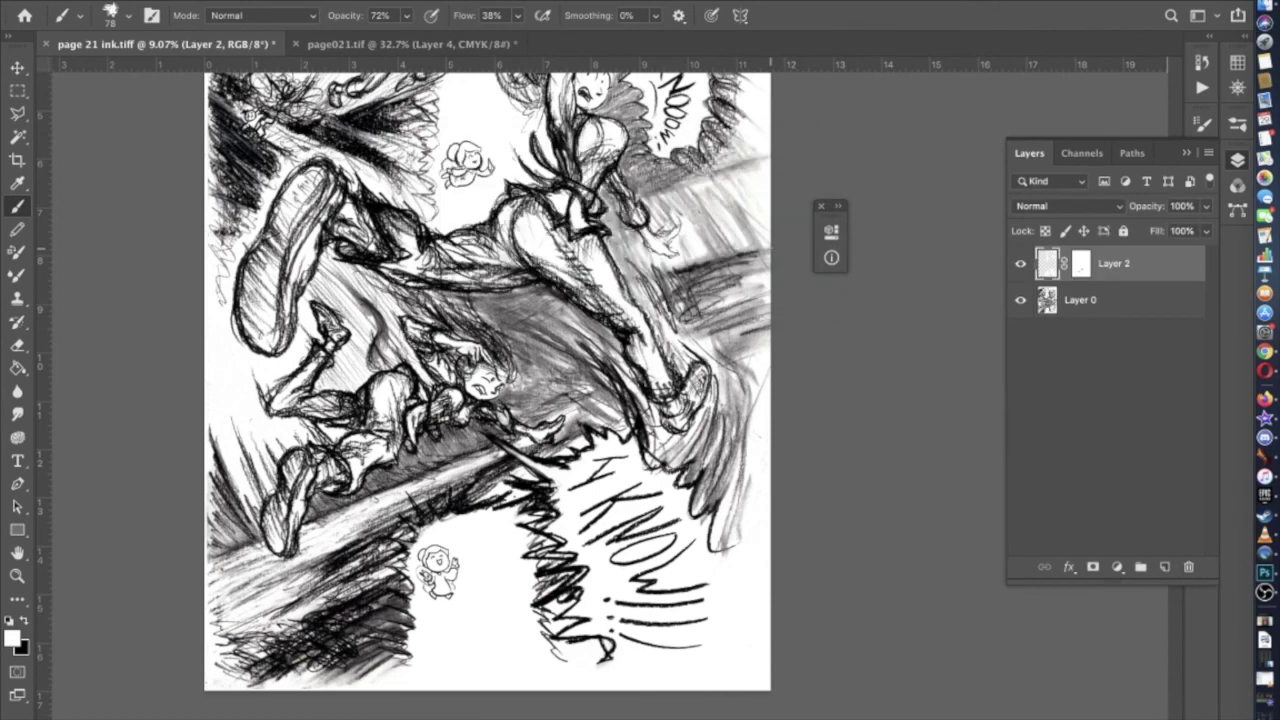
Save page 21 ink as a TIFF with its layers kept
key("ctrl+s")
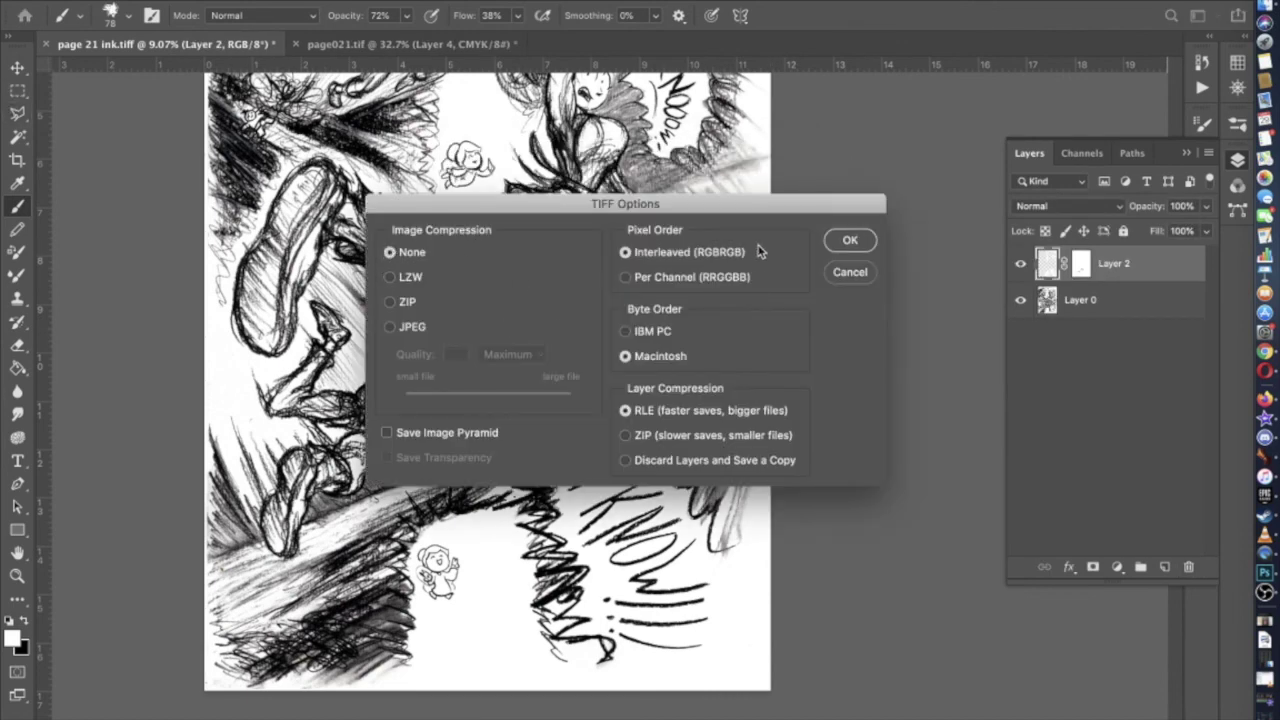
left_click(849, 240)
left_click(759, 251)
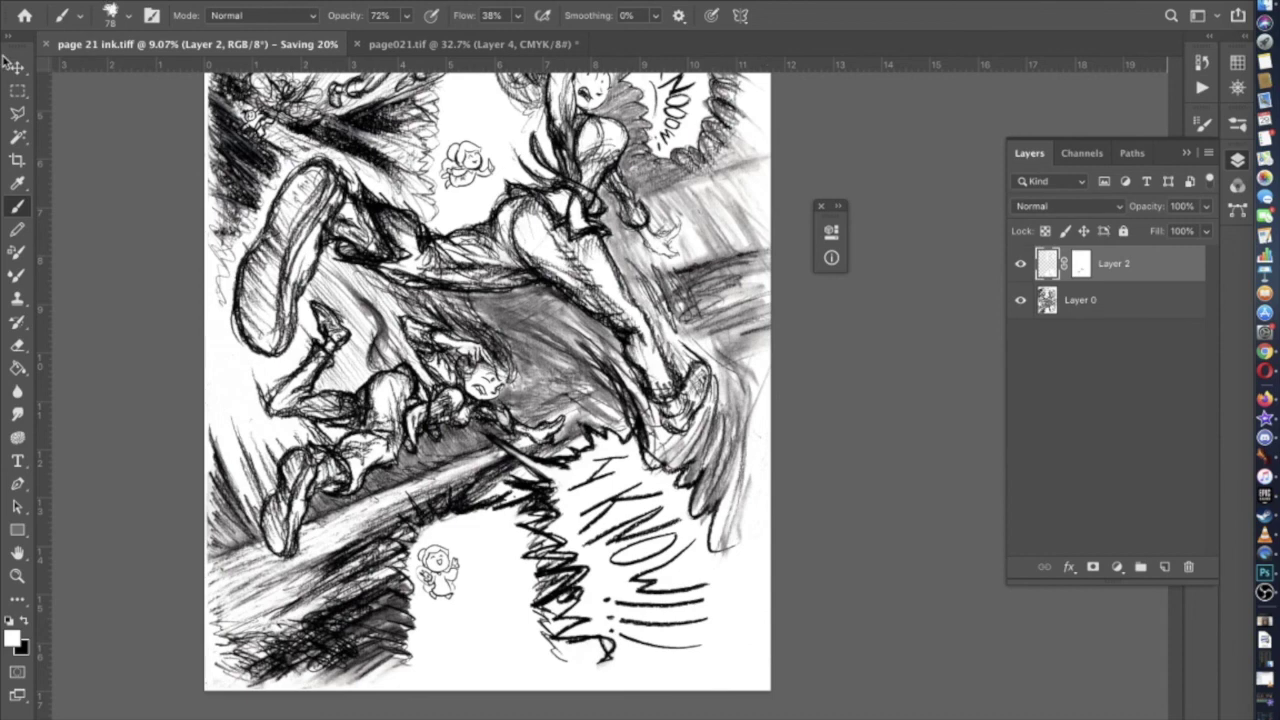
left_click(14, 92)
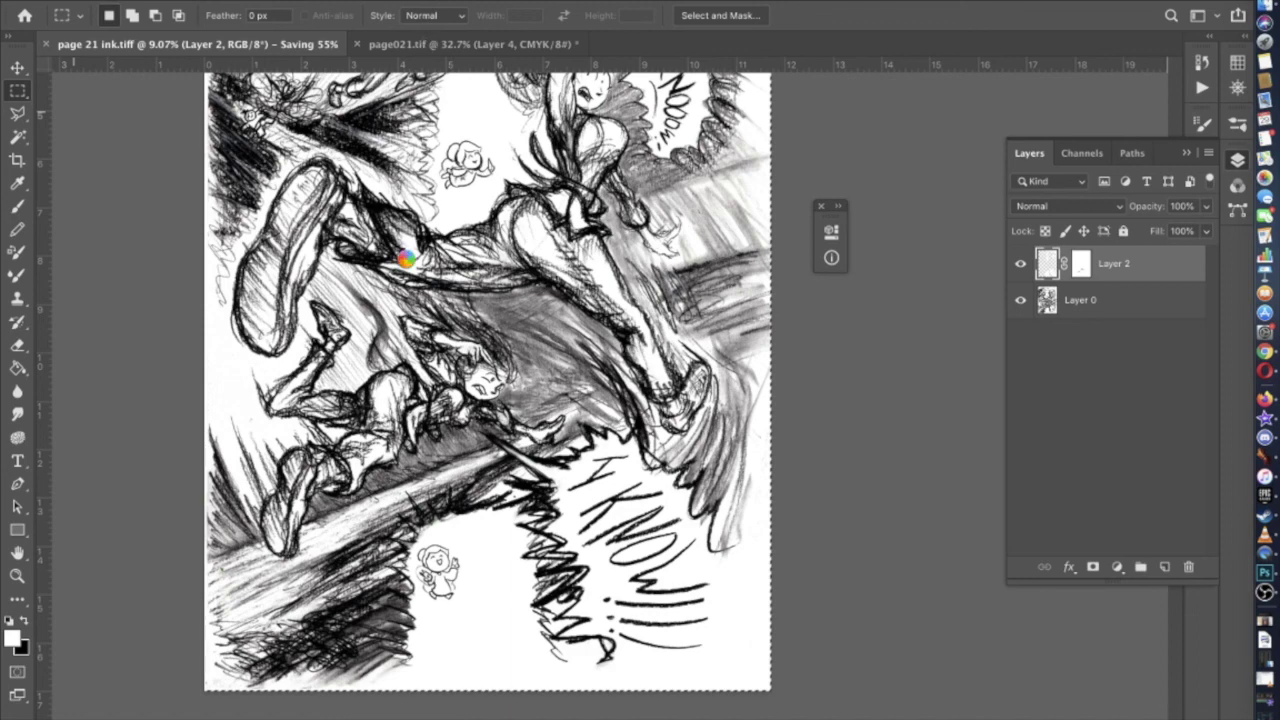
key("b")
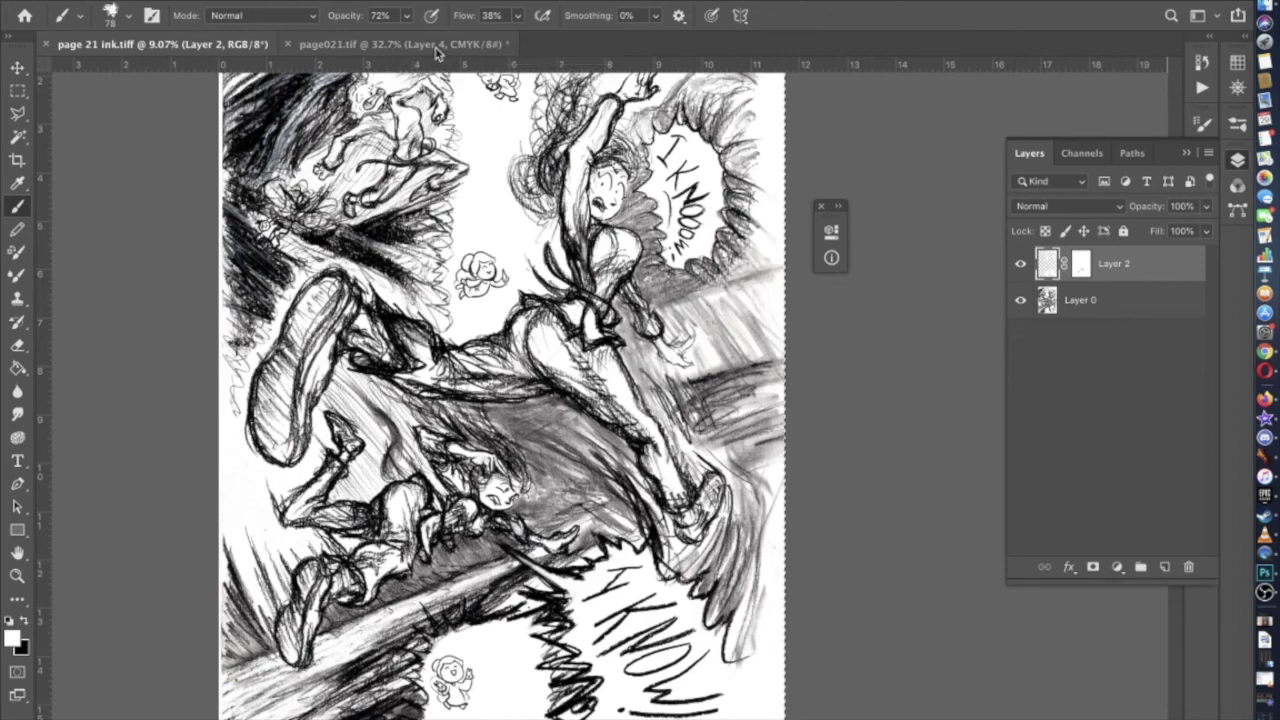
Delete the old sketch Layer 4 from page021.tif and zoom out to the whole page
left_click(436, 53)
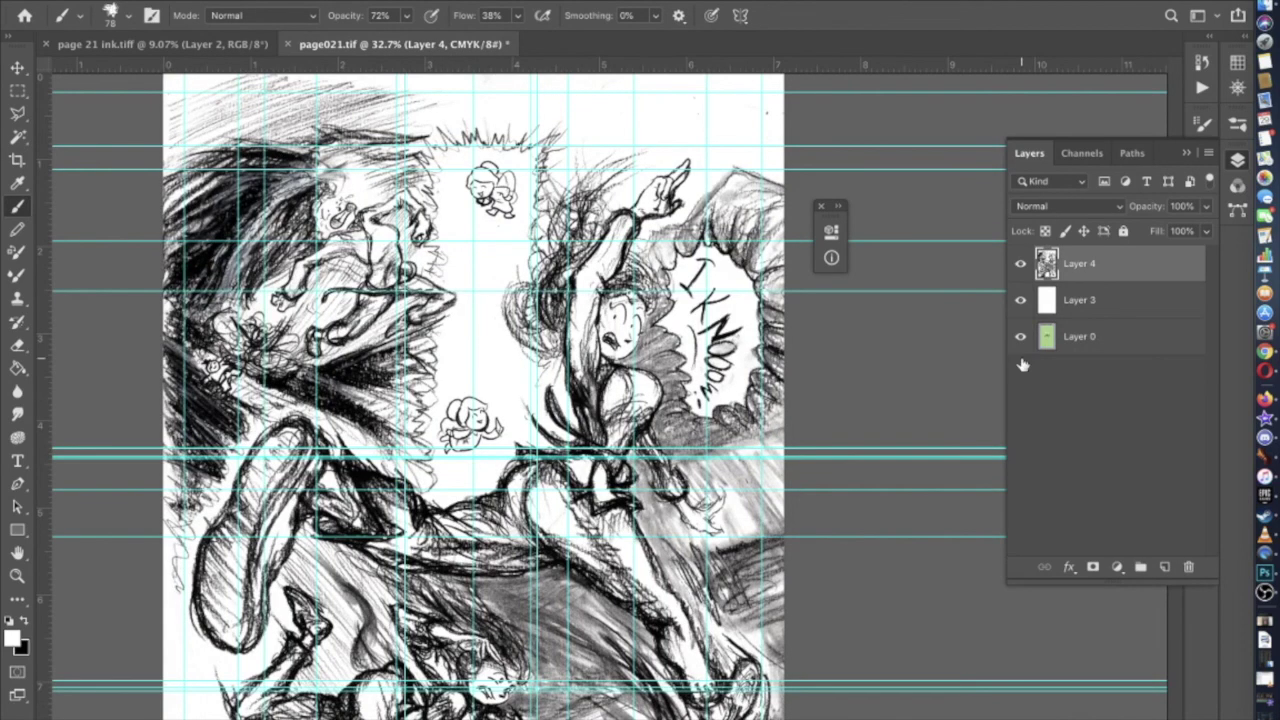
left_click(1188, 567)
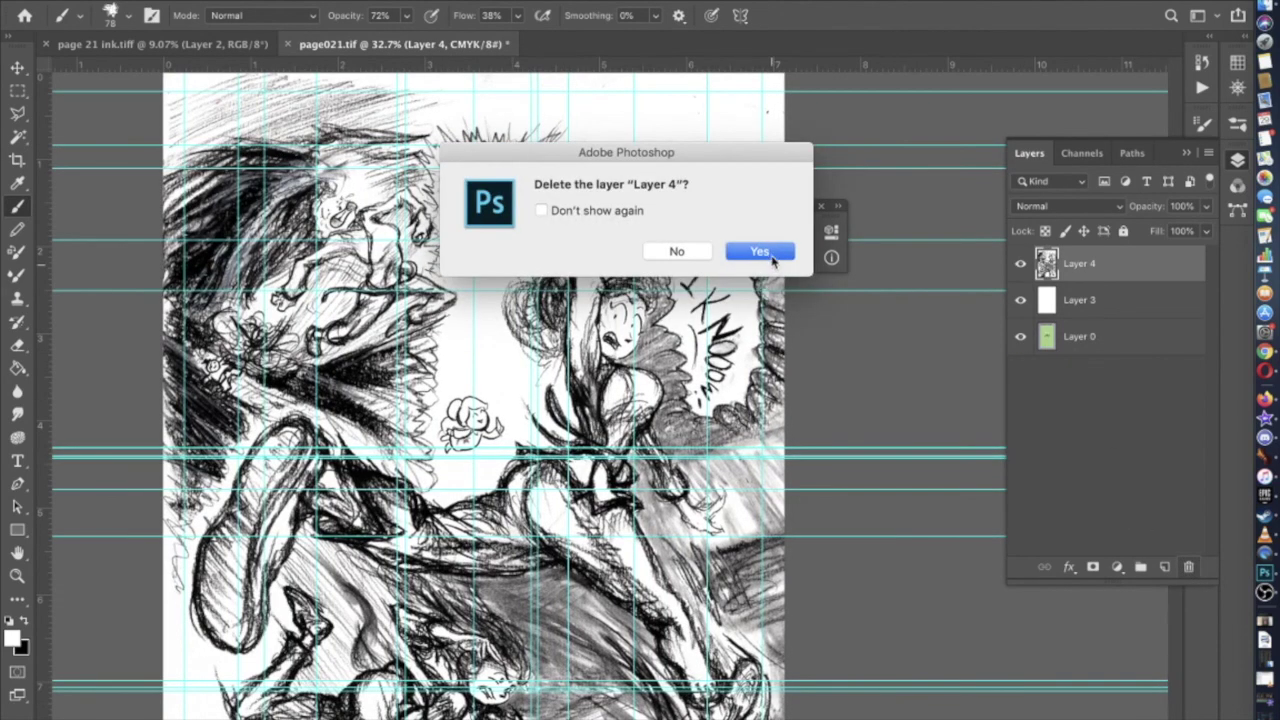
left_click(772, 257)
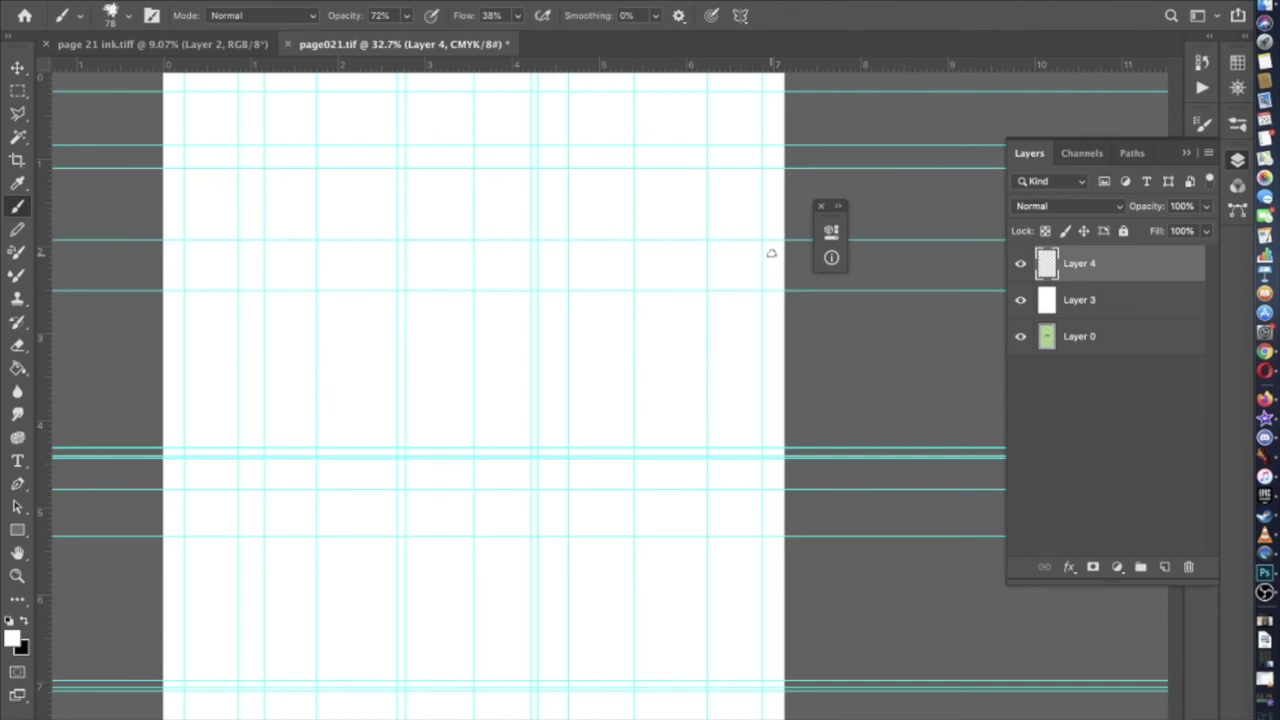
key("super+0")
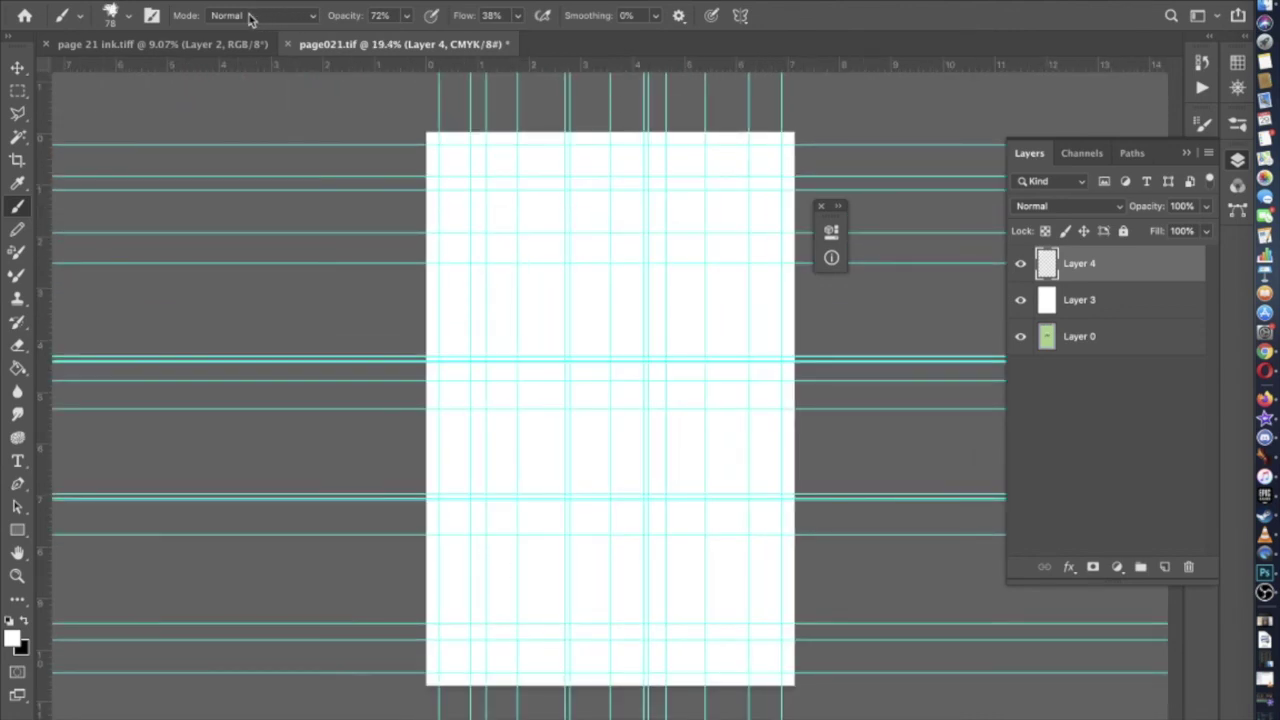
Merge Layer 2 and Layer 0 in the page 21 ink document
left_click(216, 52)
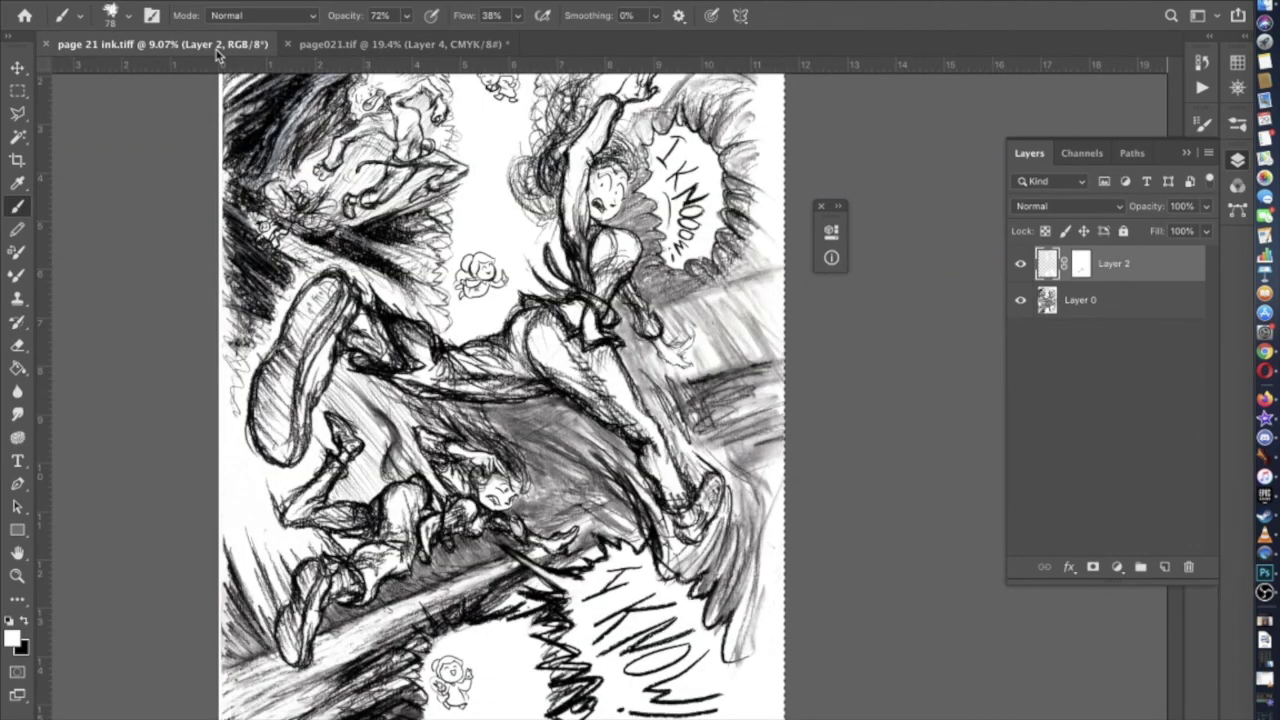
left_click(1080, 312)
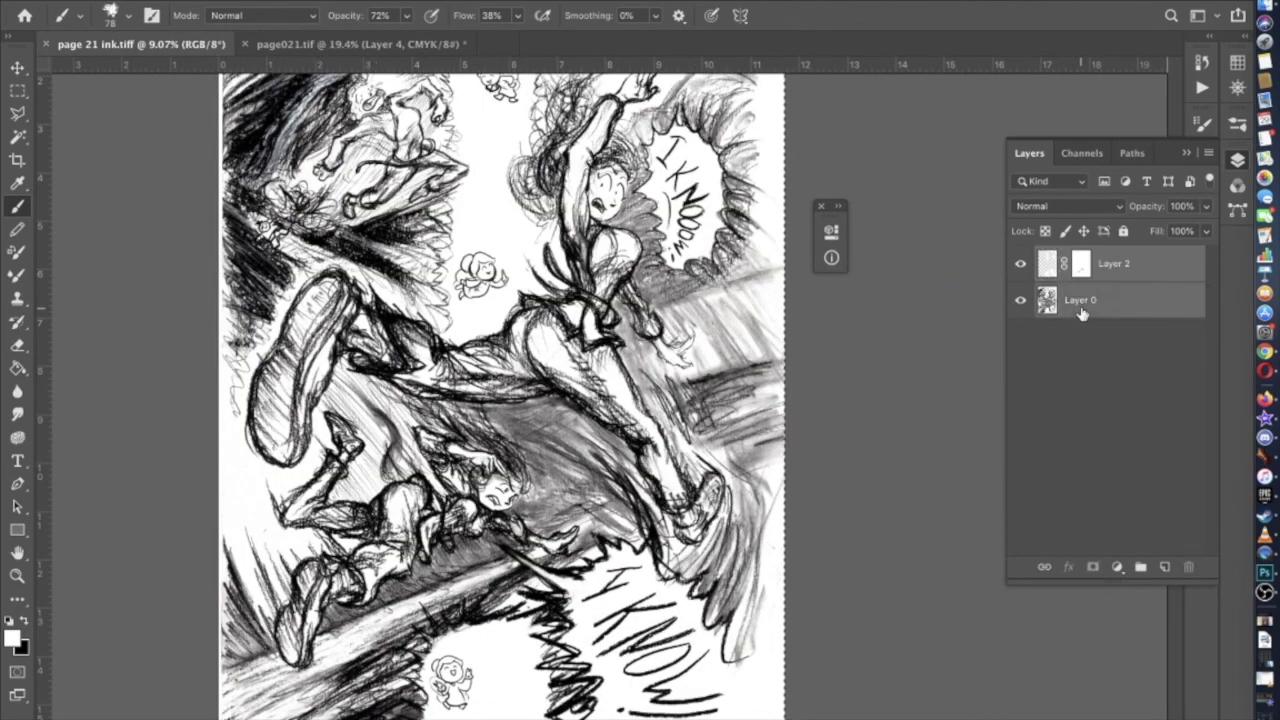
right_click(1080, 312)
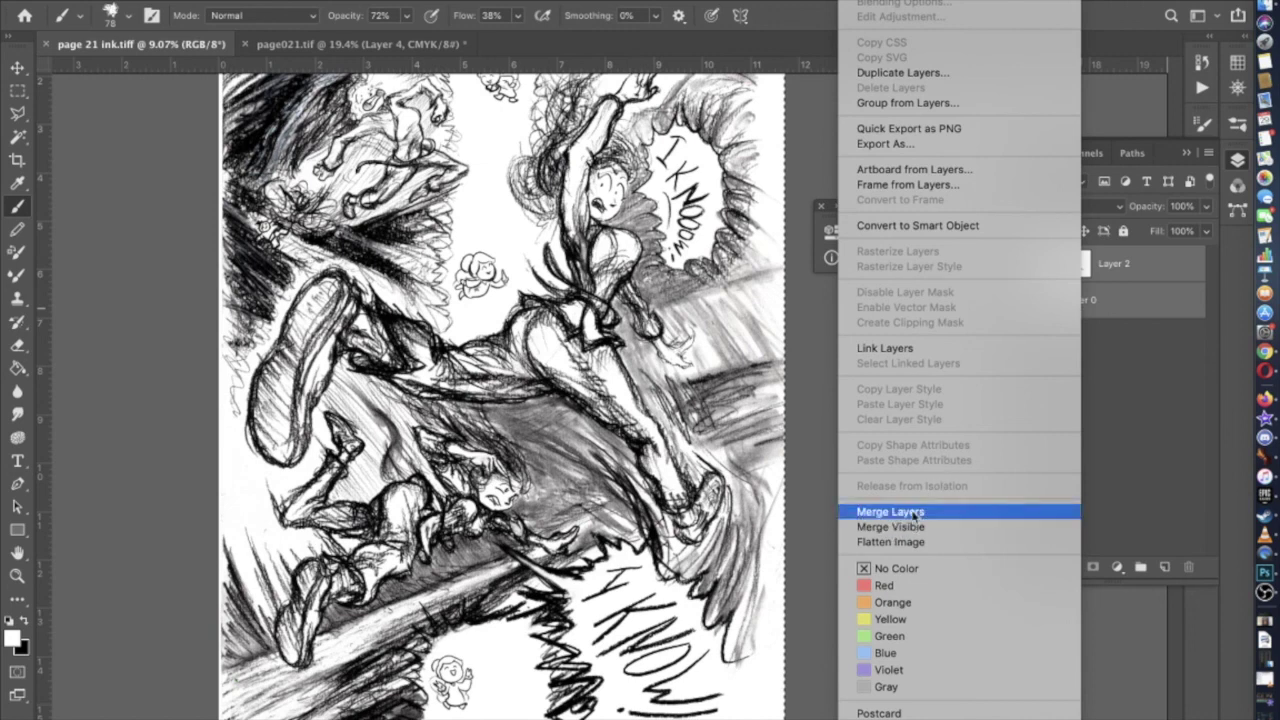
left_click(914, 514)
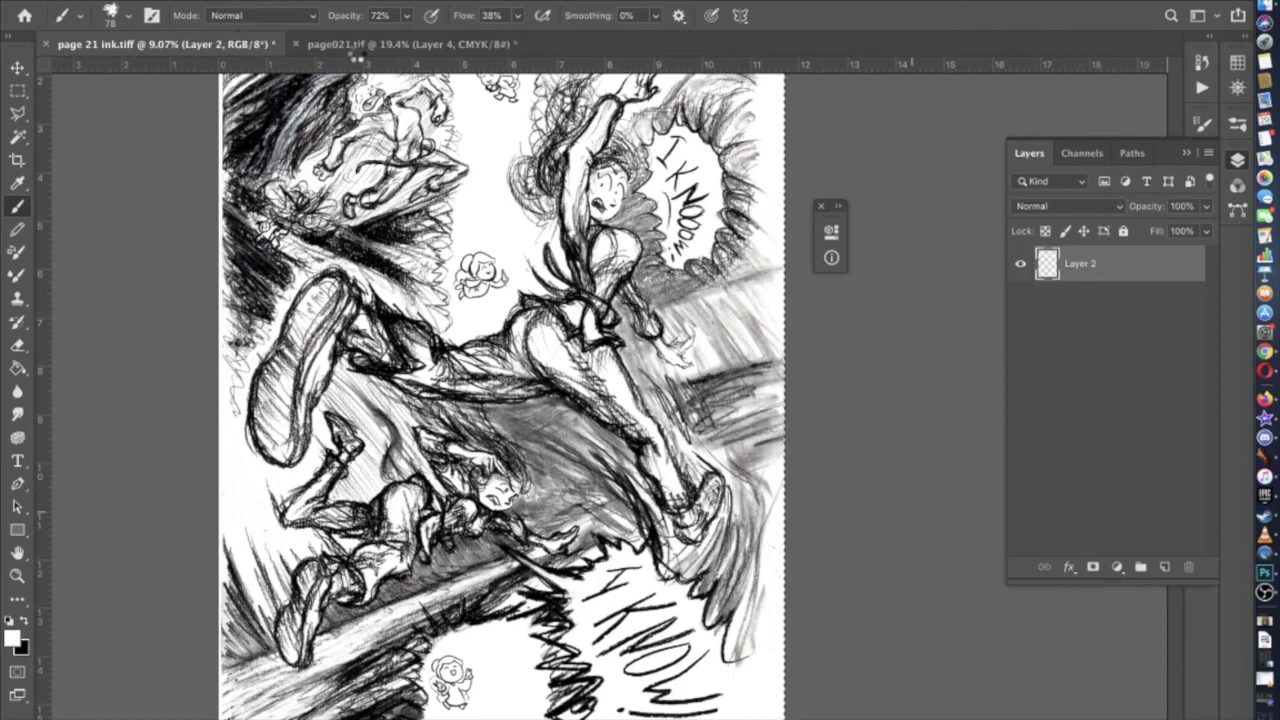
Replace page021.tif's empty Layer 4 by pasting in the merged ink sketch
left_click(355, 45)
left_click(1187, 567)
left_click(780, 254)
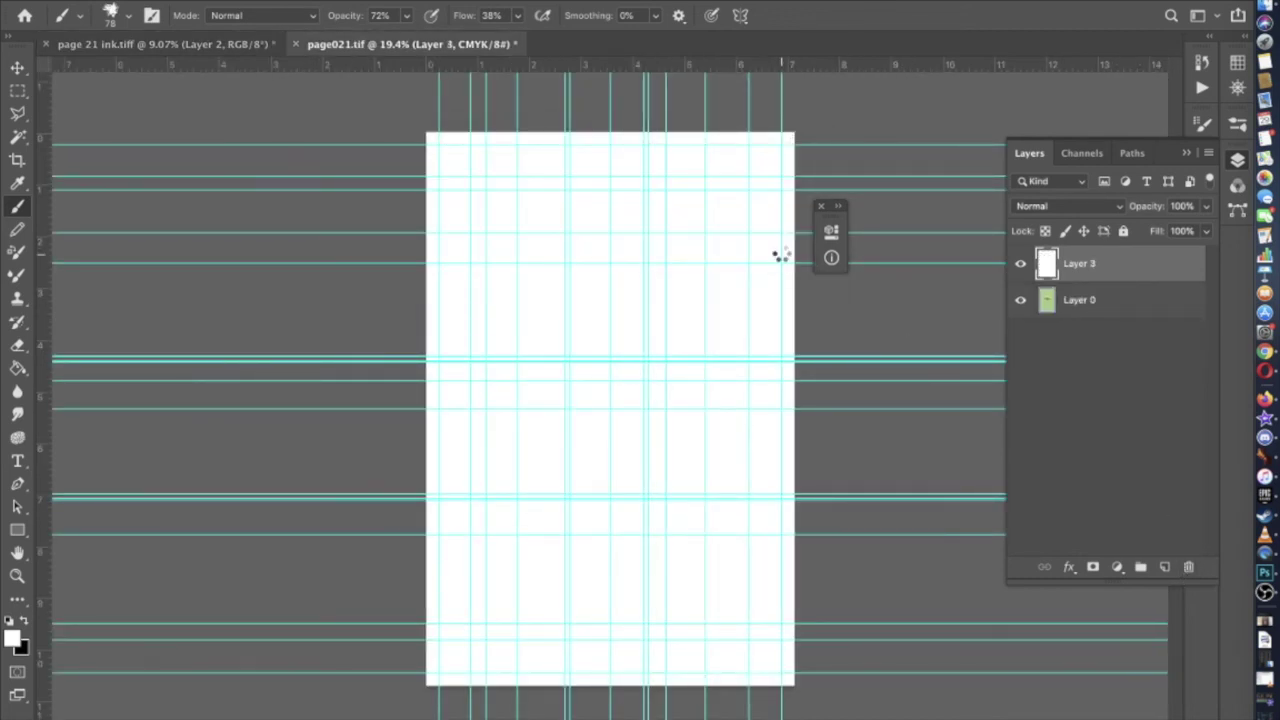
key("super+v")
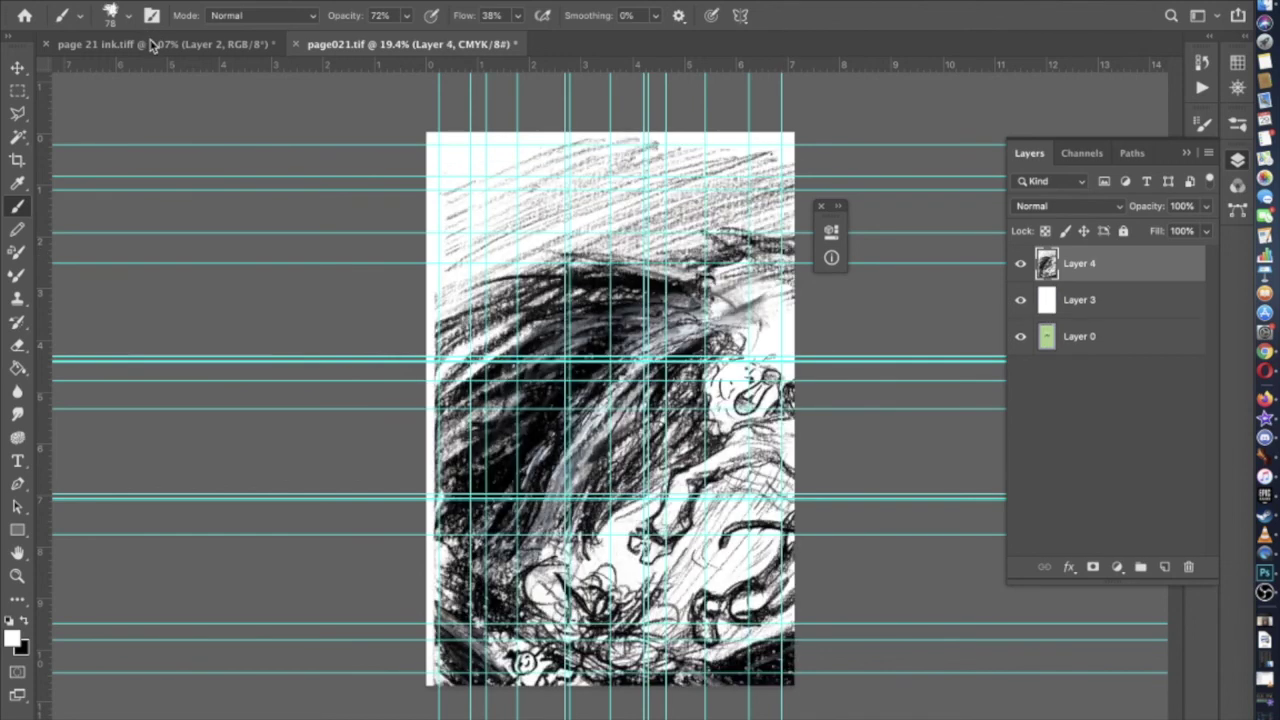
Save the page 21 ink file
left_click(150, 46)
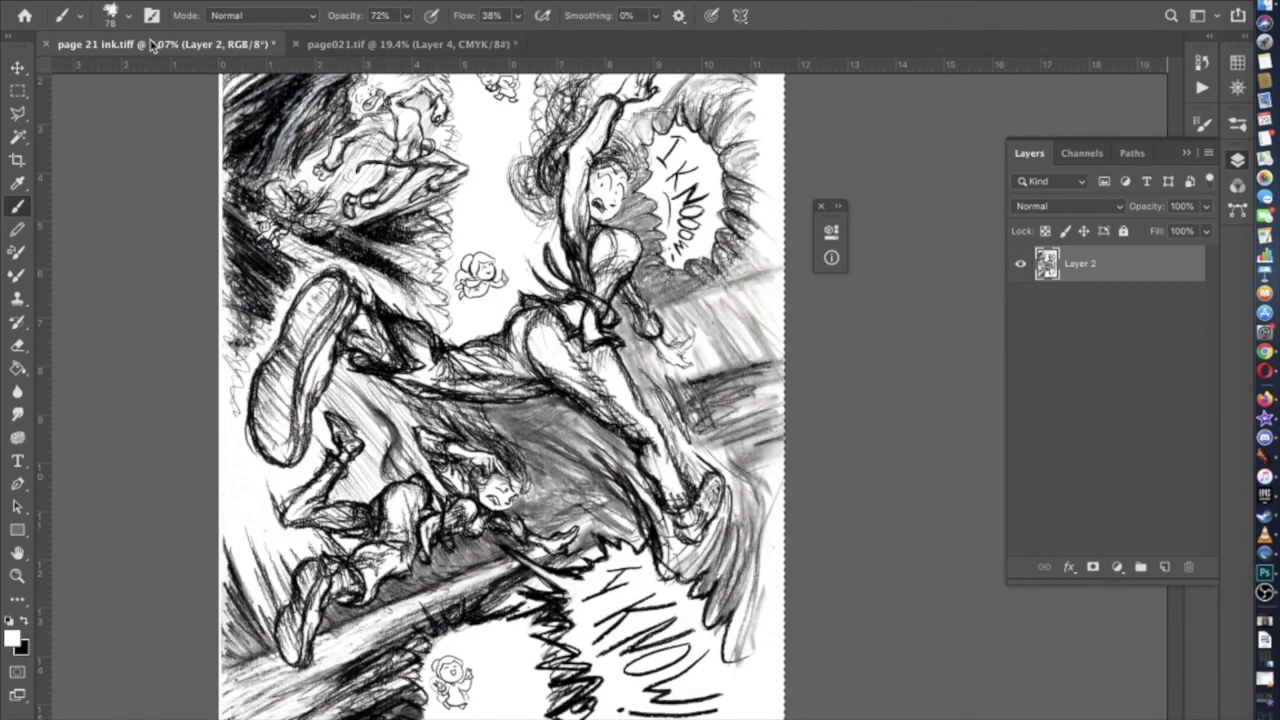
key("ctrl+s")
left_click(412, 46)
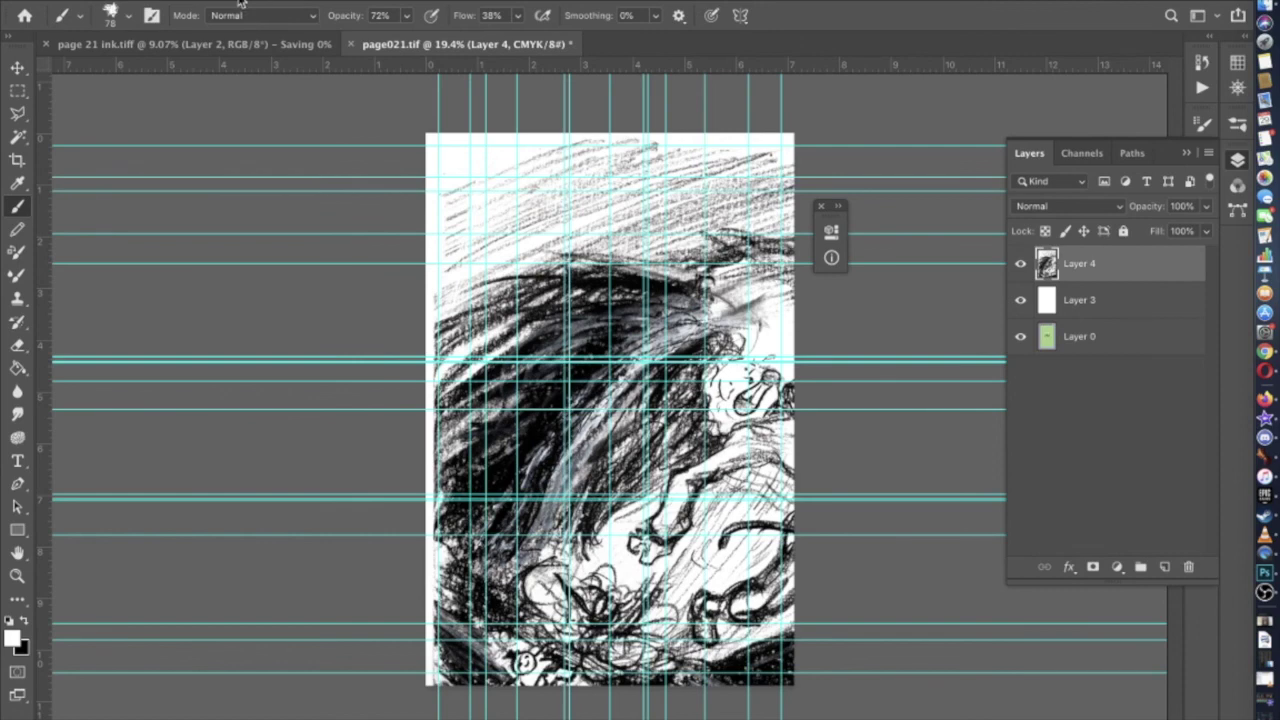
left_click(255, 0)
Free Transform the pasted sketch and shrink it to about 46%
left_click(226, 366)
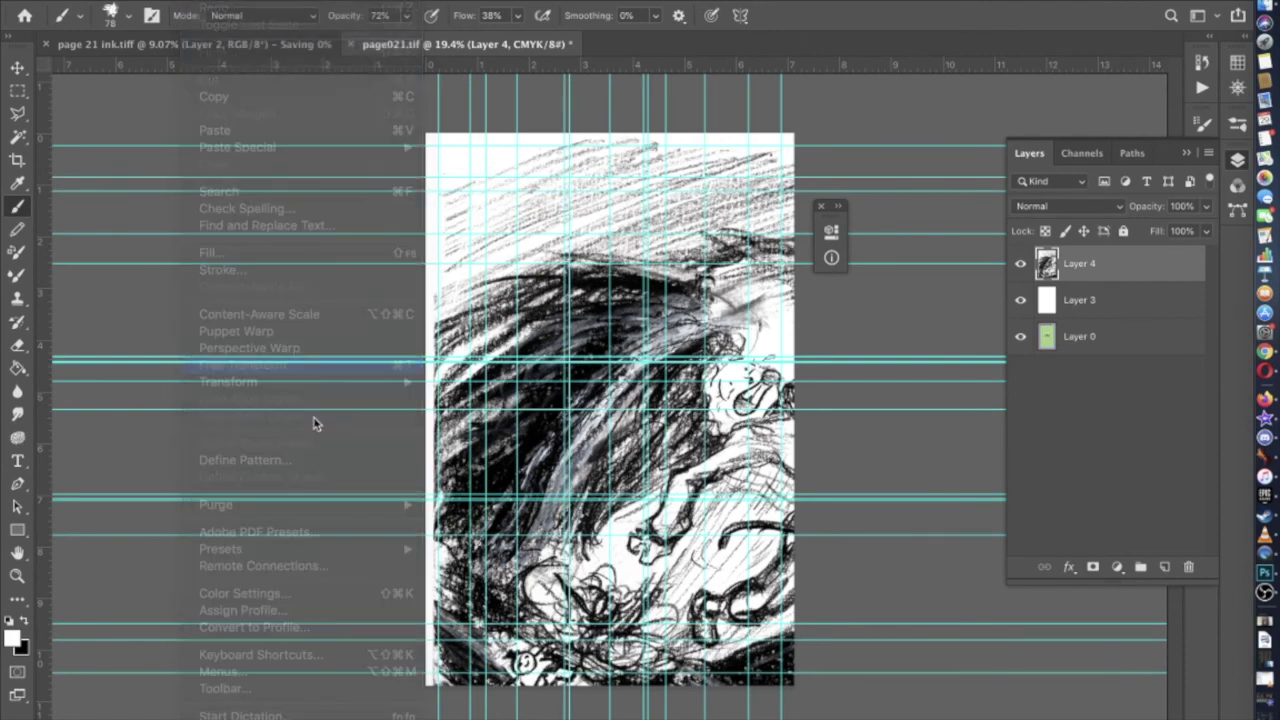
key("ctrl+0")
scroll(392, 500, "down", 5)
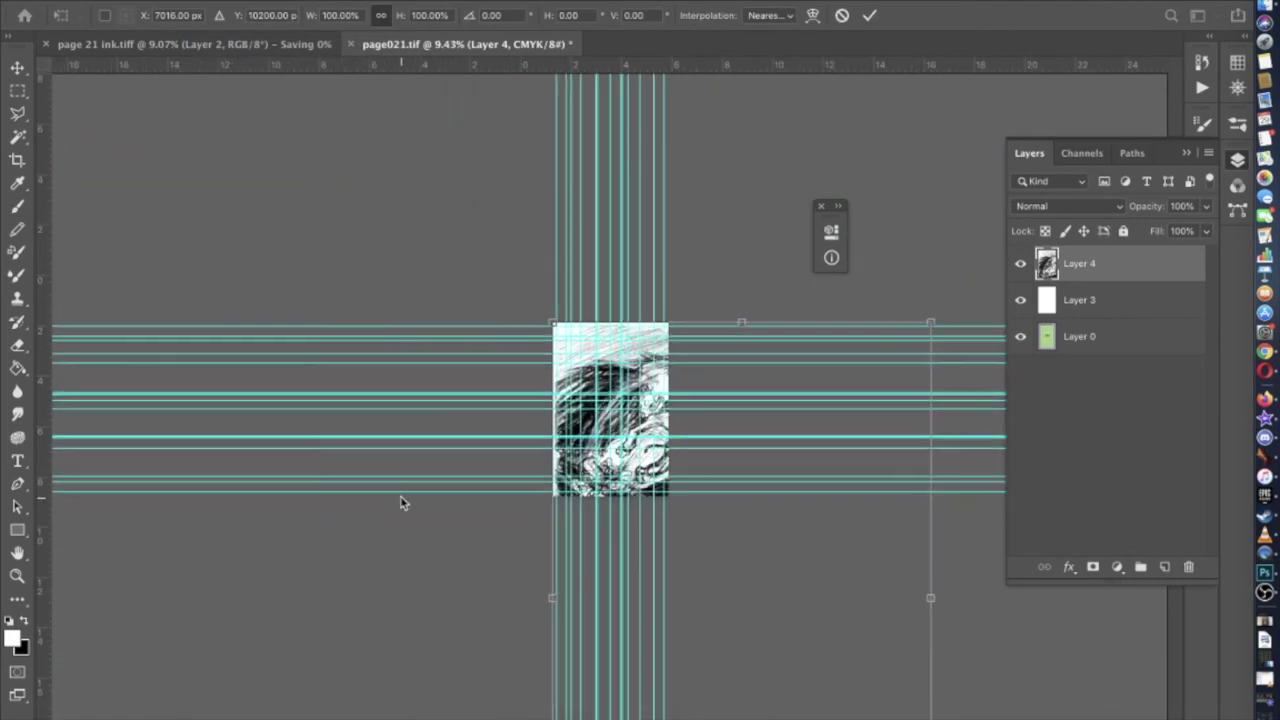
left_click_drag(790, 676, 634, 503)
scroll(634, 503, "up", 2)
scroll(634, 503, "up", 3)
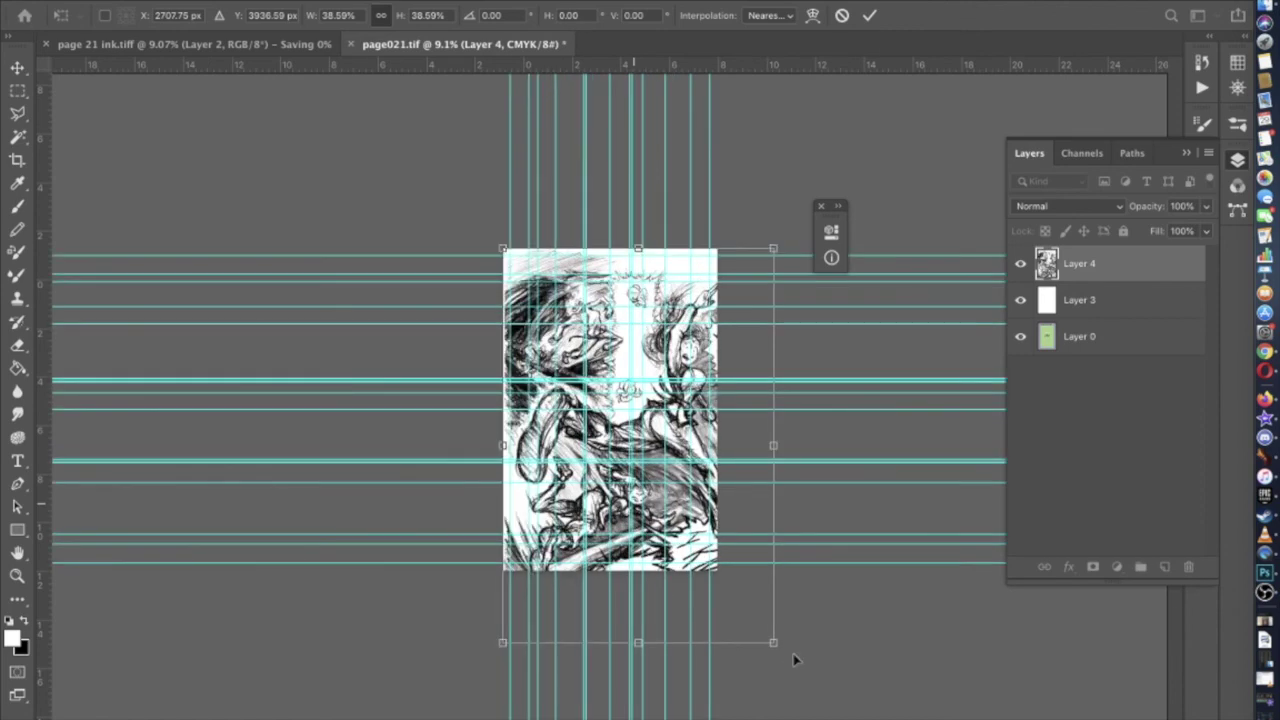
scroll(778, 651, "up", 1)
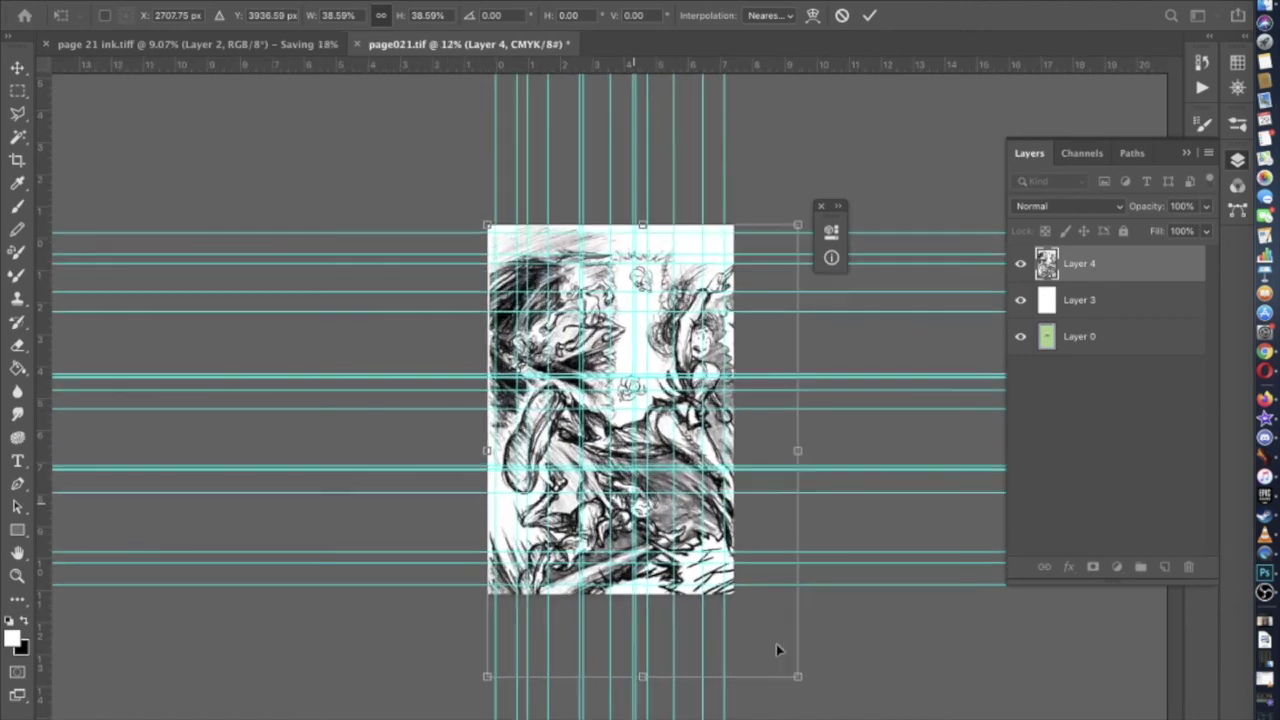
Refine the scale to about 31% so the sketch spans the page width
left_click_drag(790, 672, 745, 632)
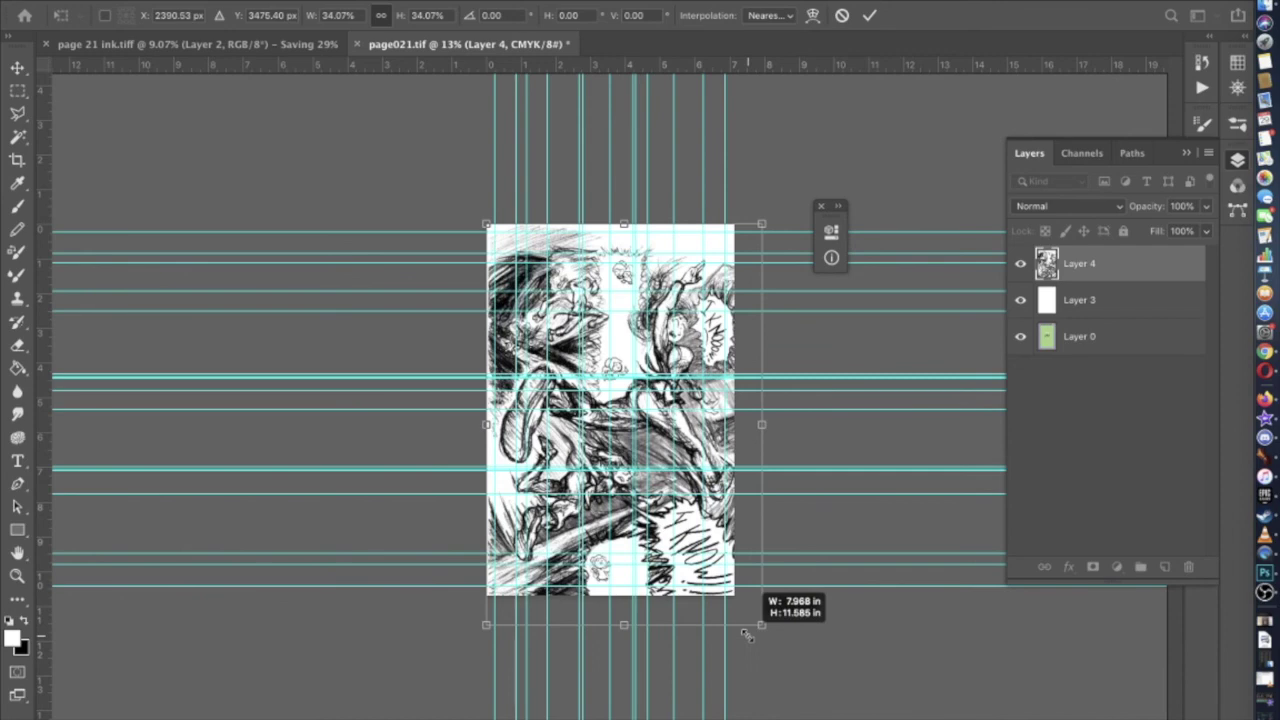
scroll(745, 634, "up", 1)
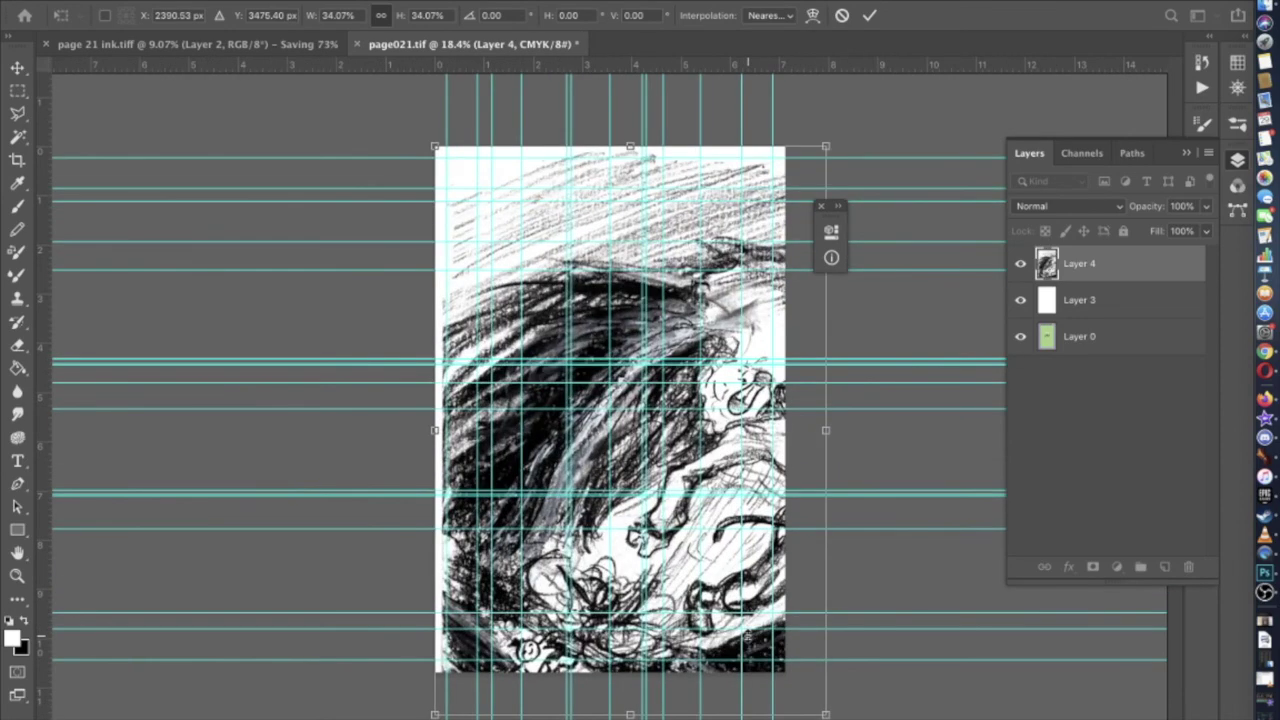
left_click_drag(747, 636, 744, 638)
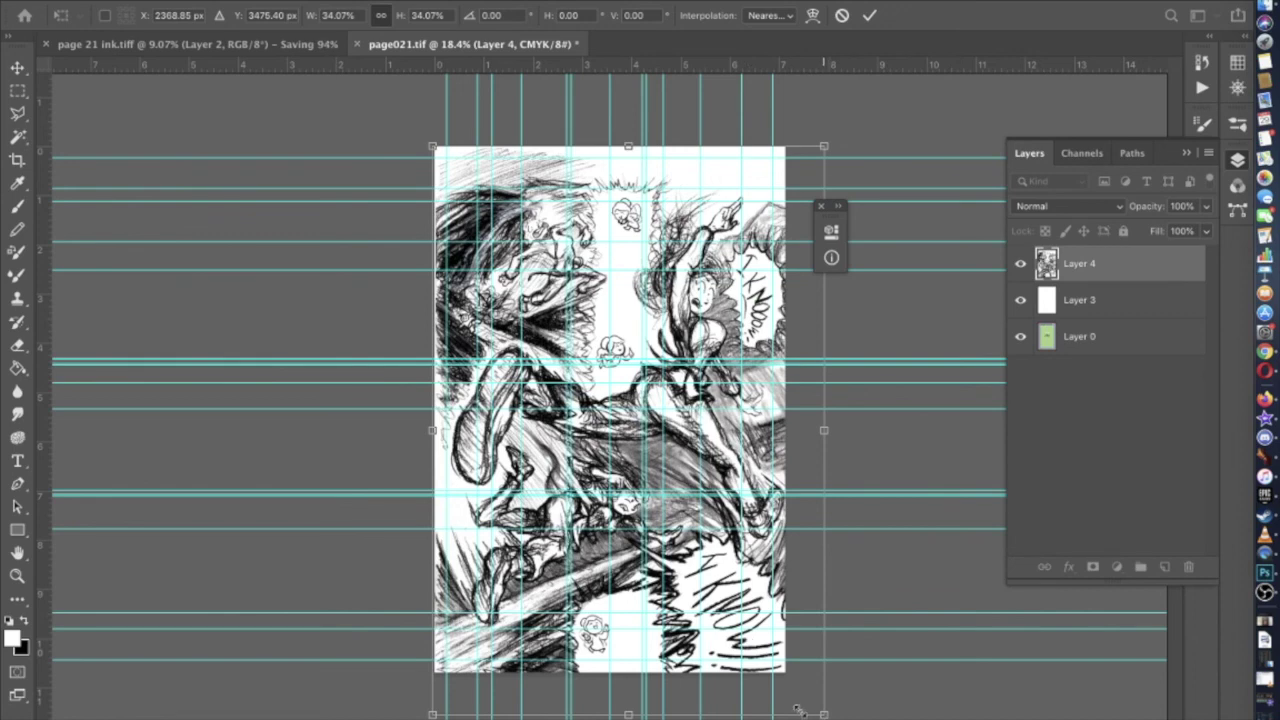
left_click_drag(800, 712, 768, 682)
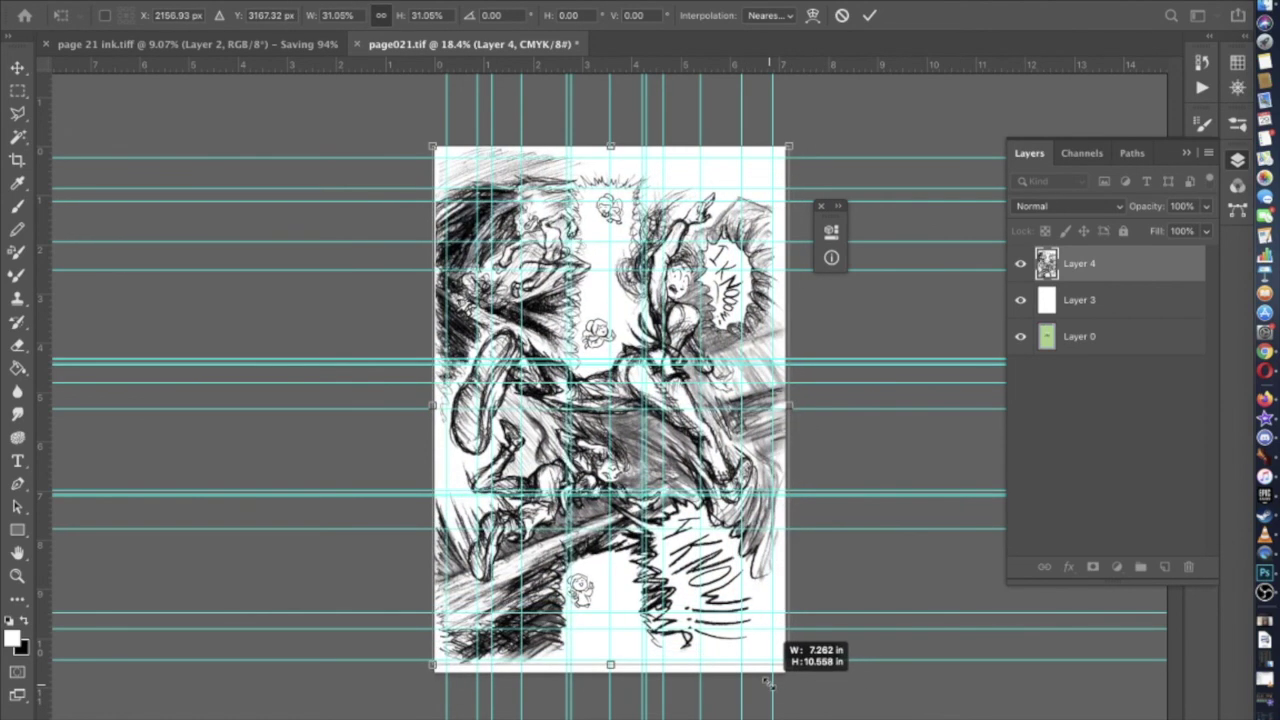
left_click_drag(767, 682, 770, 687)
key("super+equal")
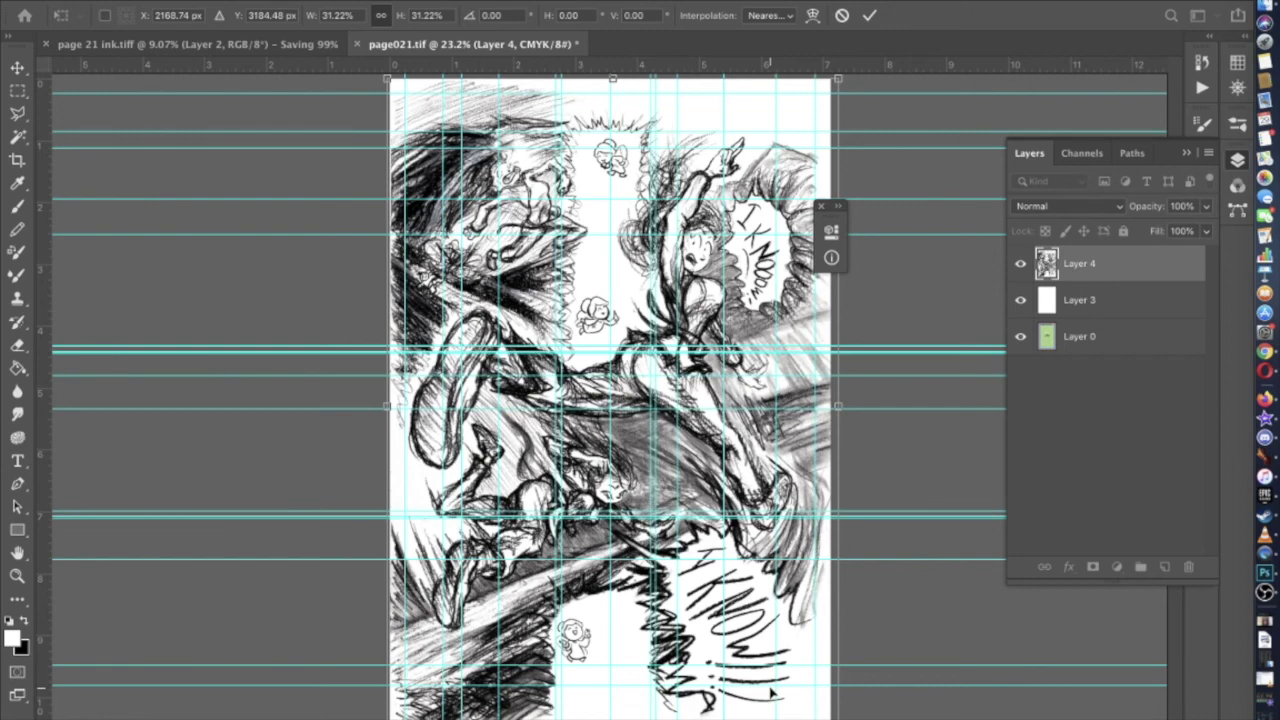
Shrink the sketch to about 30.6% using the corner handles
left_click_drag(838, 719, 831, 719)
scroll(612, 680, "up", 3)
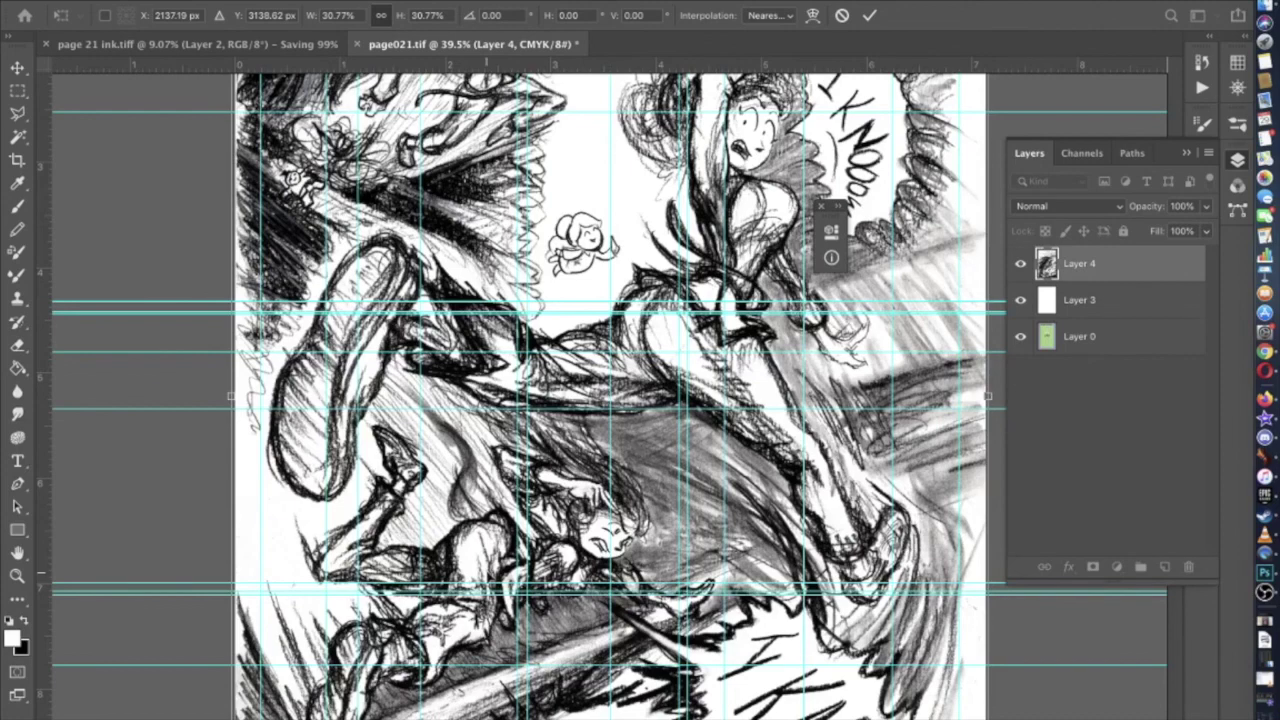
scroll(320, 195, "up", 10)
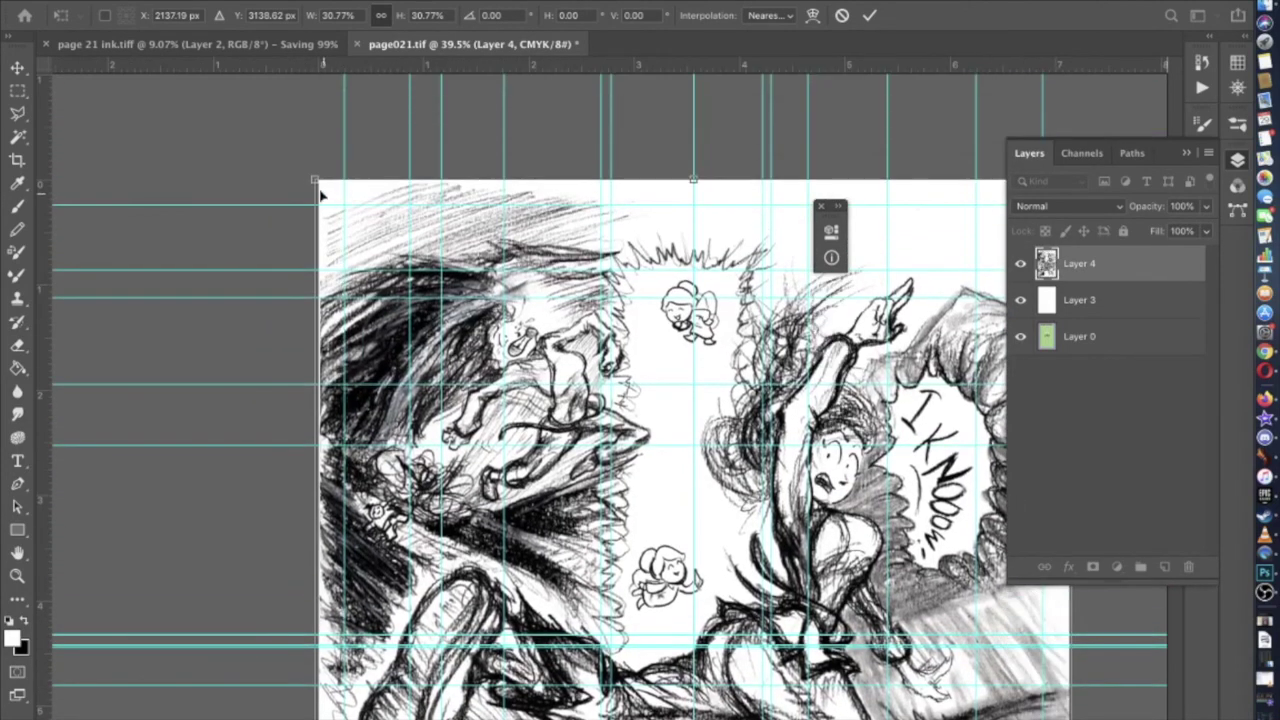
left_click_drag(314, 181, 311, 183)
Nudge the sketch layer up slightly with the arrow key
scroll(314, 185, "down", 5)
scroll(314, 185, "right", 3)
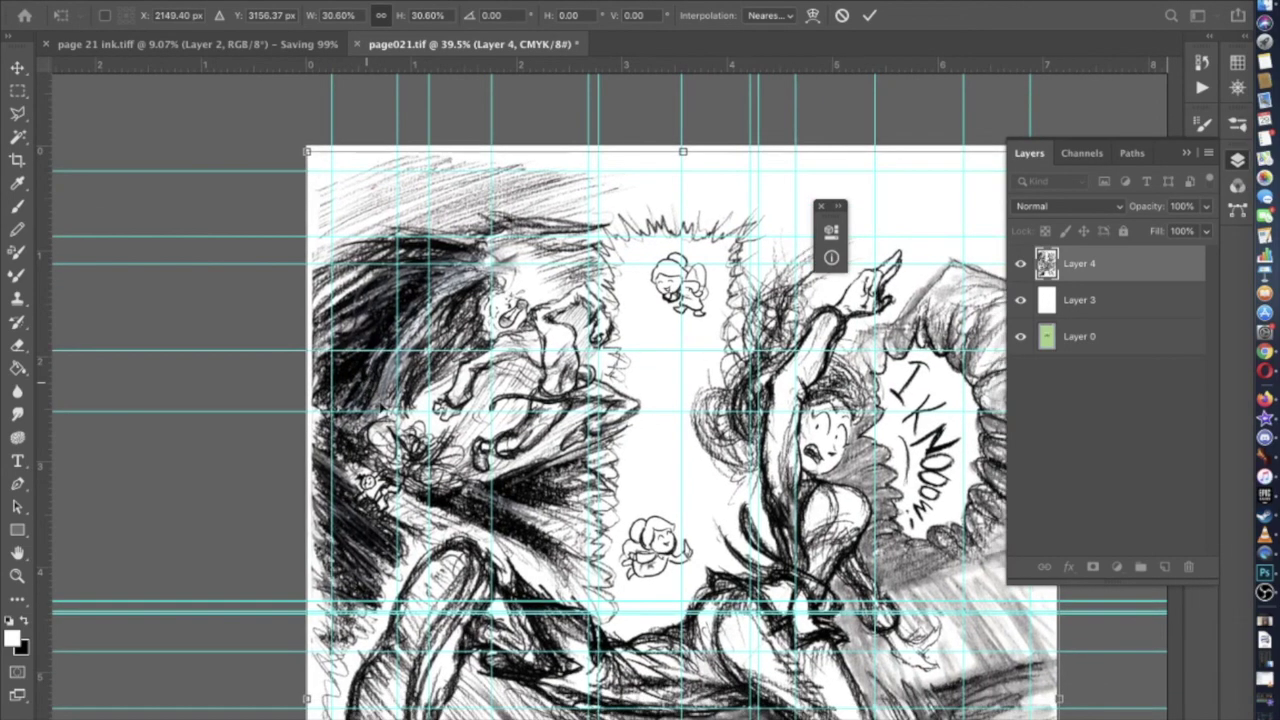
scroll(573, 378, "down", 3)
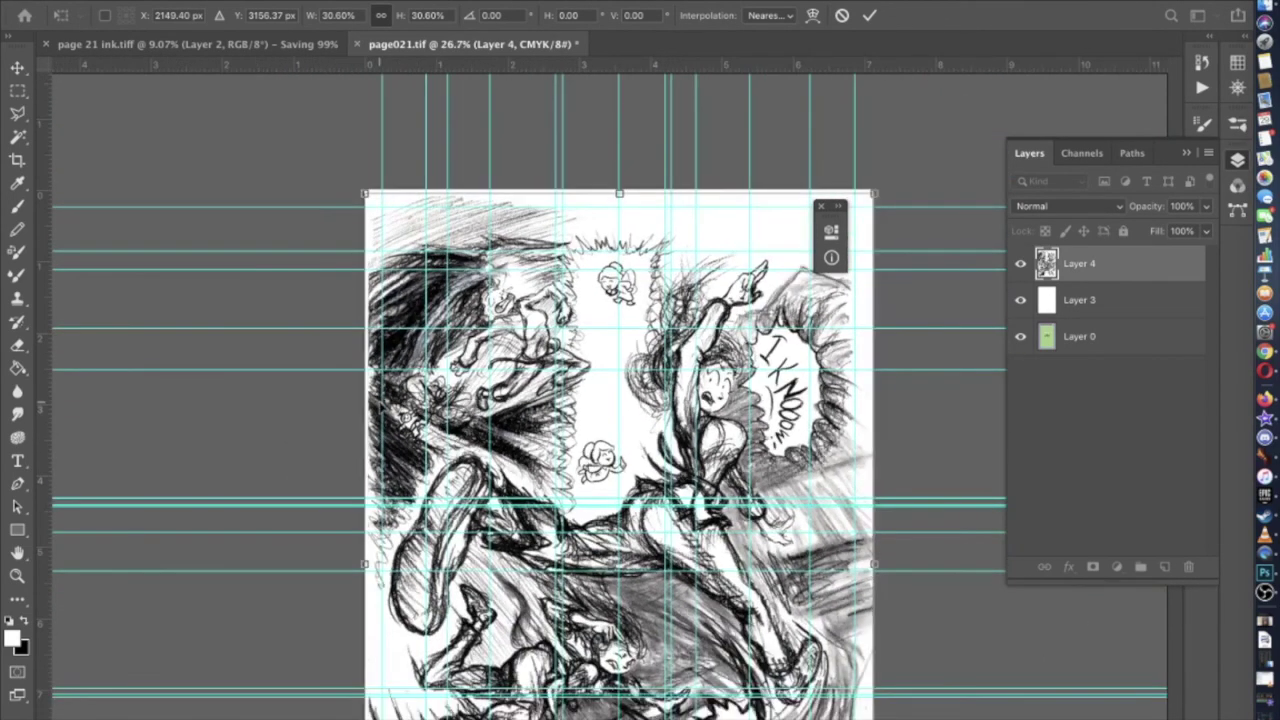
scroll(600, 400, "down", 3)
scroll(380, 407, "down", 4)
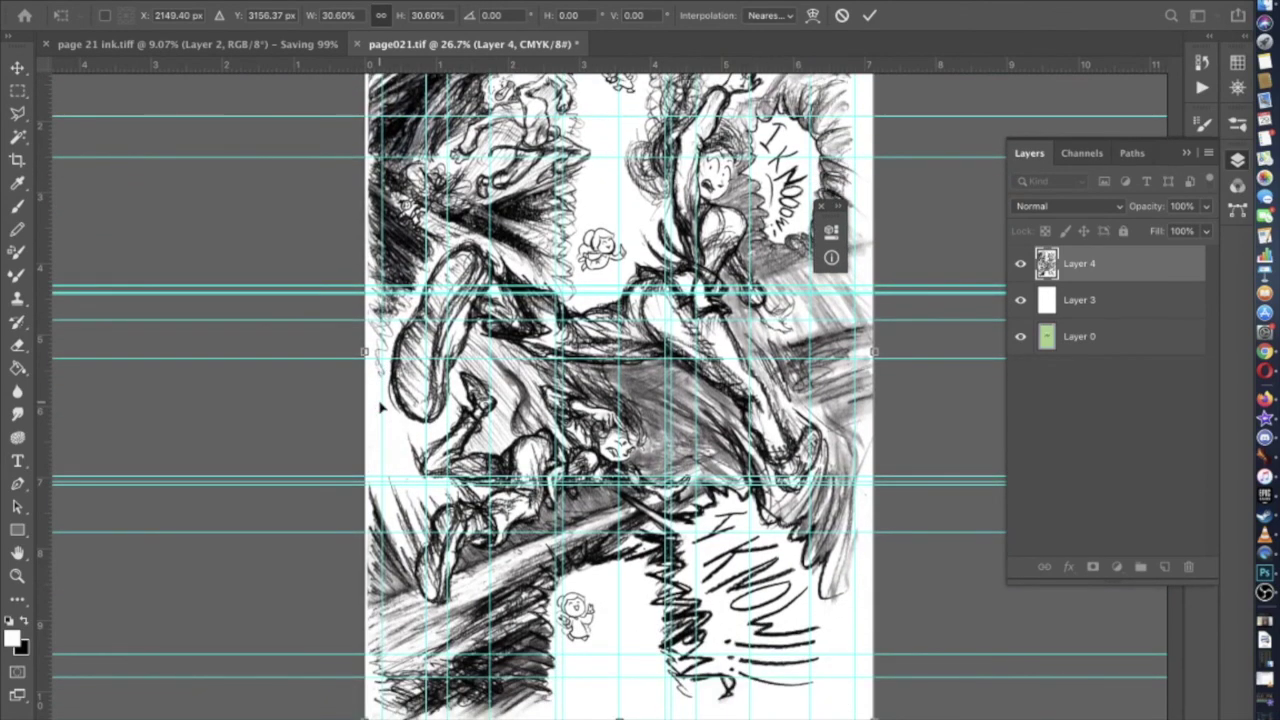
scroll(381, 405, "up", 6)
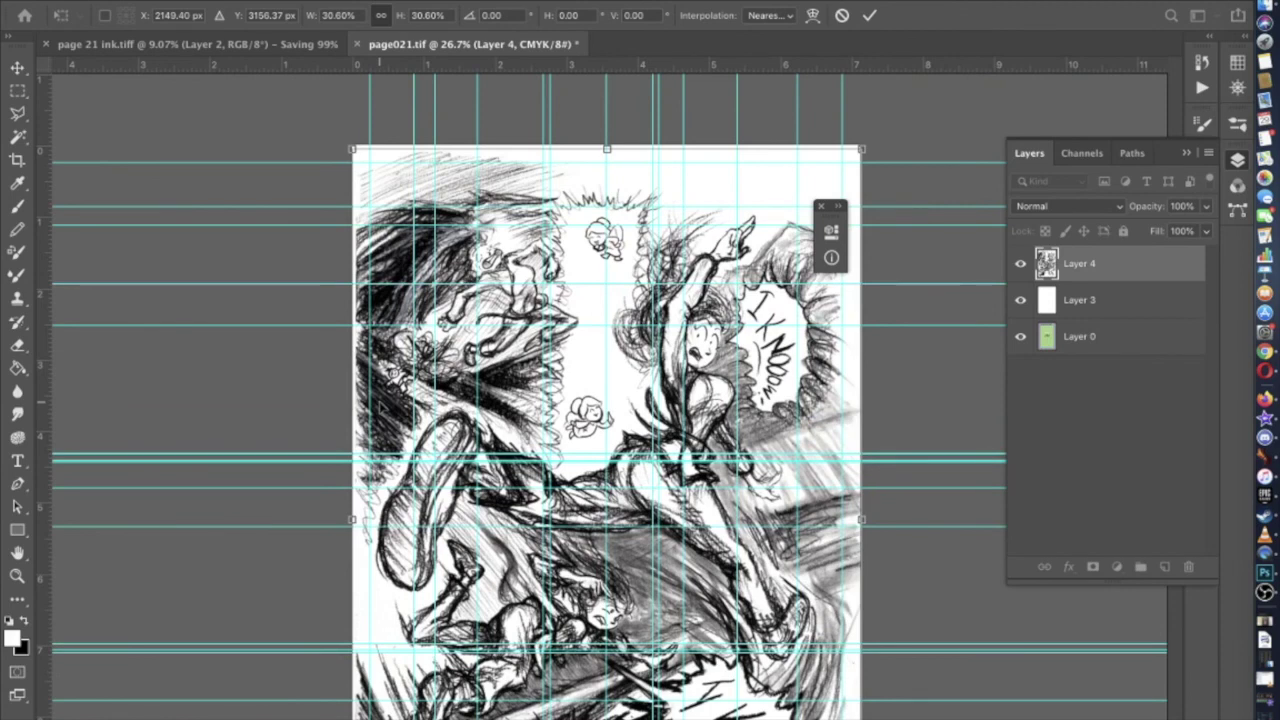
key("Up")
scroll(379, 401, "down", 10)
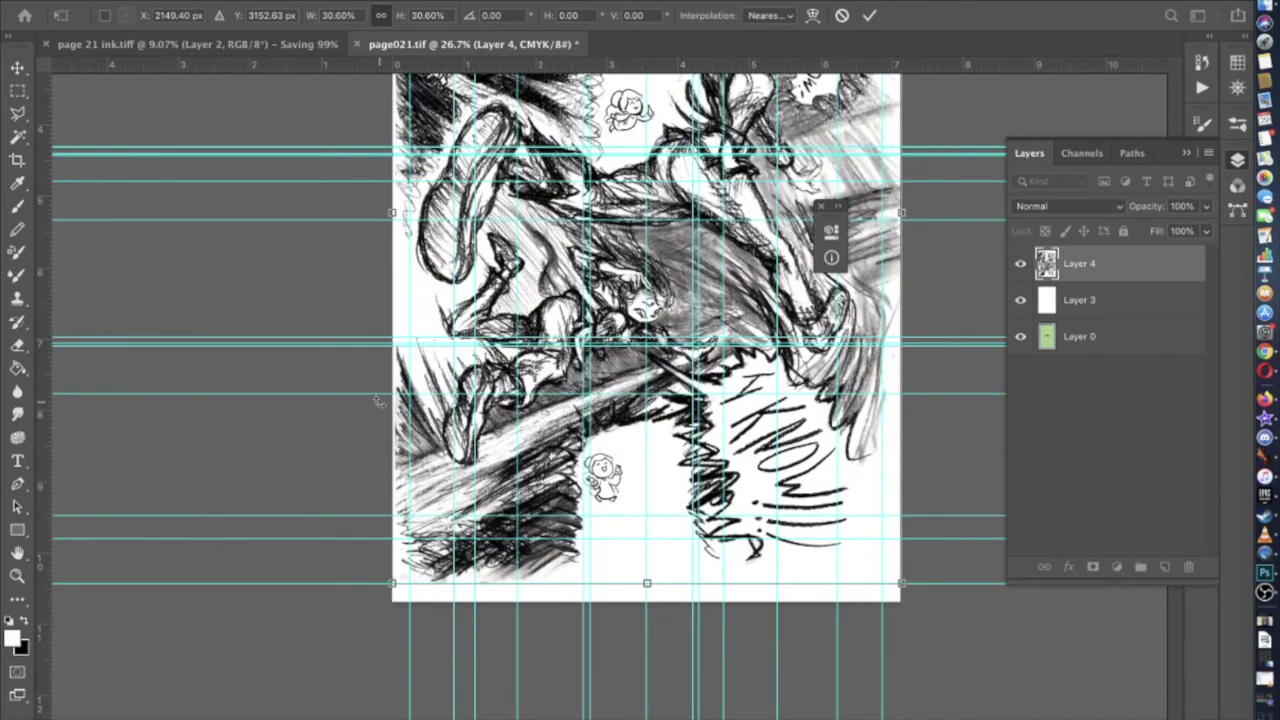
scroll(440, 424, "up", 8)
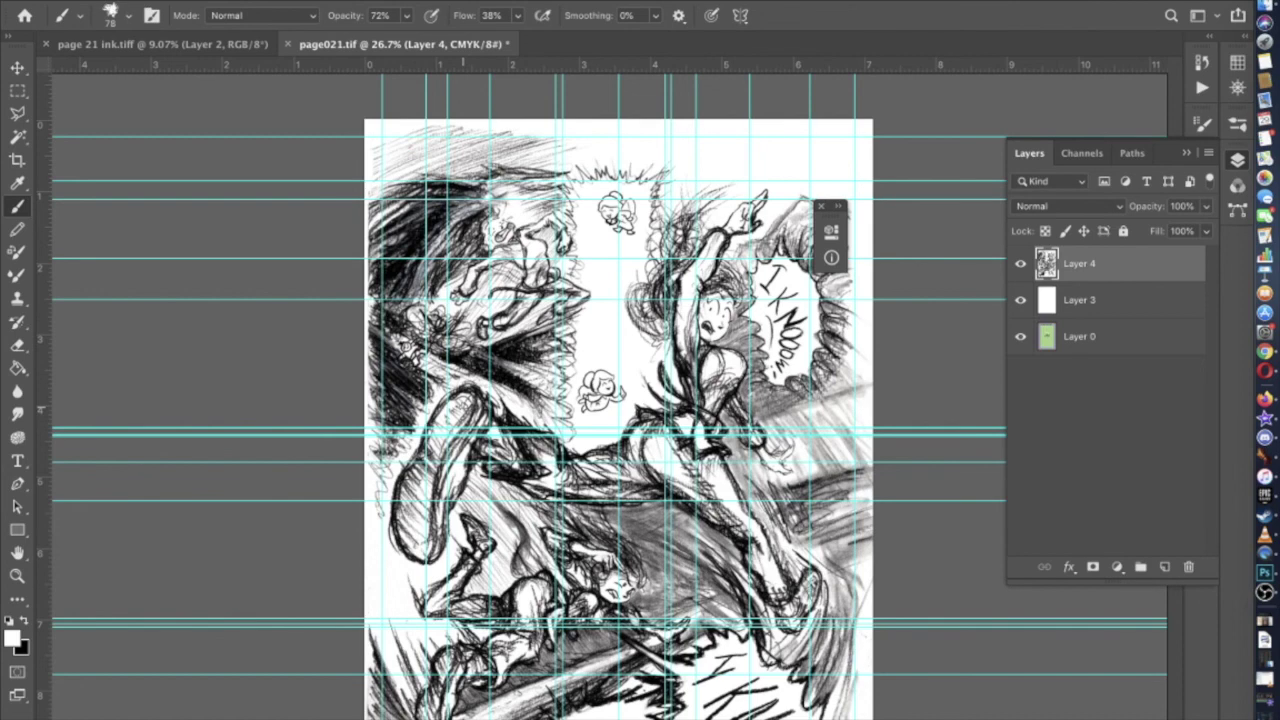
Draw a Type tool text box between the two fairies on page021
scroll(610, 400, "right", 5)
scroll(610, 400, "down", 2)
scroll(610, 400, "left", 2)
scroll(610, 400, "down", 3)
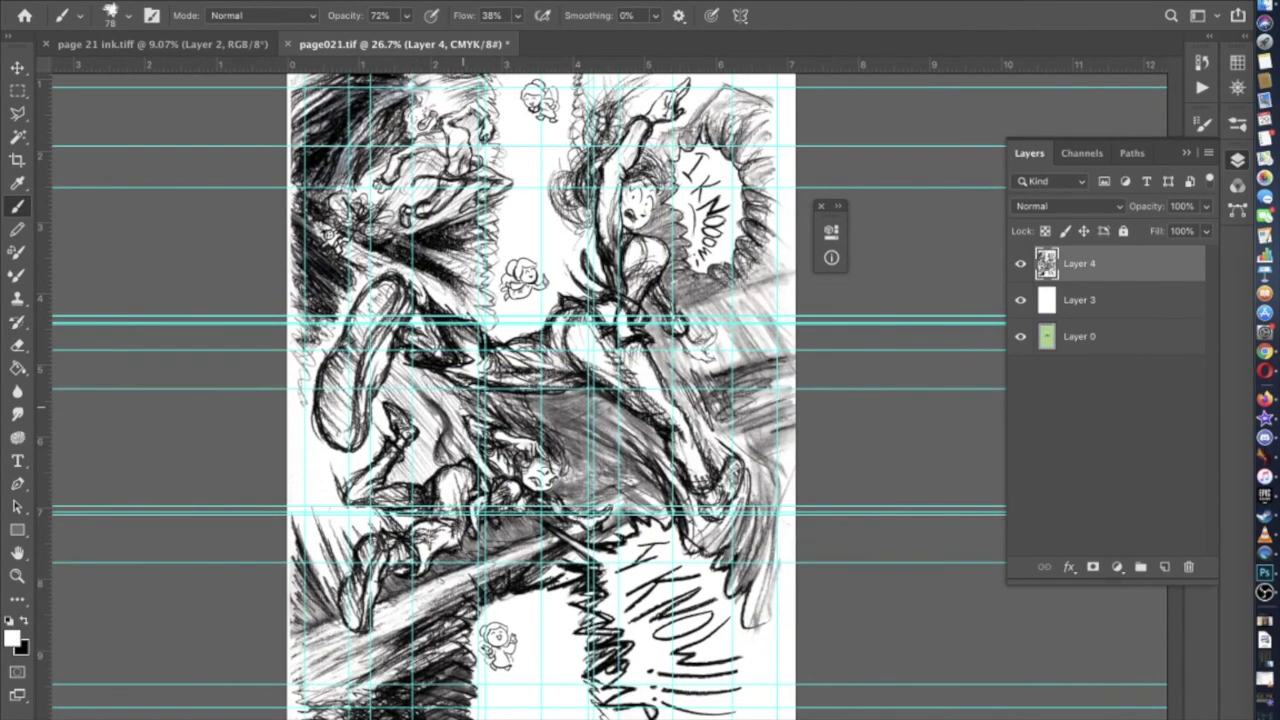
scroll(540, 400, "up", 3)
scroll(540, 400, "up", 4)
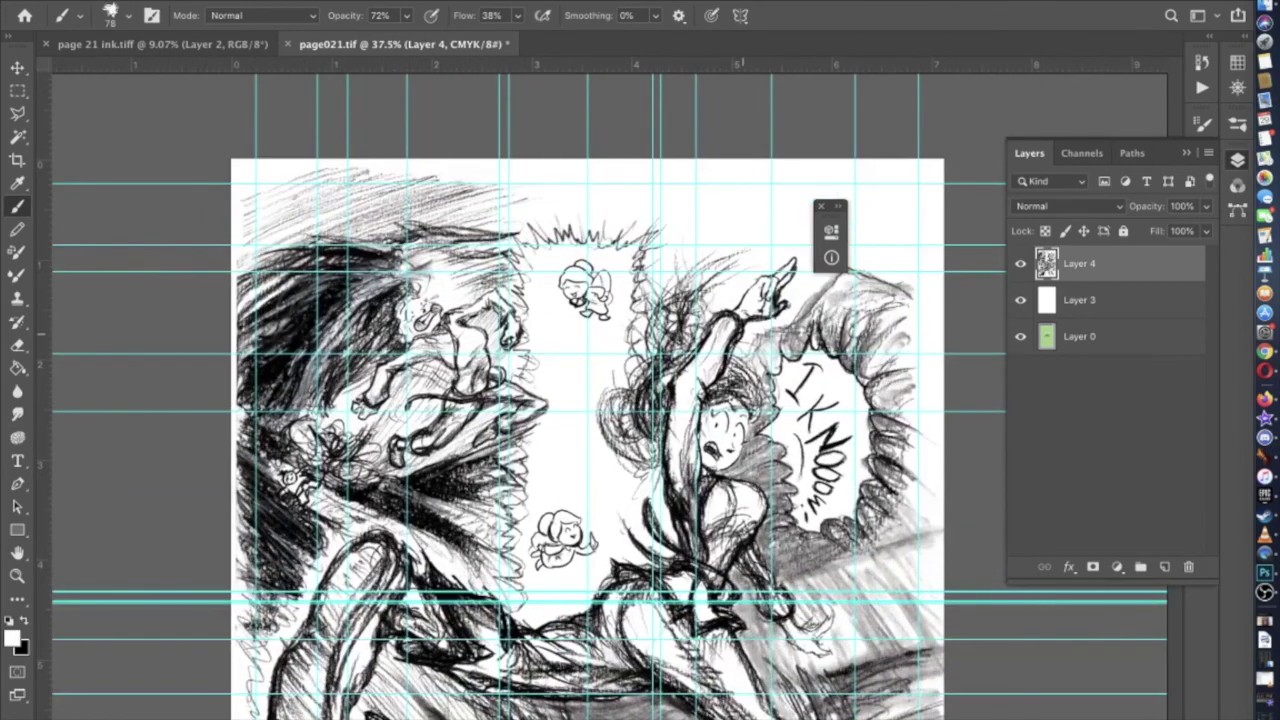
left_click(17, 461)
scroll(546, 375, "up", 1)
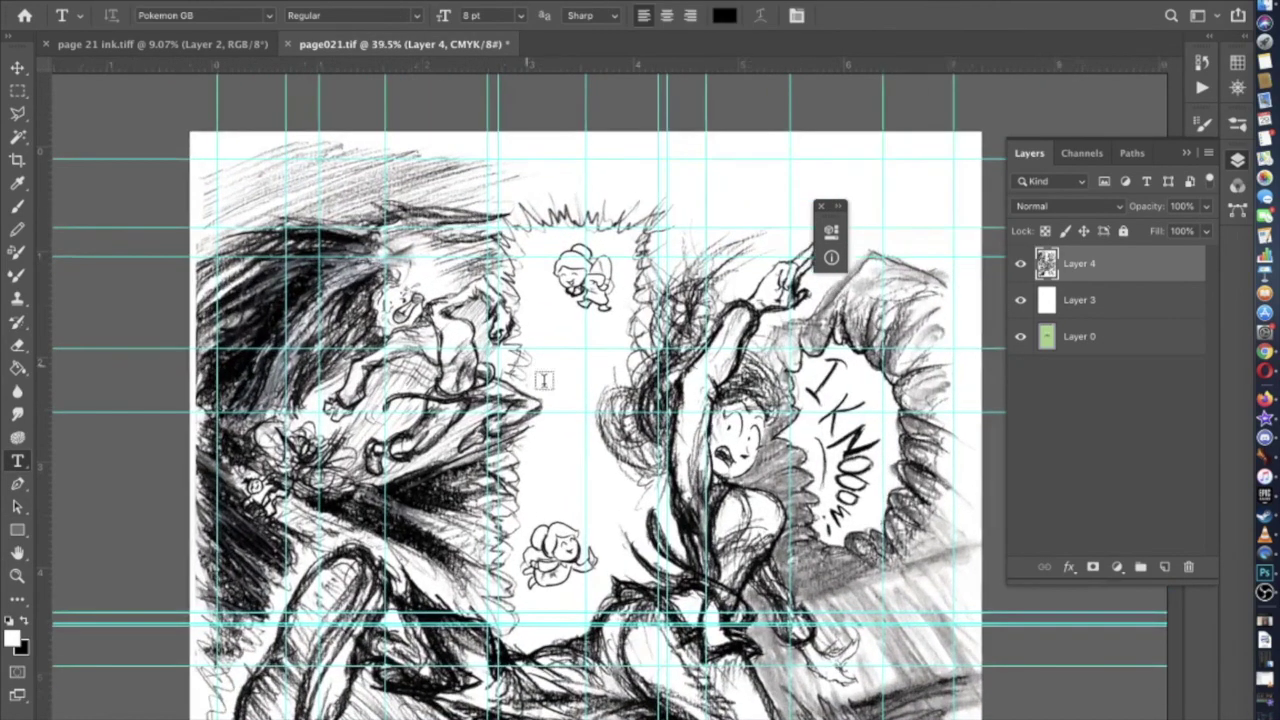
scroll(546, 375, "up", 4)
left_click_drag(500, 272, 631, 619)
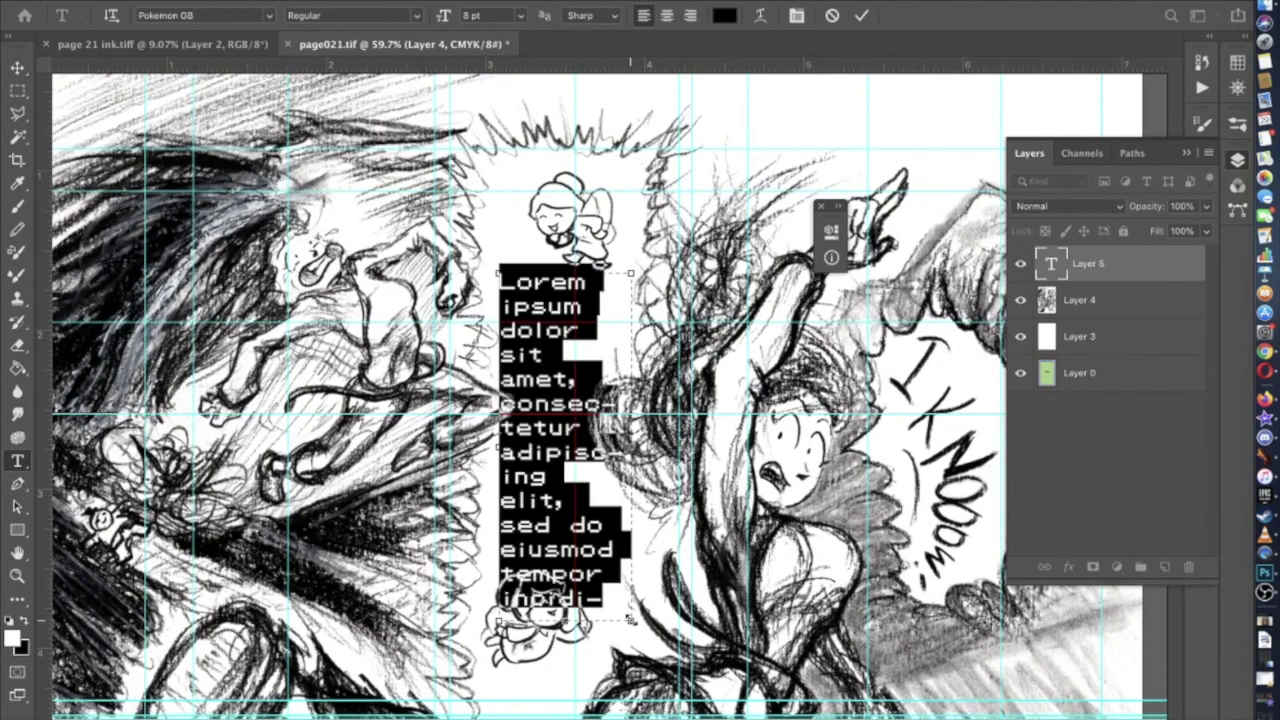
Enter 'Sure' in the Pokemon GB text box, then bring page 21 ink.tiff to the front
type("S")
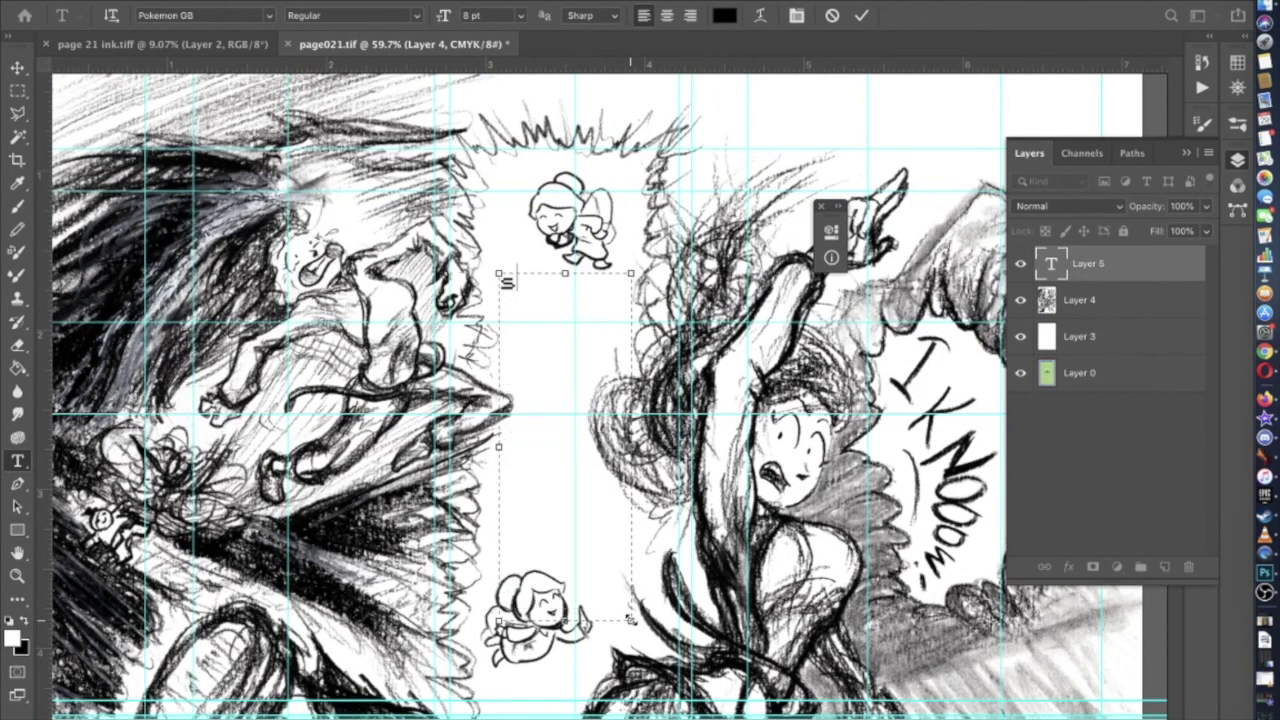
type("ure!")
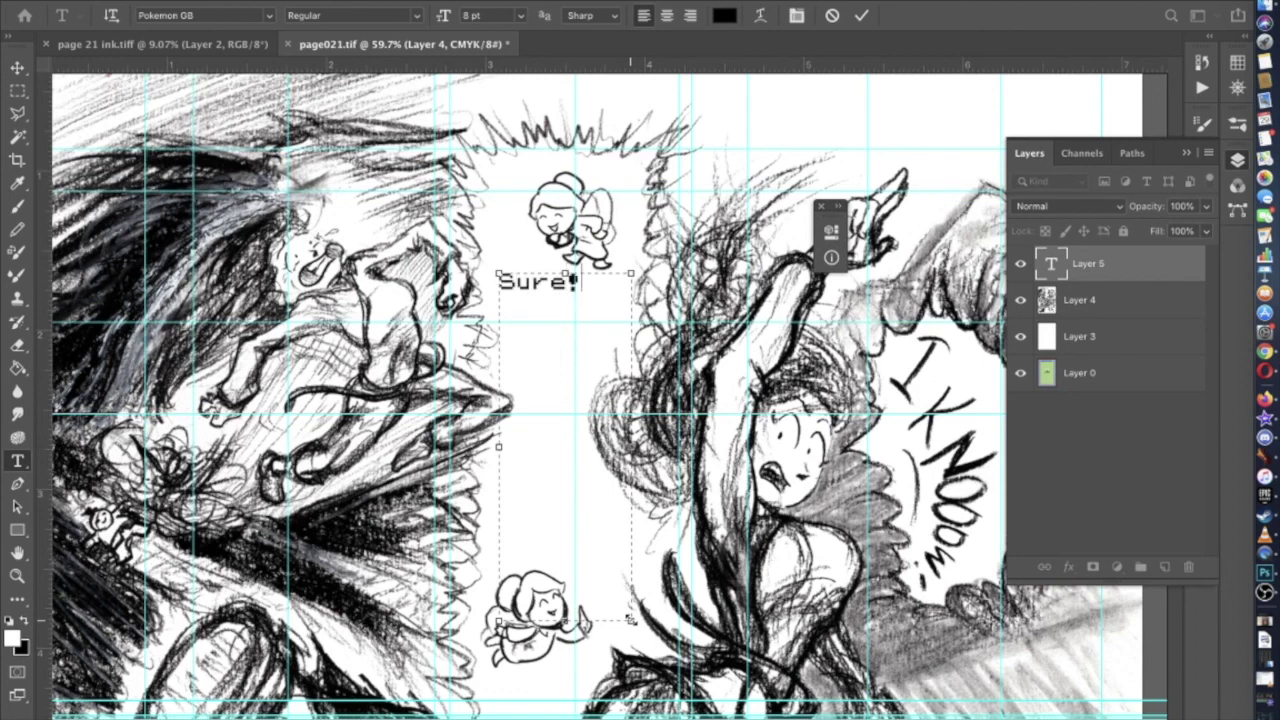
key("BackSpace")
type("!")
key("BackSpace")
left_click(200, 44)
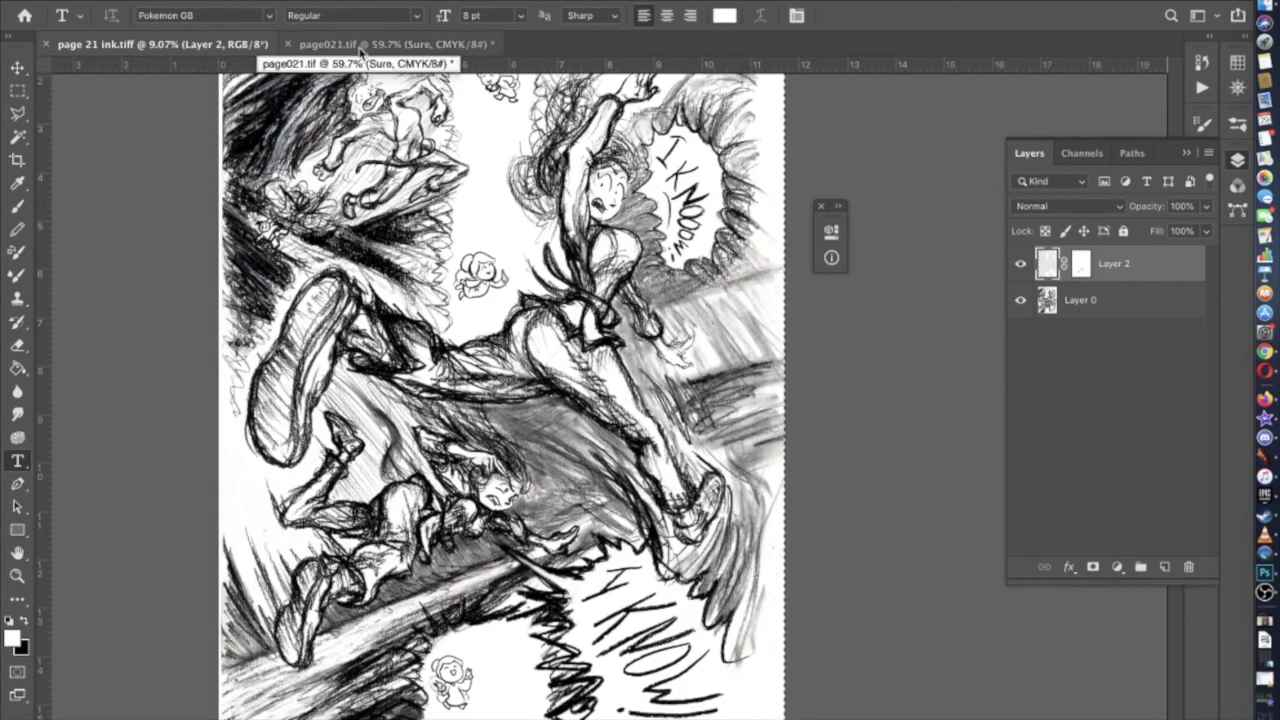
Open page020.tif from File > Open Recent
left_click(172, 0)
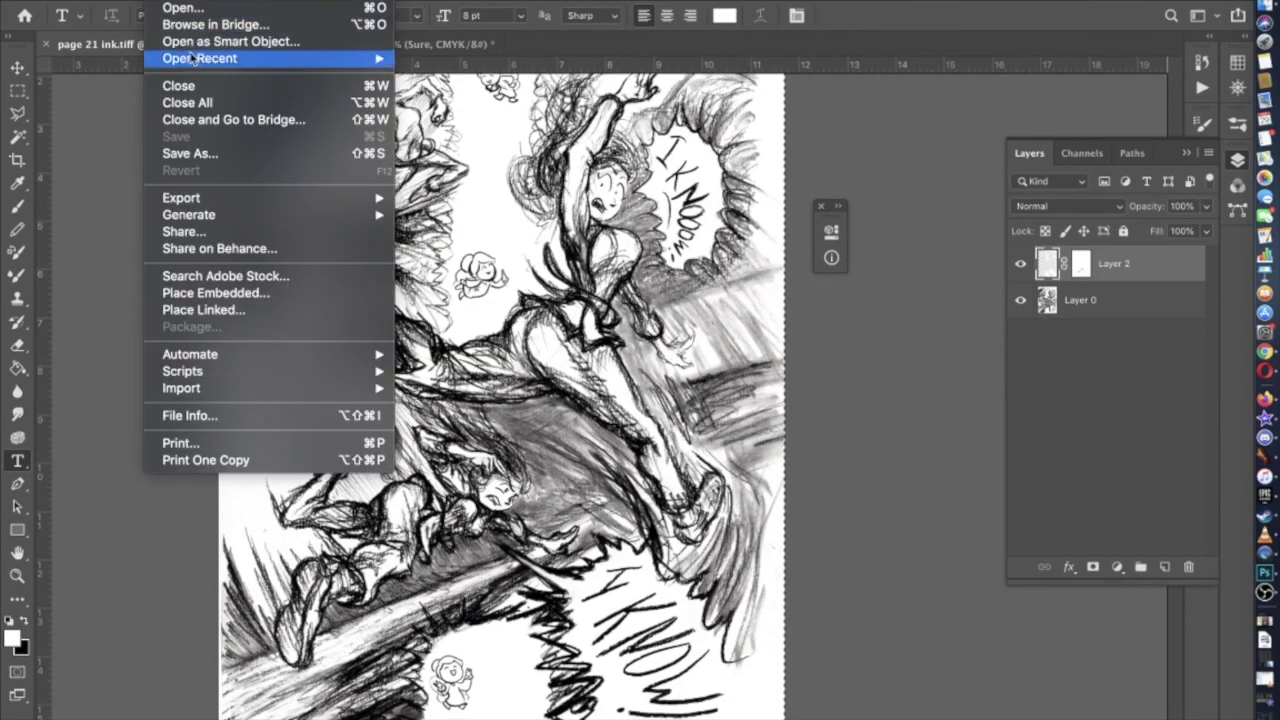
mouse_move(193, 58)
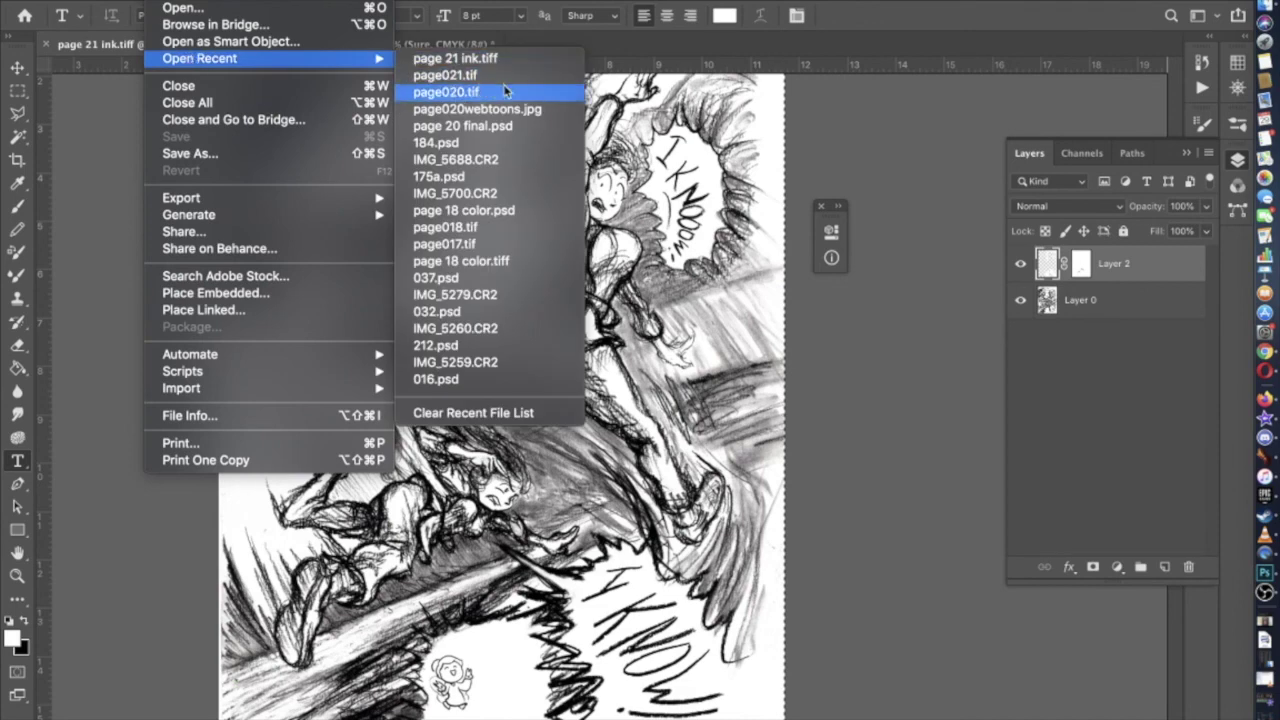
left_click(505, 91)
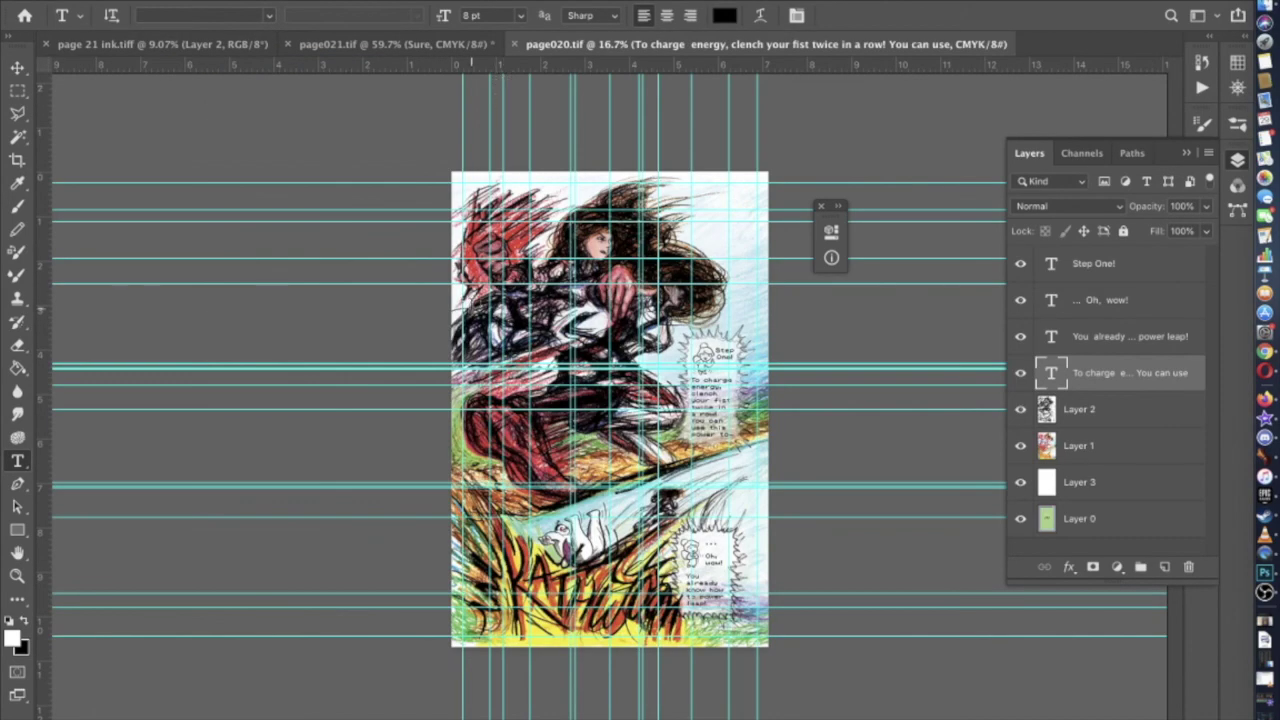
scroll(791, 349, "up", 5)
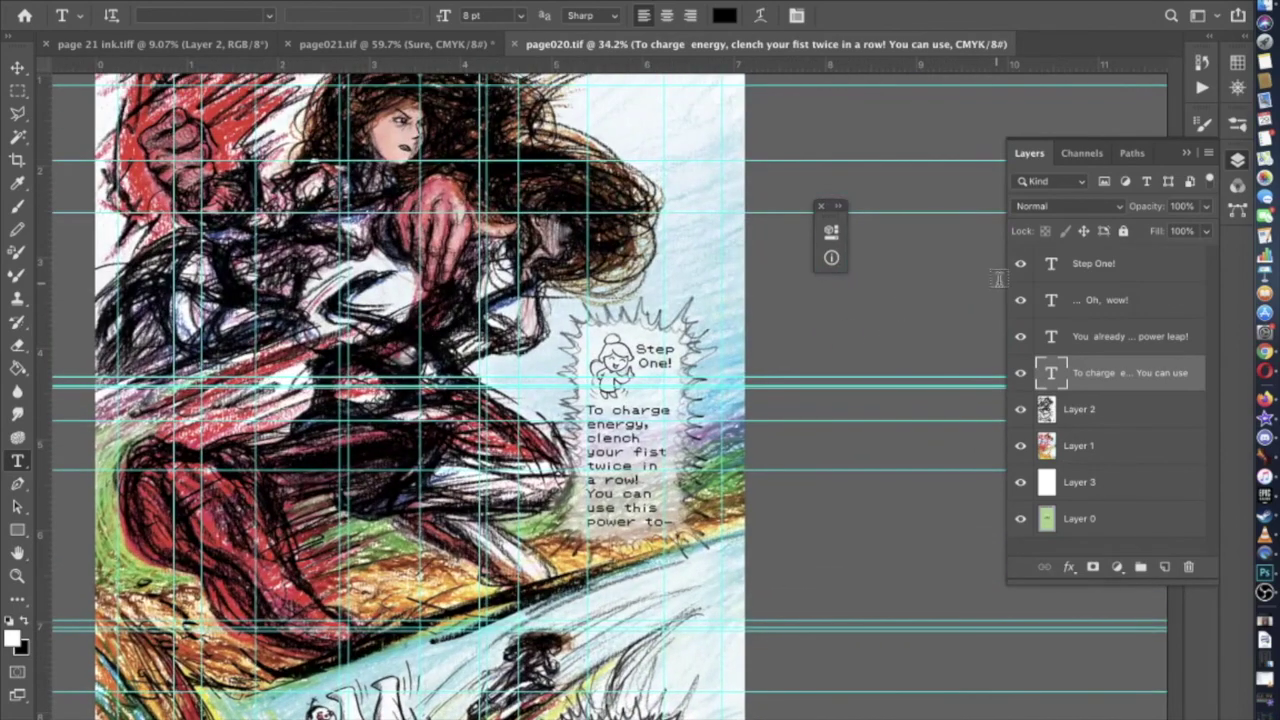
Toggle the Step One! layer's visibility and select its exclamation mark to inspect the font
left_click(1020, 264)
left_click(1083, 278)
scroll(609, 408, "up", 4)
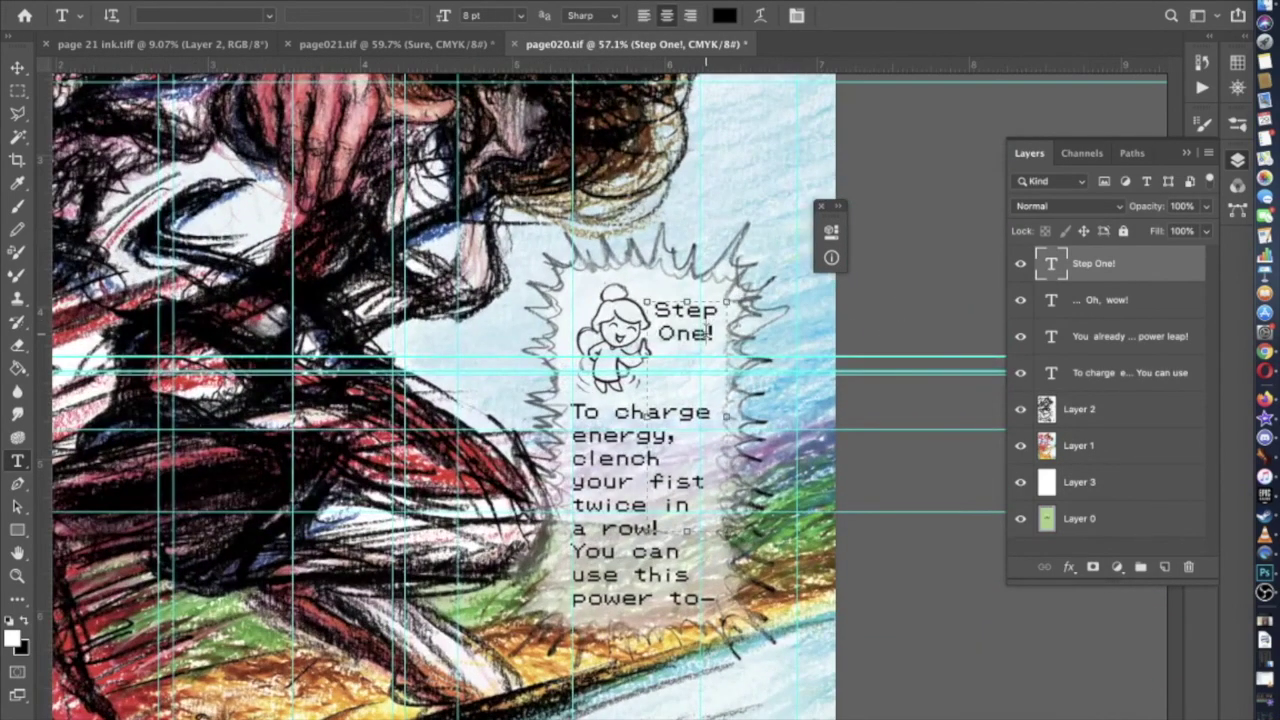
left_click(712, 328)
key("shift+Left")
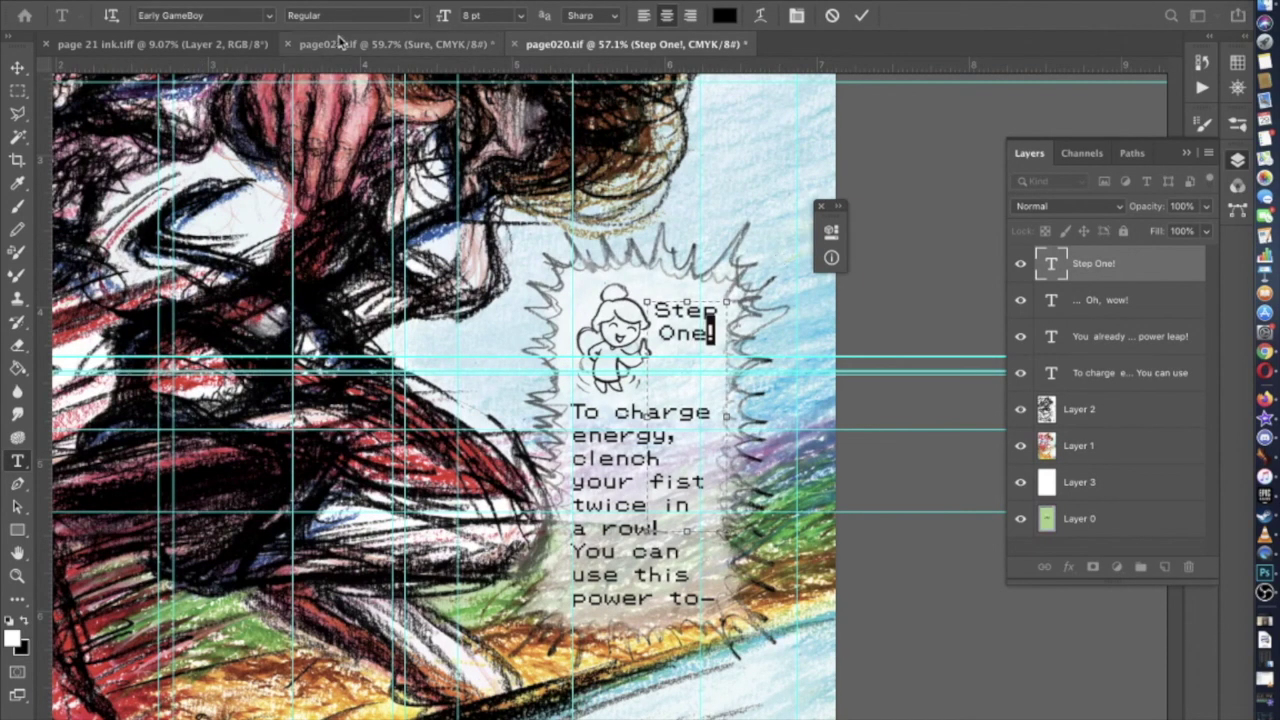
Back in page021, retype the Sure text to read 'Hope you know how to shield!'
left_click(346, 44)
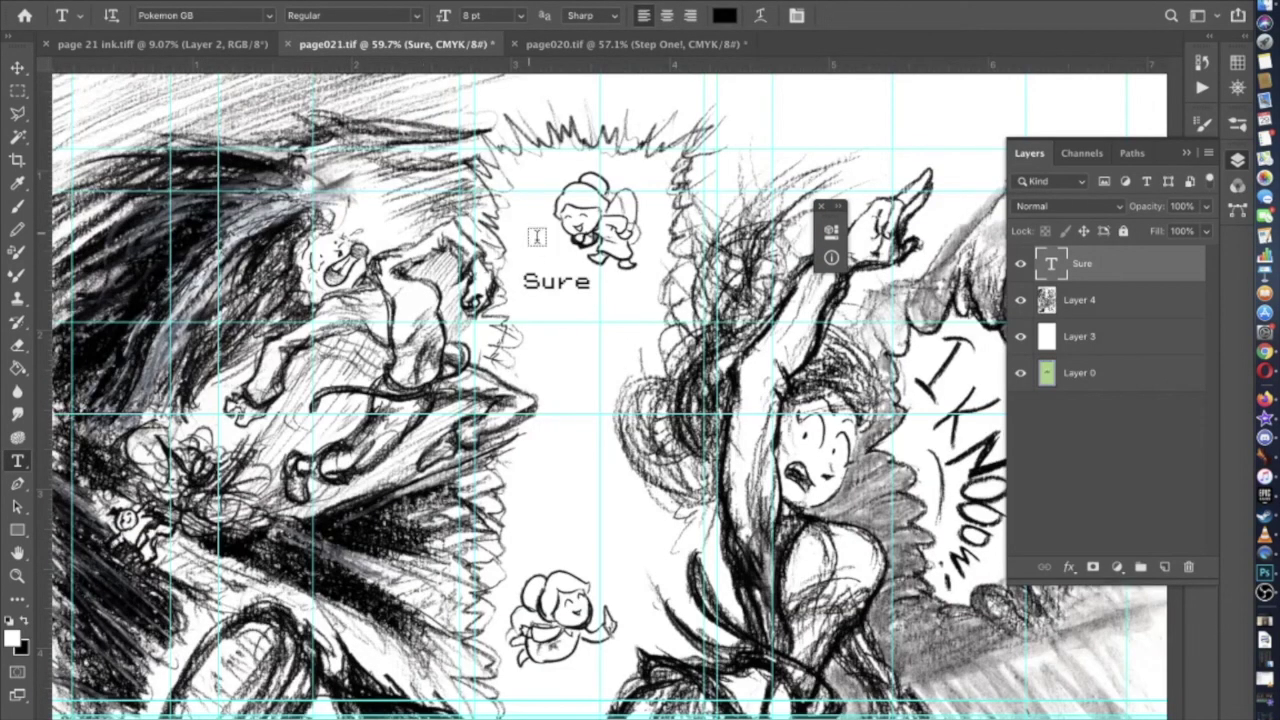
left_click(588, 281)
type("!")
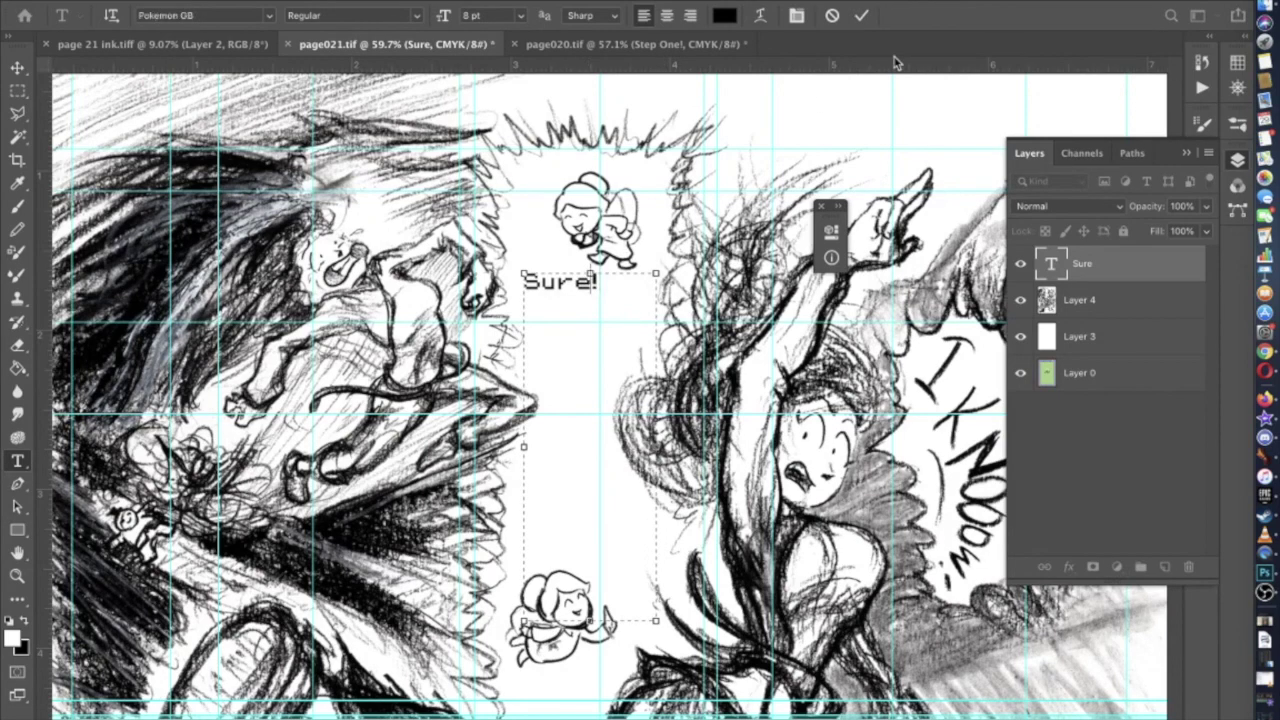
key("Left")
type("hope you")
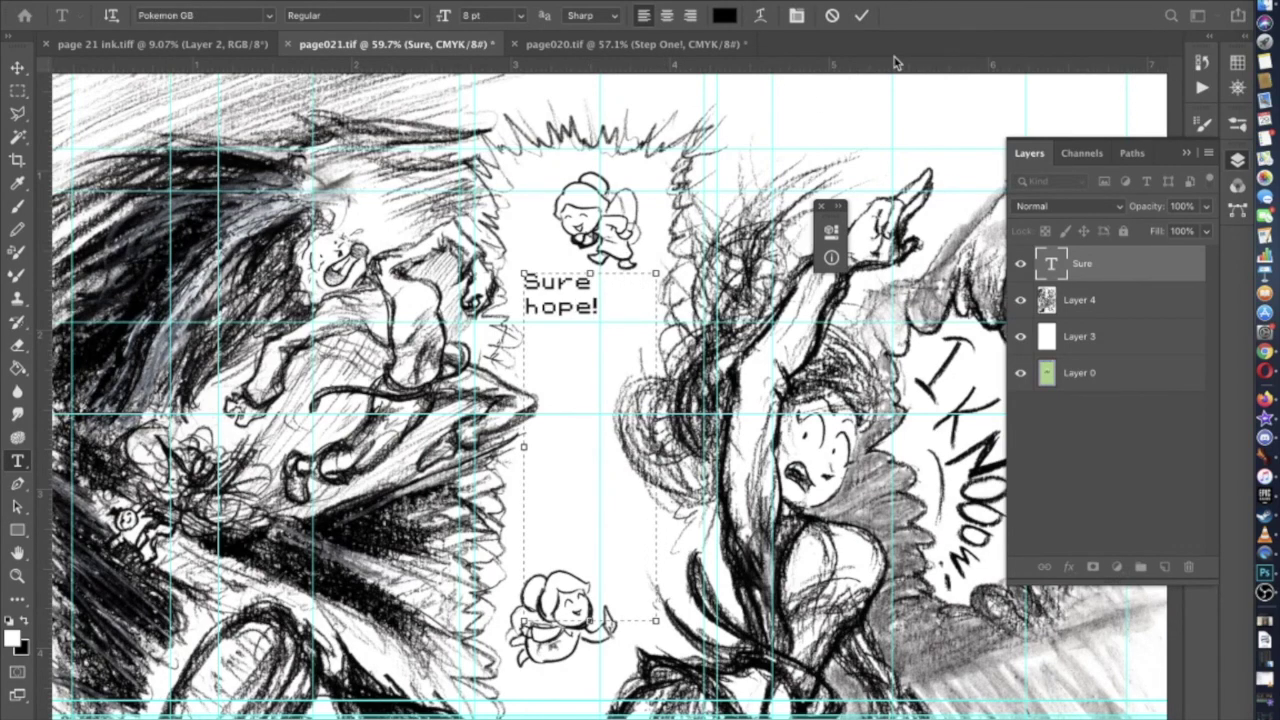
key("BackSpace")
key("BackSpace")
type("you")
key("BackSpace")
key("BackSpace")
key("BackSpace")
key("BackSpace")
key("BackSpace")
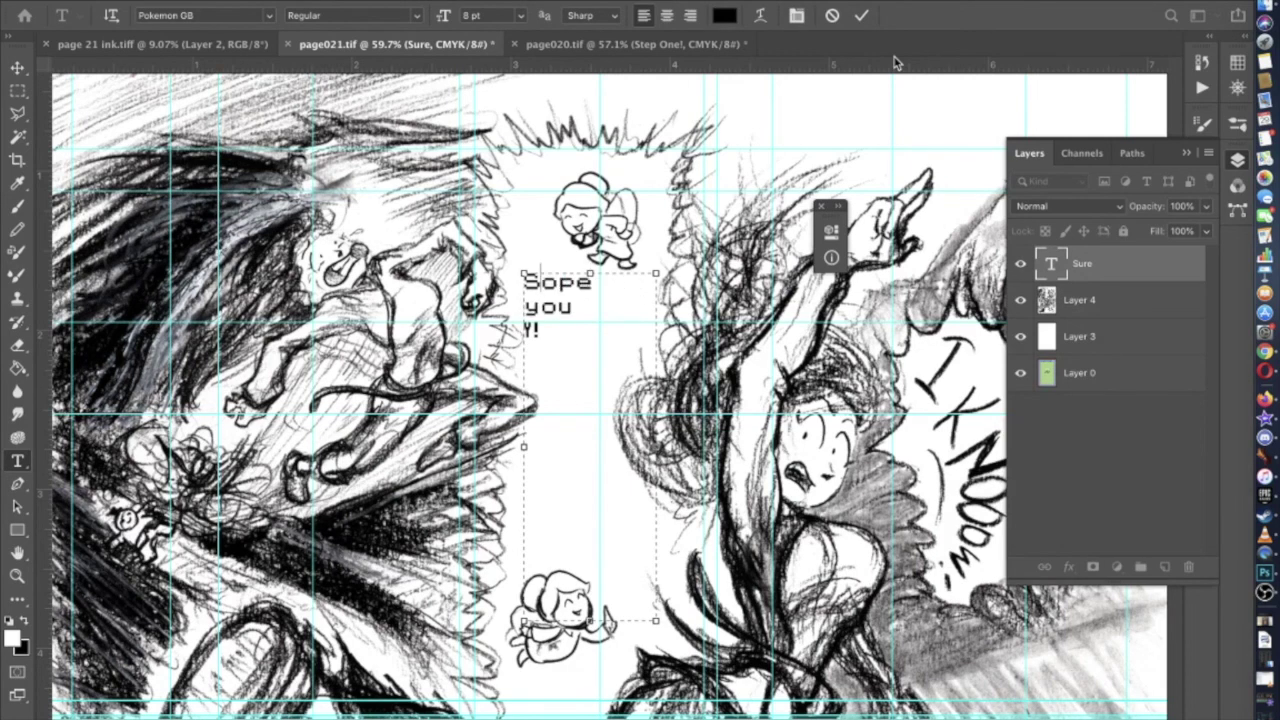
key("BackSpace")
type("Hope you know how ")
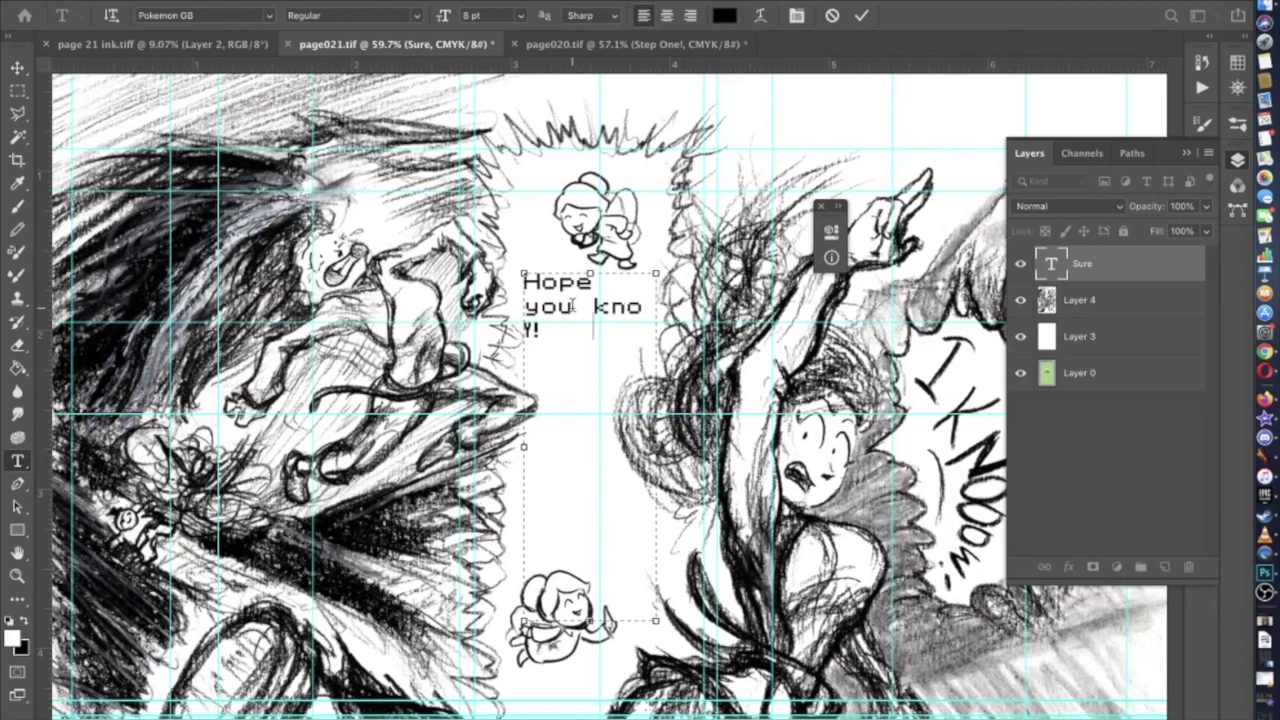
type("to shield")
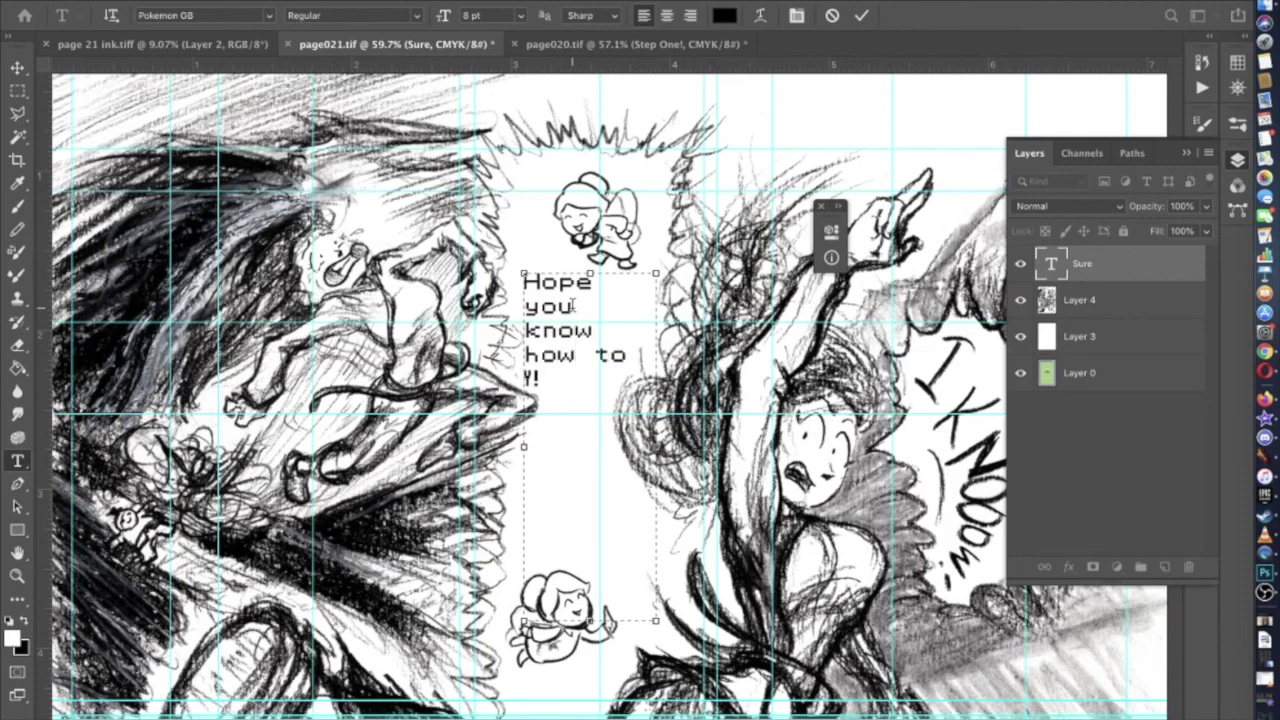
type("@")
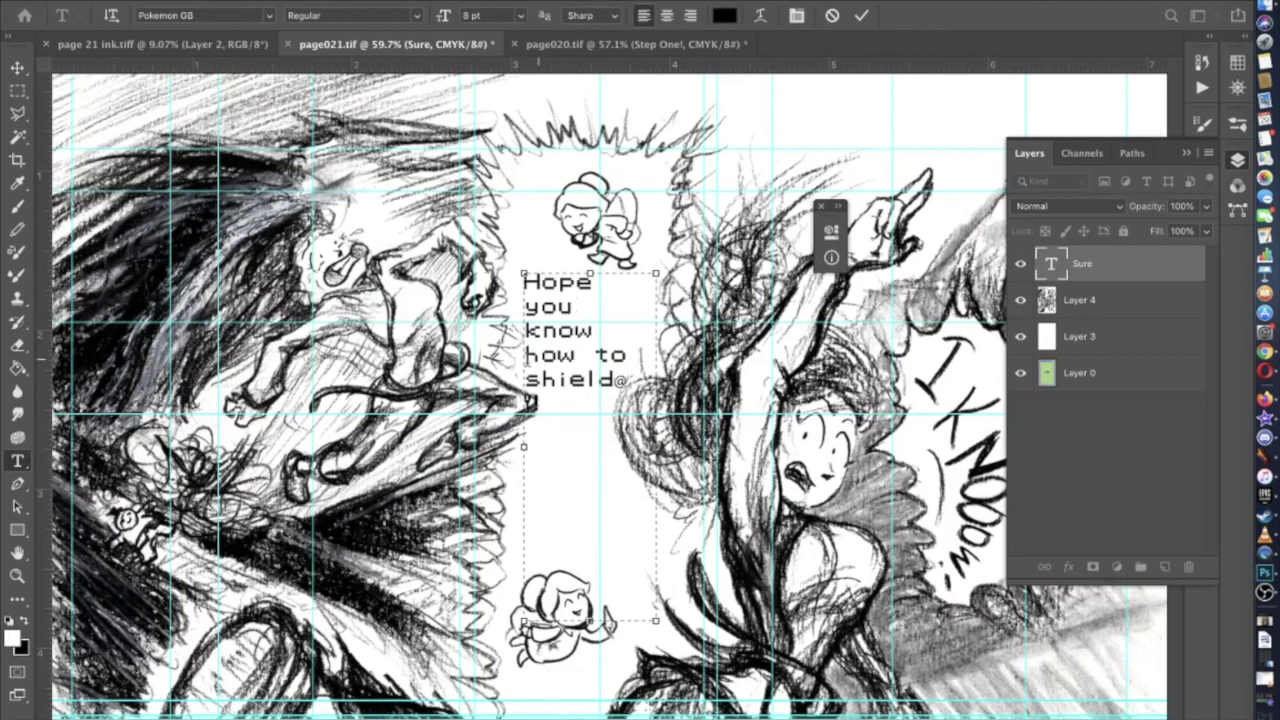
key("Delete")
key("BackSpace")
Widen the text box leftward and fix the line break and space between 'know' and 'how'
scroll(549, 374, "up", 3)
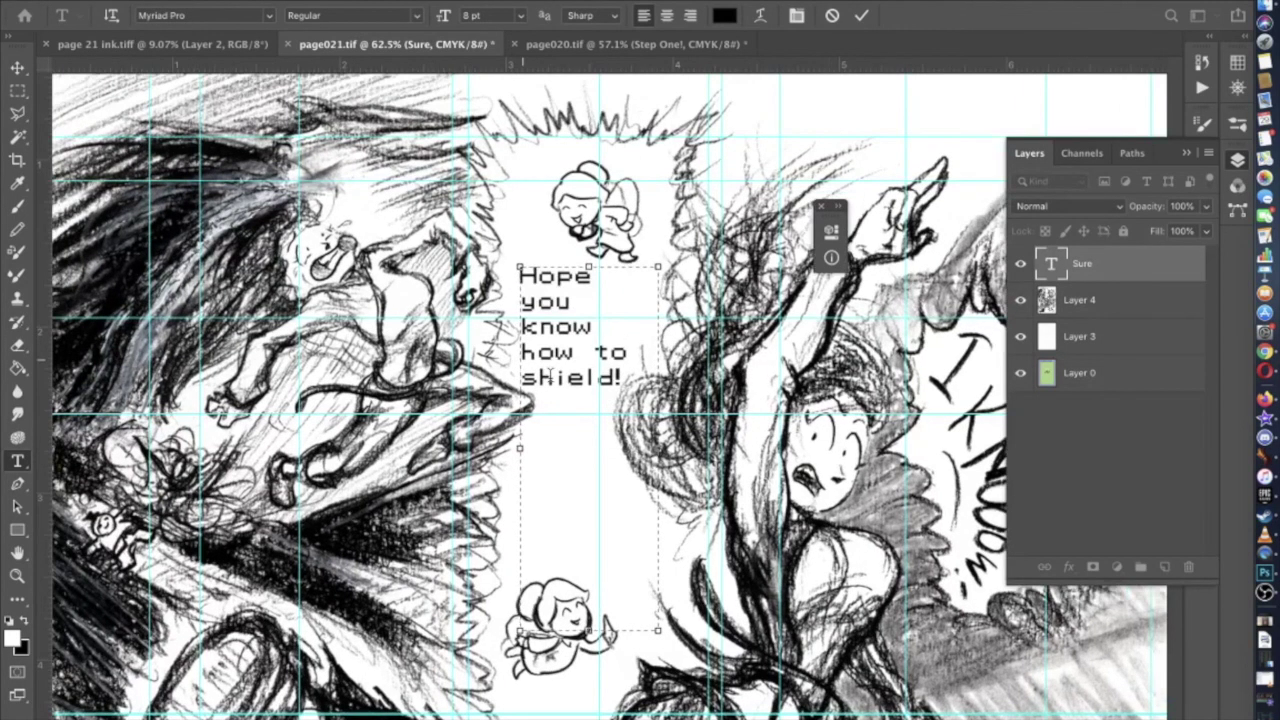
scroll(516, 450, "up", 1)
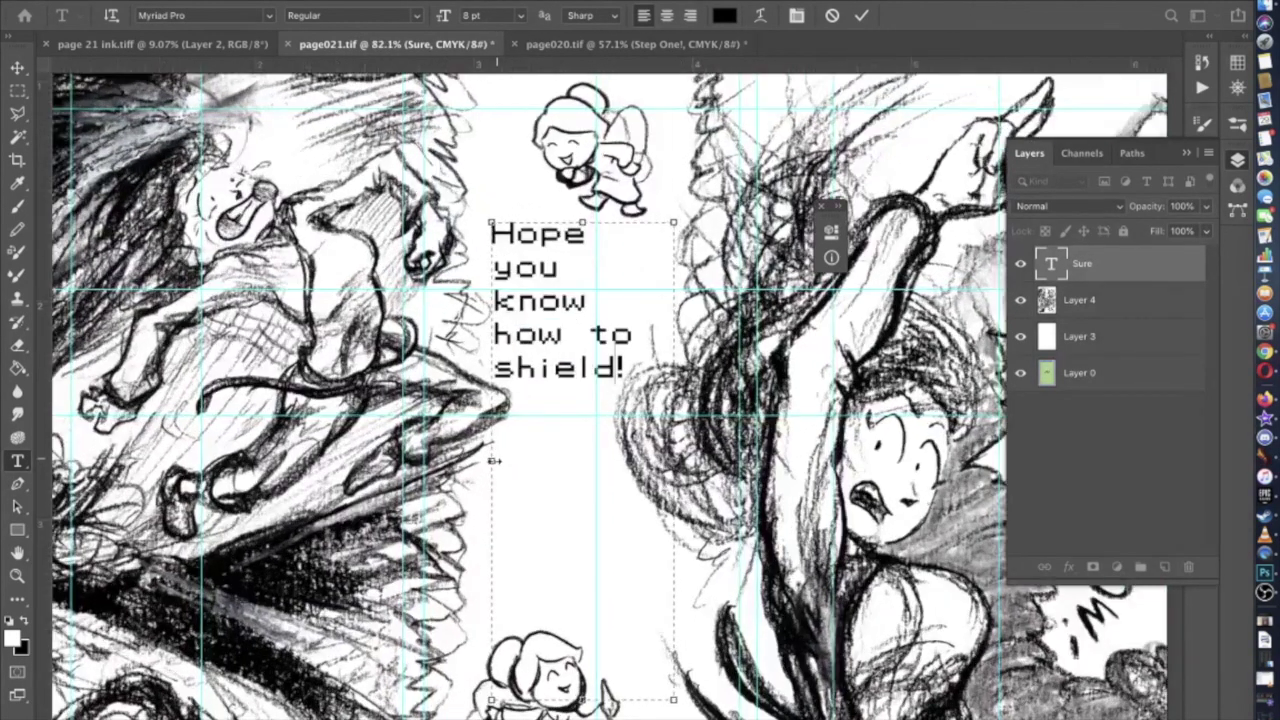
left_click_drag(493, 461, 486, 461)
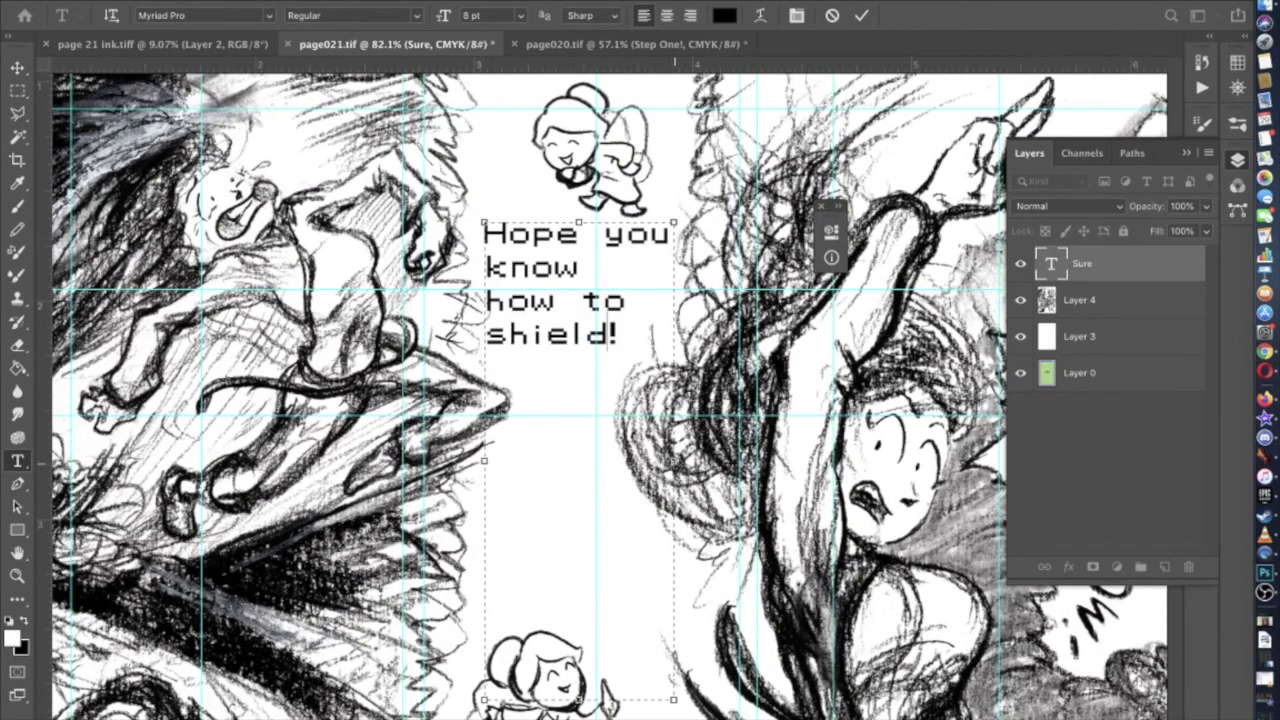
scroll(625, 432, "up", 2)
left_click(515, 398)
key("BackSpace")
type("v")
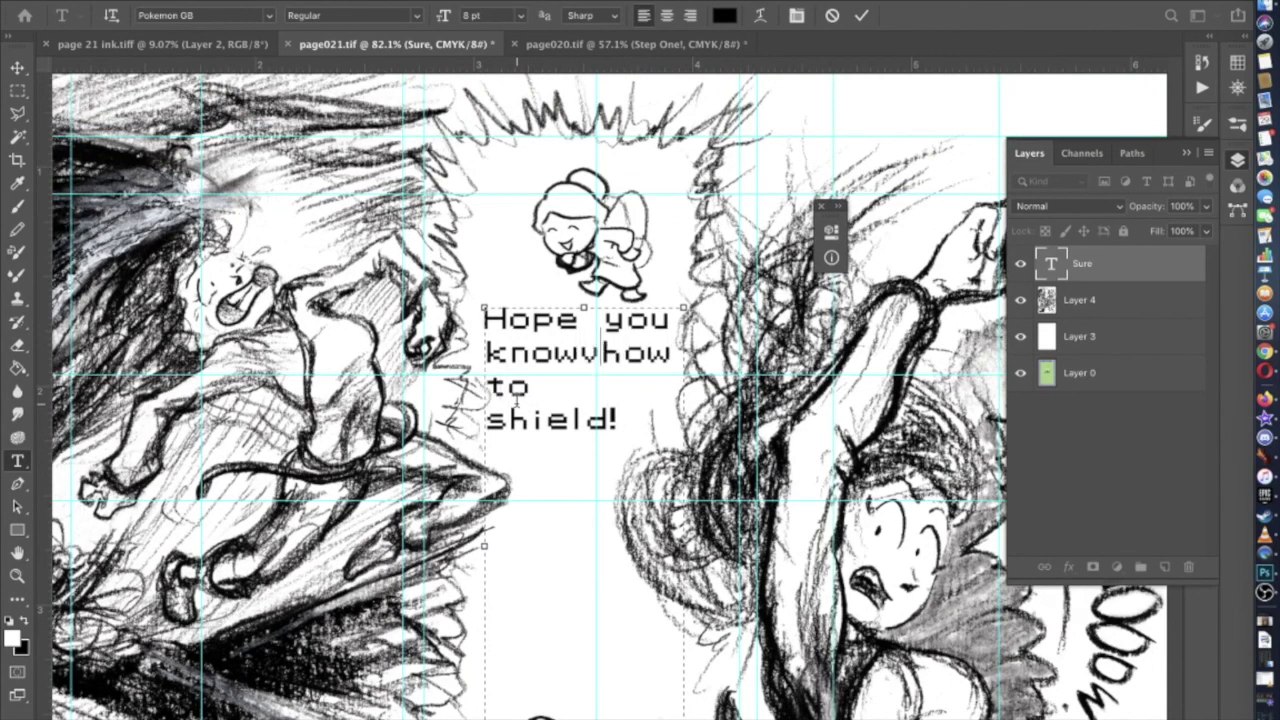
key("BackSpace")
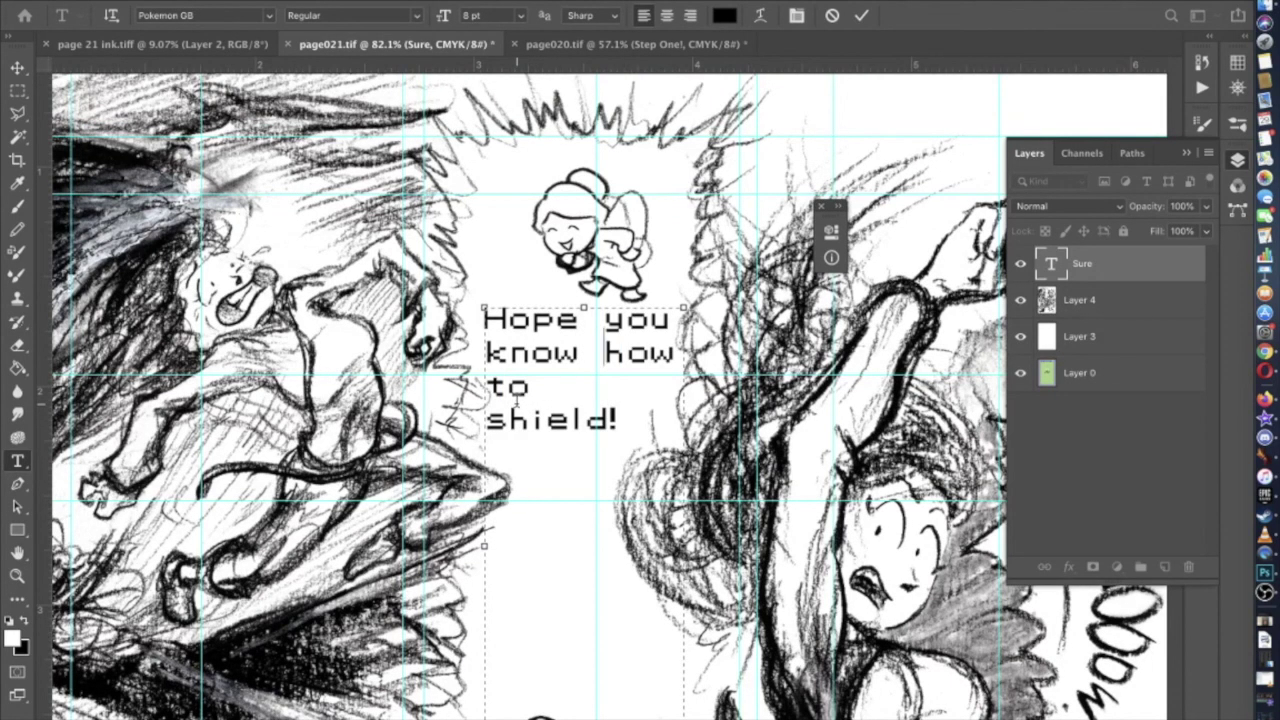
key("BackSpace")
key("BackSpace")
key("BackSpace")
Open the Character panel and set -300 tracking on the space between 'Hope' and 'you'
key("Up")
key("shift+Left")
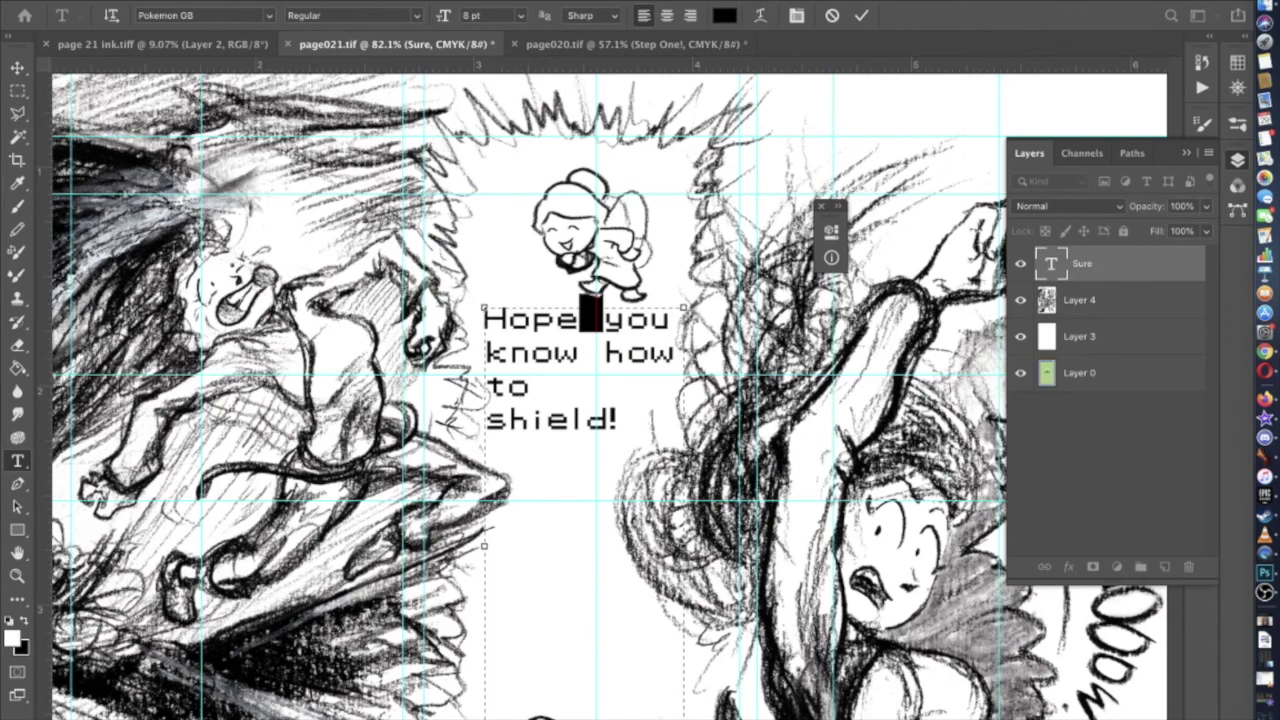
key("super+shift+slash")
type("character")
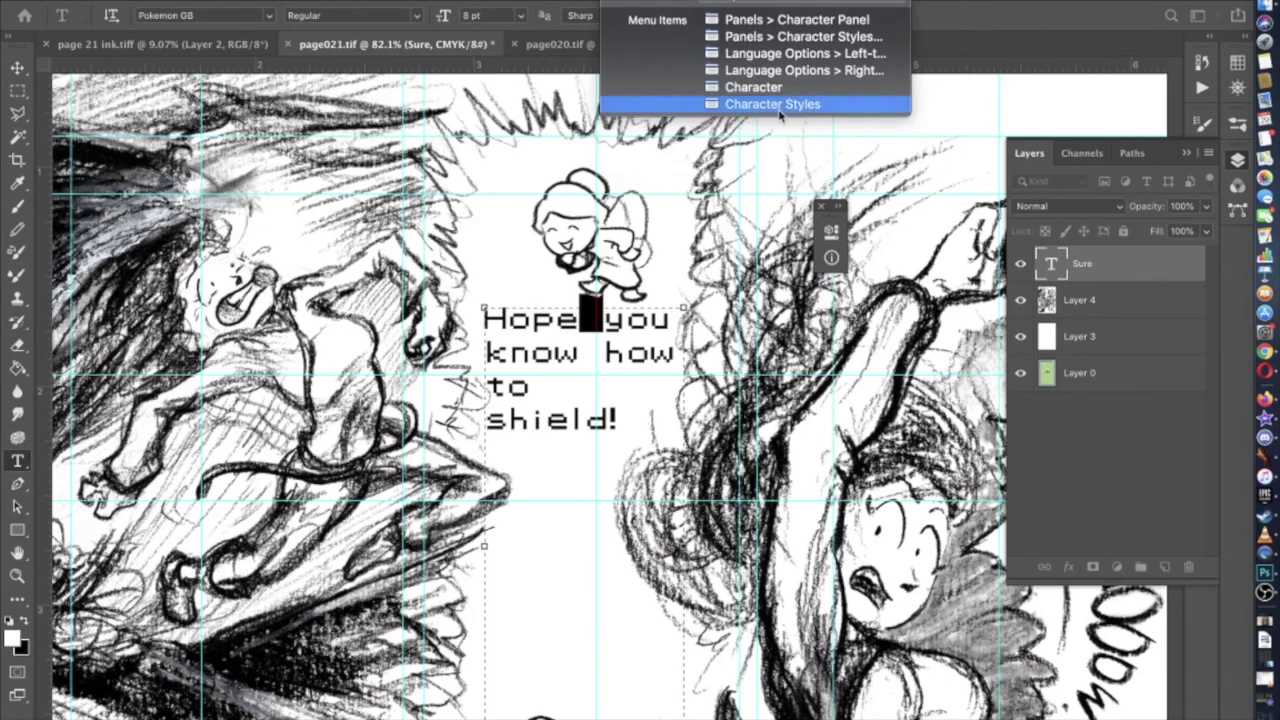
left_click(770, 95)
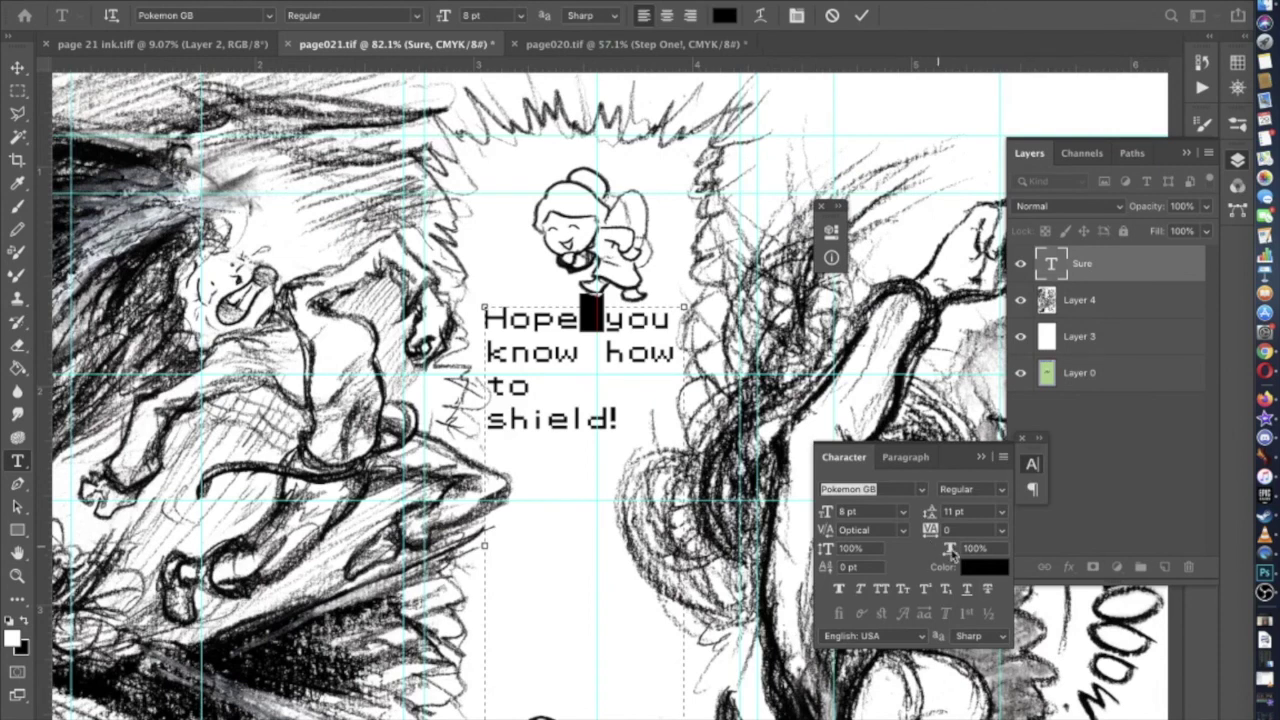
left_click(1001, 529)
left_click(970, 536)
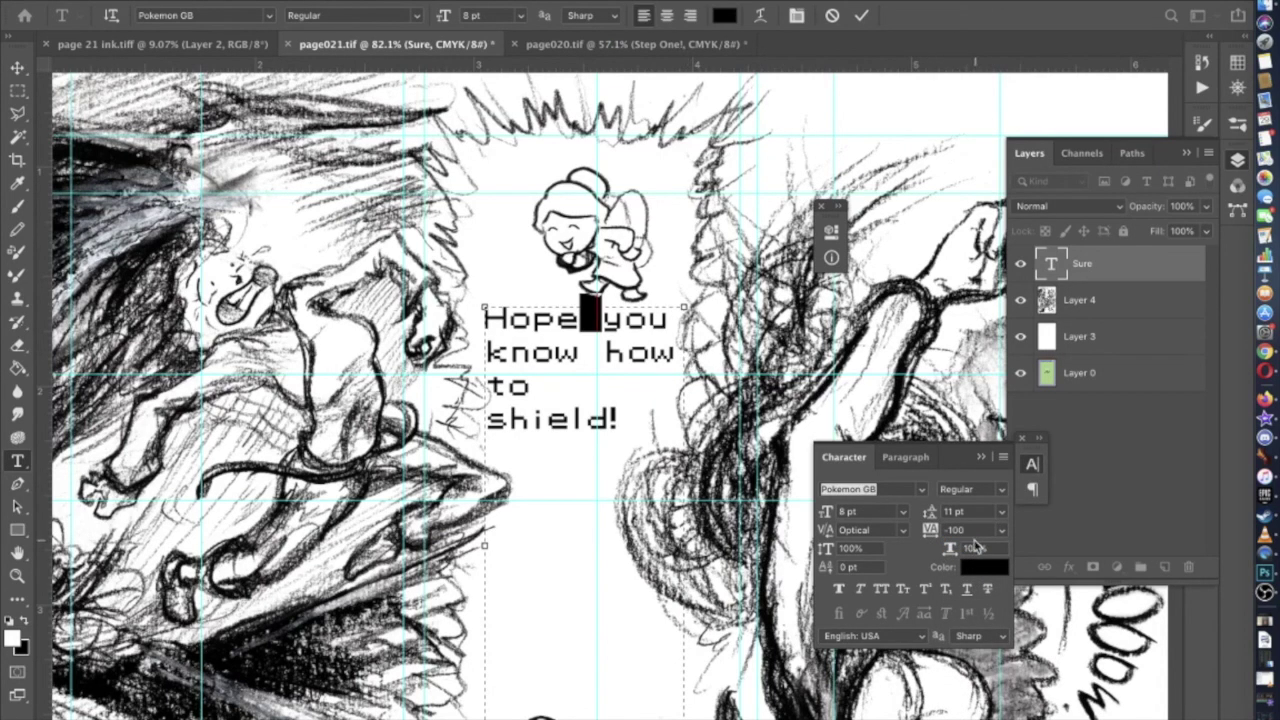
left_click(955, 530)
left_click(950, 530)
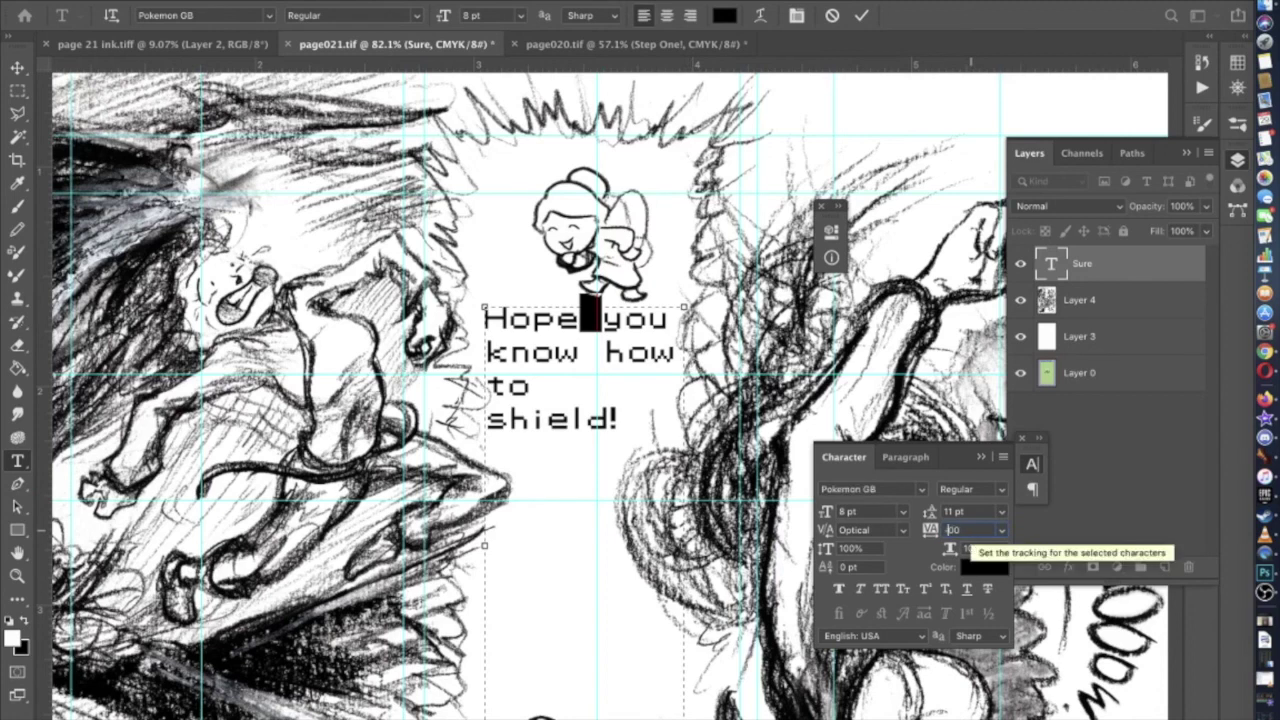
key("Return")
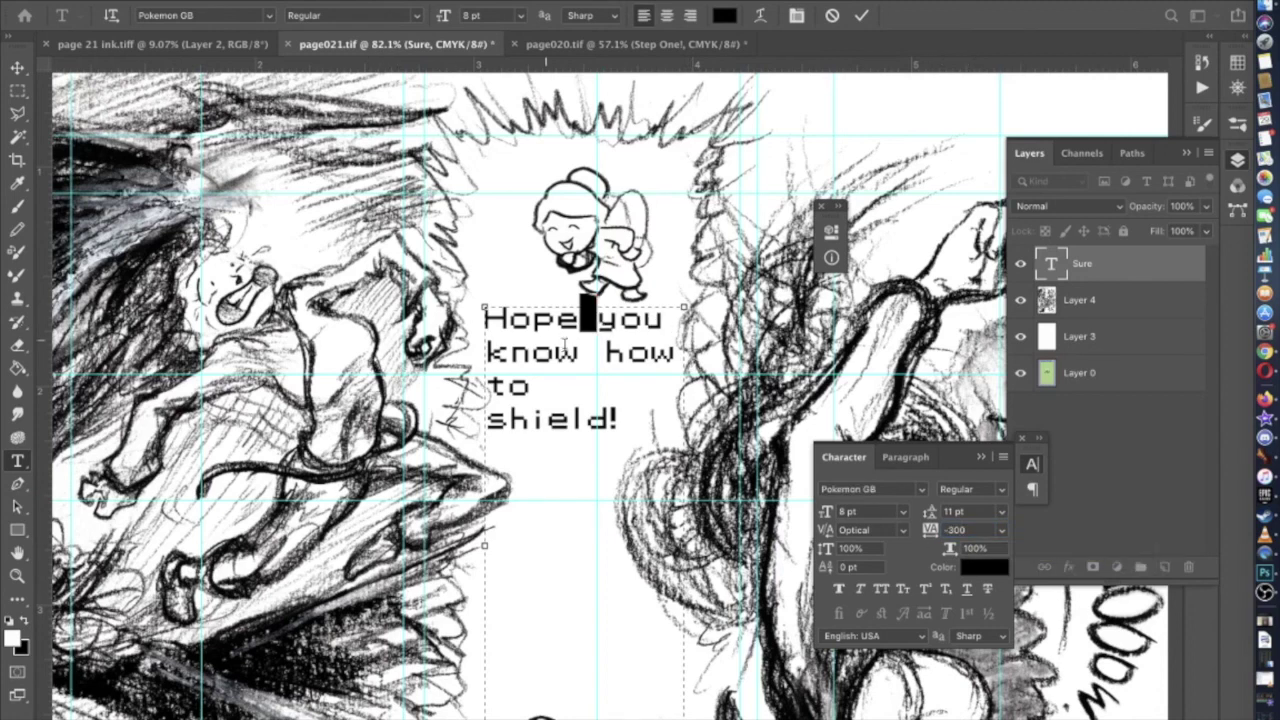
Tighten the 'know how' gap with -300 tracking and keep the line break after 'to'
double_click(583, 355)
left_click(955, 531)
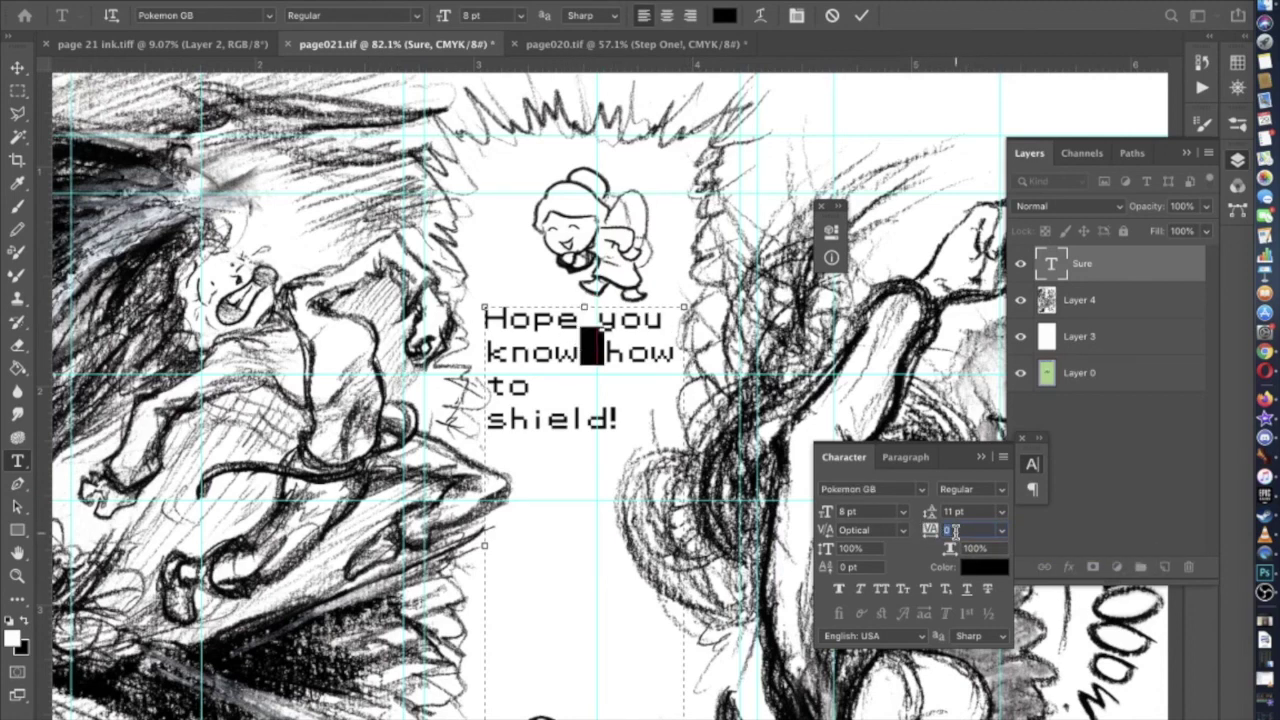
type("-3")
key("Return")
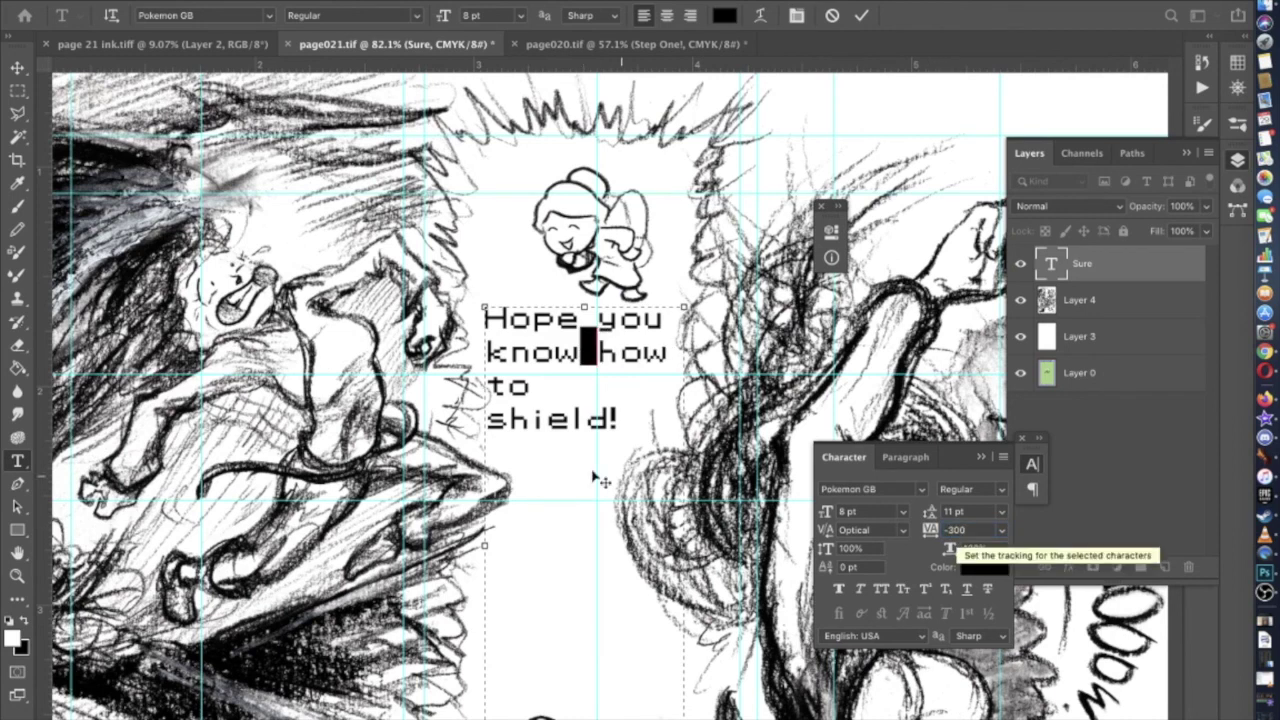
left_click(551, 397)
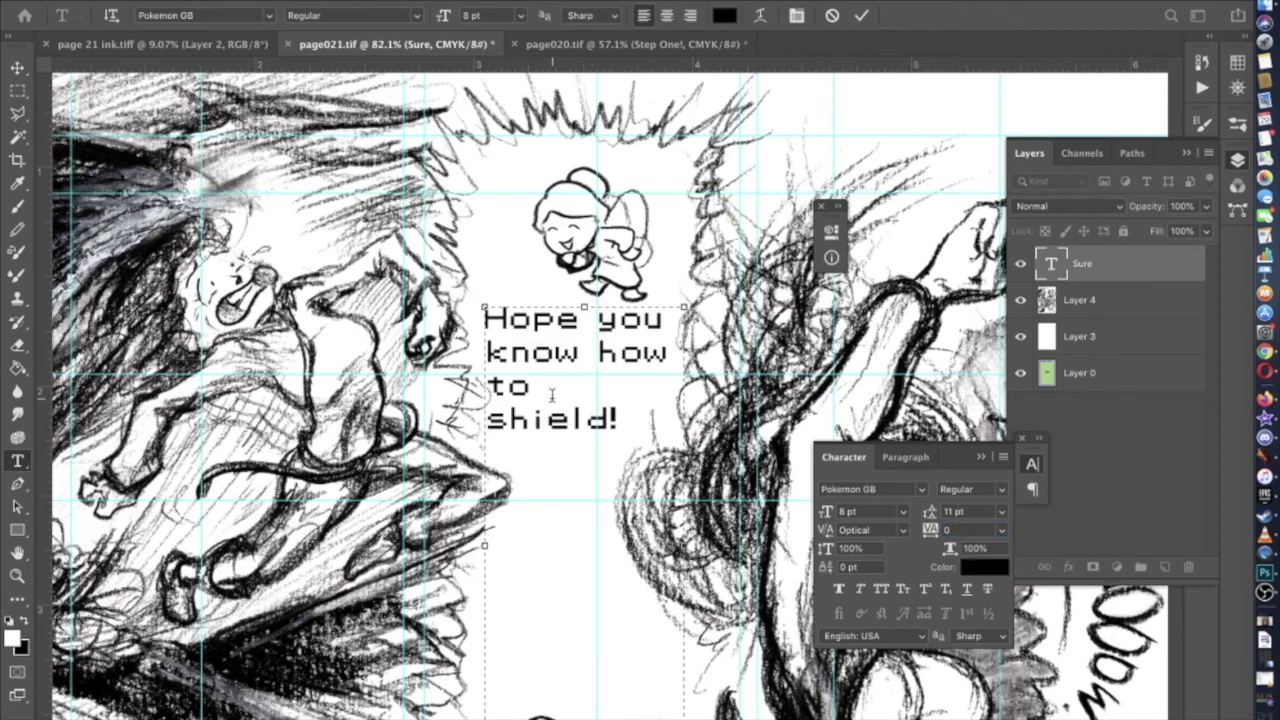
key("Delete")
key("Return")
Widen the text box so 'to shield!' fits on one line and commit the text
scroll(551, 397, "up", 4)
scroll(551, 397, "right", 3)
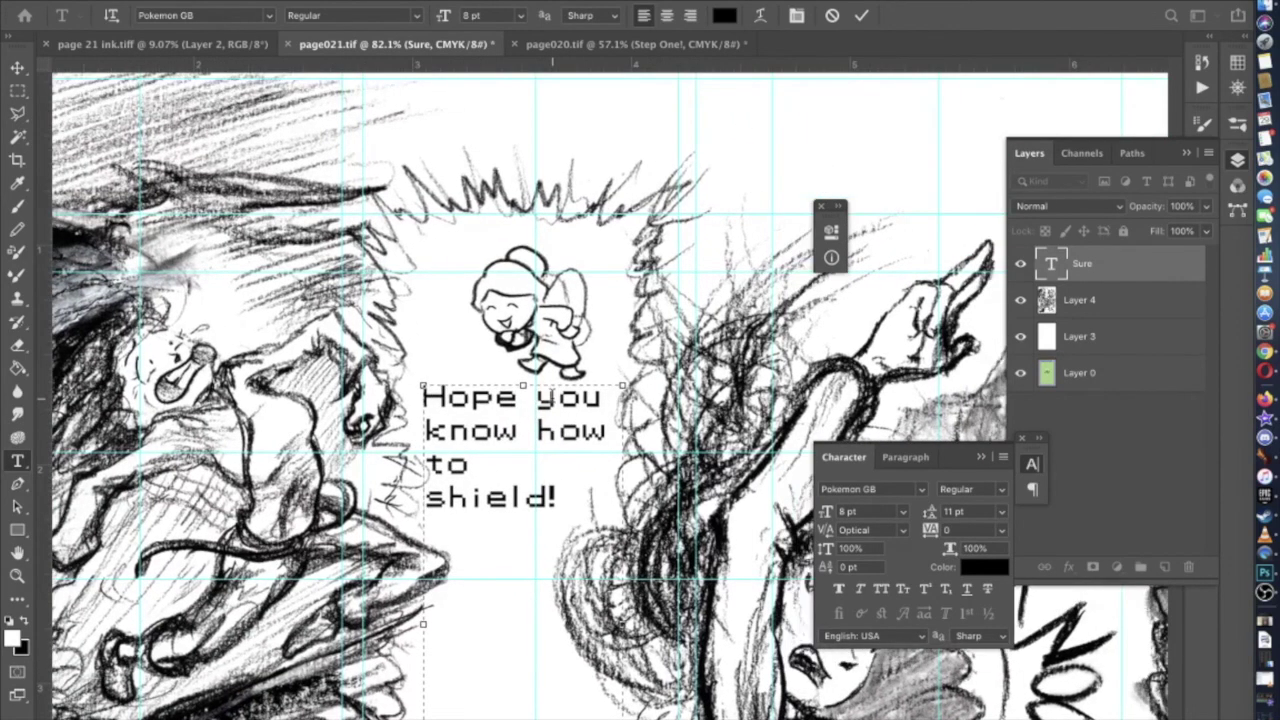
left_click_drag(424, 623, 414, 624)
left_click(486, 462)
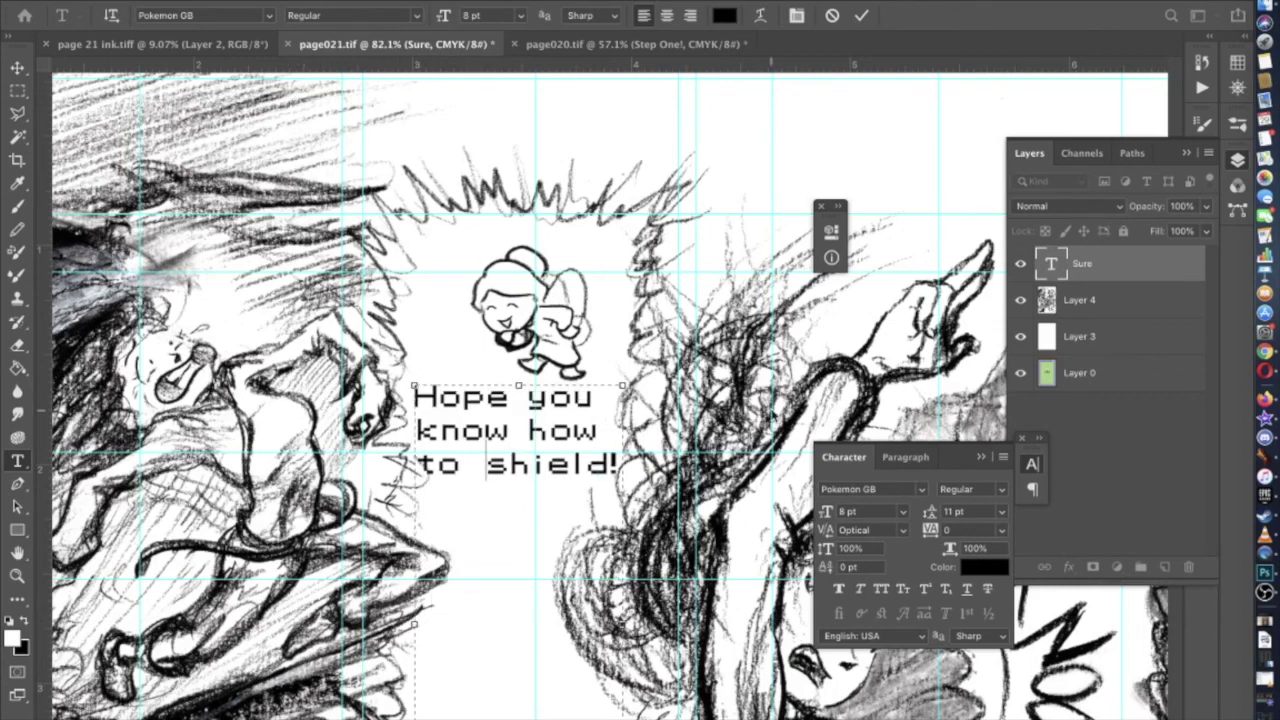
left_click(18, 67)
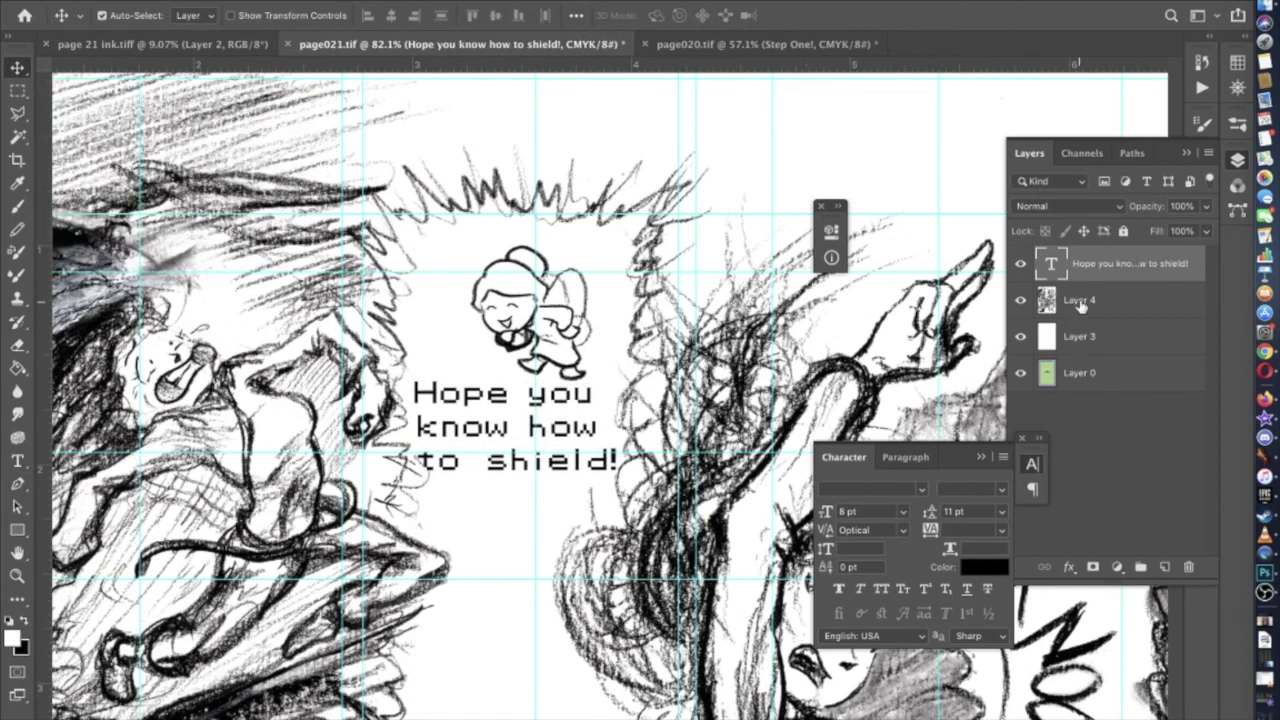
On Layer 4, outline the fairy above the dialogue with the Polygonal Lasso
left_click(1080, 300)
left_click(18, 112)
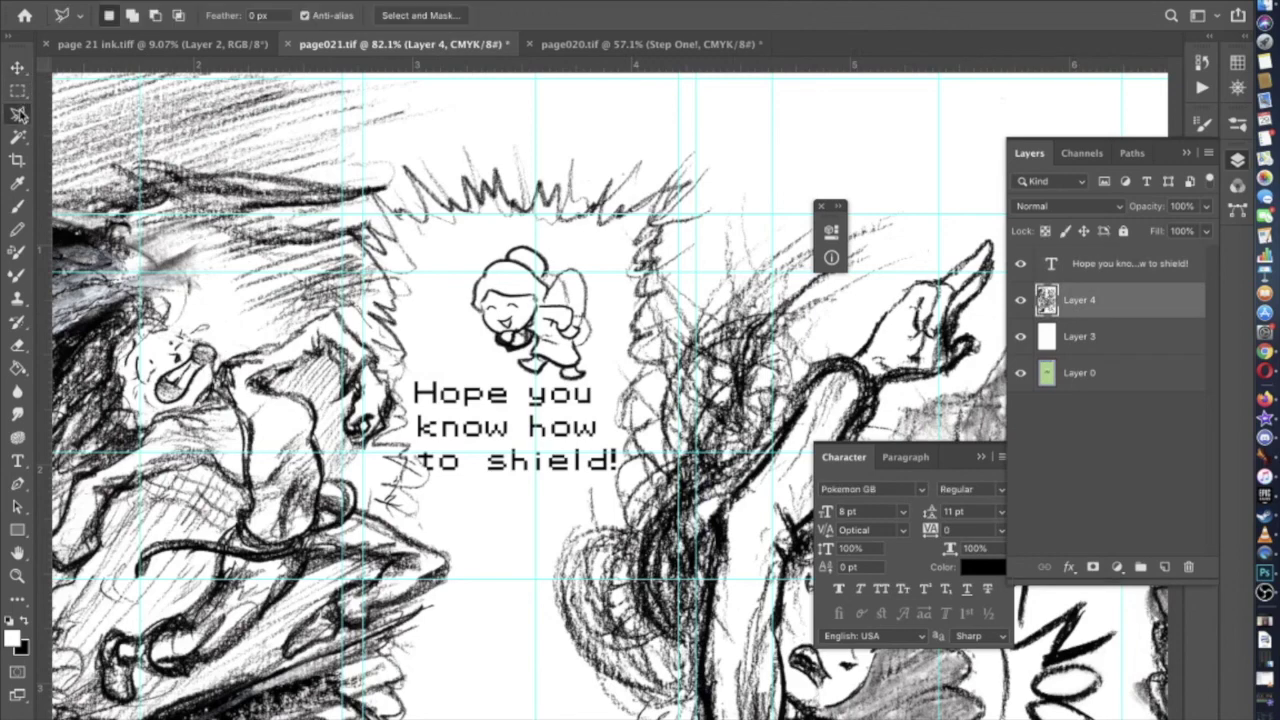
key("super+plus")
left_click(440, 137)
left_click(373, 190)
left_click(368, 282)
left_click(442, 356)
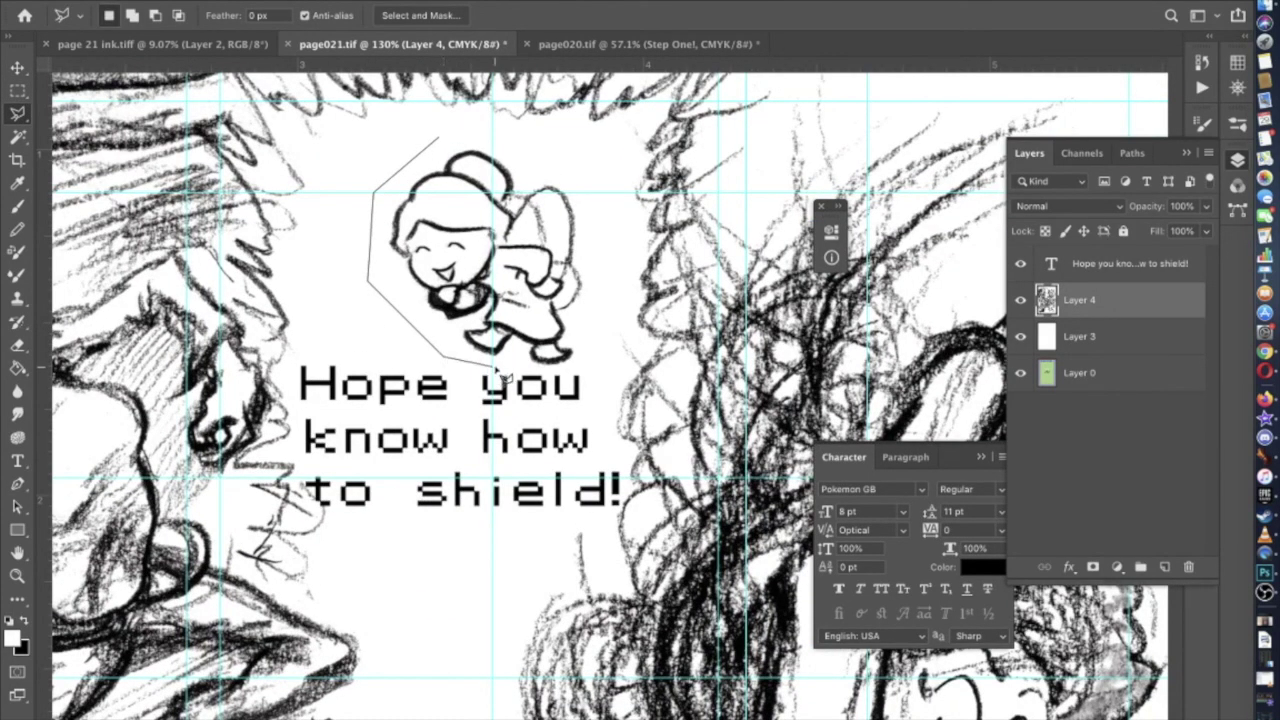
left_click(570, 363)
left_click(604, 300)
left_click(586, 175)
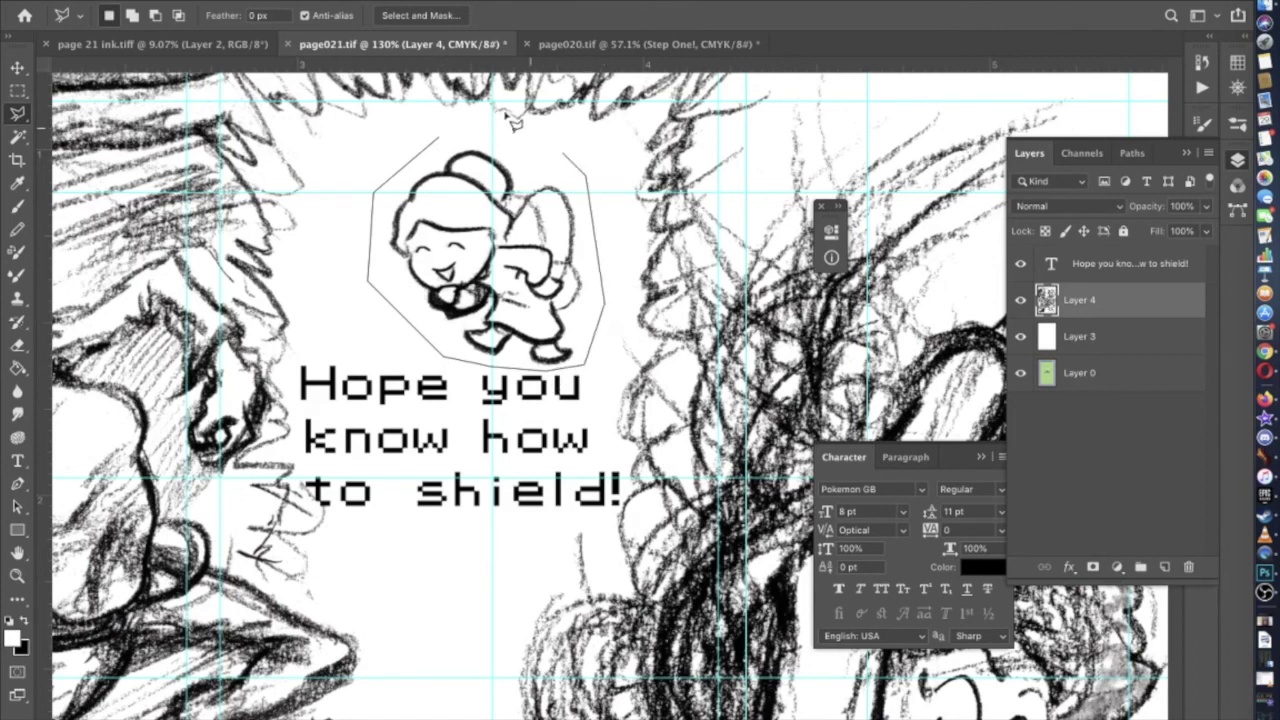
left_click(446, 145)
Nudge the selected fairy up and to the right, deselect, and reselect the dialogue layer
left_click(20, 68)
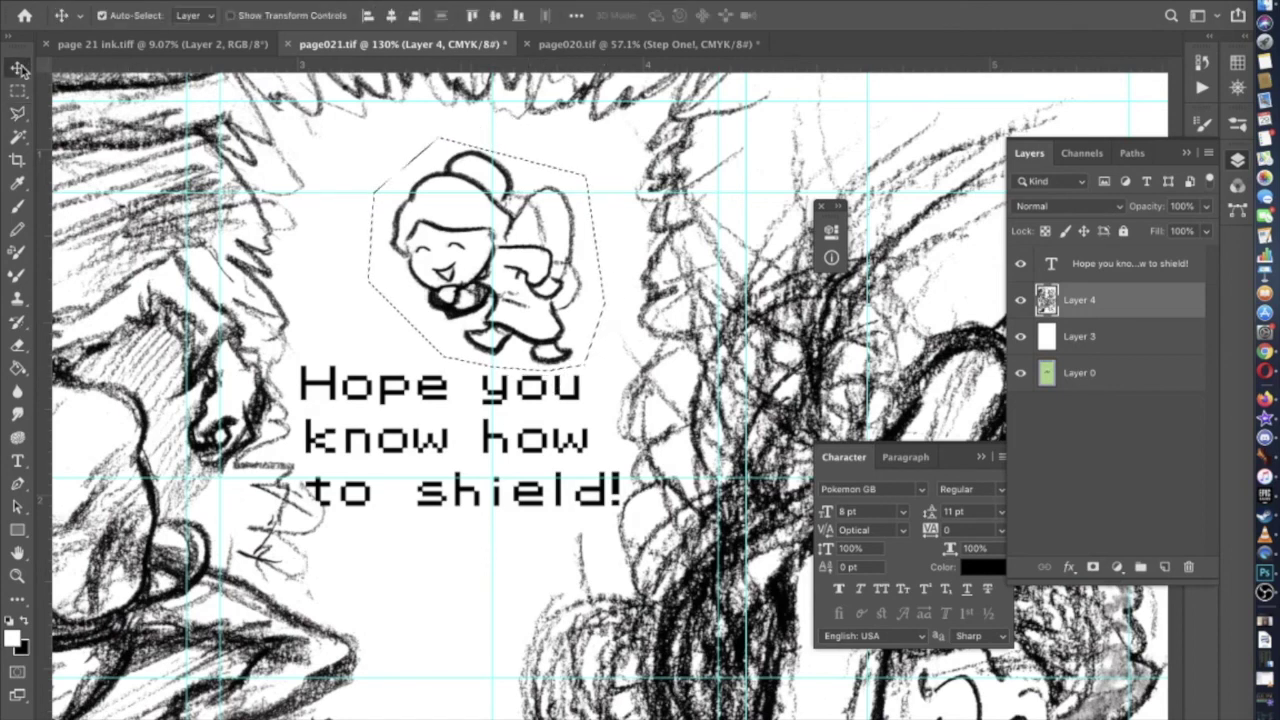
key("shift+Right")
key("Up")
key("Up")
key("Up")
key("Right")
key("Right")
key("Up")
key("Up")
key("Up")
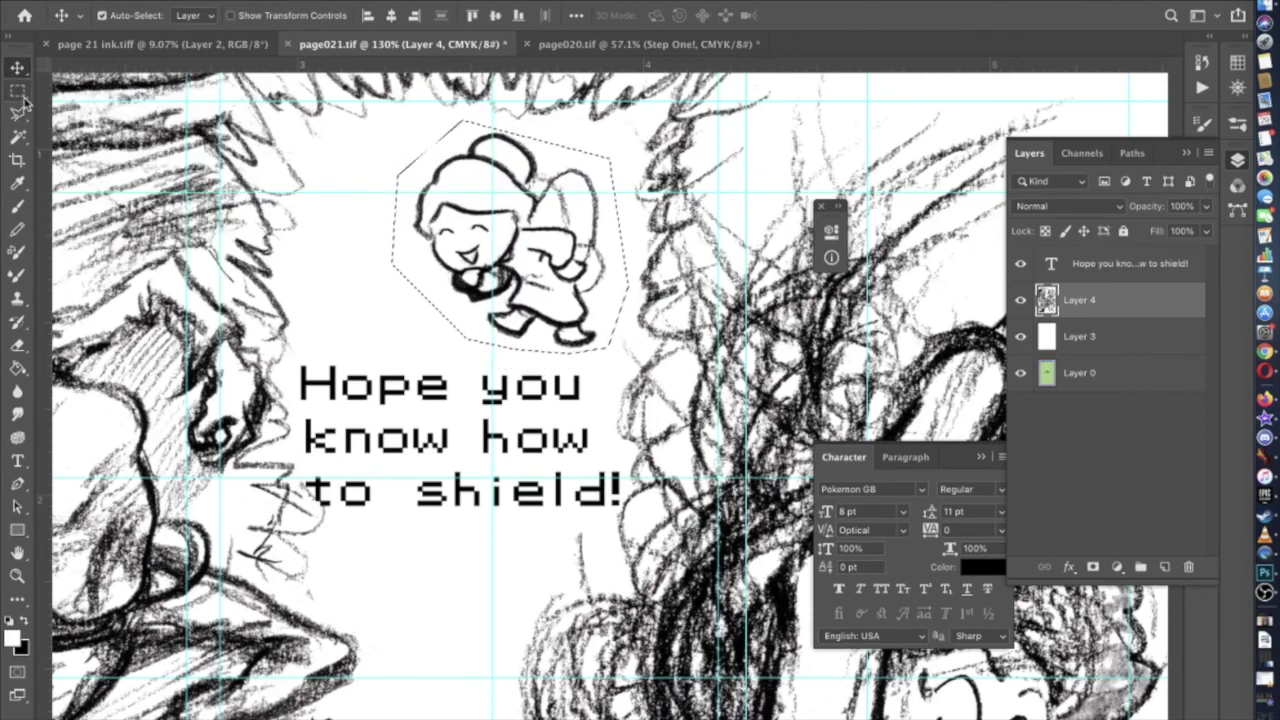
left_click(17, 90)
key("ctrl+d")
scroll(613, 408, "down", 4)
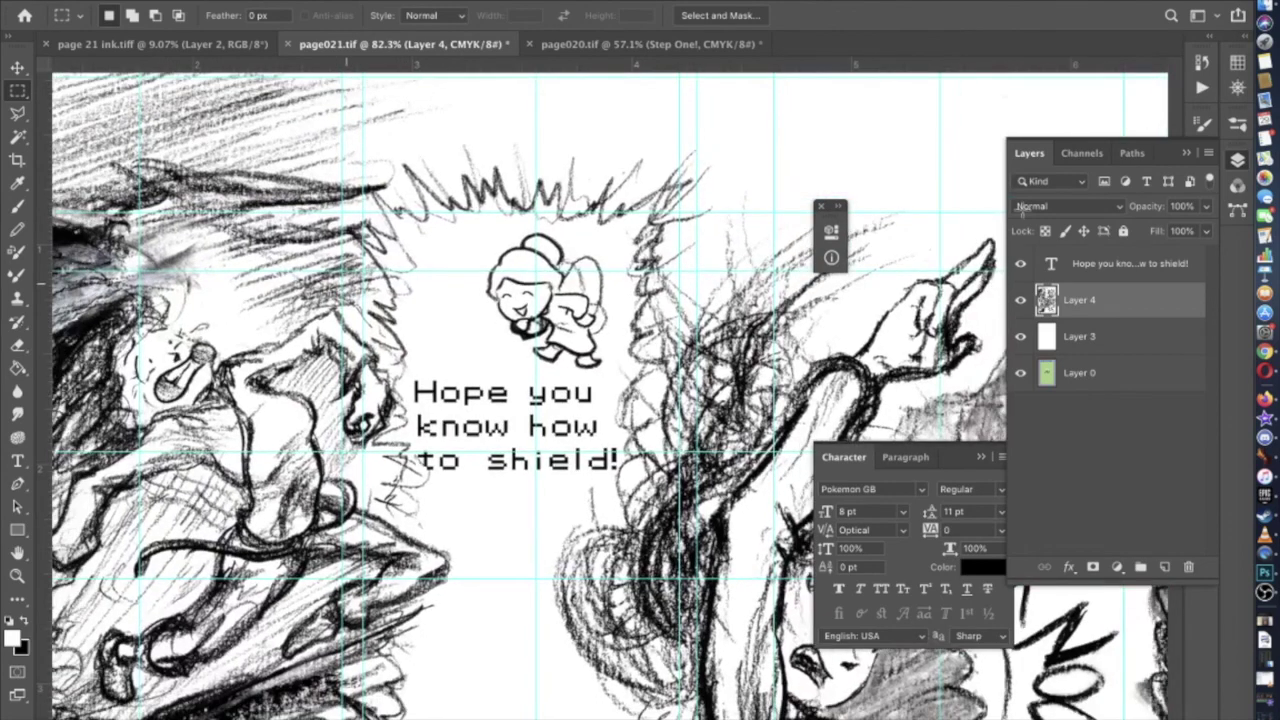
left_click(1177, 266)
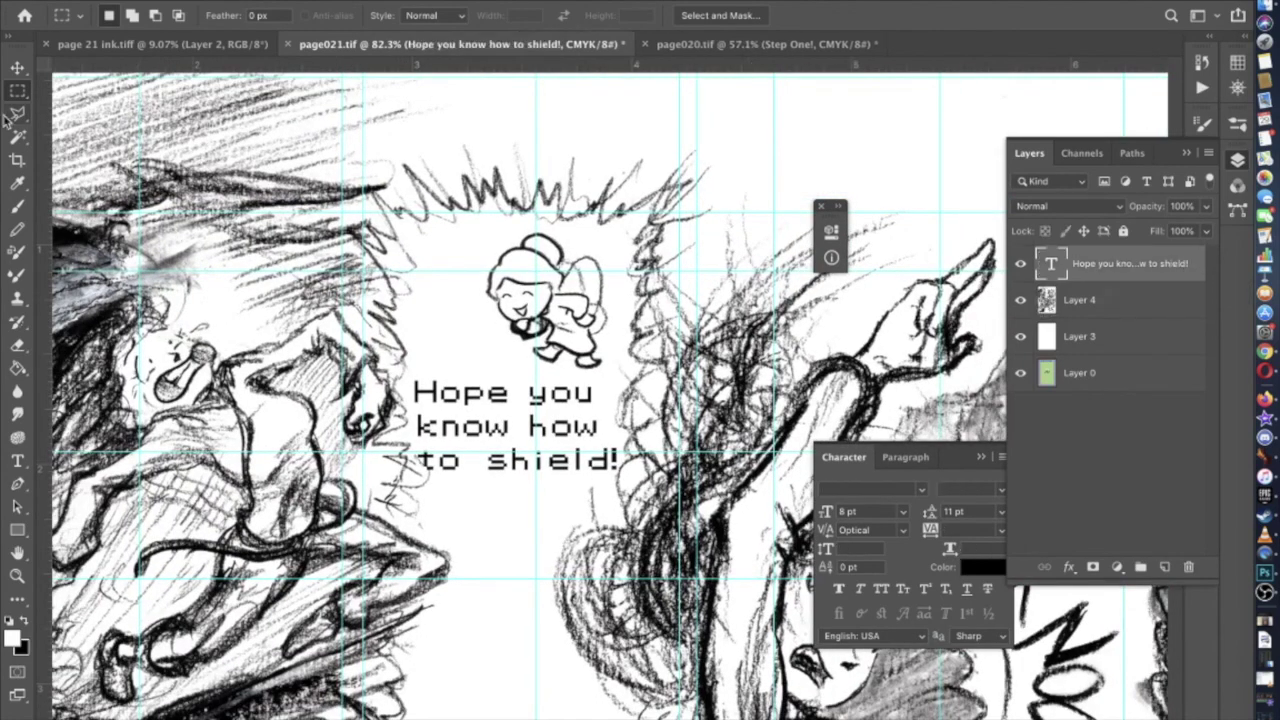
Add 'Sure' on its own line before a lowercase 'hope' in the dialogue
left_click(16, 72)
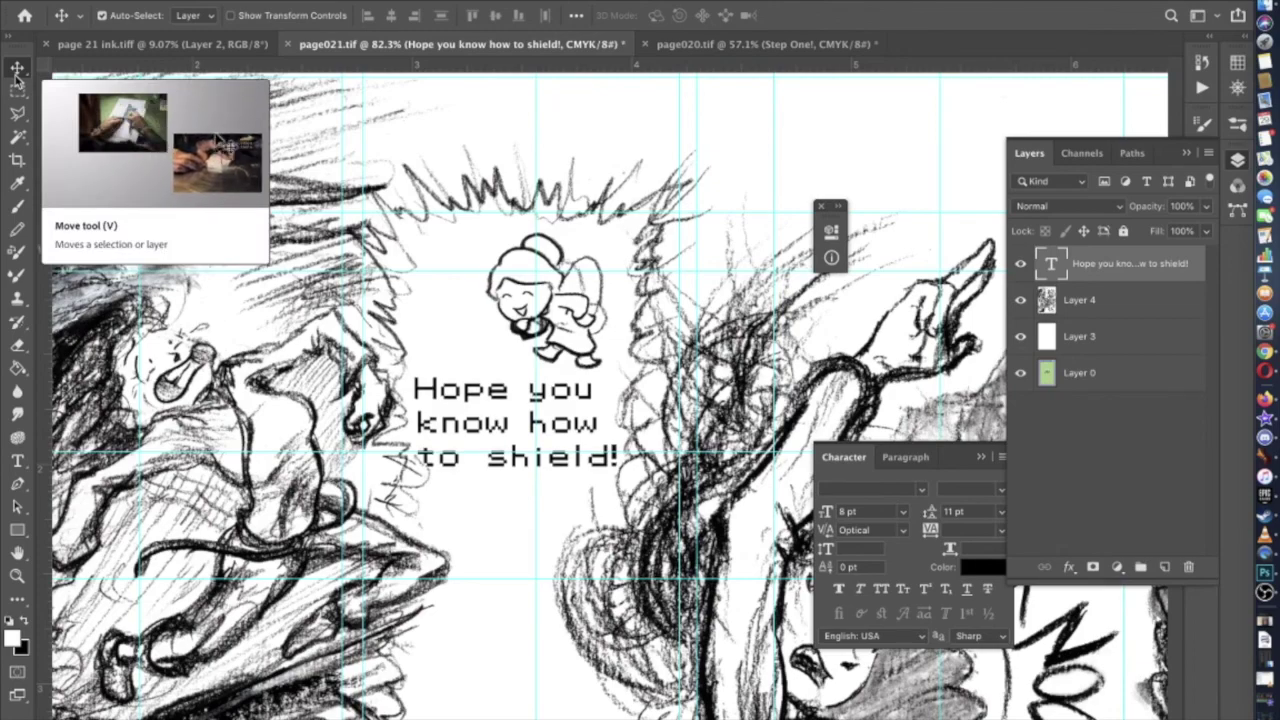
scroll(305, 432, "down", 2)
scroll(302, 430, "down", 2)
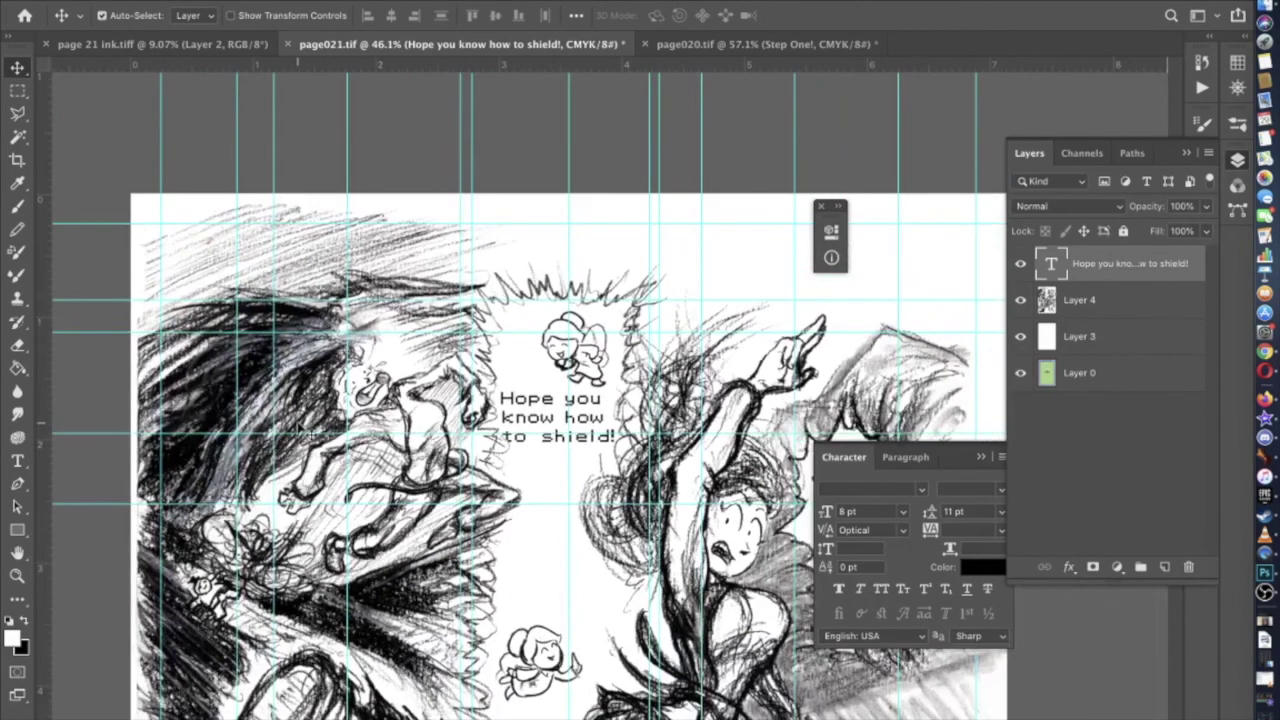
scroll(615, 410, "up", 2)
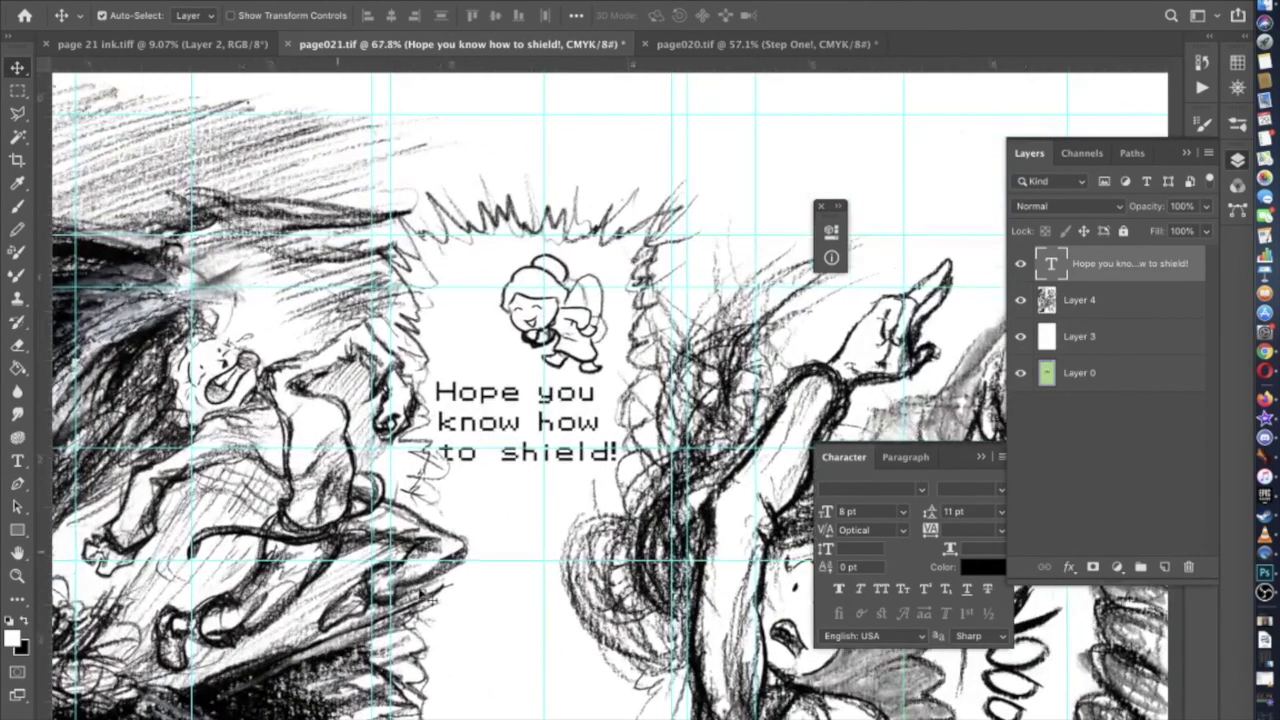
left_click(17, 460)
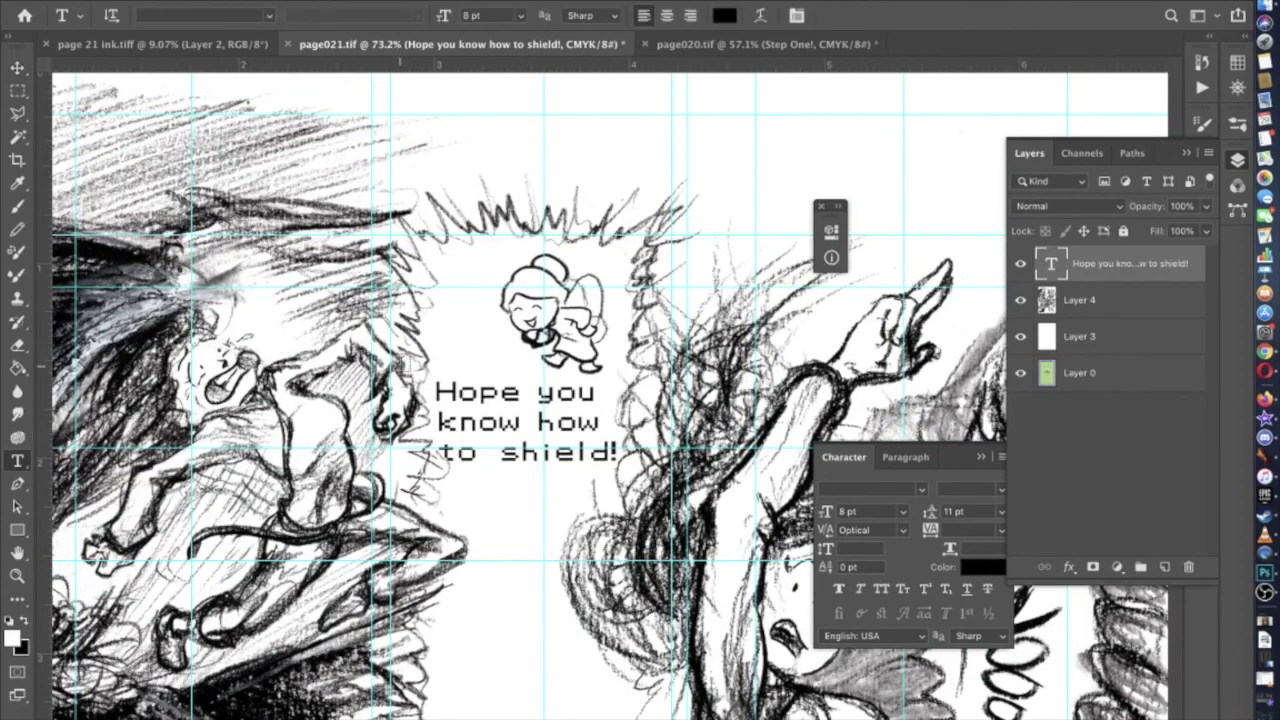
left_click(452, 383)
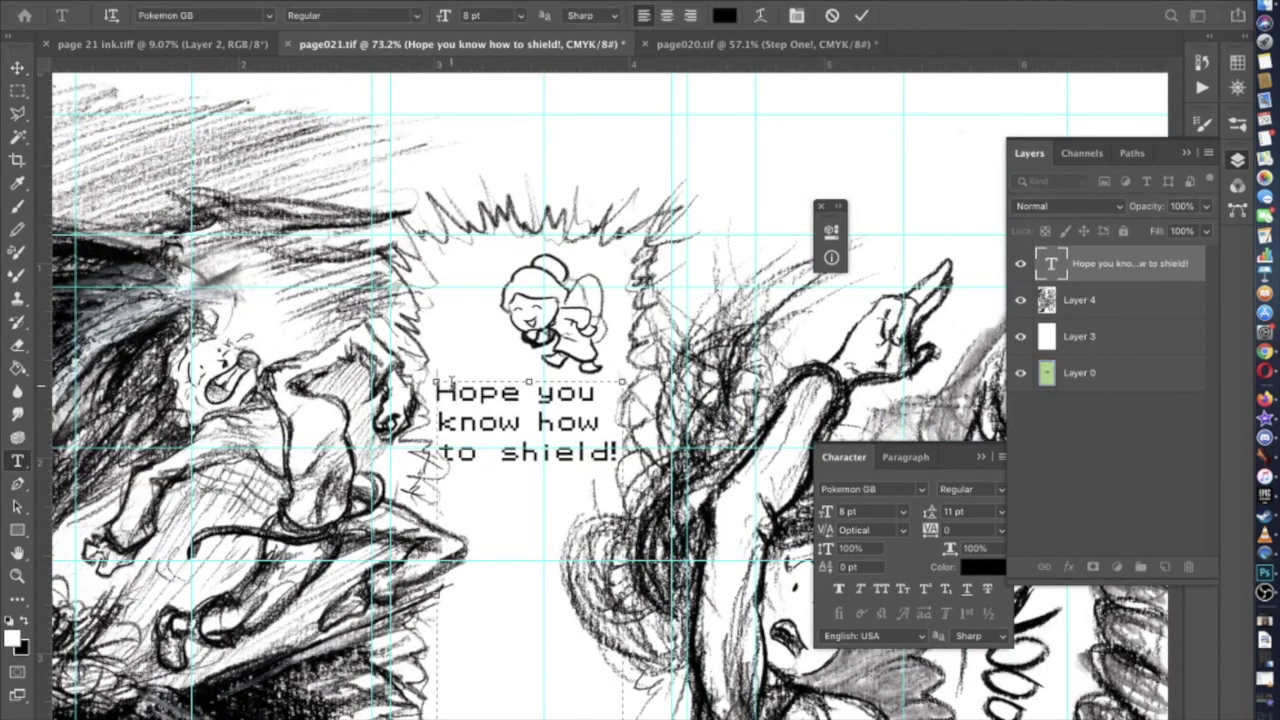
type("sur")
key("BackSpace")
key("BackSpace")
key("BackSpace")
type("Sure")
key("Return")
key("Delete")
type("h")
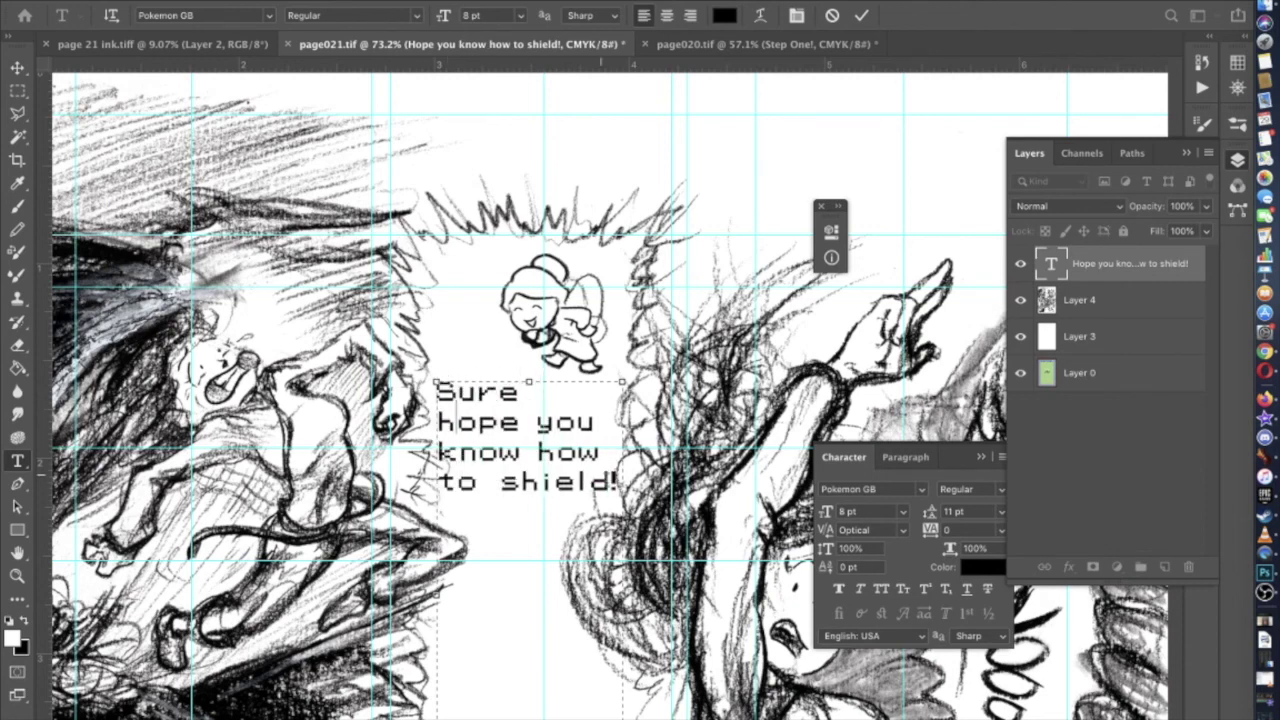
Set -300 tracking on the space after 'Sure' and finish editing the text
key("shift+Left")
key("Left")
key("shift+Left")
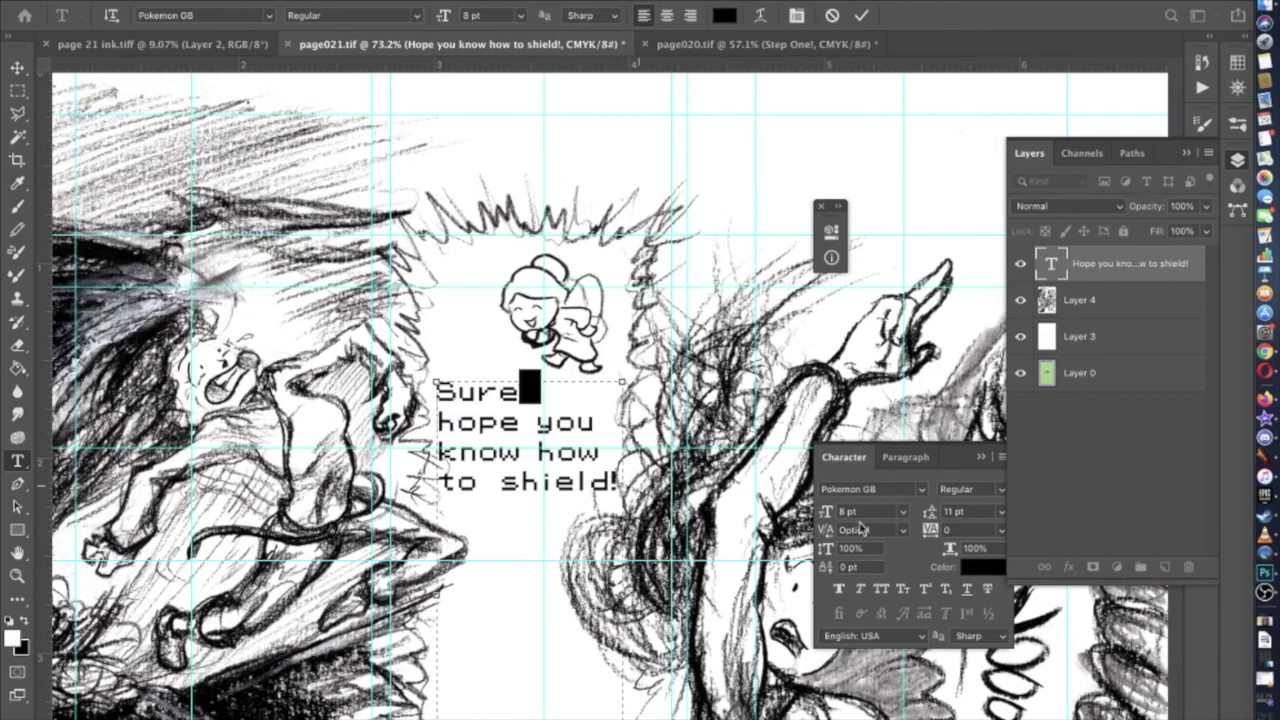
left_click(970, 528)
type("-300")
key("Return")
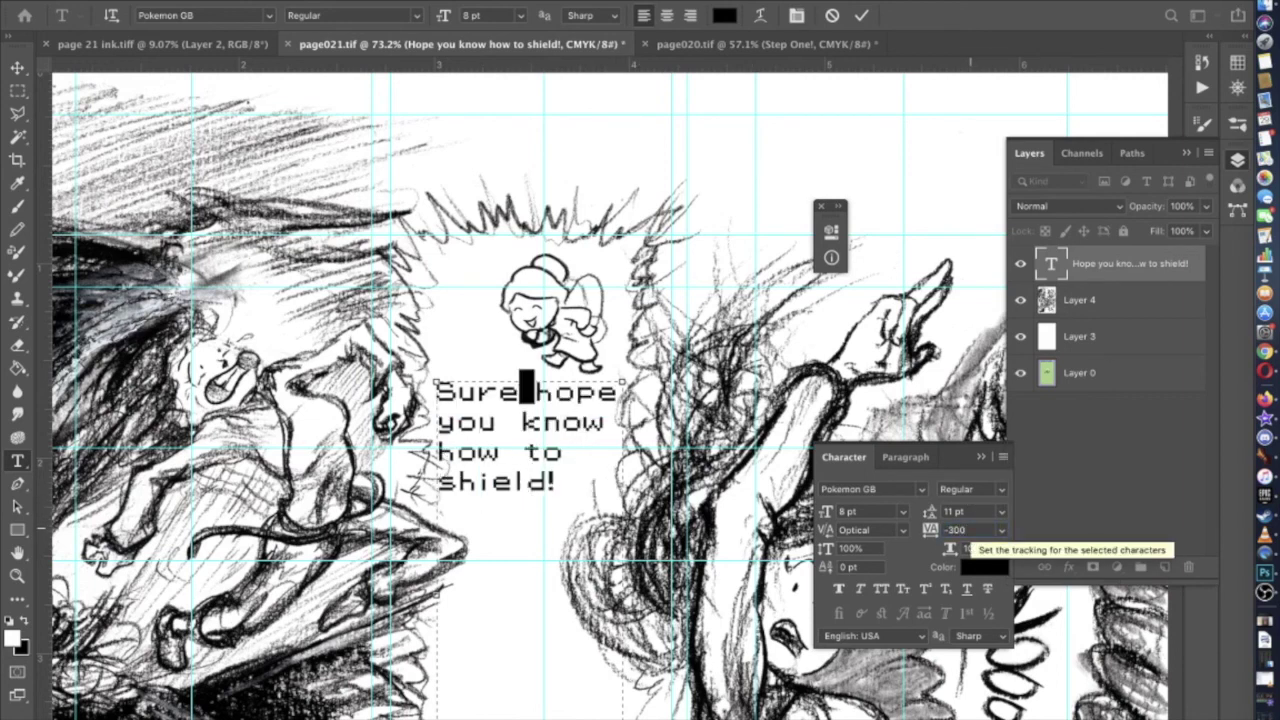
left_click(530, 422)
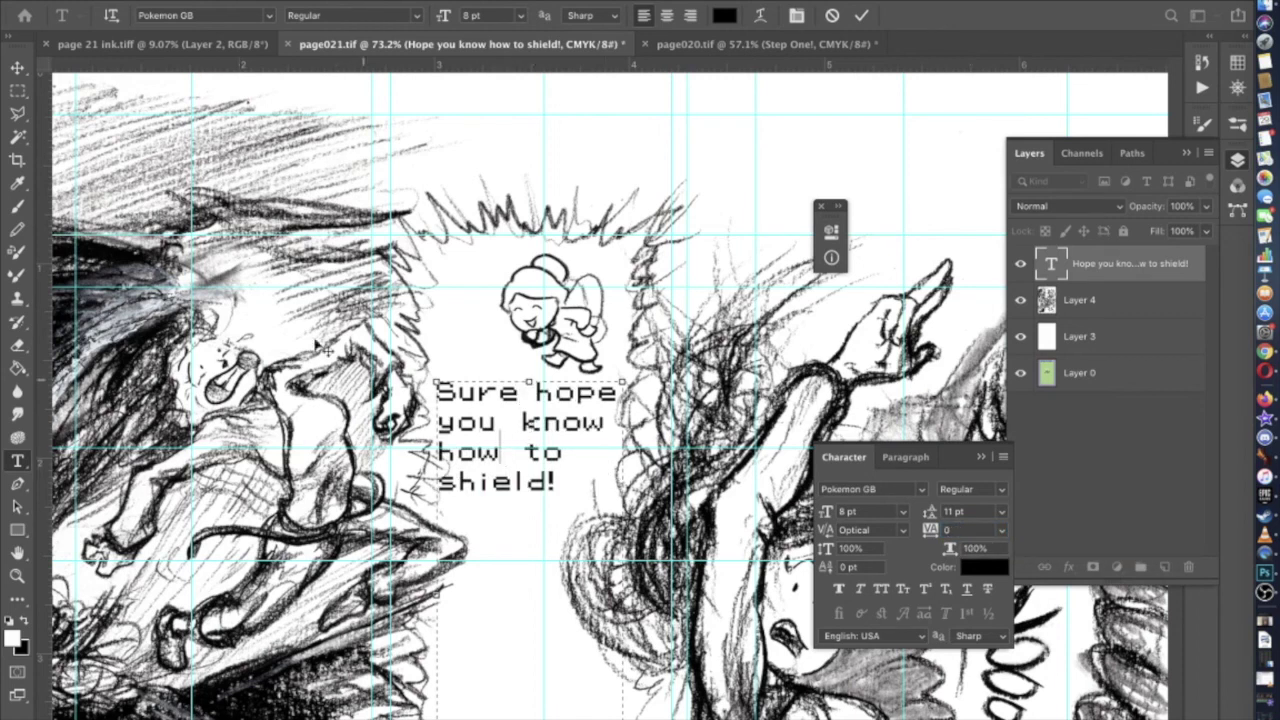
left_click(16, 68)
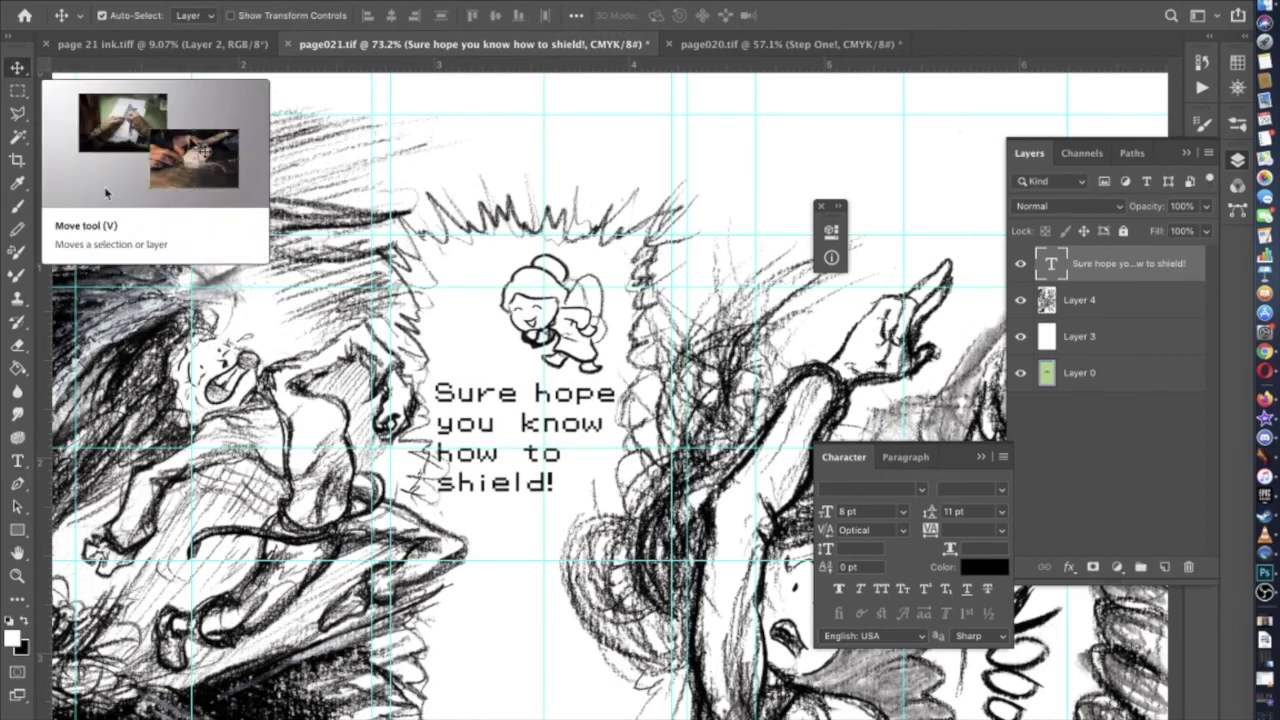
scroll(258, 430, "down", 3)
scroll(258, 430, "up", 1)
scroll(258, 430, "up", 2)
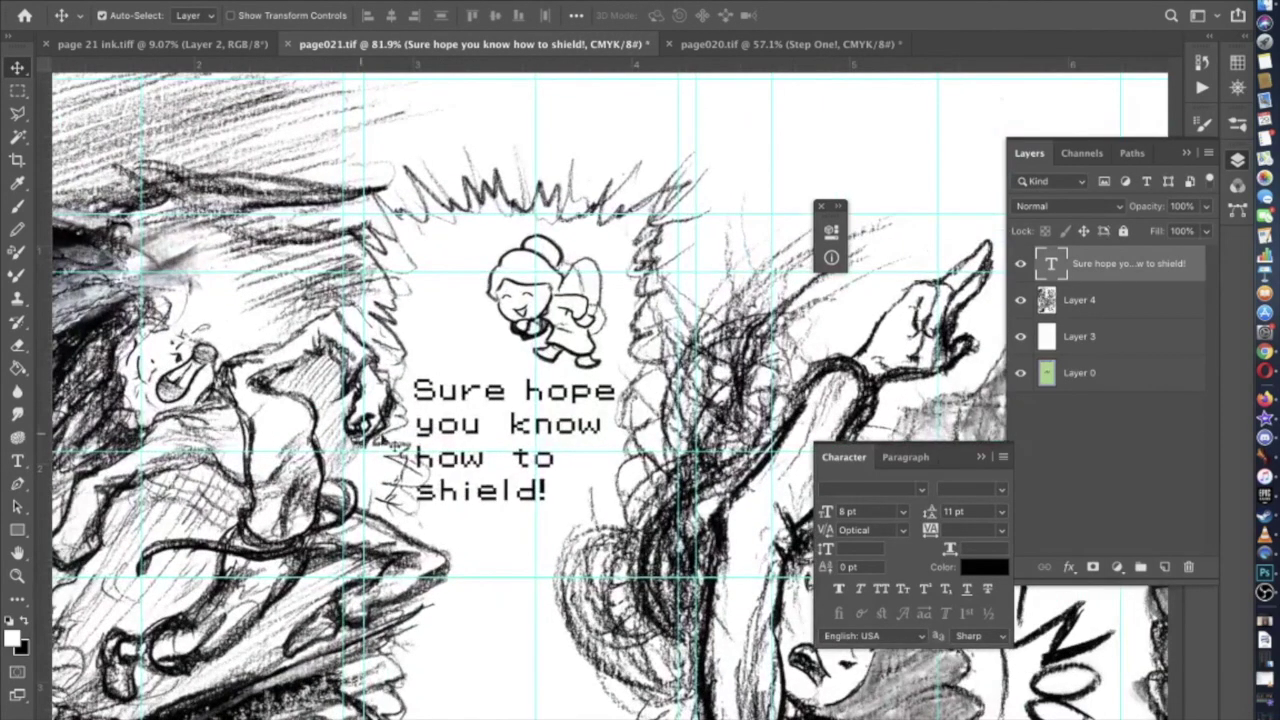
Apply -300 tracking to the space between 'how' and 'to'
left_click(17, 461)
left_click(485, 455)
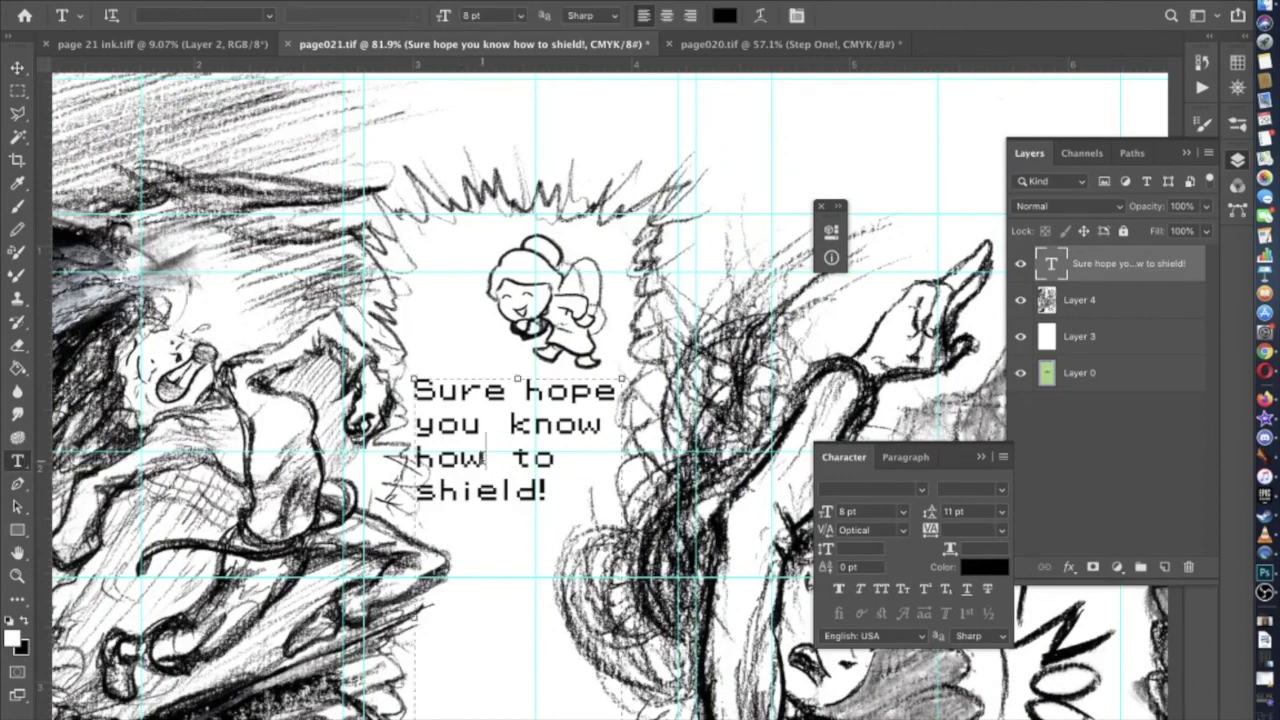
key("shift+Right")
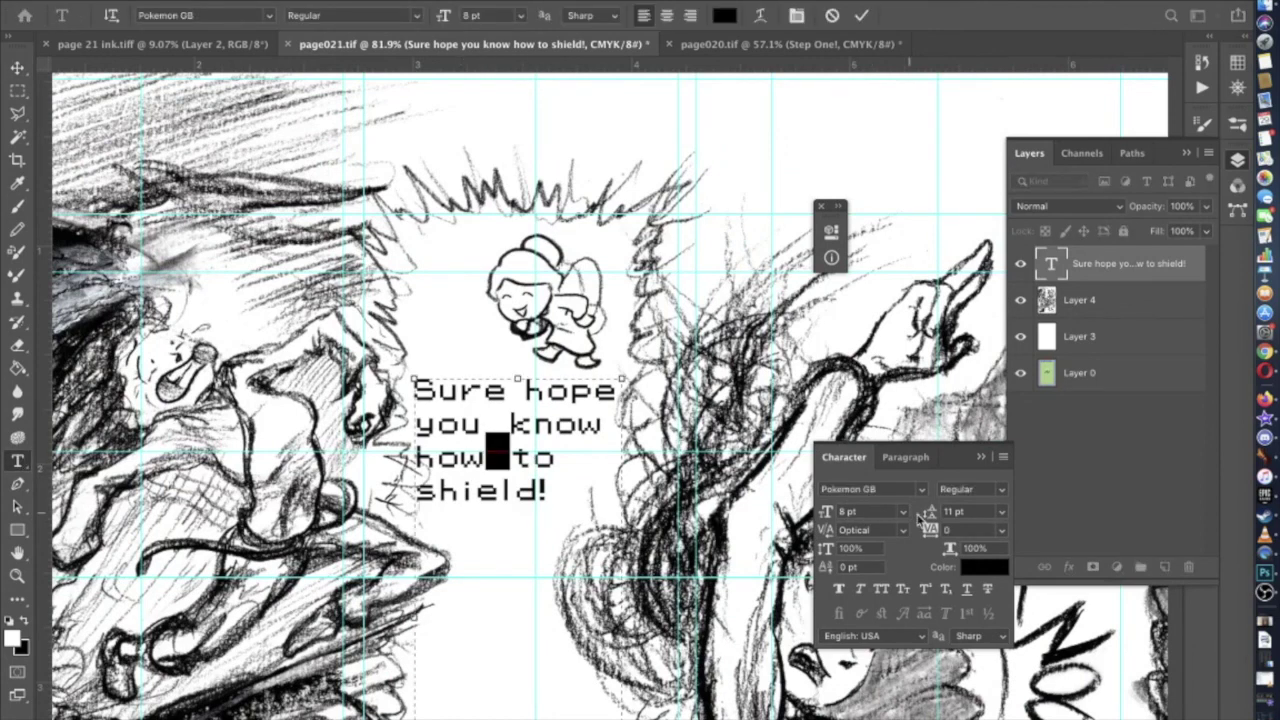
left_click(958, 527)
type("-300")
key("Return")
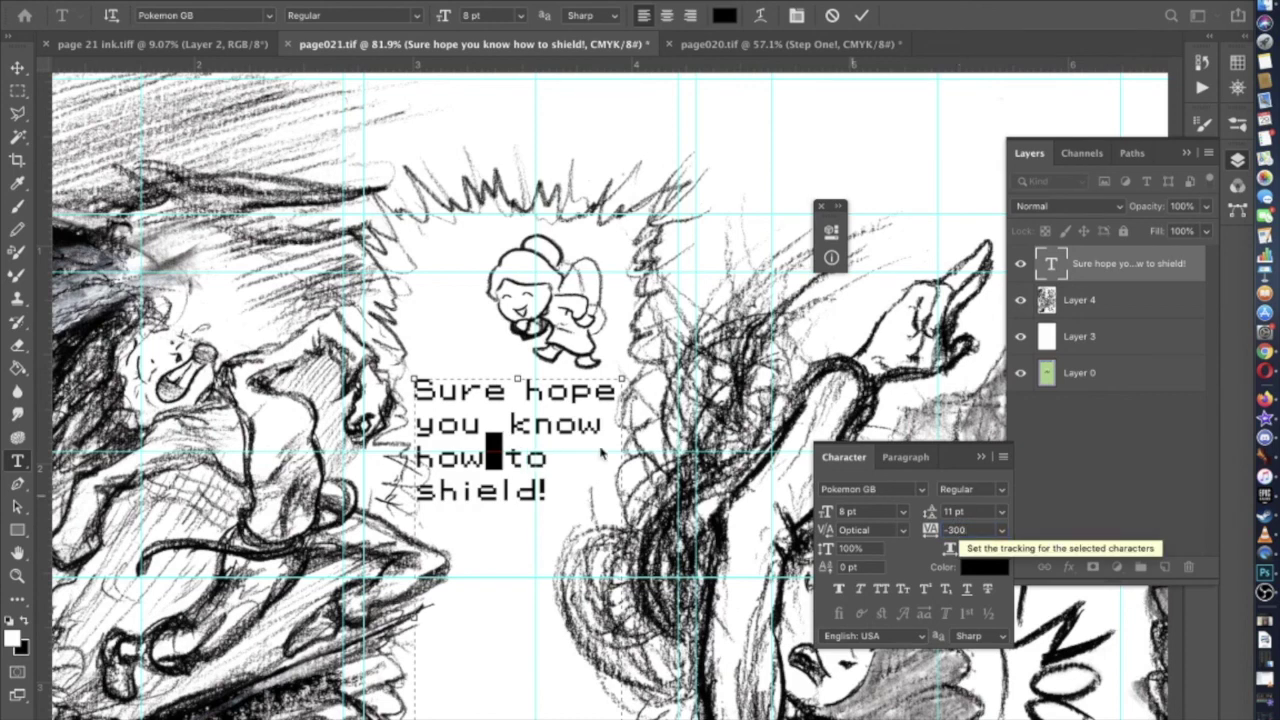
Try -3000 tracking on the 'you know' gap and dismiss the invalid-entry alert
left_click(503, 420)
key("shift+Left")
left_click(965, 528)
type("-3")
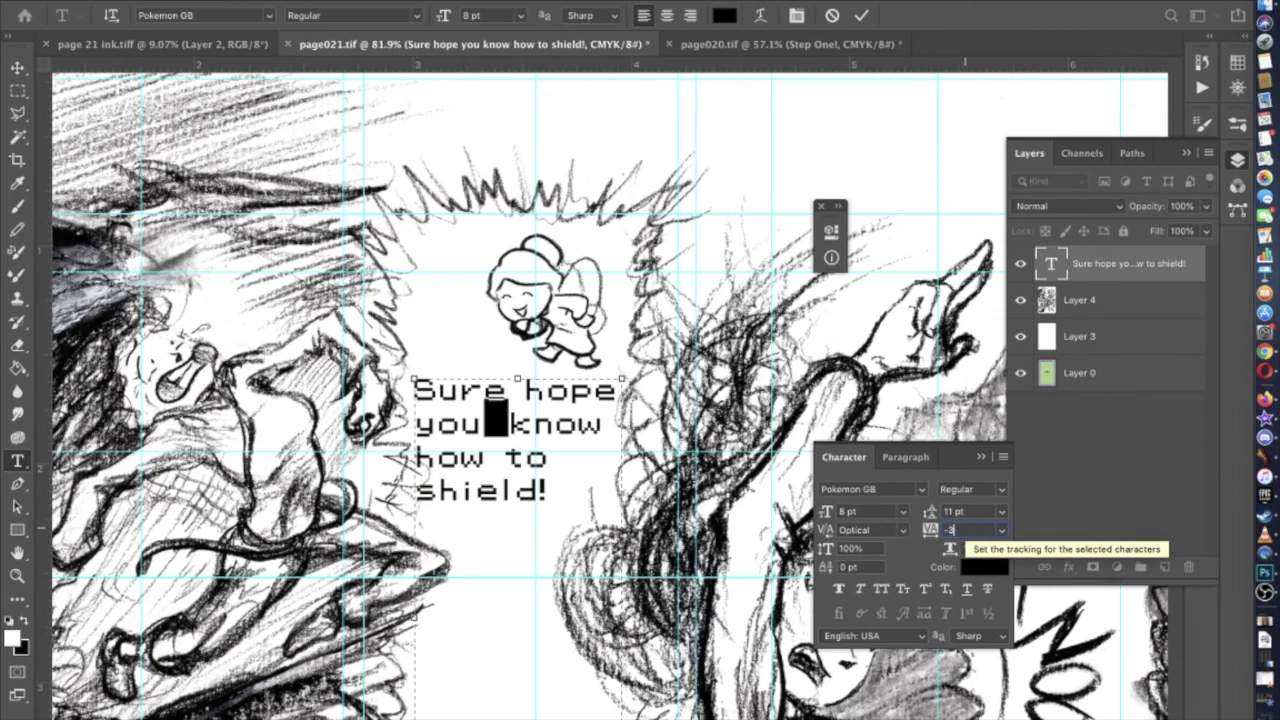
type("000")
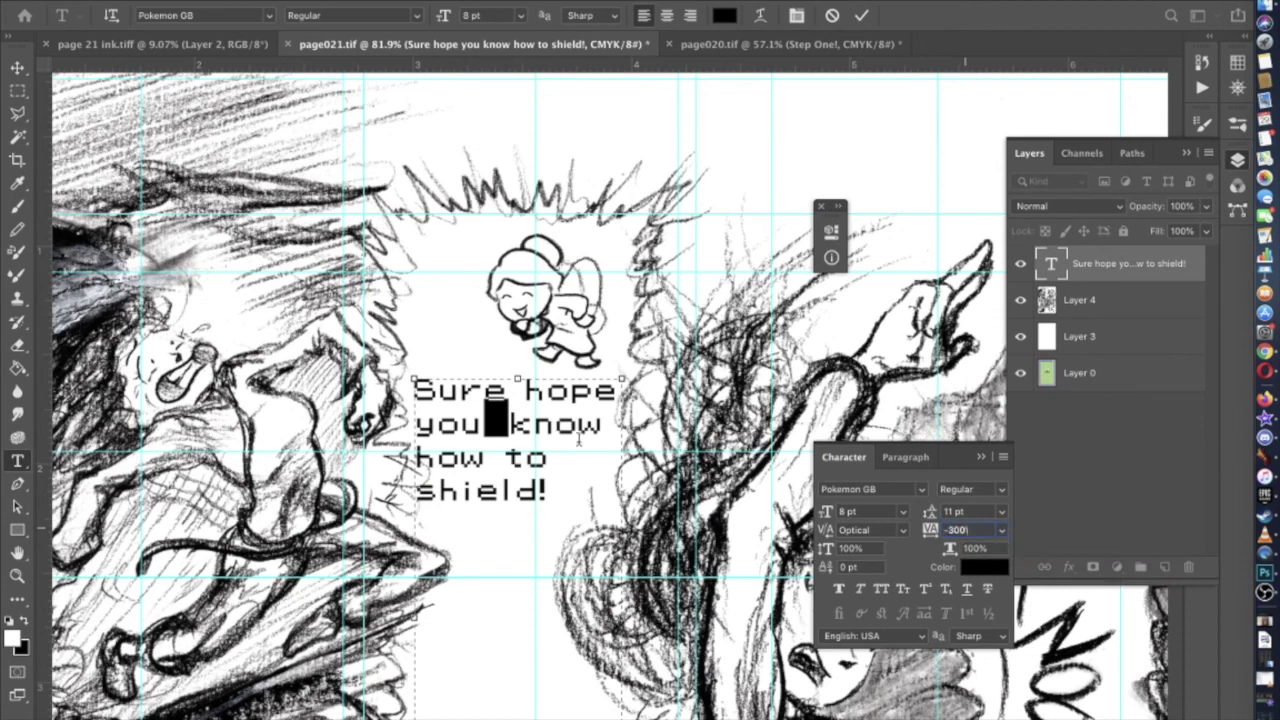
left_click(582, 445)
left_click(752, 252)
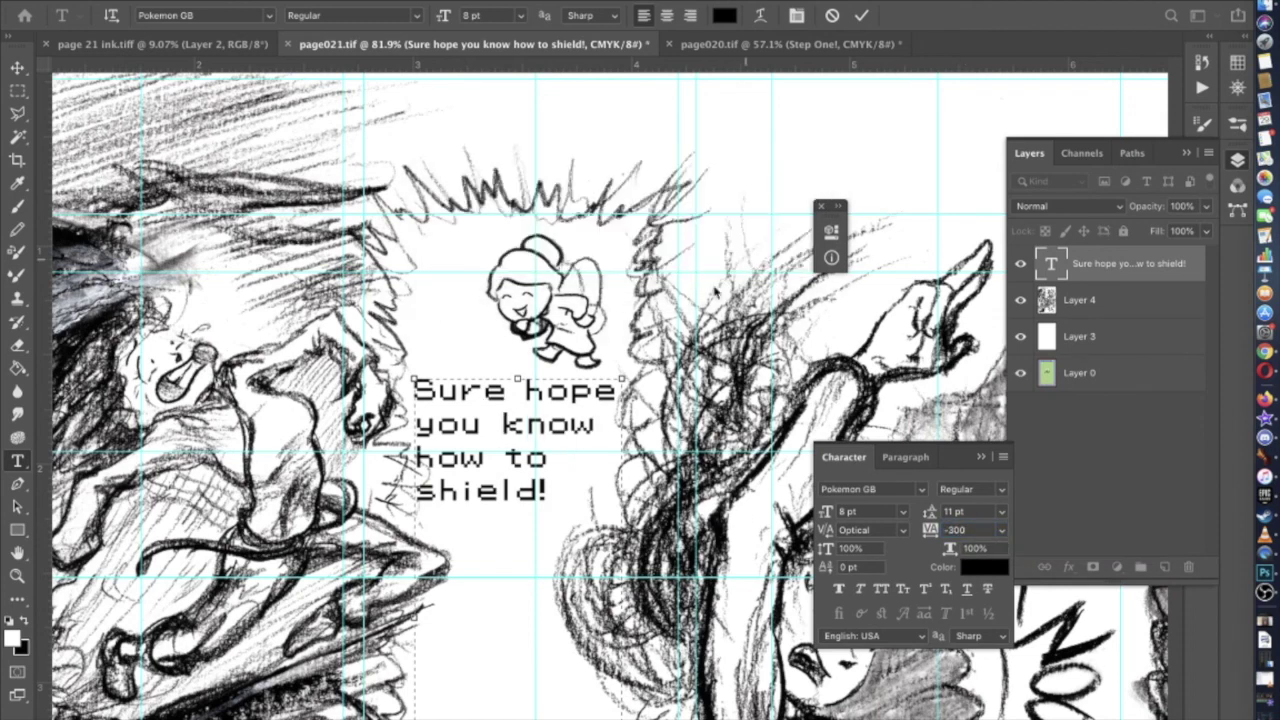
Duplicate the dialogue text layer, keeping the default copy name
left_click(18, 67)
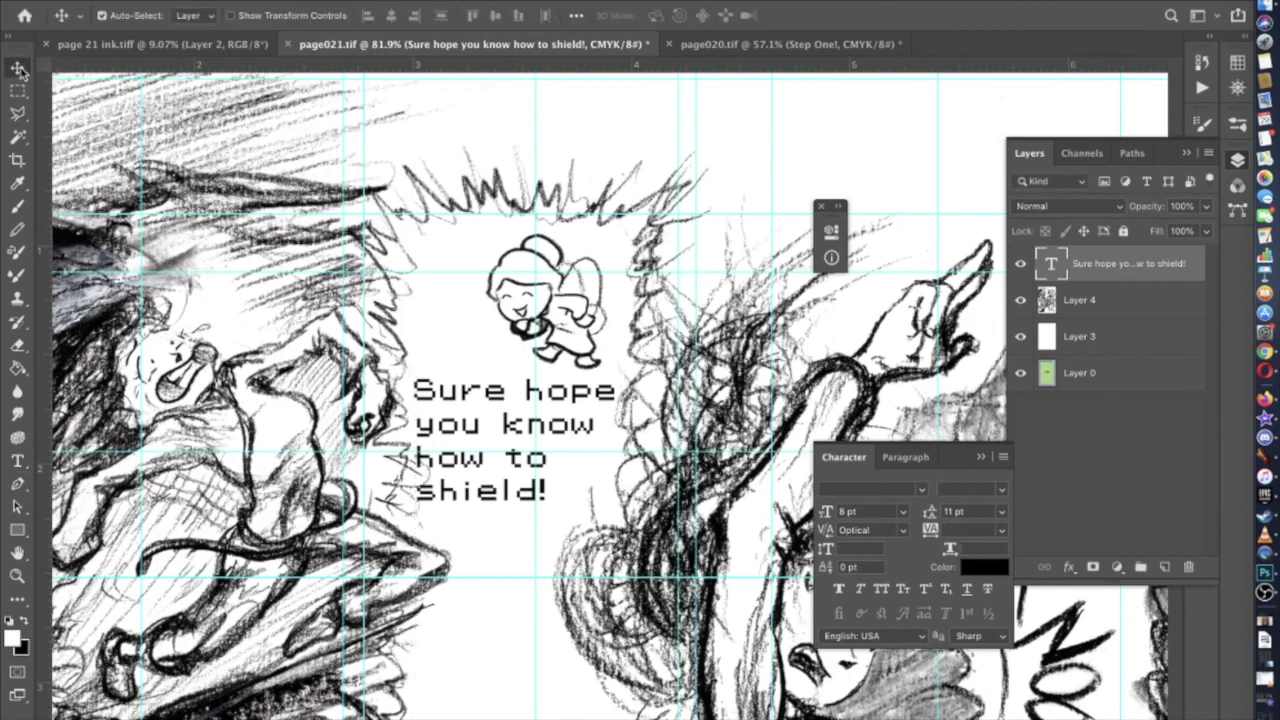
scroll(612, 225, "down", 5)
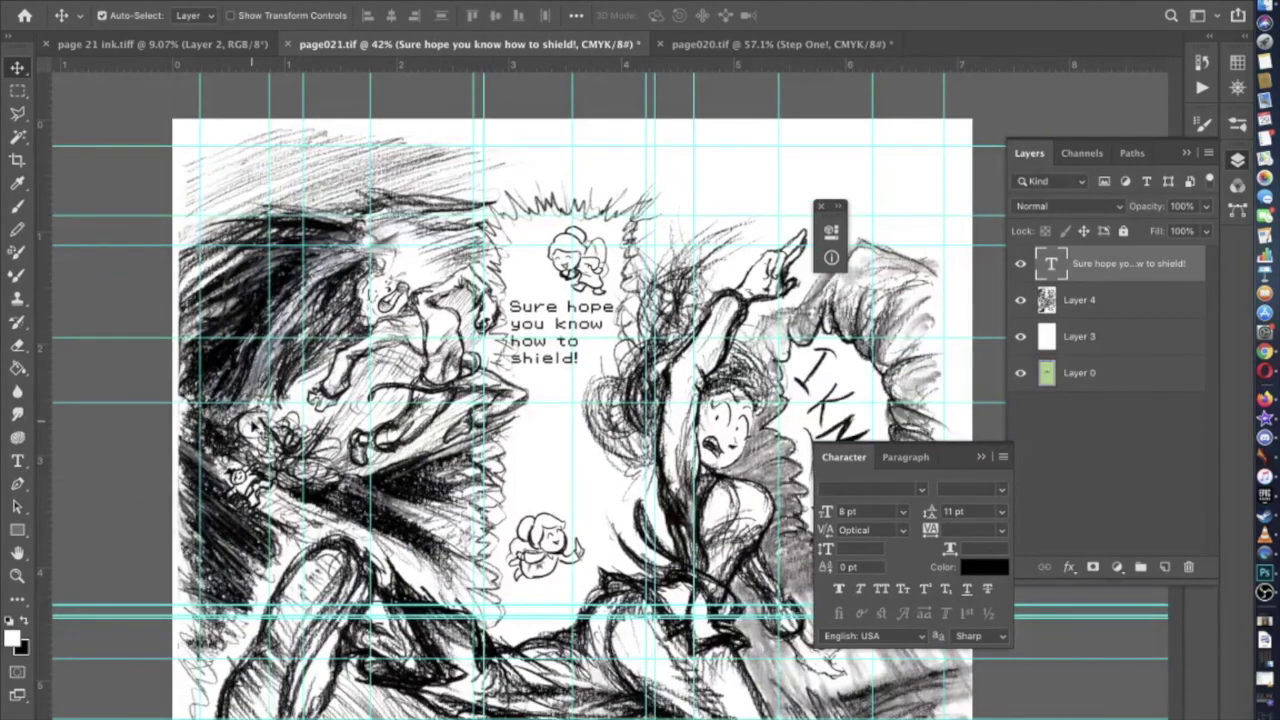
scroll(603, 389, "right", 3)
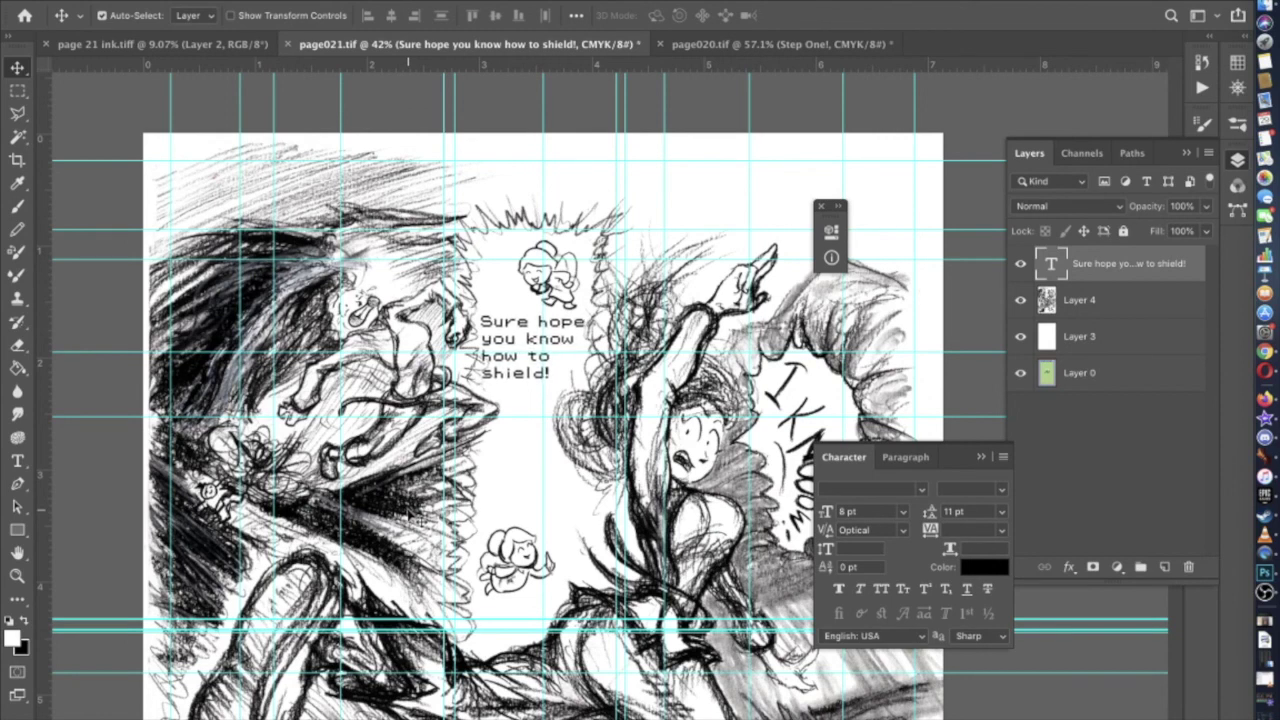
scroll(410, 517, "right", 2)
scroll(410, 517, "down", 1)
scroll(410, 517, "down", 5)
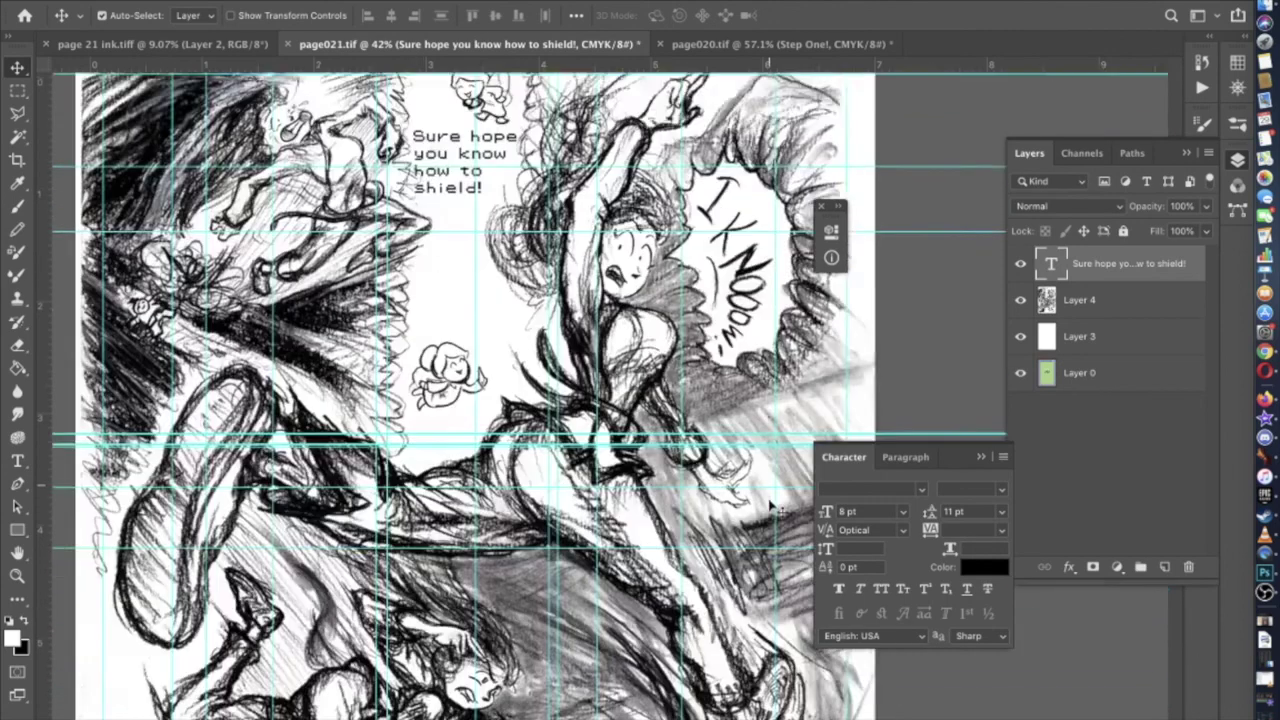
scroll(886, 415, "up", 2)
scroll(886, 415, "up", 3)
scroll(886, 415, "left", 1)
right_click(1107, 263)
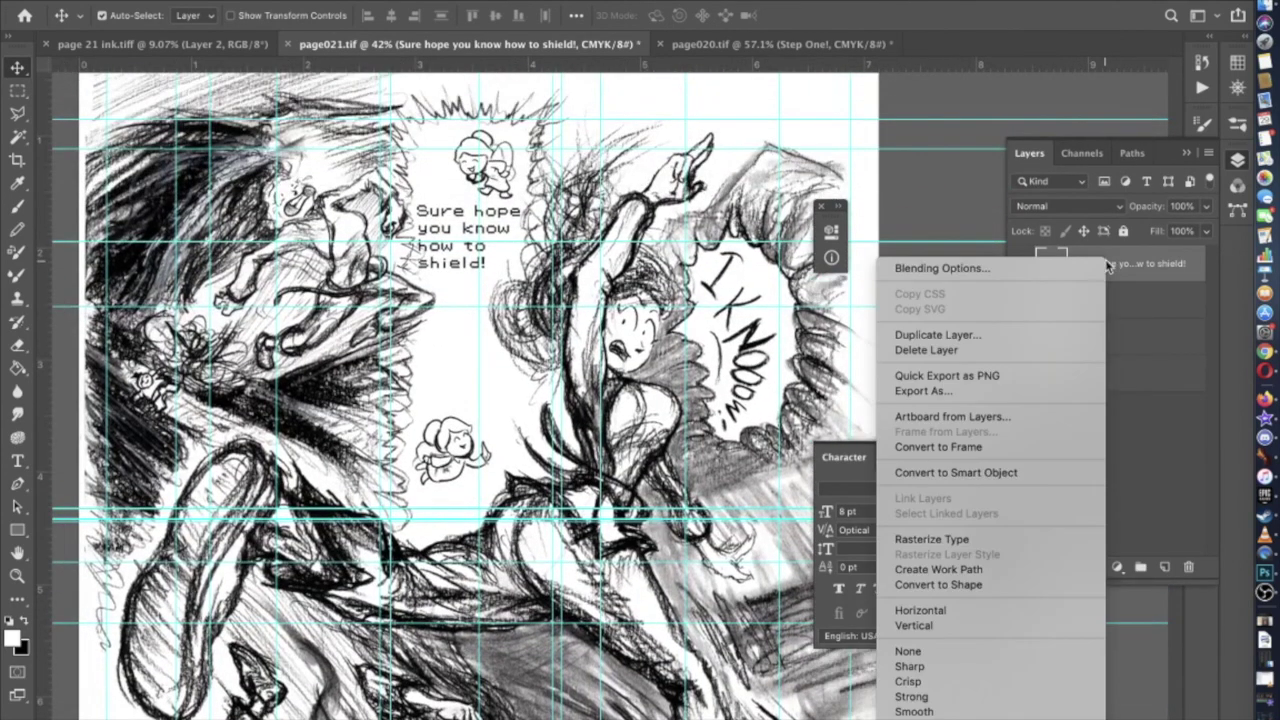
left_click(1037, 337)
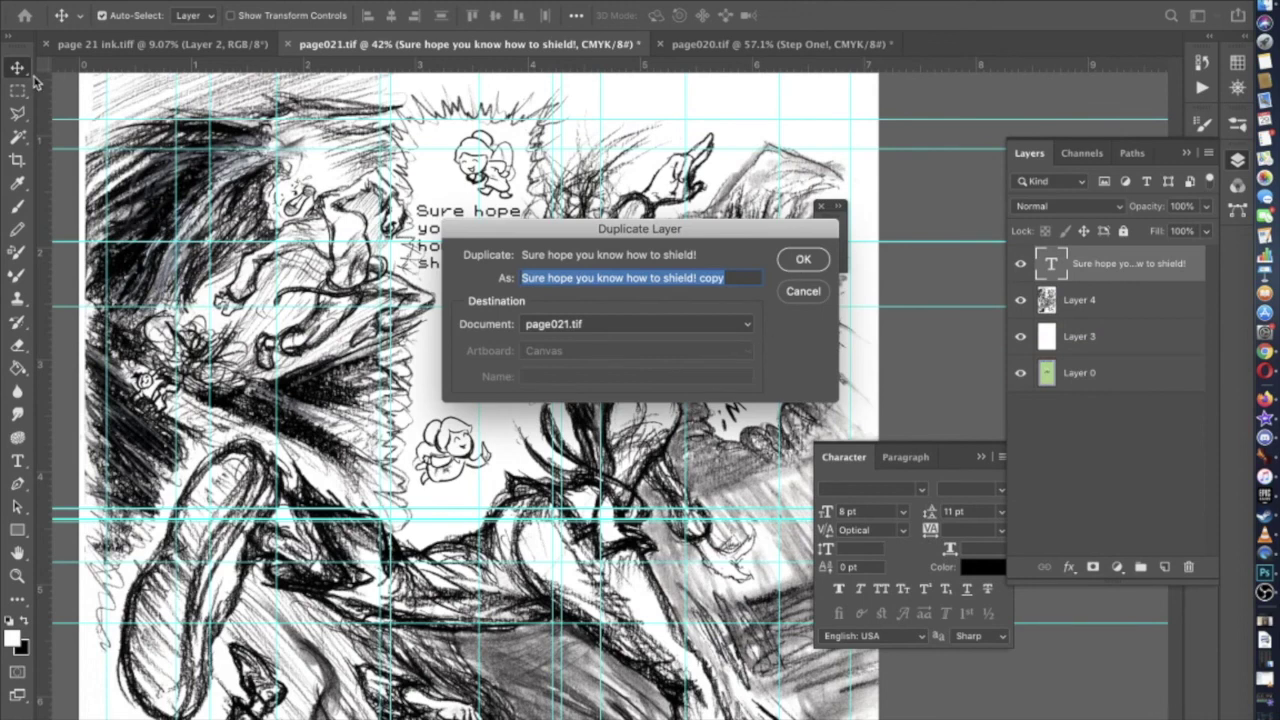
left_click(800, 258)
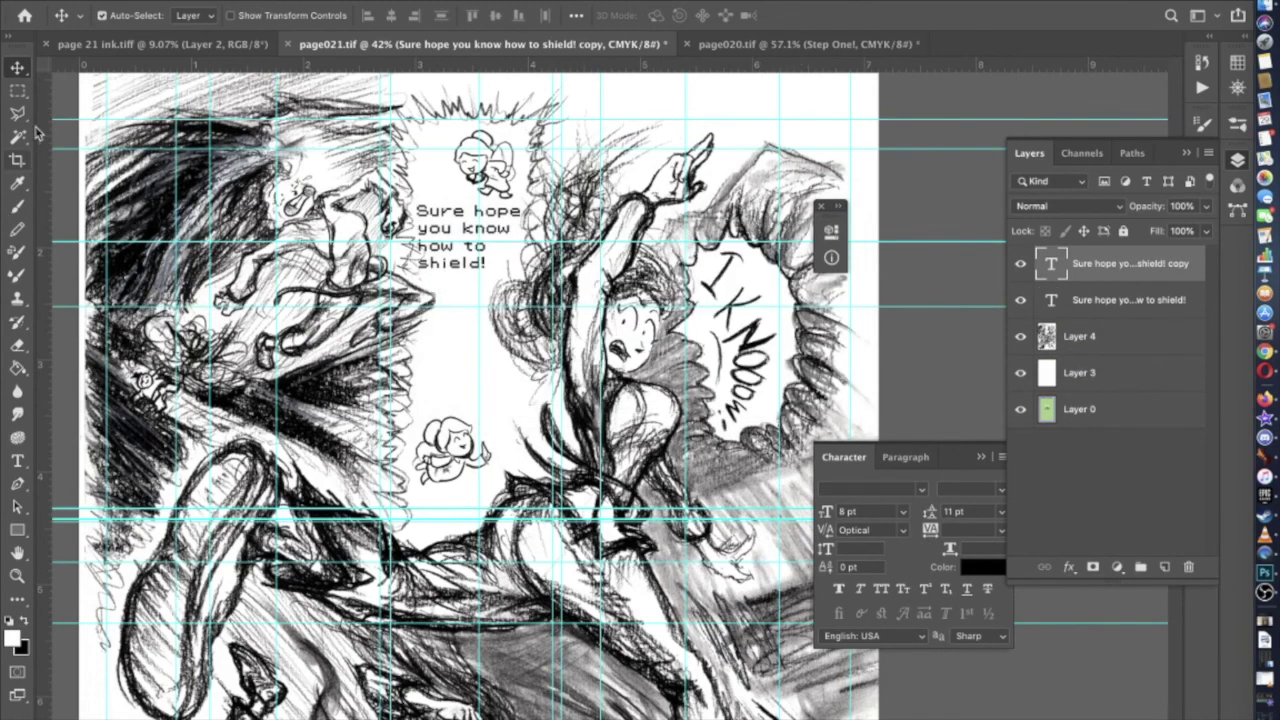
Drag the copied dialogue down beside the lower fairy sprite
left_click_drag(457, 232, 459, 387)
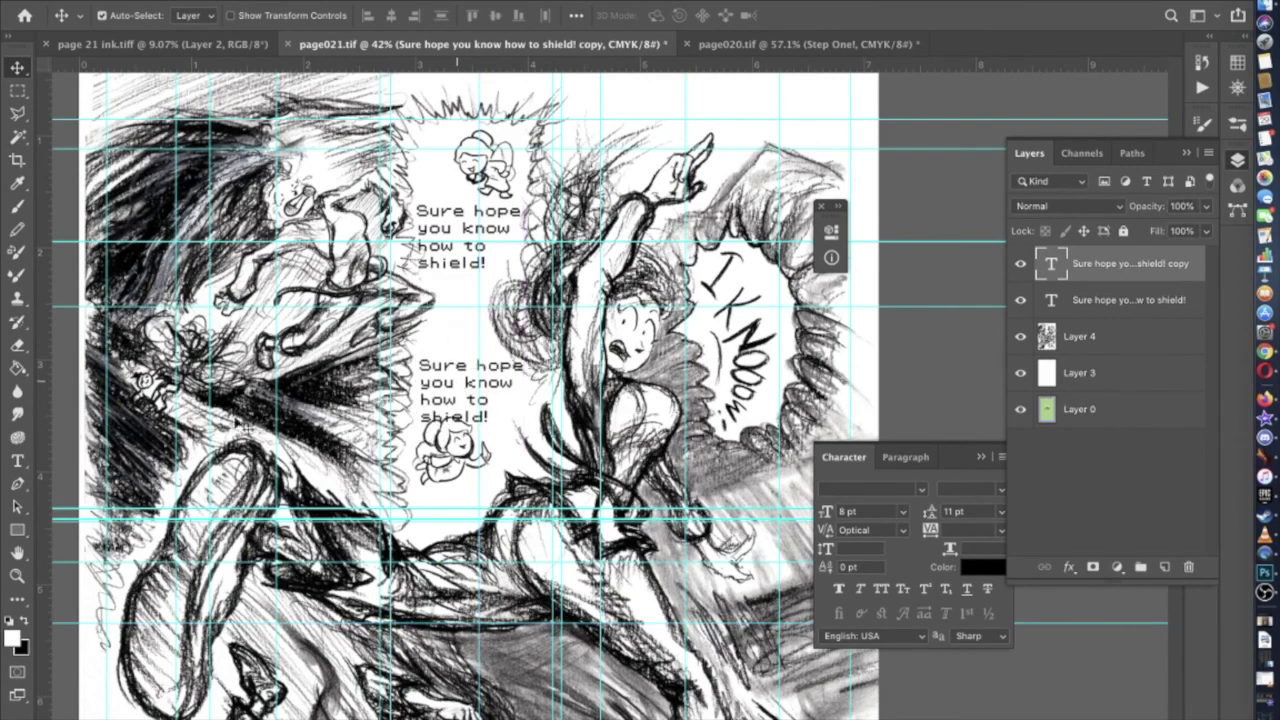
left_click(17, 461)
scroll(607, 409, "up", 3)
scroll(338, 440, "down", 10)
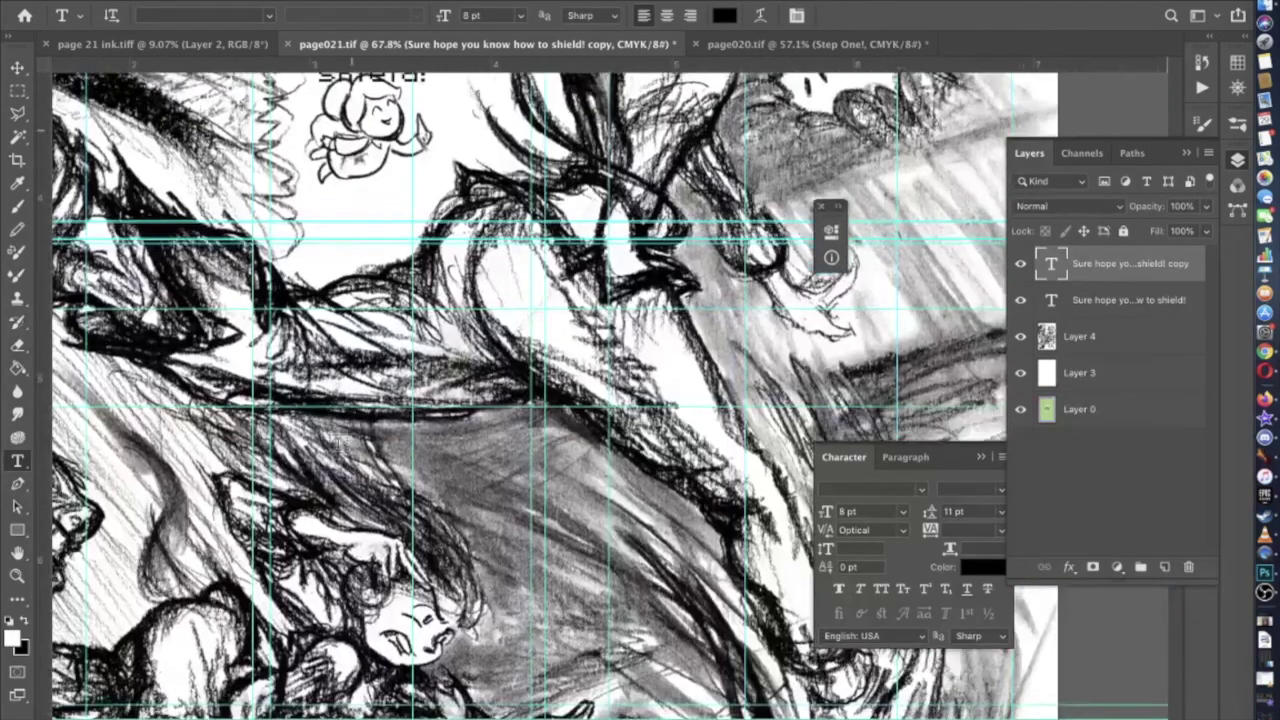
scroll(338, 440, "up", 10)
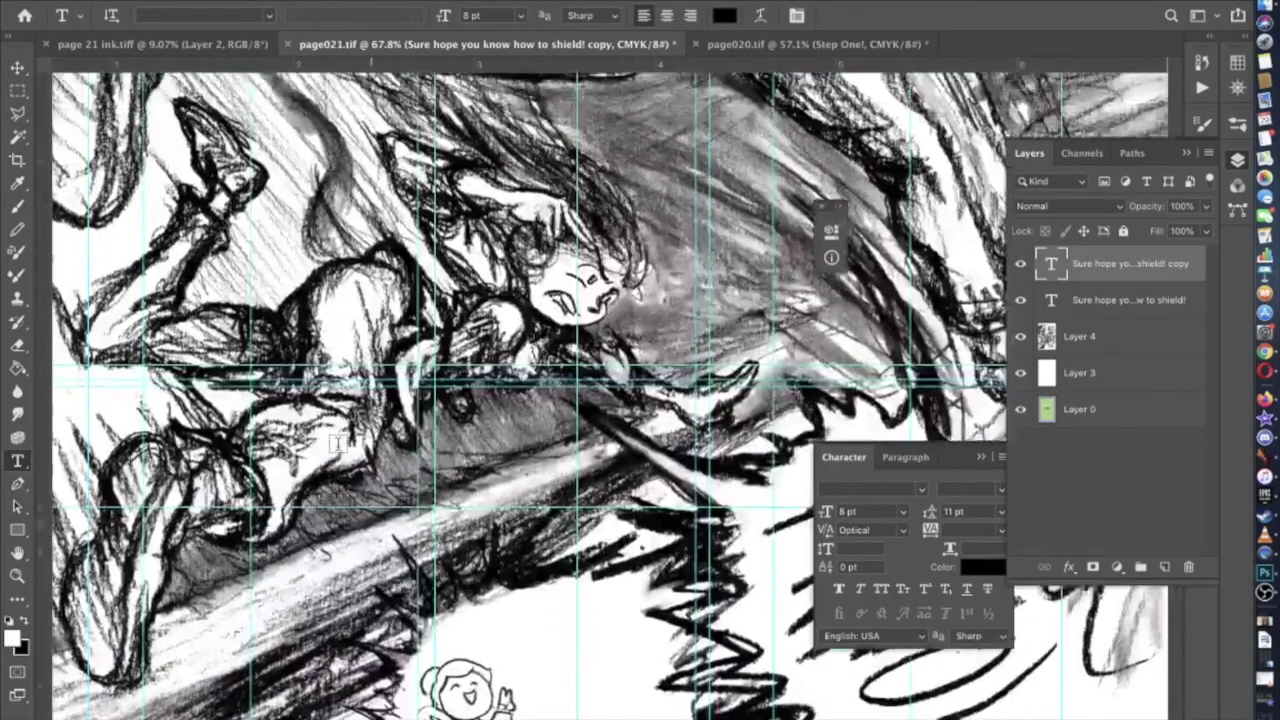
Replace the copied dialogue with 'Ko! shield!', fixing typos in the opening word
left_click(578, 432)
key("ctrl+a")
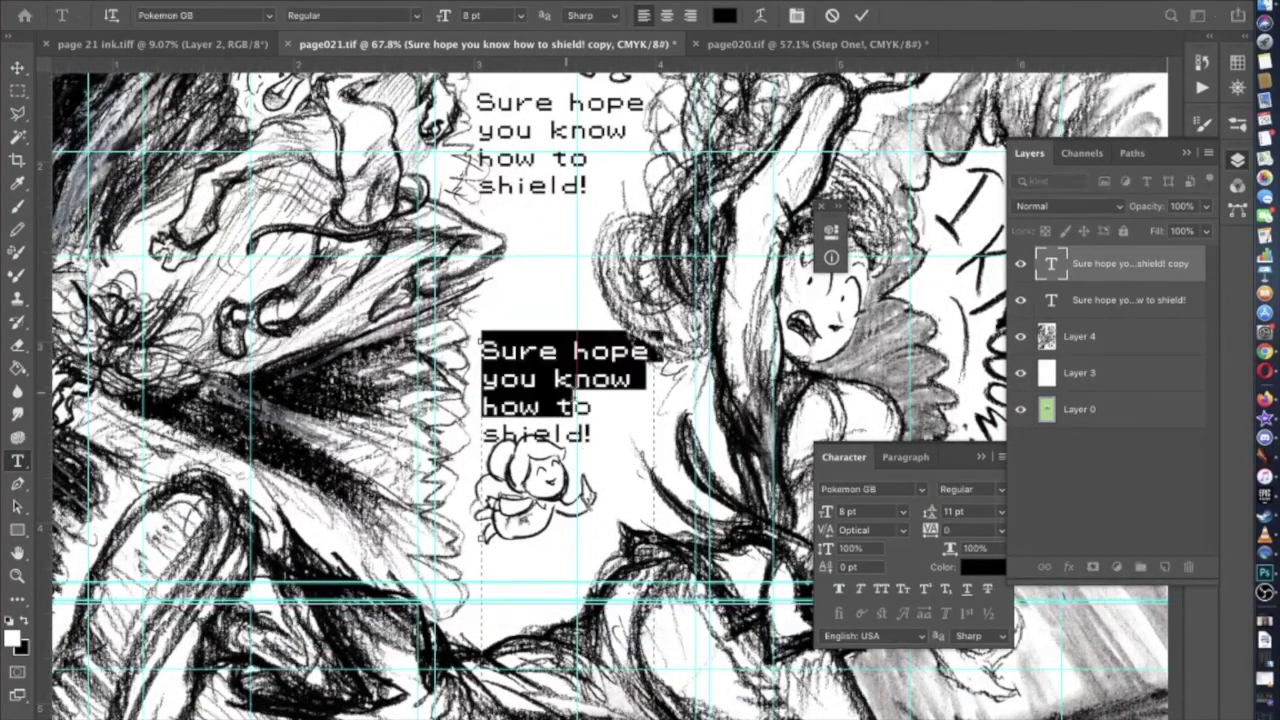
type("Oo, shield!")
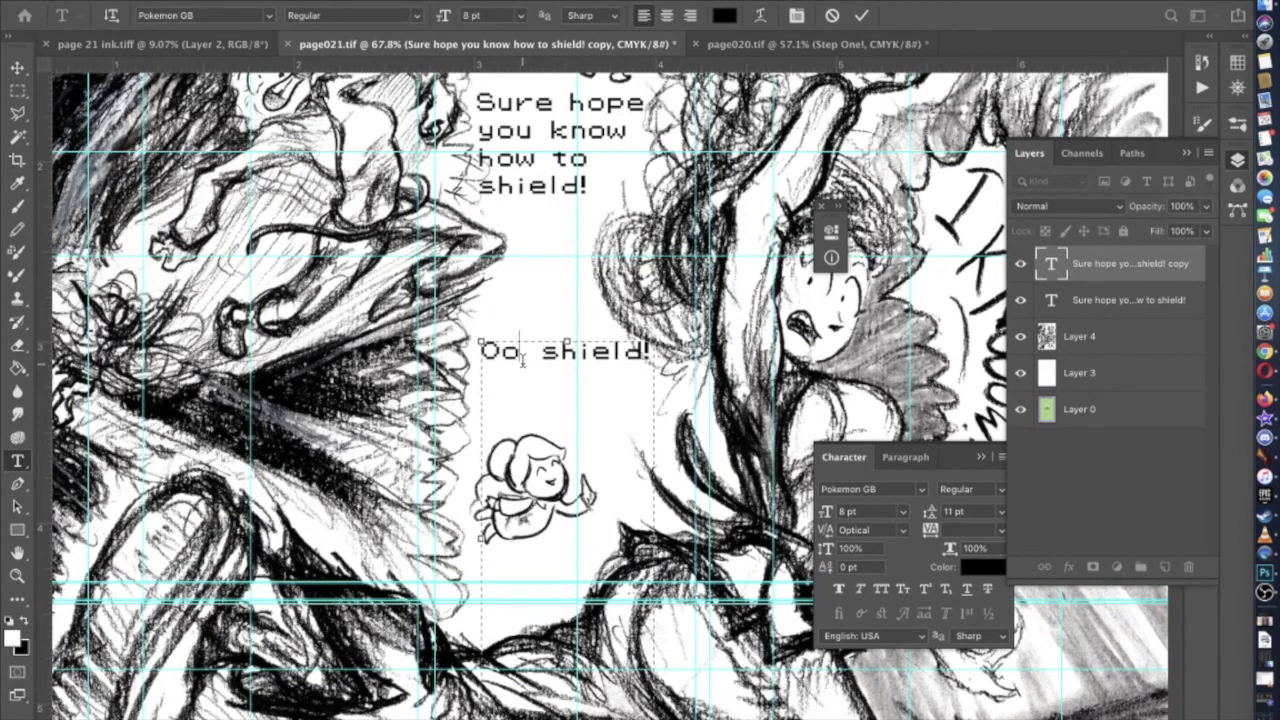
key("BackSpace")
key("BackSpace")
type("kp")
key("BackSpace")
type("K,")
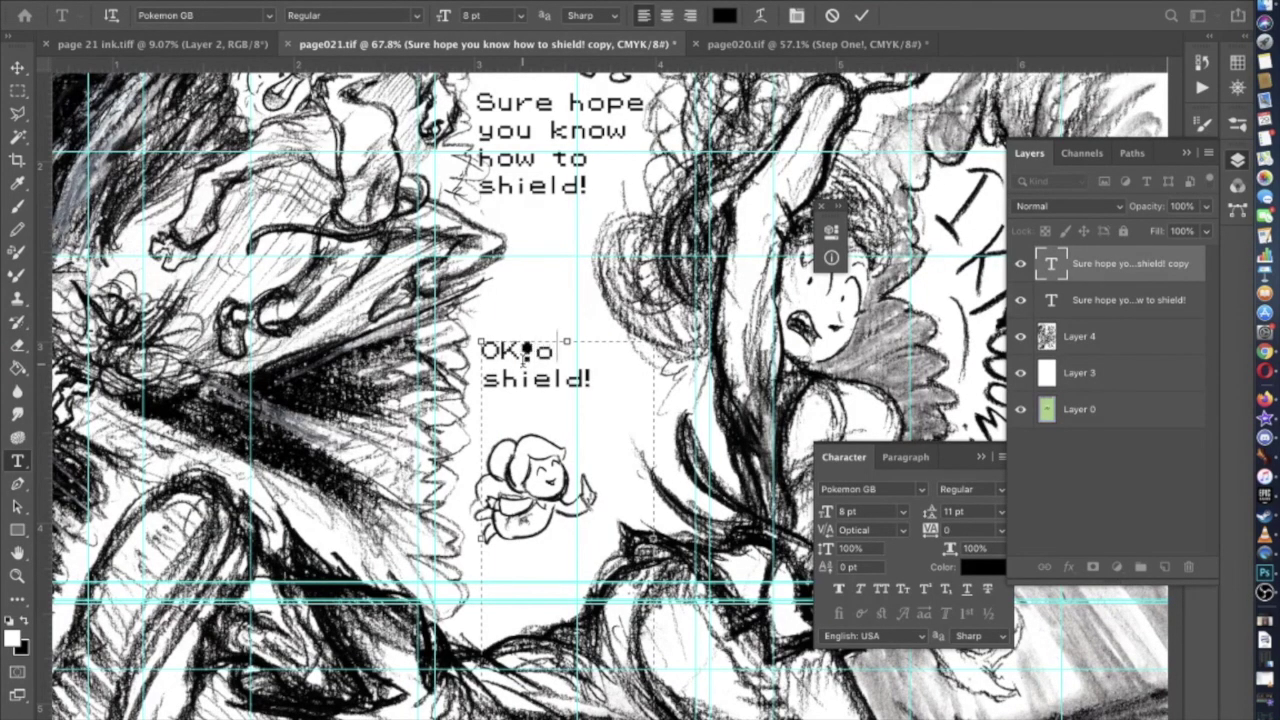
key("BackSpace")
key("BackSpace")
key("Right")
key("shift+Right")
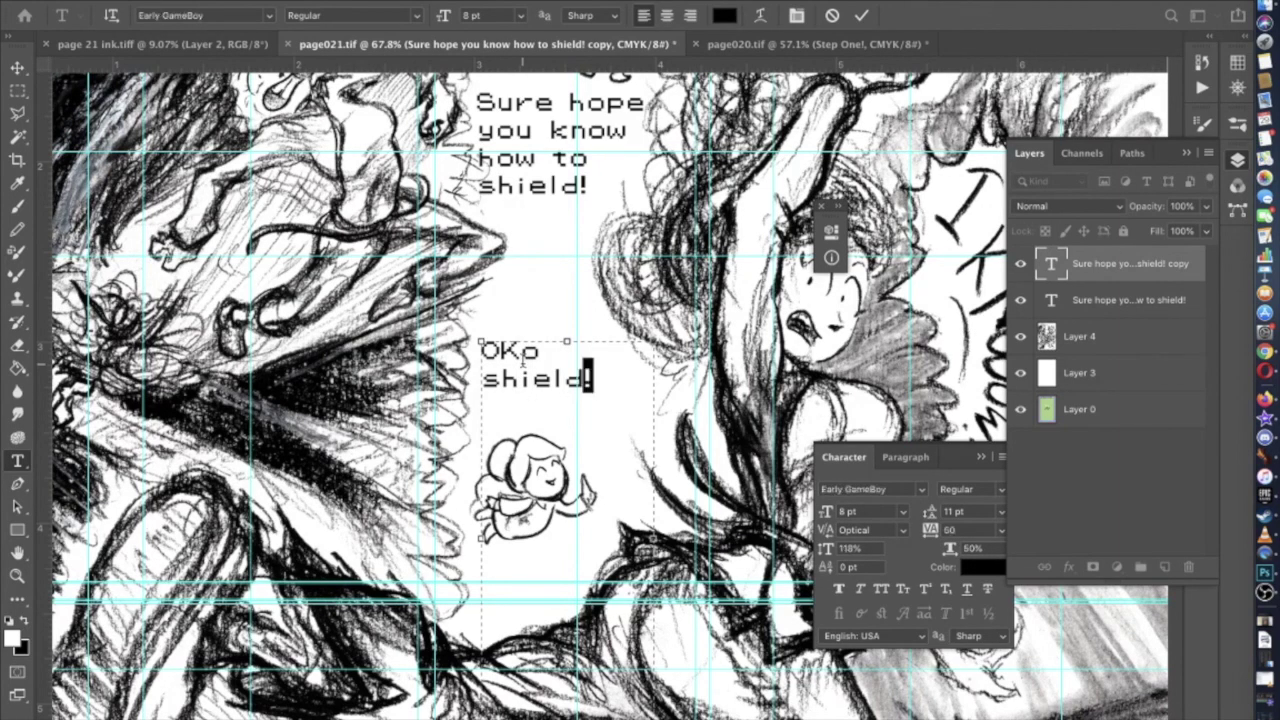
key("Left")
key("Up")
key("Left")
type("!")
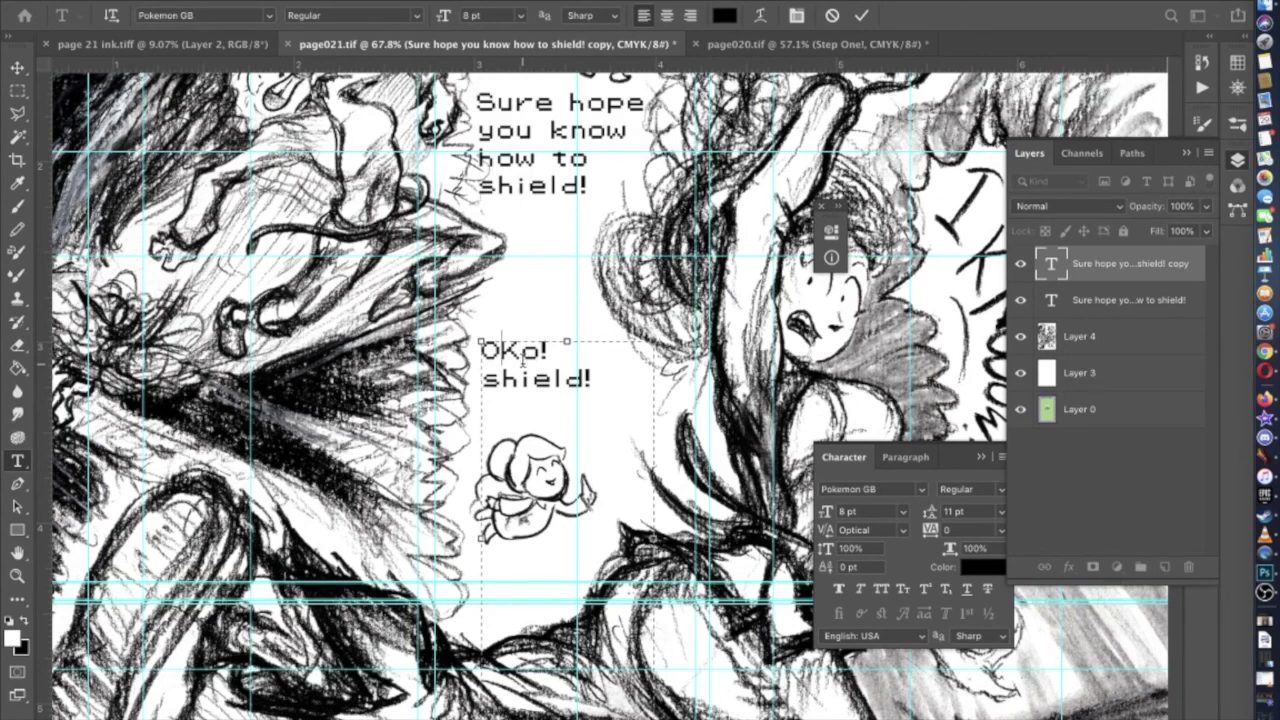
Prefix the line with 'You don't?' and adjust the end punctuation to 'shield!?!'
key("Home")
key("Delete")
type("you")
key("BackSpace")
key("BackSpace")
key("BackSpace")
type("You")
key("Right")
key("Right")
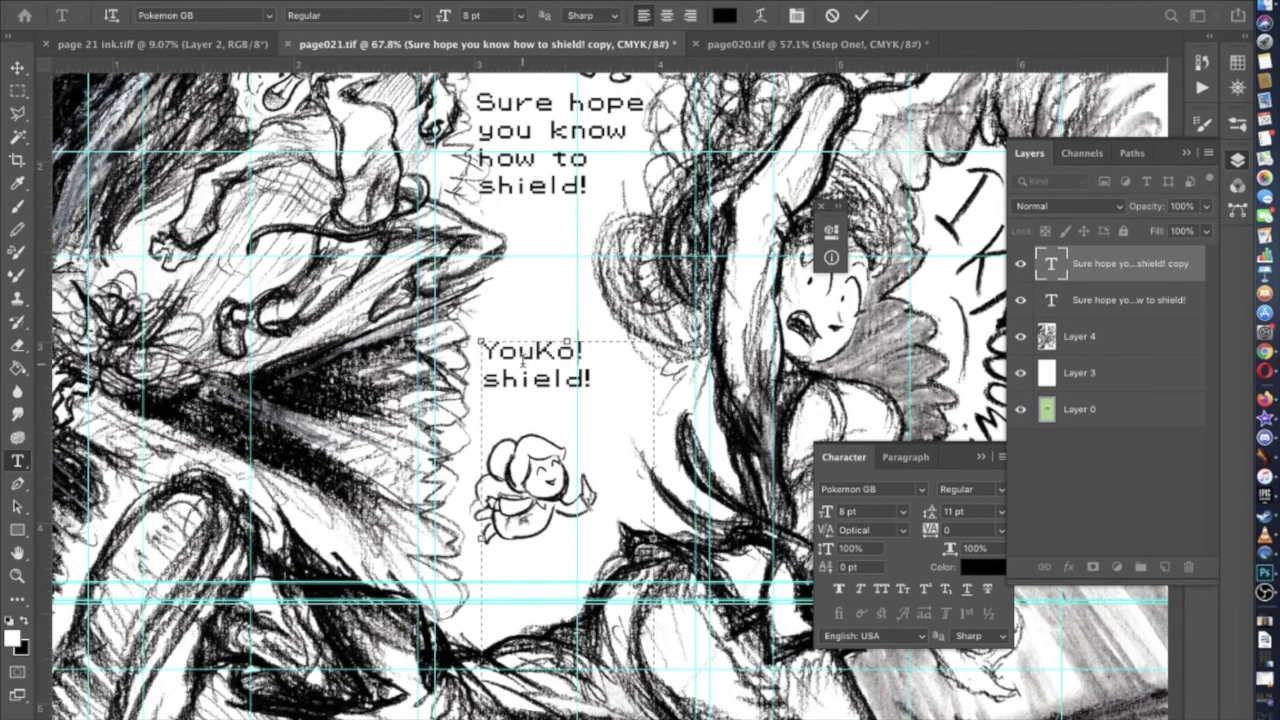
type("need")
key("BackSpace")
key("BackSpace")
key("BackSpace")
key("BackSpace")
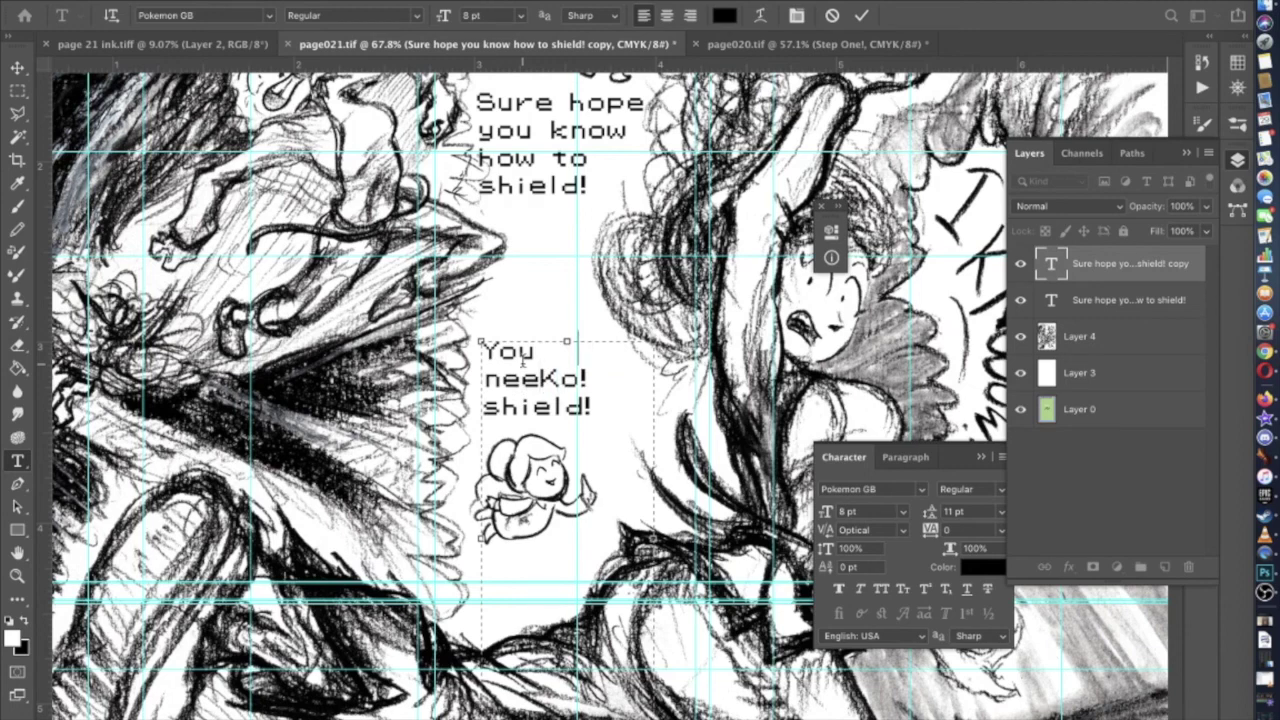
type("don't")
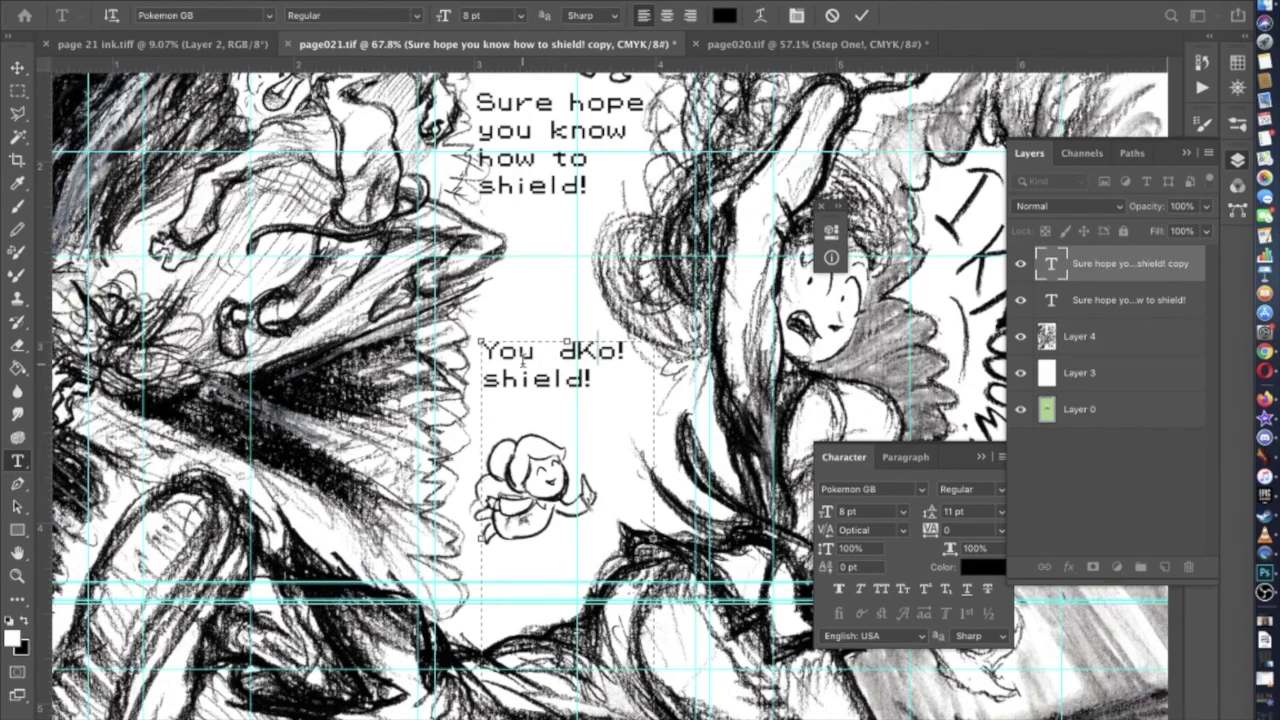
type("?")
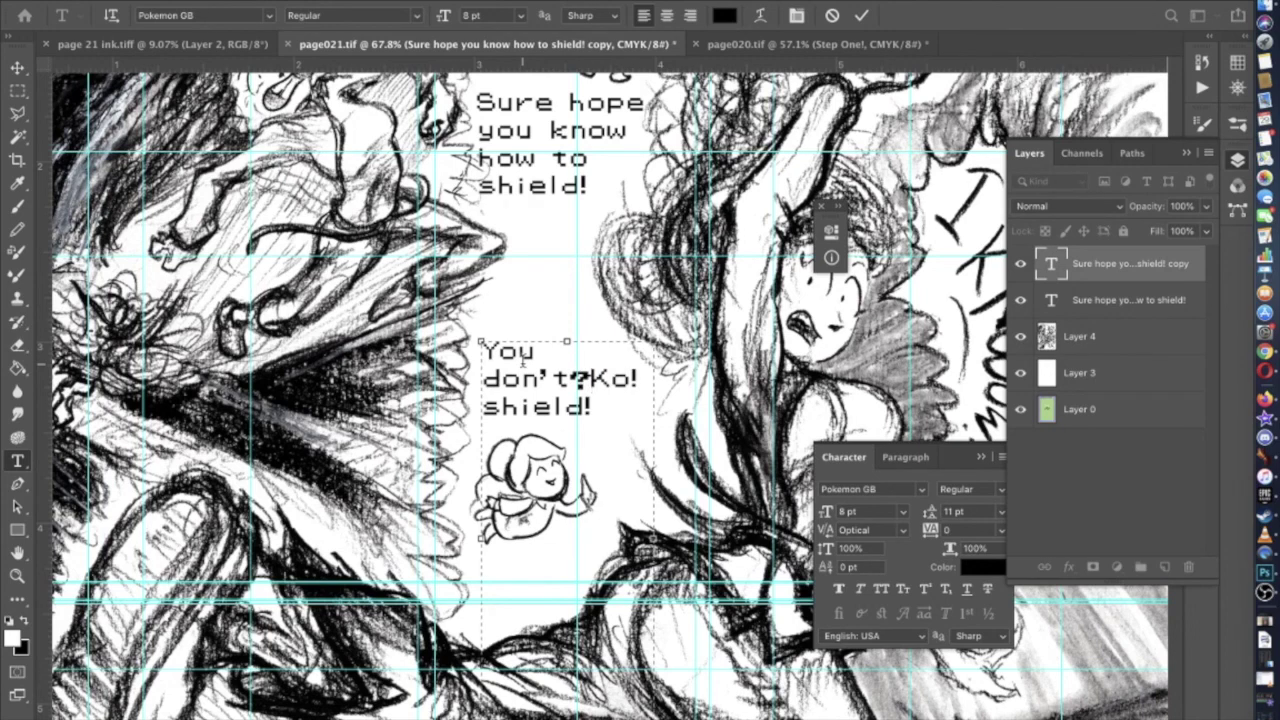
type("?")
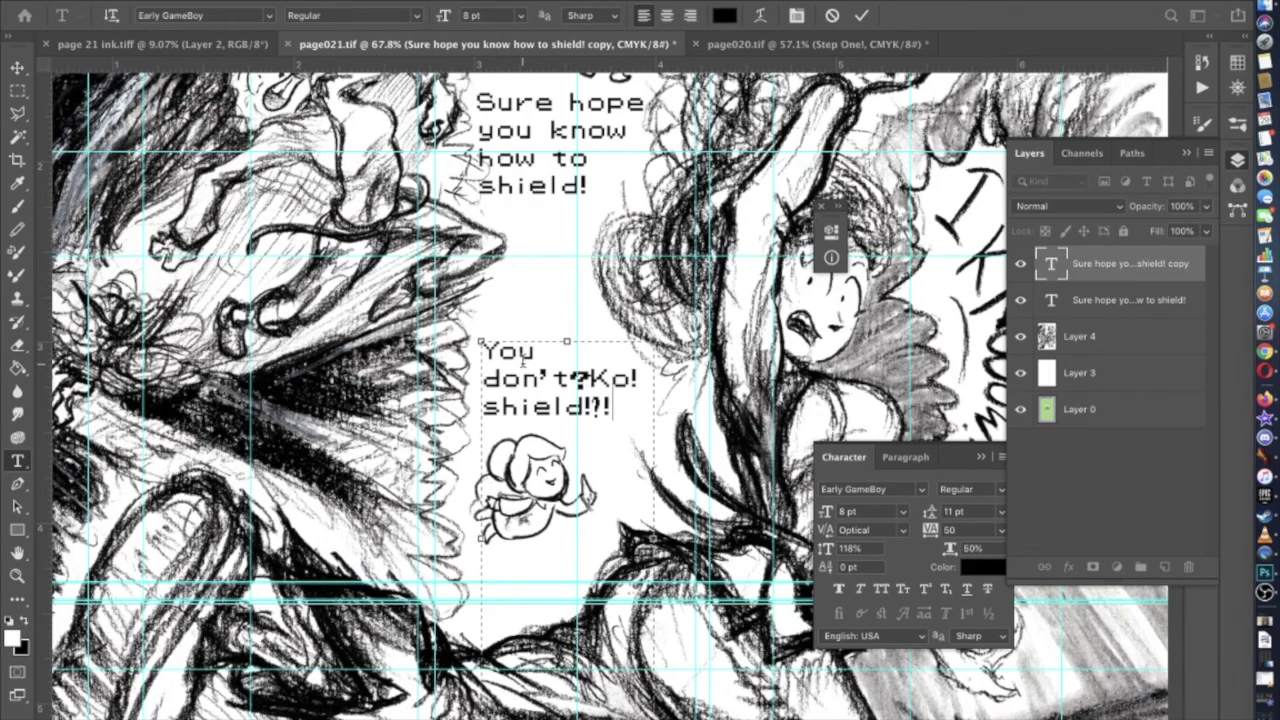
scroll(522, 426, "up", 5)
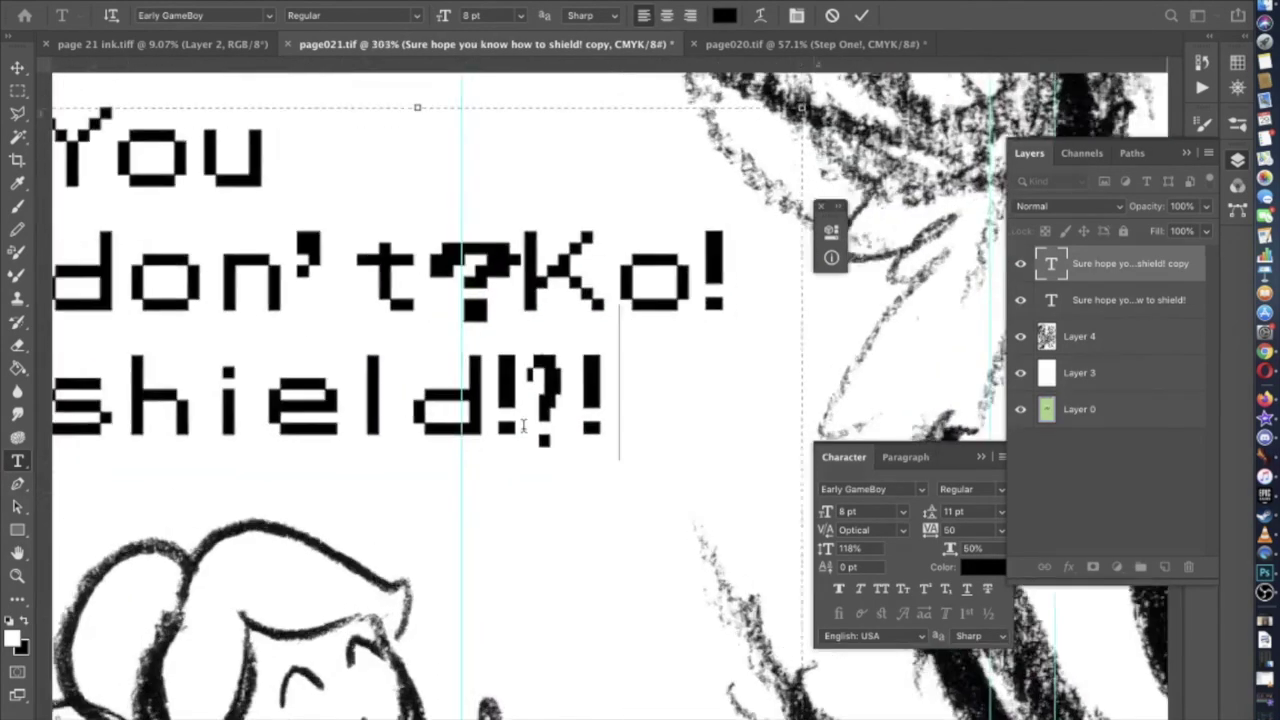
scroll(522, 426, "up", 2)
type("!")
key("BackSpace")
type("?")
key("BackSpace")
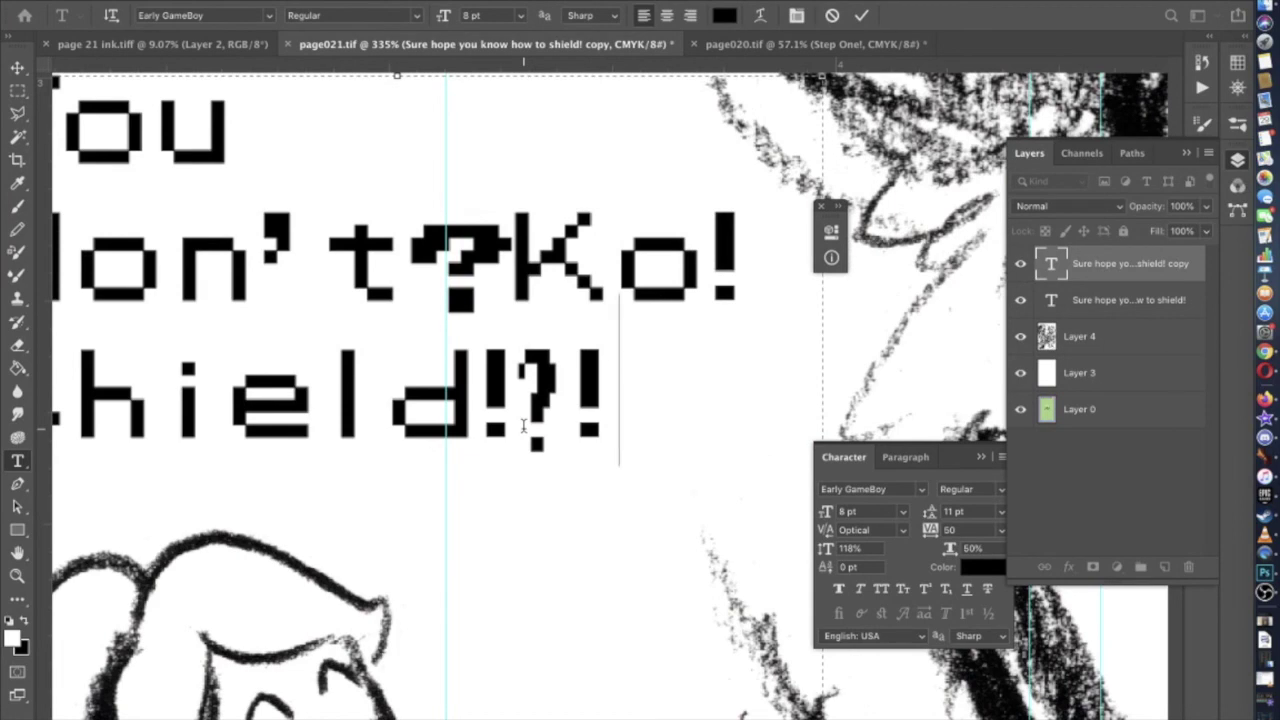
scroll(522, 426, "down", 2)
scroll(522, 426, "up", 3)
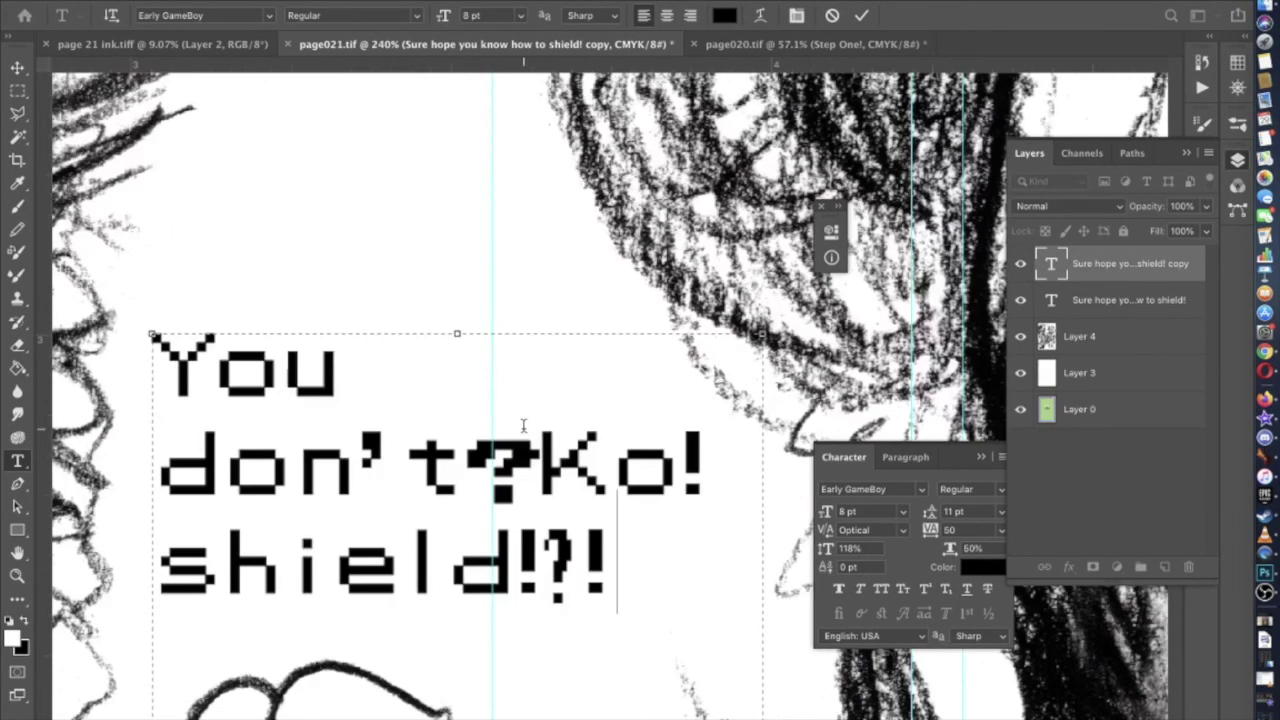
scroll(522, 426, "down", 1)
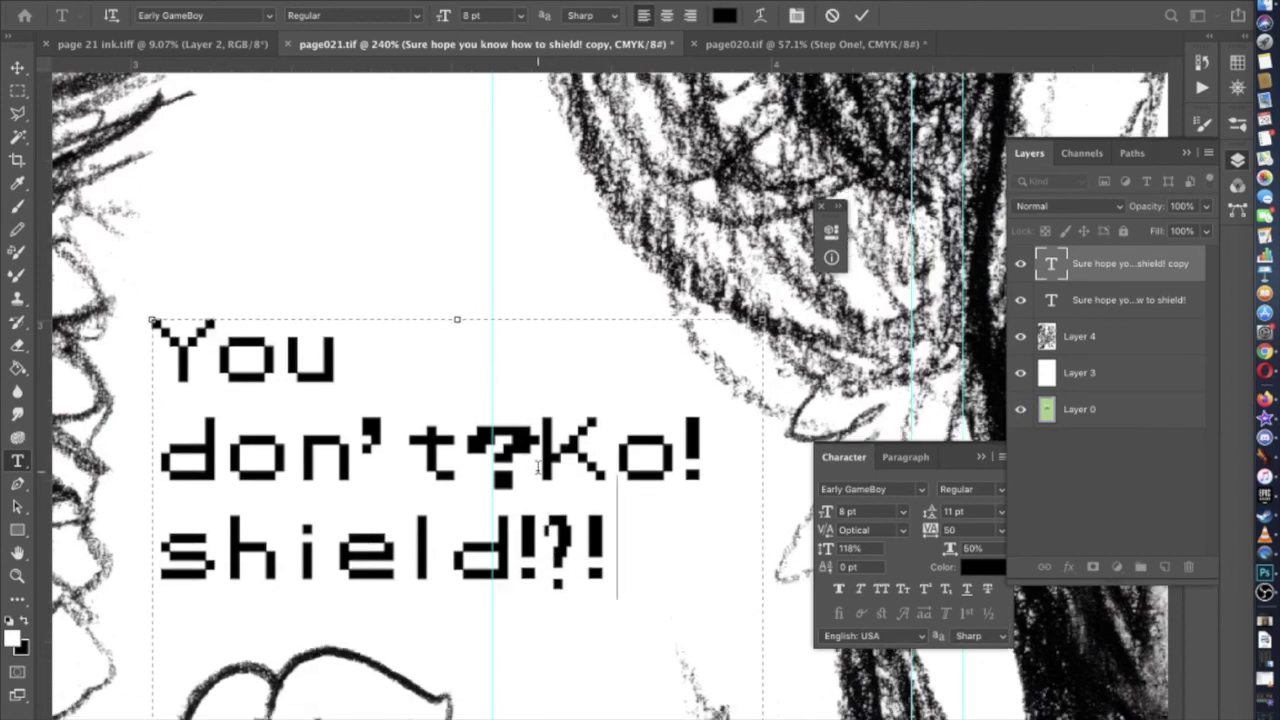
scroll(541, 478, "down", 3)
scroll(538, 468, "down", 4)
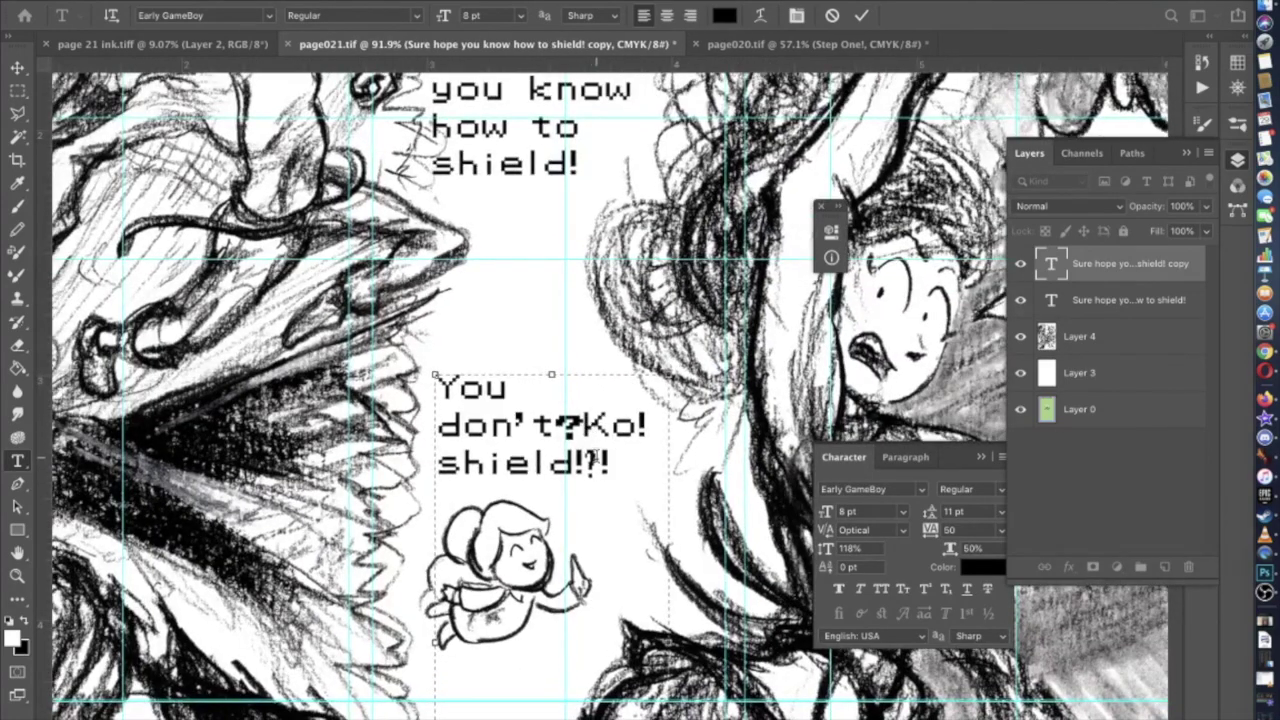
Replace the opening words with 'Ok! I'll show you', deleting the leftover 'hield' letters
left_click_drag(636, 425, 405, 389)
type("O")
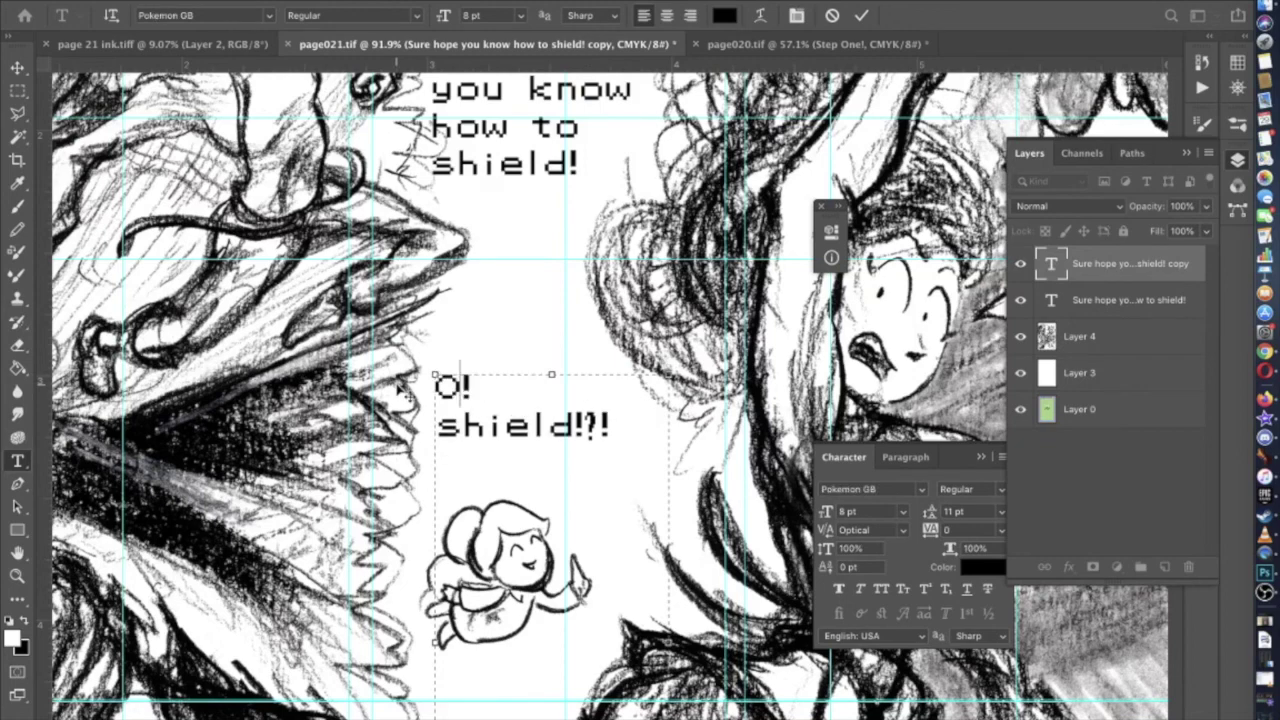
type("k")
key("BackSpace")
type("k")
key("Right")
type("I")
key("BackSpace")
key("Left")
type("I")
key("BackSpace")
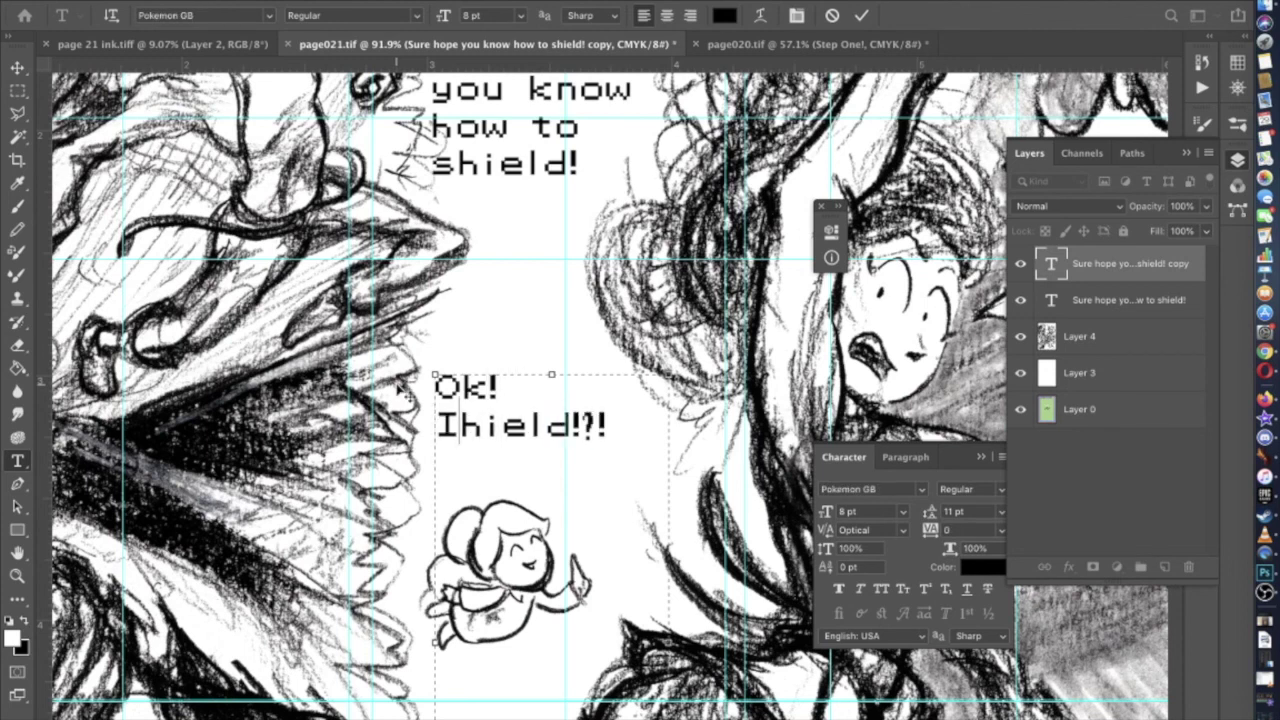
type("'ll show you")
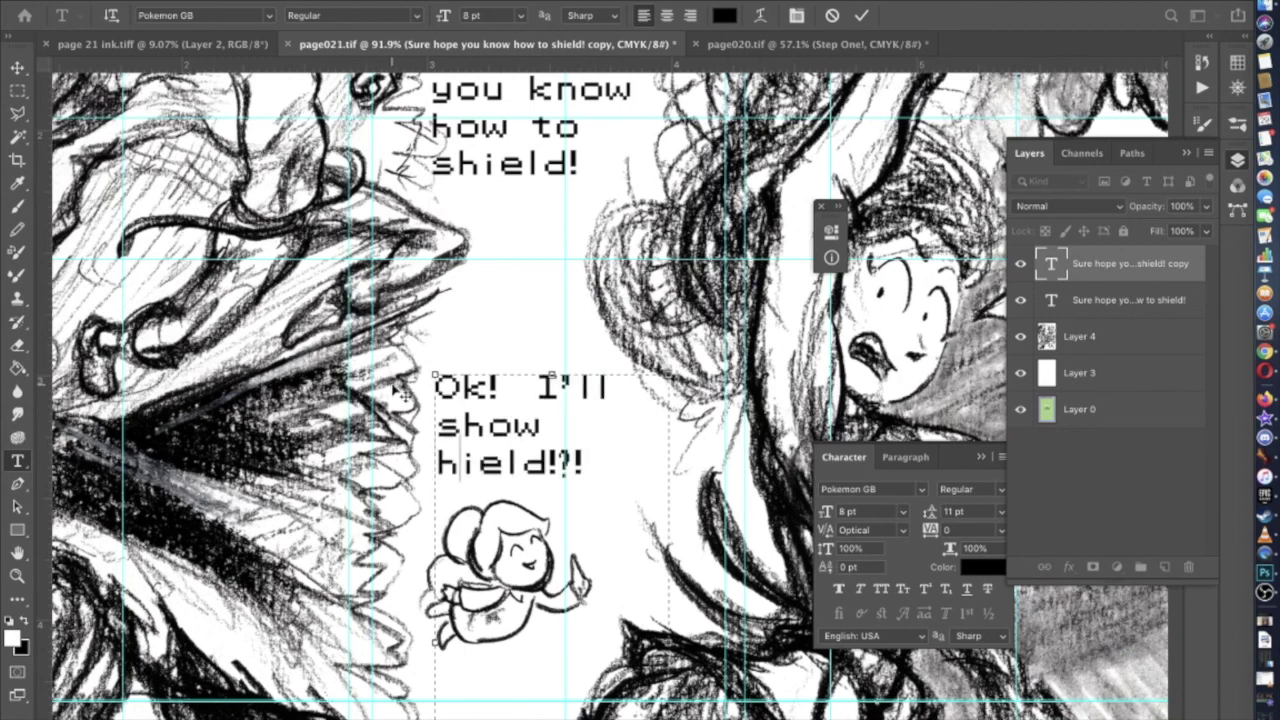
left_click_drag(612, 462, 513, 462)
left_click(512, 462)
key("Delete")
key("Delete")
key("Delete")
key("Delete")
key("Delete")
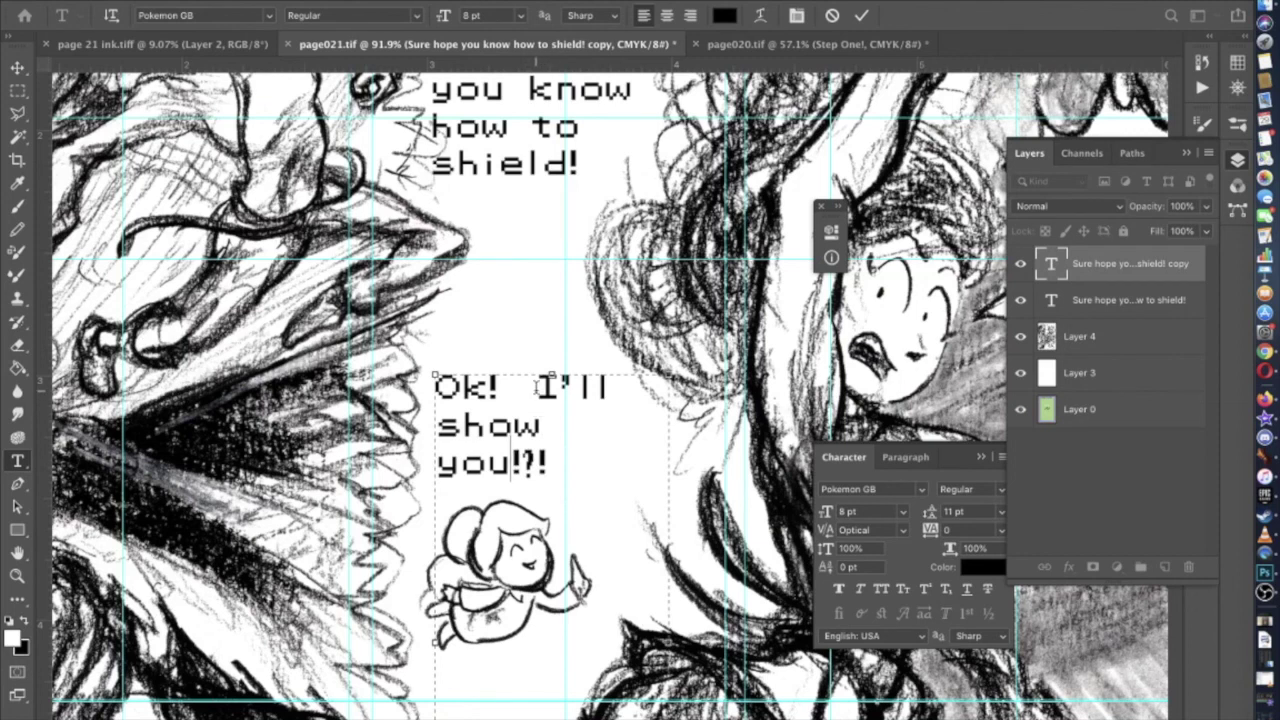
Break the text into lines and complete it as 'Okay! / I'll show / you how!'
left_click(540, 387)
key("Return")
left_click(532, 438)
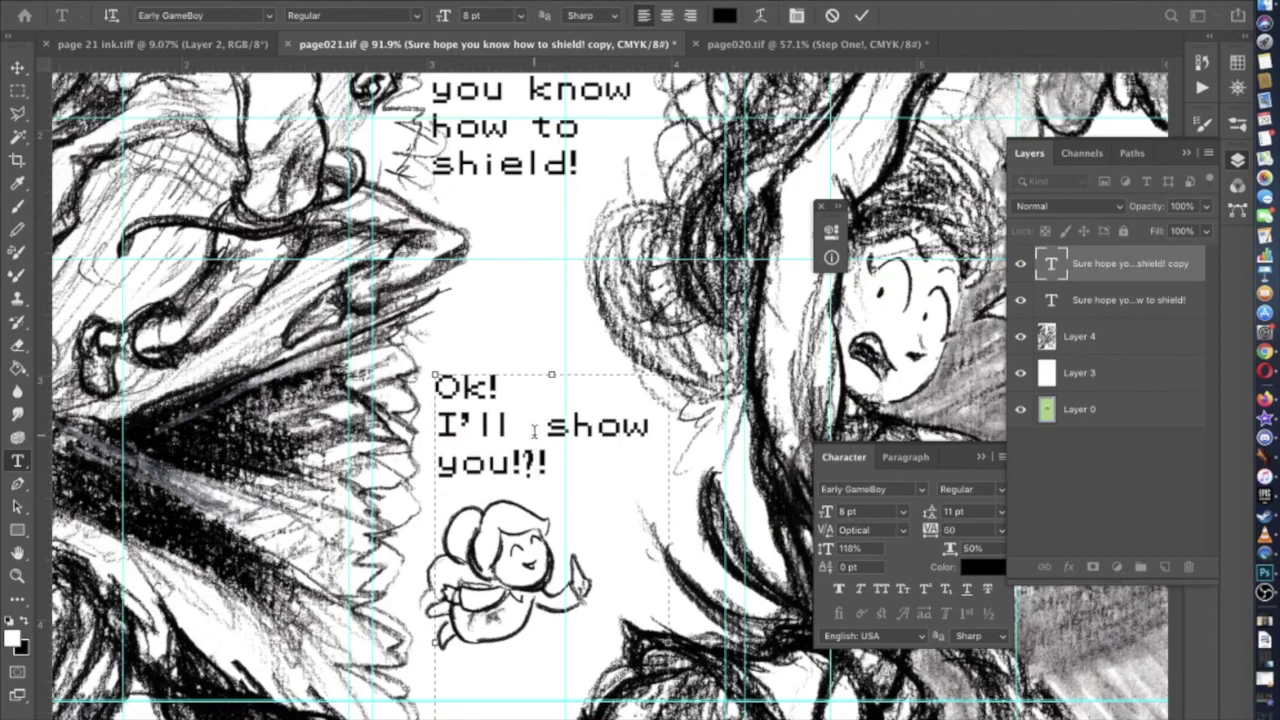
key("BackSpace")
key("BackSpace")
left_click(523, 395)
type("ay")
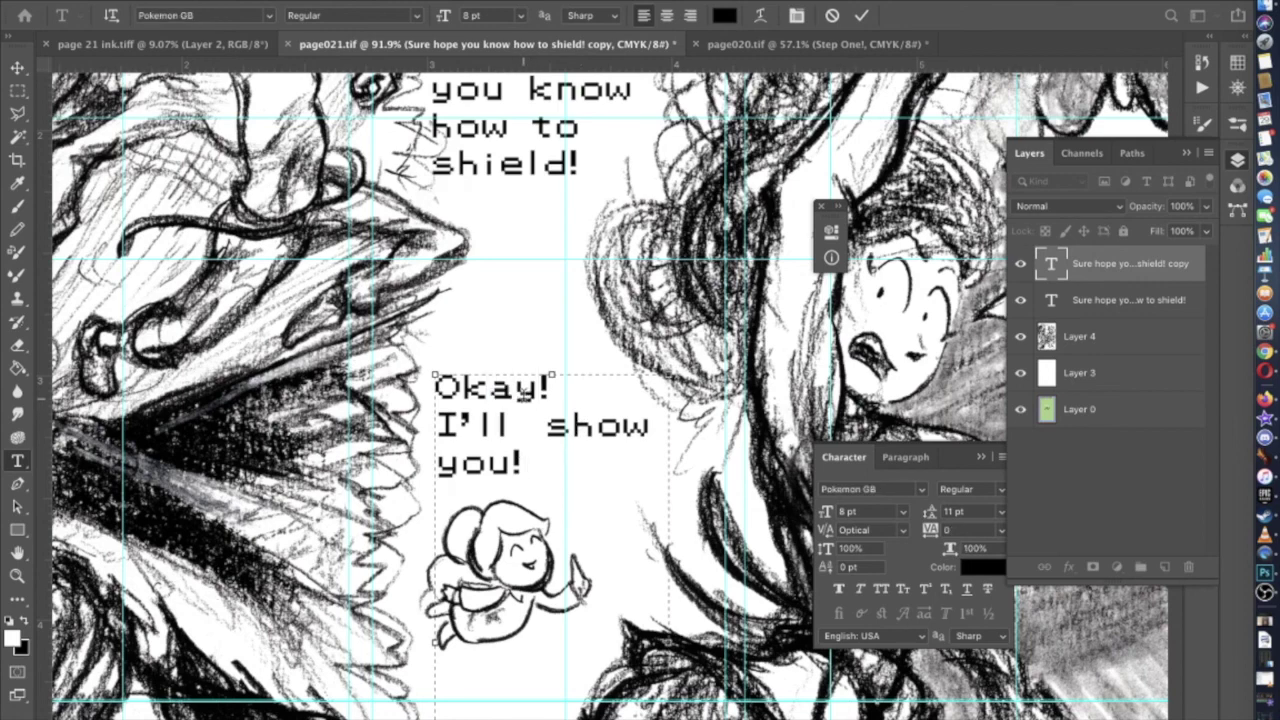
scroll(536, 362, "down", 2)
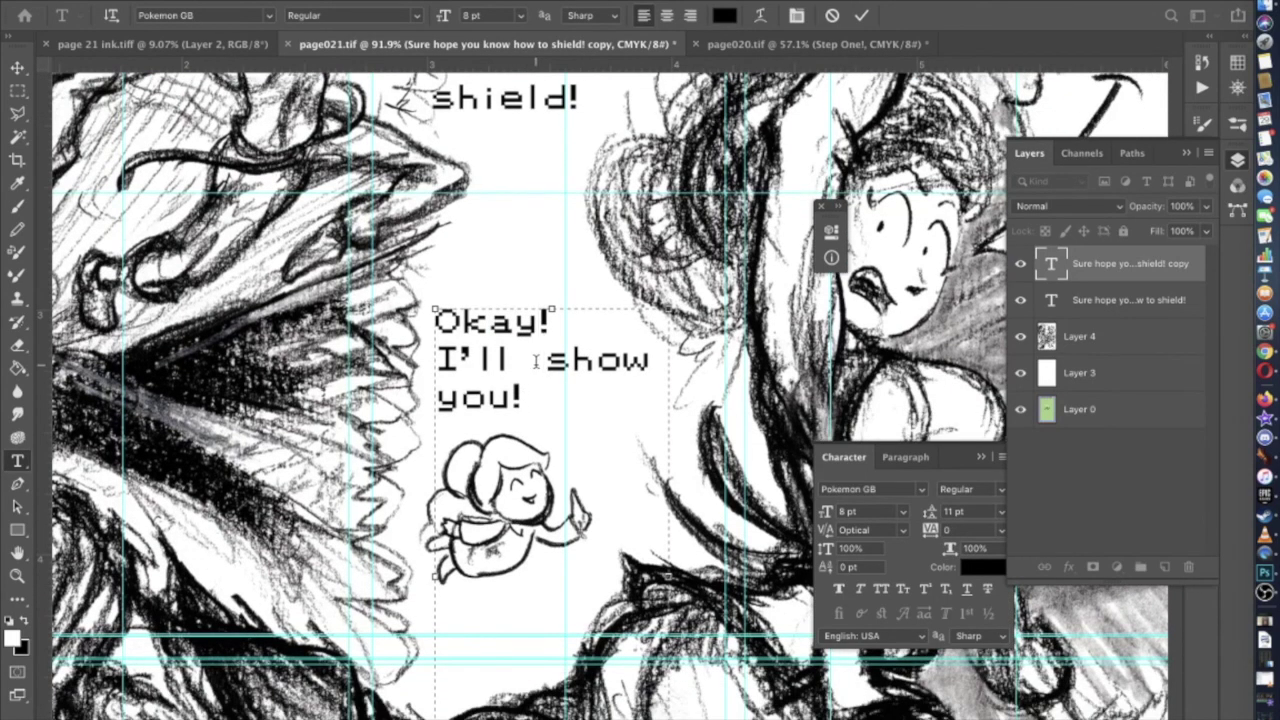
key("Down")
key("Down")
key("Left")
type("how")
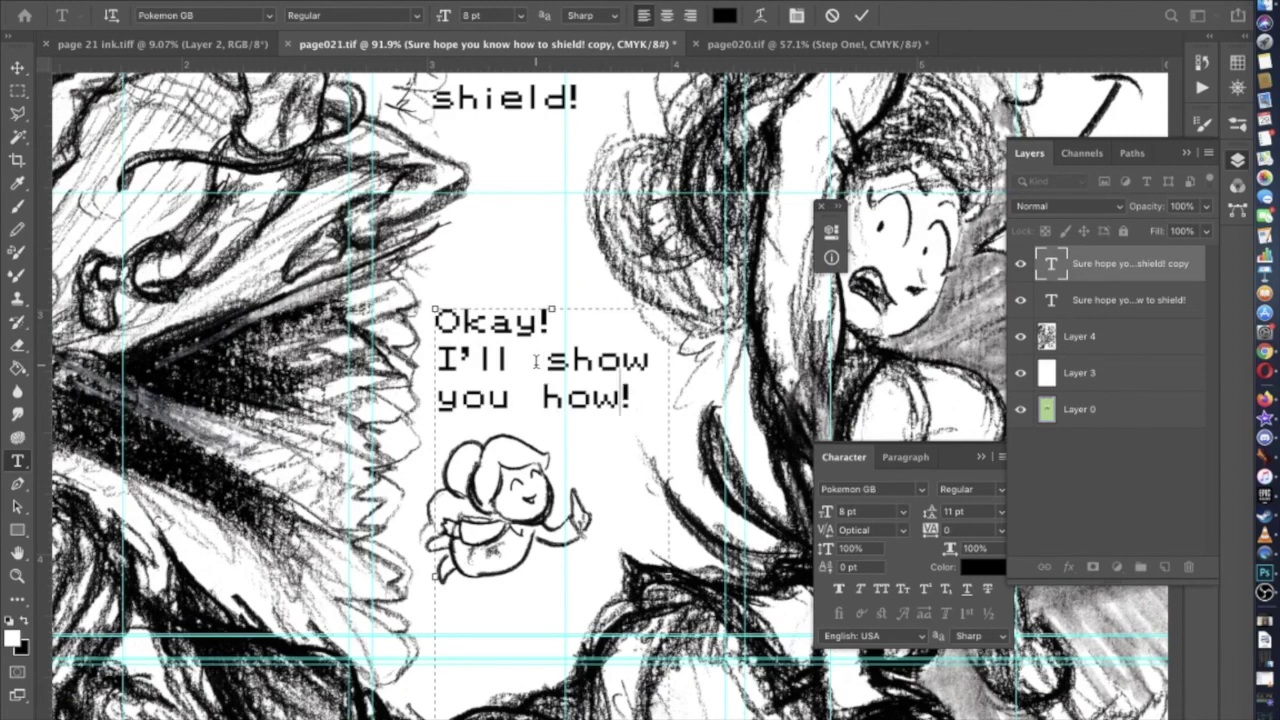
Set tracking to -300 on the spaces after 'I'll' and 'you' to tighten the gaps
mouse_move(537, 361)
left_mouse_down()
mouse_move(492, 356)
mouse_move(536, 351)
left_mouse_up()
key("shift+Left")
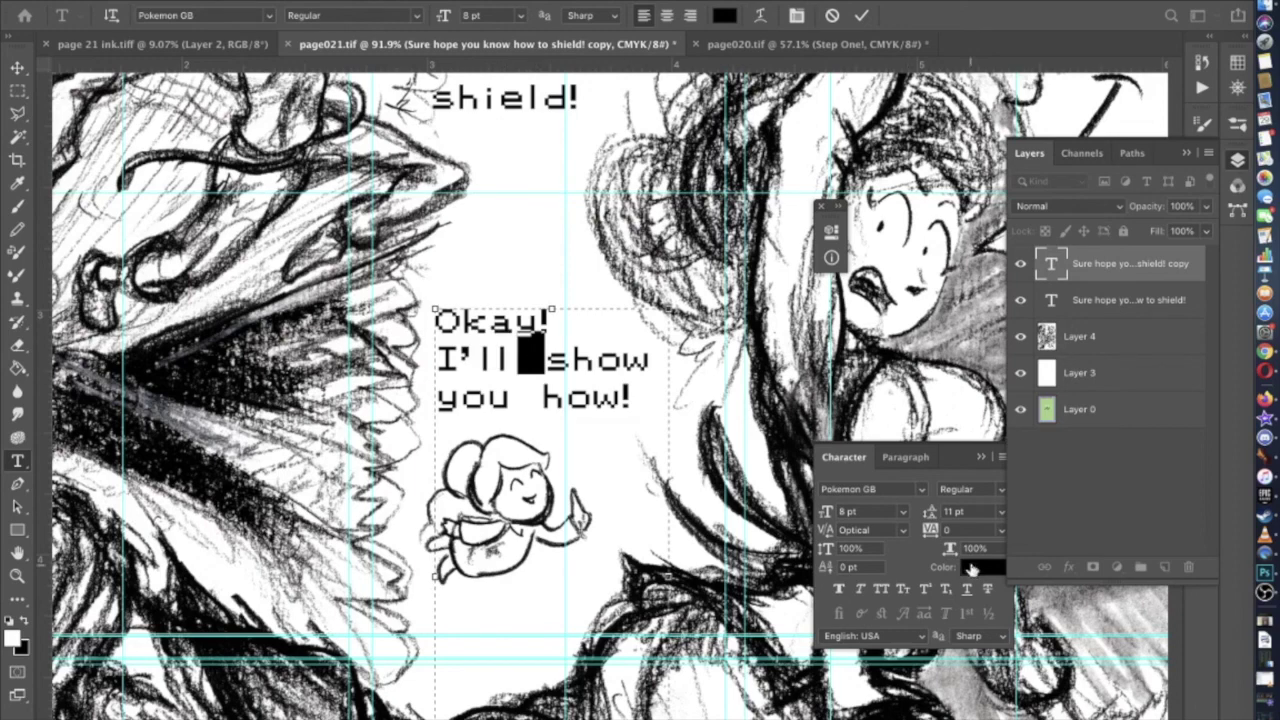
left_click(980, 530)
type("-300")
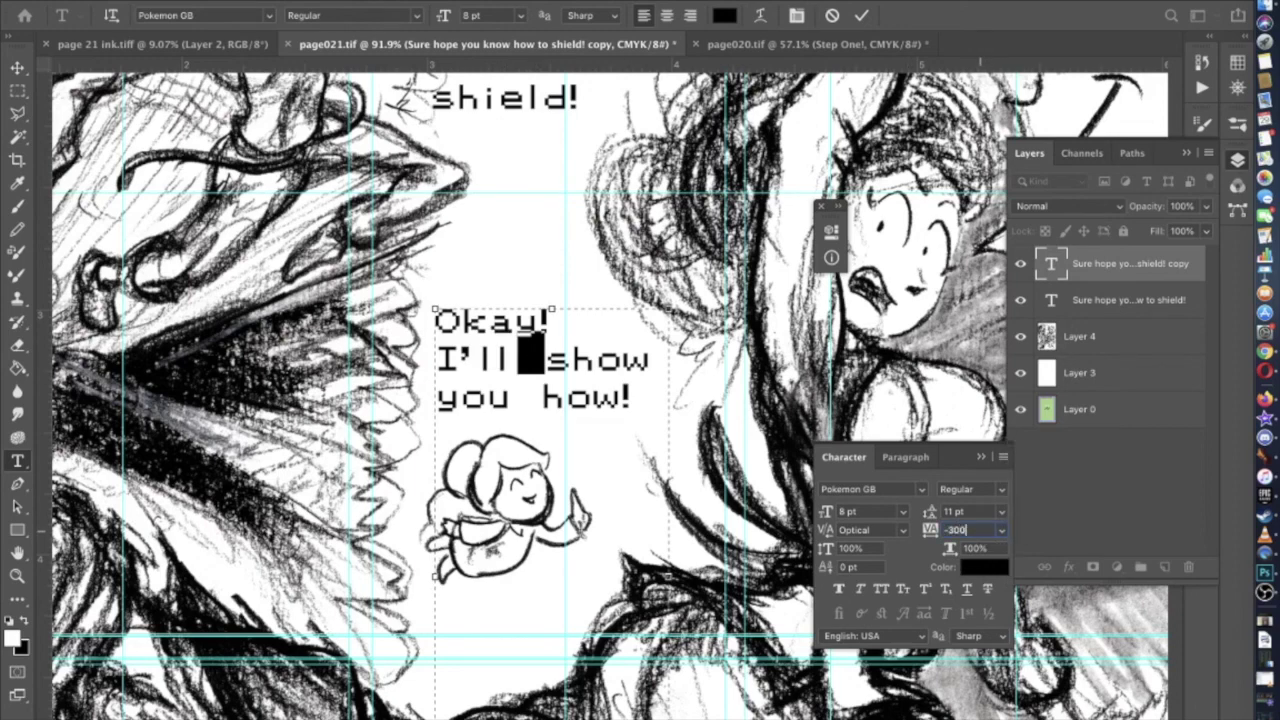
key("Return")
key("Right")
key("Down")
key("shift+Left")
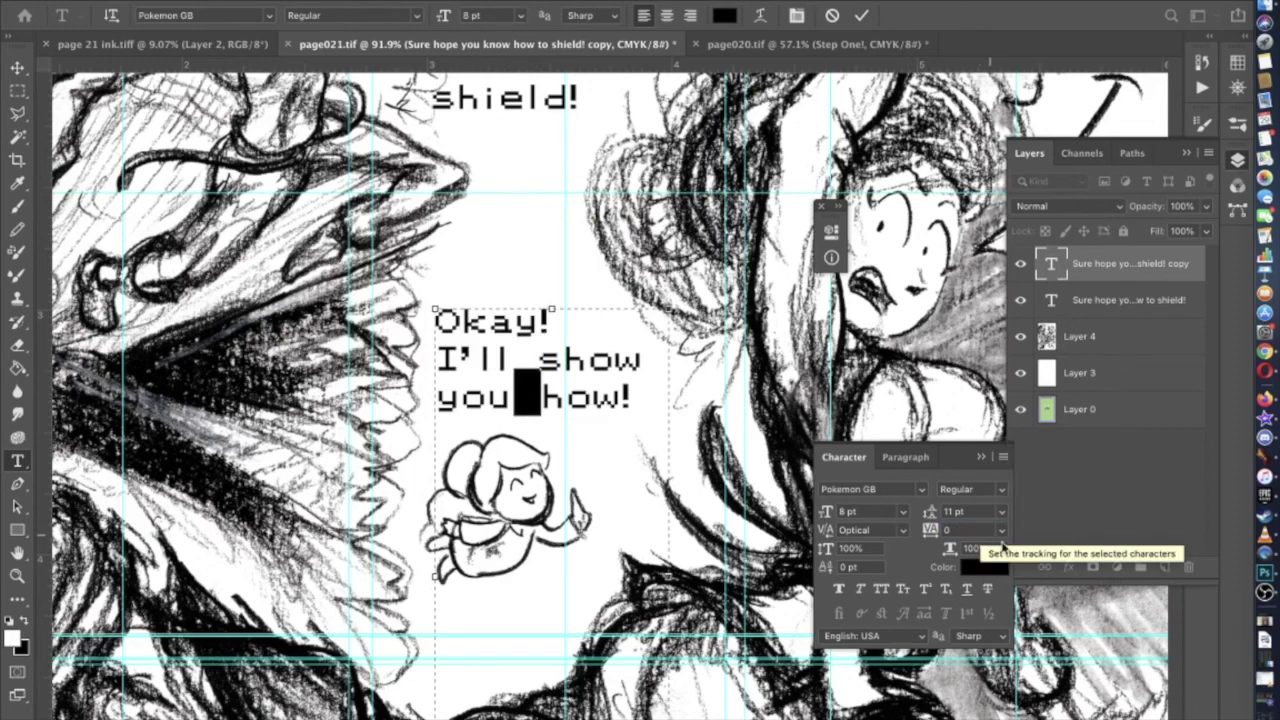
left_click(979, 530)
type("-30")
type("0")
key("Return")
key("Right")
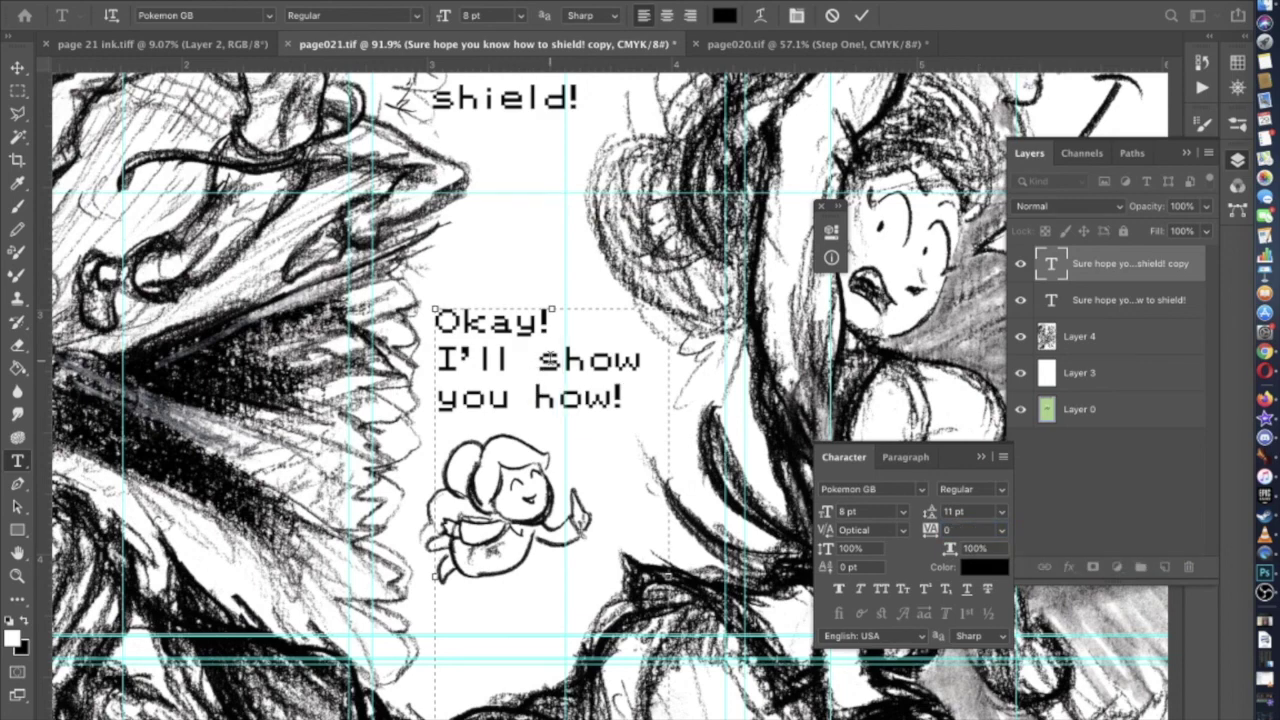
Commit the dialogue text, nudge it slightly down, and zoom out to view the panel
key("super+minus")
key("super+minus")
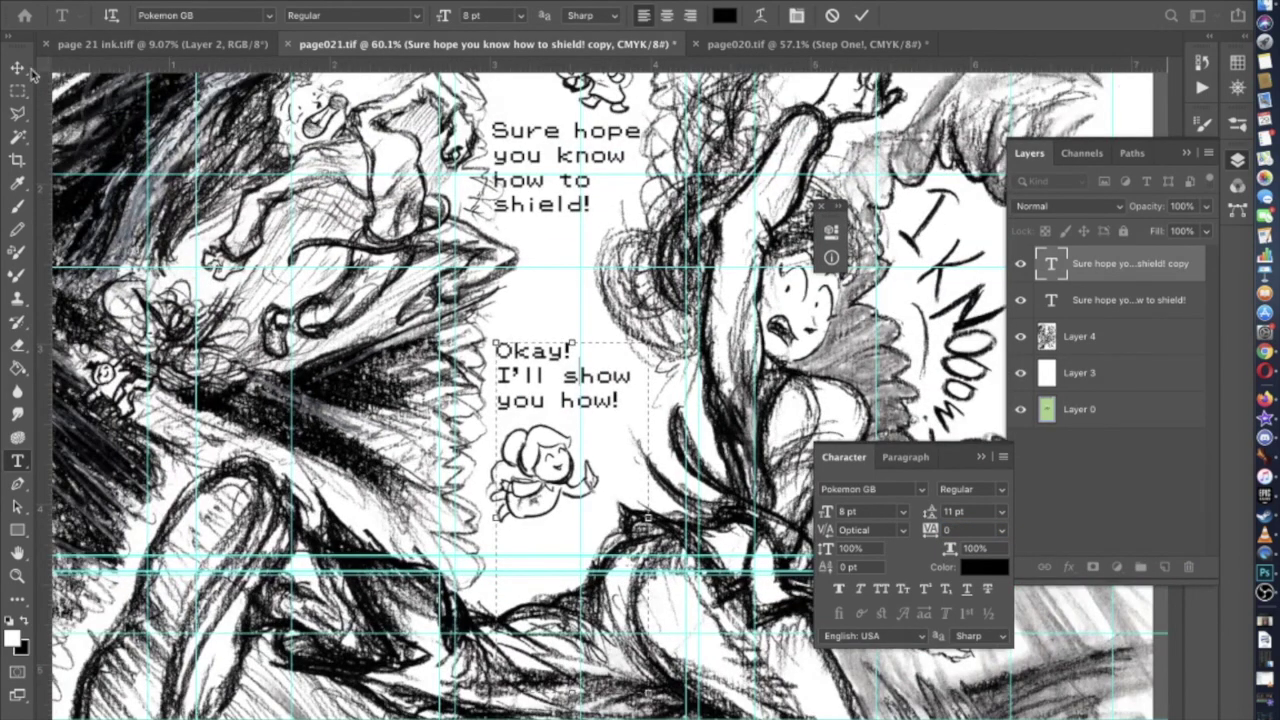
left_click(20, 70)
key("Down")
key("Down")
key("Down")
key("Down")
key("Down")
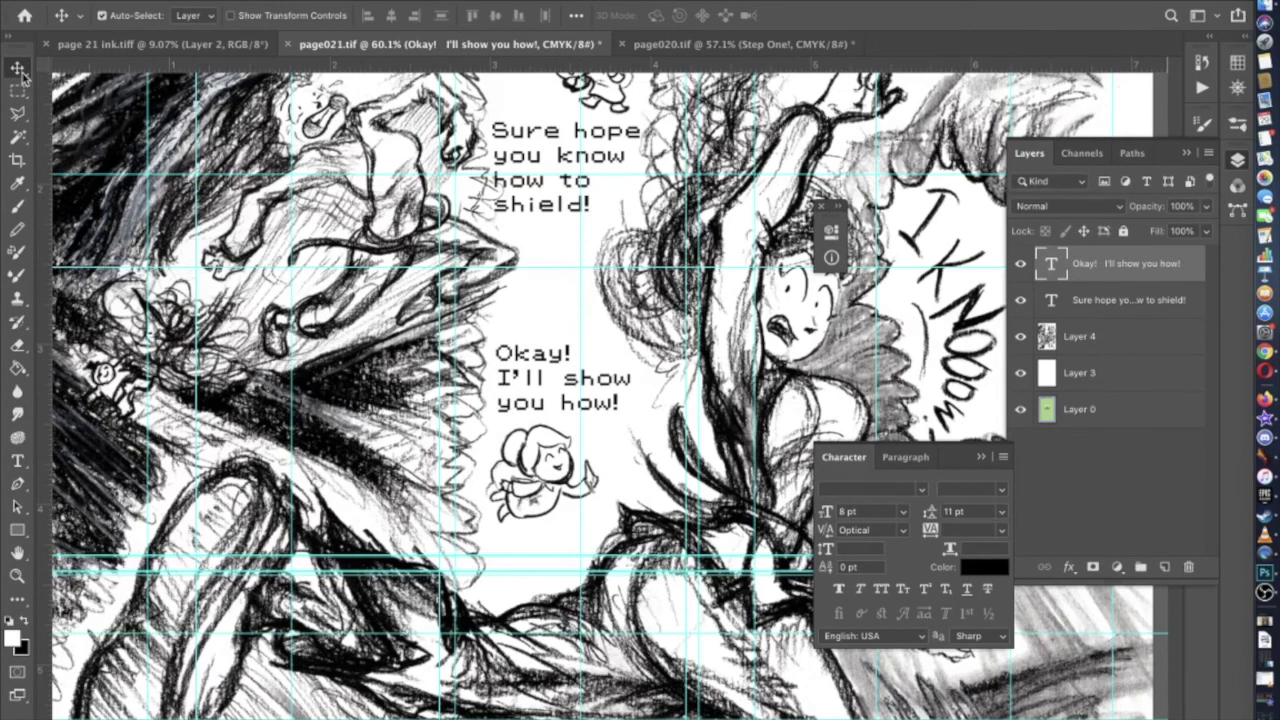
scroll(195, 288, "down", 2)
key("super+minus")
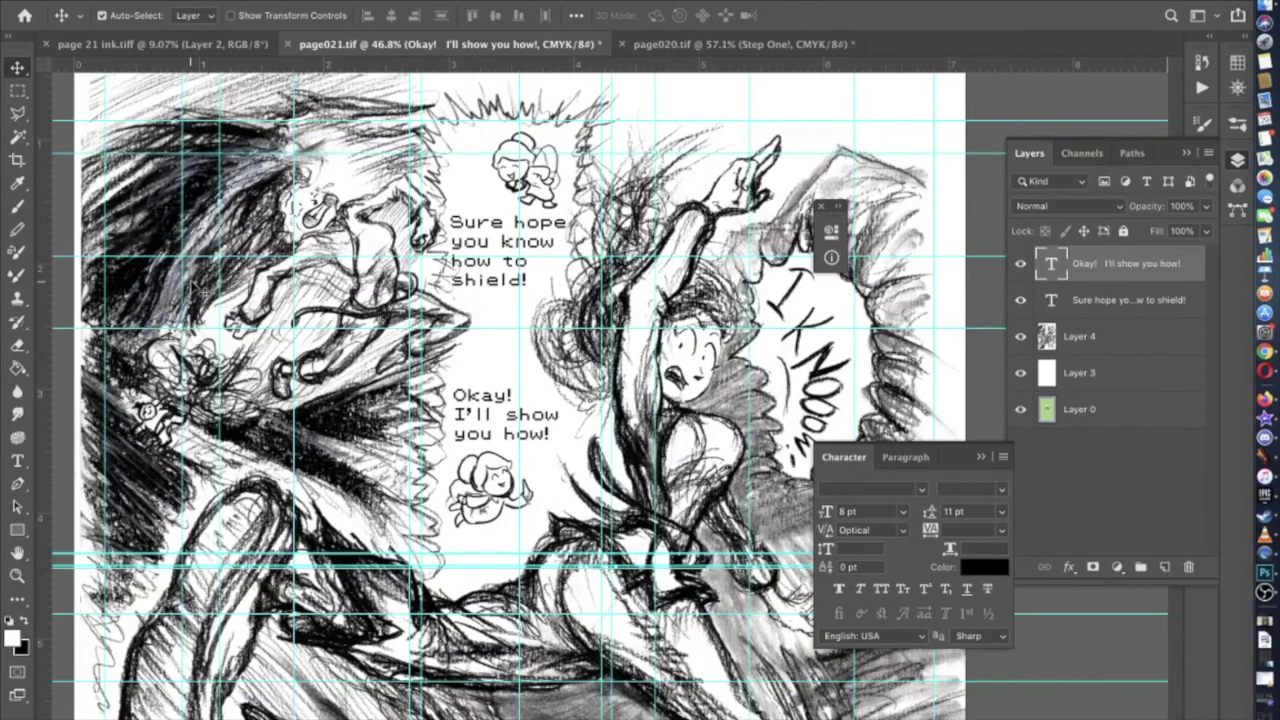
Duplicate the 'Okay! I'll show you how!' text layer, keeping the default name
scroll(200, 289, "up", 3)
scroll(200, 289, "down", 3)
scroll(230, 295, "down", 4)
scroll(280, 310, "down", 2)
scroll(280, 310, "down", 3)
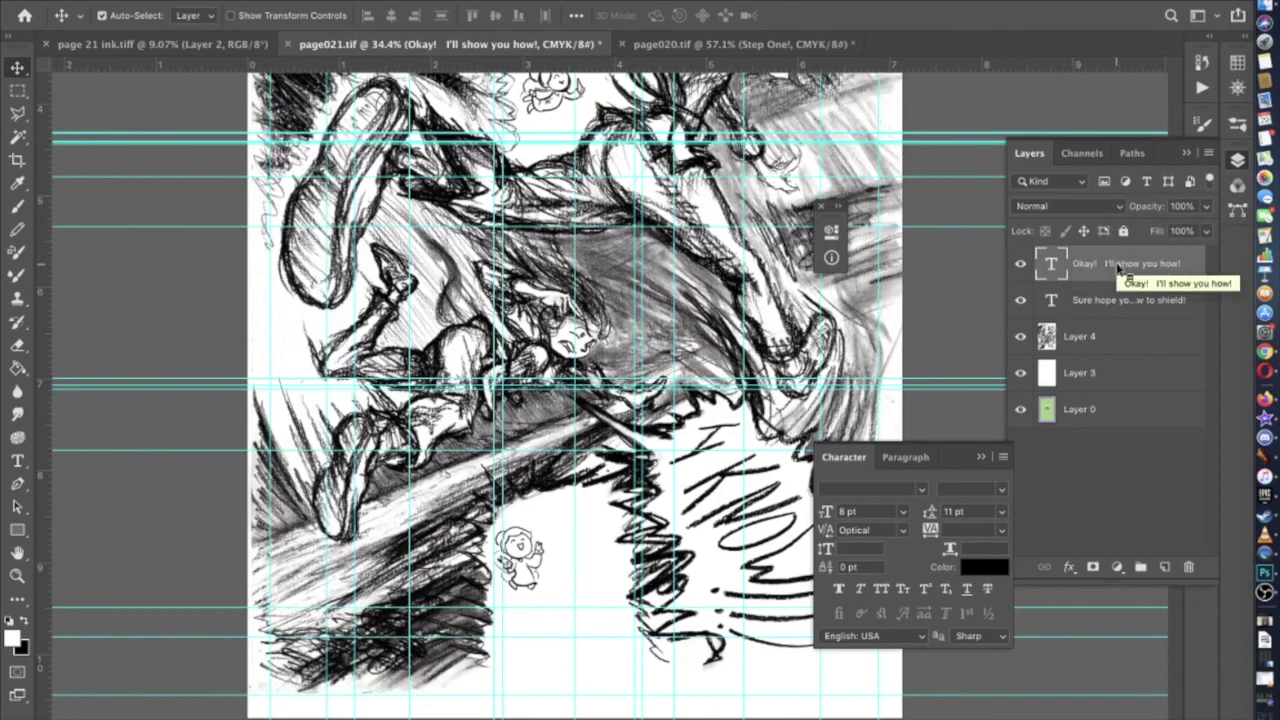
right_click(1116, 264)
left_click(1022, 337)
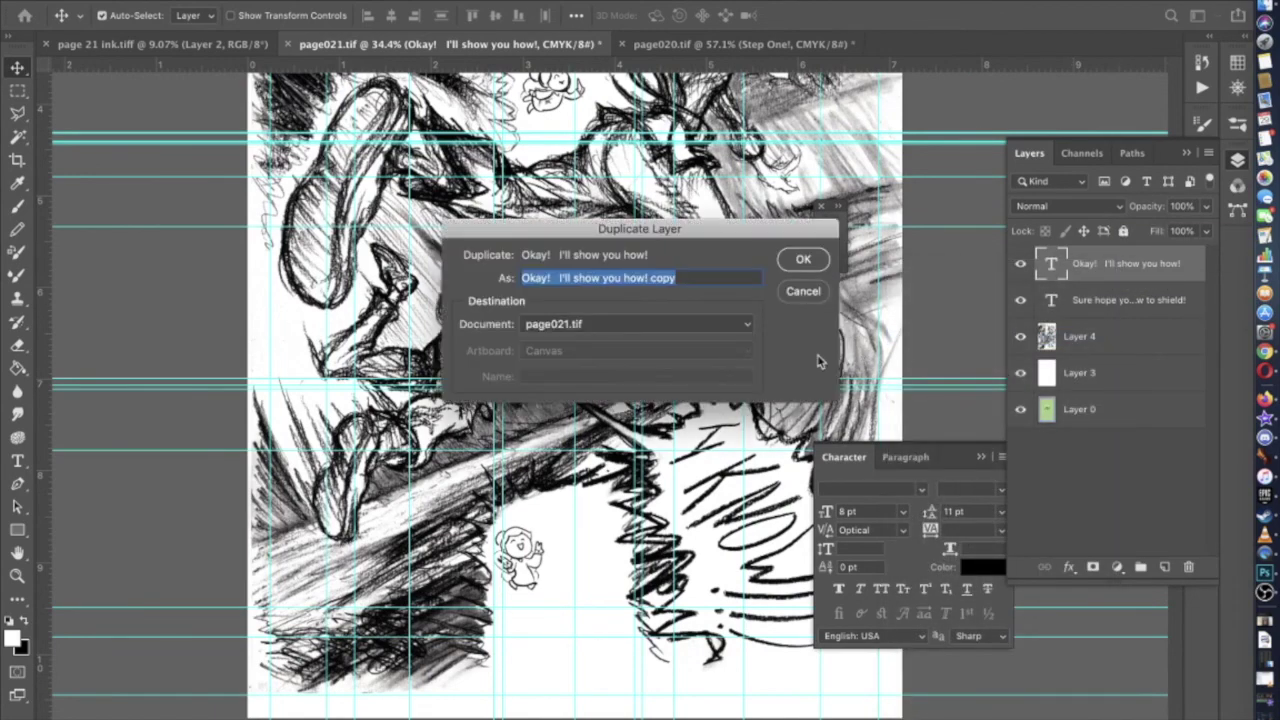
key("Return")
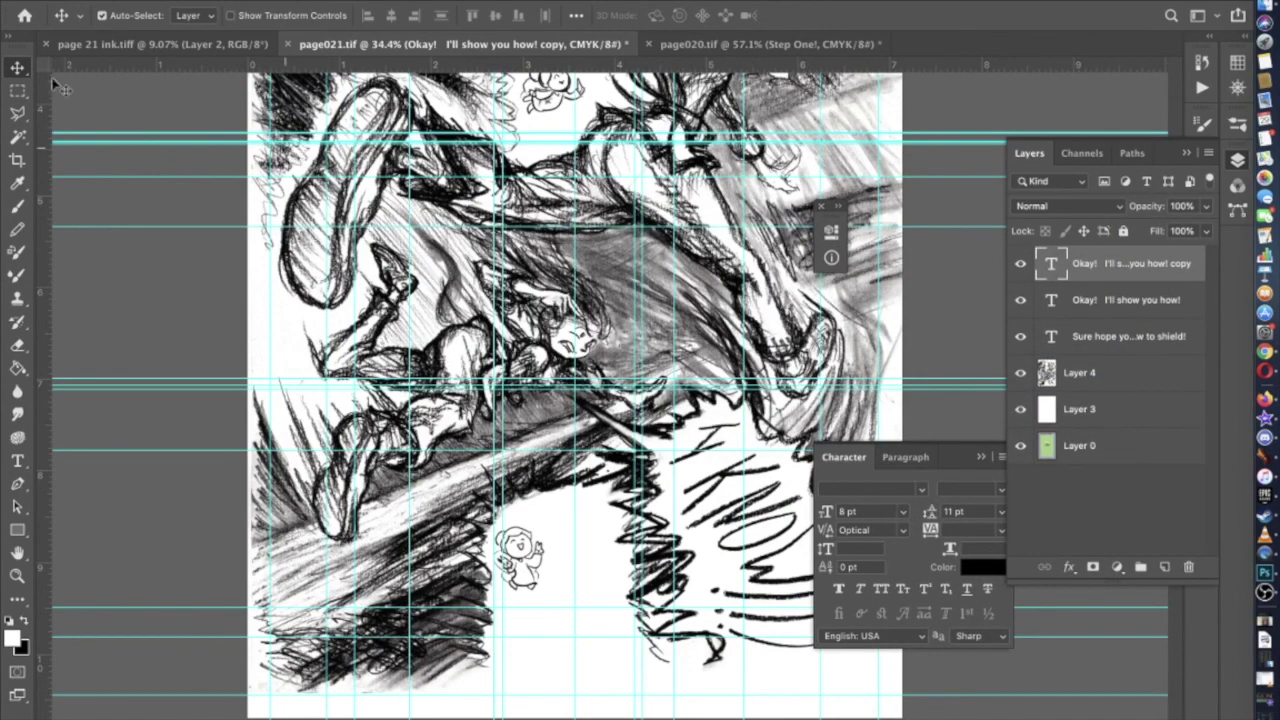
Move the copied text down beside the lower fairy and nudge it slightly right
scroll(654, 157, "up", 3)
left_click_drag(590, 150, 590, 667)
scroll(590, 667, "up", 3)
left_click_drag(560, 418, 584, 392)
Narrow the copied text box with the Type tool
left_click(17, 461)
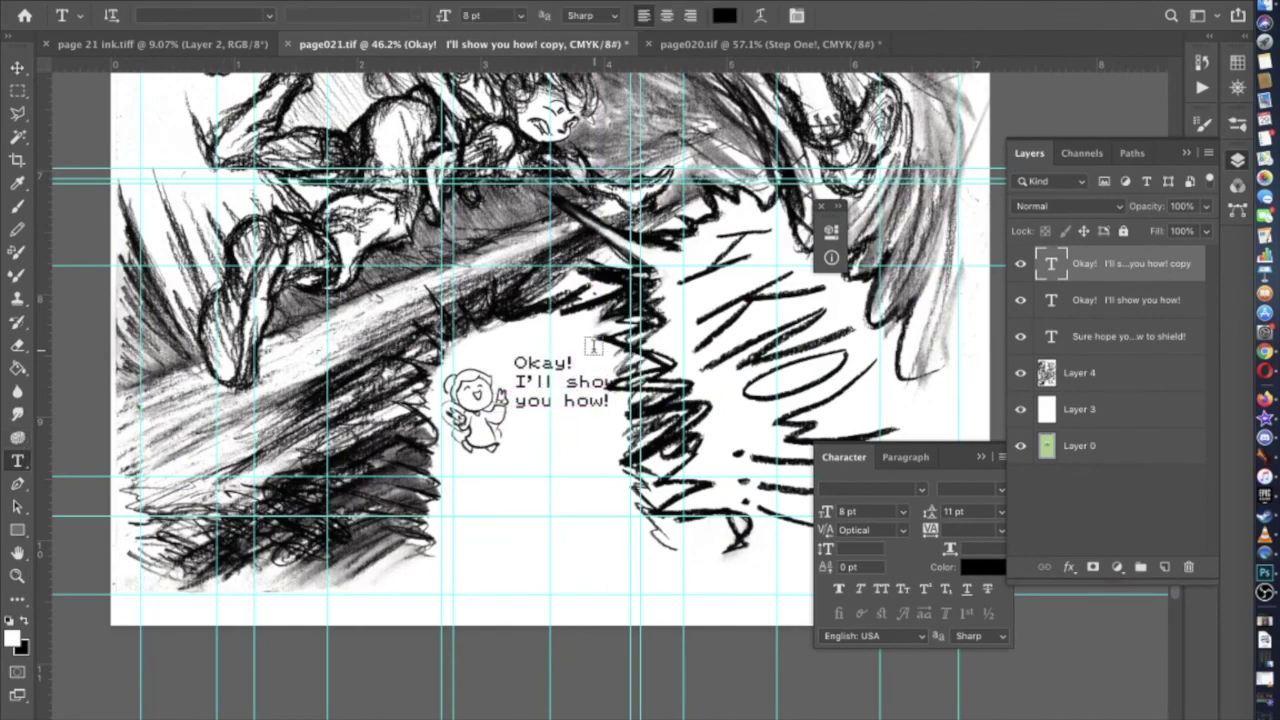
left_click(565, 398)
scroll(567, 392, "up", 1)
scroll(566, 391, "up", 1)
left_click_drag(636, 503, 623, 502)
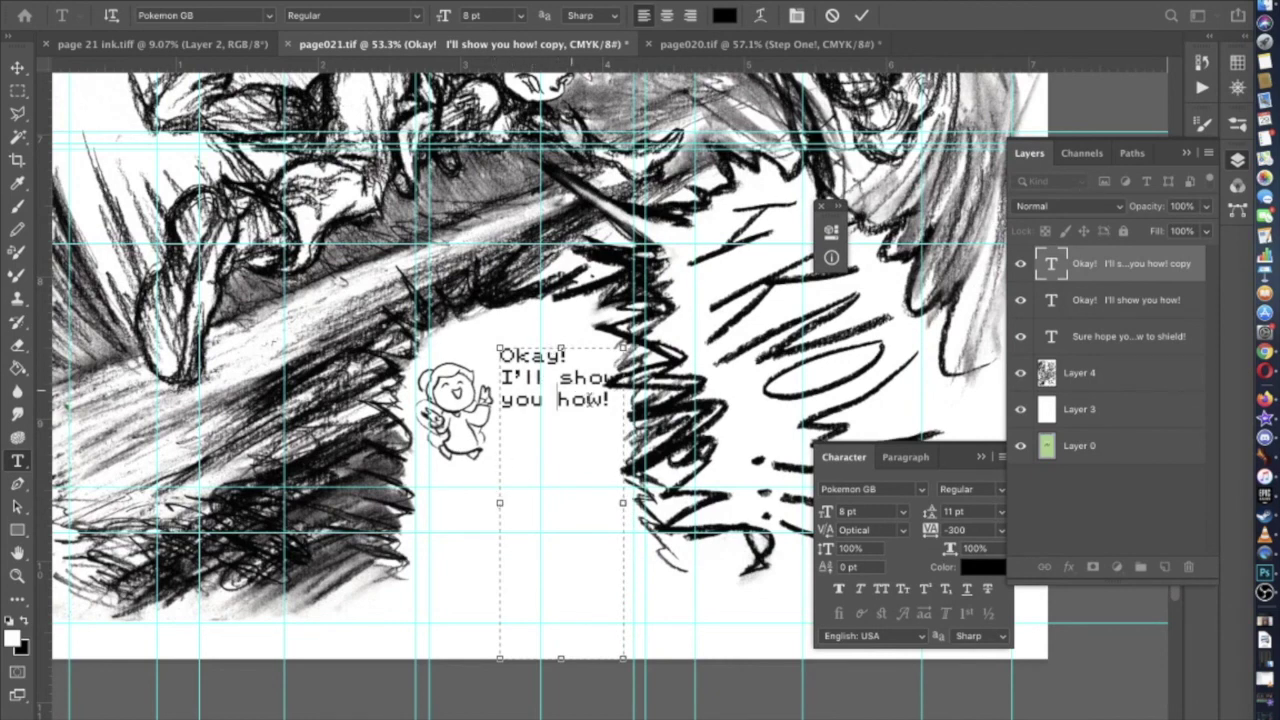
Replace its text with 'Just press your ring finger and pinky into your palm and', raise the box top, and commit
key("super+a")
type("Ju")
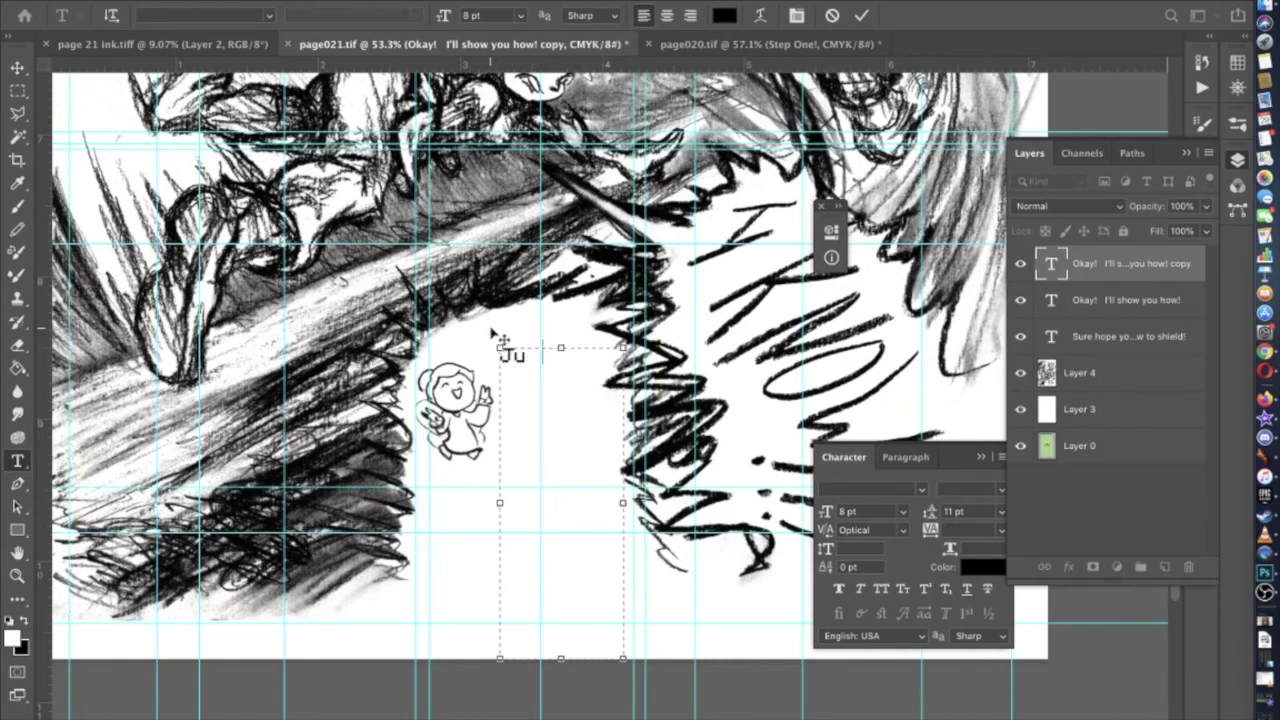
type("st press")
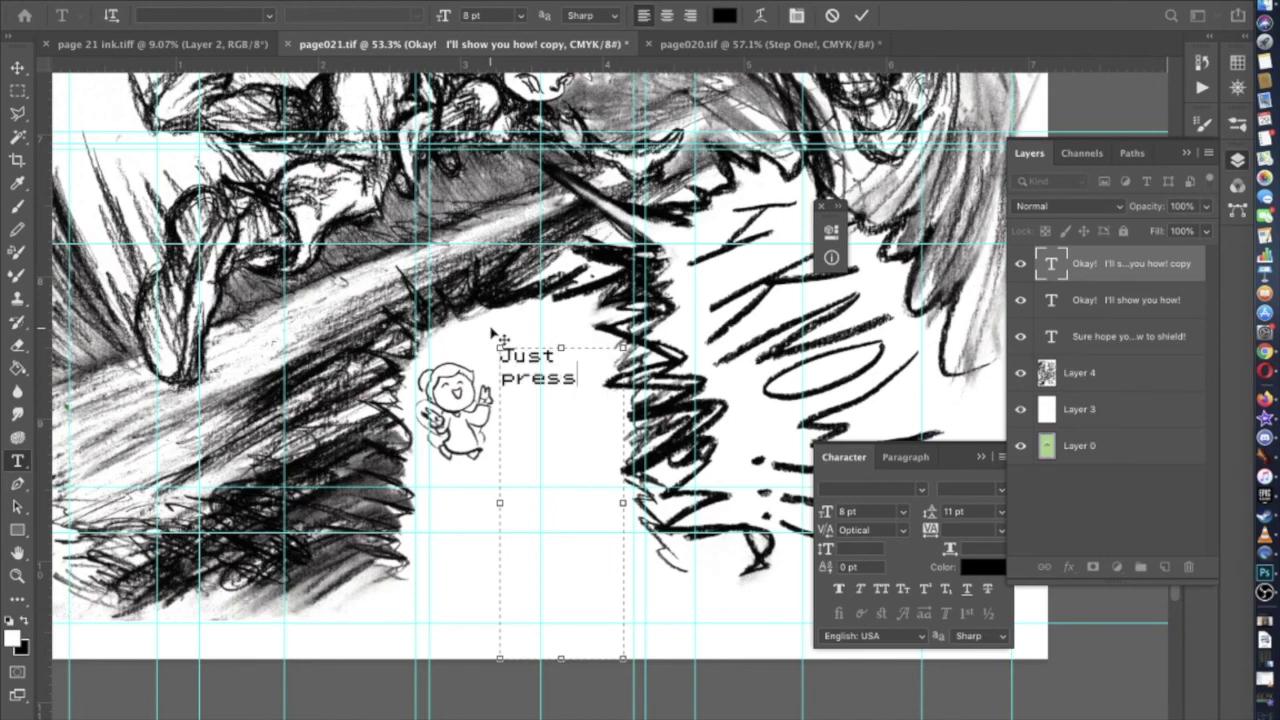
type(" your ring fing")
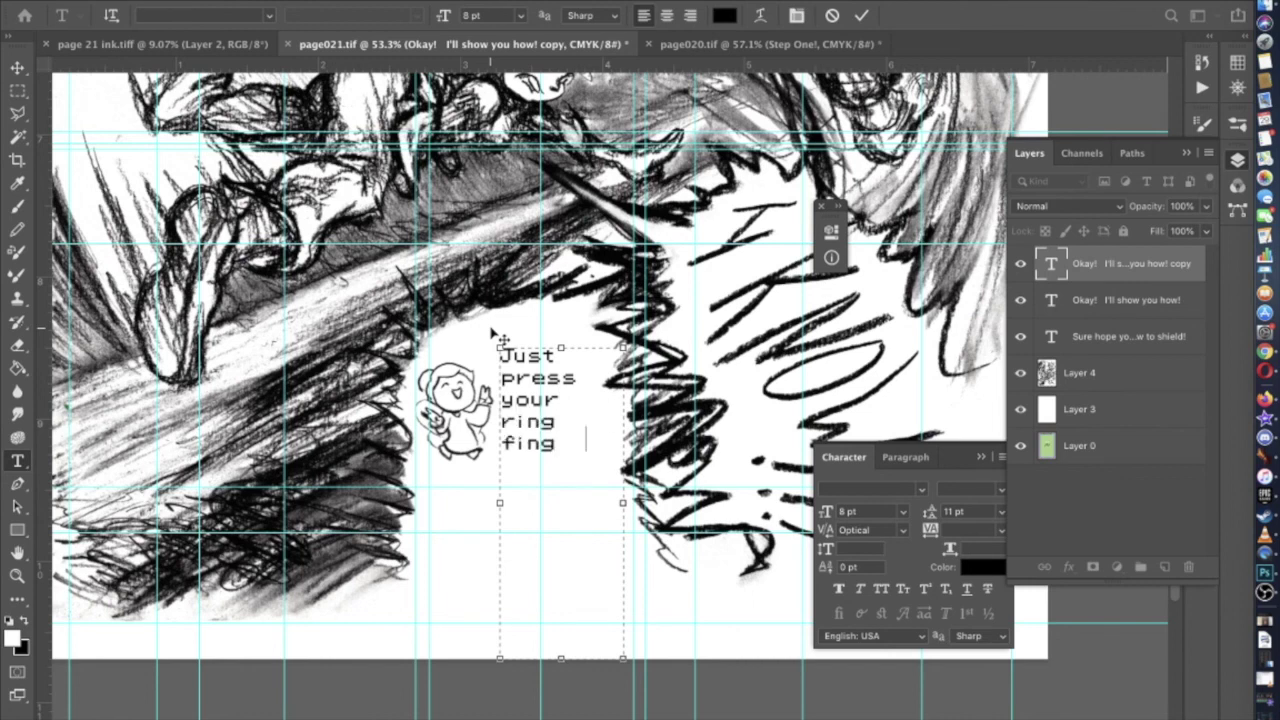
type("er and pinky")
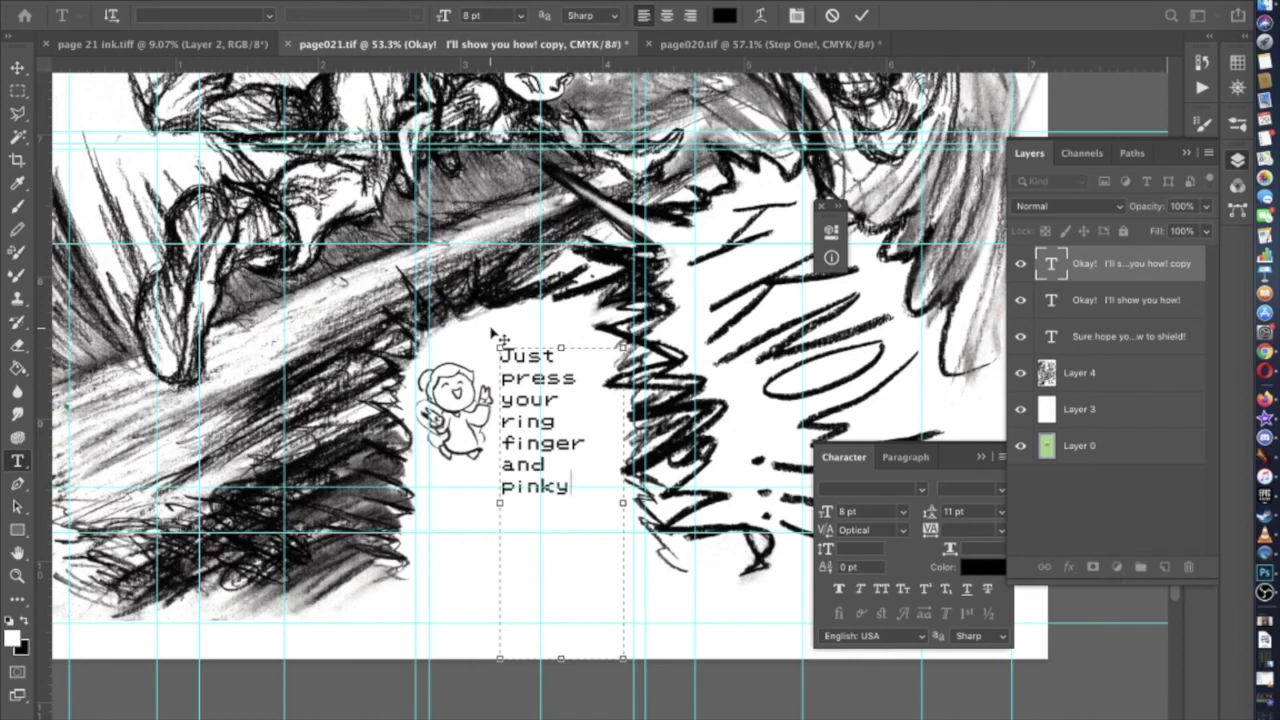
type(" into the palm o")
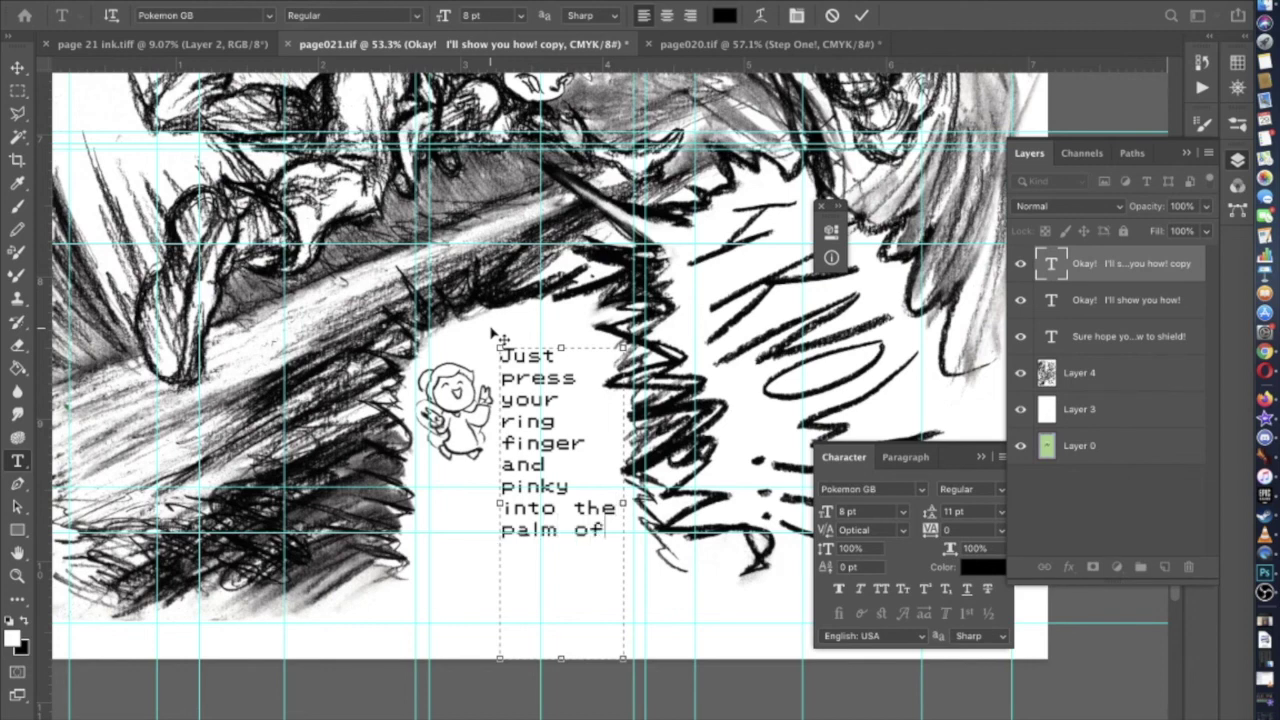
type("f")
left_click_drag(576, 507, 615, 536)
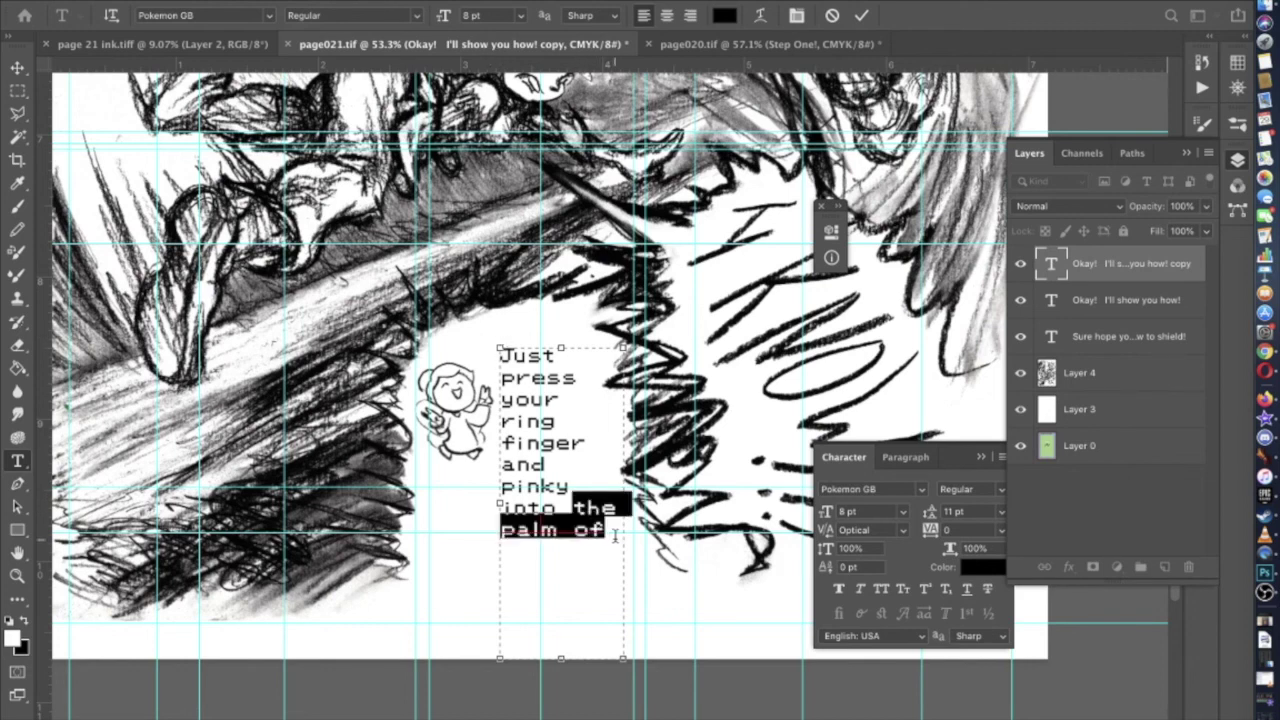
type("your palm")
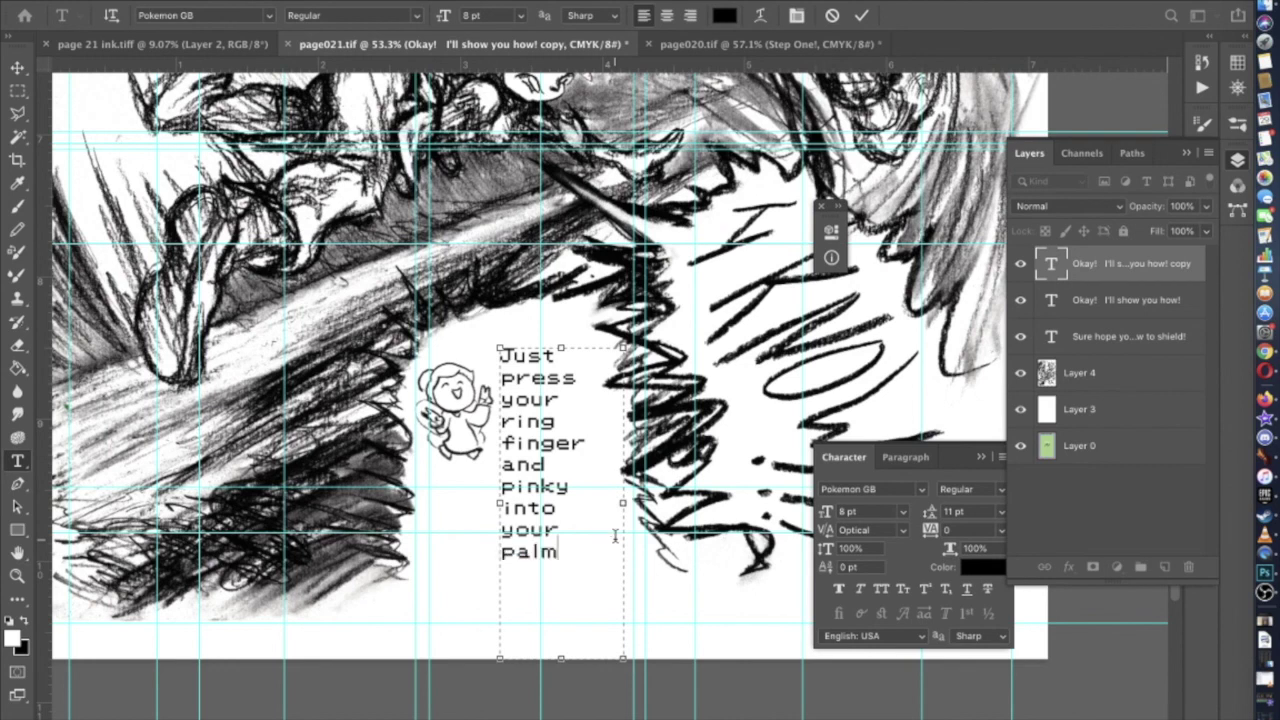
type(" and")
scroll(582, 564, "right", 3)
scroll(582, 564, "up", 2)
left_click_drag(422, 420, 422, 404)
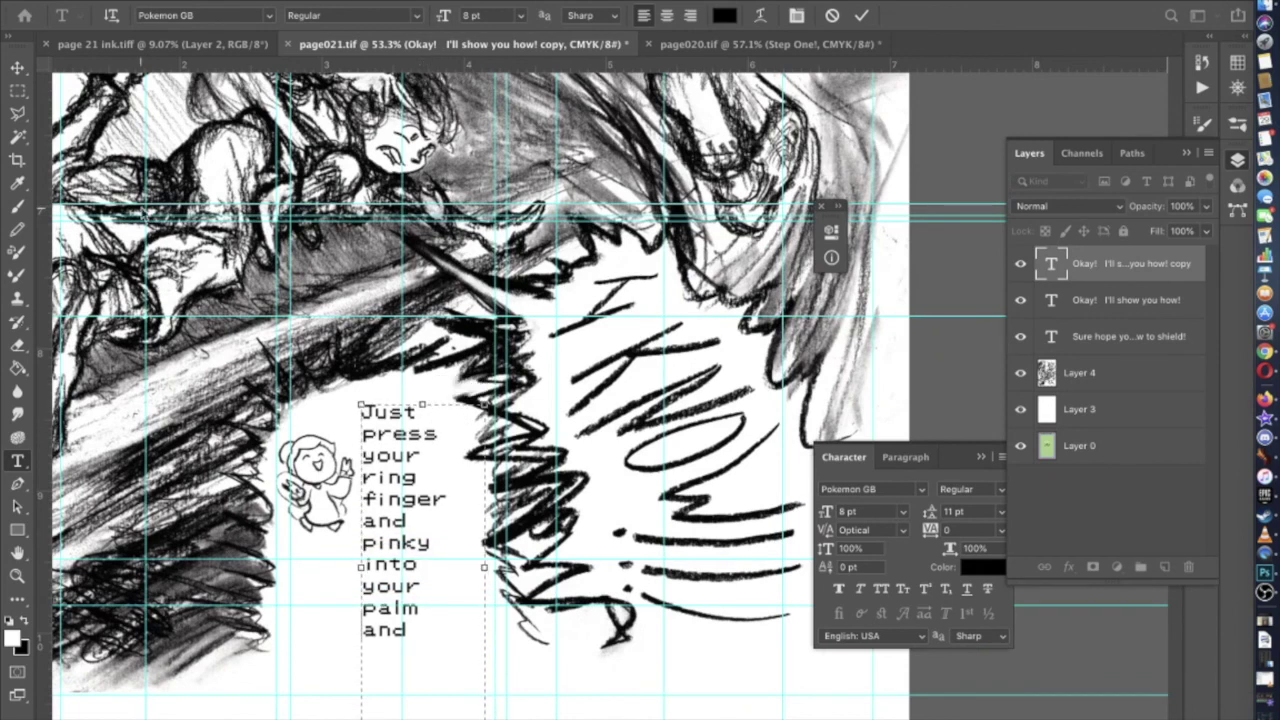
left_click(18, 66)
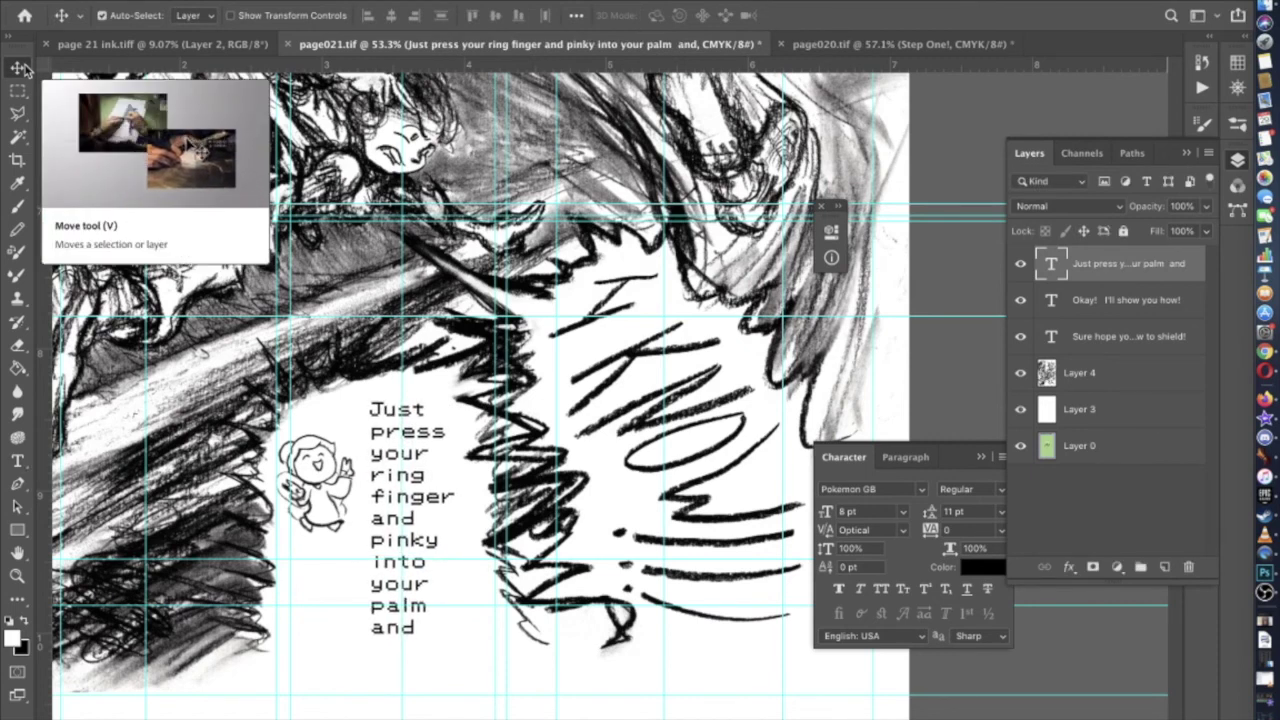
Append 'press twice to activate' after 'and' in the lower fairy's dialogue, fixing the 'tice' typo, and commit
scroll(170, 445, "left", 3)
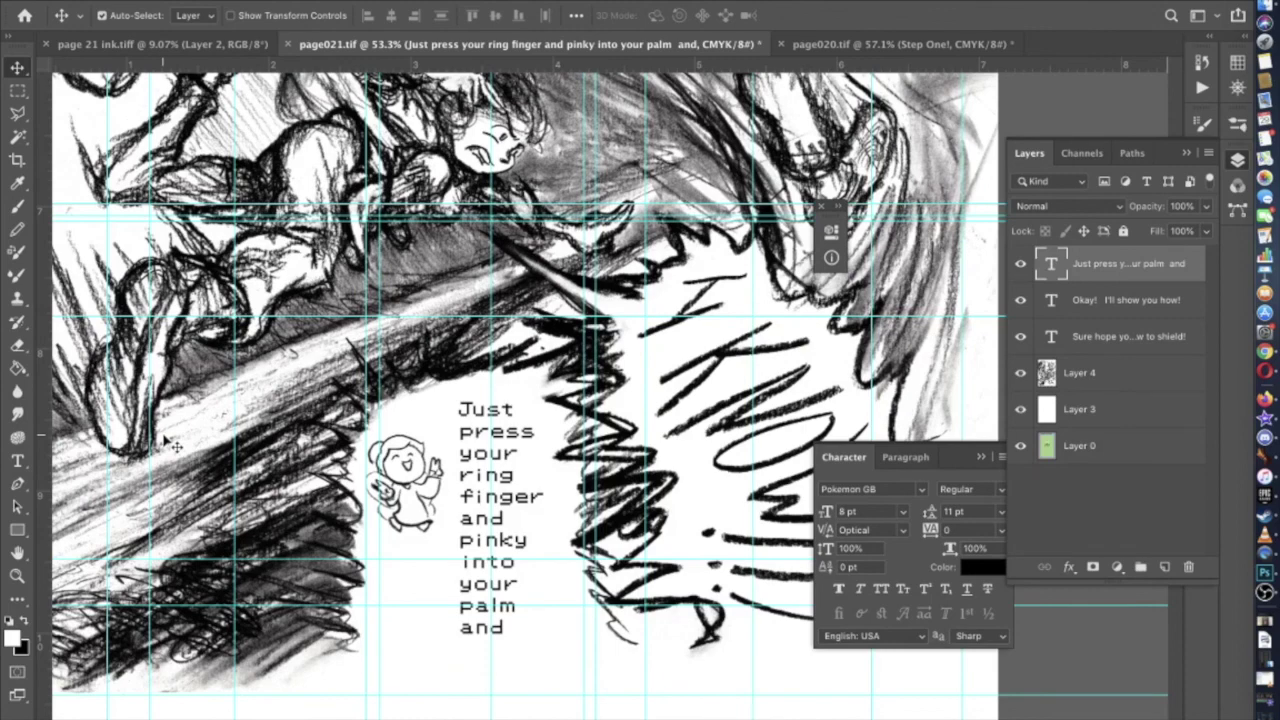
scroll(262, 548, "left", 3)
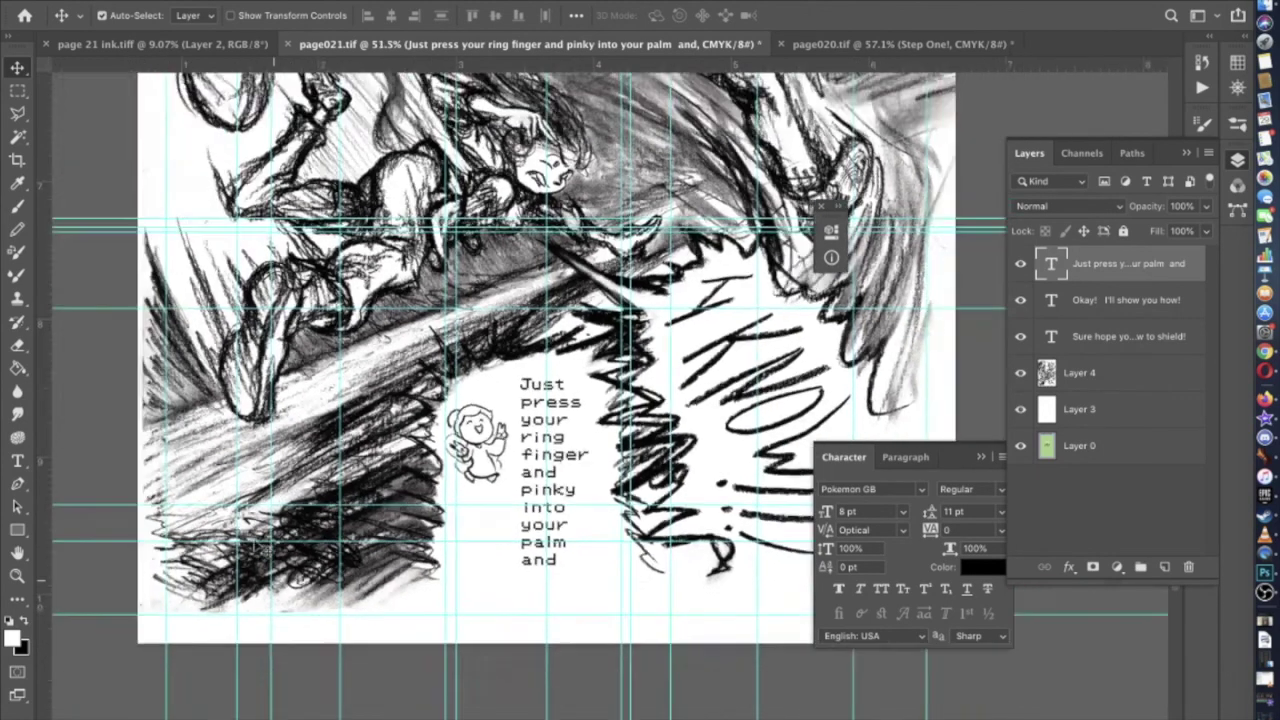
scroll(262, 548, "down", 3)
left_click(17, 461)
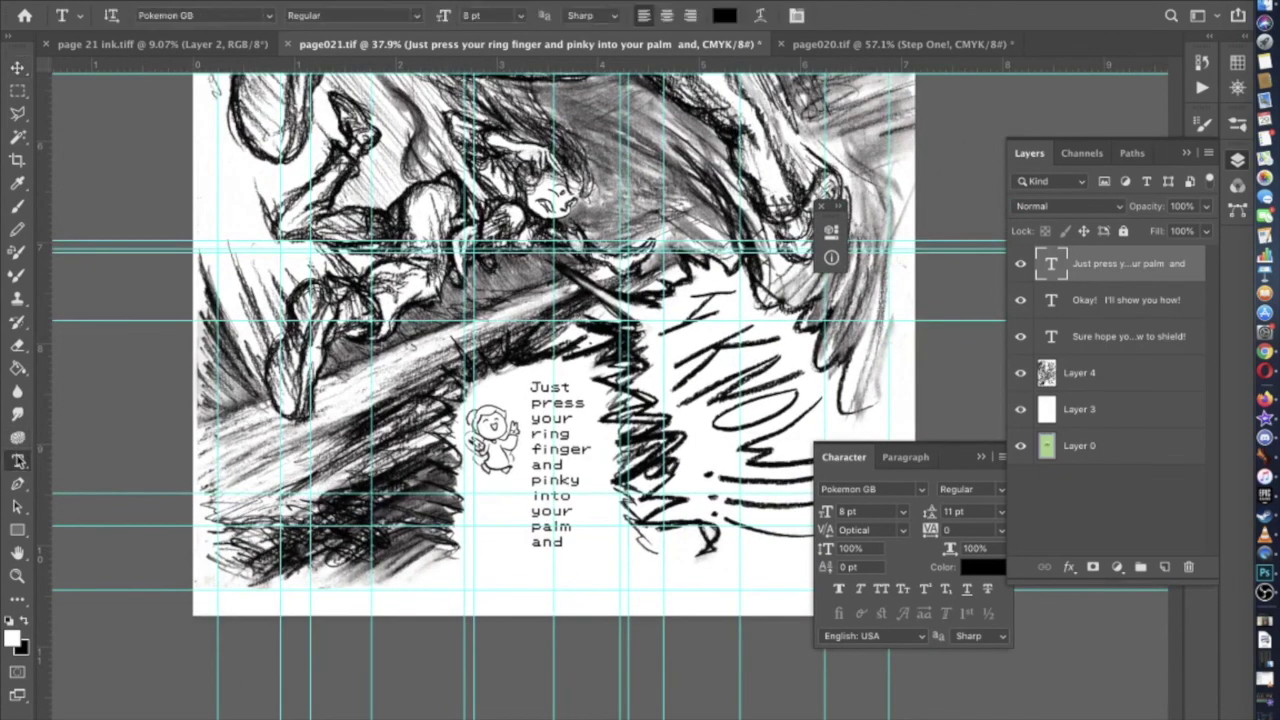
left_click(570, 530)
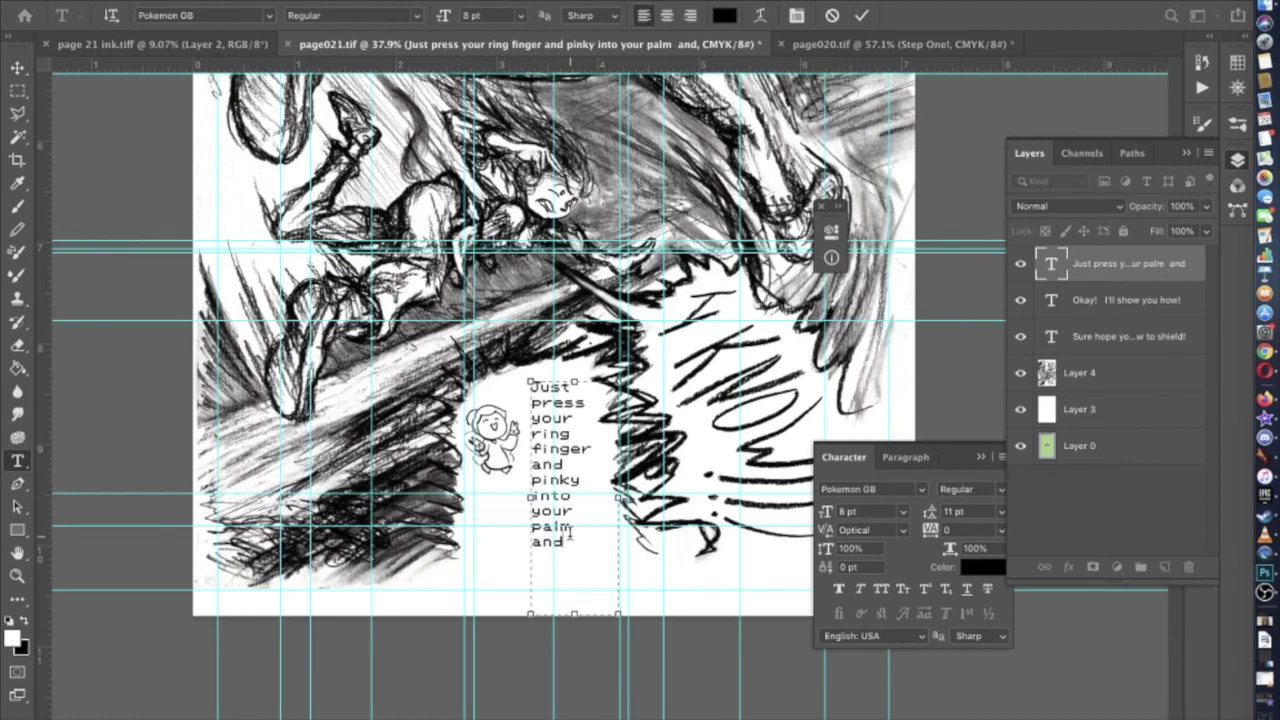
scroll(570, 530, "right", 5)
scroll(570, 530, "up", 3)
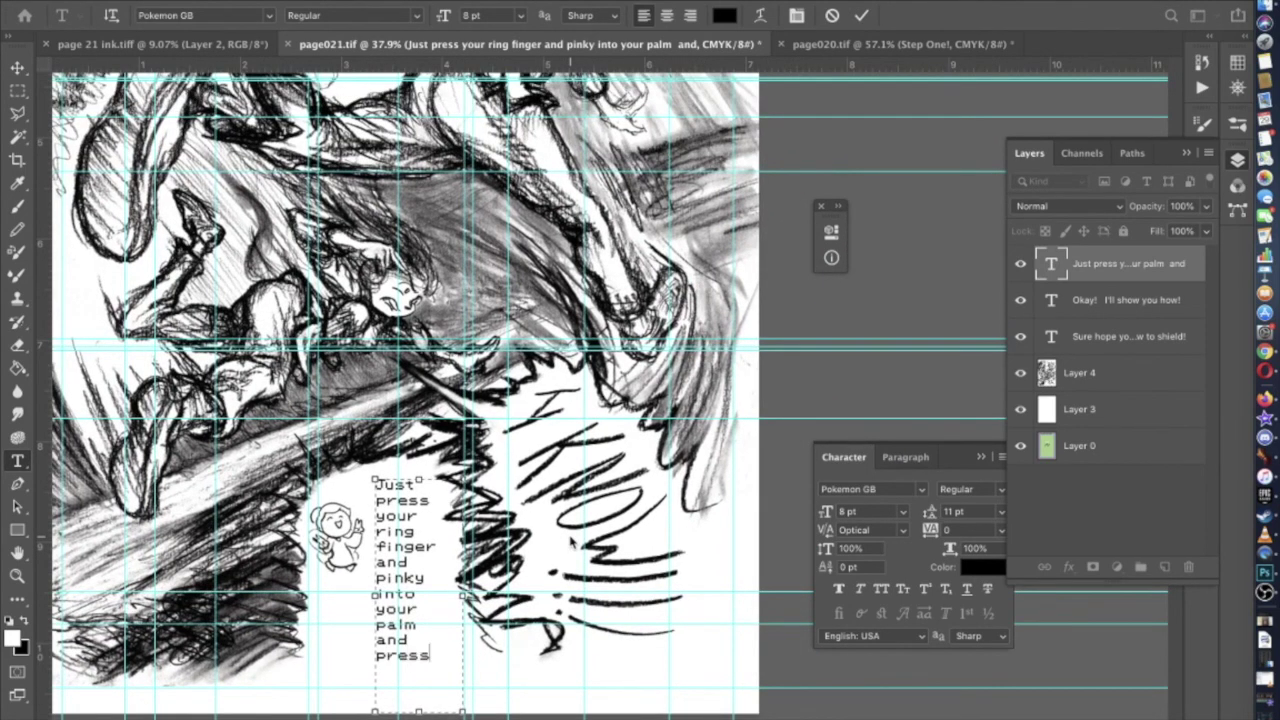
type("press tice")
key("BackSpace")
key("BackSpace")
type("wice to activate")
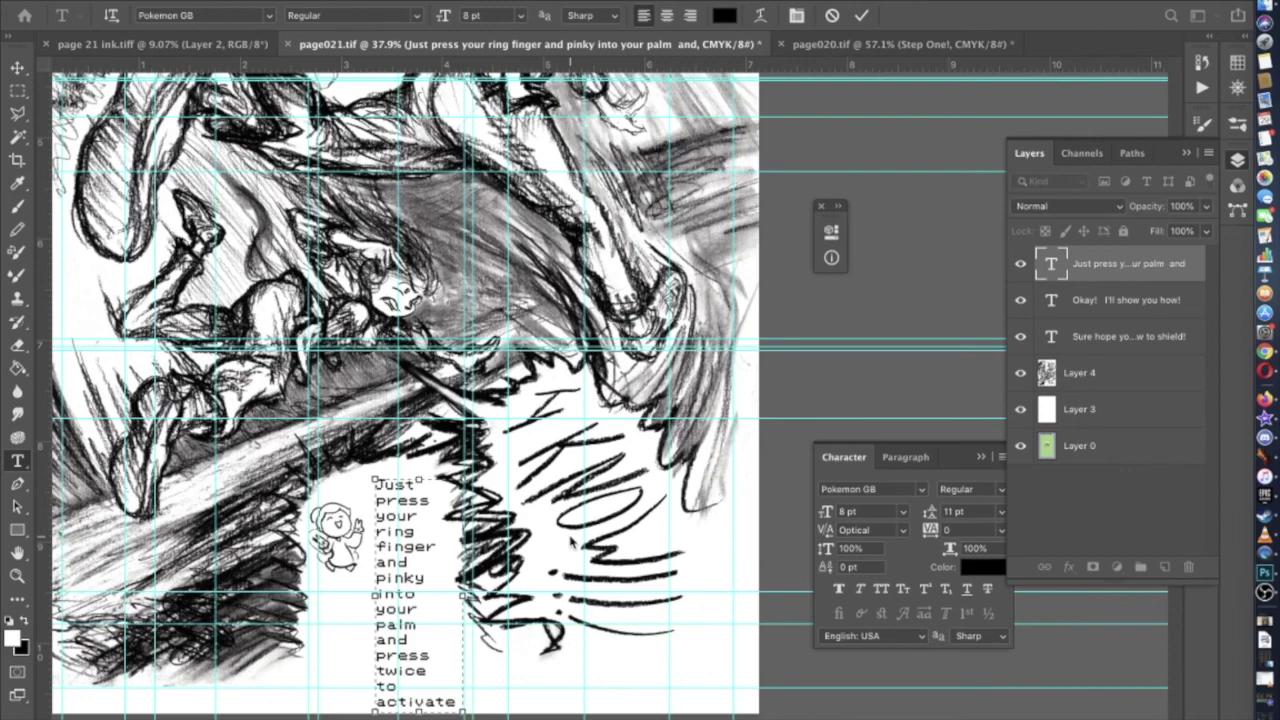
scroll(570, 540, "down", 3)
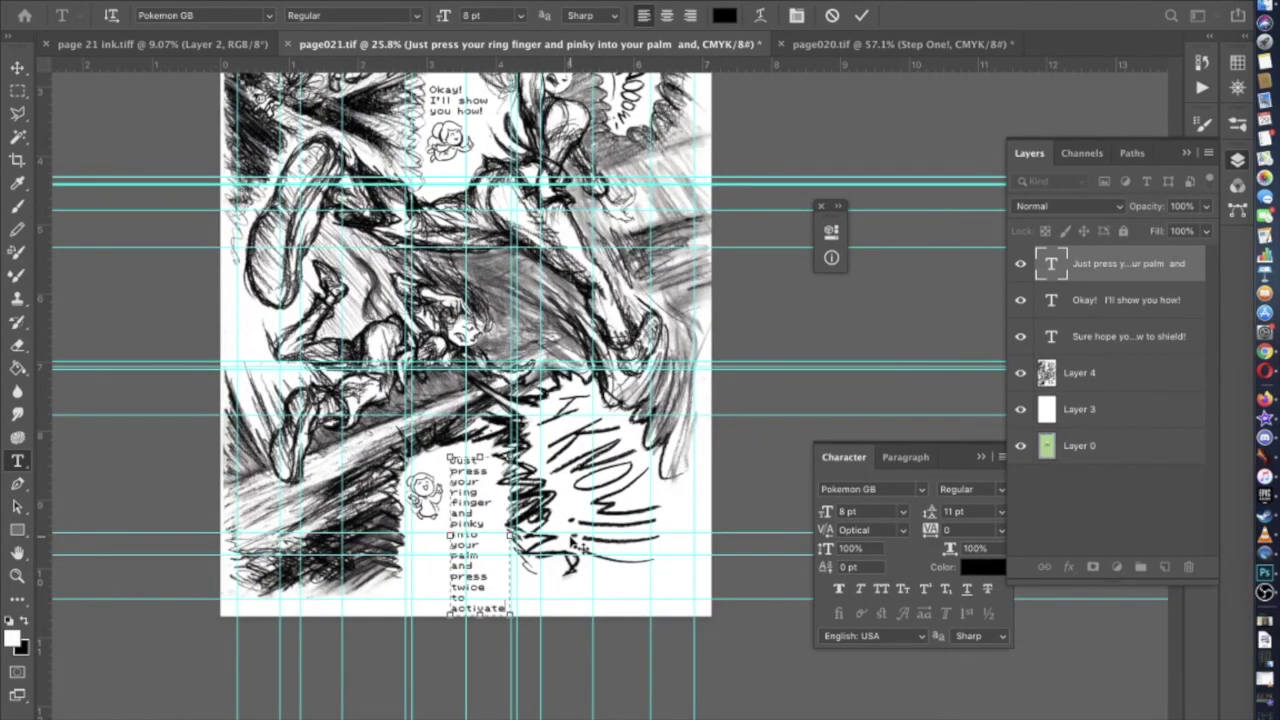
scroll(580, 544, "up", 3)
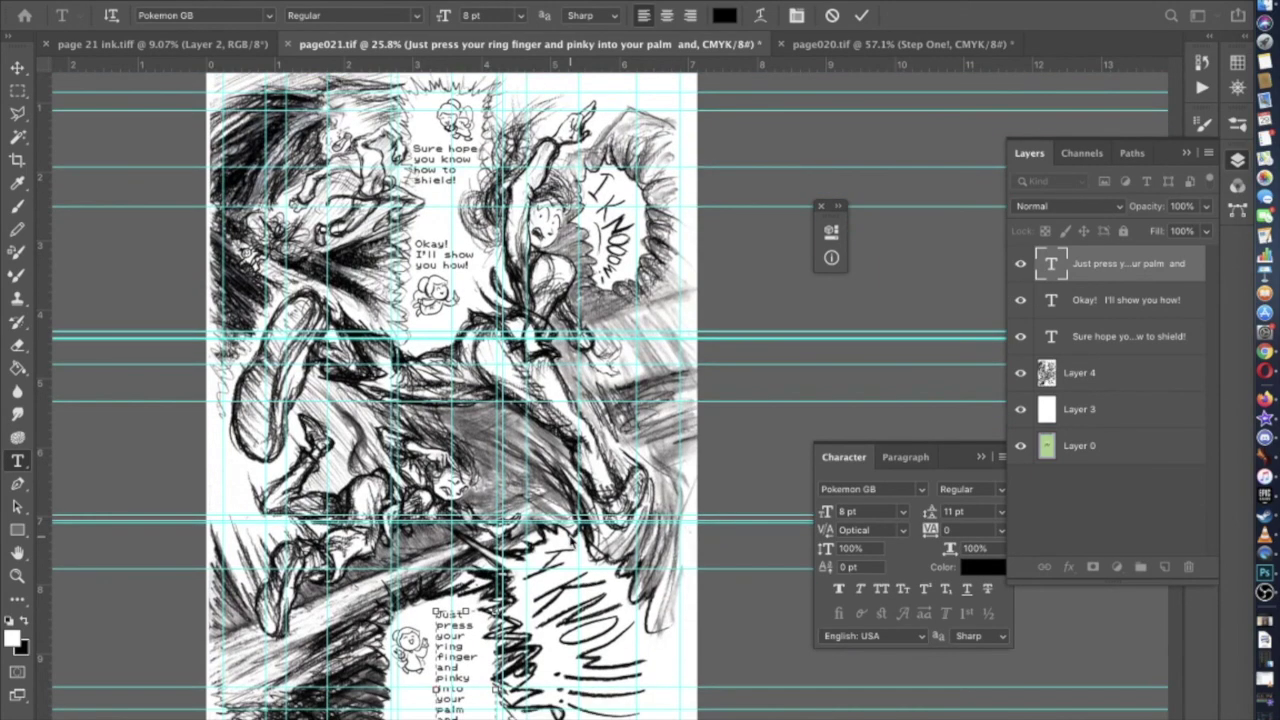
scroll(527, 619, "up", 3)
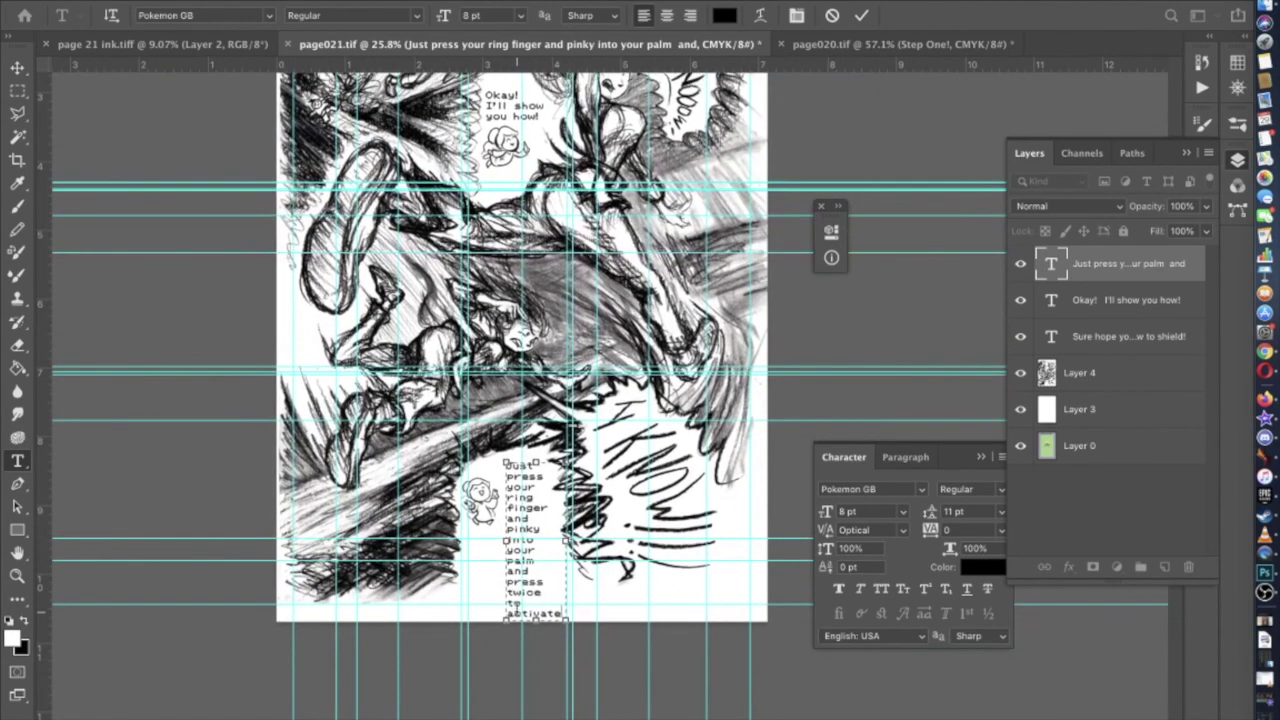
scroll(516, 609, "up", 3)
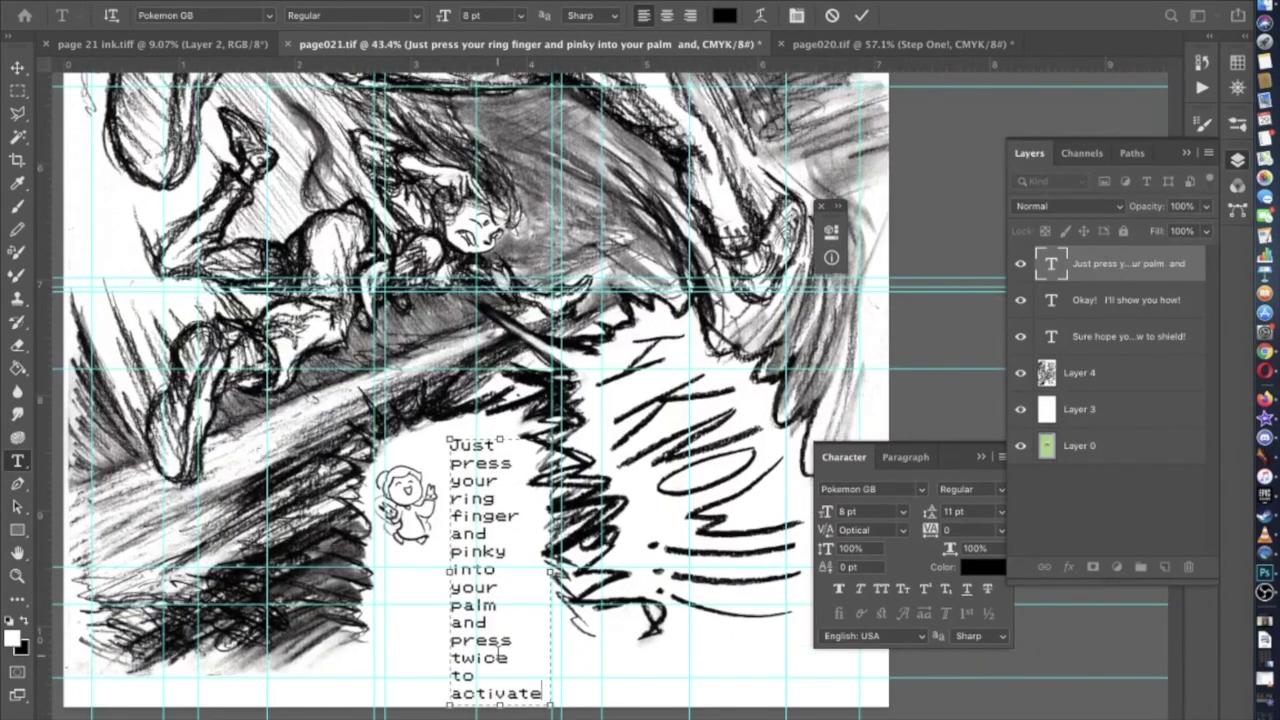
scroll(497, 650, "left", 3)
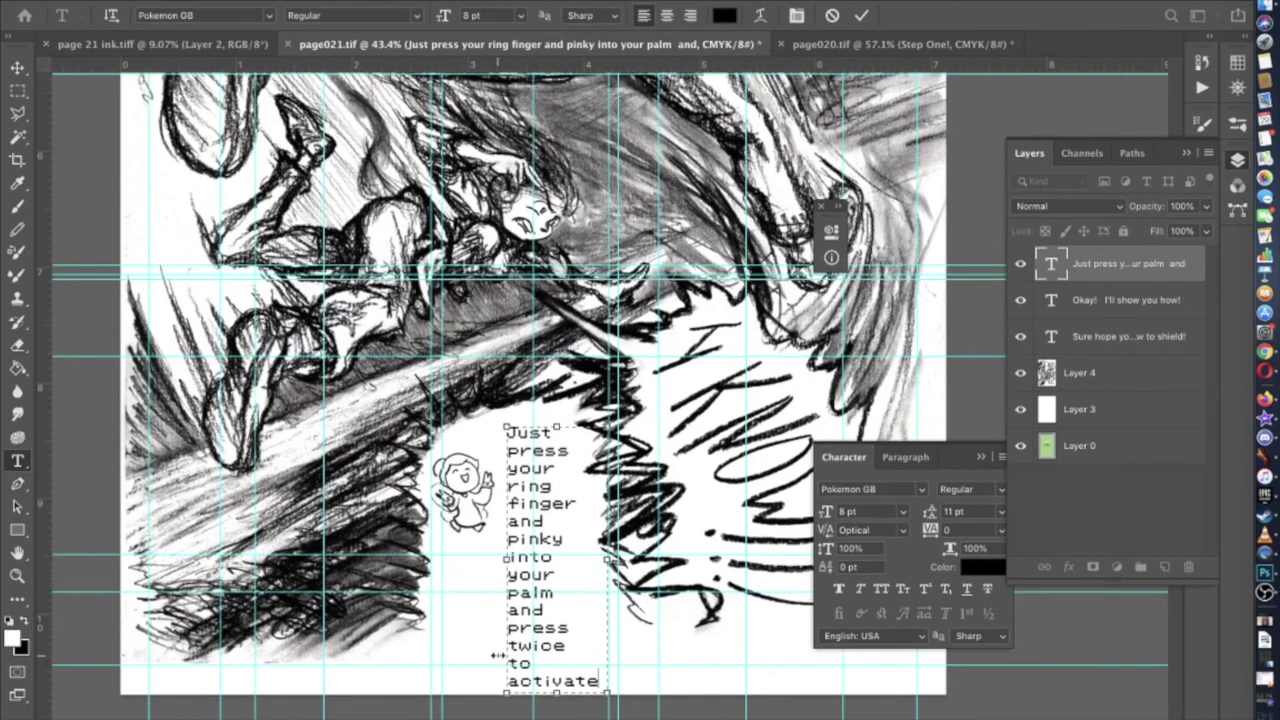
scroll(497, 655, "up", 1)
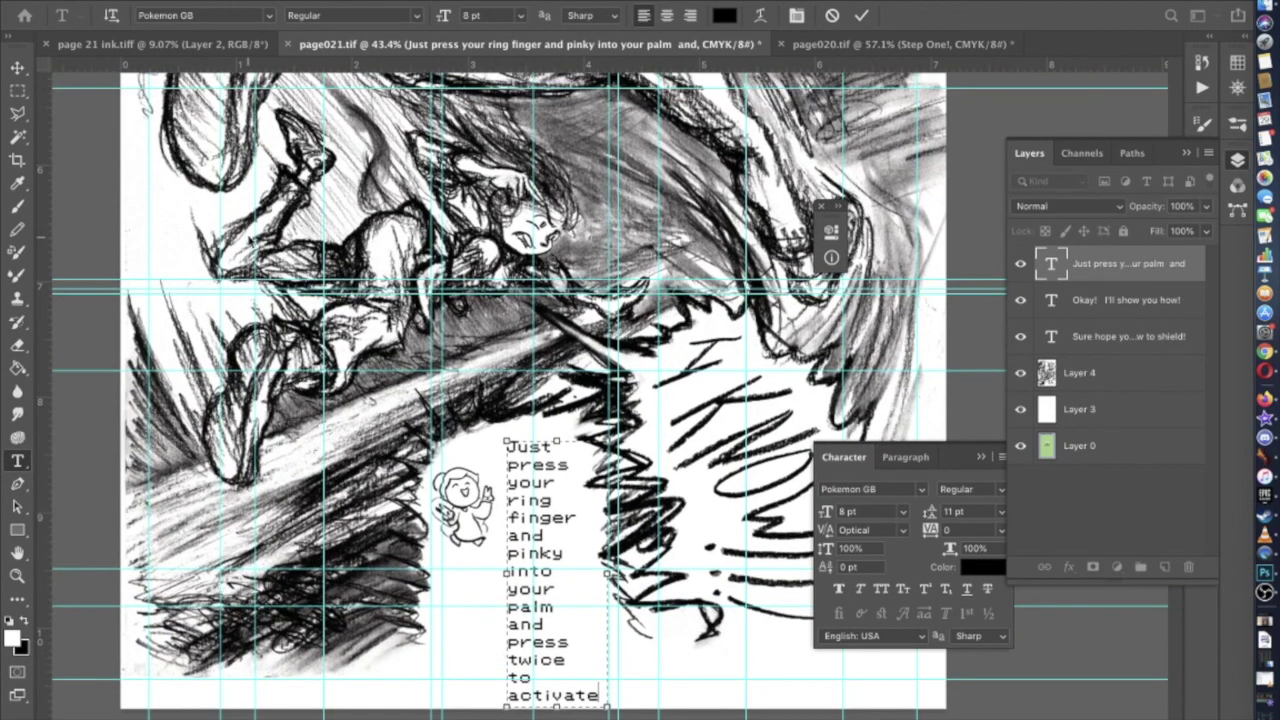
left_click(17, 68)
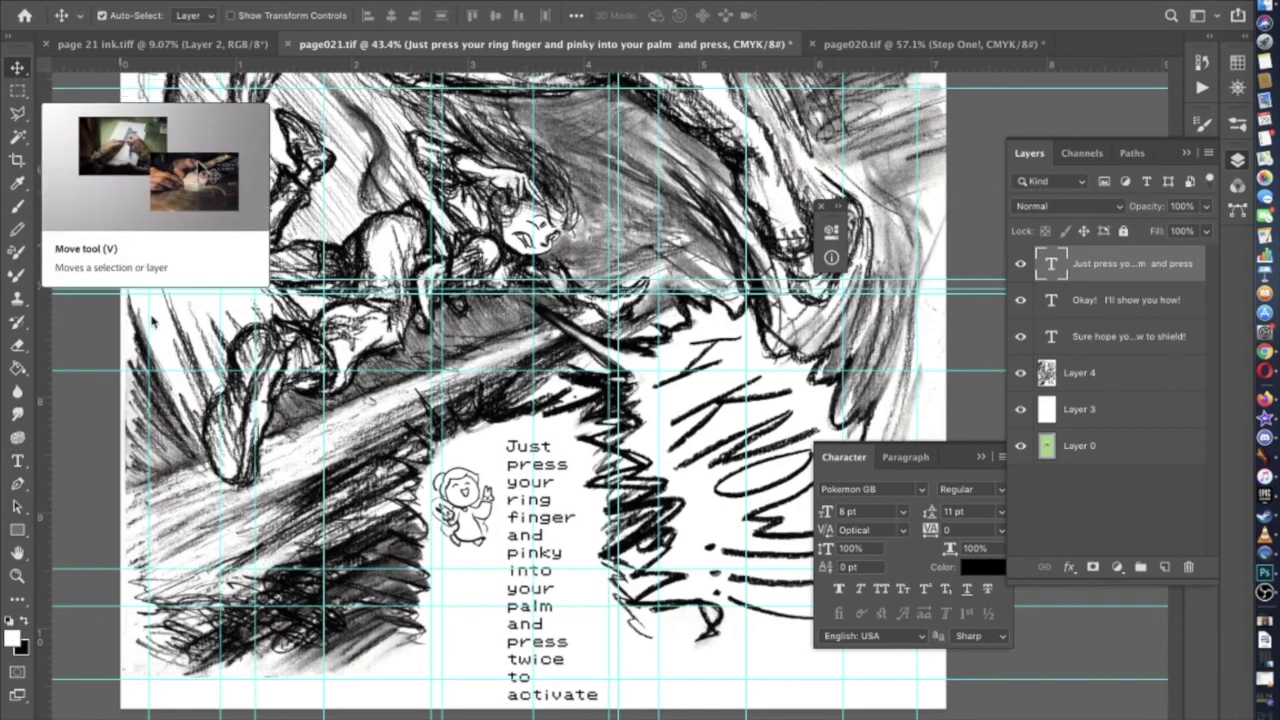
Nudge the lower fairy's dialogue up two pixels with the arrow keys
scroll(160, 325, "right", 2)
key("Up")
key("Up")
key("Up")
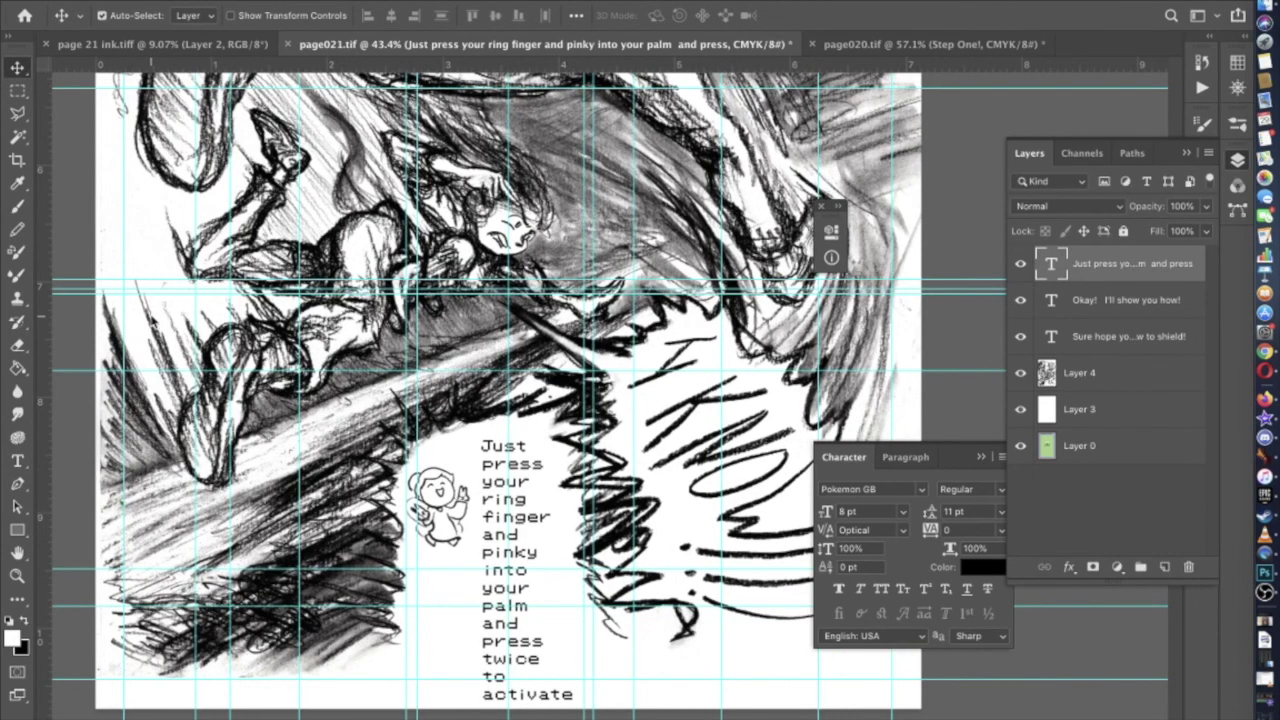
key("Up")
key("Up")
key("Up")
key("Up")
key("Up")
key("Up")
key("Up")
key("Up")
key("Up")
key("Up")
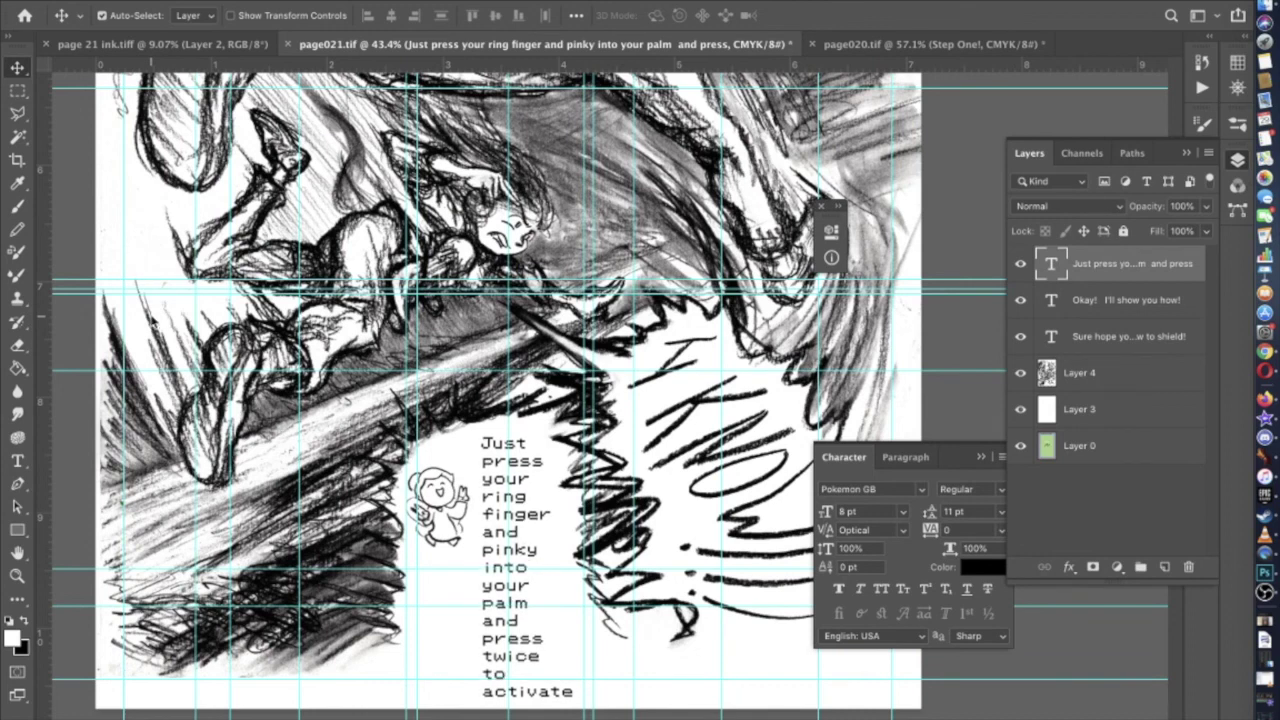
key("Up")
key("Up")
key("Up")
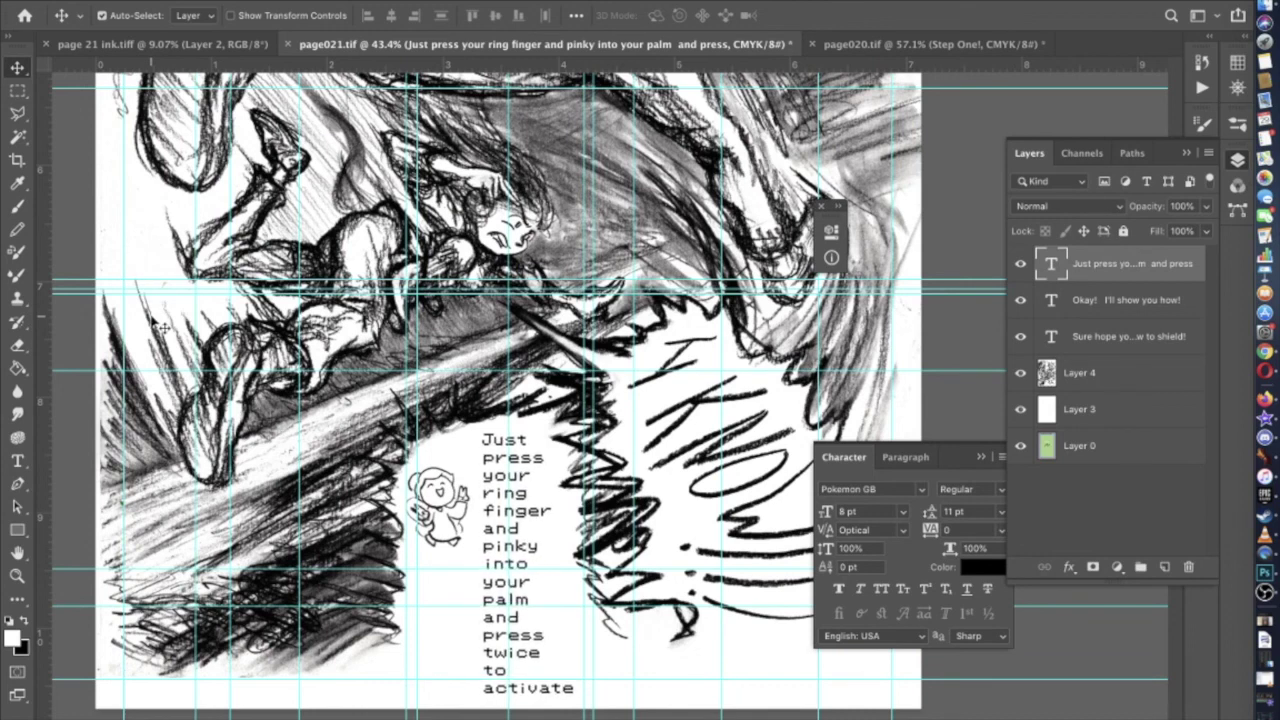
key("Down")
key("Down")
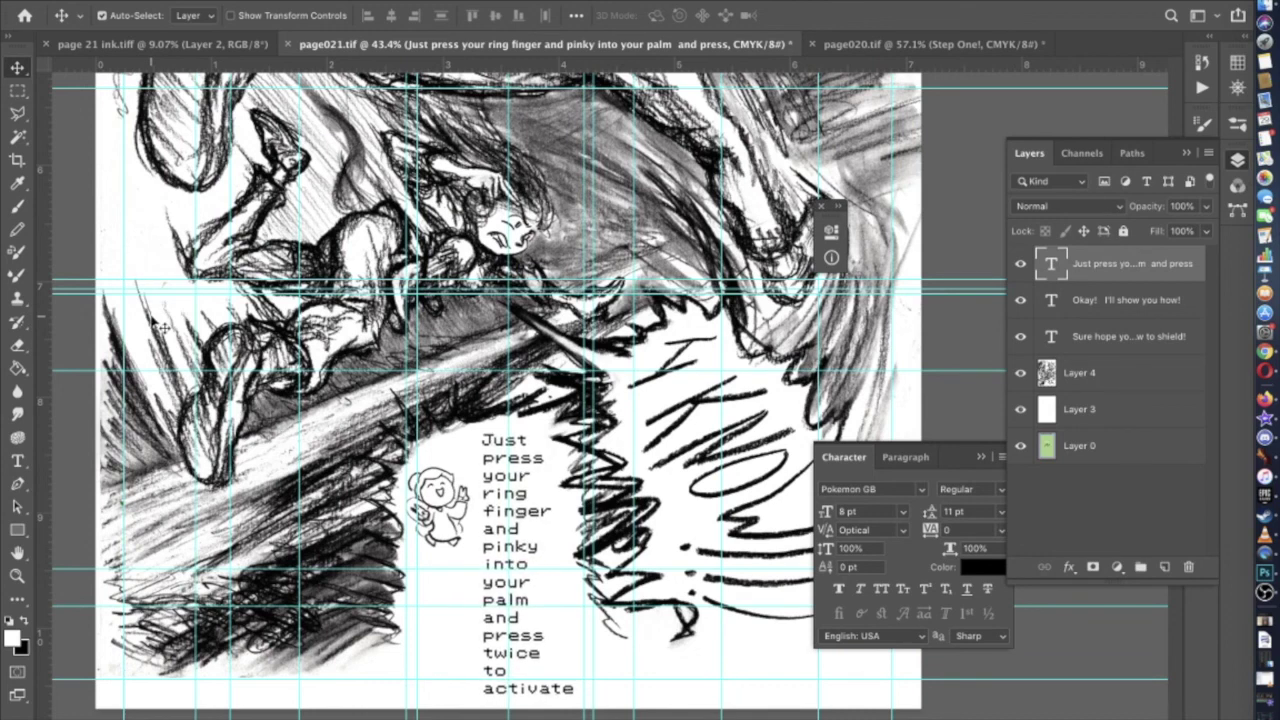
Replace 'press twice to activate' with a dash so it ends 'your palm and-', and commit
left_click(17, 461)
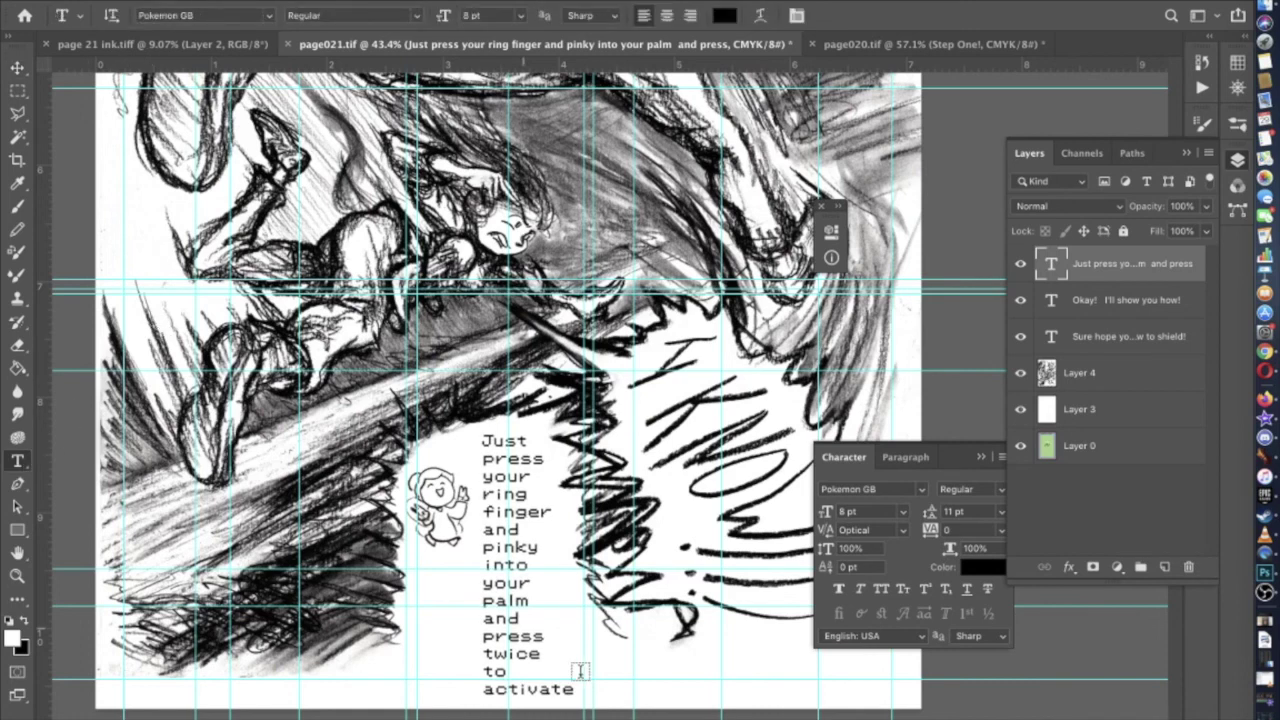
left_click(566, 689)
left_click_drag(566, 689, 463, 633)
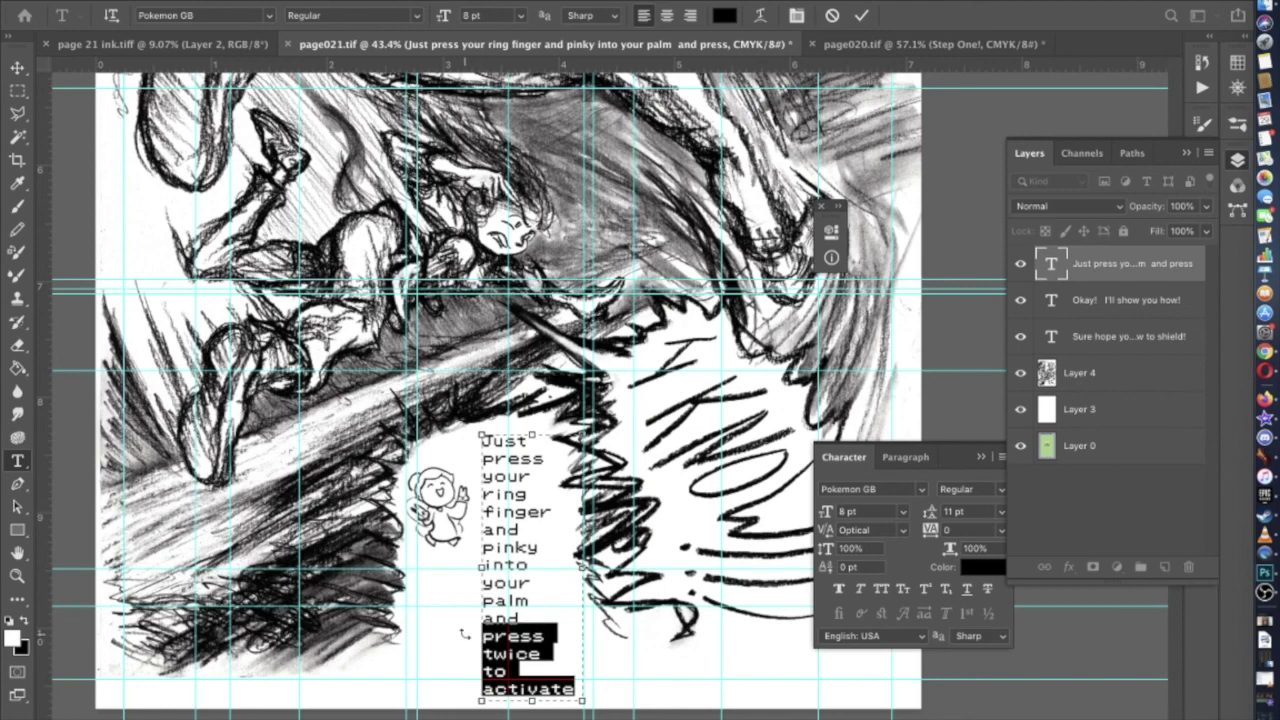
key("BackSpace")
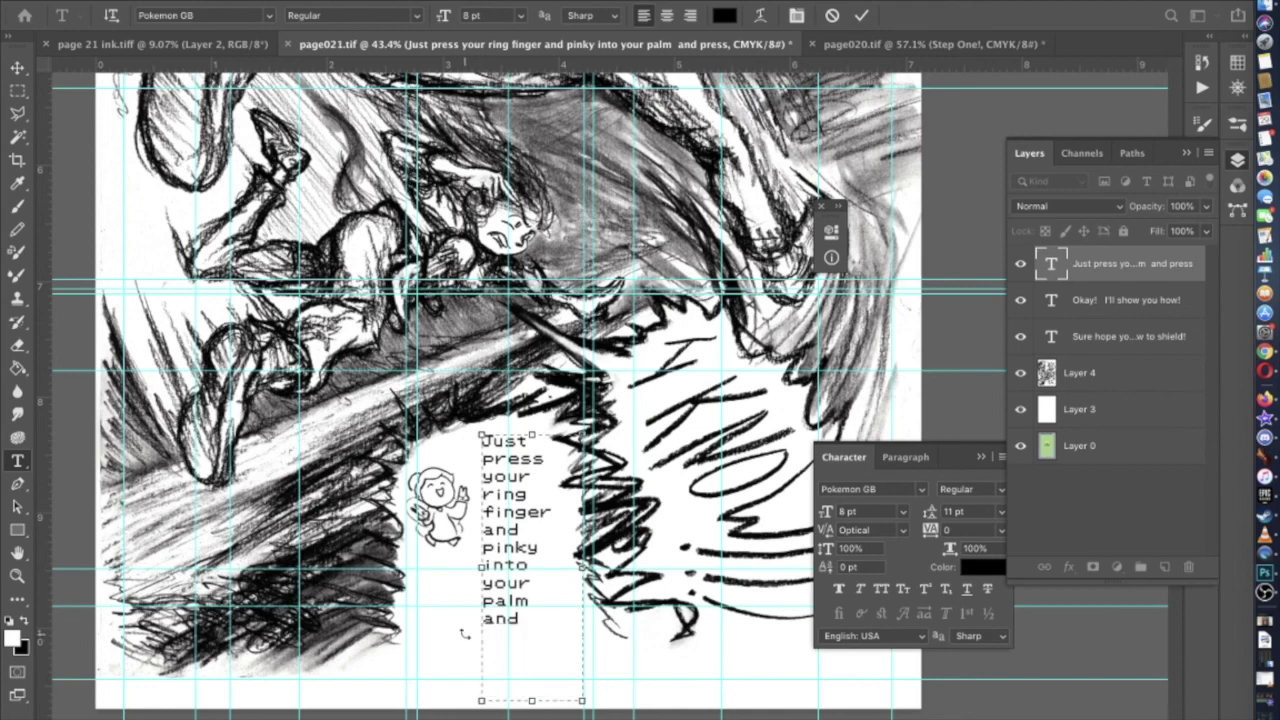
type("-")
scroll(463, 633, "up", 10)
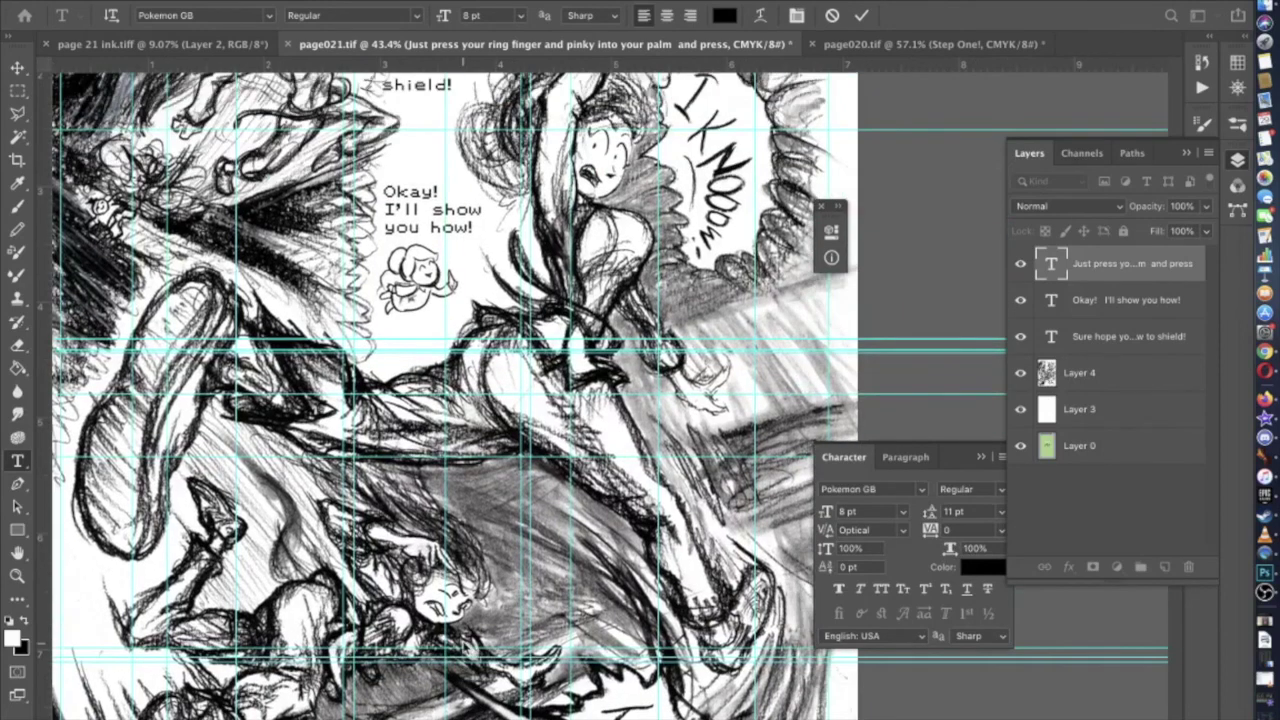
scroll(463, 640, "down", 2)
scroll(463, 646, "down", 10)
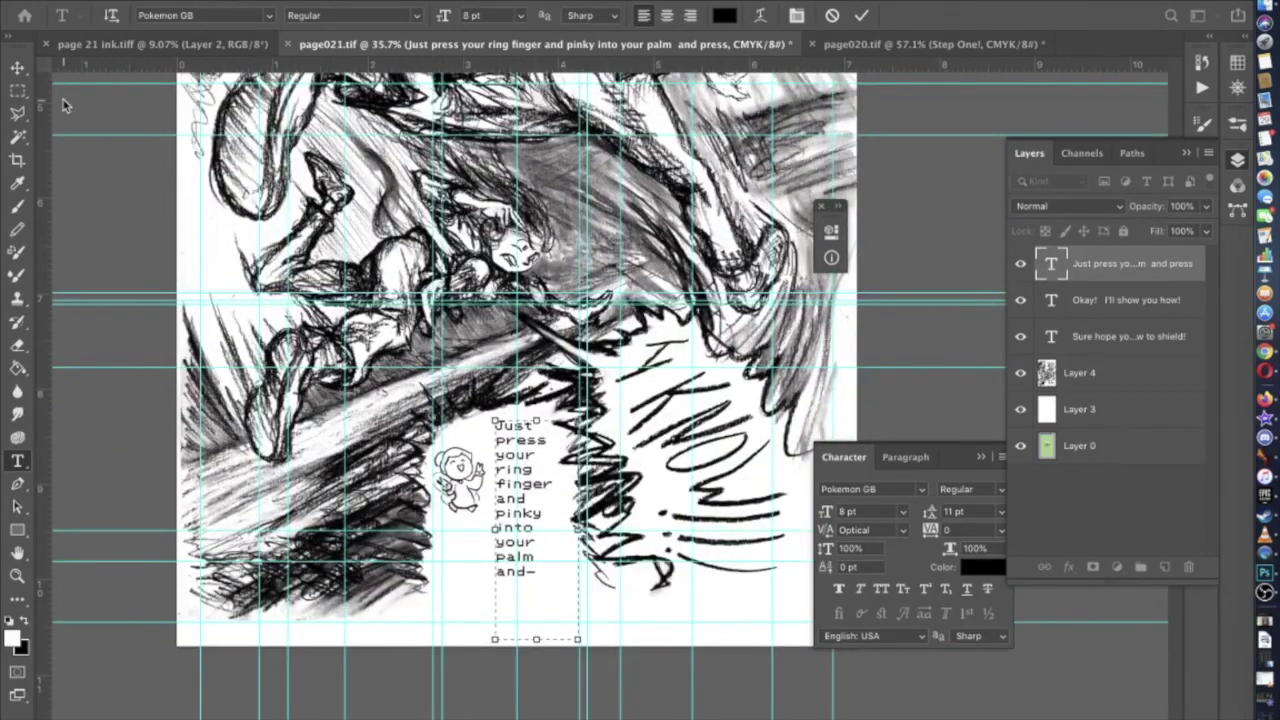
left_click(19, 74)
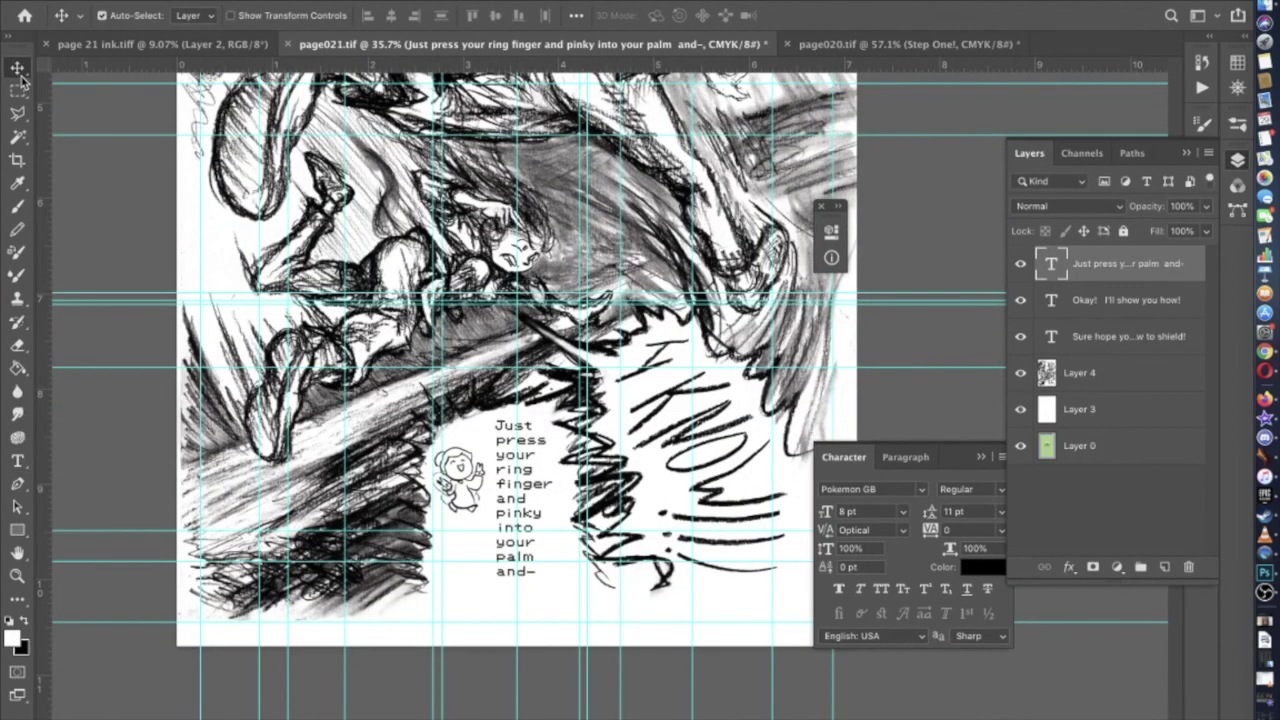
scroll(170, 372, "down", 3)
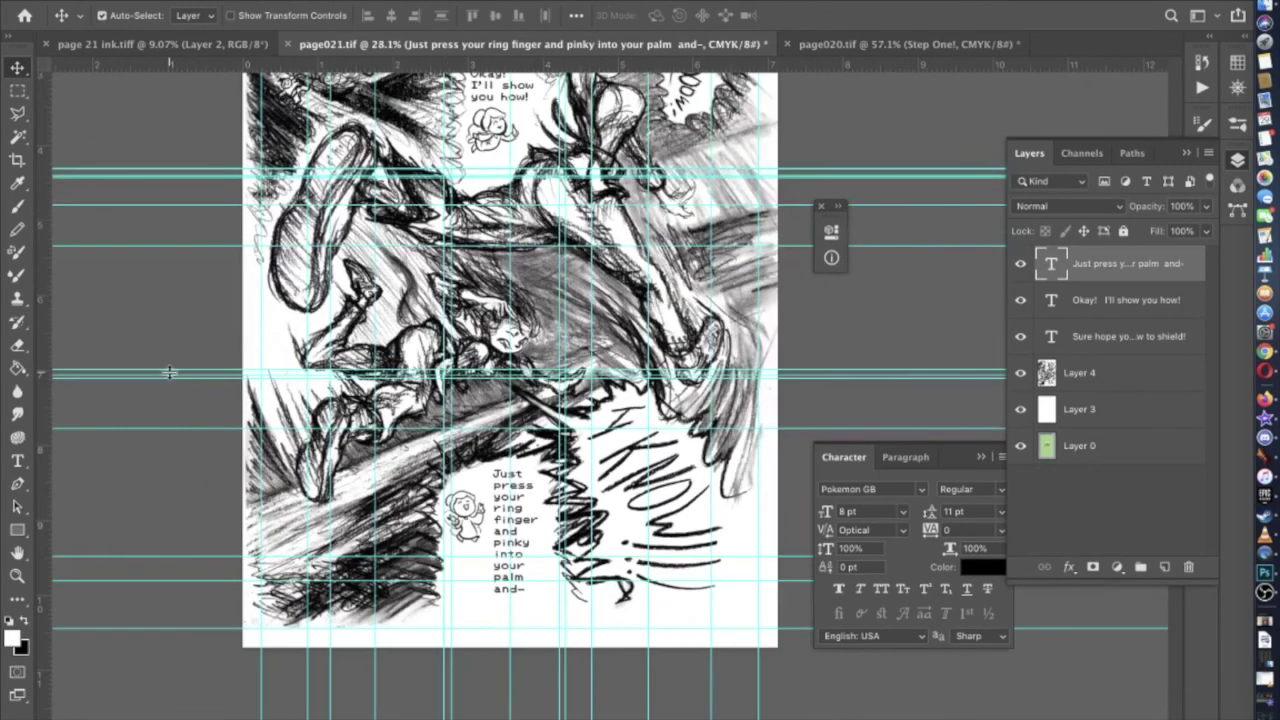
Save page021.tif with the revised dialogue
key("super+s")
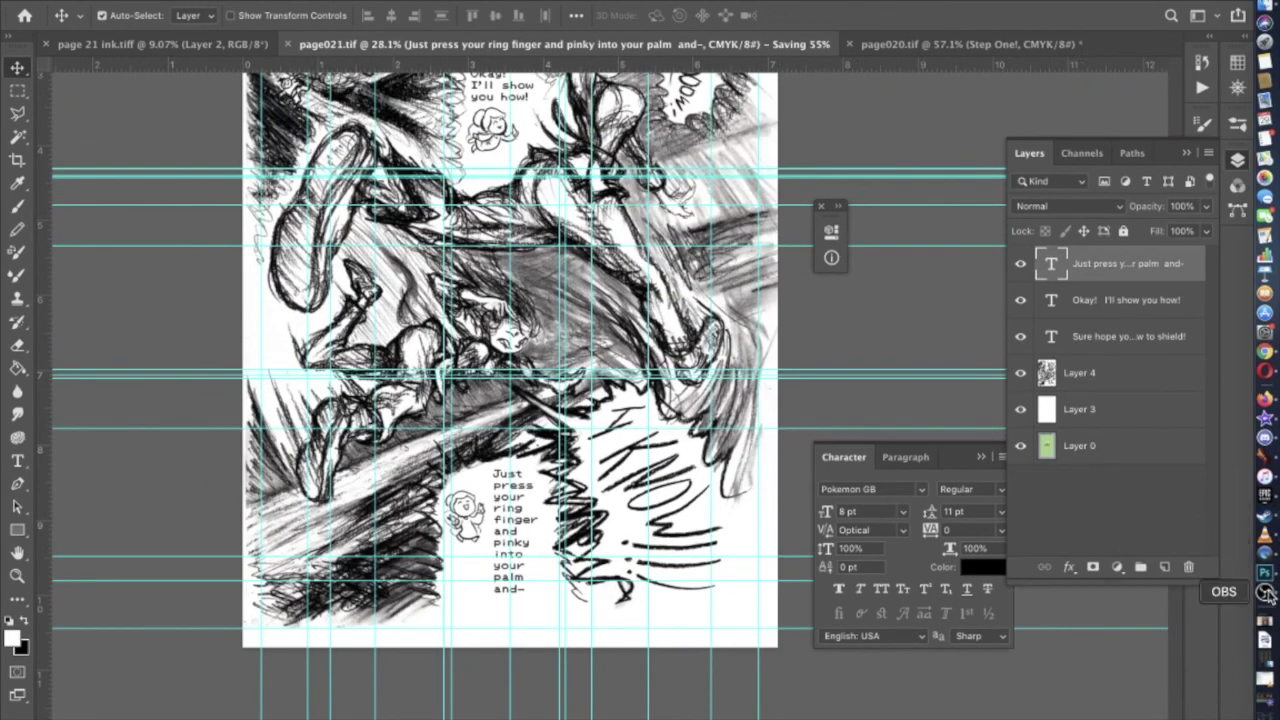
scroll(1048, 562, "up", 5)
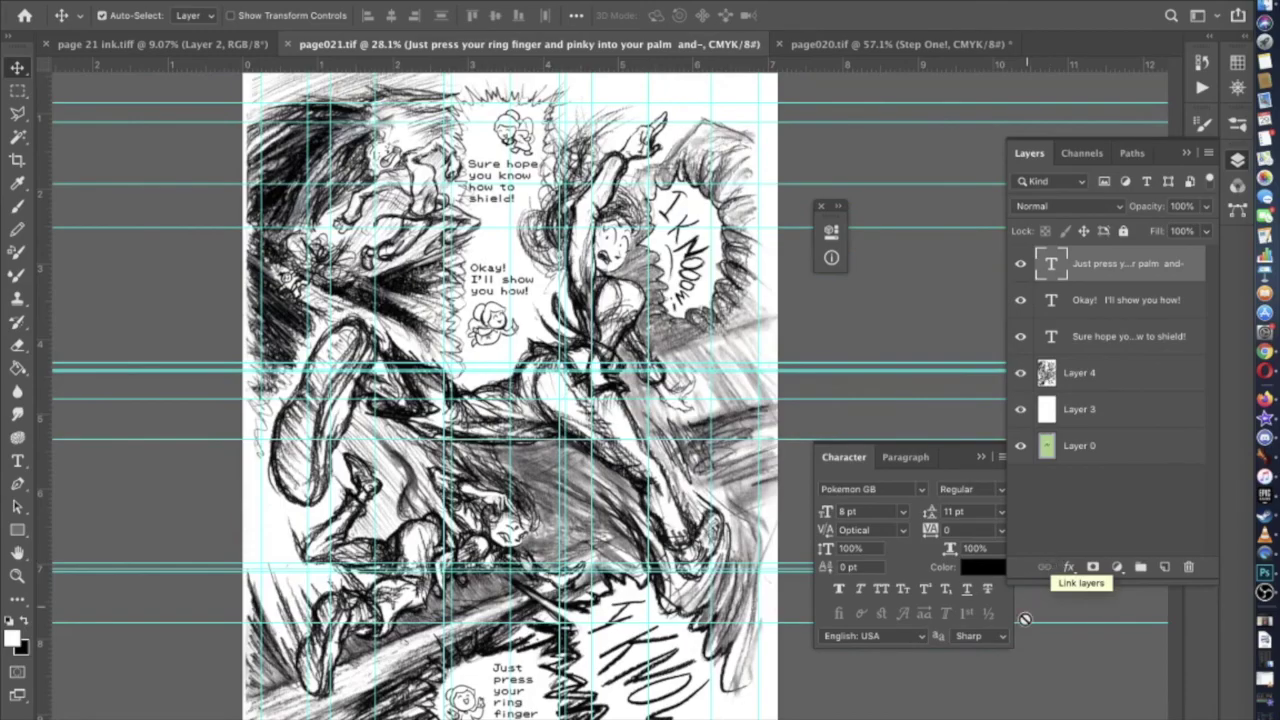
scroll(1016, 503, "down", 1)
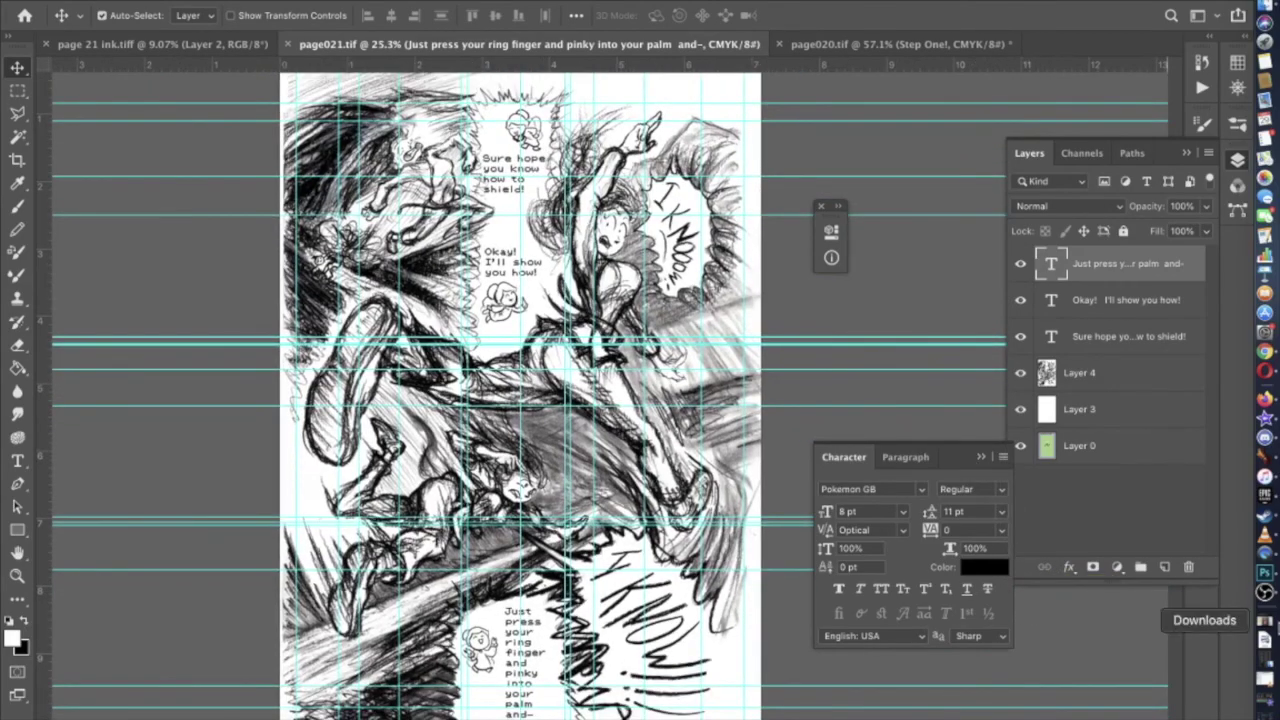